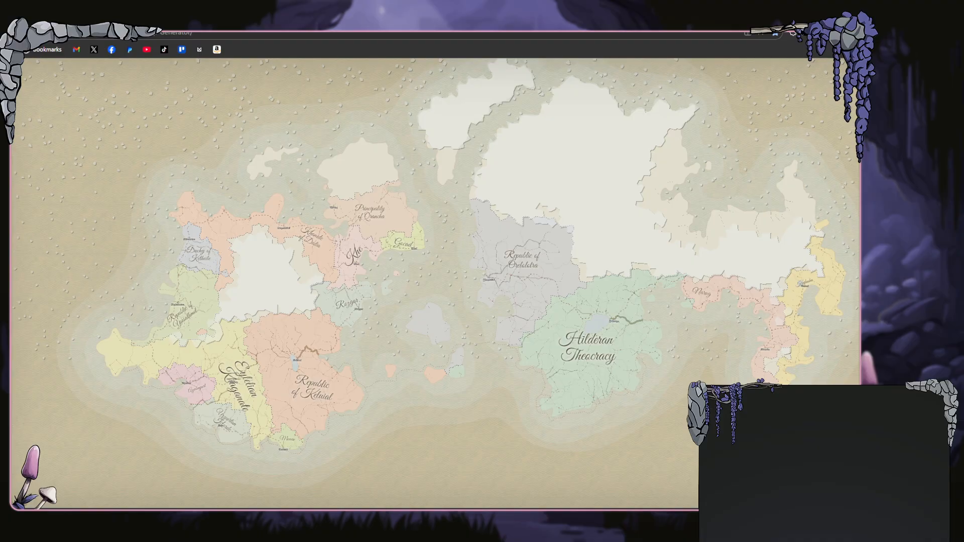
# - Switch the map's style preset from Ancient to Default and accept losing the unsaved style changes
pyautogui.moveTo(16, 72)
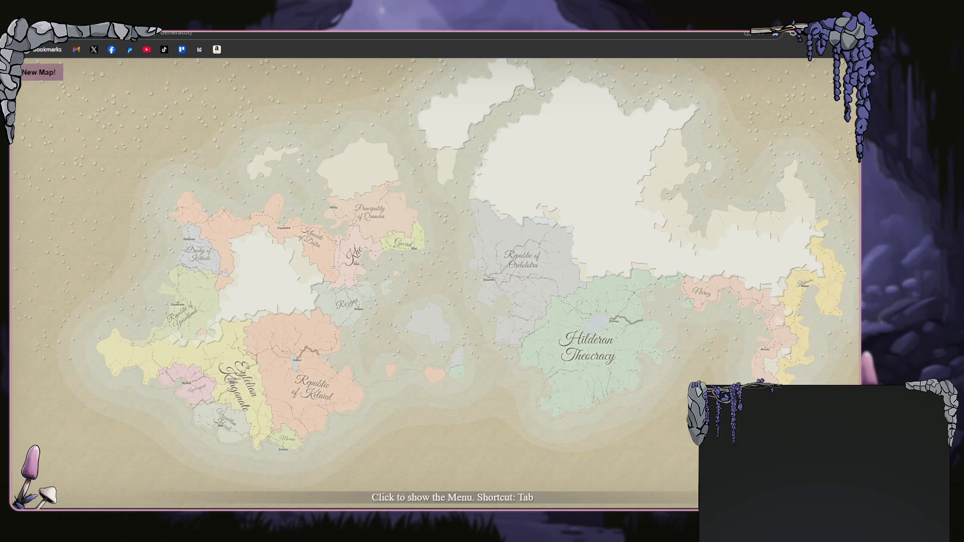
pyautogui.click(18, 71)
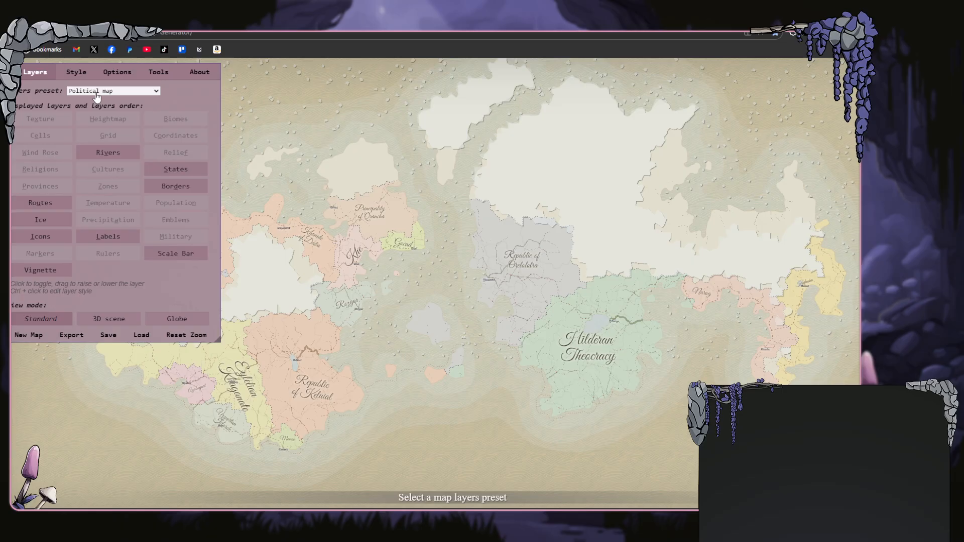
pyautogui.click(85, 73)
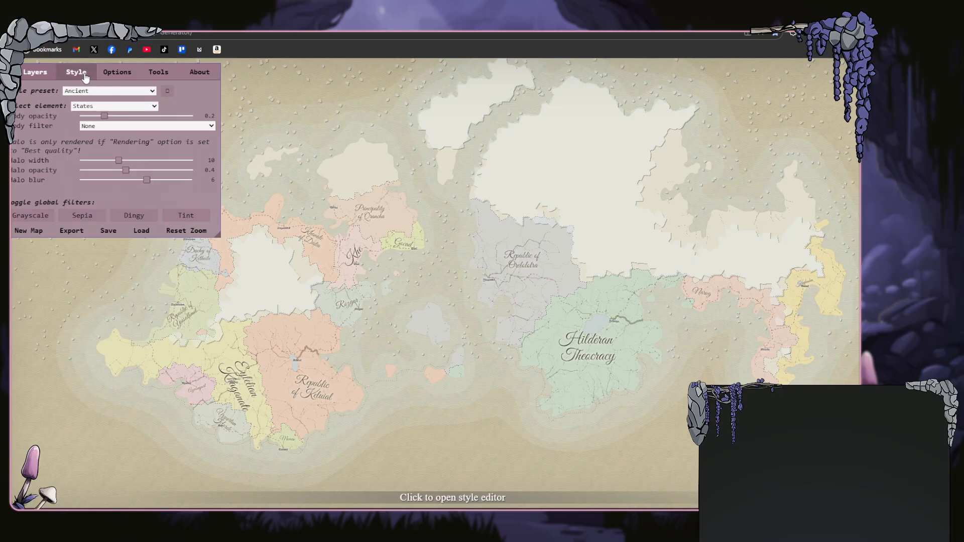
pyautogui.click(86, 110)
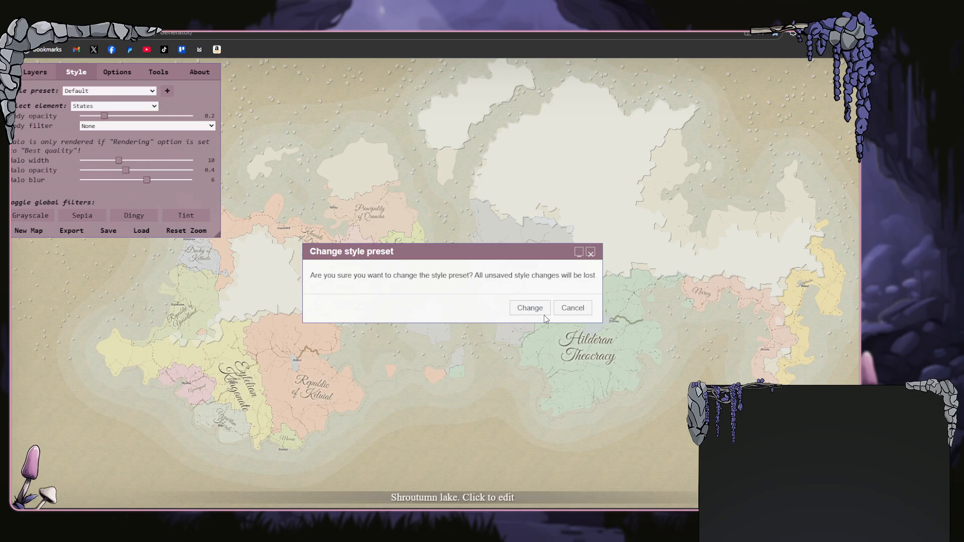
pyautogui.click(530, 307)
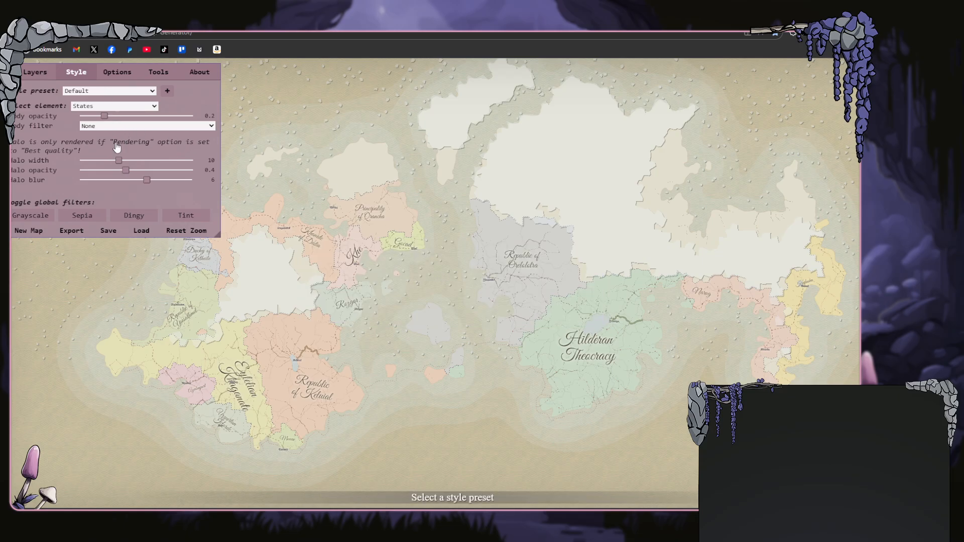
# - Generate a new map and display it with the Heightmap layers preset
pyautogui.click(32, 232)
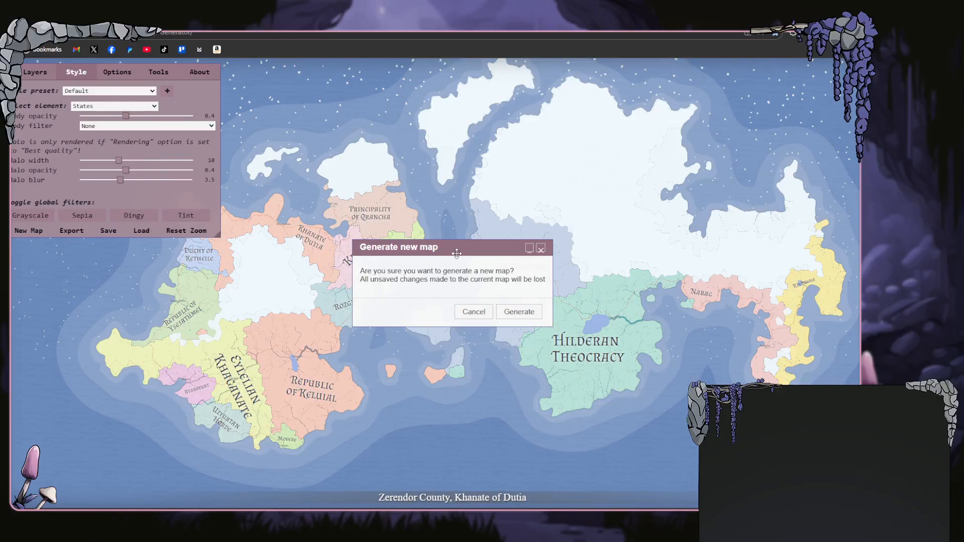
pyautogui.click(519, 312)
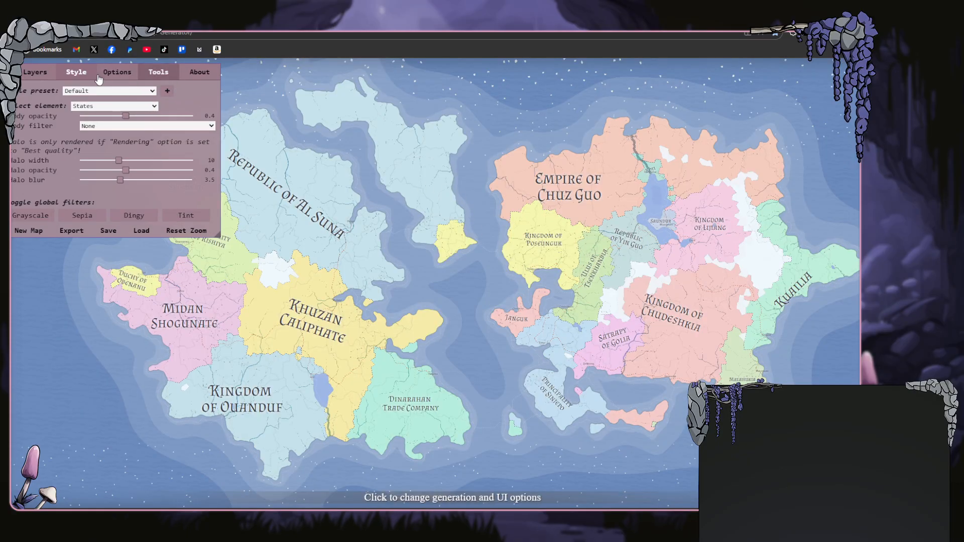
pyautogui.click(24, 74)
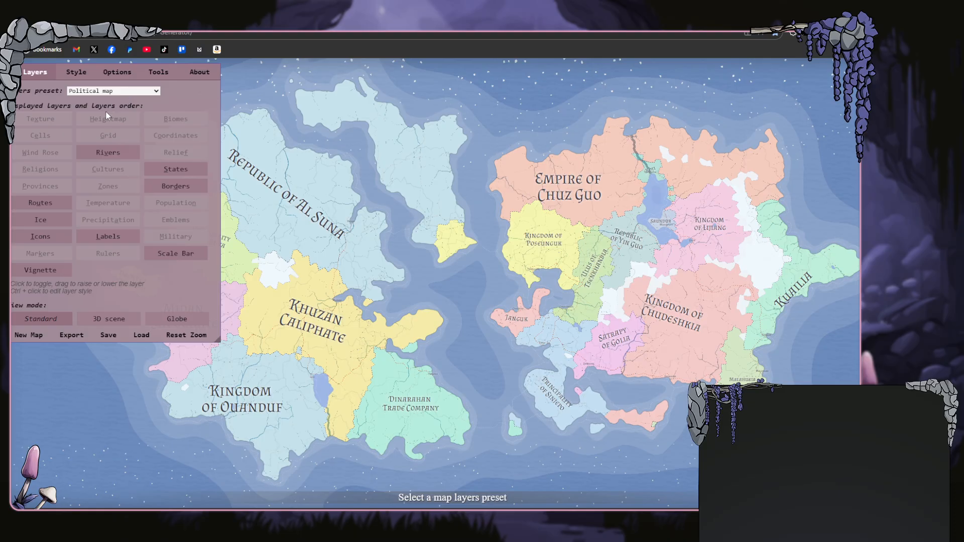
pyautogui.click(86, 164)
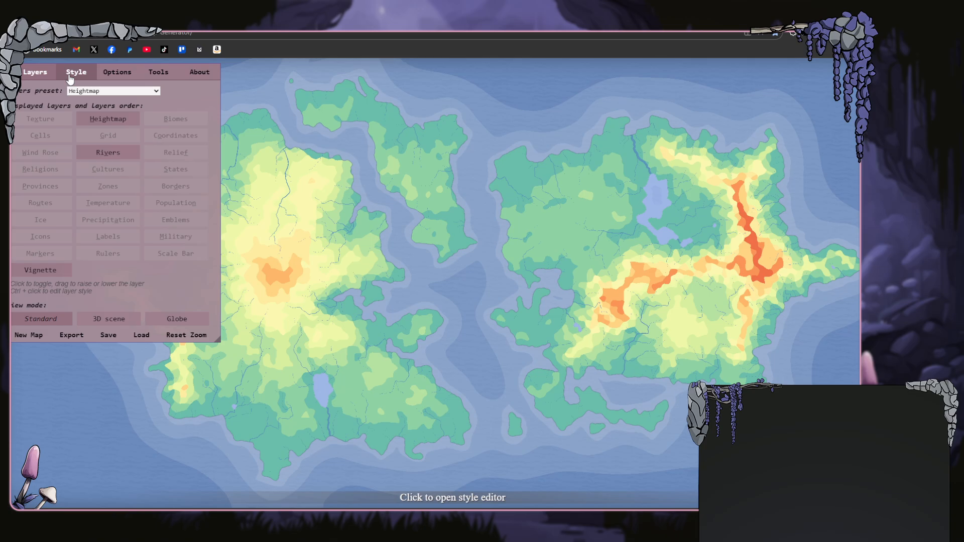
# - Remove all unlocked burgs except the capitals through the Burgs Overview
pyautogui.click(158, 72)
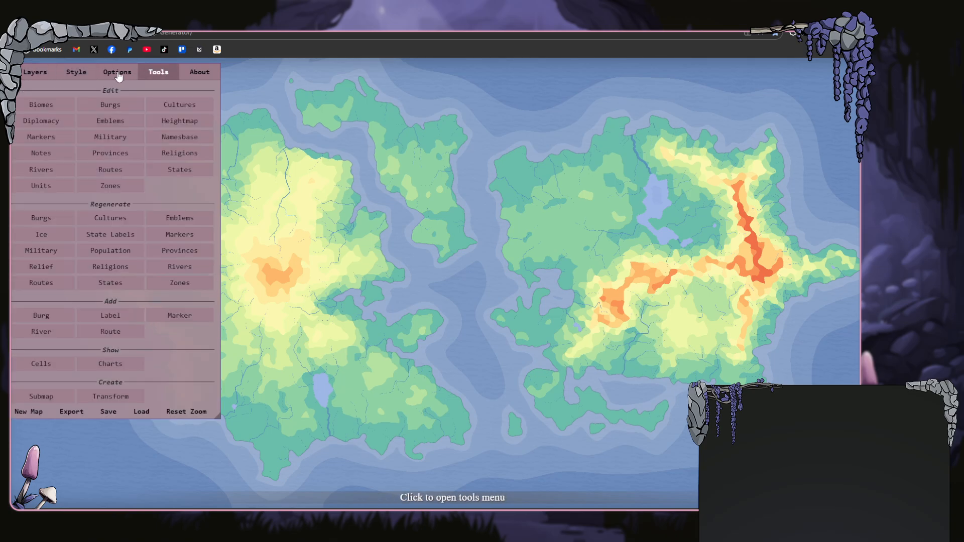
pyautogui.click(107, 110)
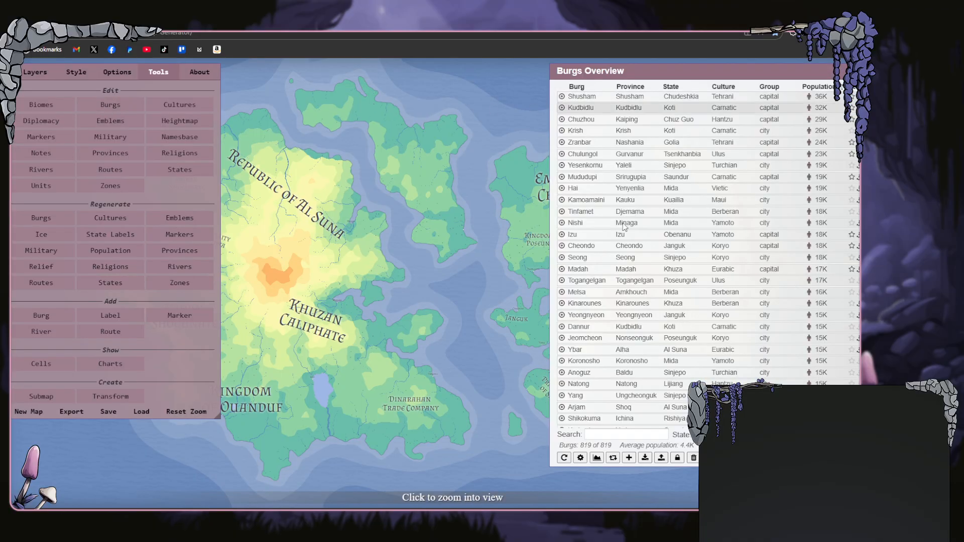
pyautogui.click(692, 458)
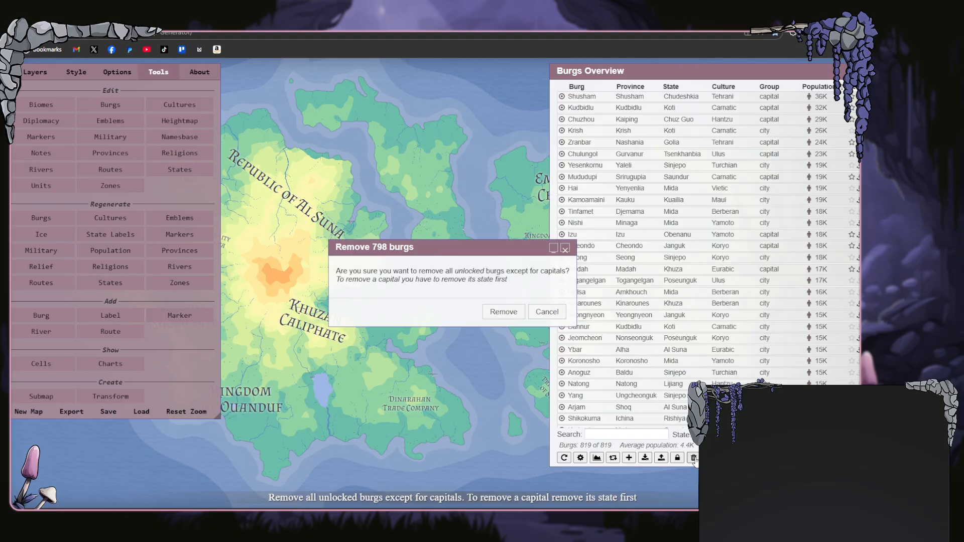
pyautogui.click(503, 312)
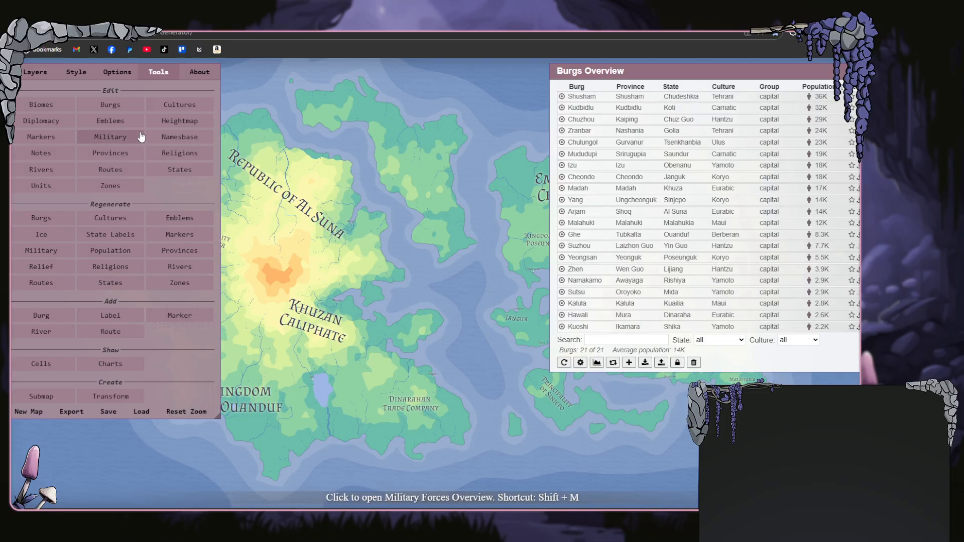
# - Look over the biome list in the Biomes Editor and close the editor
pyautogui.click(74, 107)
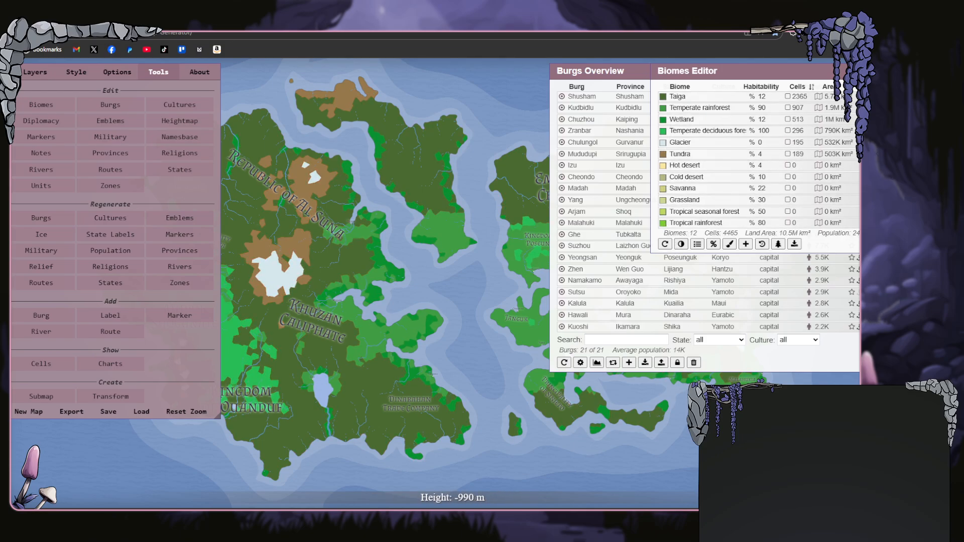
pyautogui.click(786, 67)
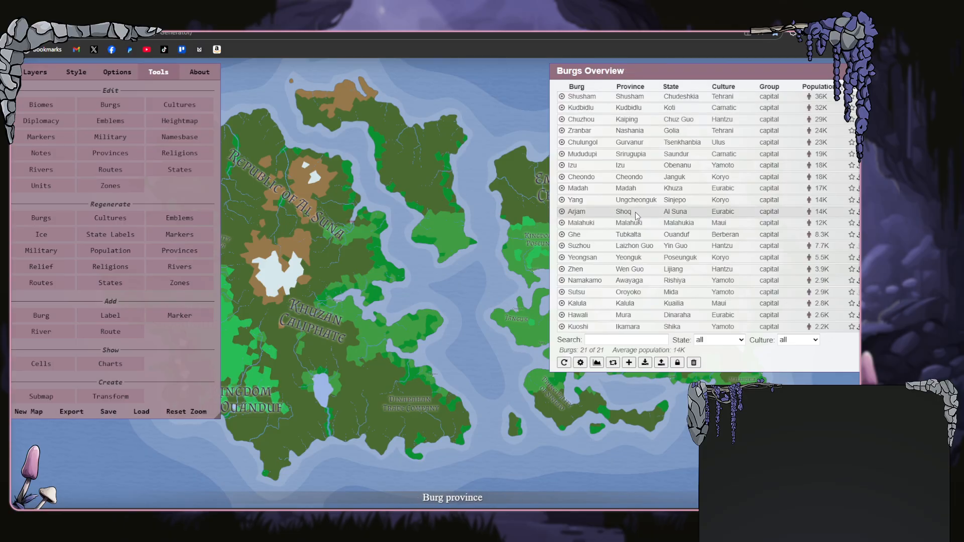
# - Remove the Hantzu, Eurabic, Berberan and Ulus cultures in the Cultures Editor
pyautogui.click(160, 108)
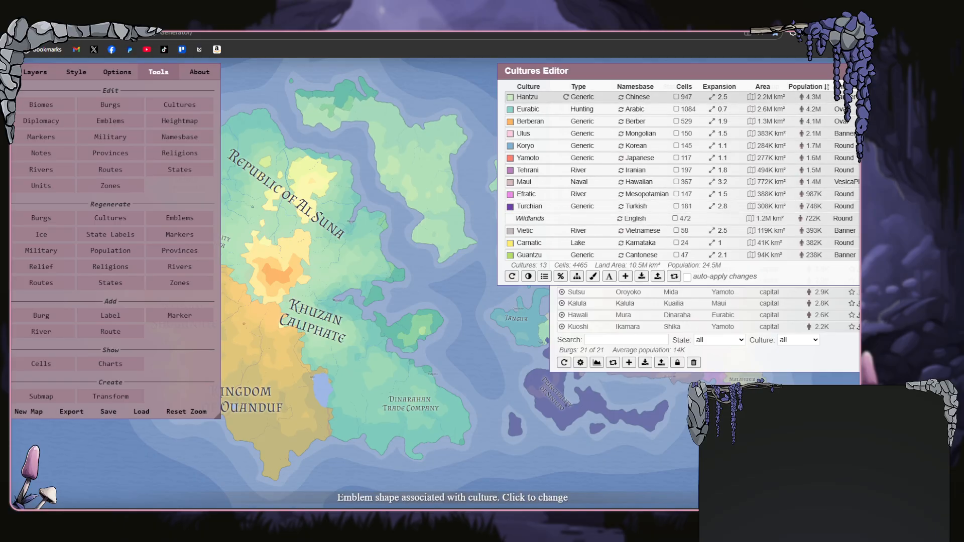
pyautogui.click(857, 97)
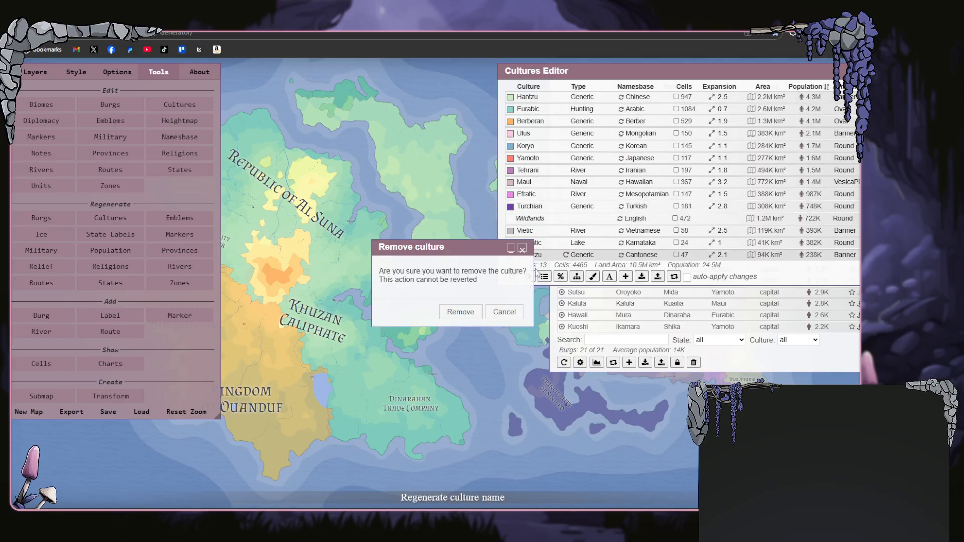
pyautogui.click(458, 312)
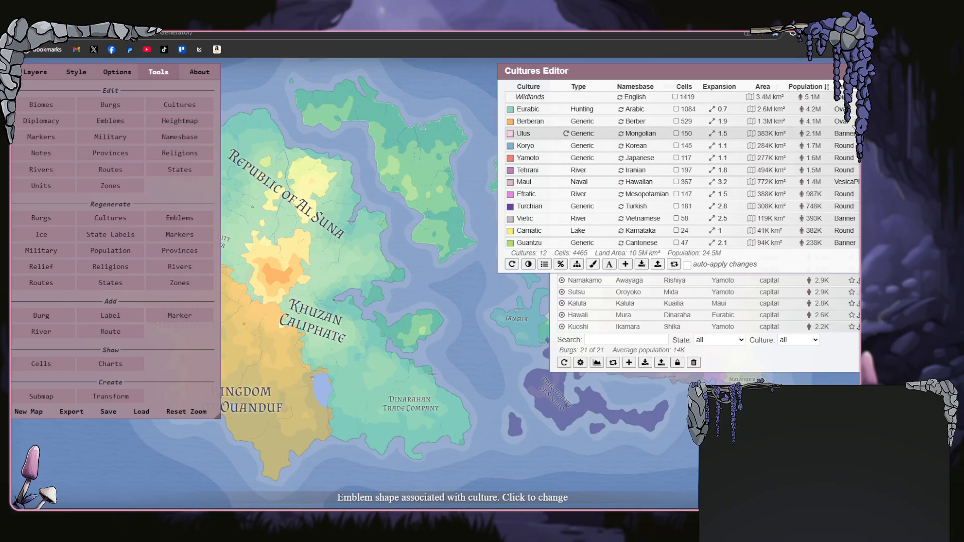
pyautogui.click(857, 109)
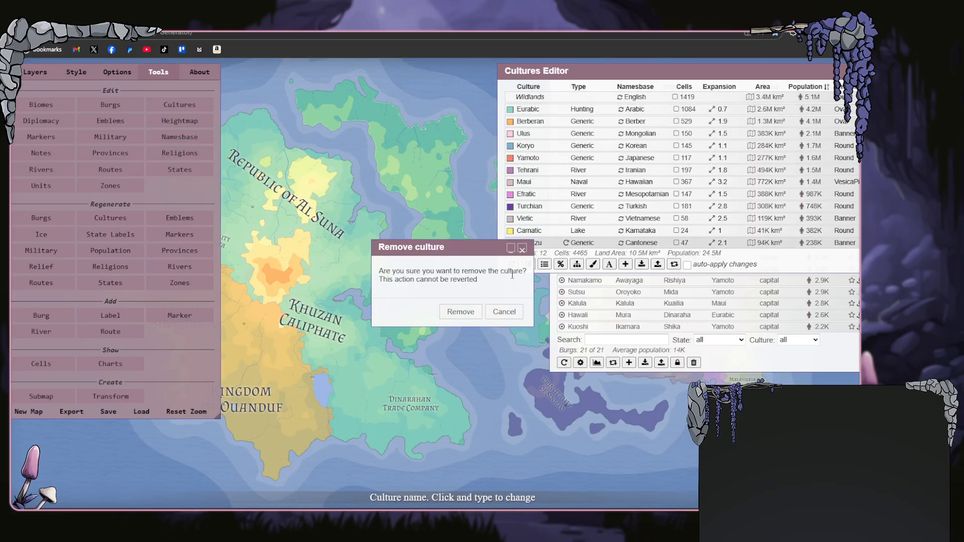
pyautogui.click(458, 314)
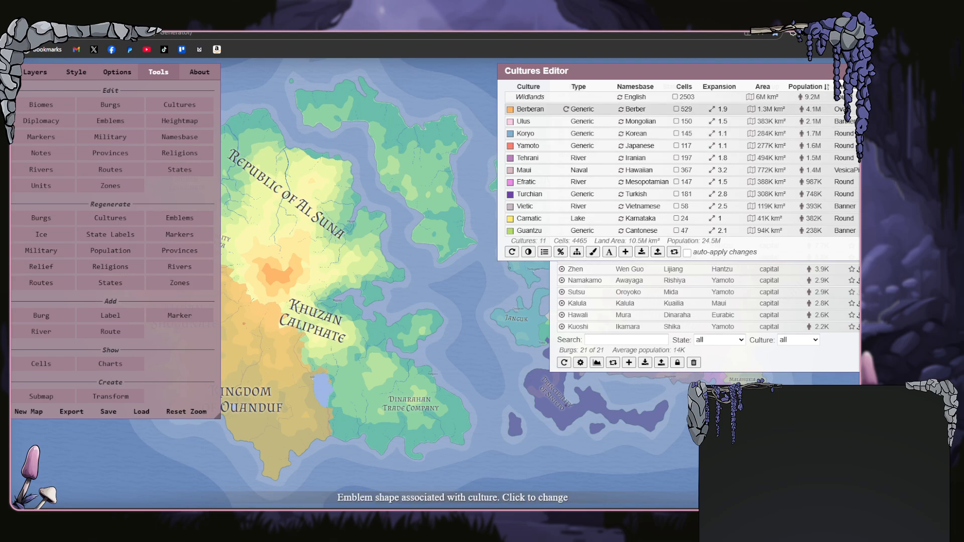
pyautogui.click(857, 109)
pyautogui.click(458, 311)
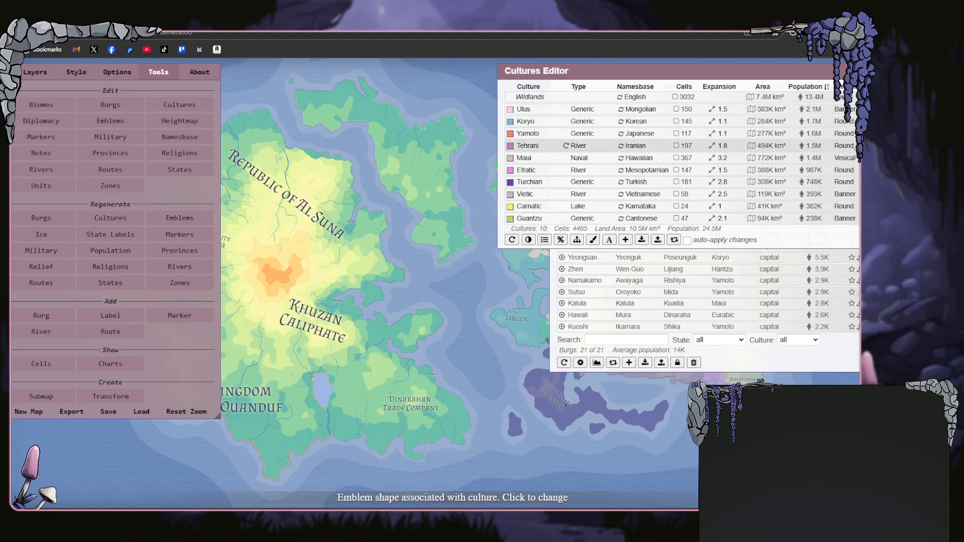
pyautogui.click(857, 109)
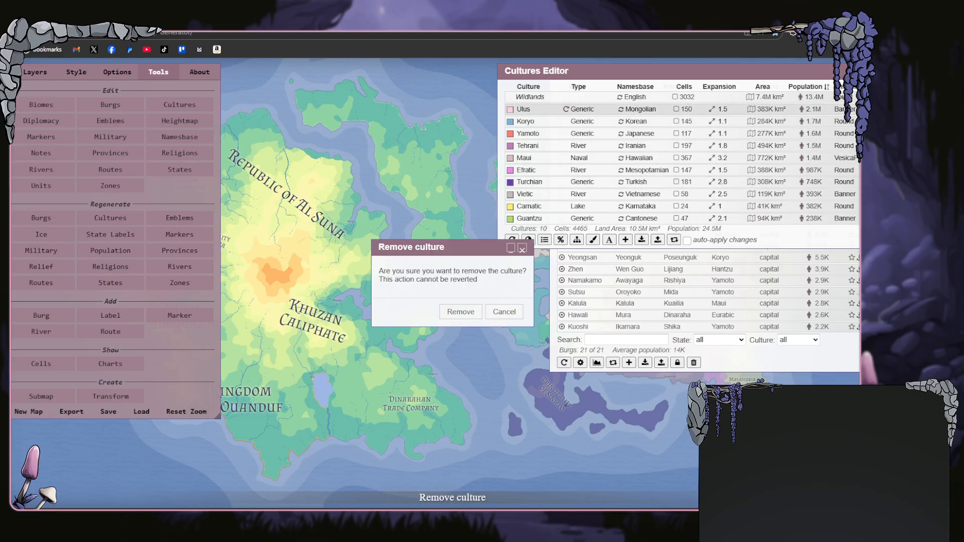
pyautogui.click(460, 311)
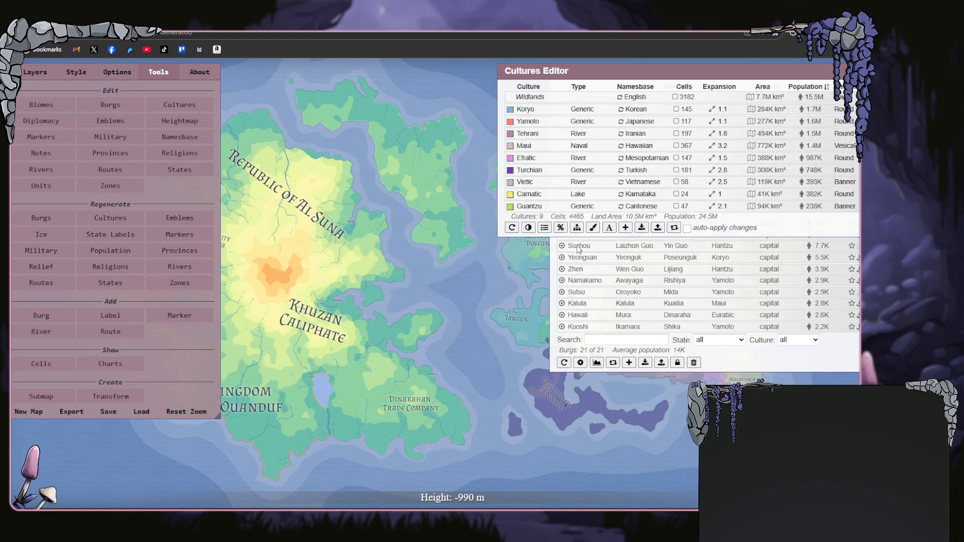
# - Remove the Koryo, Yamoto, Tehrani and Maui cultures from the culture list
pyautogui.click(858, 109)
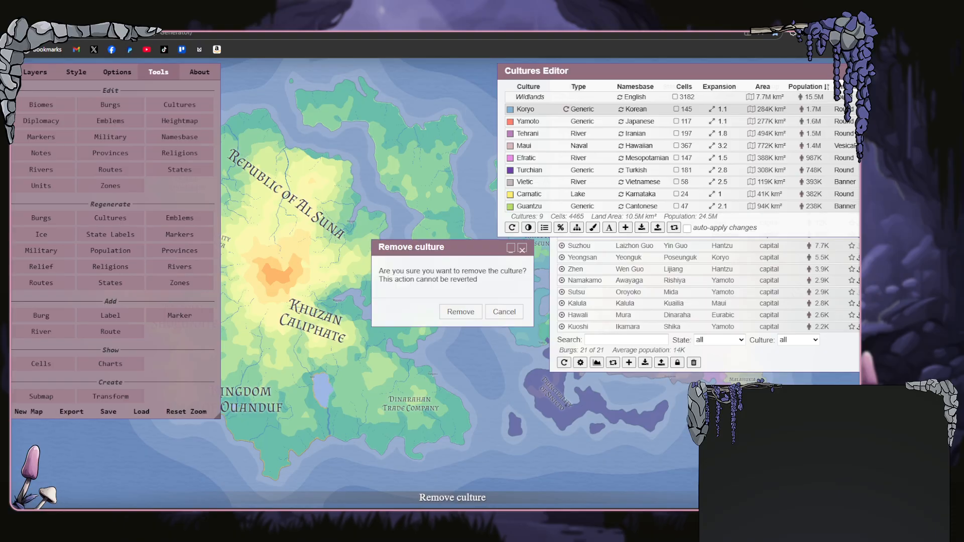
pyautogui.click(460, 312)
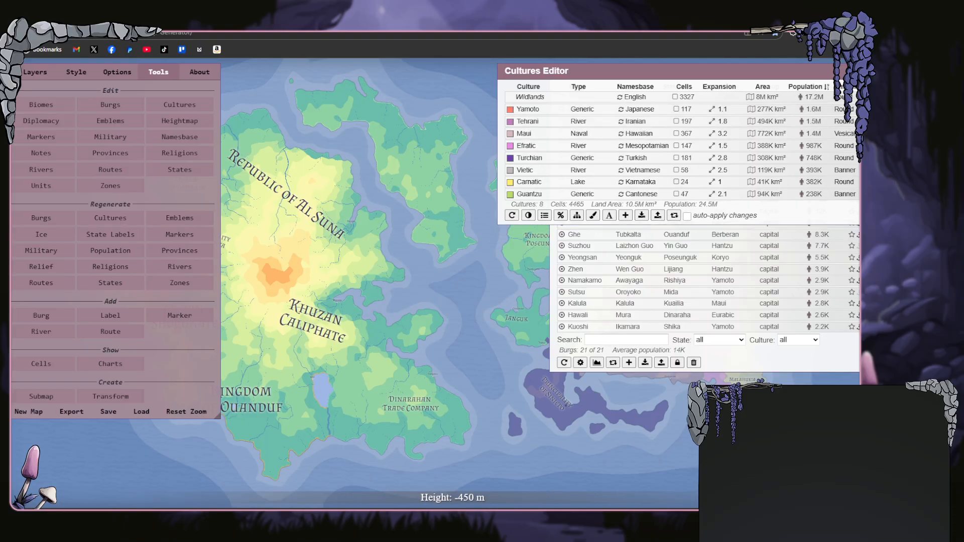
pyautogui.click(857, 109)
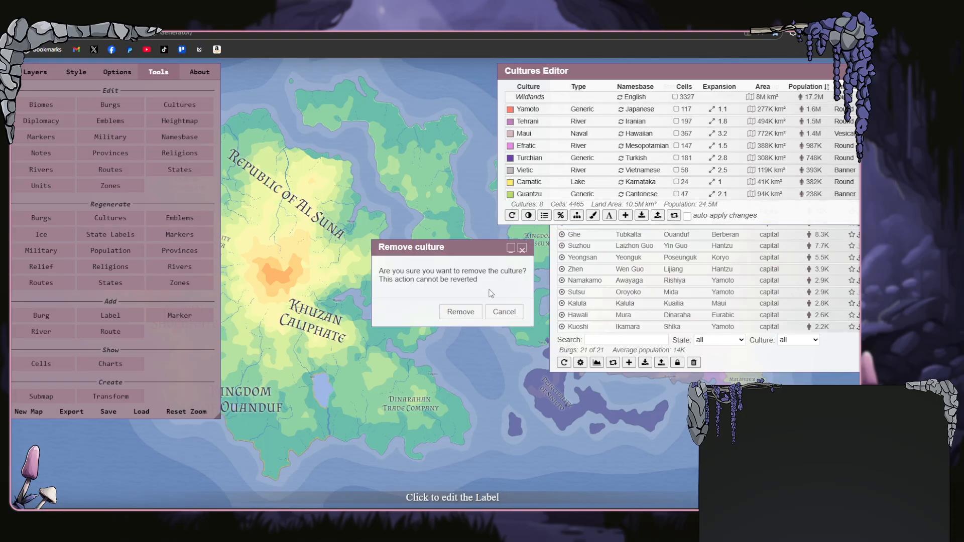
pyautogui.click(476, 313)
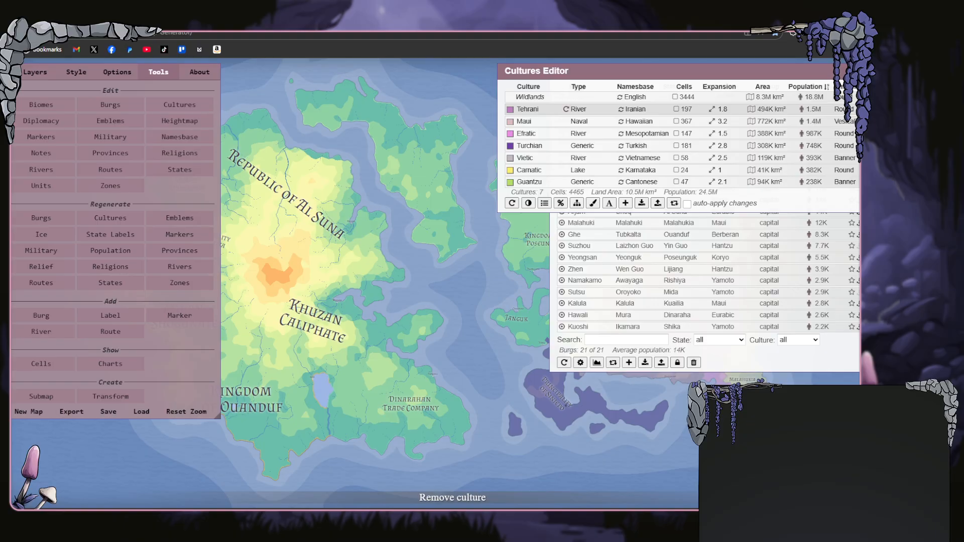
pyautogui.click(858, 108)
pyautogui.click(466, 311)
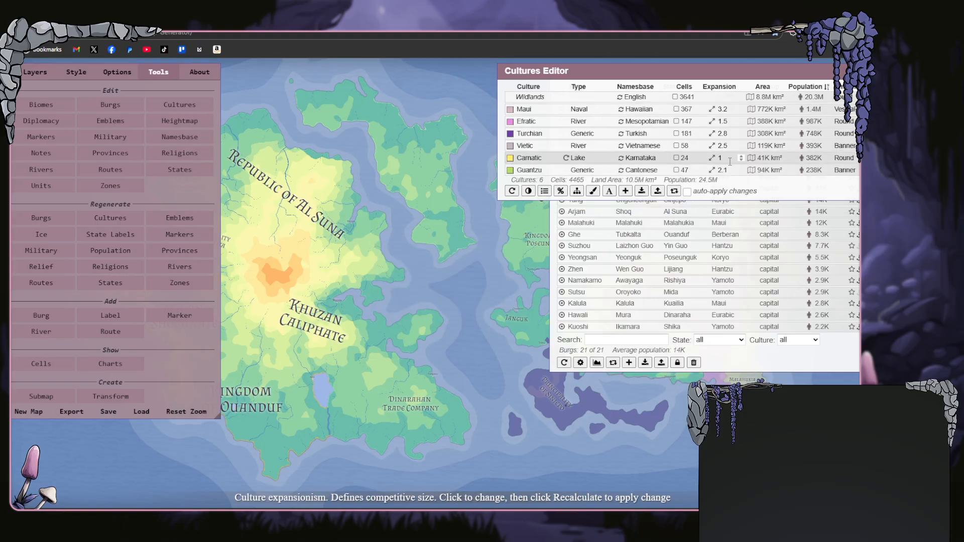
pyautogui.click(857, 109)
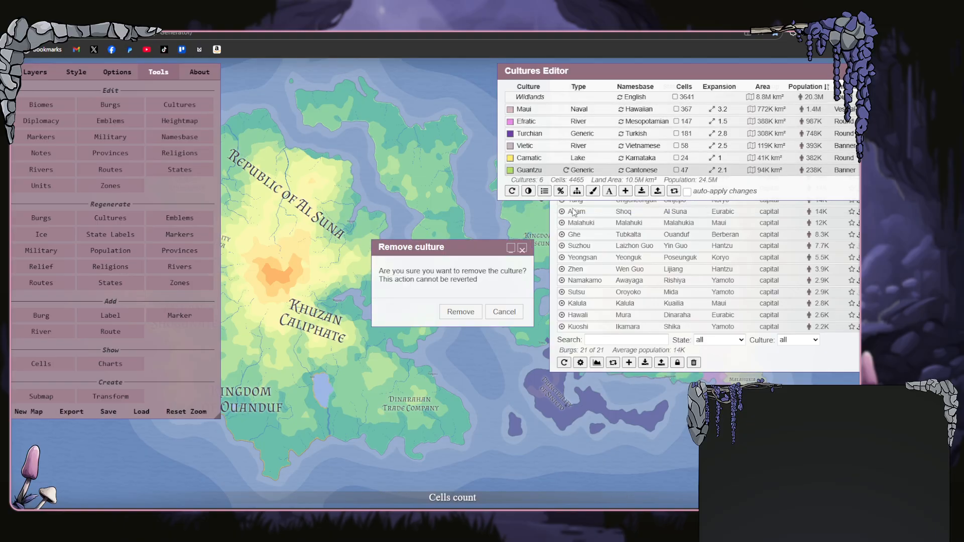
pyautogui.click(468, 312)
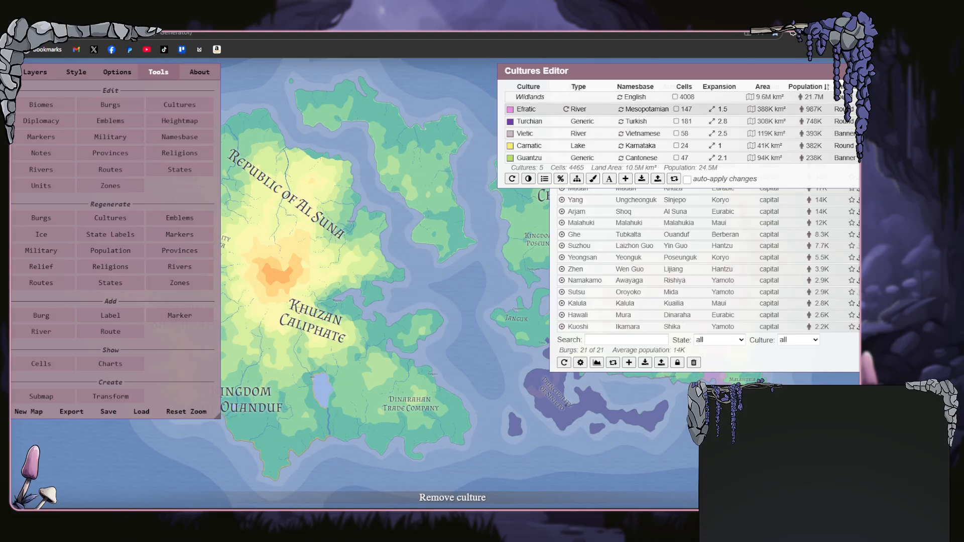
# - Remove the Efratic, Turchian, Vietic, Carnatic and Guantzu cultures in the Cultures Editor, leaving only Wildlands
pyautogui.click(857, 109)
pyautogui.click(460, 313)
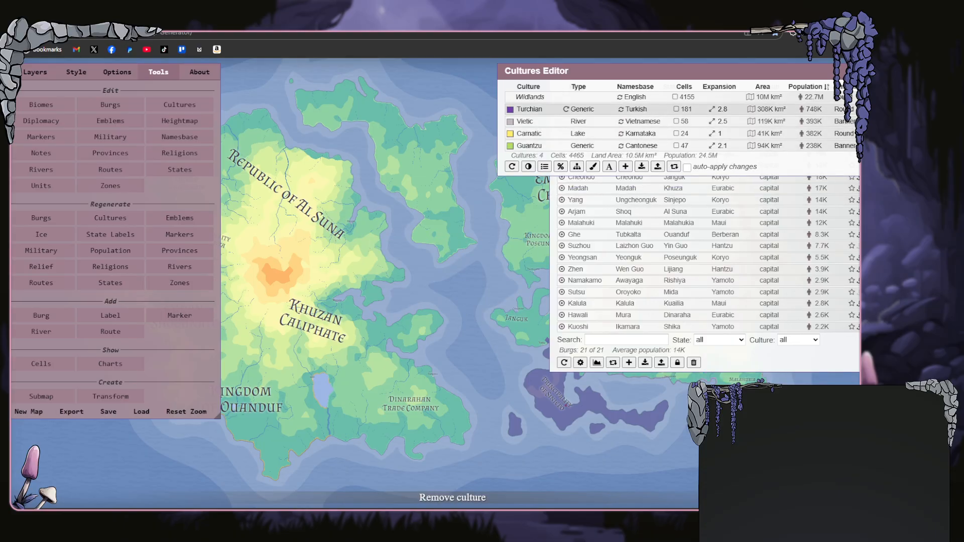
pyautogui.click(857, 108)
pyautogui.click(454, 313)
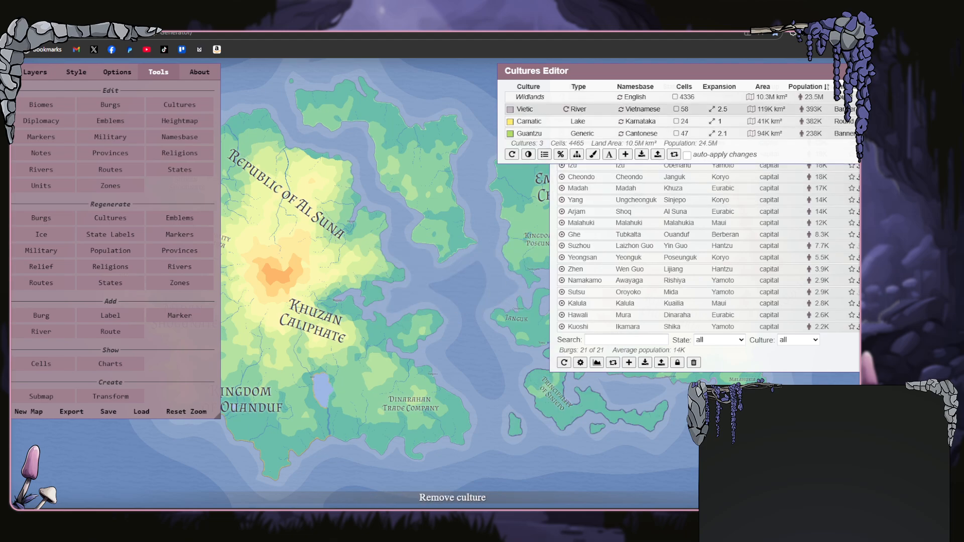
pyautogui.click(858, 109)
pyautogui.click(457, 313)
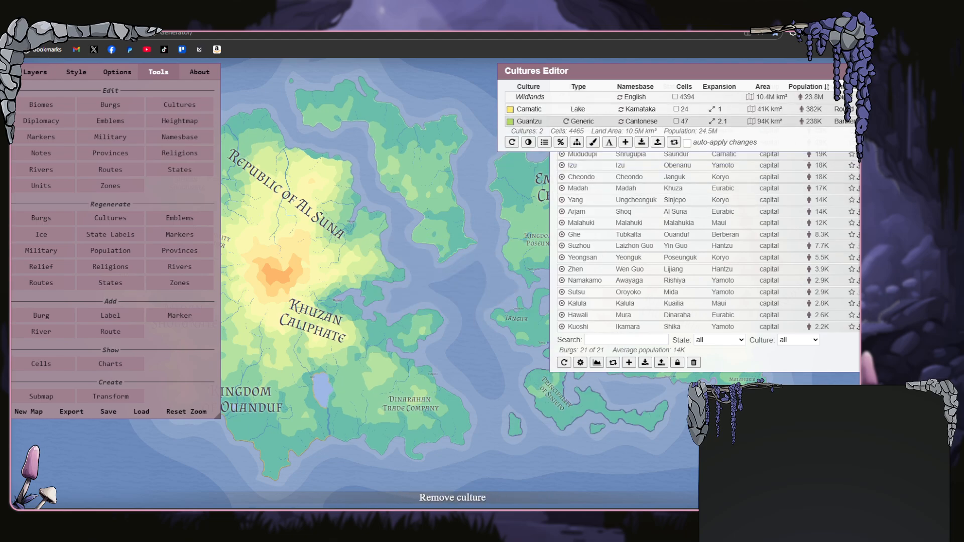
pyautogui.click(857, 109)
pyautogui.click(479, 312)
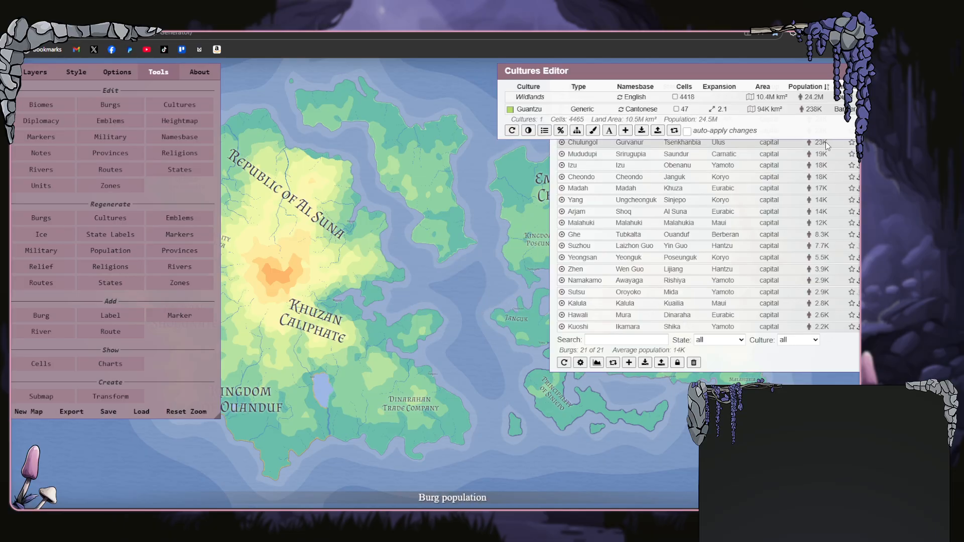
pyautogui.click(857, 109)
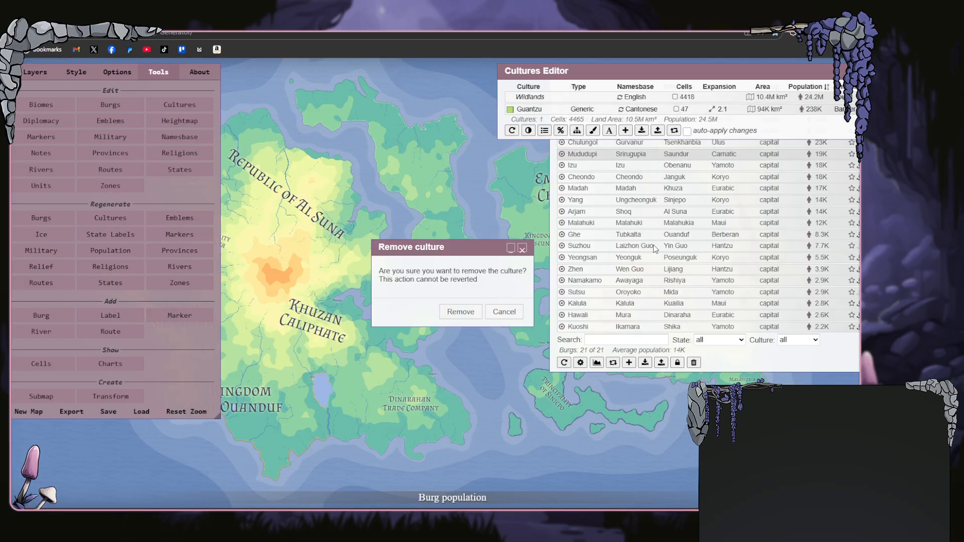
pyautogui.click(467, 312)
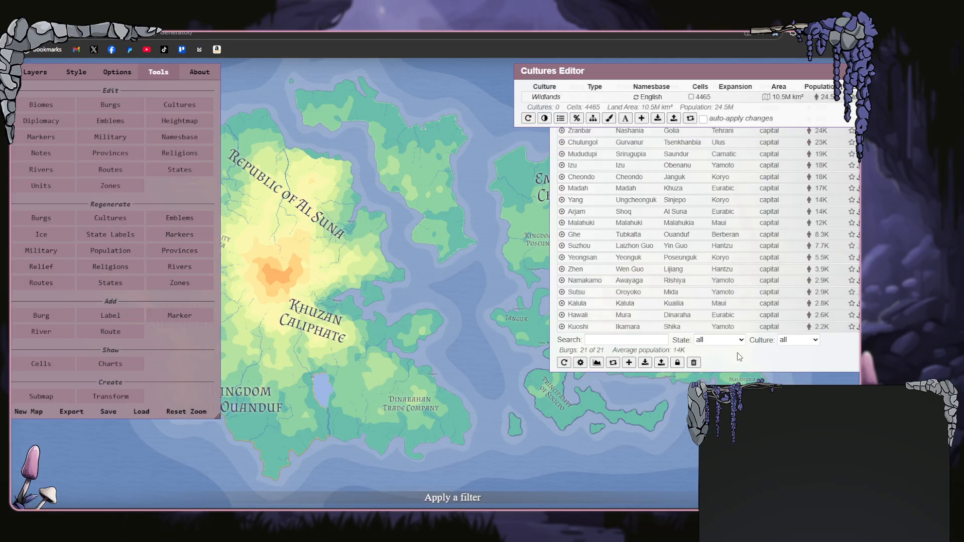
# - Try to remove all remaining unlocked burgs through the Burgs Overview
pyautogui.click(756, 364)
pyautogui.click(693, 362)
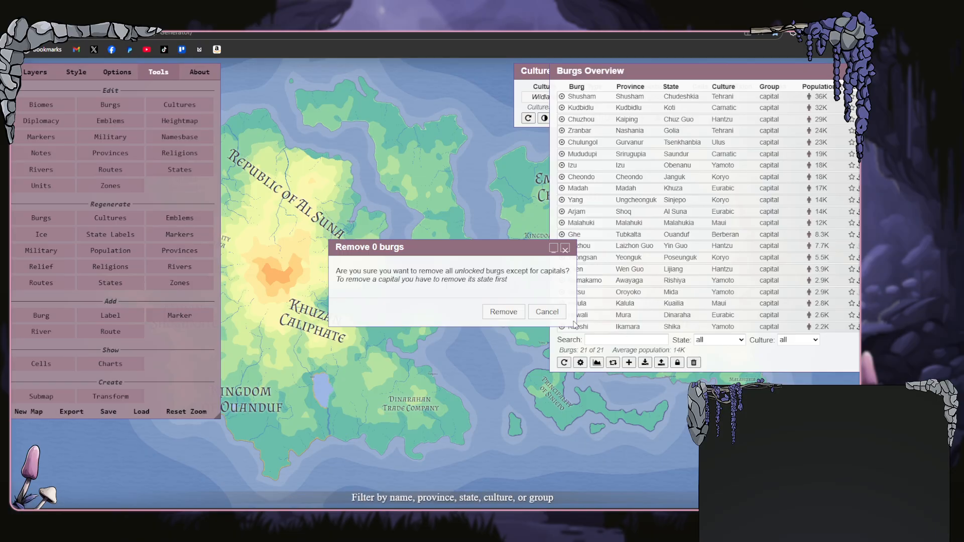
pyautogui.click(508, 311)
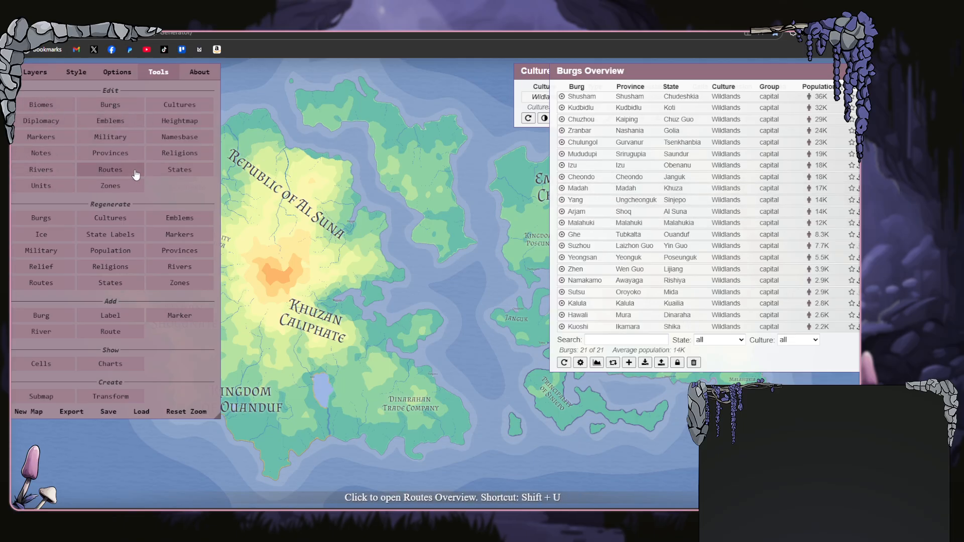
# - Open the States Editor and remove the Al Suna, Chuz Guo and Khuza states
pyautogui.click(170, 171)
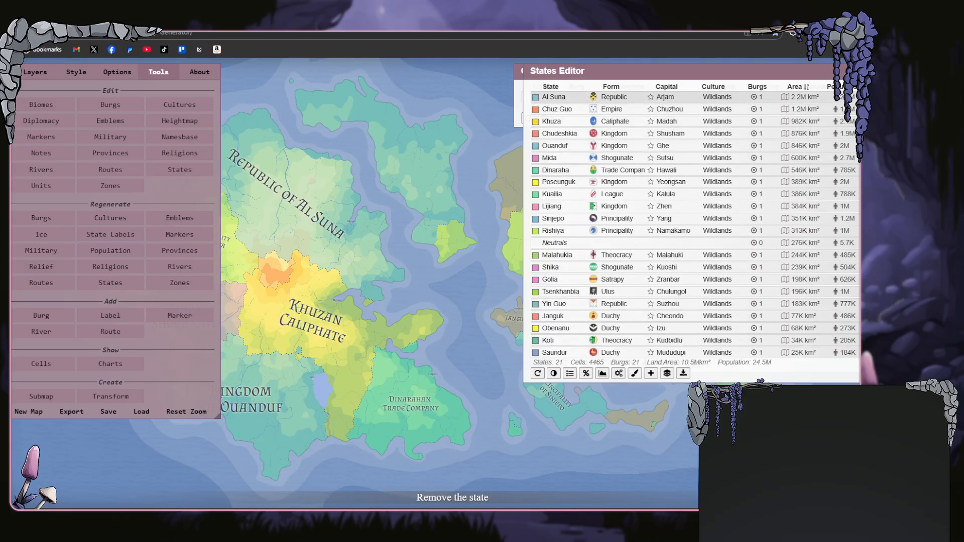
pyautogui.click(857, 96)
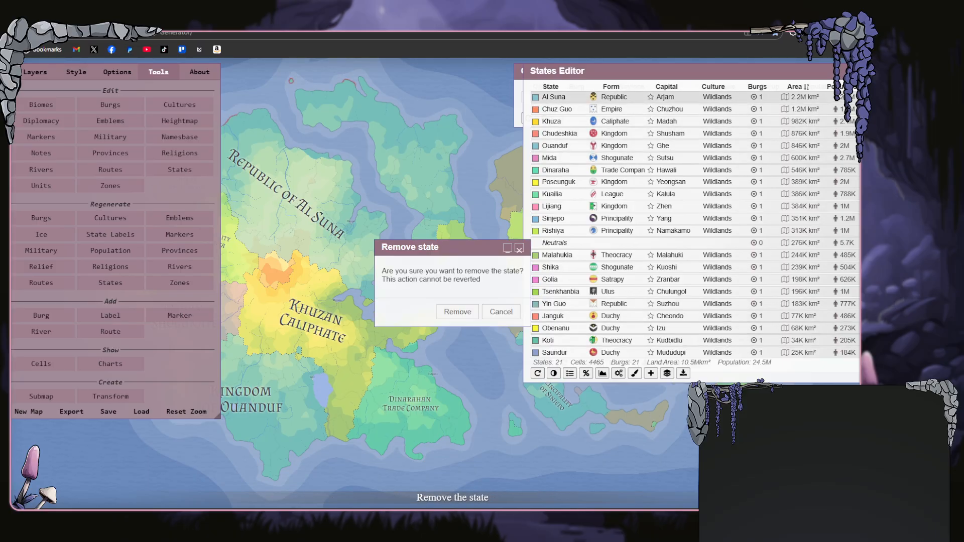
pyautogui.click(458, 312)
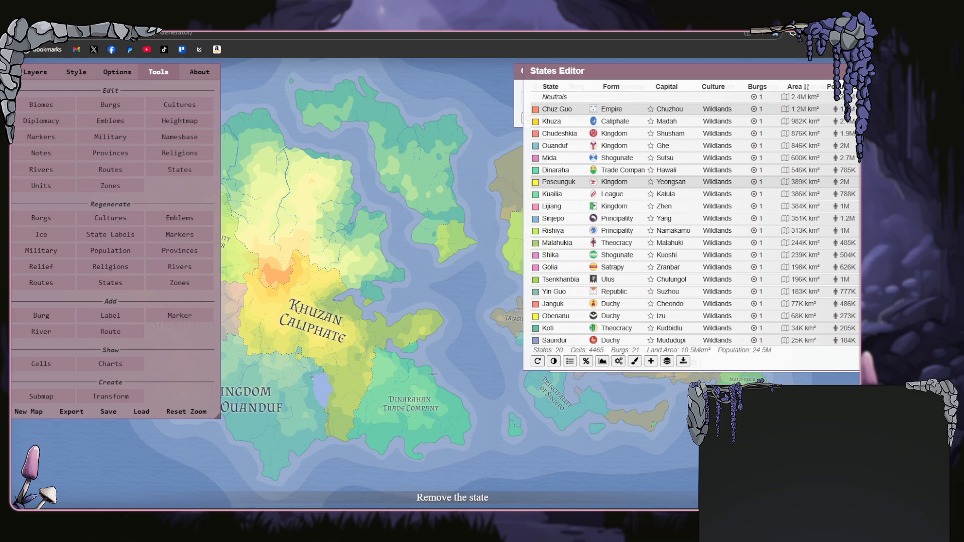
pyautogui.click(845, 109)
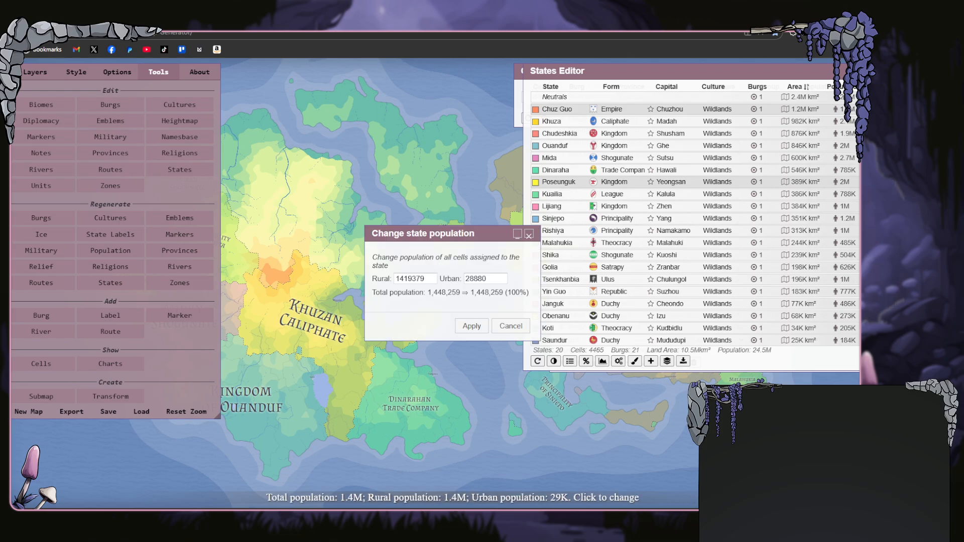
pyautogui.click(502, 326)
pyautogui.click(856, 304)
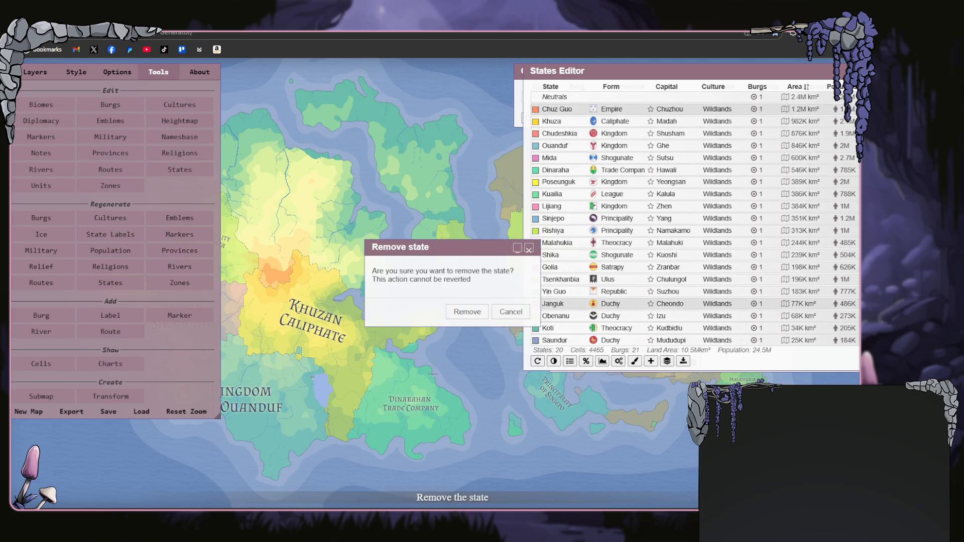
pyautogui.click(459, 316)
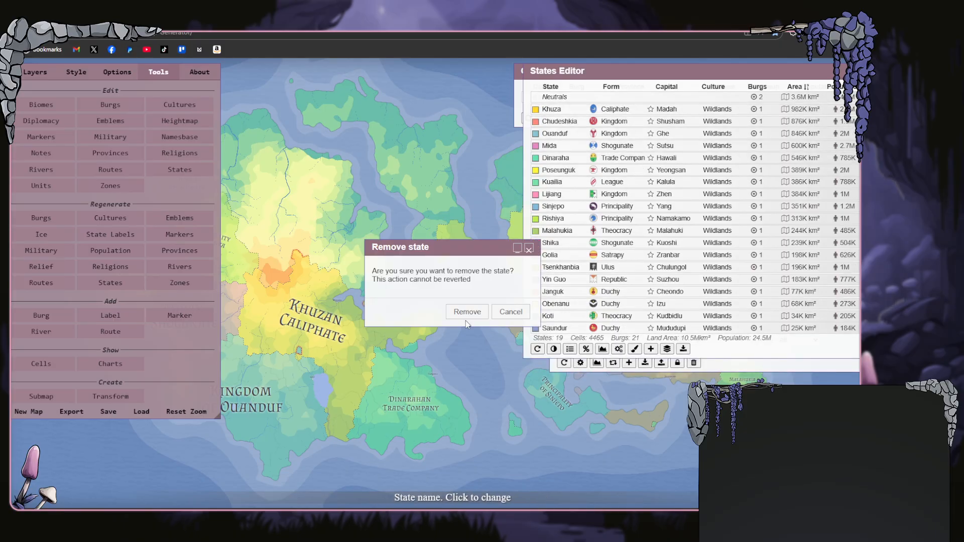
pyautogui.click(466, 318)
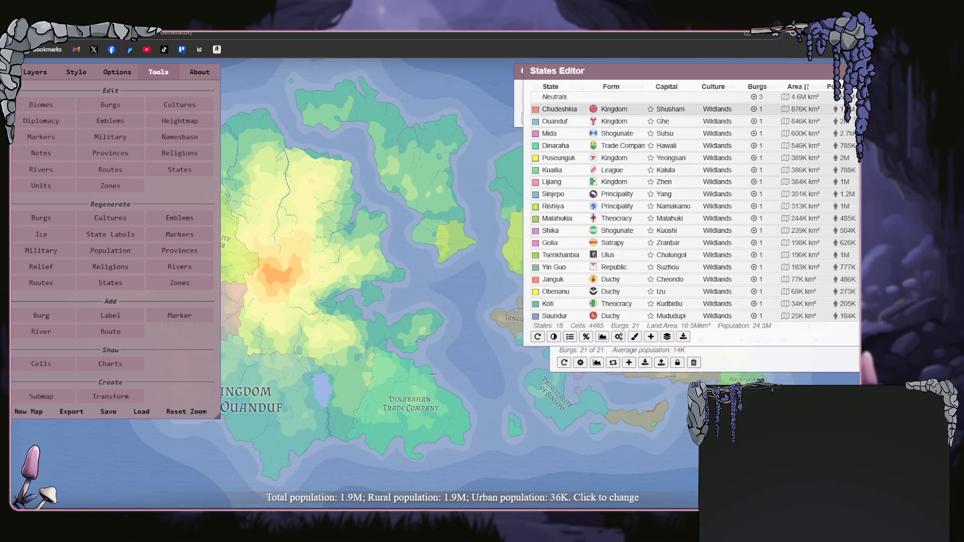
# - Remove the Chudeshkia, Ouanduf and Mida states in the States Editor
pyautogui.click(855, 109)
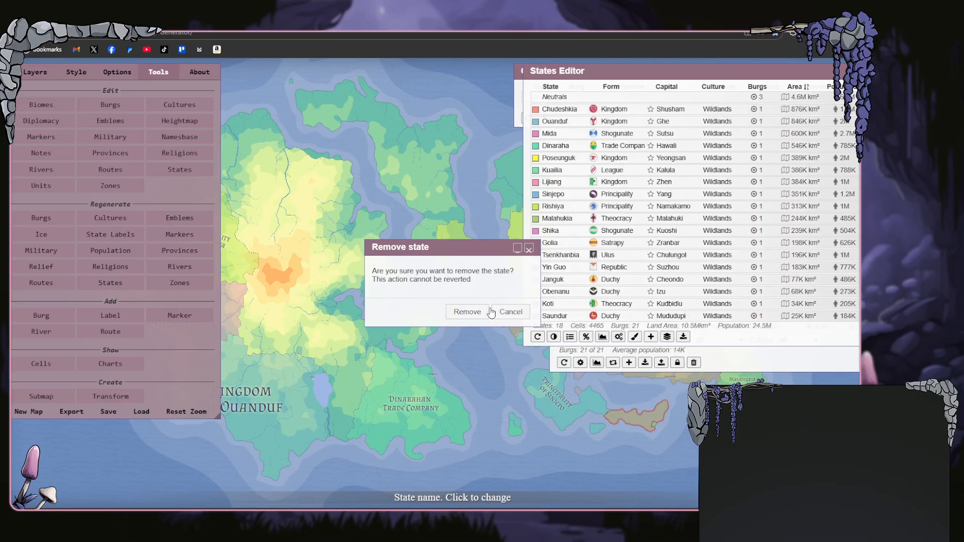
pyautogui.click(468, 317)
pyautogui.click(856, 121)
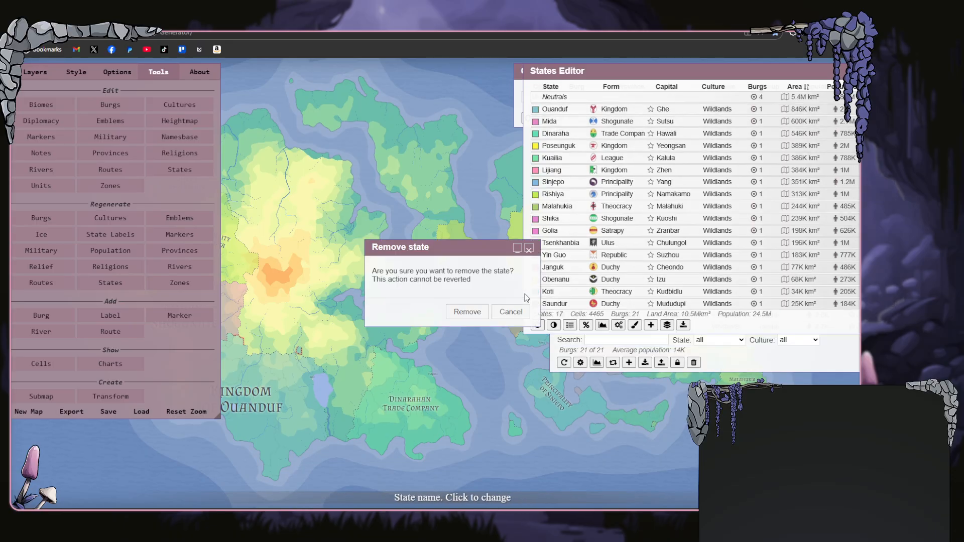
pyautogui.click(483, 313)
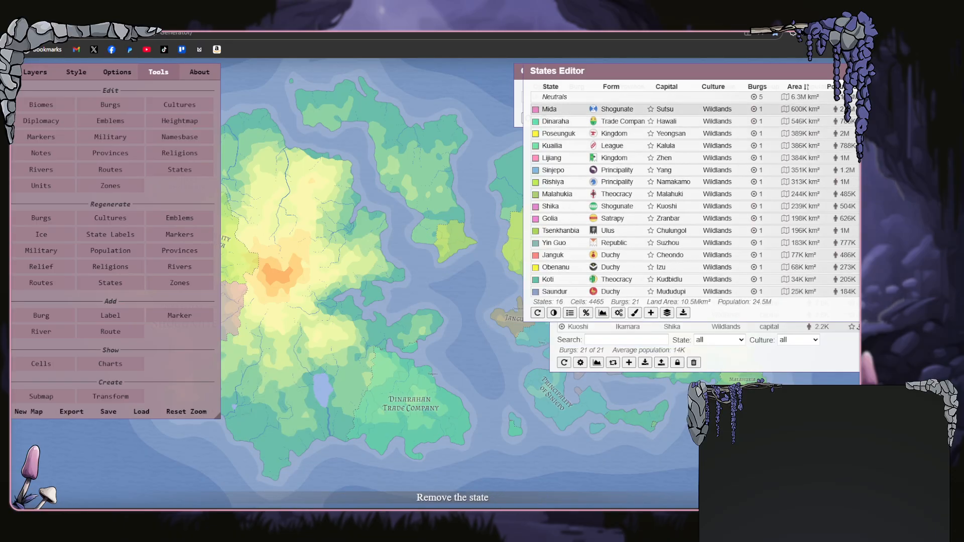
pyautogui.click(855, 109)
pyautogui.click(466, 314)
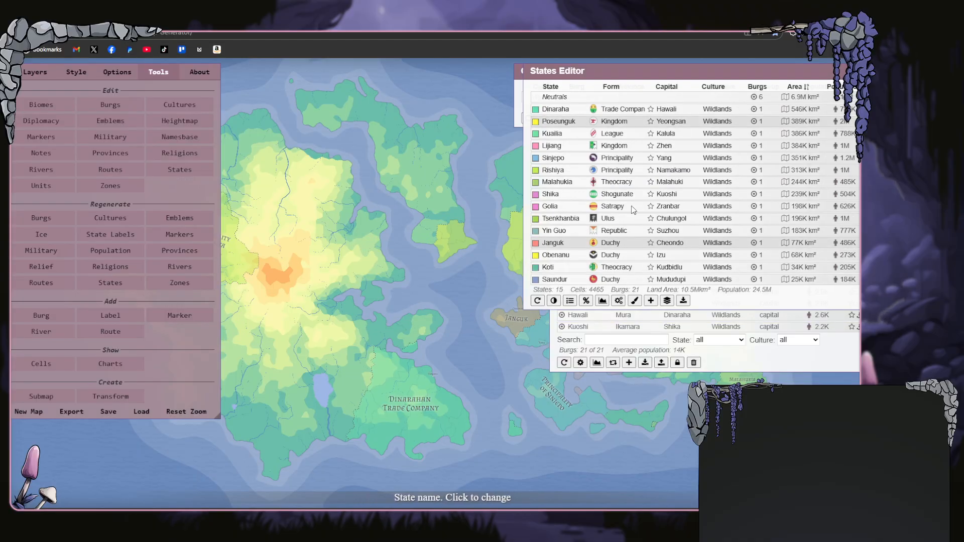
# - Remove the Dinaraha, Poseunguk and Kuailia states from the state list
pyautogui.click(855, 109)
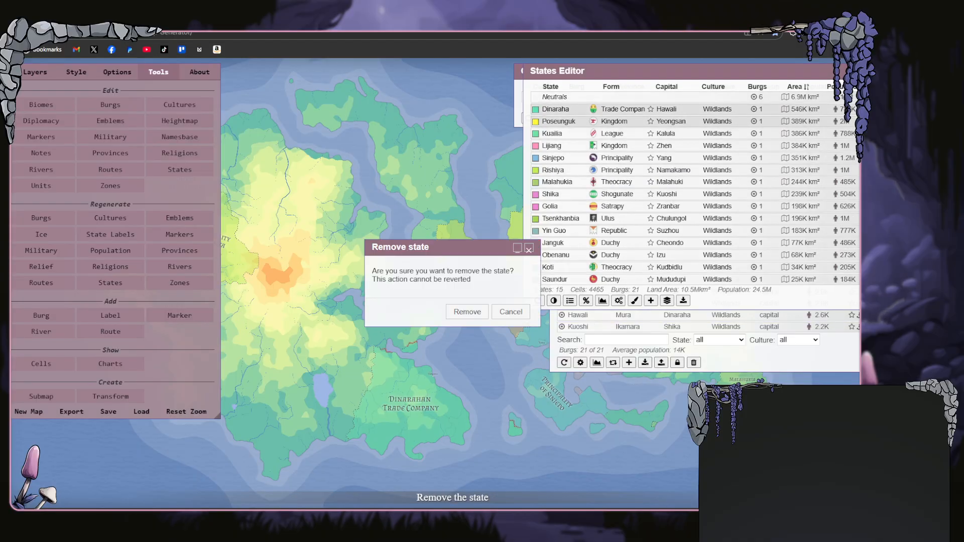
pyautogui.click(466, 313)
pyautogui.click(854, 109)
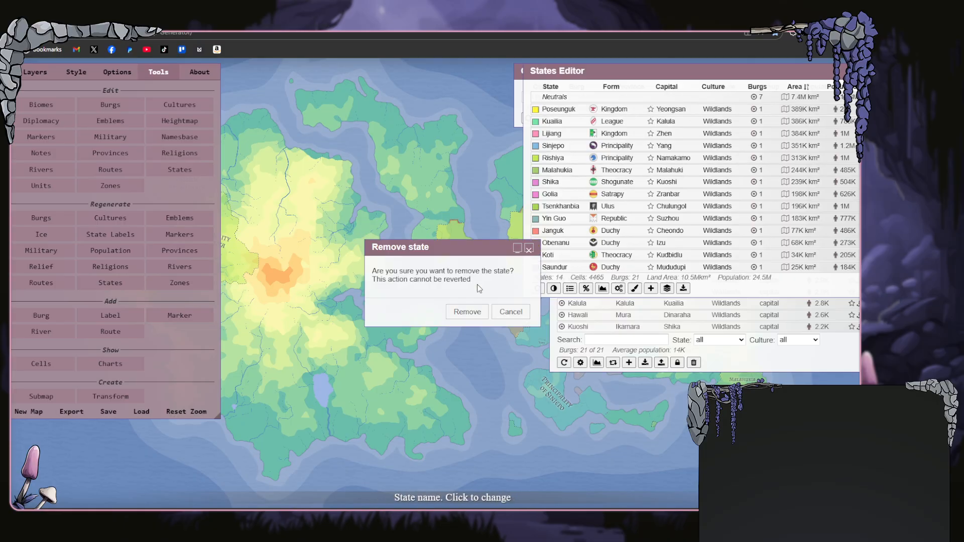
pyautogui.click(467, 311)
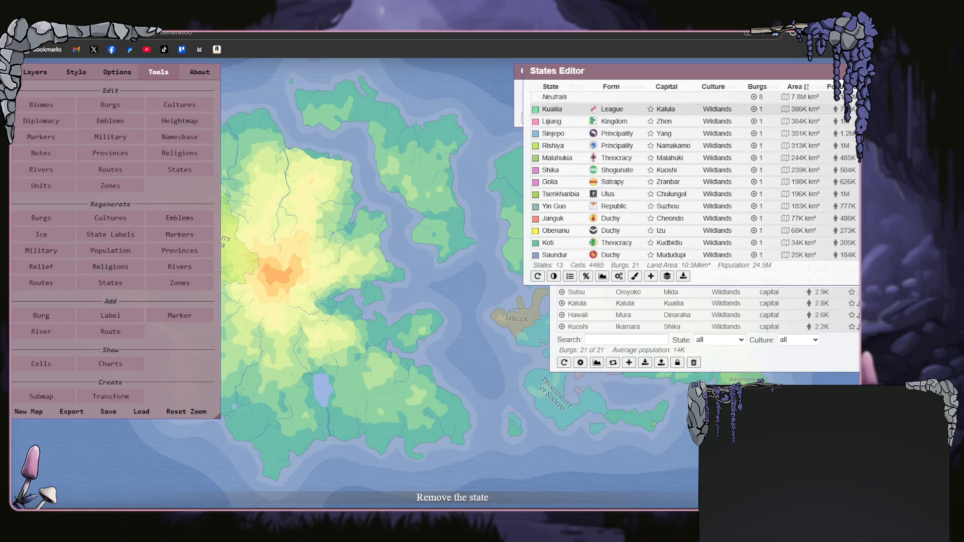
pyautogui.click(855, 109)
pyautogui.click(472, 311)
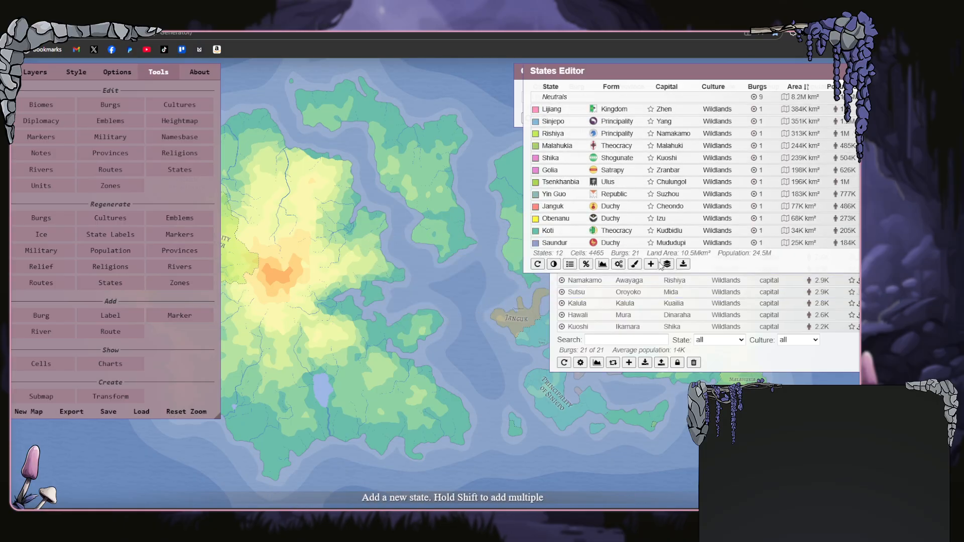
# - Check the state growth settings, return to the state list and remove Lijiang, Sinjepo and Rishiya
pyautogui.click(617, 265)
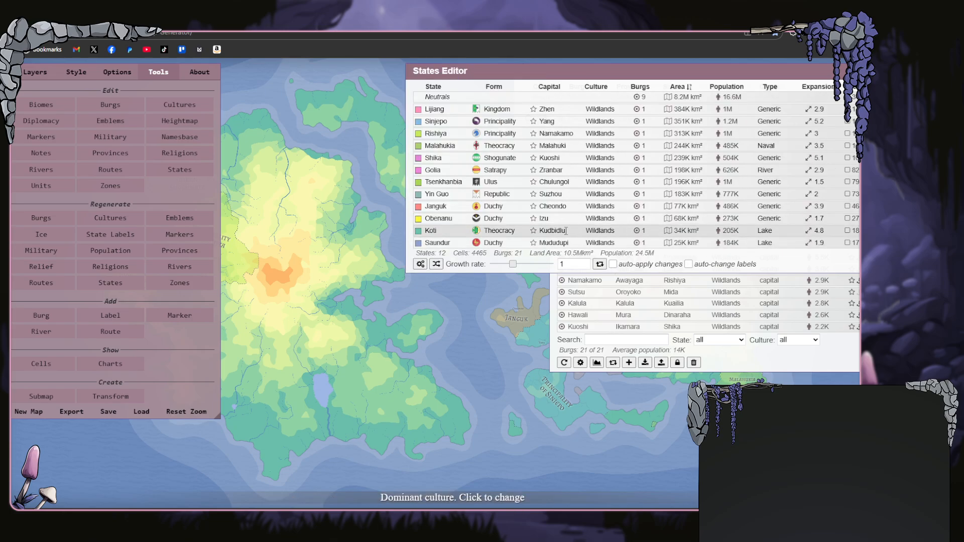
pyautogui.click(421, 264)
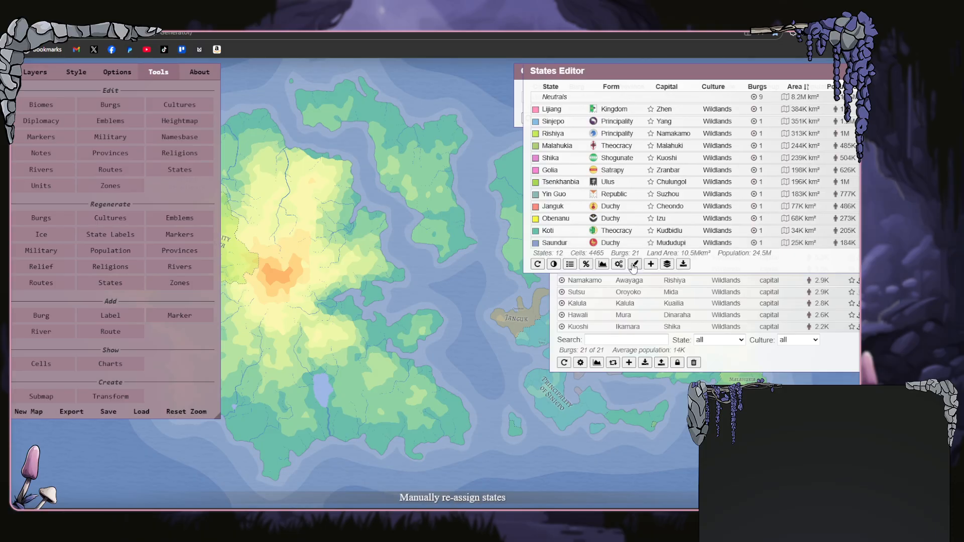
pyautogui.click(856, 109)
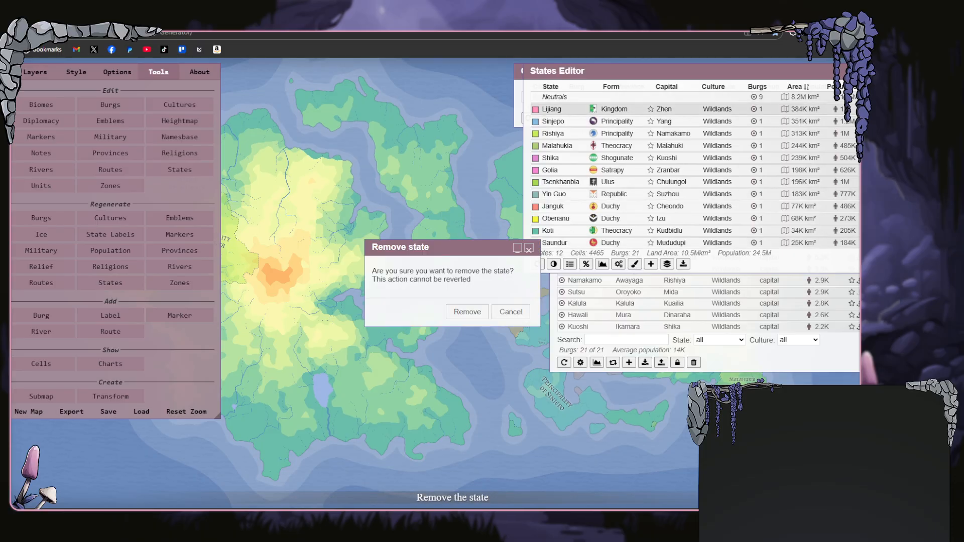
pyautogui.click(480, 311)
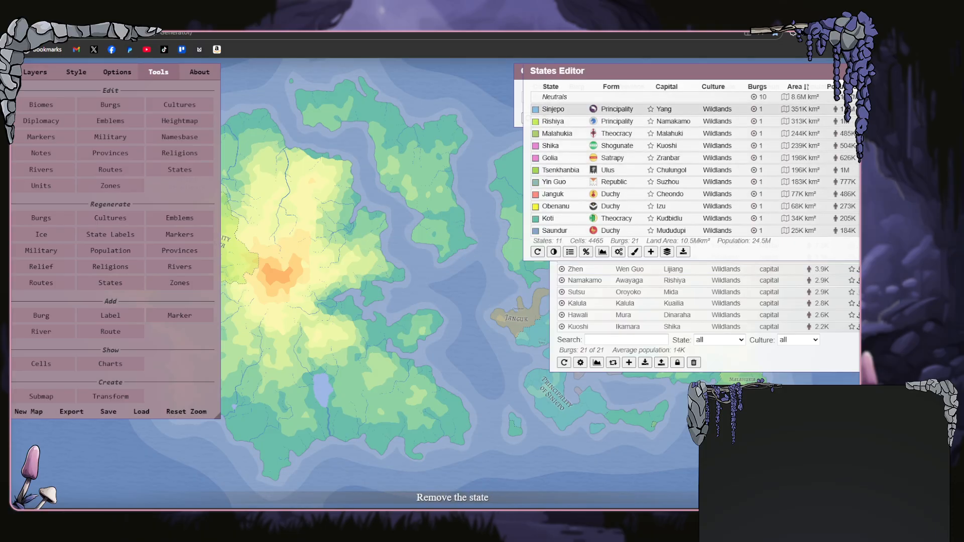
pyautogui.click(857, 109)
pyautogui.click(456, 318)
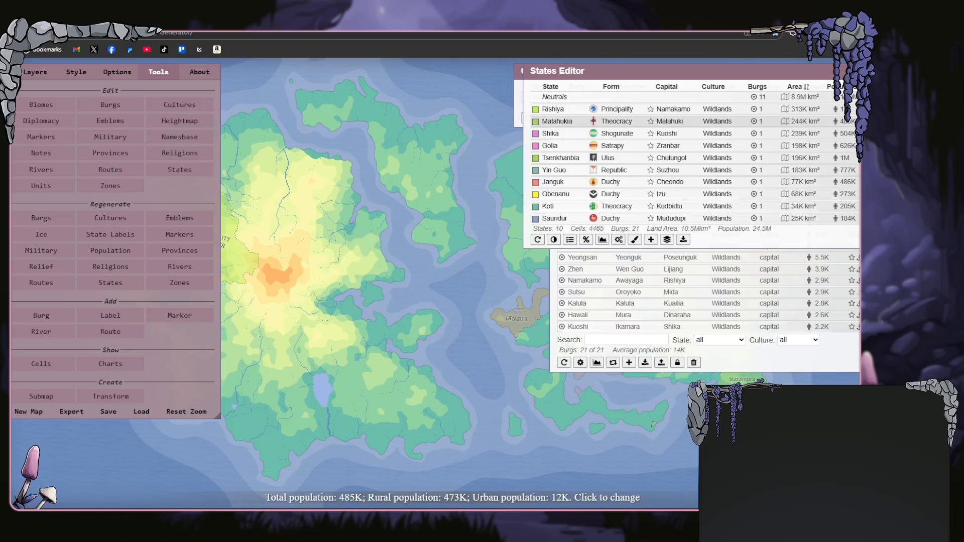
pyautogui.click(857, 109)
pyautogui.click(477, 313)
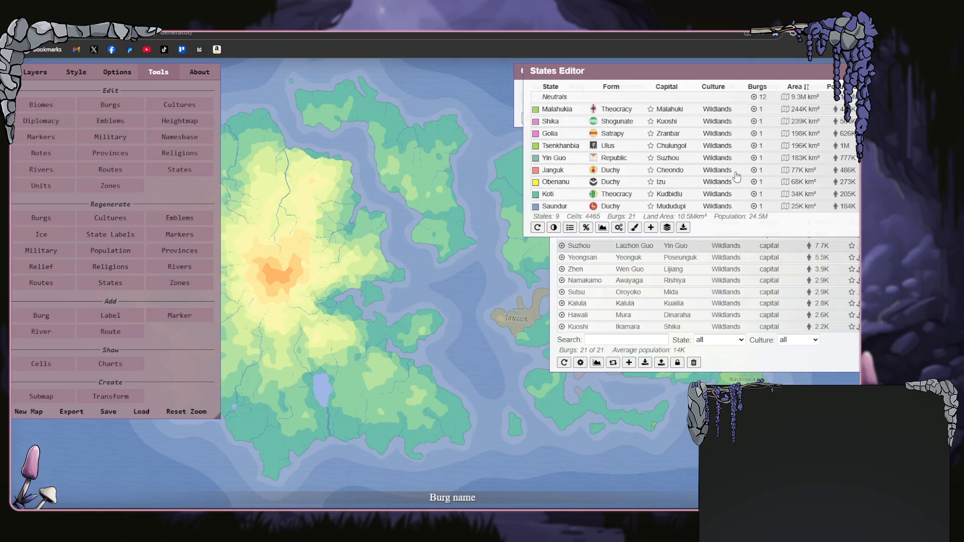
# - Remove the Malahukia, Shika, Golia and Tsenkhanbia states from the state list
pyautogui.click(857, 109)
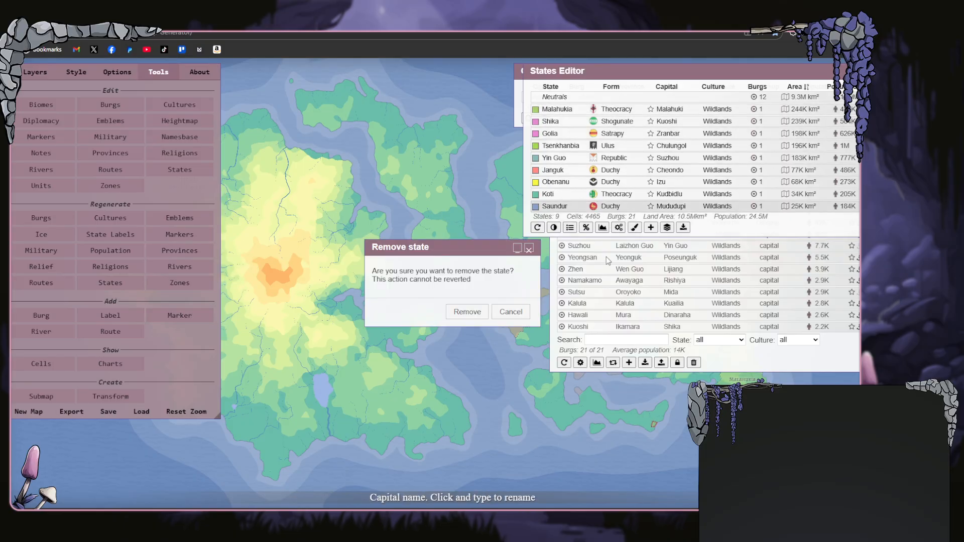
pyautogui.click(465, 312)
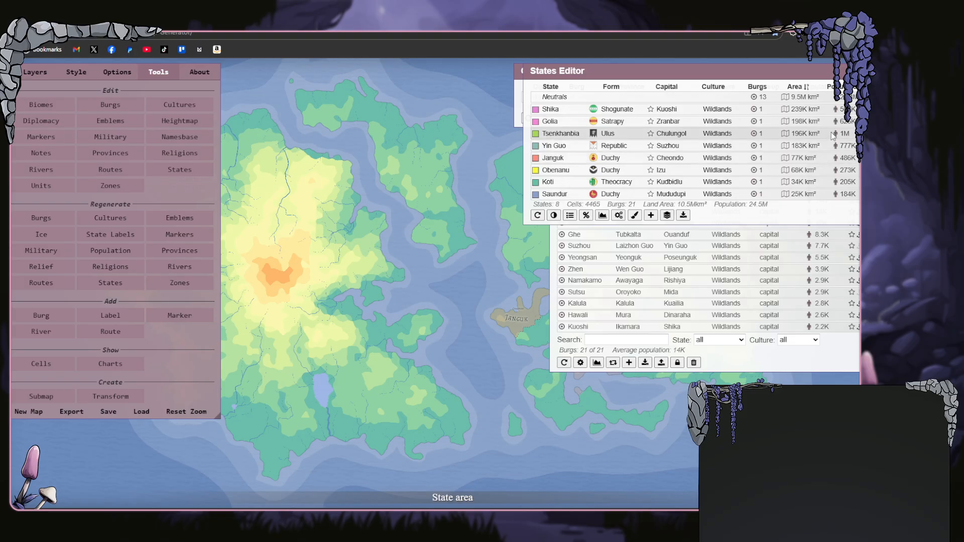
pyautogui.click(856, 109)
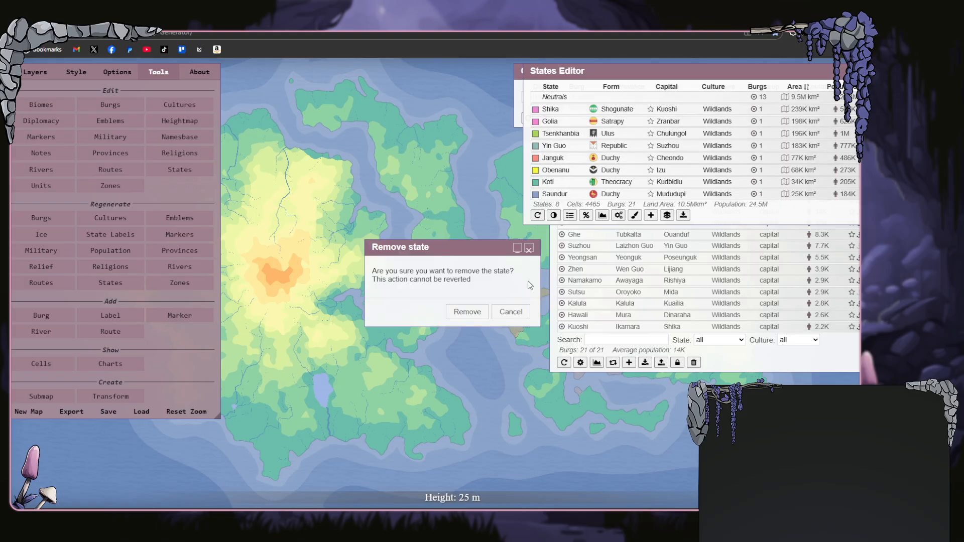
pyautogui.click(456, 312)
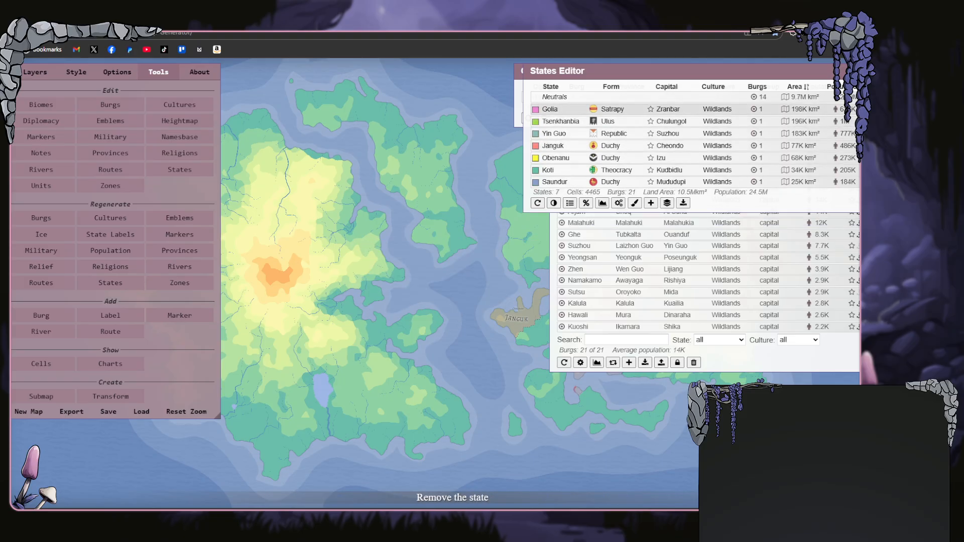
pyautogui.click(466, 311)
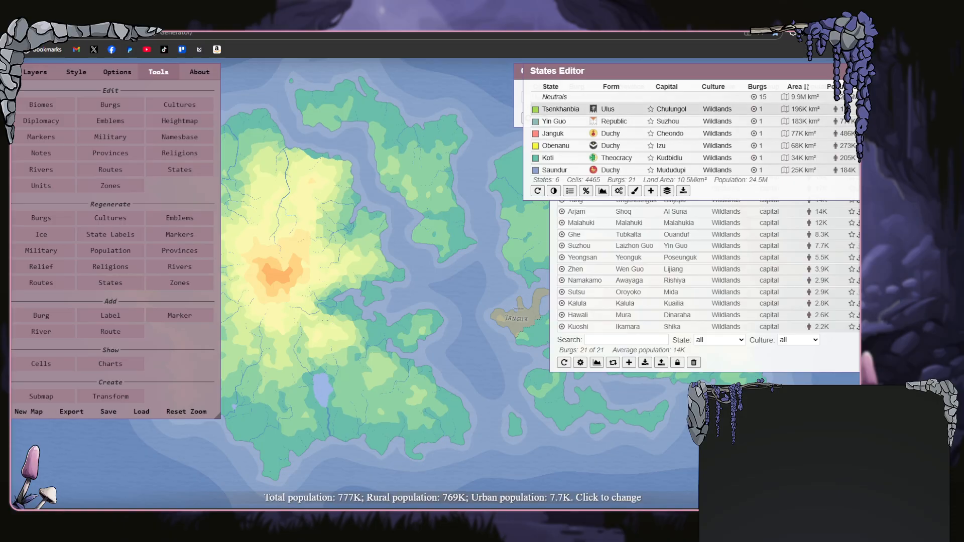
pyautogui.click(850, 127)
pyautogui.click(469, 312)
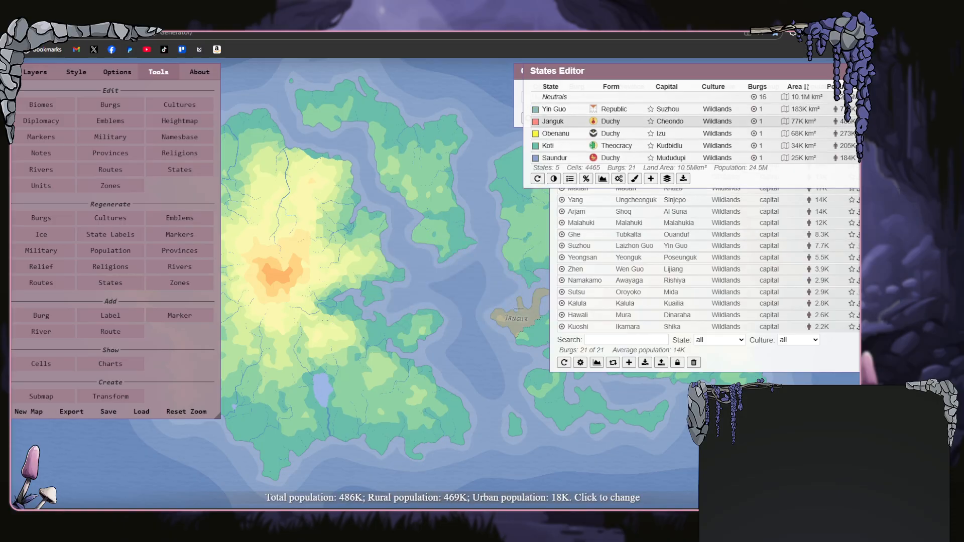
# - Remove the Yin Guo, Janguk and Obenanu states in the States Editor
pyautogui.click(850, 109)
pyautogui.click(464, 311)
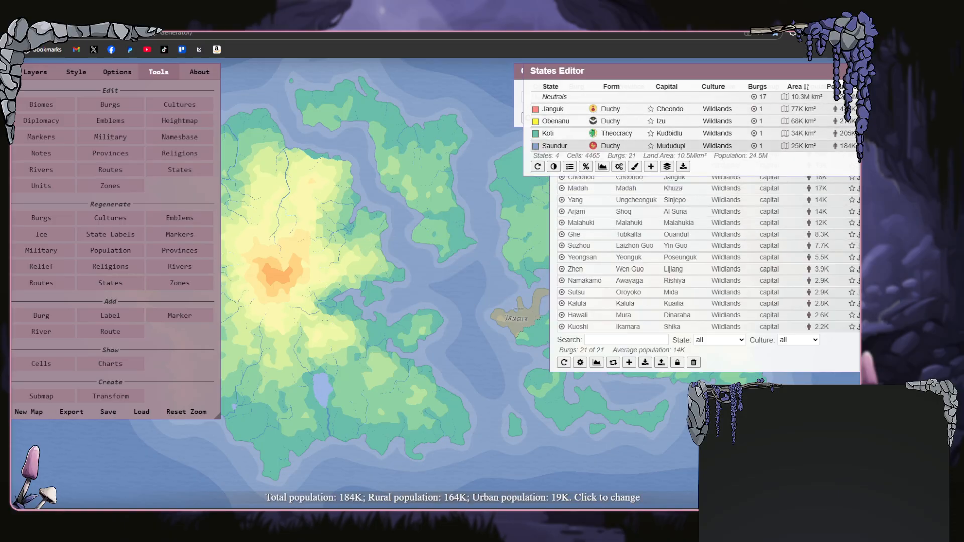
pyautogui.click(850, 109)
pyautogui.click(463, 311)
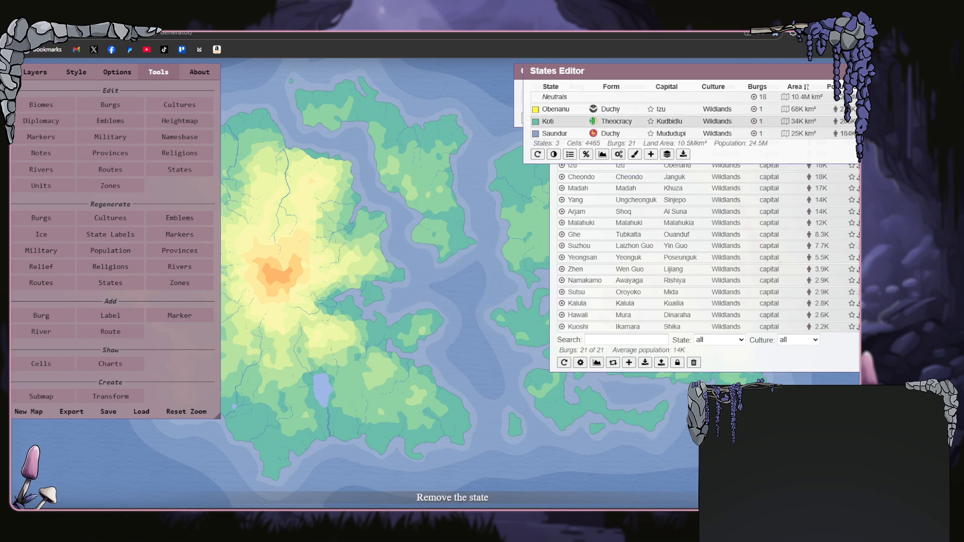
pyautogui.click(851, 109)
pyautogui.click(478, 312)
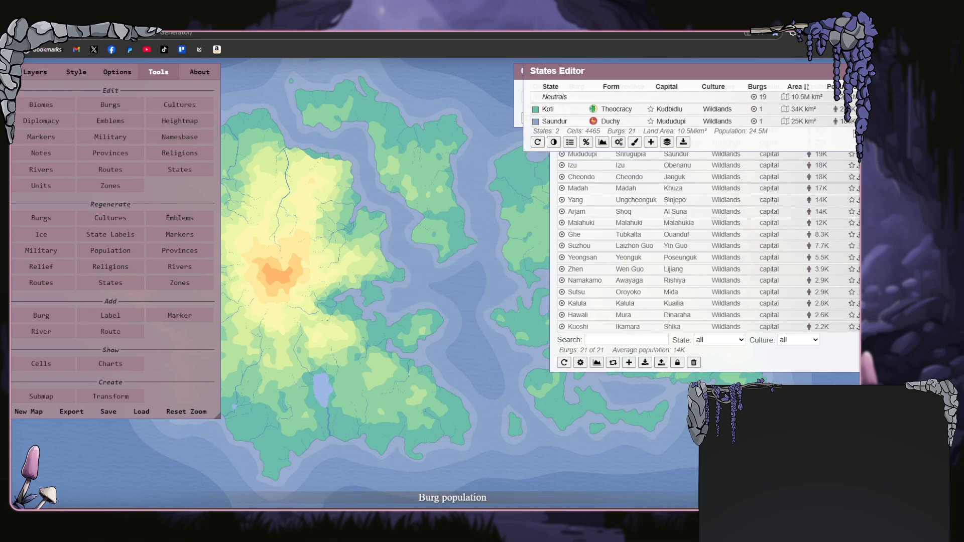
# - Remove the last two states, Koti and Saundur, from the state list
pyautogui.click(850, 109)
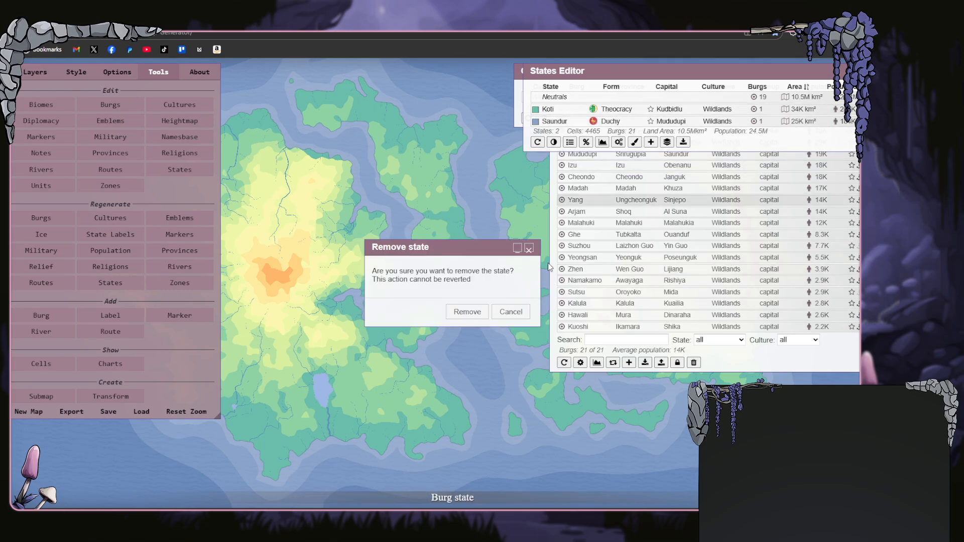
pyautogui.click(463, 312)
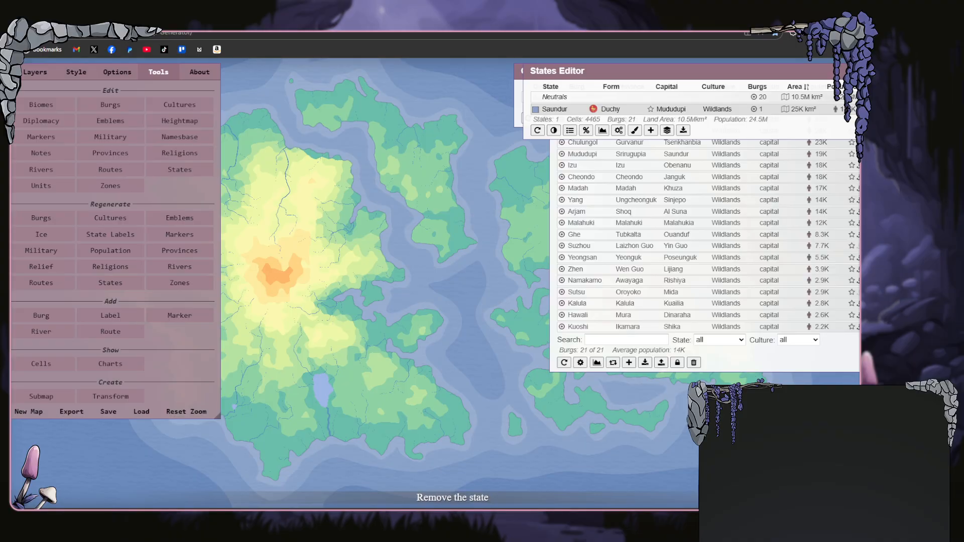
pyautogui.click(850, 109)
pyautogui.click(462, 312)
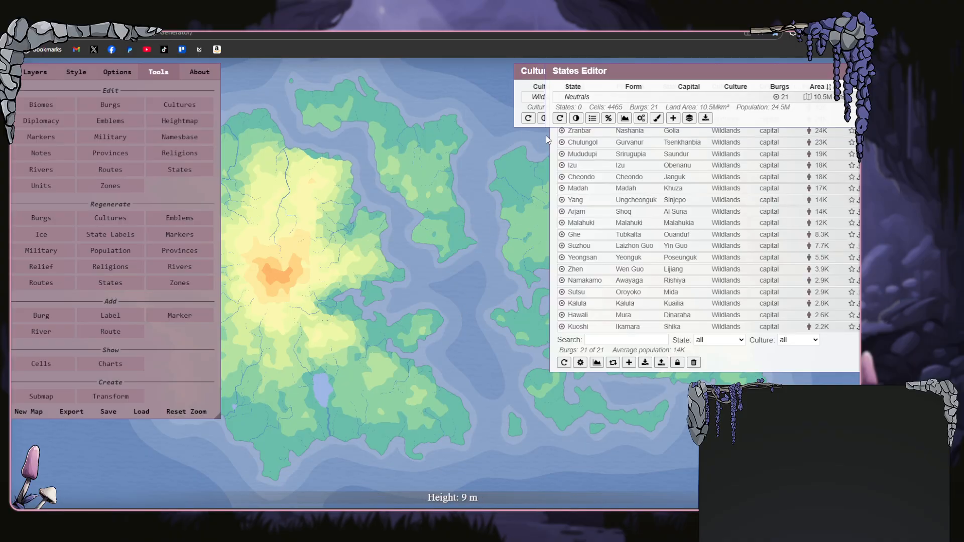
pyautogui.click(578, 119)
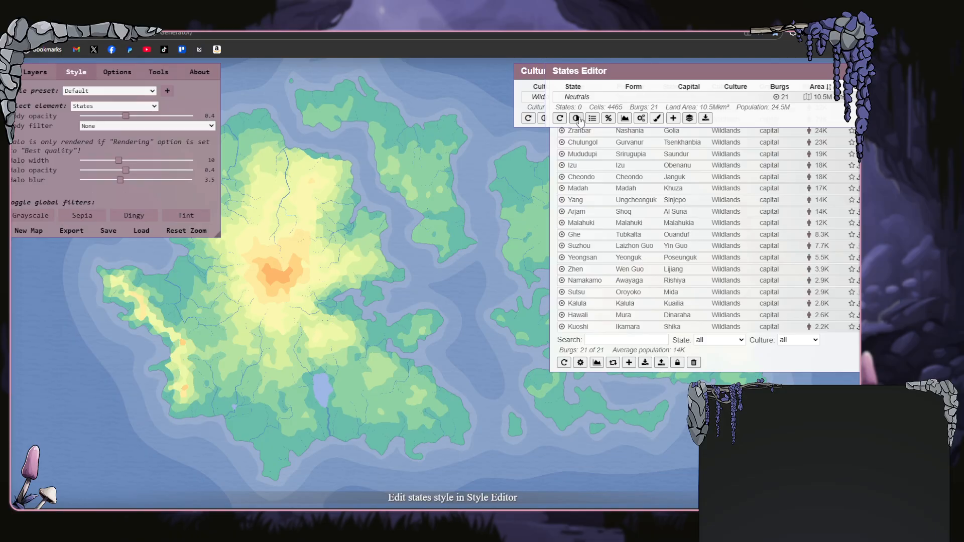
pyautogui.click(171, 74)
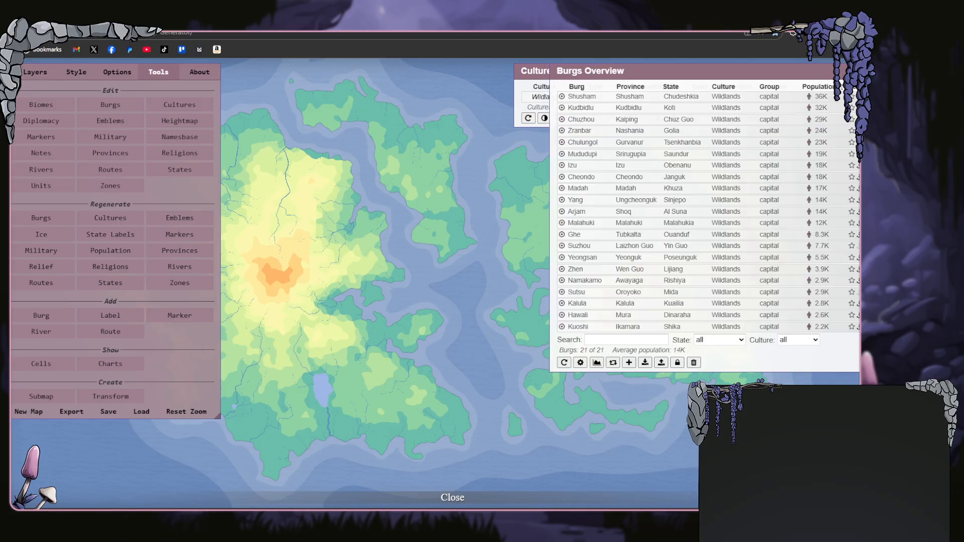
# - Remove all unlocked burgs in the Burgs Overview, and close the overview and the Cultures Editor
pyautogui.click(695, 363)
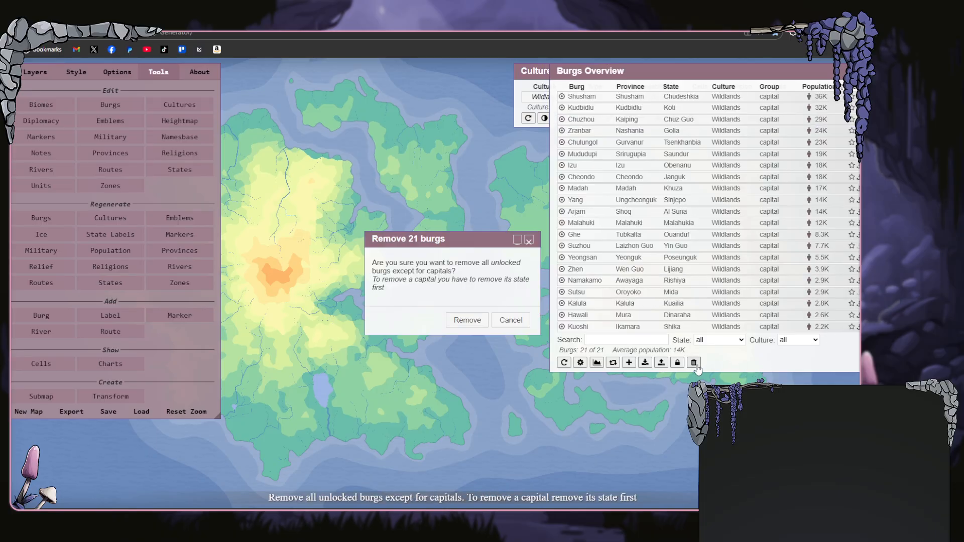
pyautogui.click(467, 320)
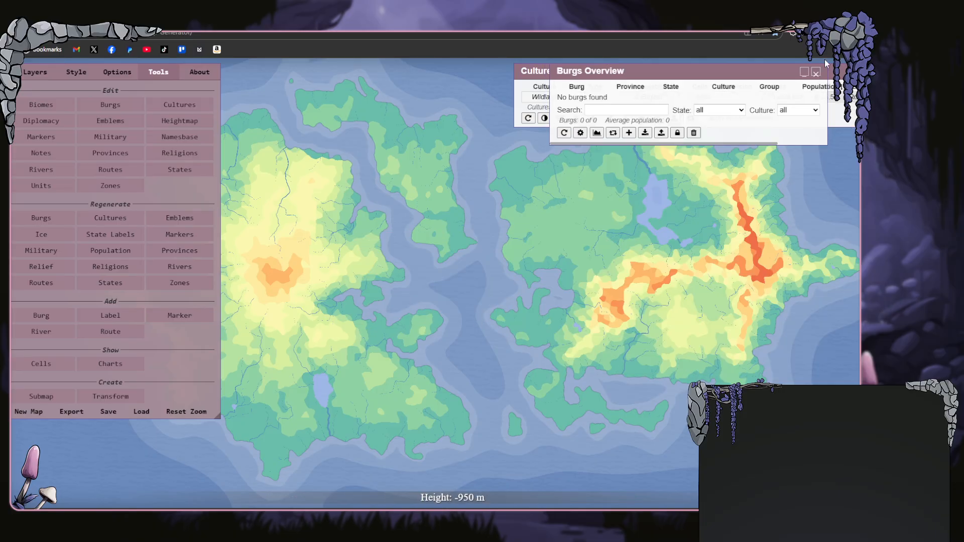
pyautogui.click(816, 71)
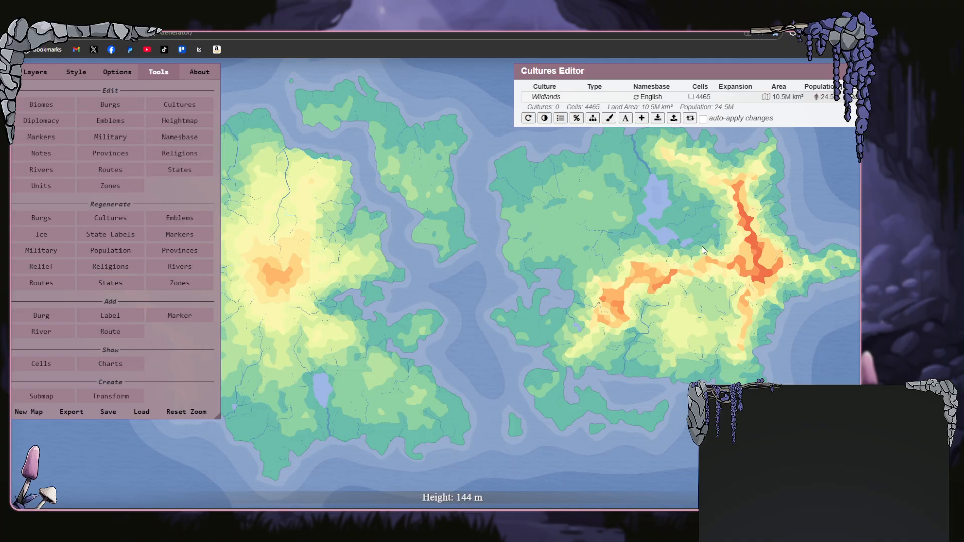
pyautogui.scroll(1, 704, 250)
pyautogui.scroll(2, 703, 250)
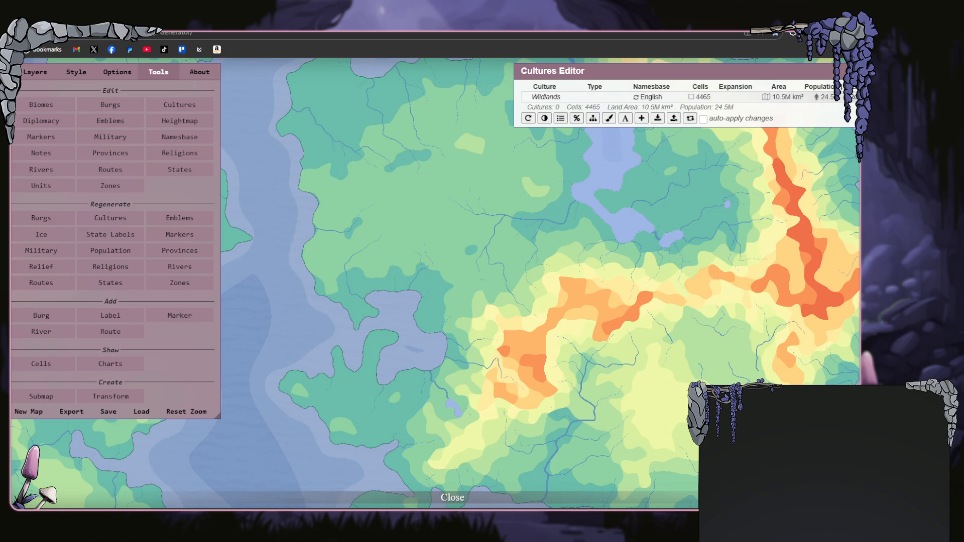
pyautogui.click(848, 71)
pyautogui.scroll(-5, 547, 199)
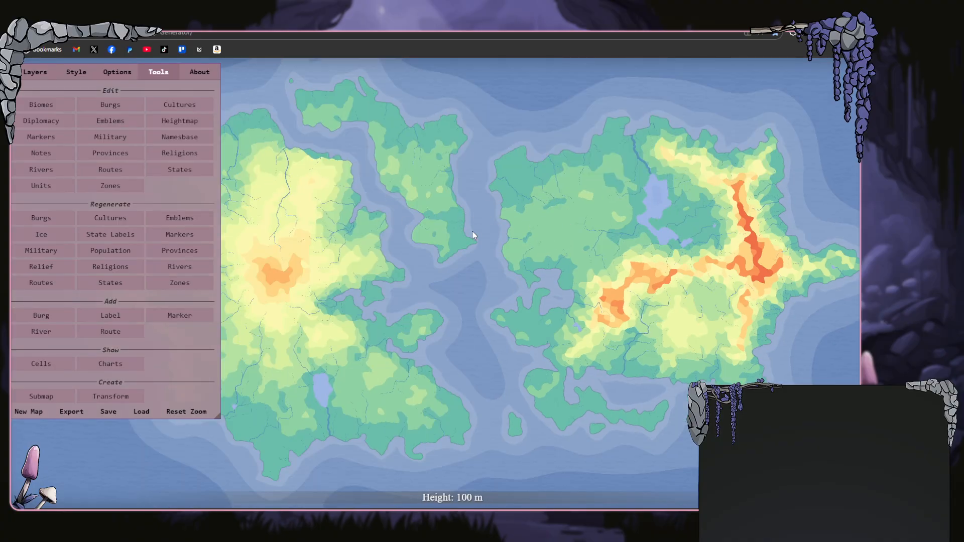
# - Set the cultures set to High Fantasy in the map generation settings
pyautogui.click(43, 73)
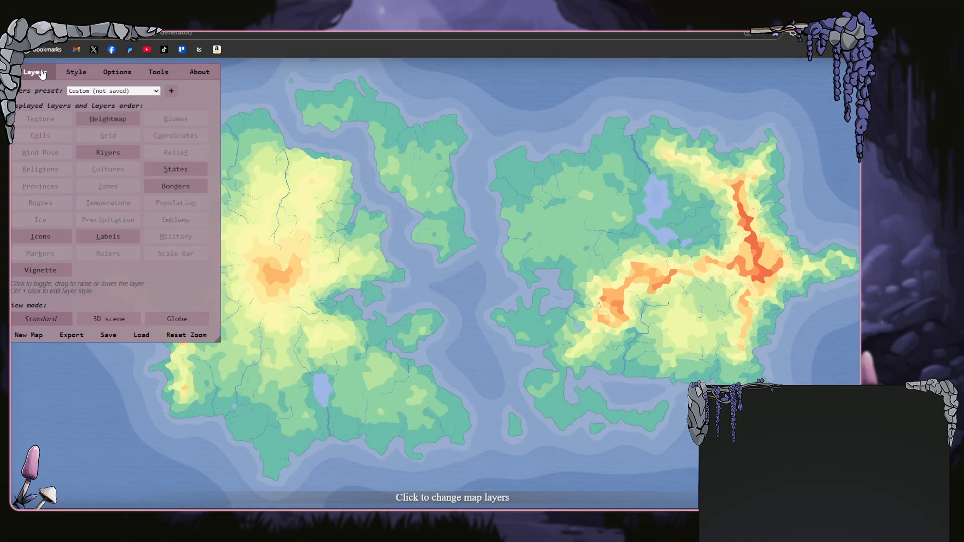
pyautogui.click(72, 75)
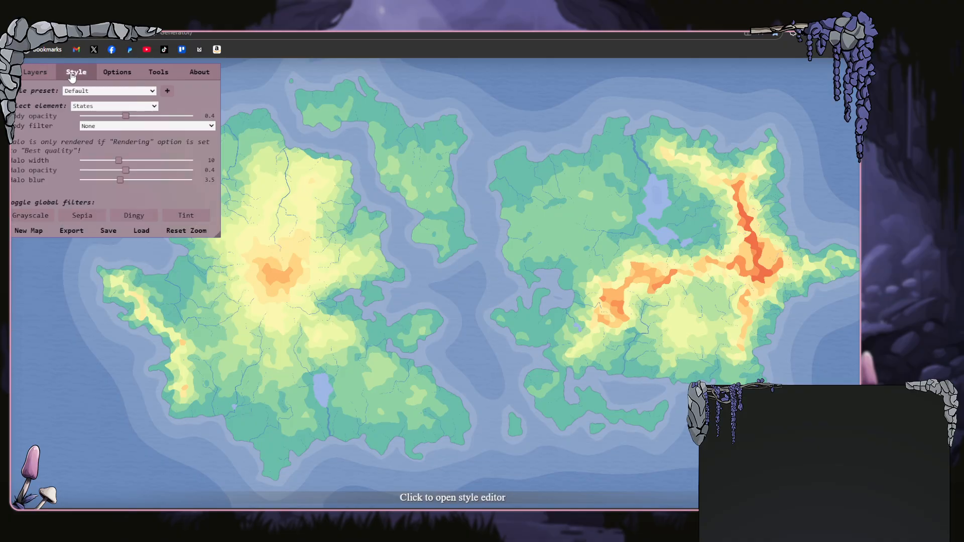
pyautogui.click(118, 74)
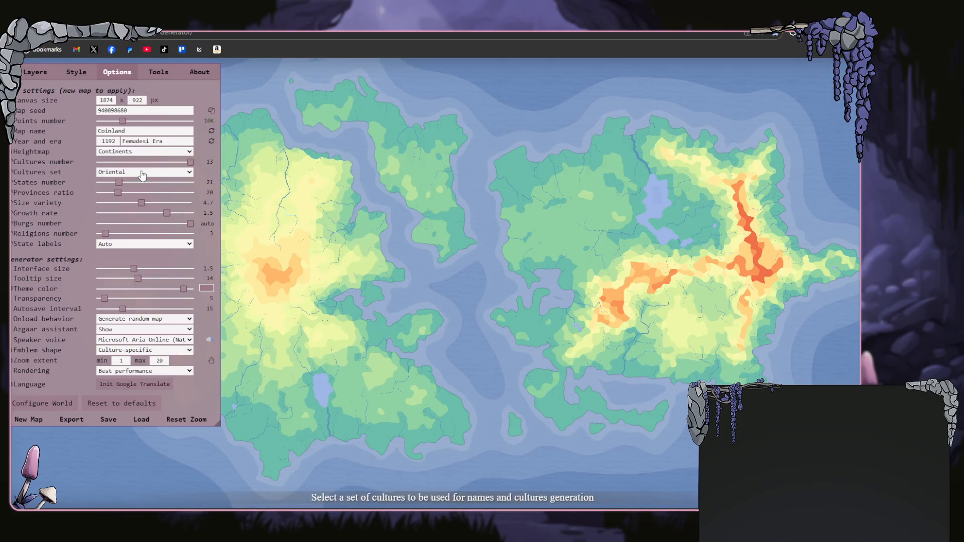
pyautogui.click(131, 243)
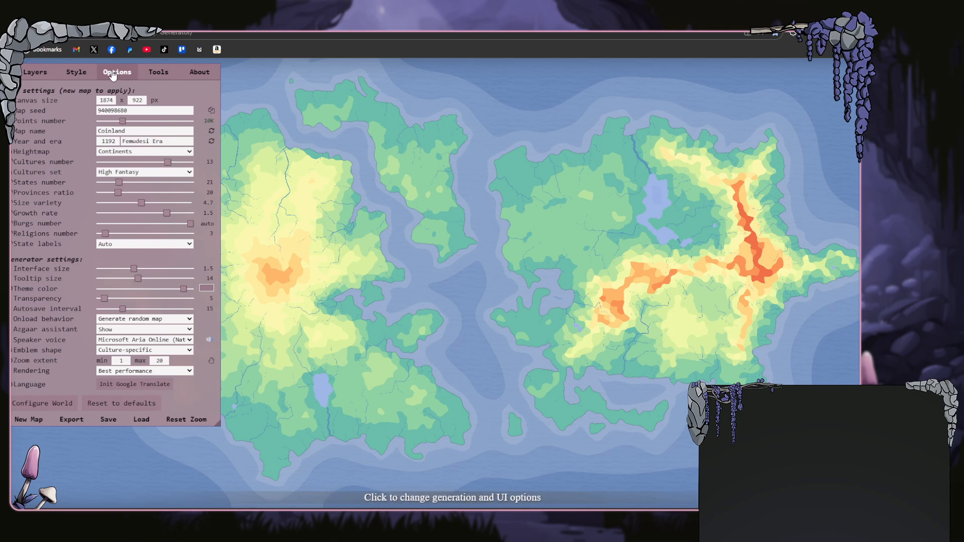
# - Check the Cultures Editor and the name lists in the Namesbase Editor, and close both editors
pyautogui.click(159, 71)
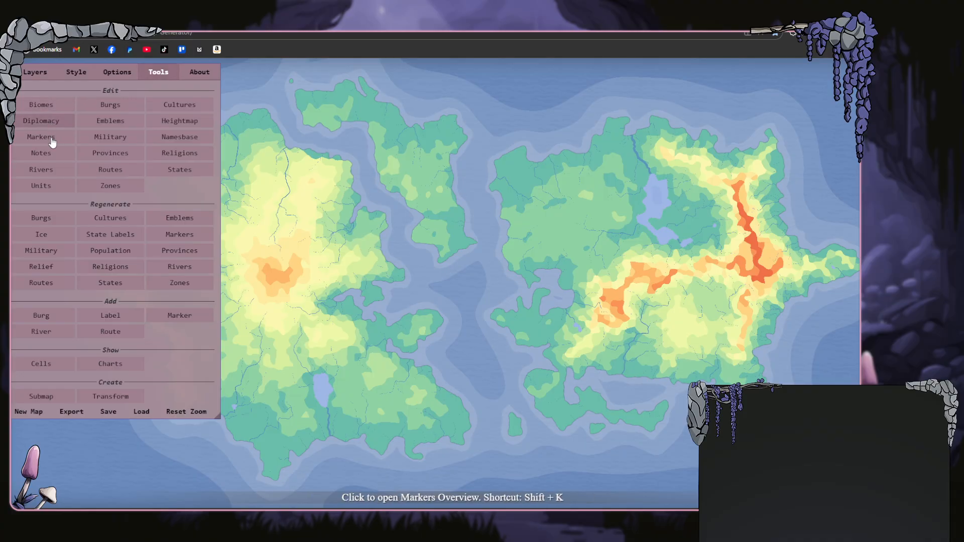
pyautogui.click(176, 106)
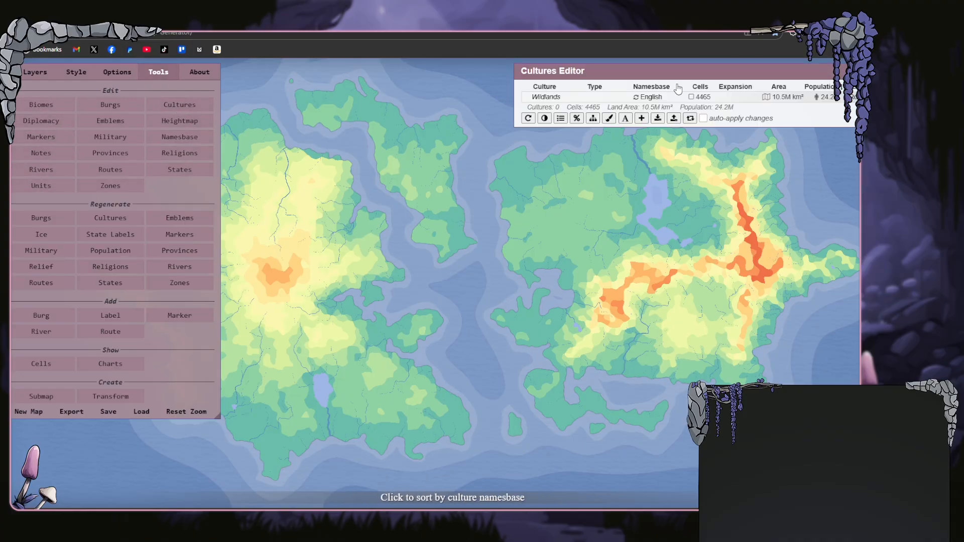
pyautogui.click(167, 145)
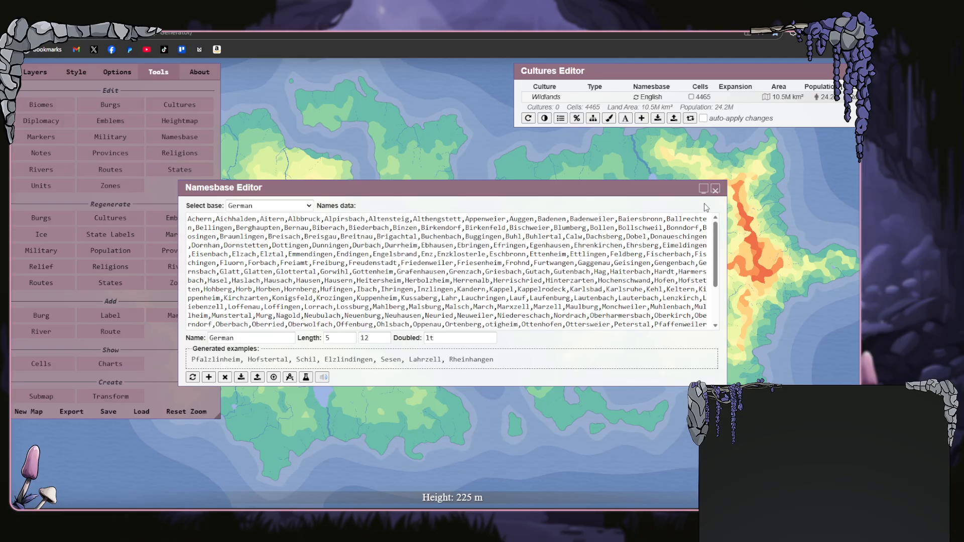
pyautogui.click(715, 188)
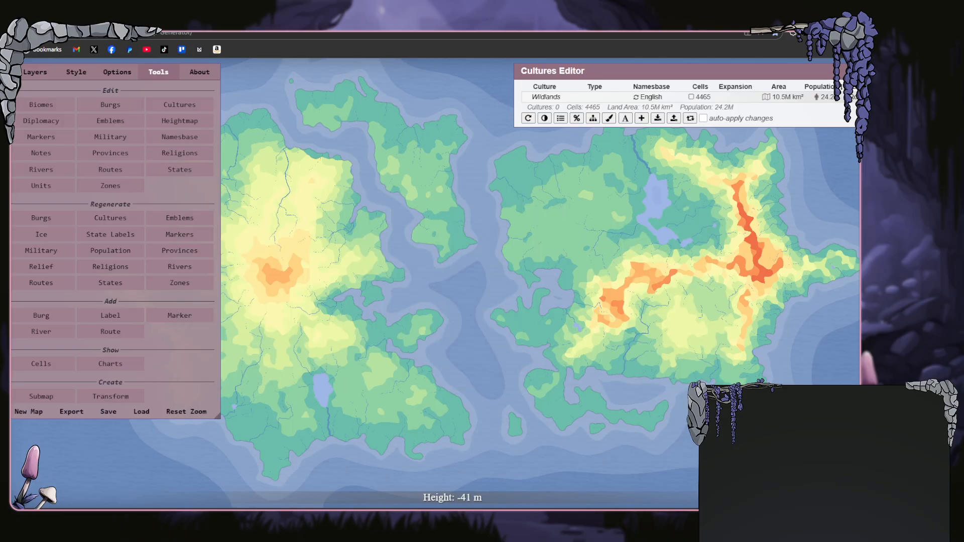
pyautogui.click(848, 71)
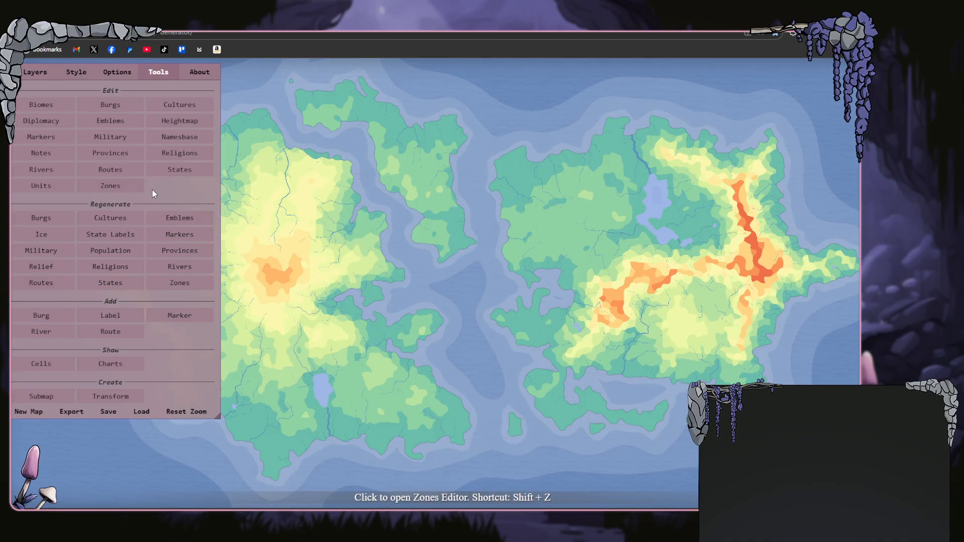
# - Open the Zones Editor and remove the Obenanuan Occupation, Sinjepan Rebels and Sinjepan Separatists zones
pyautogui.click(128, 191)
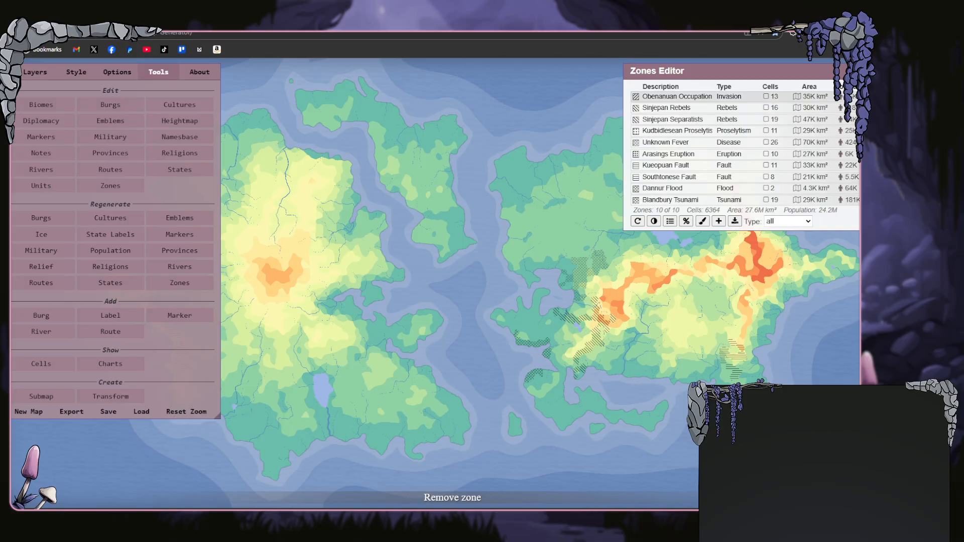
pyautogui.click(856, 96)
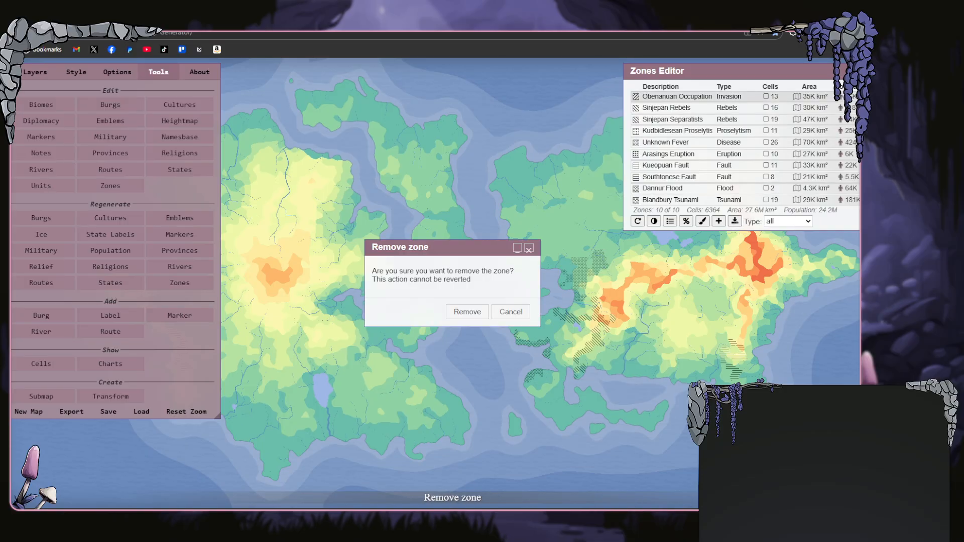
pyautogui.click(464, 313)
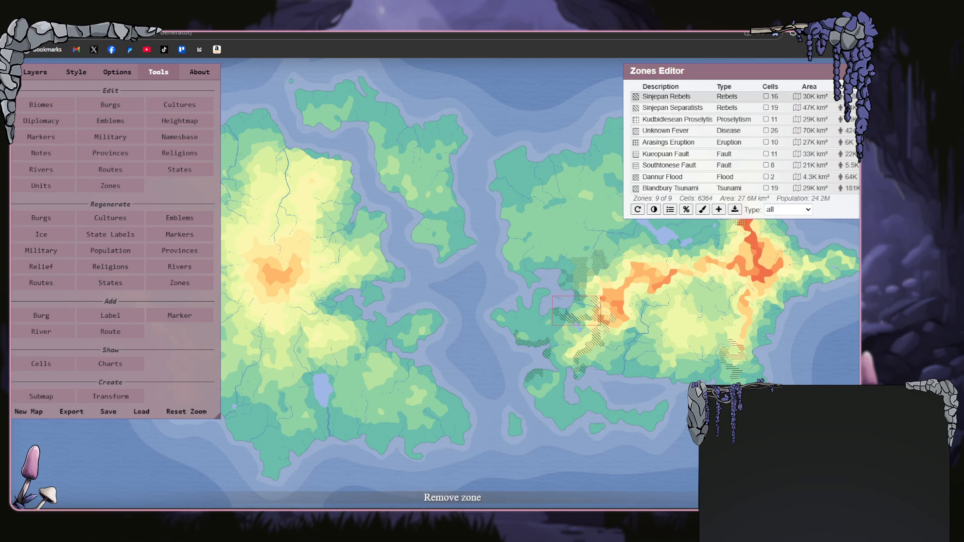
pyautogui.click(856, 119)
pyautogui.click(460, 319)
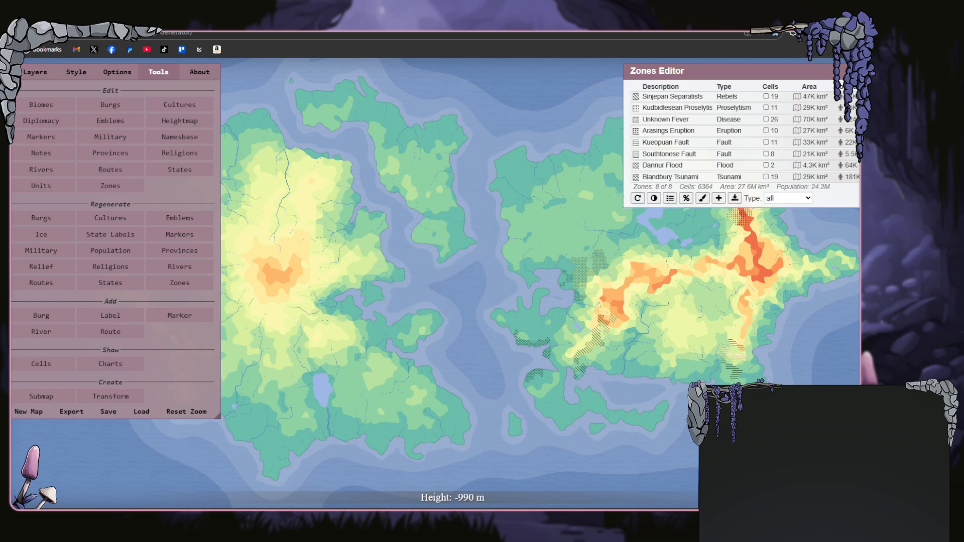
pyautogui.click(856, 142)
pyautogui.click(478, 316)
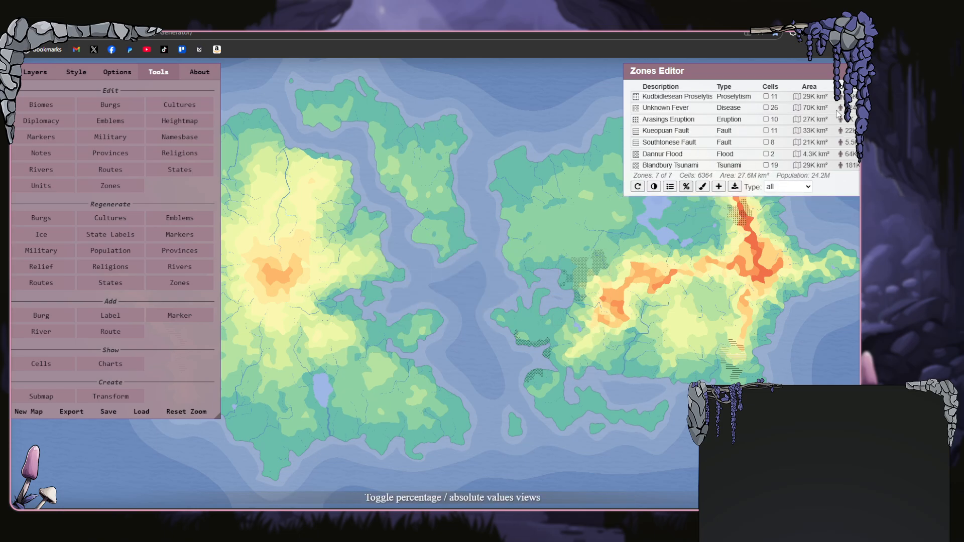
# - Remove the Proselytism-type zone, Unknown Fever and Arasings Eruption from the zone list
pyautogui.click(856, 97)
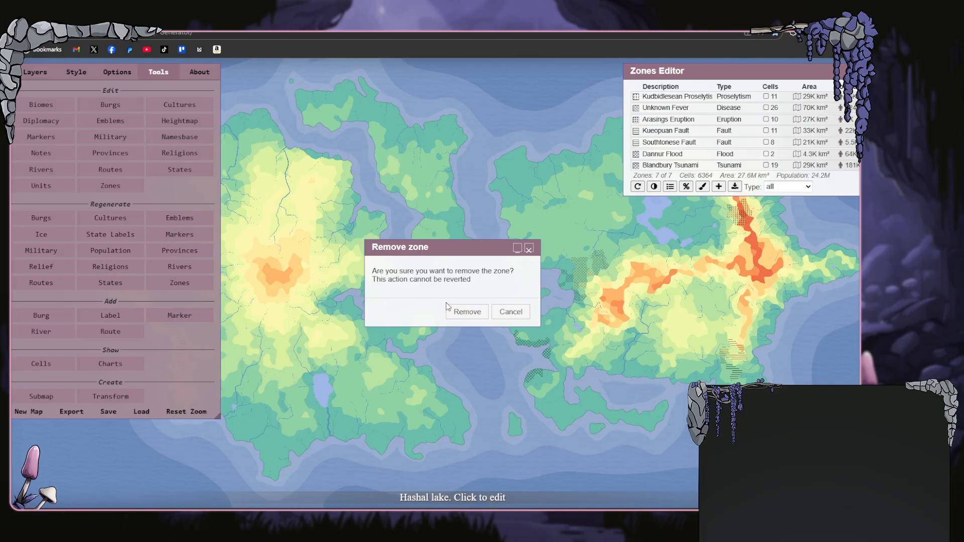
pyautogui.click(458, 313)
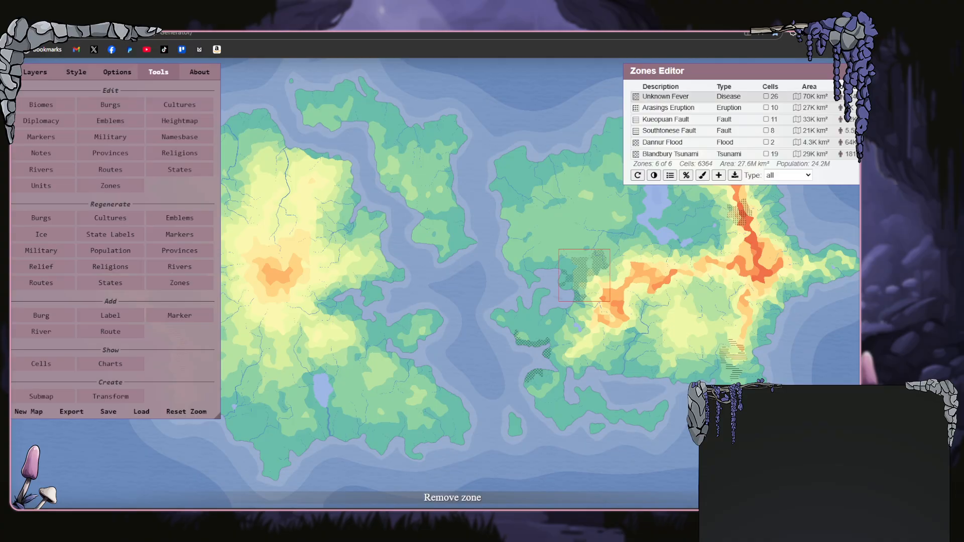
pyautogui.click(855, 96)
pyautogui.click(480, 318)
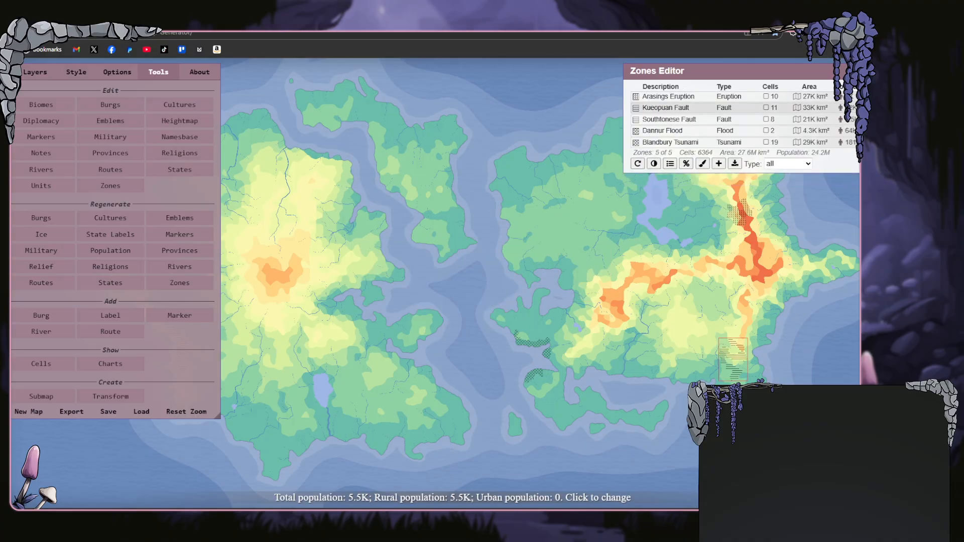
pyautogui.click(856, 96)
pyautogui.click(464, 311)
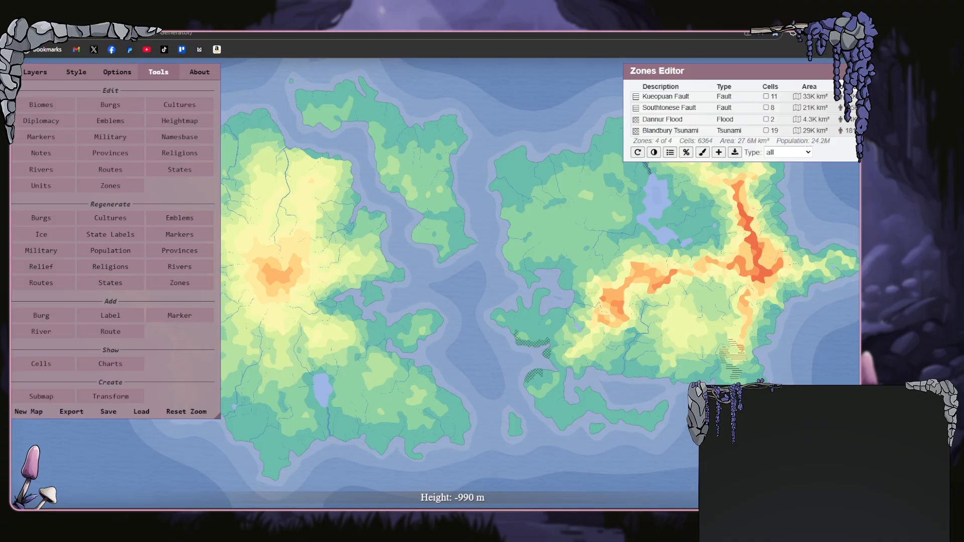
# - Remove the Kueopuan Fault and Southtonese Fault zones
pyautogui.click(856, 96)
pyautogui.click(464, 311)
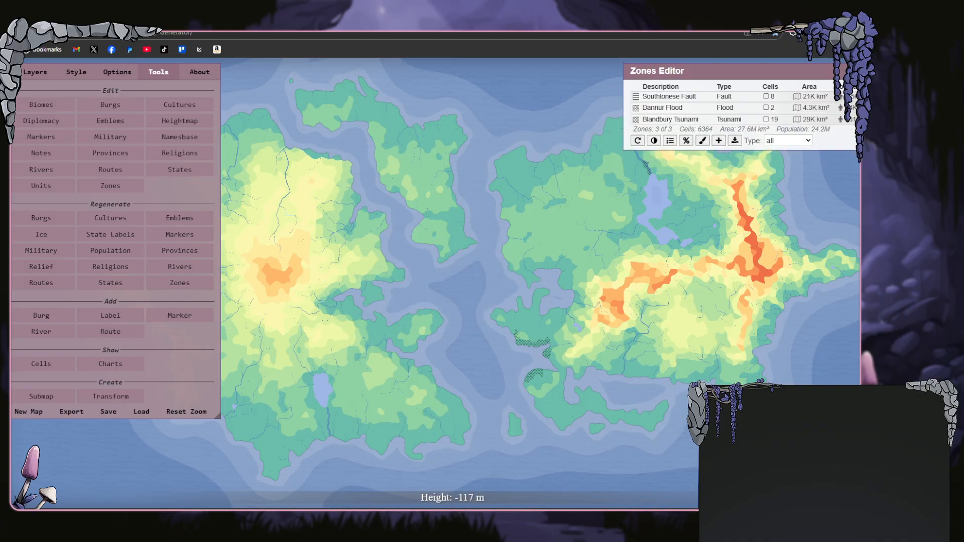
pyautogui.click(855, 97)
pyautogui.click(465, 311)
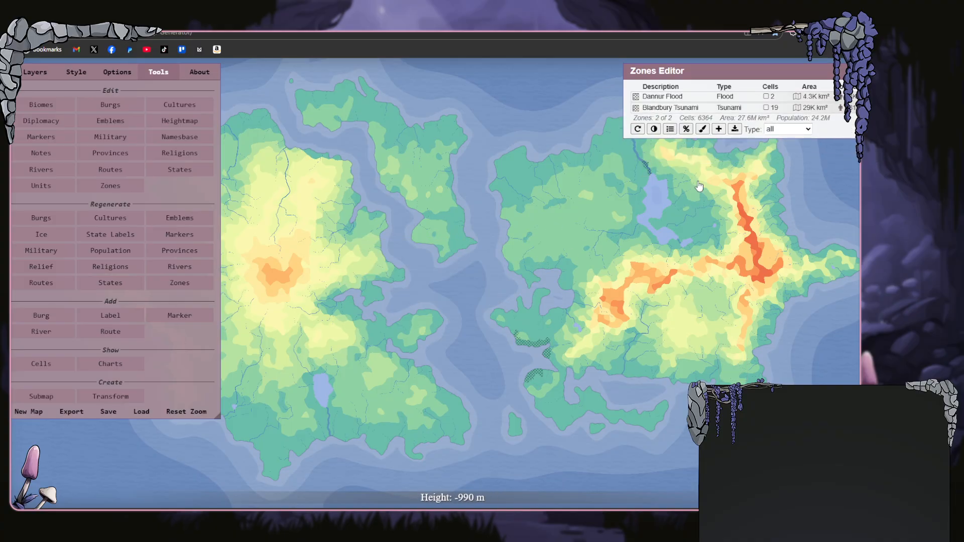
# - Remove the last two zones, Dannur Flood and Blandbury Tsunami, and close the Zones Editor
pyautogui.click(856, 96)
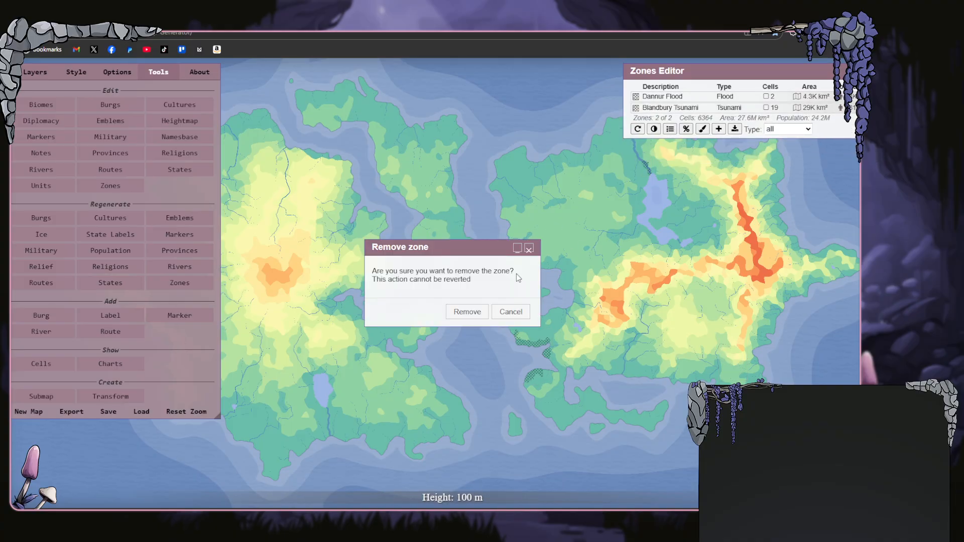
pyautogui.click(477, 310)
pyautogui.click(856, 96)
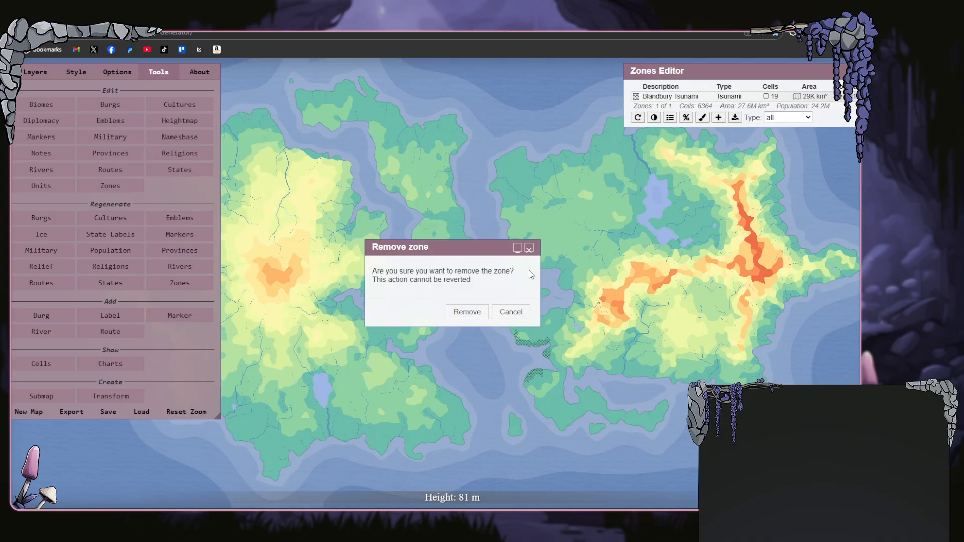
pyautogui.click(459, 312)
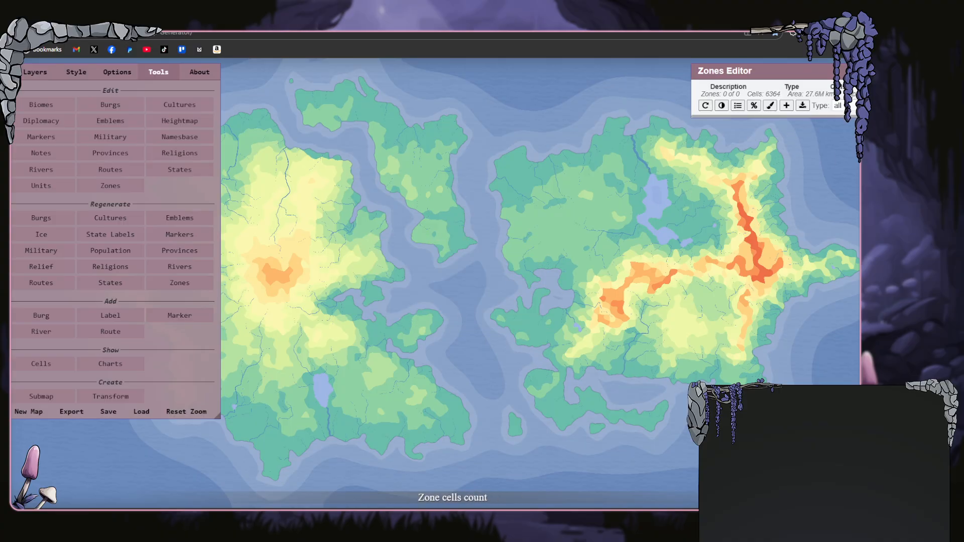
pyautogui.click(850, 70)
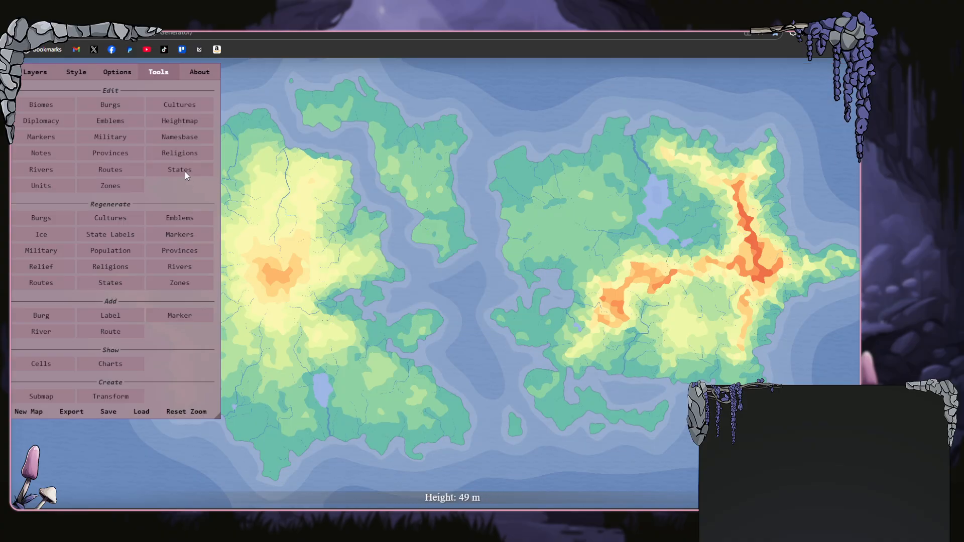
# - Hide the Zones, Borders, Labels, Icons and Vignette layers, keeping only Heightmap and Rivers displayed
pyautogui.click(33, 72)
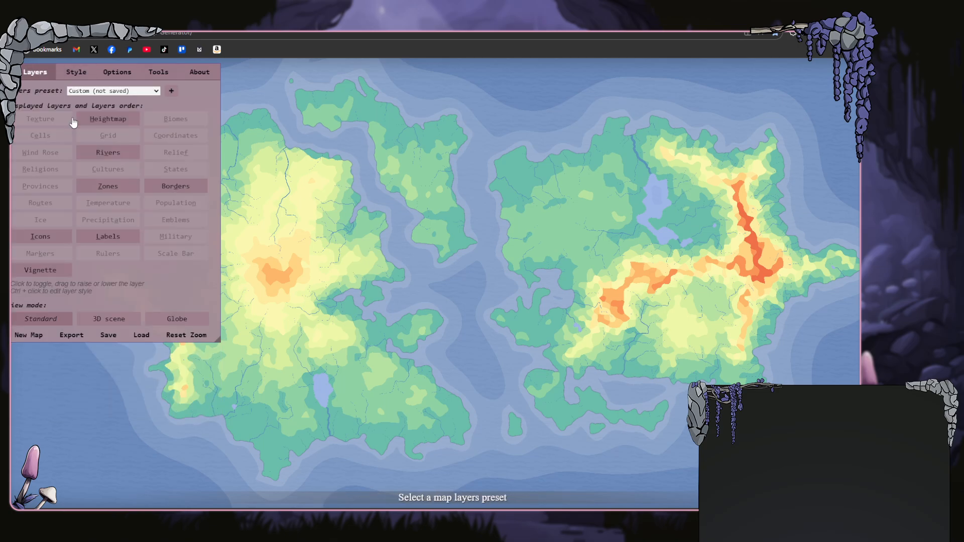
pyautogui.click(102, 188)
pyautogui.click(164, 191)
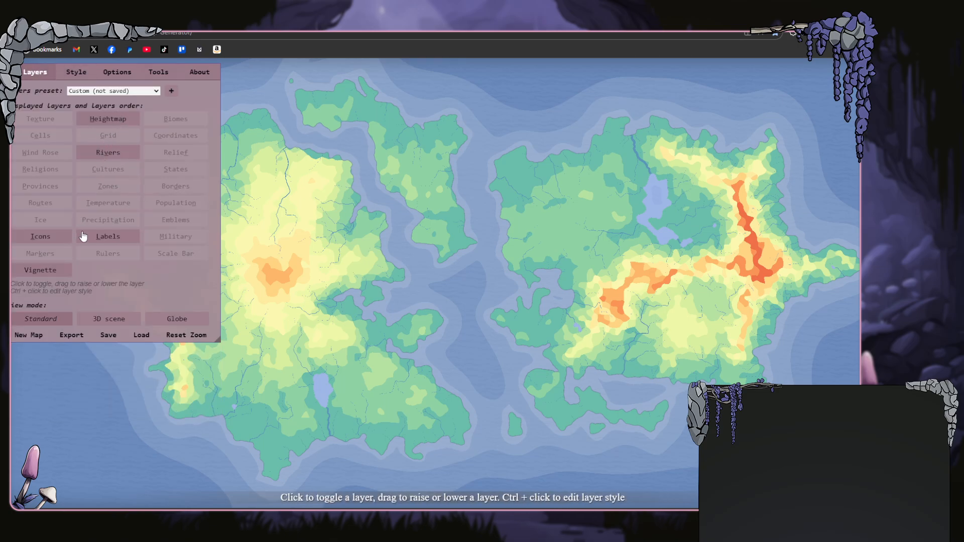
pyautogui.click(82, 236)
pyautogui.click(52, 242)
pyautogui.click(40, 271)
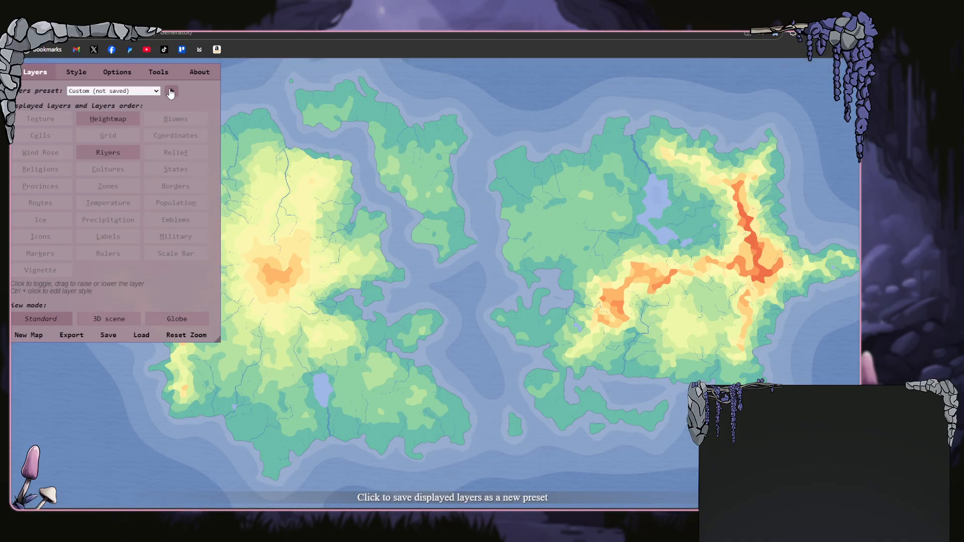
# - Preview the Grid and Cells layers over the map and hide both again
pyautogui.click(117, 136)
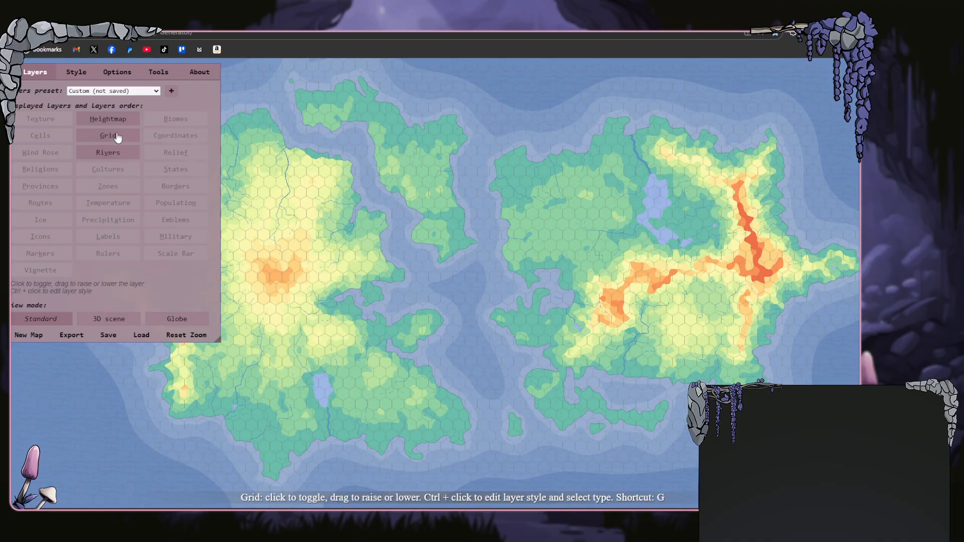
pyautogui.click(116, 136)
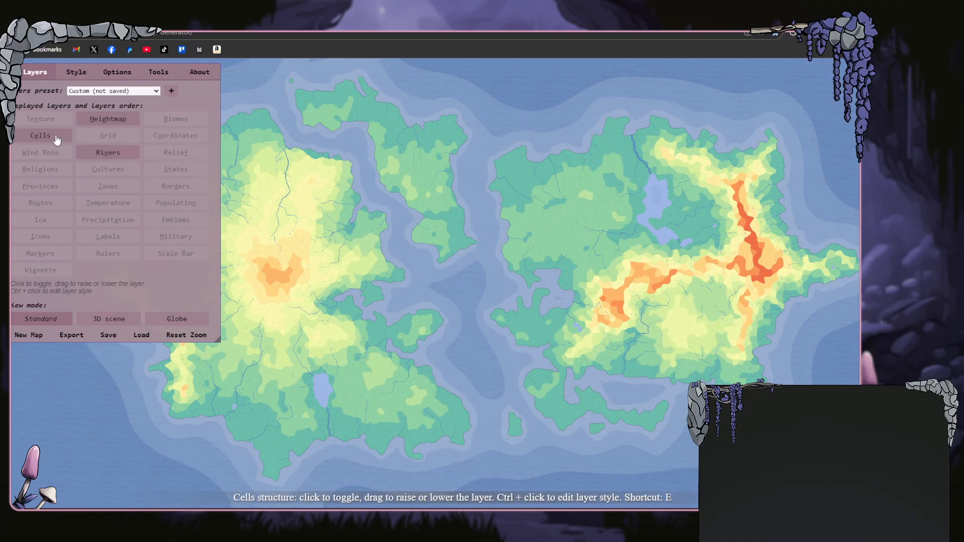
pyautogui.click(56, 140)
pyautogui.scroll(5, 347, 185)
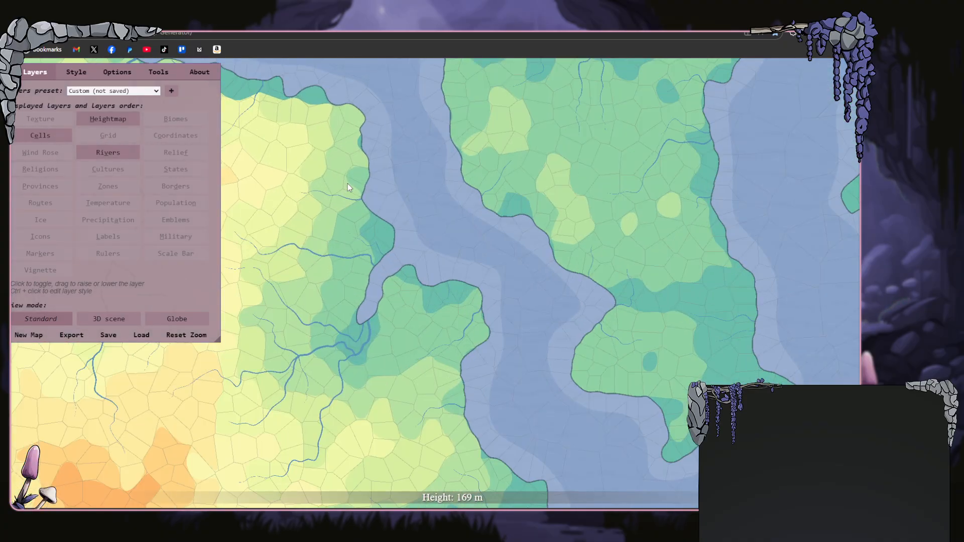
pyautogui.click(43, 135)
# - Preview the Biomes and Texture layers on the map and switch both off again
pyautogui.click(172, 123)
pyautogui.click(173, 122)
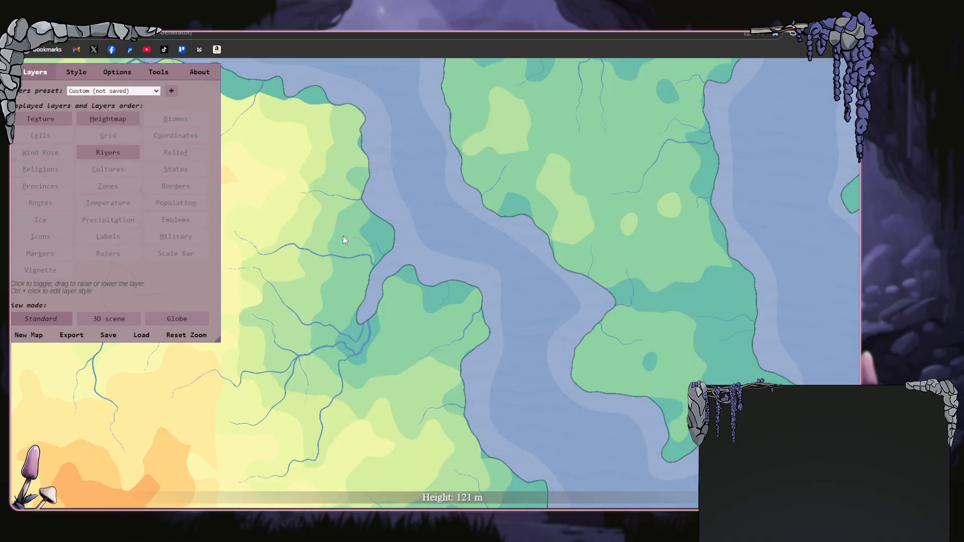
pyautogui.scroll(-4, 342, 236)
pyautogui.scroll(-2, 336, 254)
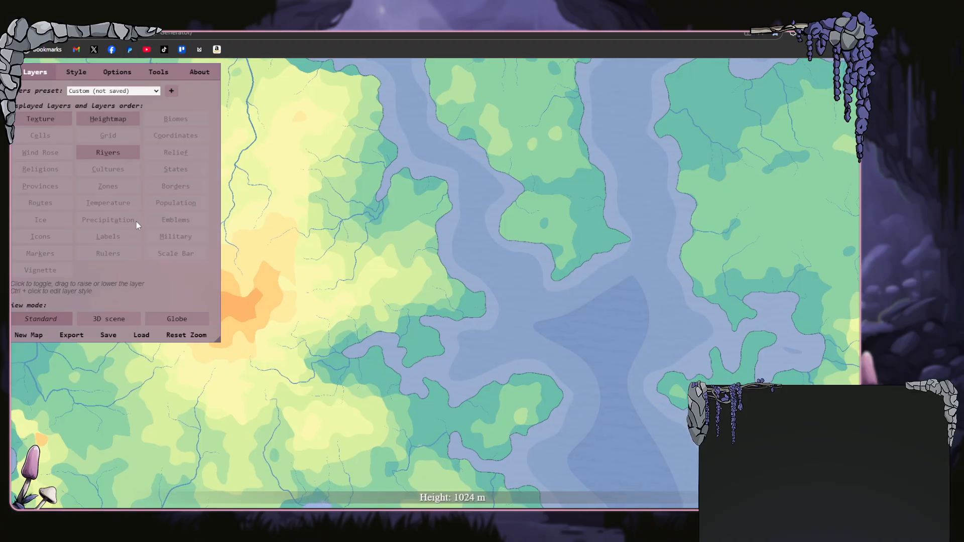
pyautogui.click(40, 125)
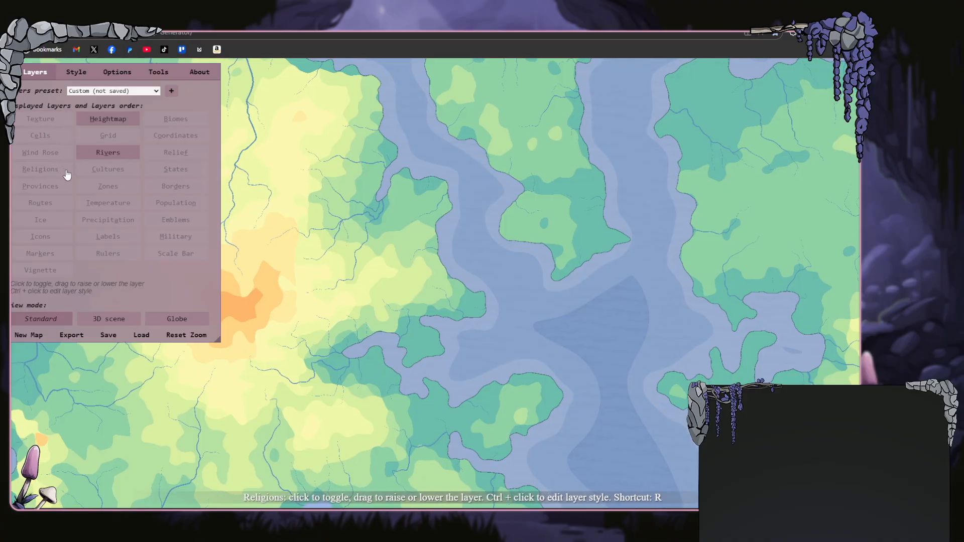
# - Display the Relief layer and inspect its terrain icons across both continents
pyautogui.click(188, 153)
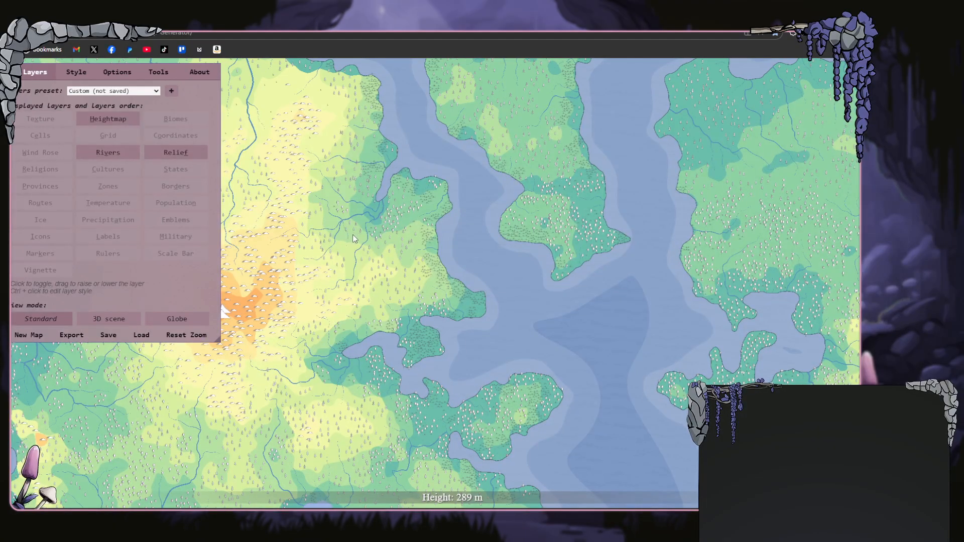
pyautogui.scroll(-3, 486, 258)
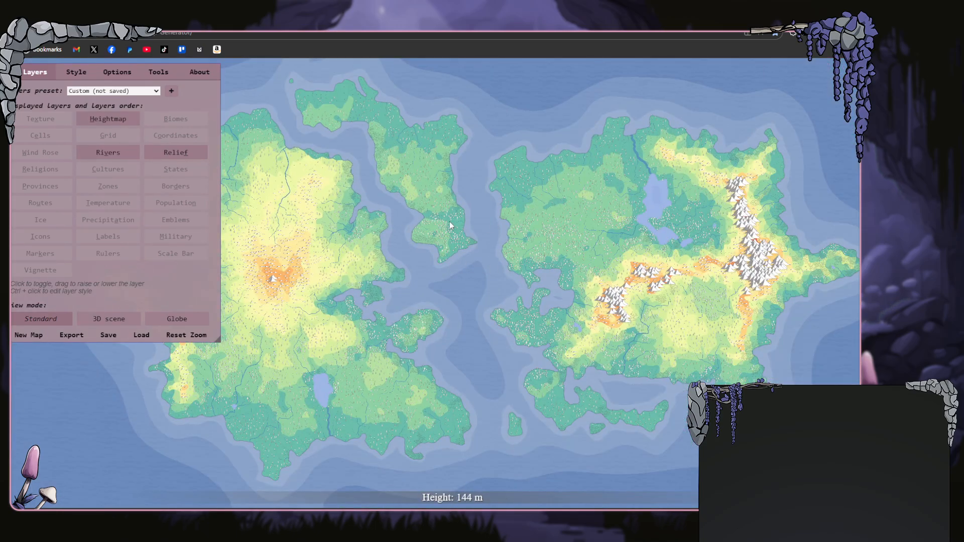
pyautogui.scroll(5, 441, 233)
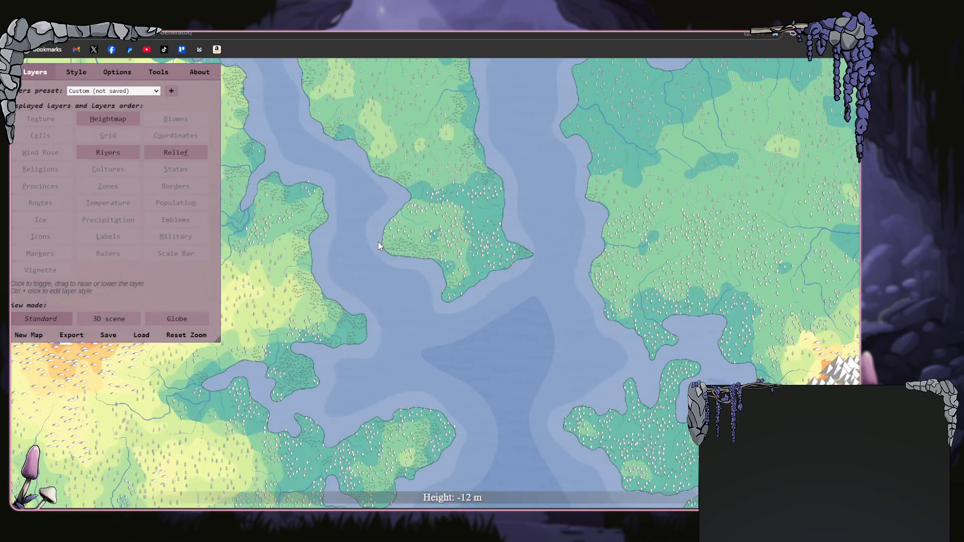
pyautogui.moveTo(399, 251); pyautogui.dragTo(525, 236)
pyautogui.scroll(-2, 525, 235)
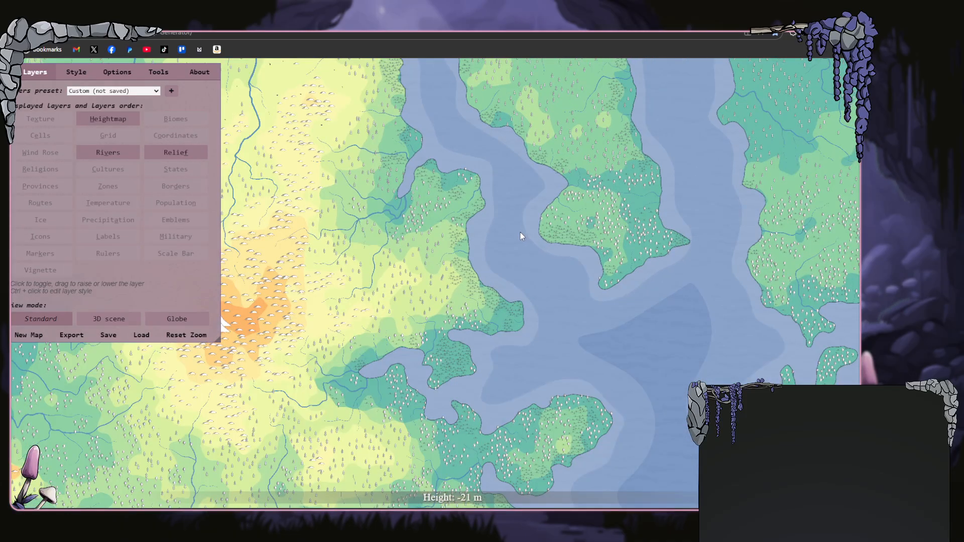
pyautogui.scroll(-2, 520, 233)
pyautogui.scroll(-3, 520, 232)
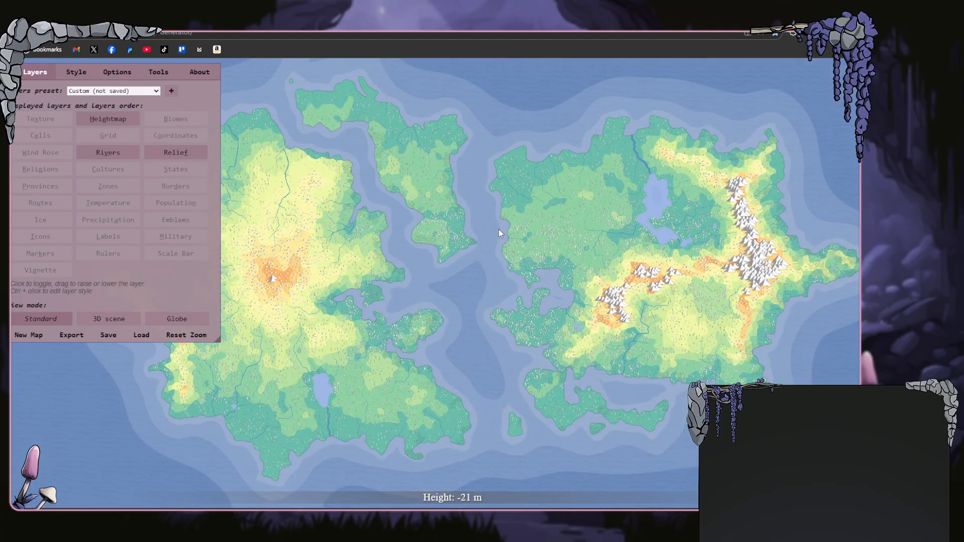
# - Open the Biomes Editor, refresh it, and set the biomes layer's opacity to 0.68 in the style settings
pyautogui.click(158, 72)
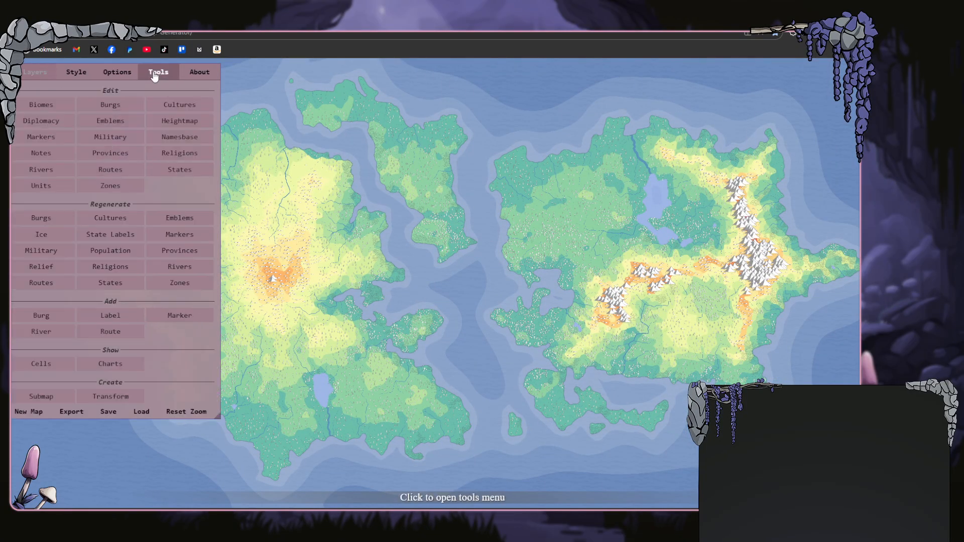
pyautogui.click(54, 109)
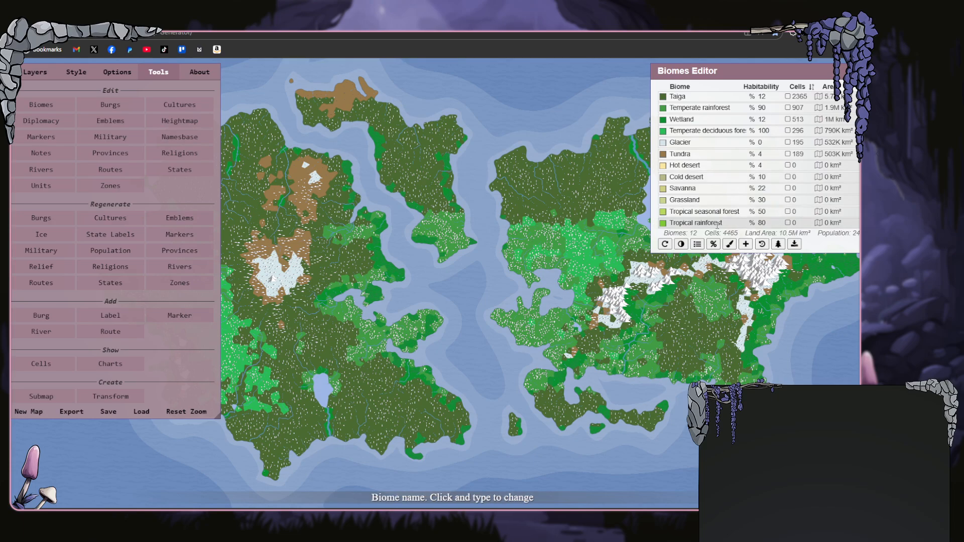
pyautogui.click(666, 243)
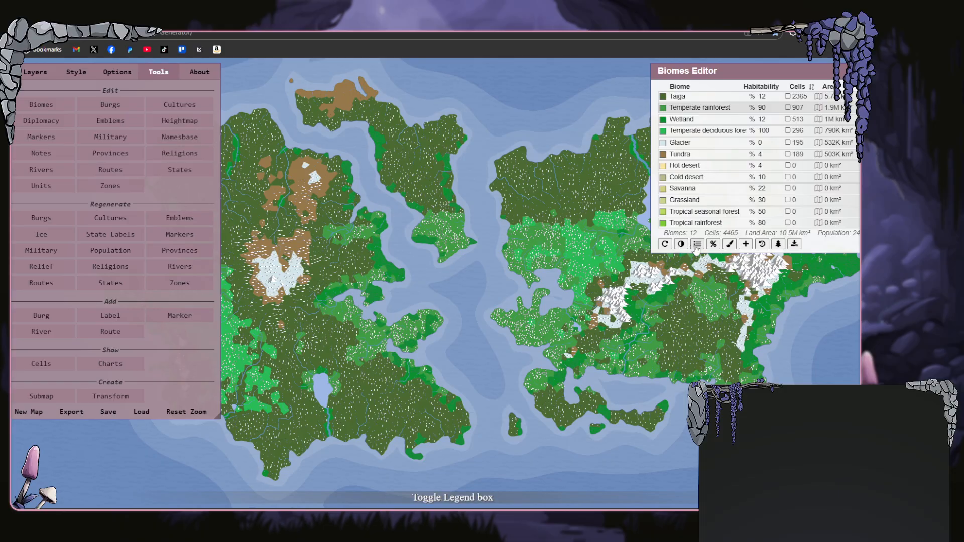
pyautogui.click(681, 245)
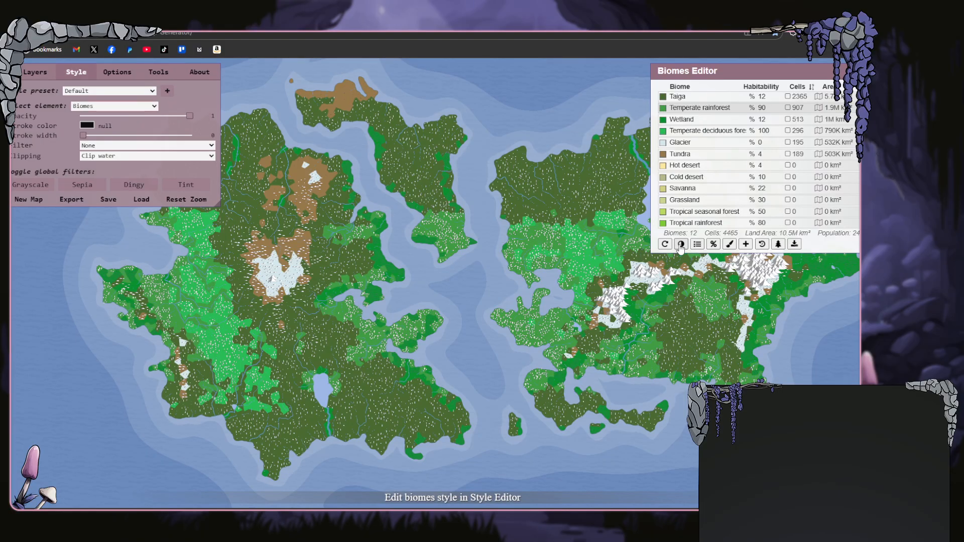
pyautogui.moveTo(187, 121); pyautogui.dragTo(155, 117)
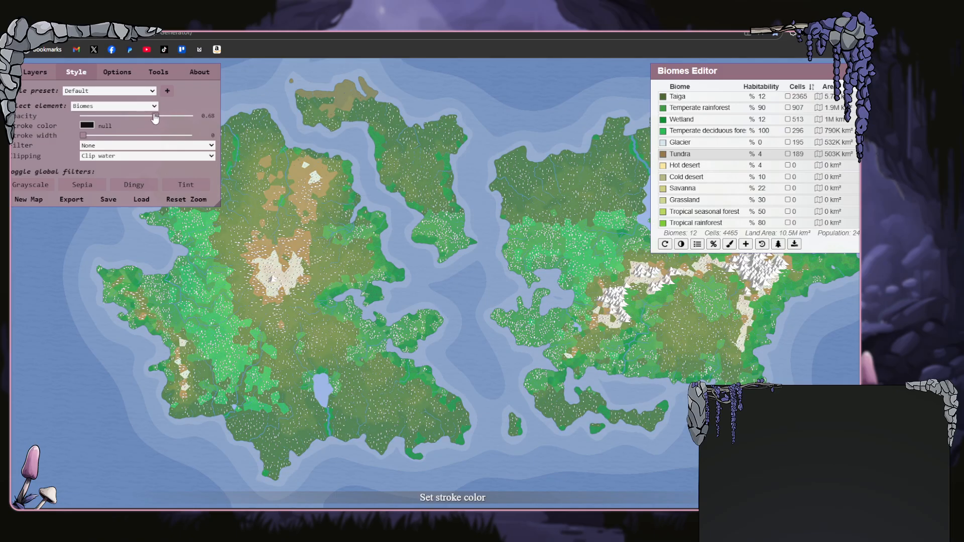
# - Try No clipping on the biomes layer and return it to Clip water
pyautogui.click(98, 156)
pyautogui.click(98, 170)
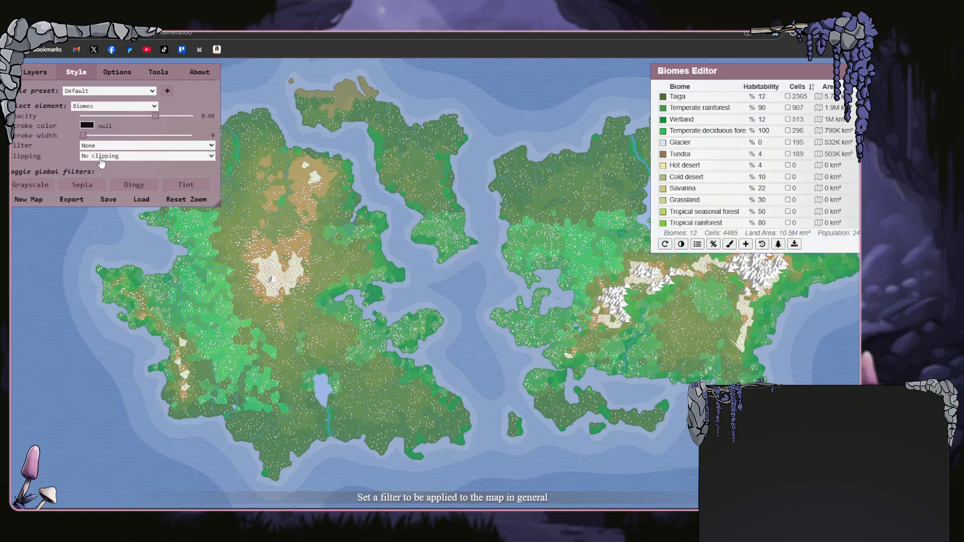
pyautogui.click(98, 179)
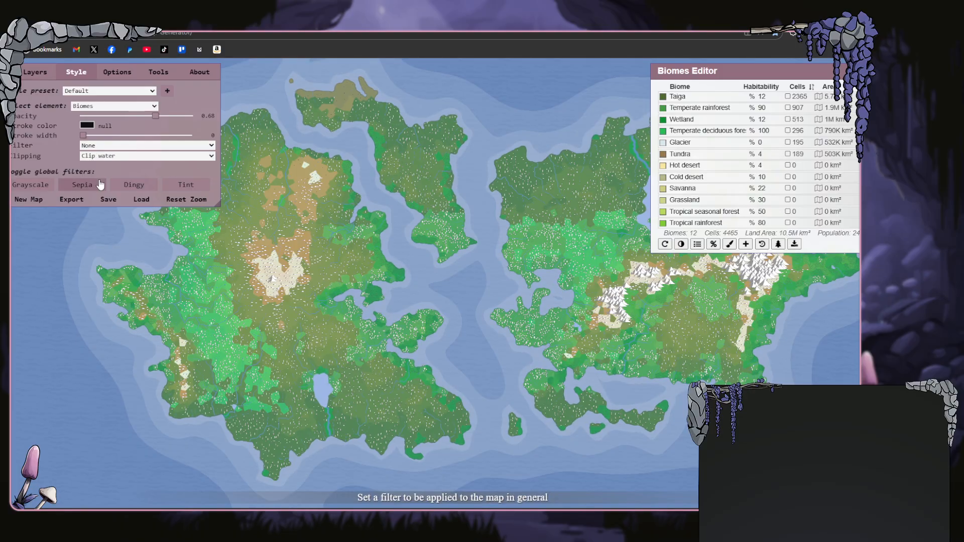
# - Review the new-map options and the available heightmap templates, and close the heightmap selection and the Biomes Editor
pyautogui.click(132, 76)
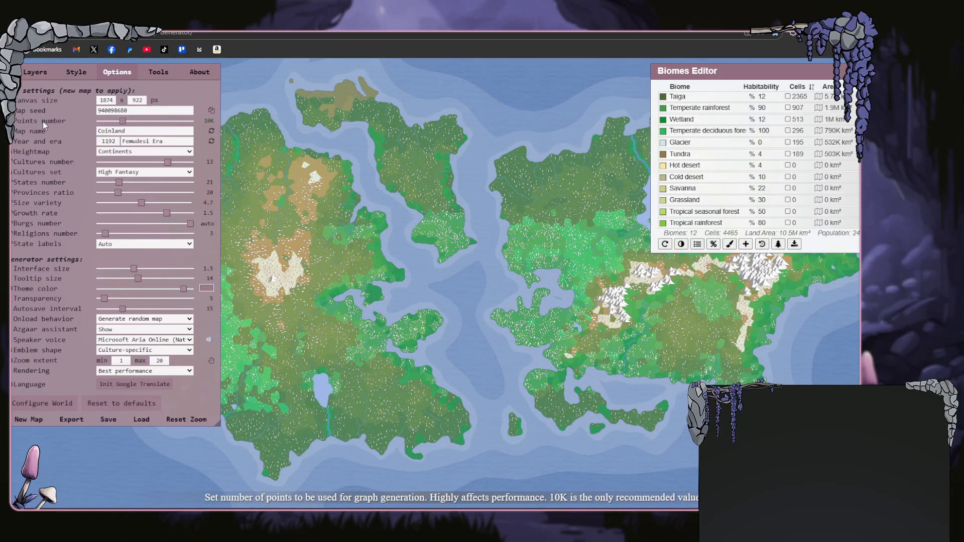
pyautogui.click(130, 155)
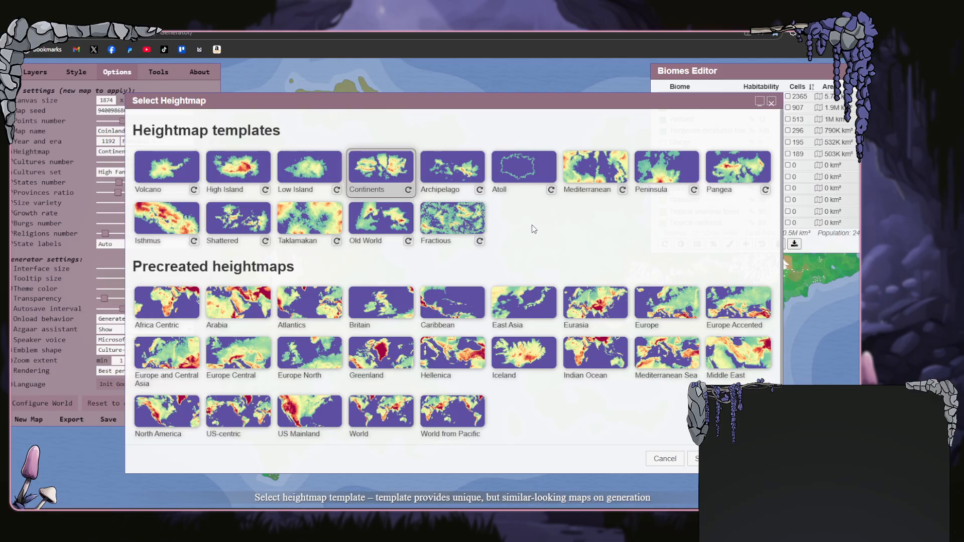
pyautogui.click(772, 102)
pyautogui.click(851, 71)
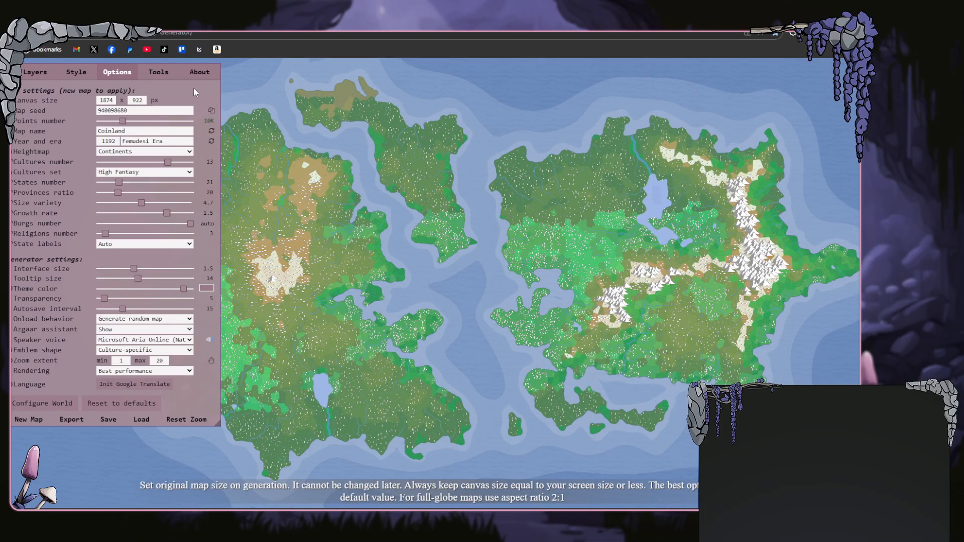
# - Try to open the diplomacy and emblem editing tools
pyautogui.click(160, 74)
pyautogui.click(58, 123)
pyautogui.click(47, 126)
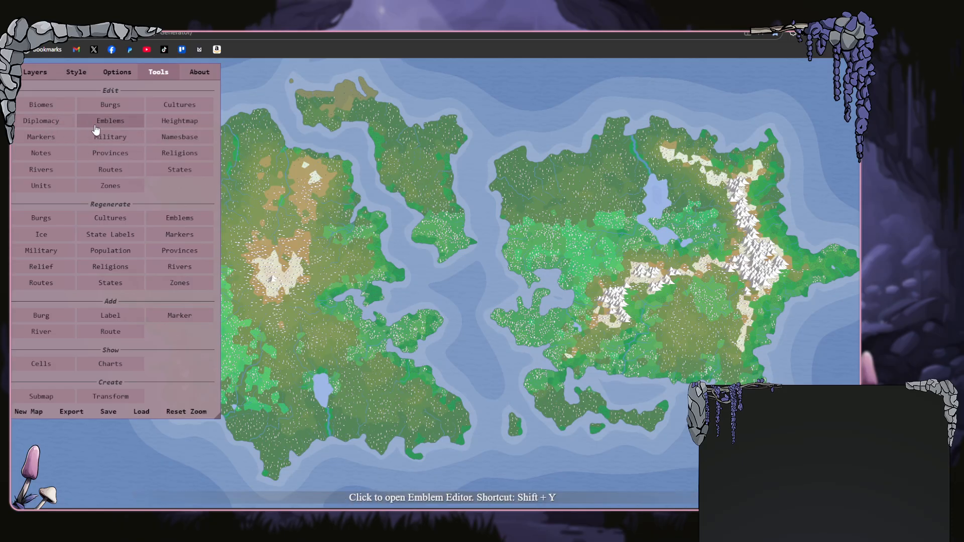
pyautogui.click(111, 124)
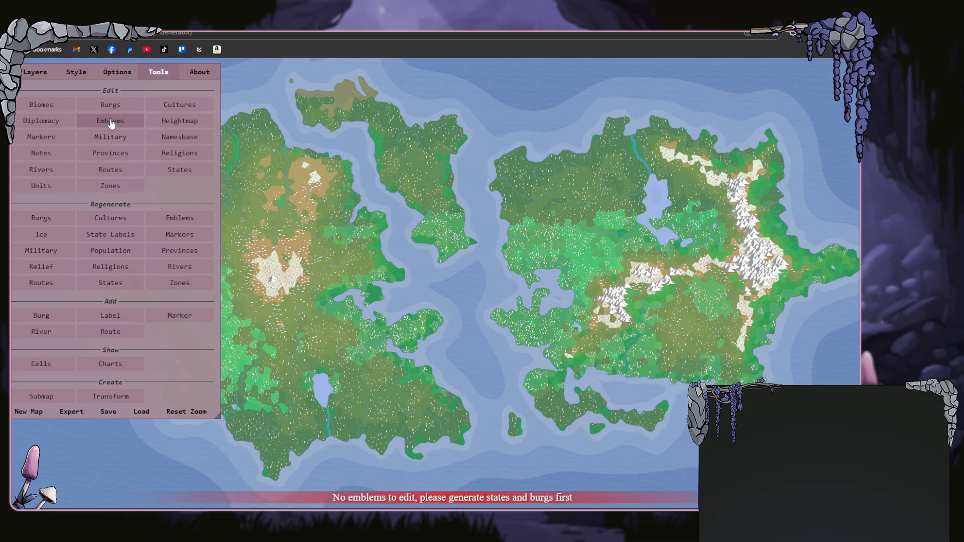
# - Edit the heightmap in Risk mode and lower the land along the eastern continent's northern coast with the Lower brush
pyautogui.click(161, 125)
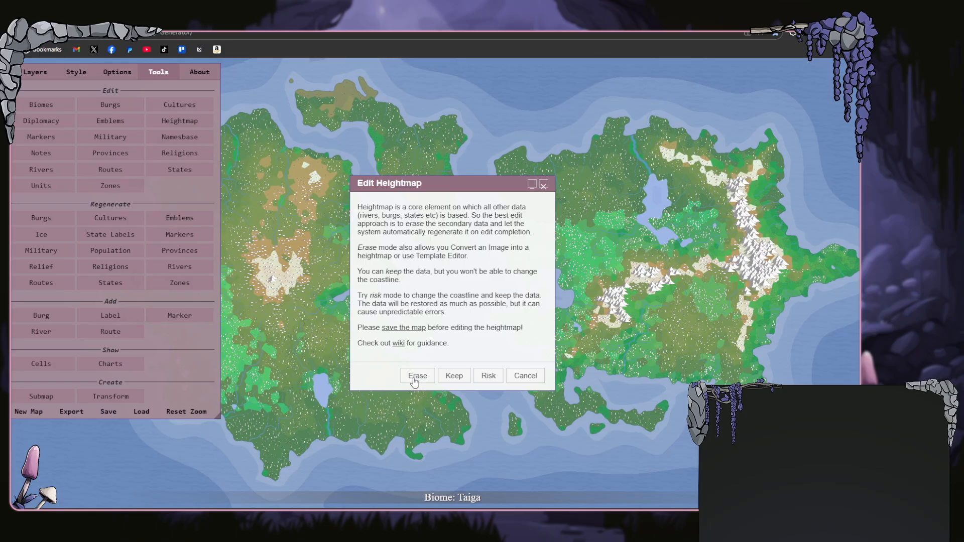
pyautogui.click(495, 380)
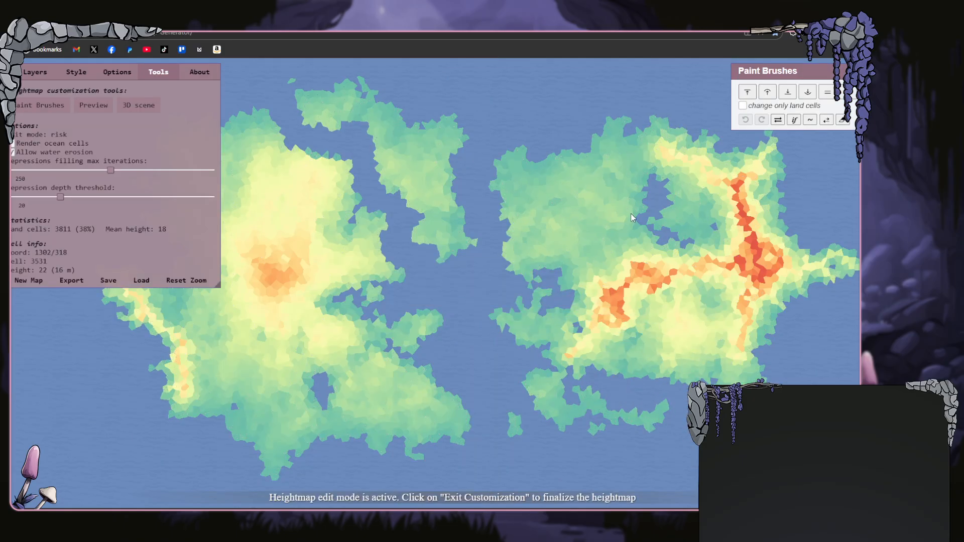
pyautogui.click(748, 94)
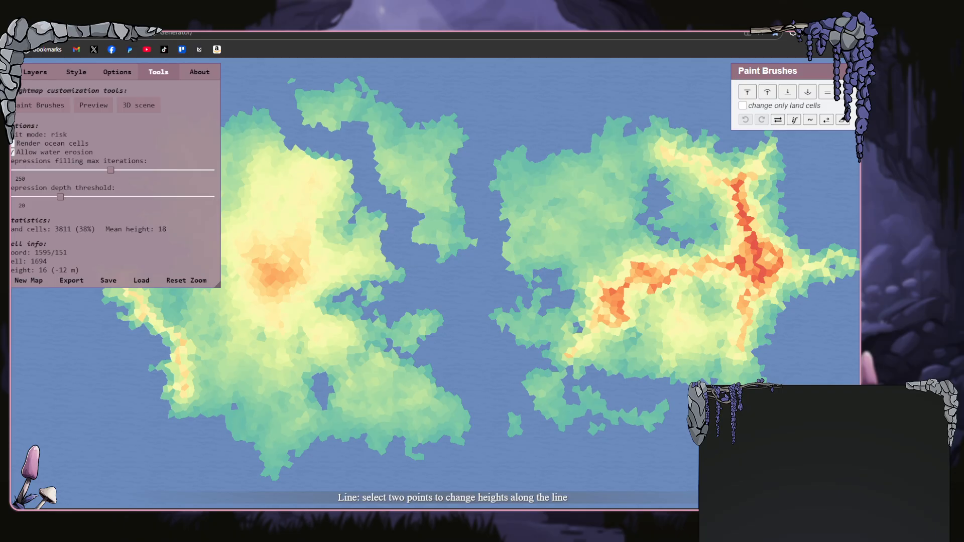
pyautogui.click(789, 94)
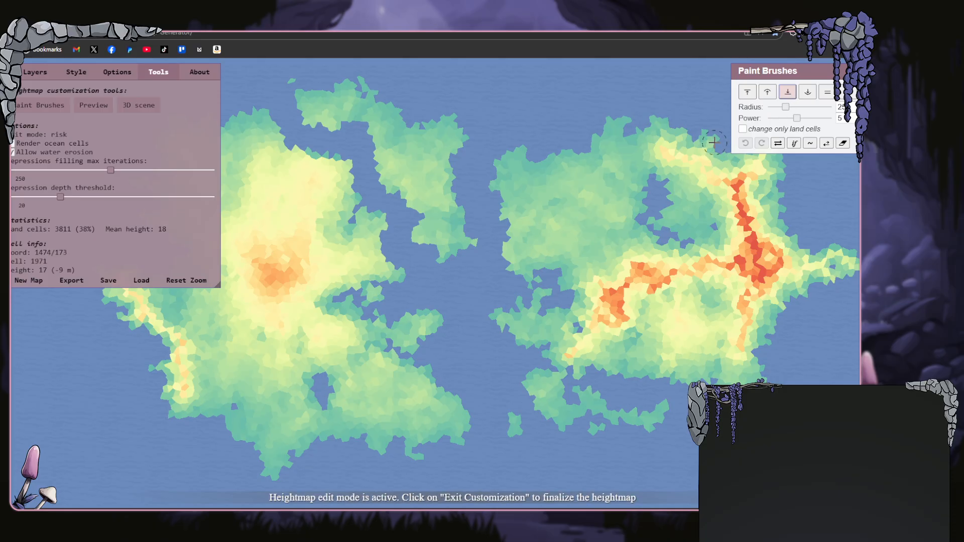
pyautogui.moveTo(713, 142)
pyautogui.mouseDown()
pyautogui.moveTo(690, 151)
pyautogui.moveTo(670, 129)
pyautogui.moveTo(620, 138)
pyautogui.moveTo(605, 126)
pyautogui.moveTo(610, 113)
pyautogui.mouseUp()
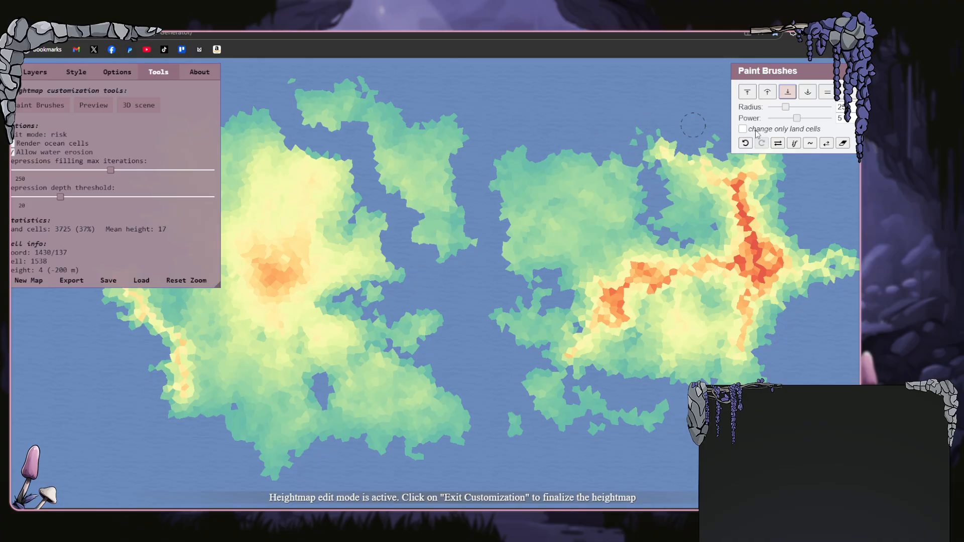
# - Enlarge the Lower brush to its maximum radius and power and sink most of the eastern continent below sea level
pyautogui.moveTo(785, 107); pyautogui.dragTo(832, 117)
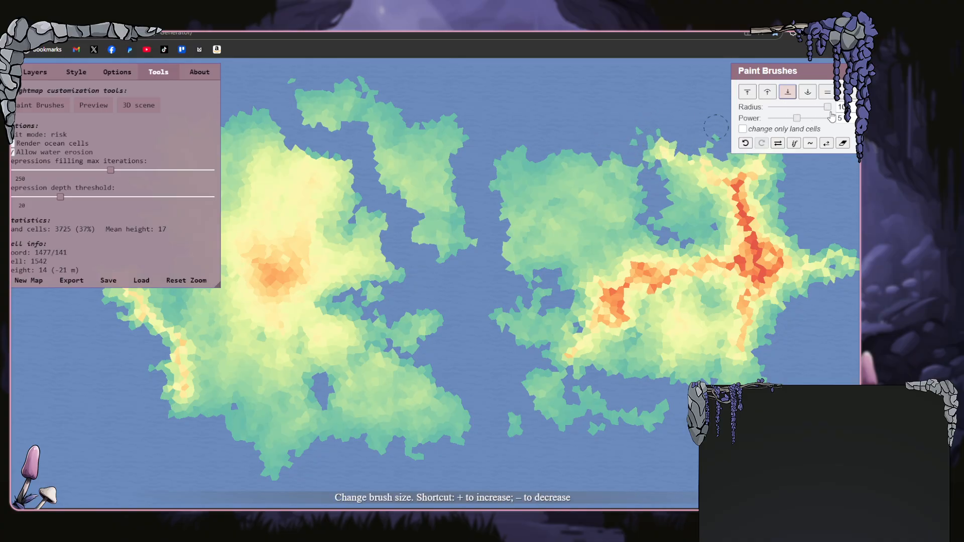
pyautogui.moveTo(732, 147)
pyautogui.mouseDown()
pyautogui.moveTo(668, 182)
pyautogui.moveTo(728, 168)
pyautogui.moveTo(738, 187)
pyautogui.moveTo(708, 241)
pyautogui.moveTo(732, 234)
pyautogui.mouseUp()
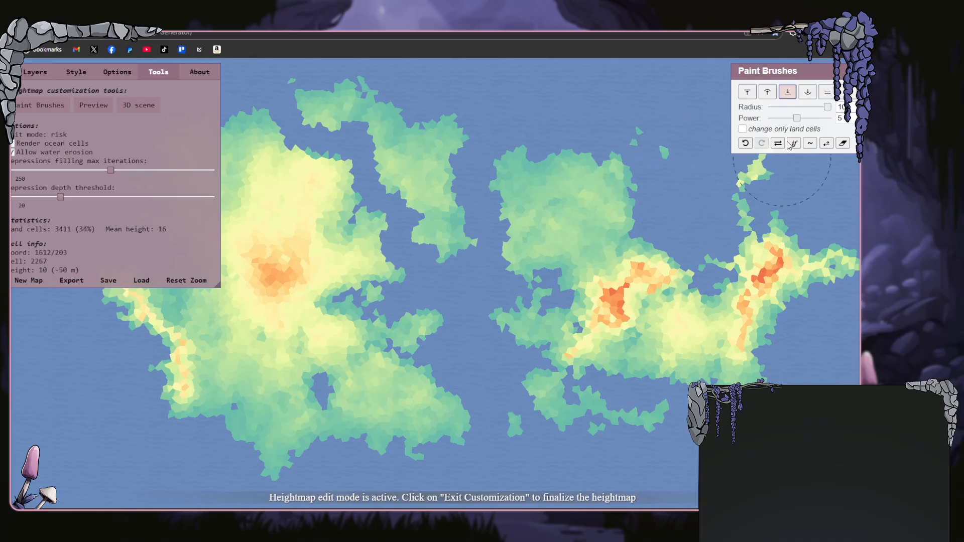
pyautogui.moveTo(796, 118); pyautogui.dragTo(830, 118)
pyautogui.moveTo(703, 196)
pyautogui.mouseDown()
pyautogui.moveTo(725, 271)
pyautogui.moveTo(675, 382)
pyautogui.moveTo(753, 334)
pyautogui.moveTo(772, 342)
pyautogui.moveTo(774, 370)
pyautogui.moveTo(740, 249)
pyautogui.moveTo(768, 244)
pyautogui.moveTo(784, 262)
pyautogui.moveTo(715, 215)
pyautogui.moveTo(727, 184)
pyautogui.moveTo(754, 163)
pyautogui.moveTo(597, 205)
pyautogui.moveTo(537, 199)
pyautogui.moveTo(522, 180)
pyautogui.moveTo(559, 186)
pyautogui.moveTo(525, 267)
pyautogui.moveTo(567, 280)
pyautogui.moveTo(636, 352)
pyautogui.moveTo(575, 401)
pyautogui.moveTo(521, 338)
pyautogui.moveTo(569, 363)
pyautogui.moveTo(551, 314)
pyautogui.moveTo(654, 482)
pyautogui.mouseUp()
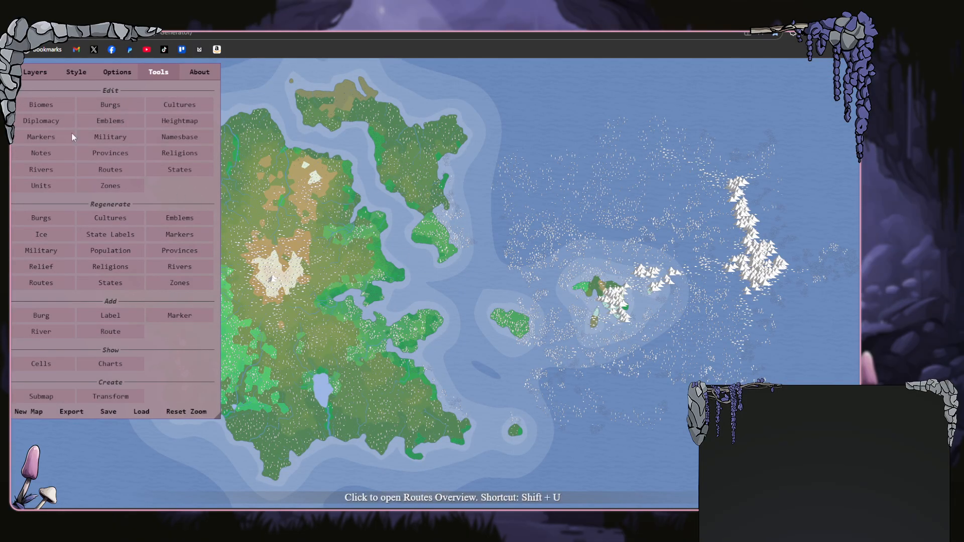
# - Hide the Relief layer, then generate a new map and inspect its central island up close
pyautogui.click(35, 71)
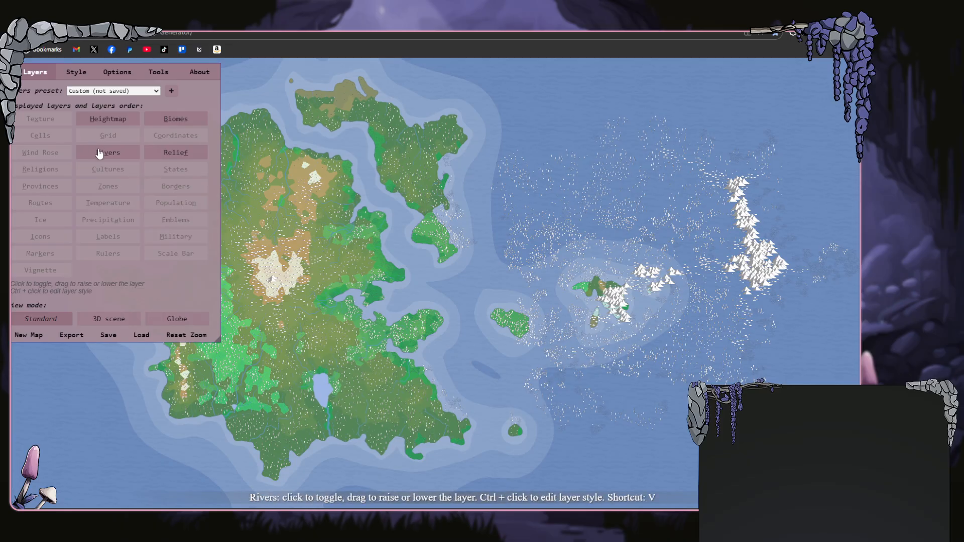
pyautogui.click(181, 150)
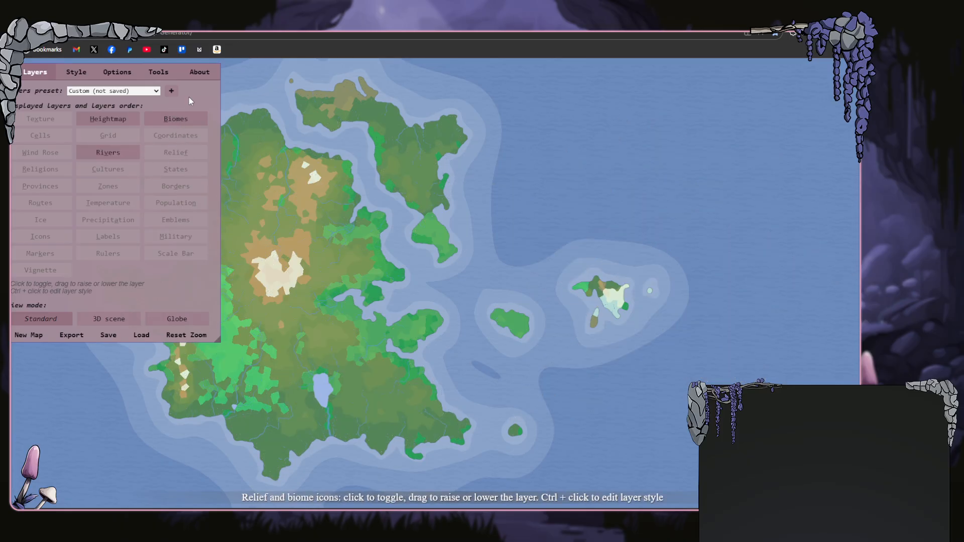
pyautogui.click(42, 337)
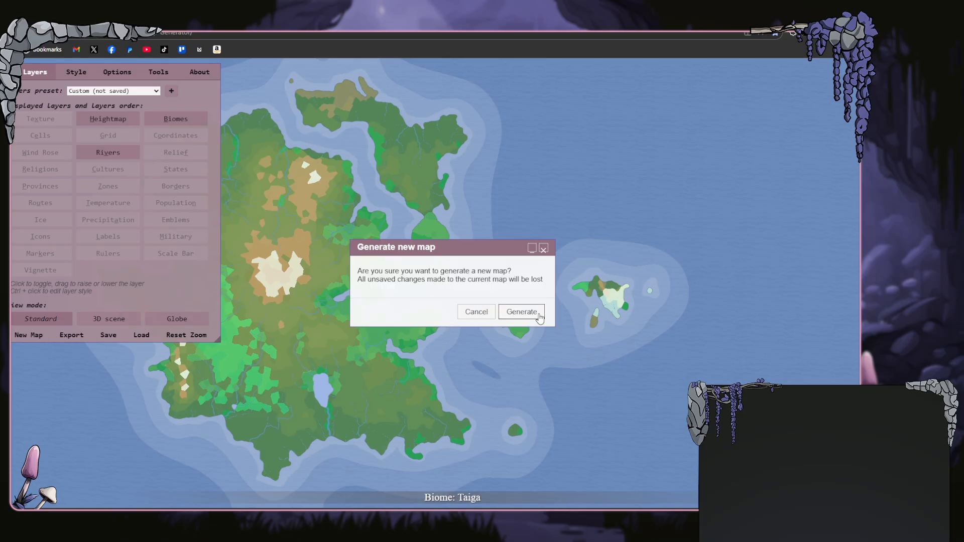
pyautogui.click(522, 311)
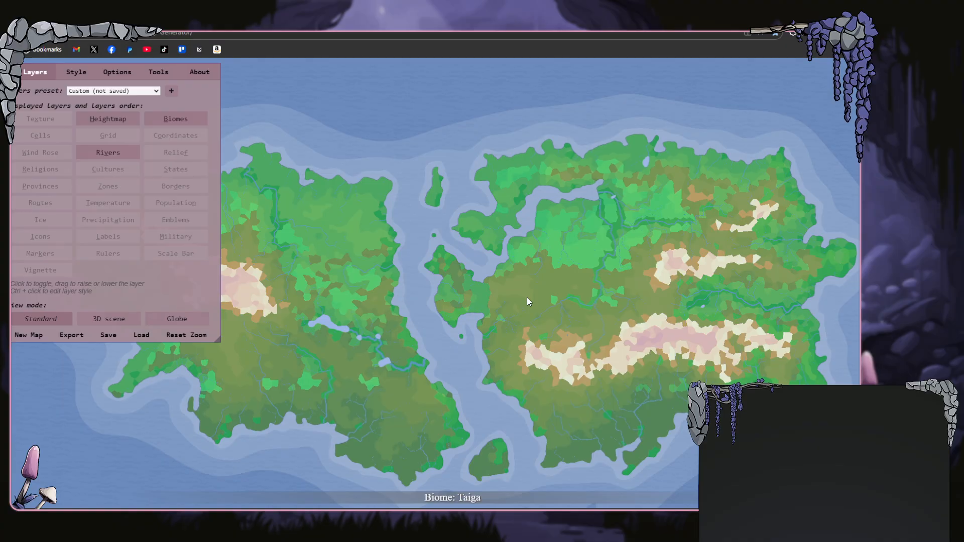
pyautogui.scroll(5, 461, 298)
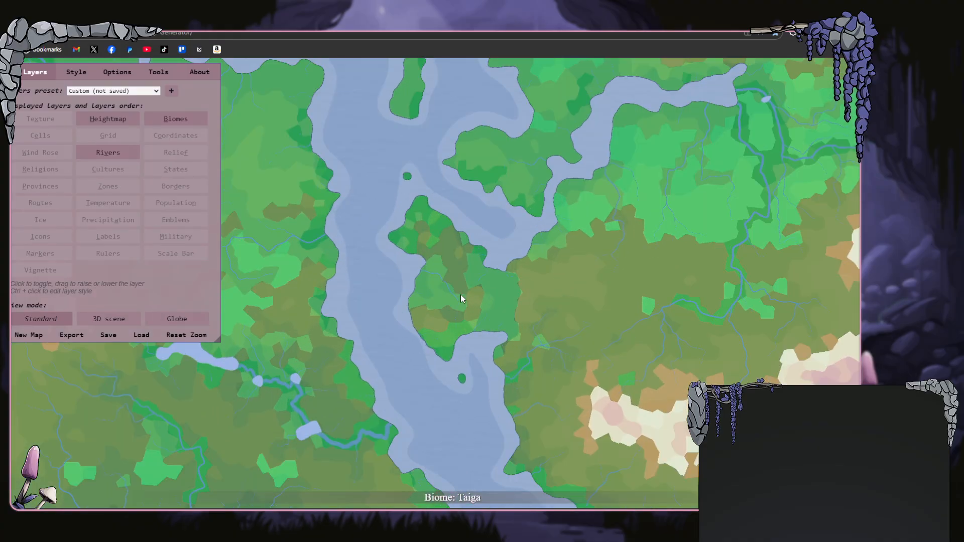
pyautogui.scroll(5, 461, 298)
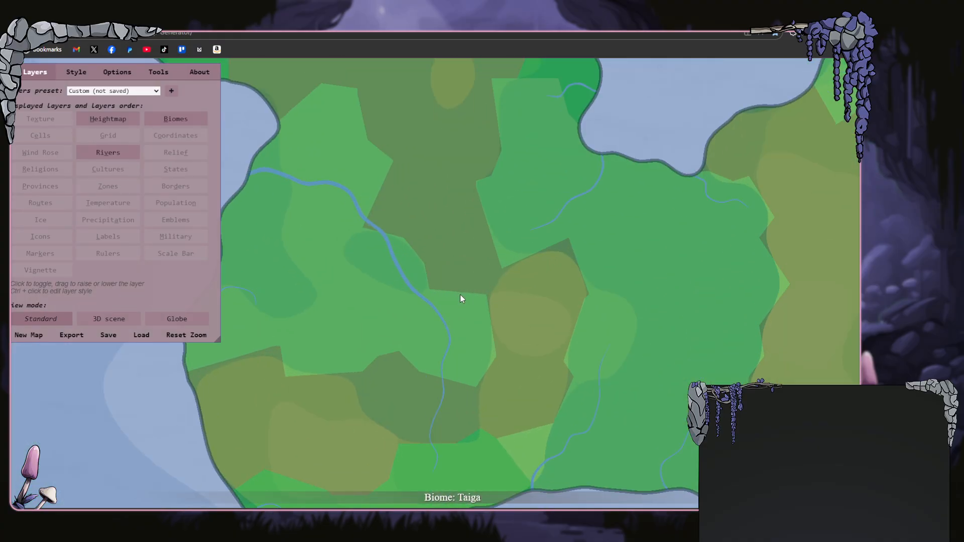
pyautogui.scroll(-8, 461, 297)
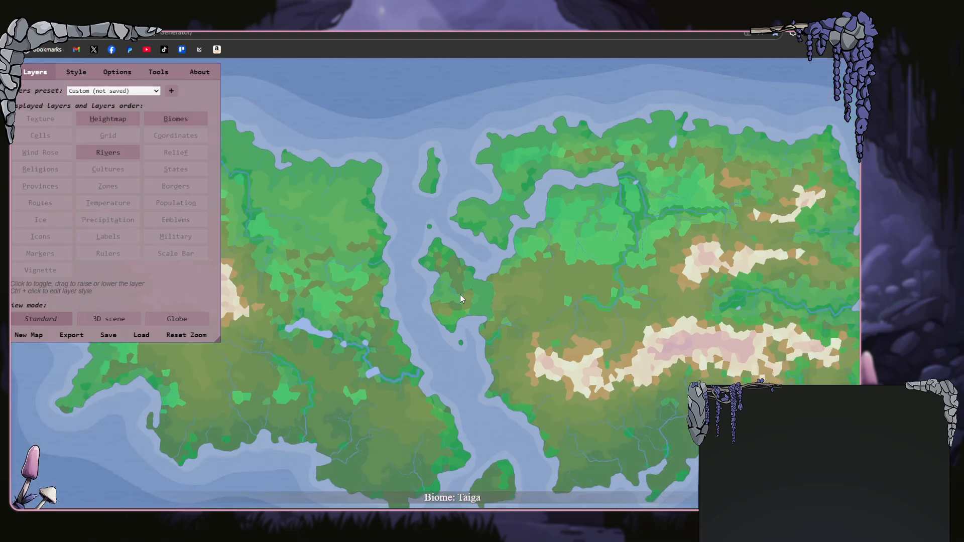
pyautogui.scroll(-2, 460, 298)
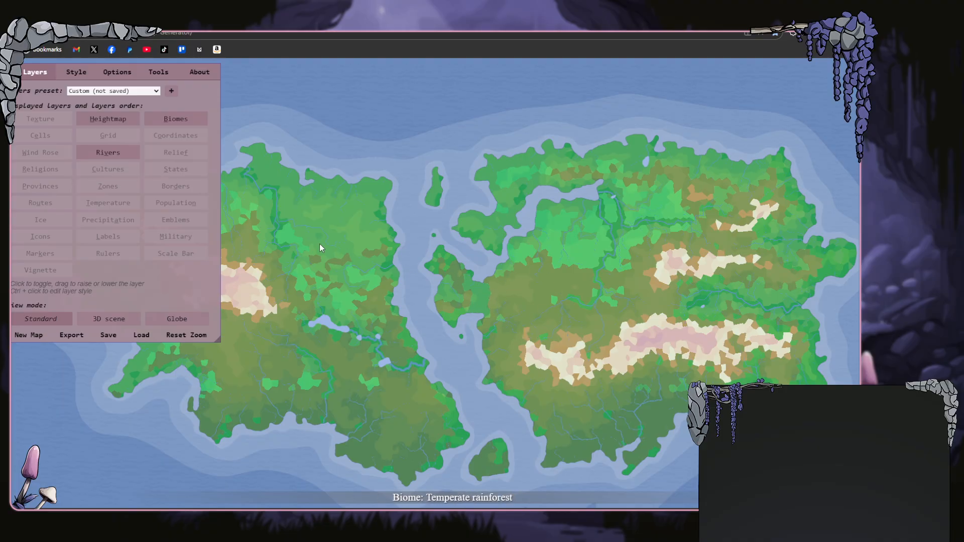
# - Show the Texture layer and inspect the coastline along the central strait up close
pyautogui.click(22, 125)
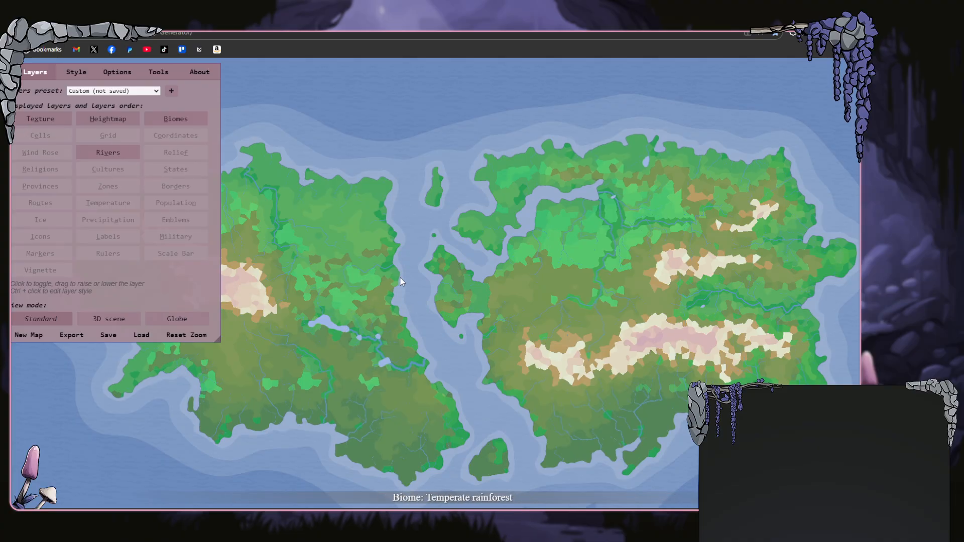
pyautogui.scroll(6, 400, 278)
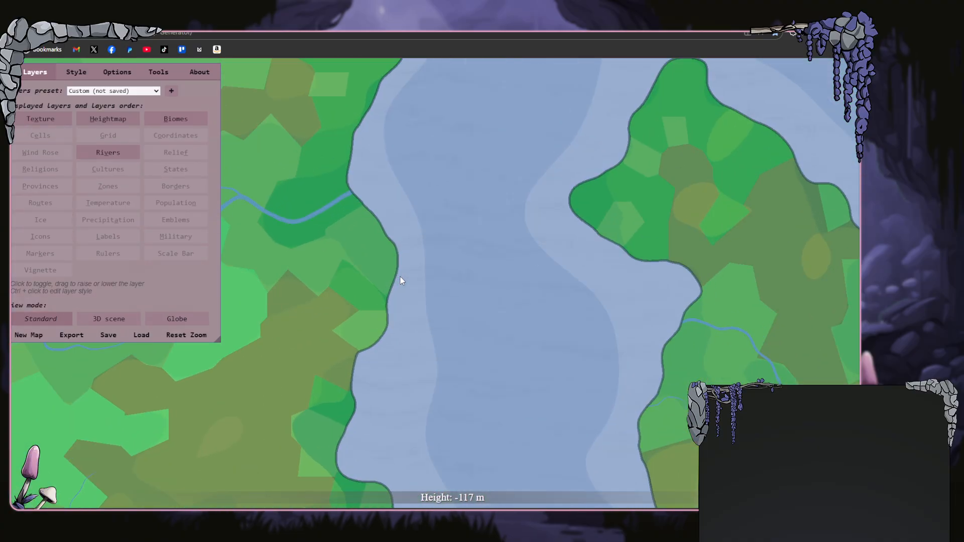
pyautogui.scroll(1, 399, 280)
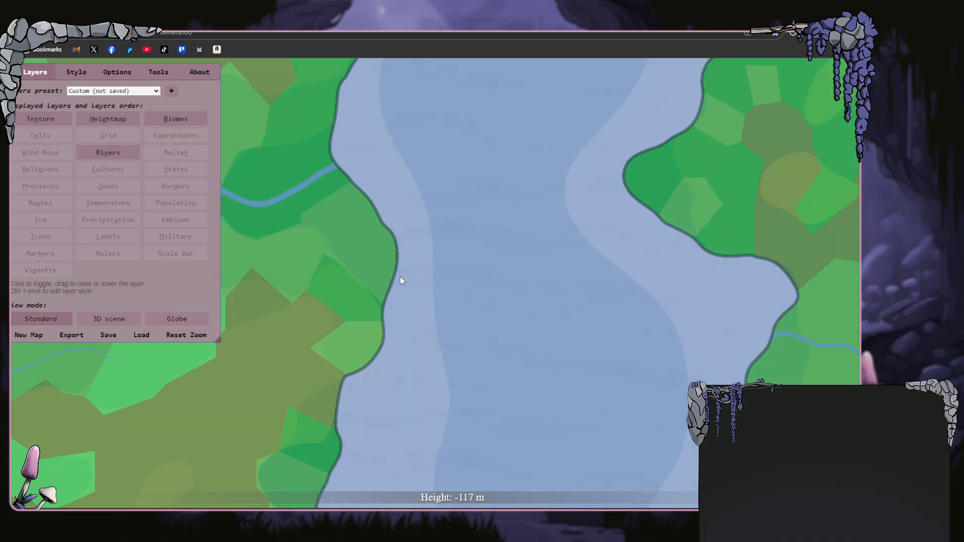
pyautogui.scroll(-7, 400, 278)
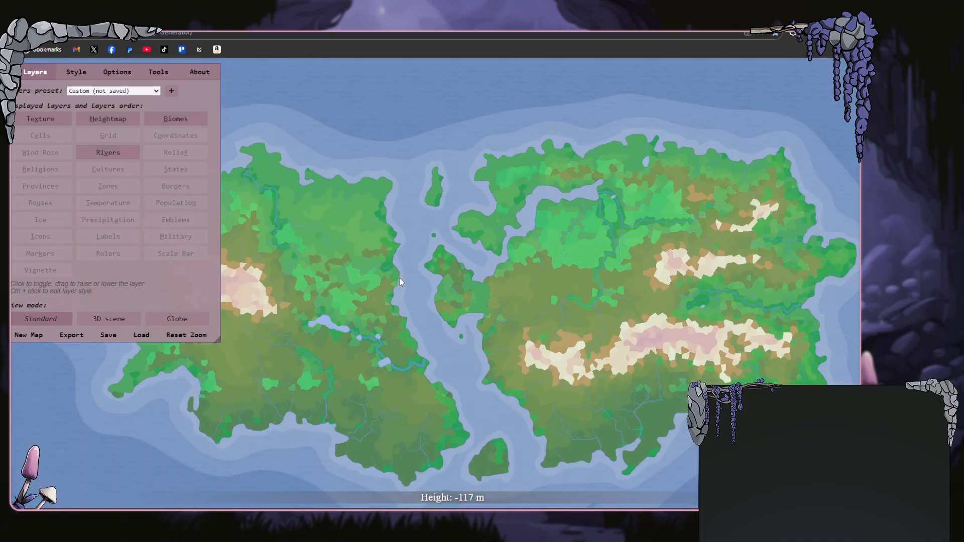
# - Generate two more random maps in succession
pyautogui.click(31, 340)
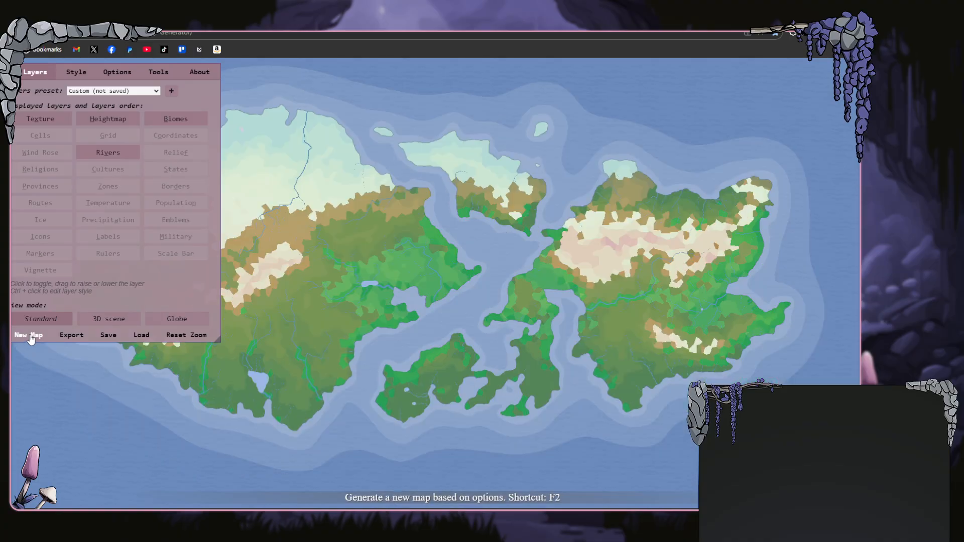
pyautogui.click(31, 340)
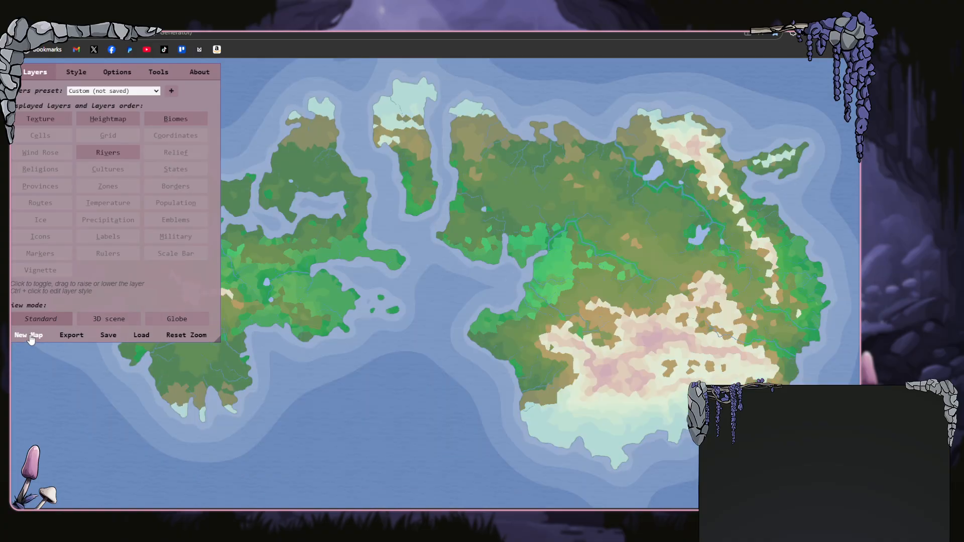
# - Review the generation options, style settings and editing tools, and open and close the cell details view
pyautogui.click(107, 74)
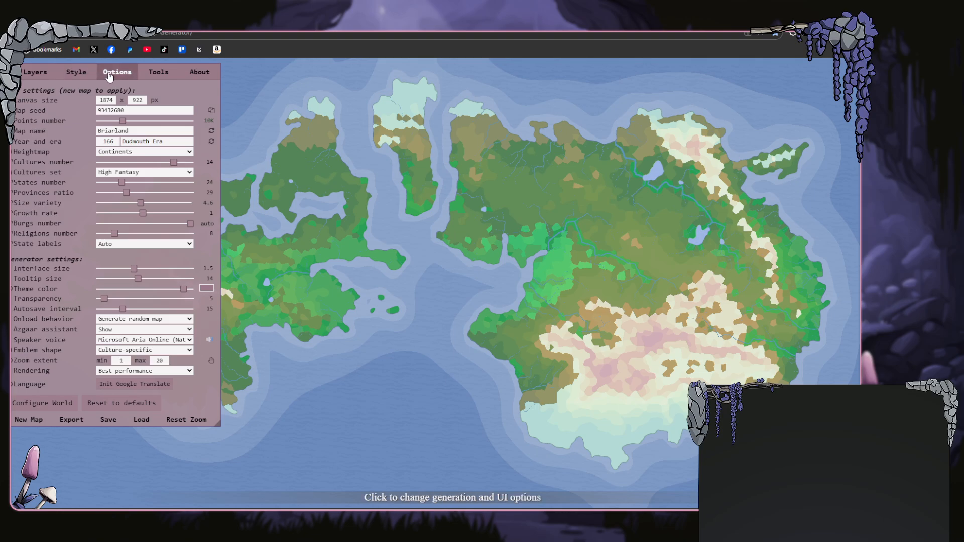
pyautogui.click(78, 73)
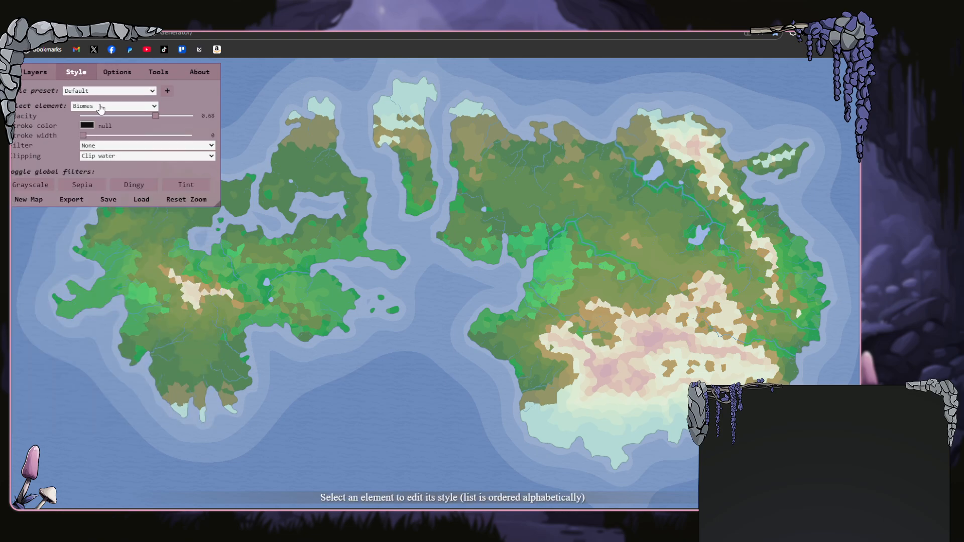
pyautogui.click(160, 72)
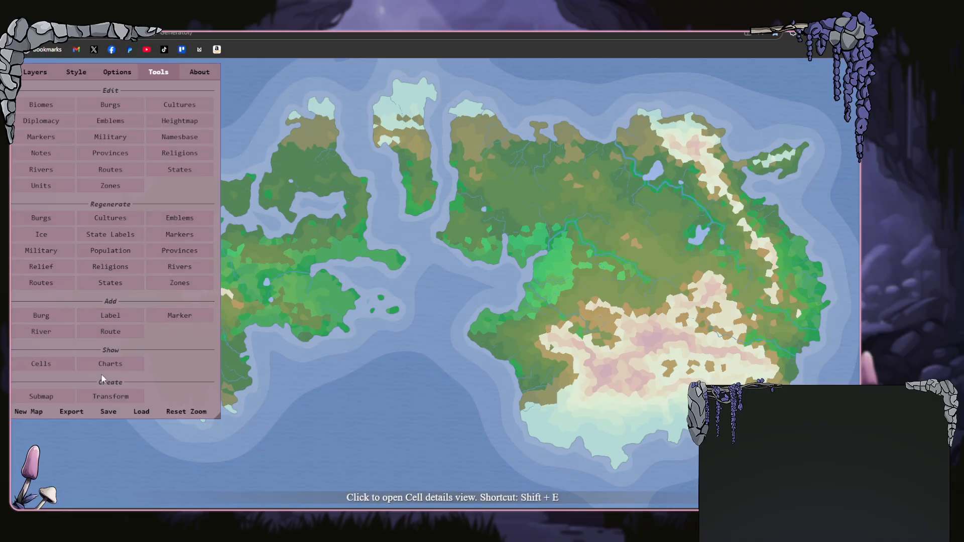
pyautogui.click(48, 374)
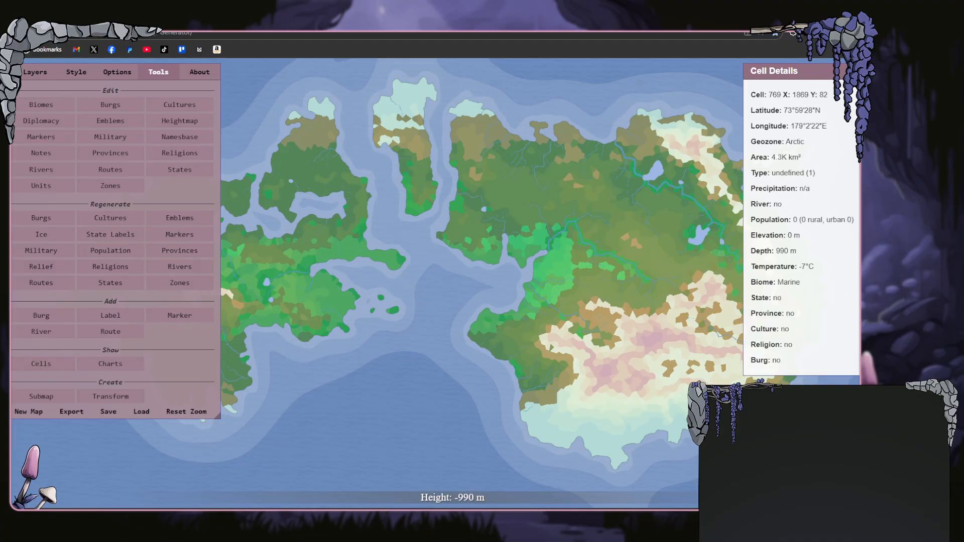
pyautogui.click(851, 71)
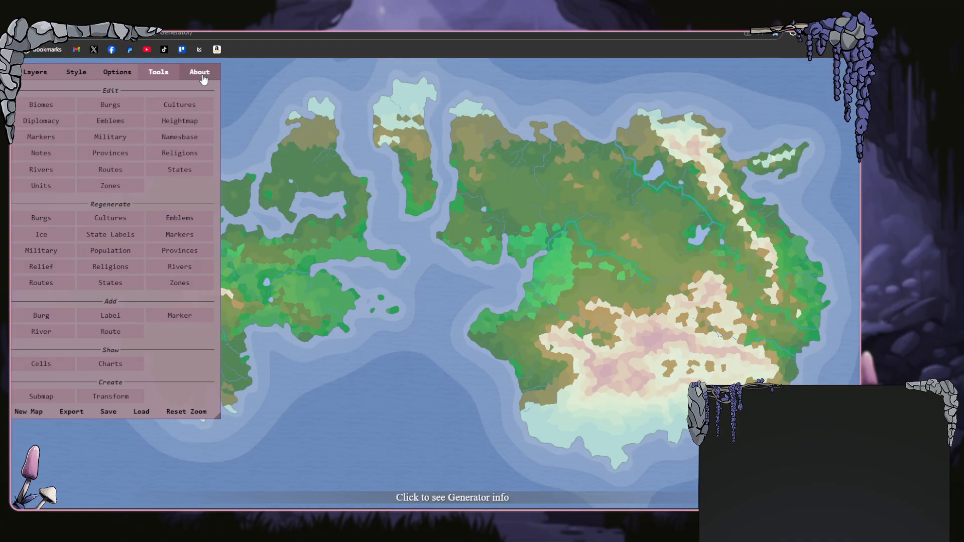
pyautogui.click(198, 71)
# - Apply the Heightmap layers preset and hide the Vignette layer
pyautogui.click(35, 73)
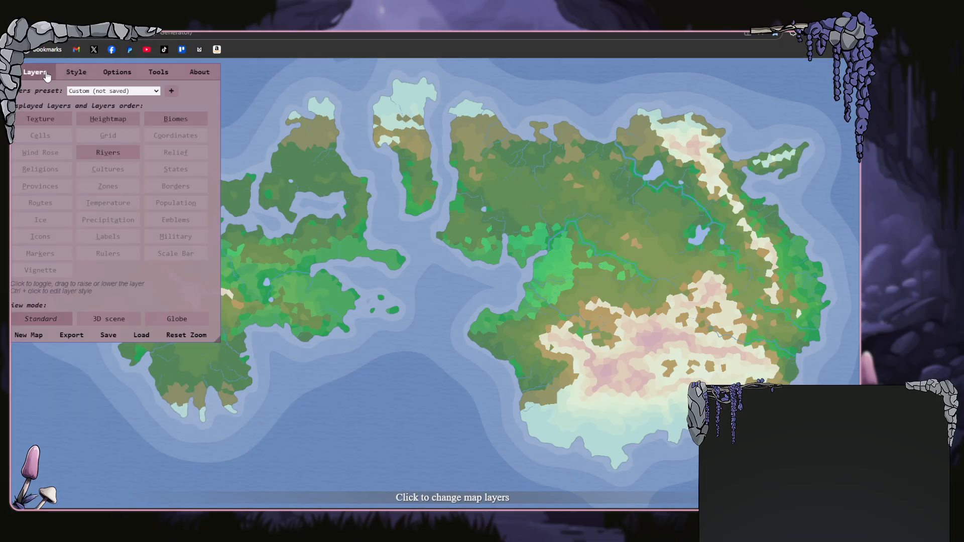
pyautogui.click(85, 94)
pyautogui.click(88, 167)
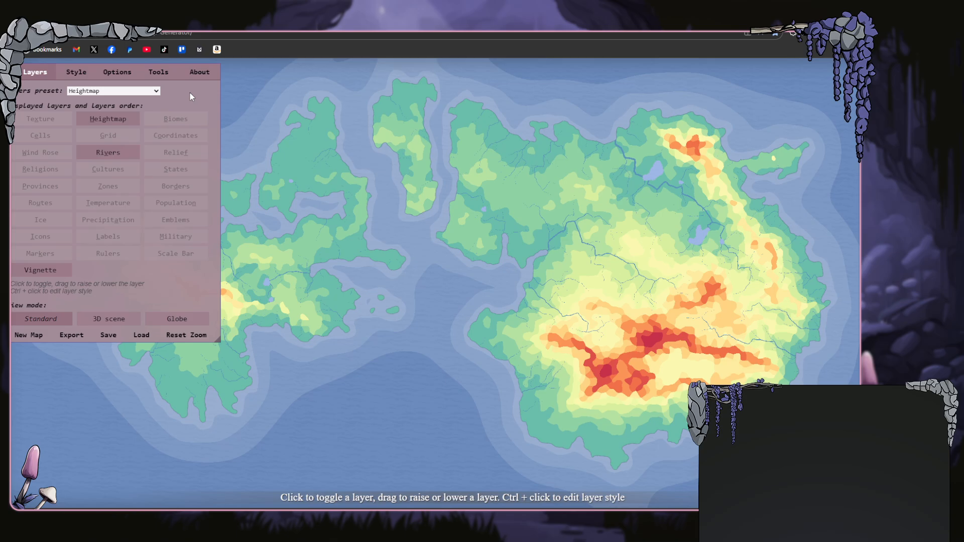
pyautogui.click(37, 274)
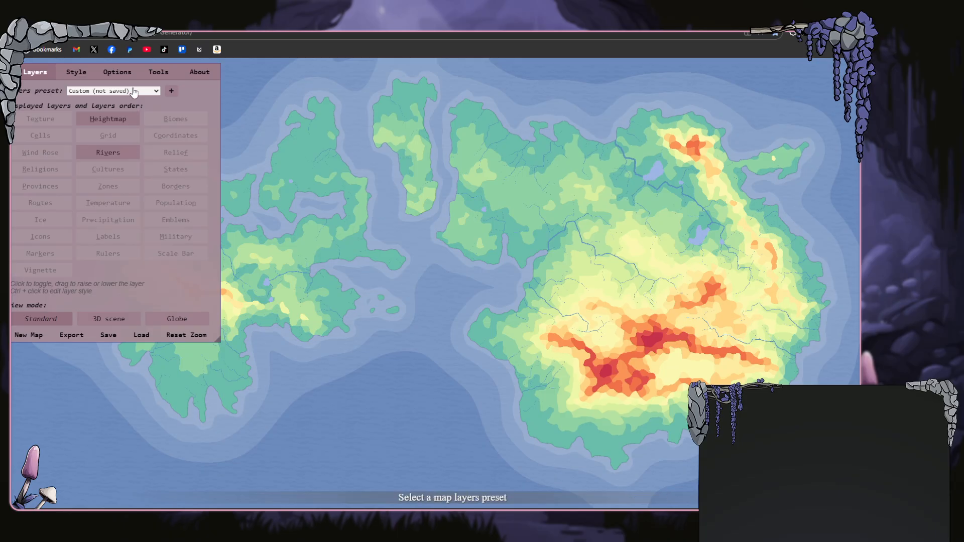
# - Set the points number to 30K and generate a new map with it
pyautogui.click(92, 73)
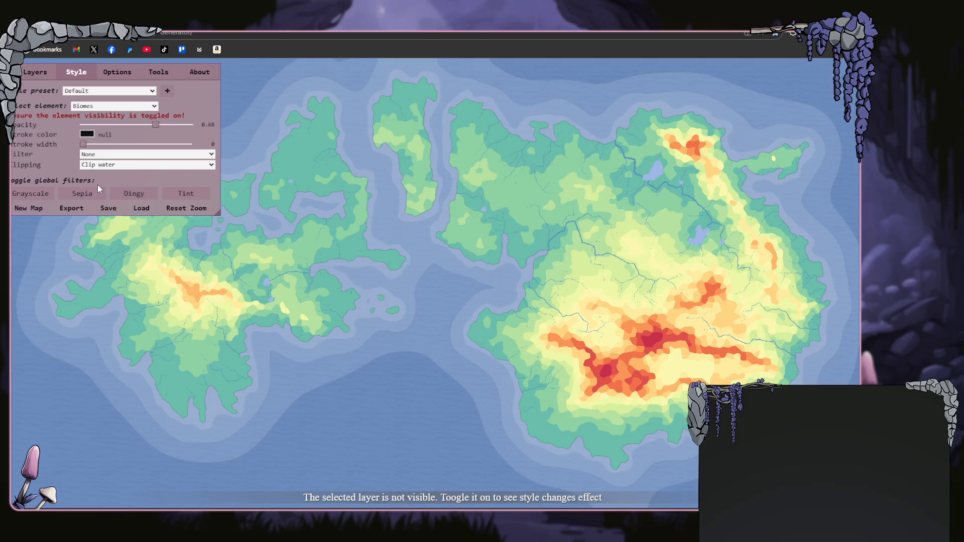
pyautogui.click(117, 72)
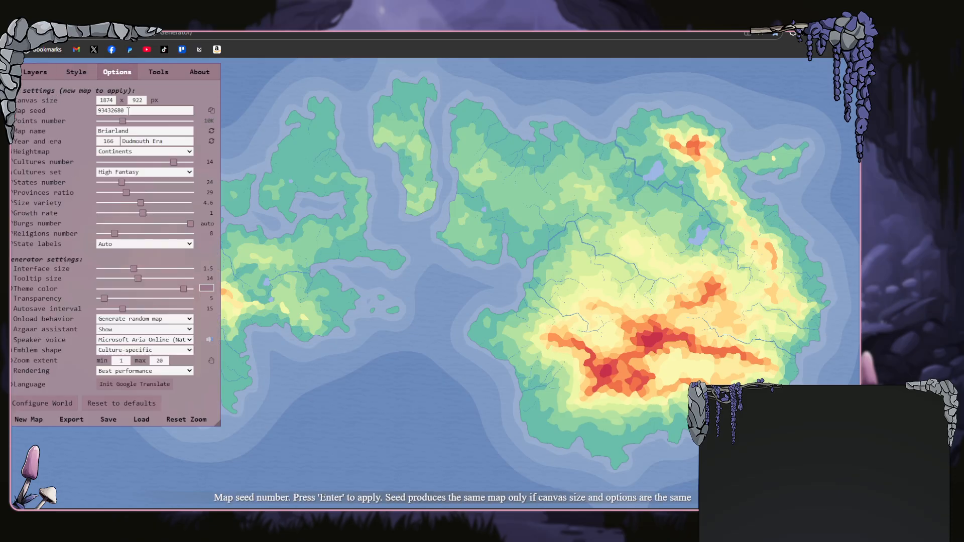
pyautogui.moveTo(125, 125)
pyautogui.mouseDown()
pyautogui.moveTo(150, 127)
pyautogui.moveTo(141, 127)
pyautogui.mouseUp()
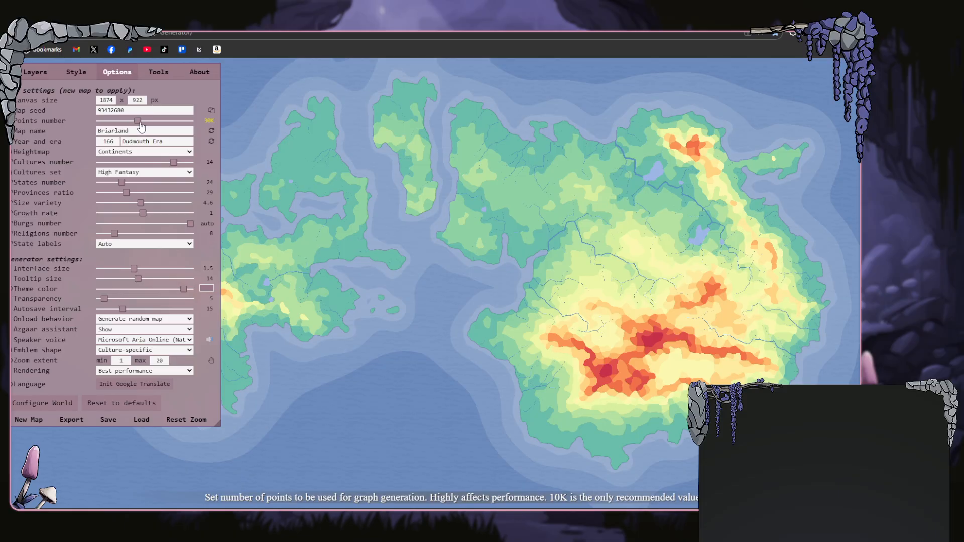
pyautogui.click(34, 420)
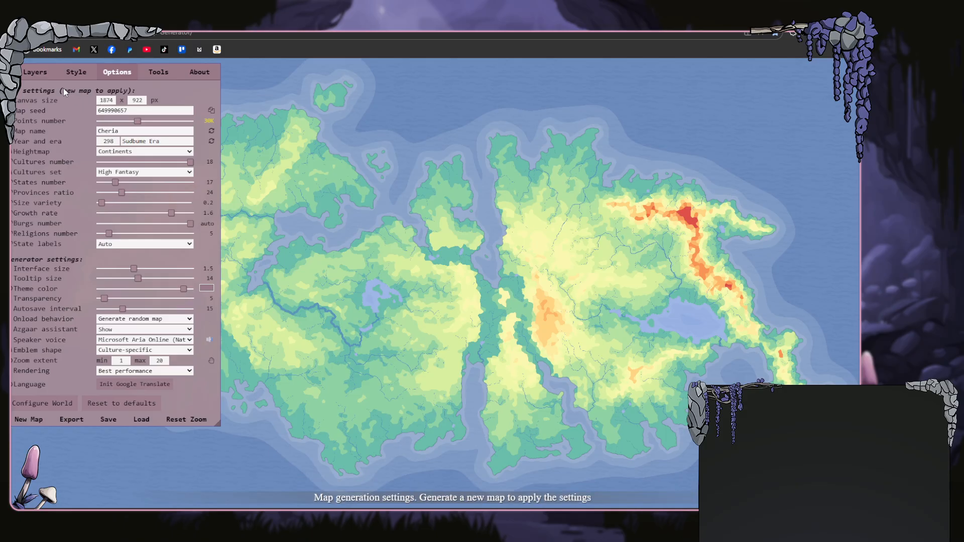
# - Open the States Editor and remove the states Edhel and Agrolb
pyautogui.click(36, 74)
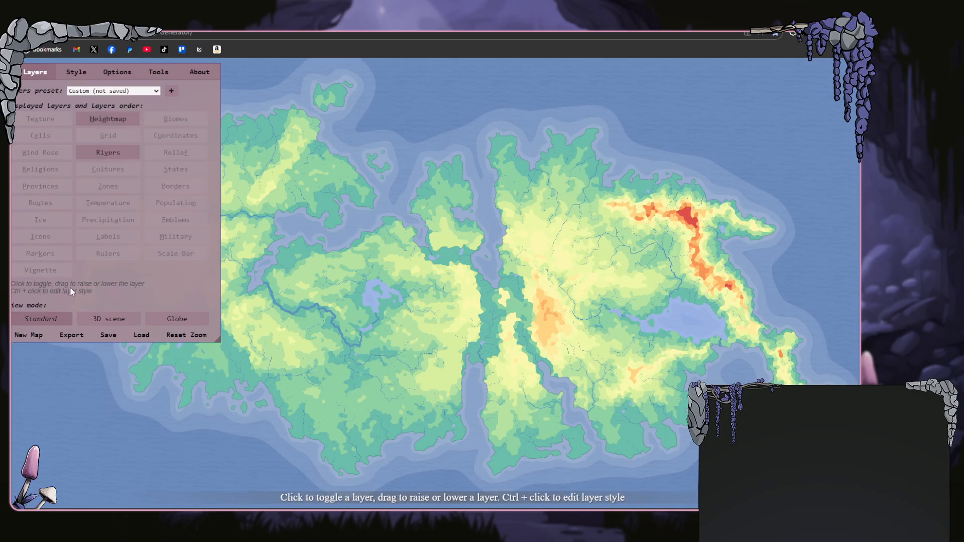
pyautogui.click(114, 74)
pyautogui.click(159, 72)
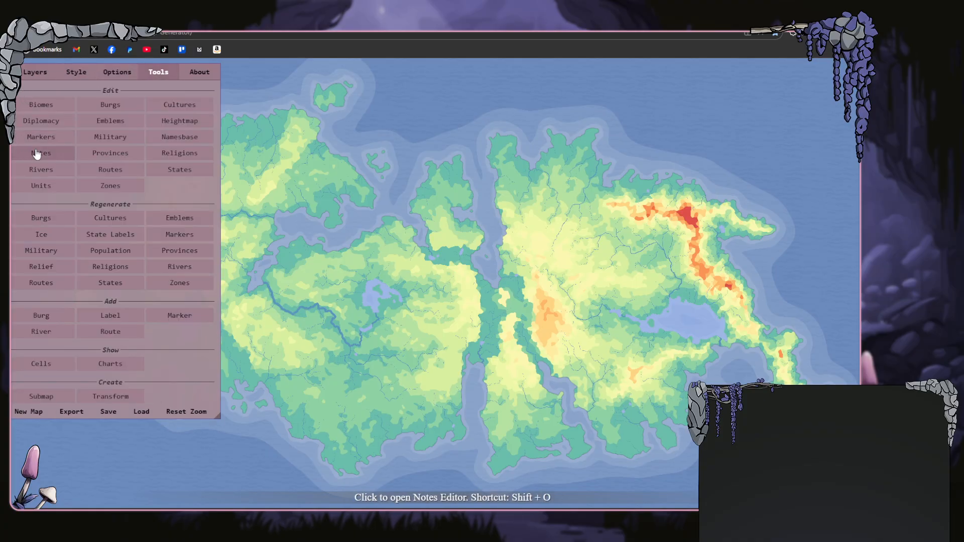
pyautogui.click(164, 173)
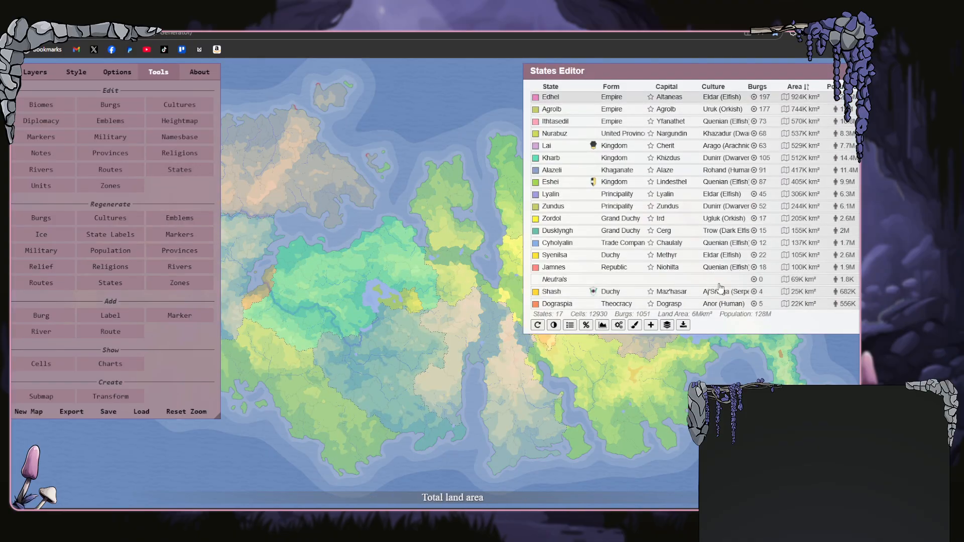
pyautogui.click(856, 97)
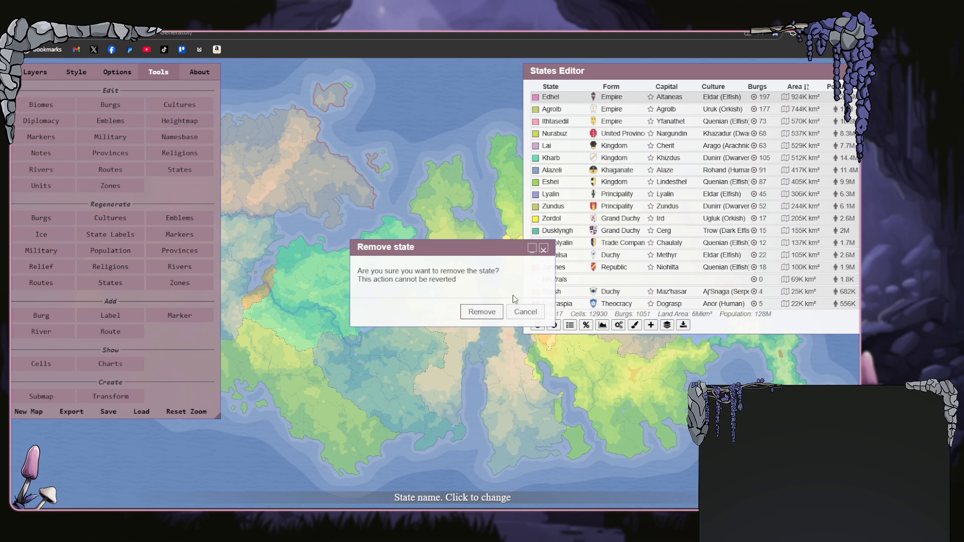
pyautogui.click(481, 312)
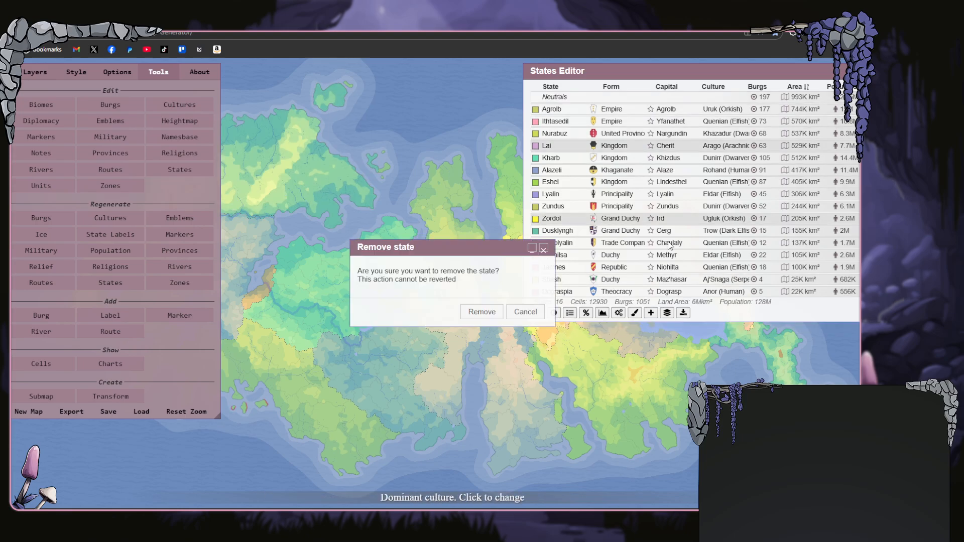
pyautogui.click(483, 312)
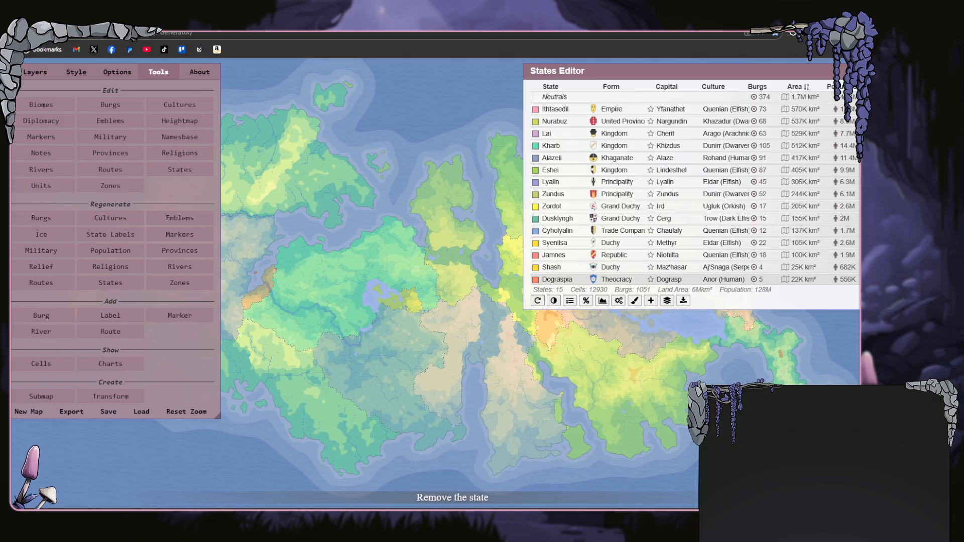
# - Remove the states Dograspia, Ithtasedil, Nurabuz and Lai in the States Editor
pyautogui.click(764, 283)
pyautogui.click(472, 311)
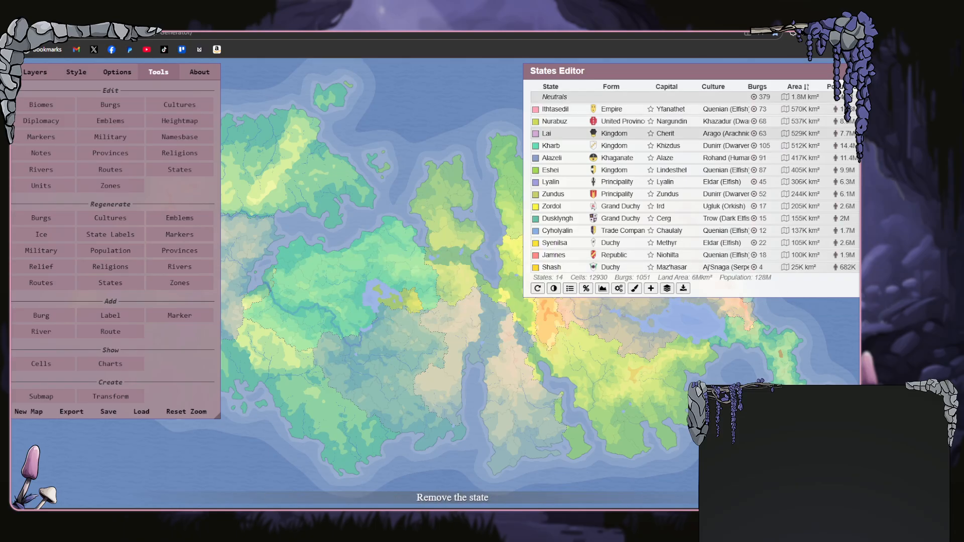
pyautogui.click(858, 109)
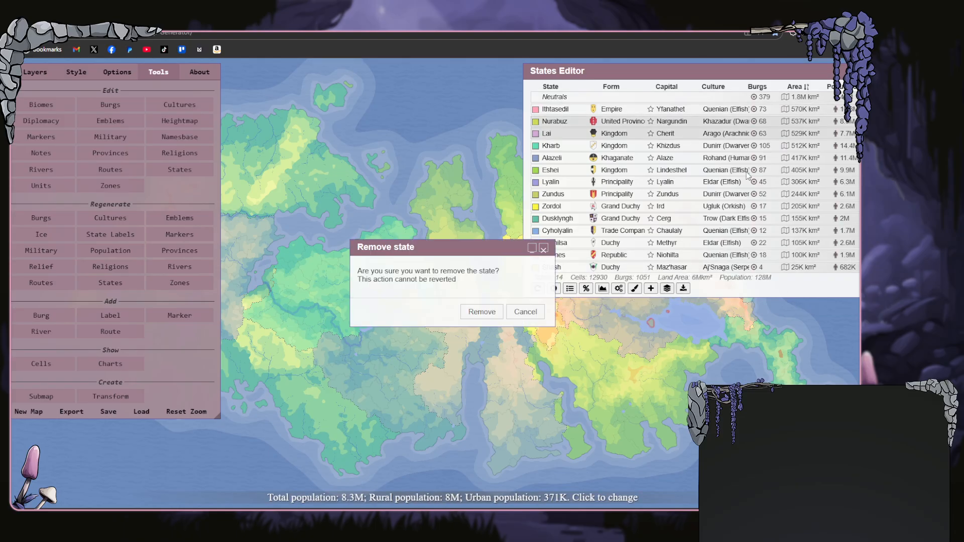
pyautogui.click(484, 314)
pyautogui.click(855, 109)
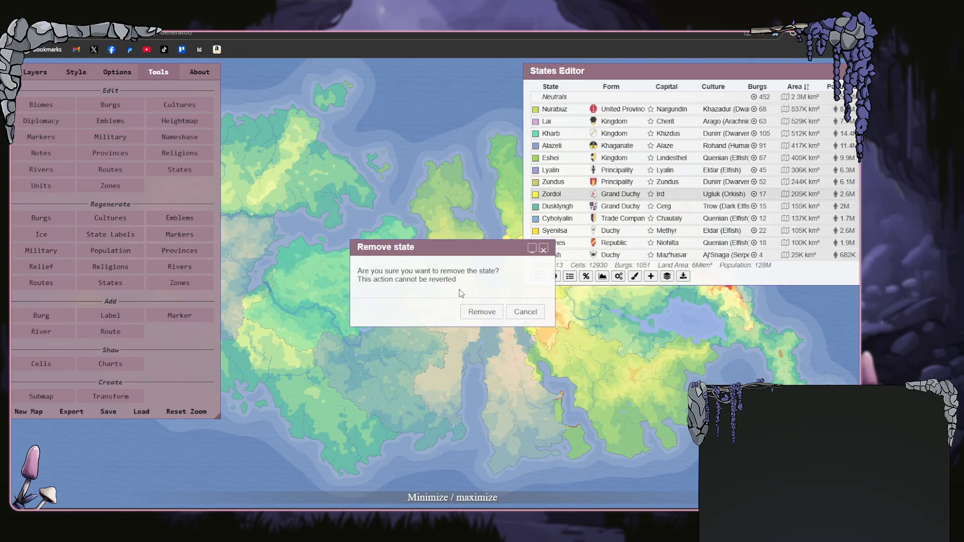
pyautogui.click(472, 312)
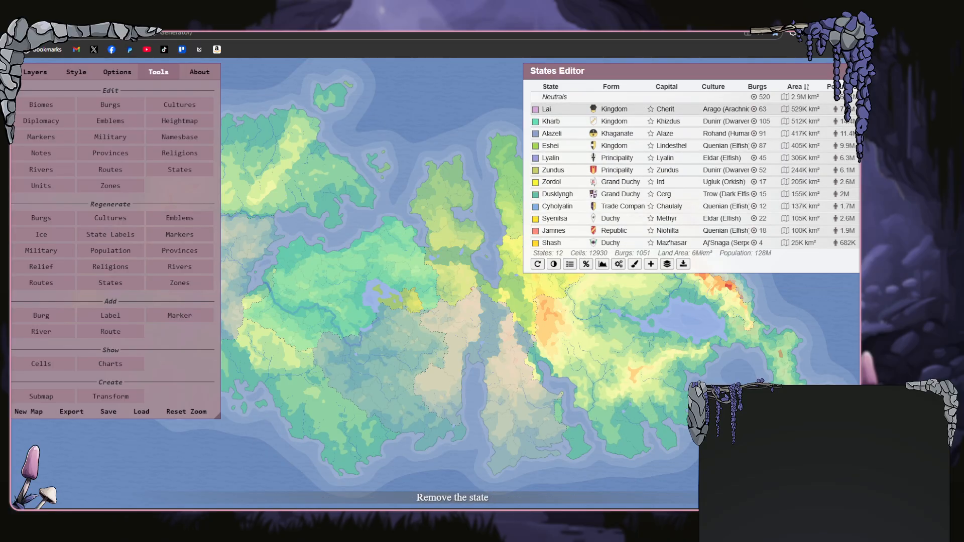
pyautogui.click(856, 109)
pyautogui.click(485, 314)
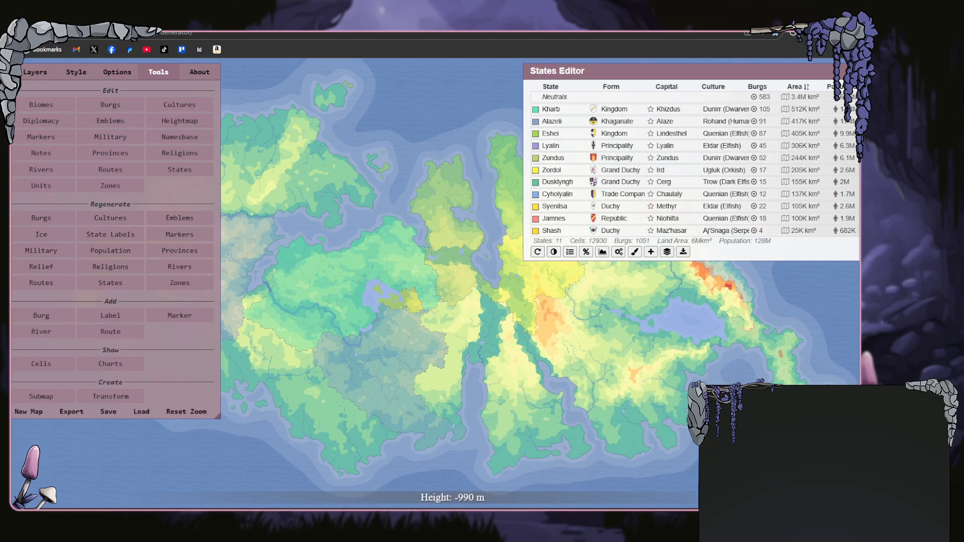
# - Remove the states Kharb, Alazeli, Eshei, Lyalin and Zundus
pyautogui.click(856, 133)
pyautogui.click(475, 312)
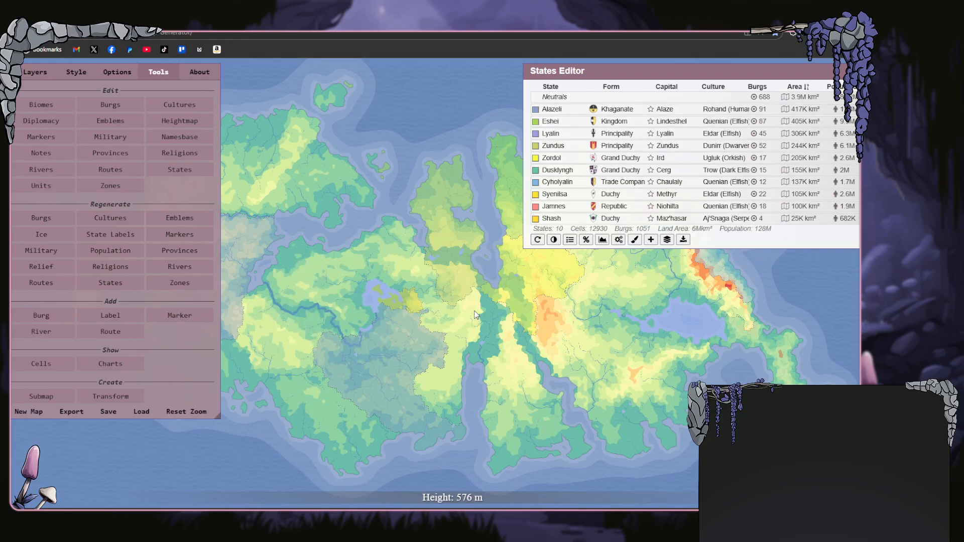
pyautogui.click(856, 109)
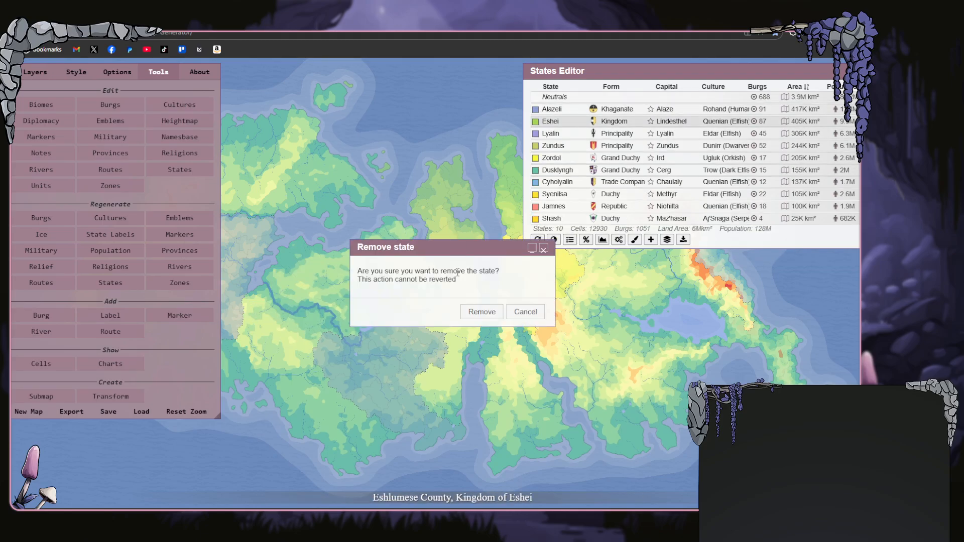
pyautogui.click(477, 312)
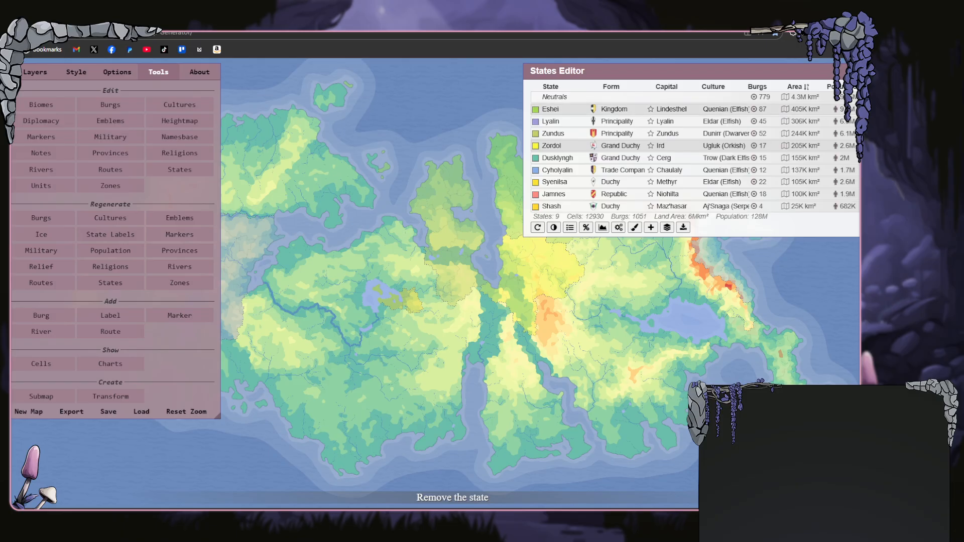
pyautogui.click(856, 133)
pyautogui.click(482, 312)
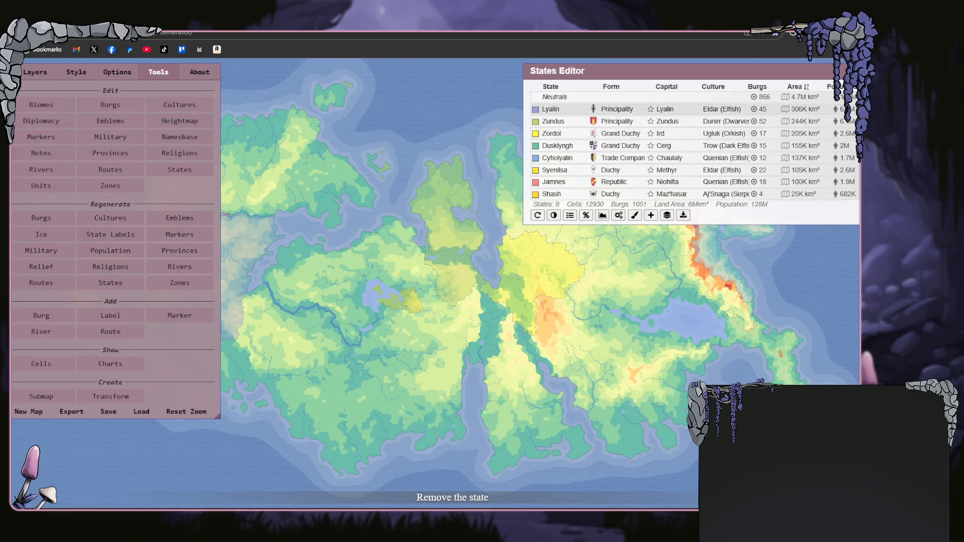
pyautogui.click(856, 108)
pyautogui.click(493, 314)
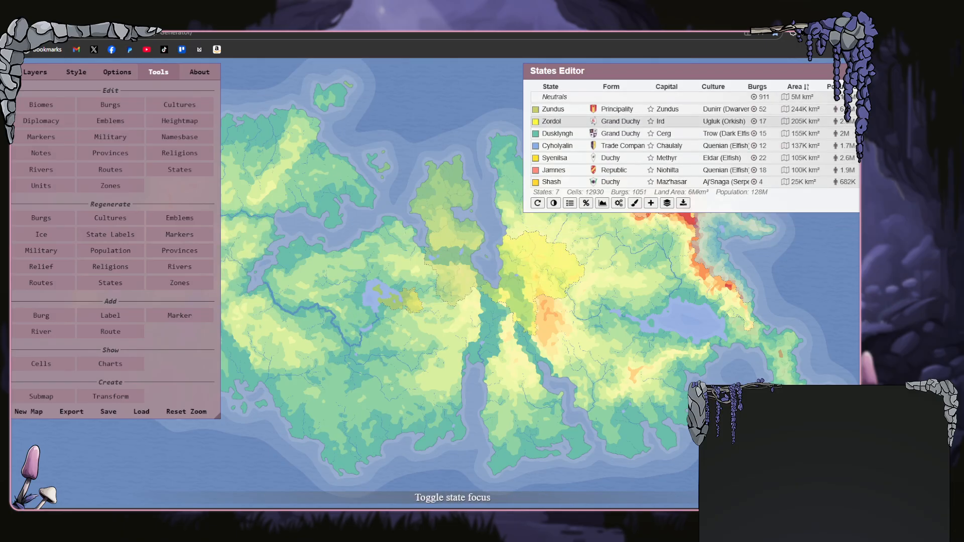
pyautogui.click(856, 109)
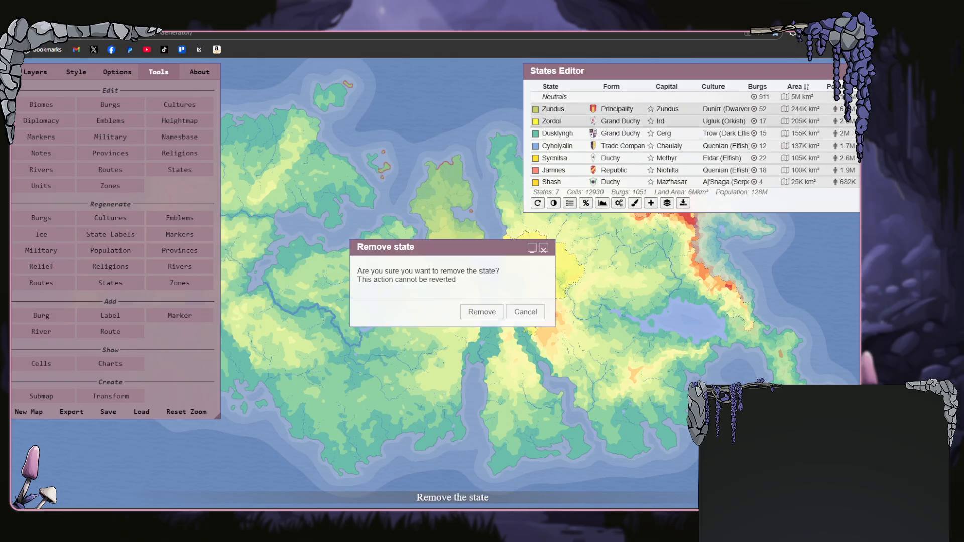
pyautogui.click(480, 312)
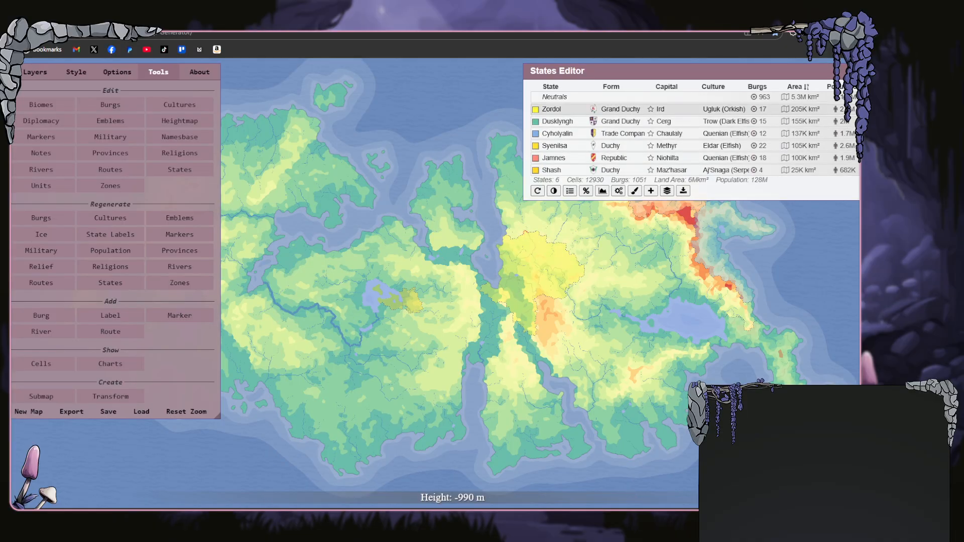
# - Remove the remaining states Zordol, Dusklyngh, Cyholyalin, Syenilsa, Jamnes and Shash, leaving only Neutrals
pyautogui.click(856, 109)
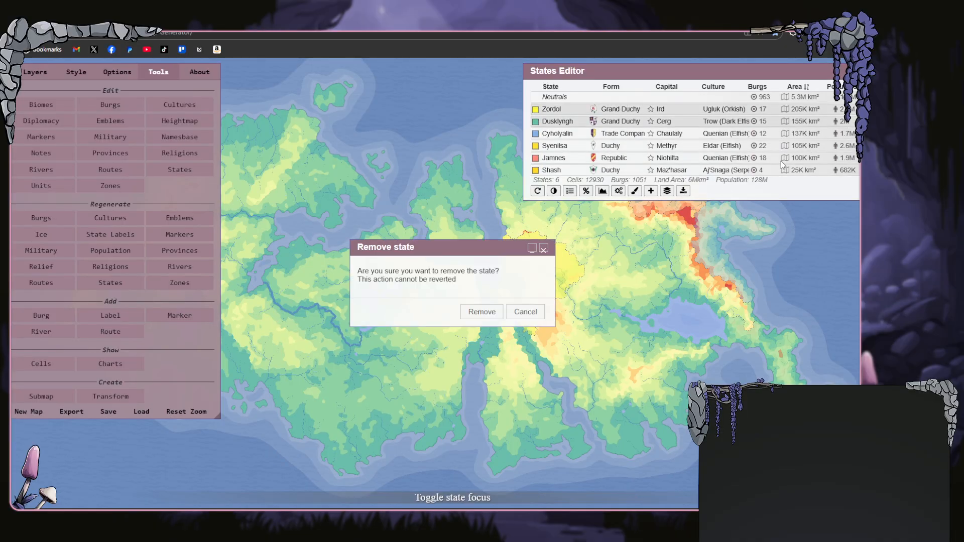
pyautogui.click(464, 315)
pyautogui.click(855, 109)
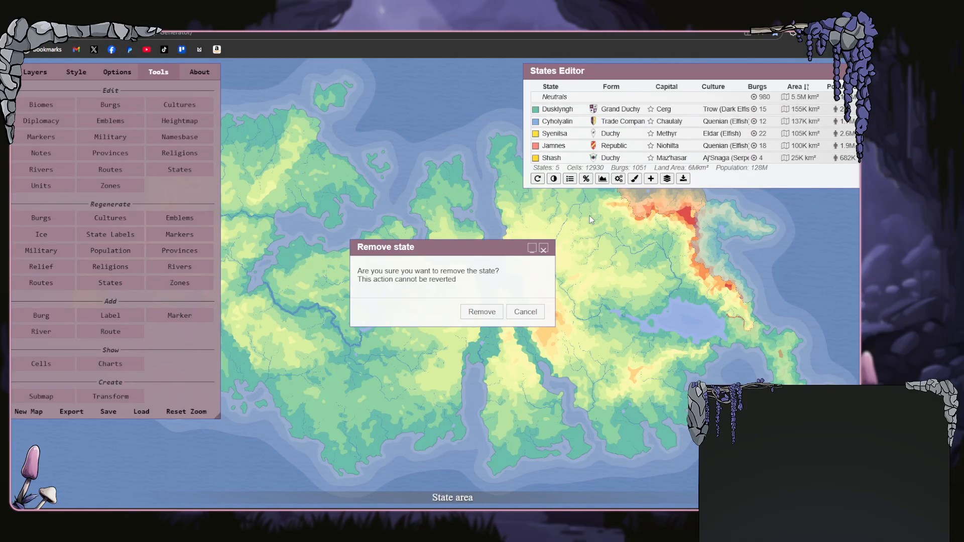
pyautogui.click(481, 312)
pyautogui.click(856, 109)
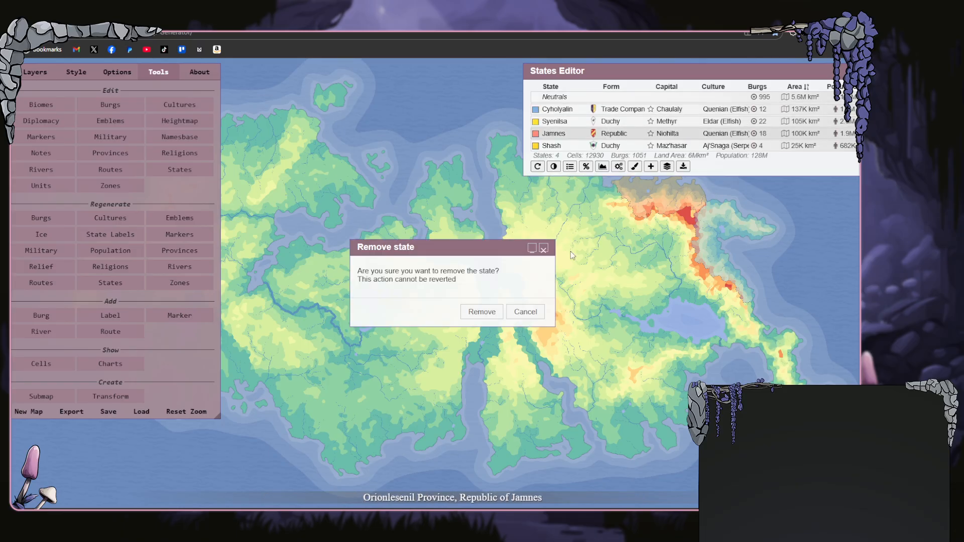
pyautogui.click(479, 312)
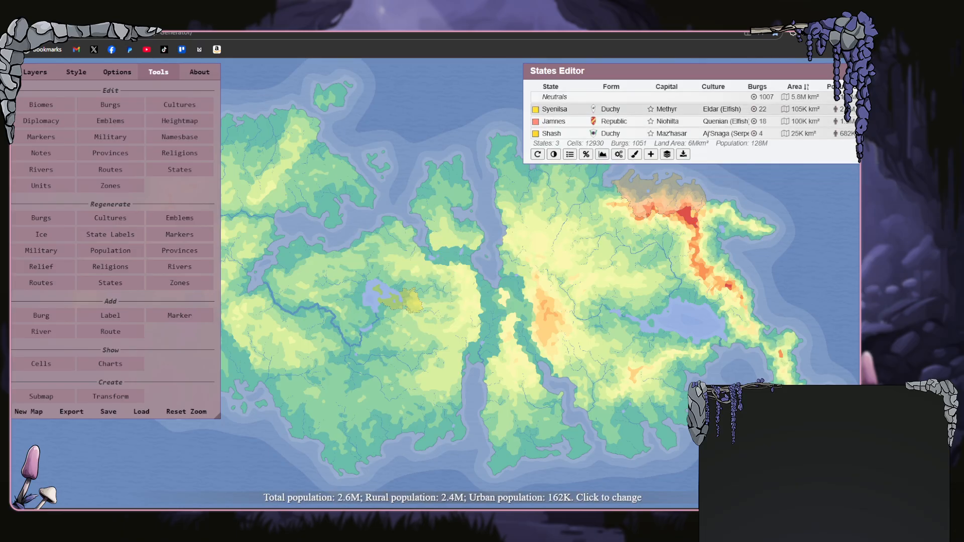
pyautogui.click(856, 109)
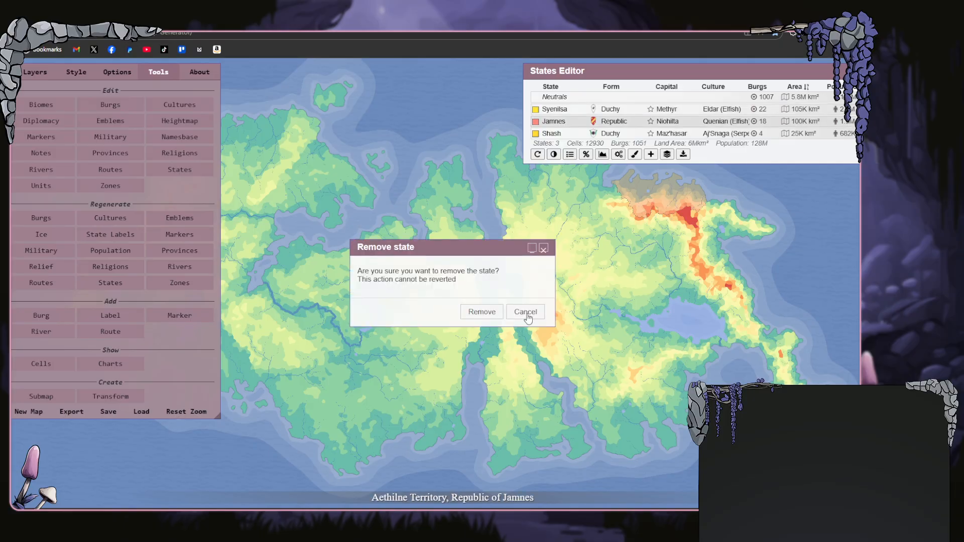
pyautogui.click(481, 312)
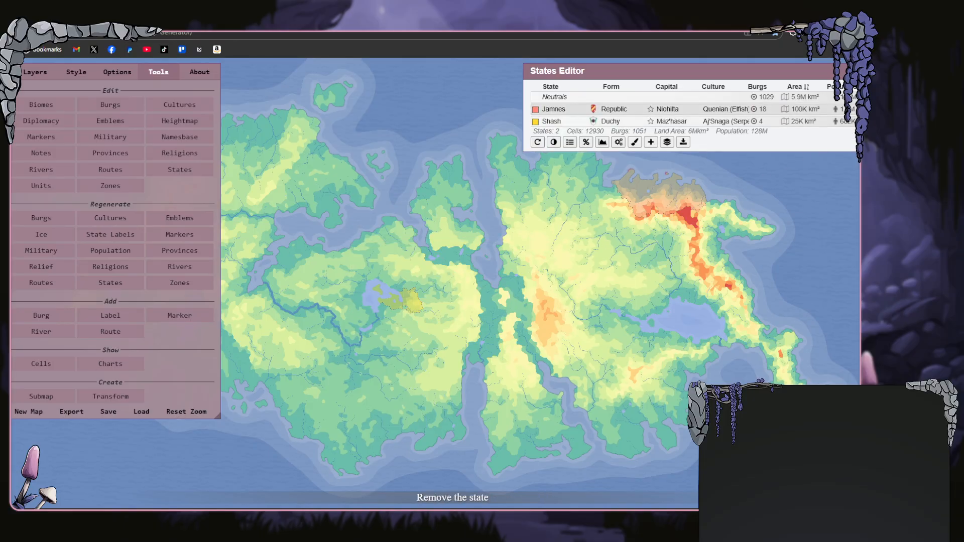
pyautogui.click(855, 109)
pyautogui.click(475, 314)
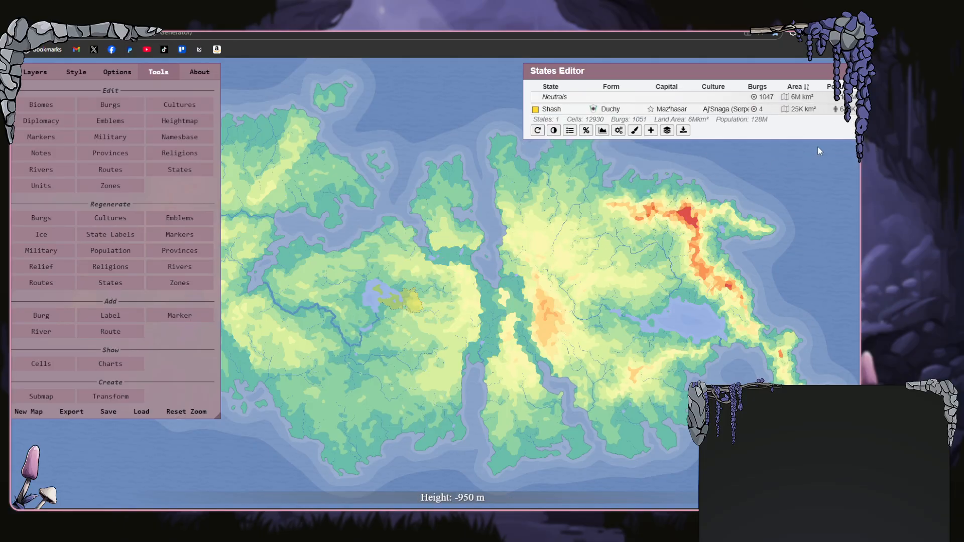
pyautogui.click(856, 109)
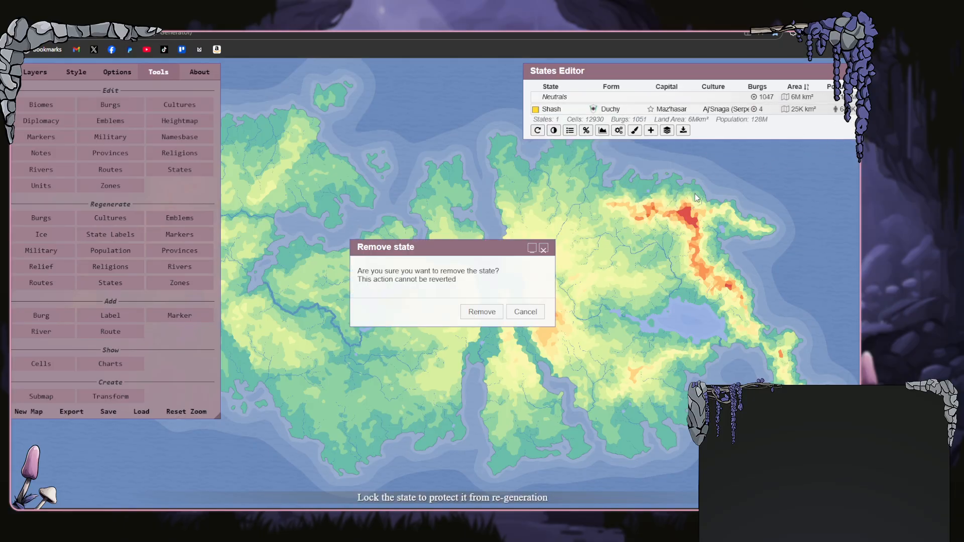
pyautogui.click(476, 313)
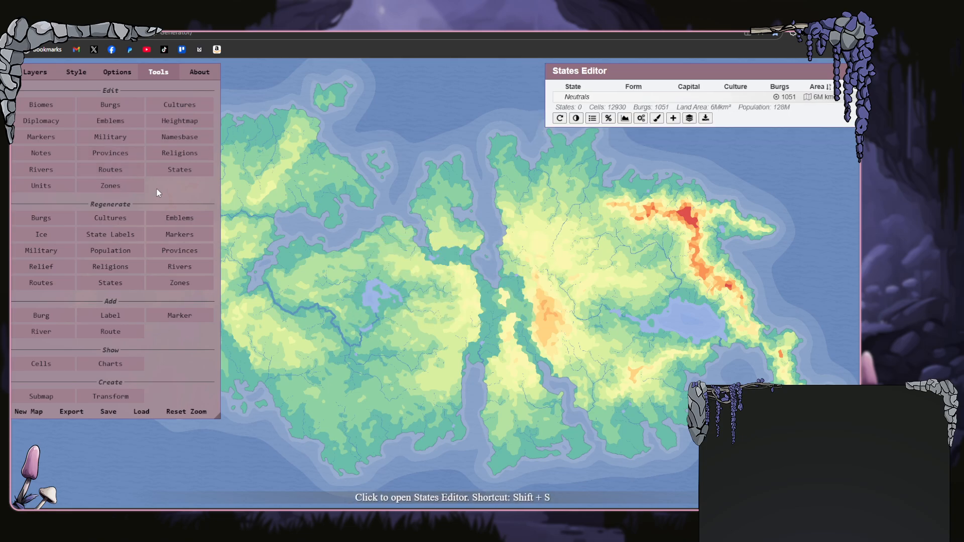
# - Display the style settings of the Heightmap element
pyautogui.click(76, 72)
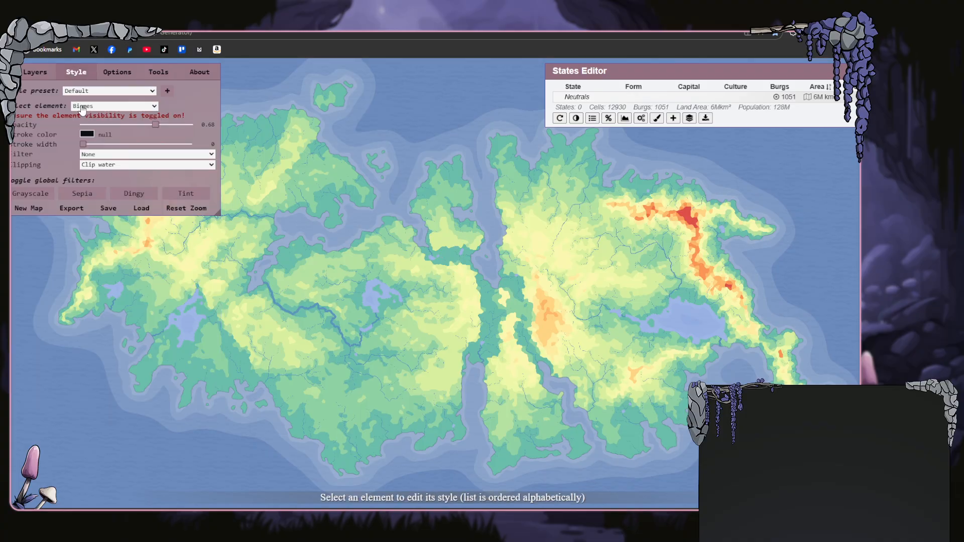
pyautogui.click(82, 108)
pyautogui.click(91, 181)
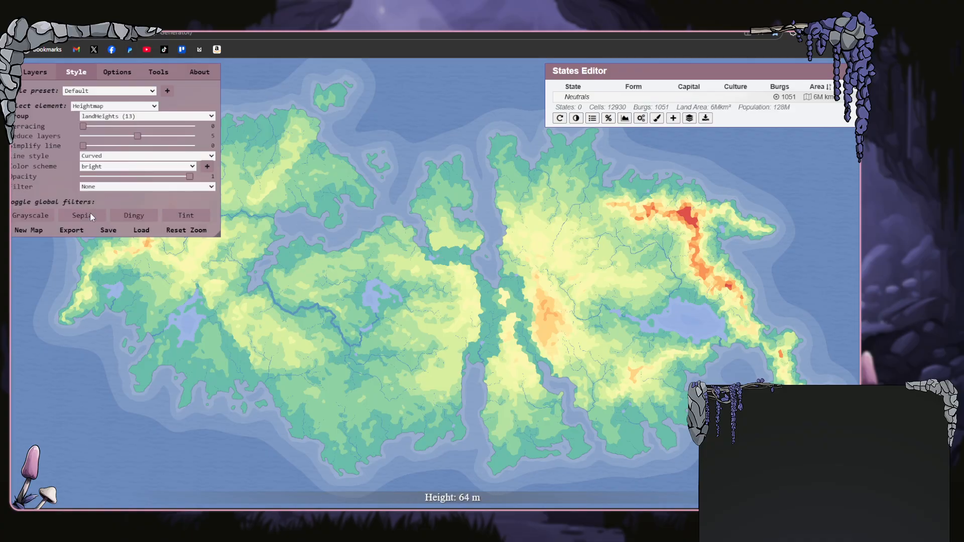
# - Hide the States and Borders layers, and toggle the Biomes layer on and off again
pyautogui.click(29, 75)
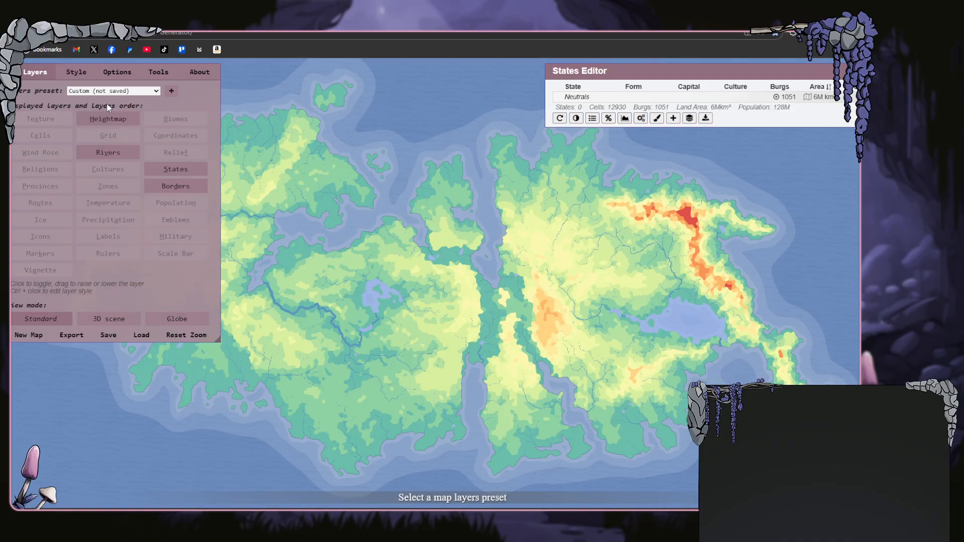
pyautogui.click(161, 172)
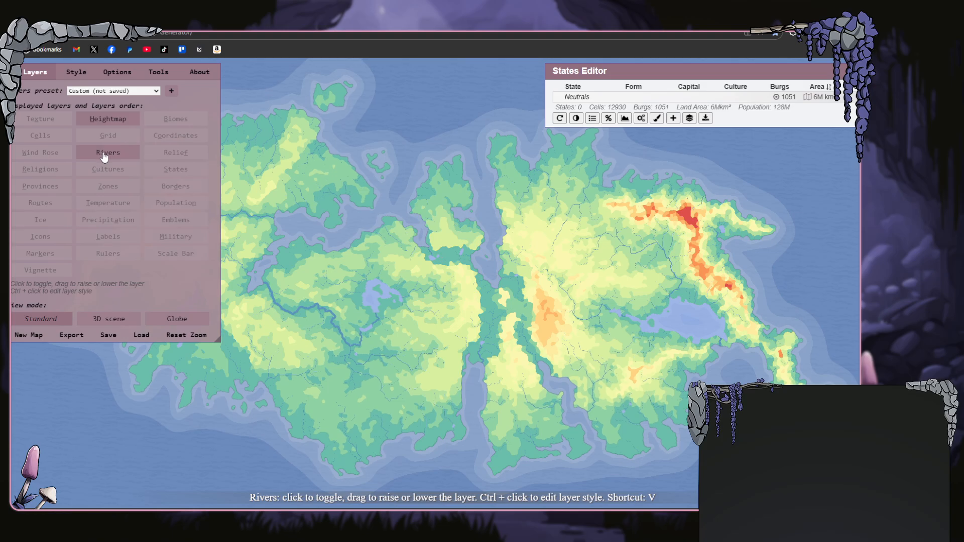
pyautogui.click(170, 118)
pyautogui.click(170, 119)
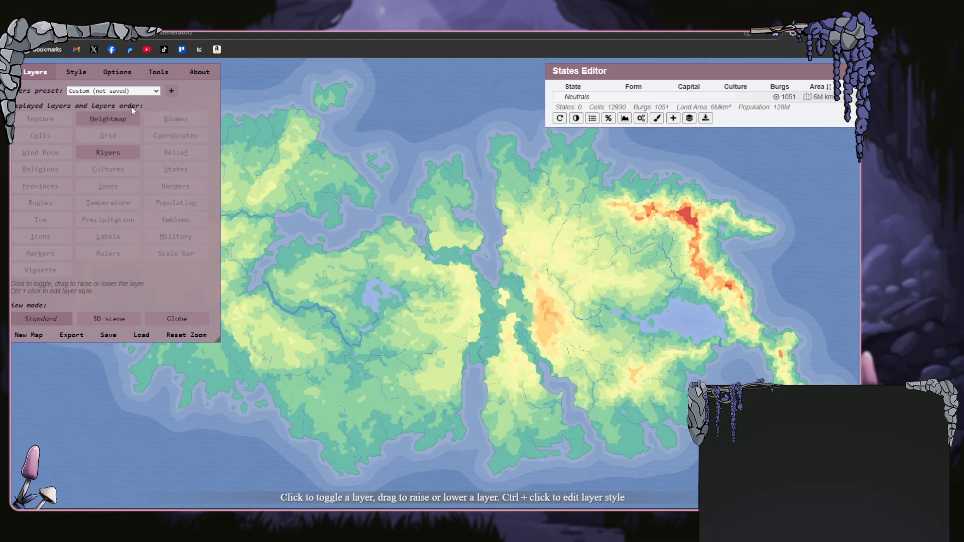
# - Open the heightmap selection from the generation options, select the Old World template and regenerate its preview several times
pyautogui.click(75, 73)
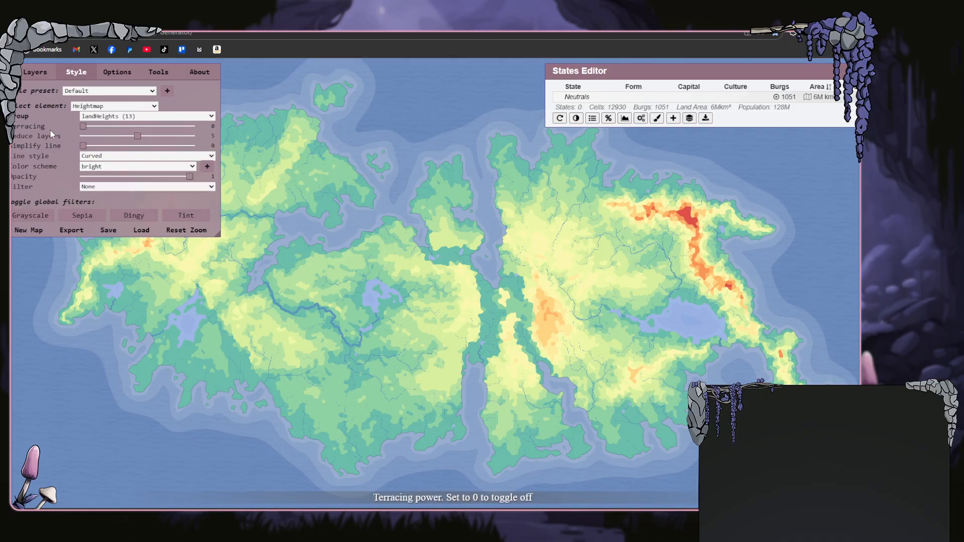
pyautogui.click(120, 73)
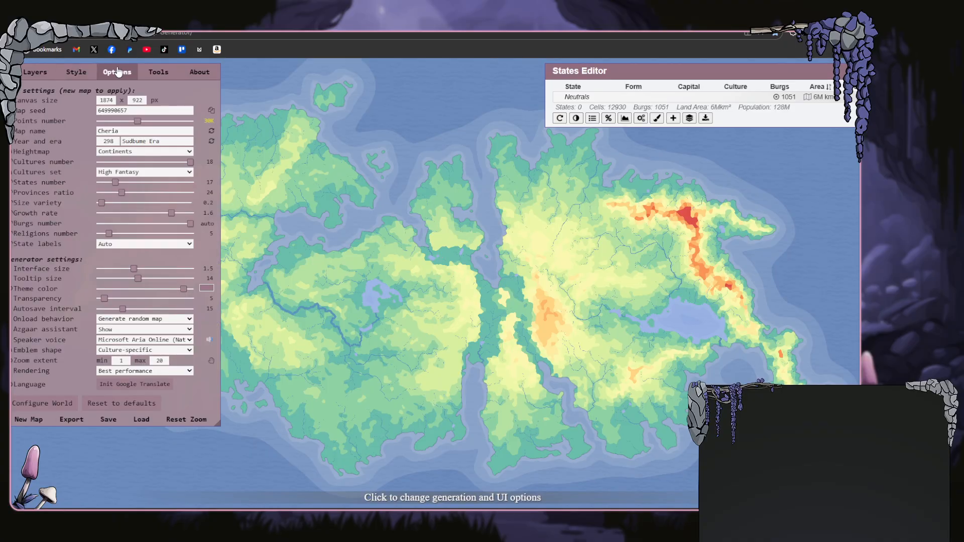
pyautogui.click(183, 152)
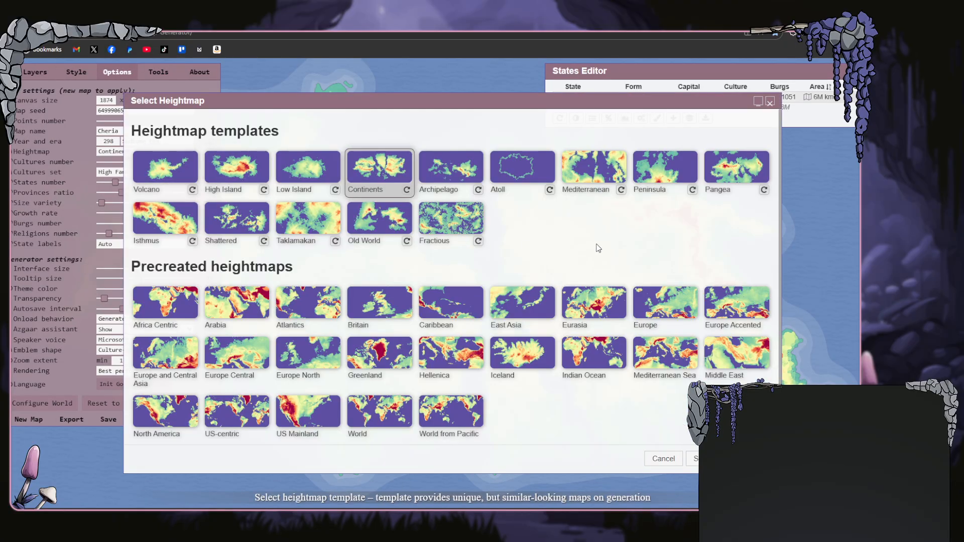
pyautogui.click(381, 225)
pyautogui.click(407, 241)
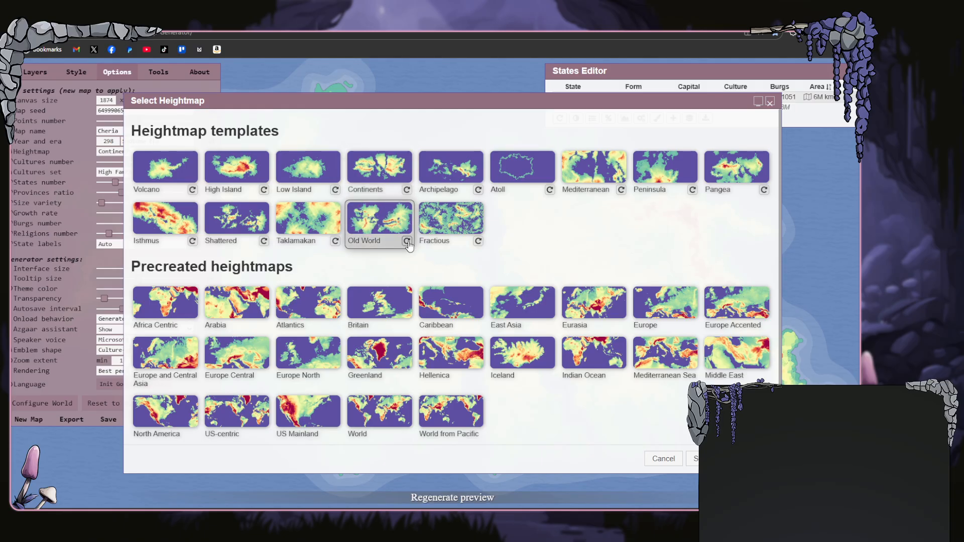
pyautogui.click(407, 244)
pyautogui.click(406, 244)
pyautogui.click(406, 245)
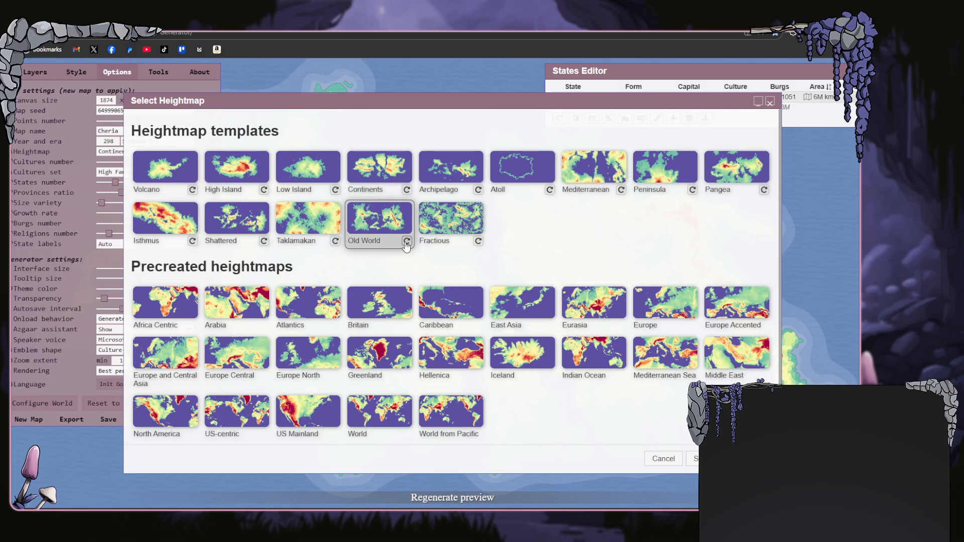
# - Regenerate the previews of the Taklamakan and Shattered heightmap templates several times to compare their landmasses
pyautogui.click(334, 242)
pyautogui.click(335, 242)
pyautogui.click(335, 242)
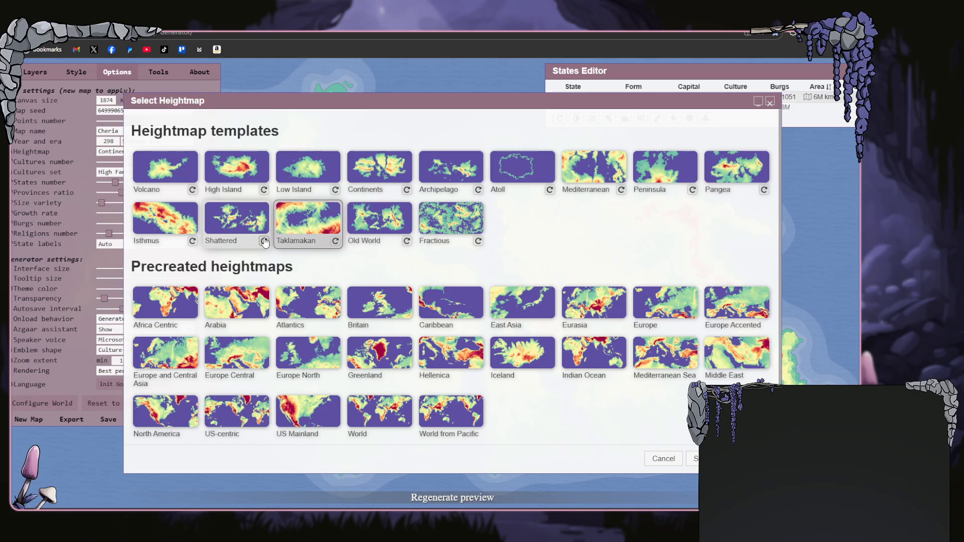
pyautogui.click(264, 241)
pyautogui.click(264, 242)
pyautogui.click(264, 242)
pyautogui.click(264, 242)
pyautogui.click(264, 242)
pyautogui.click(264, 242)
pyautogui.click(265, 242)
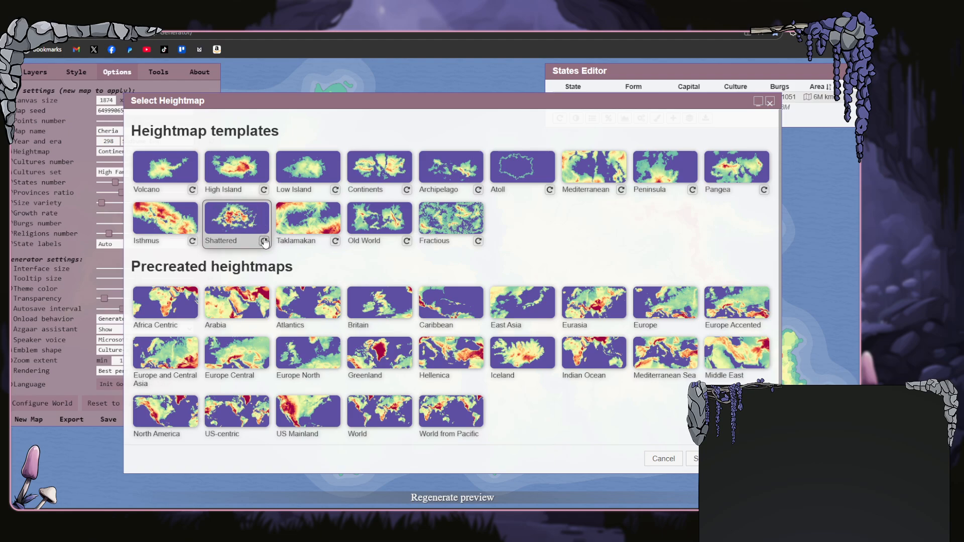
# - Regenerate the previews of the Isthmus and Continents heightmap templates
pyautogui.click(193, 241)
pyautogui.click(192, 241)
pyautogui.click(193, 242)
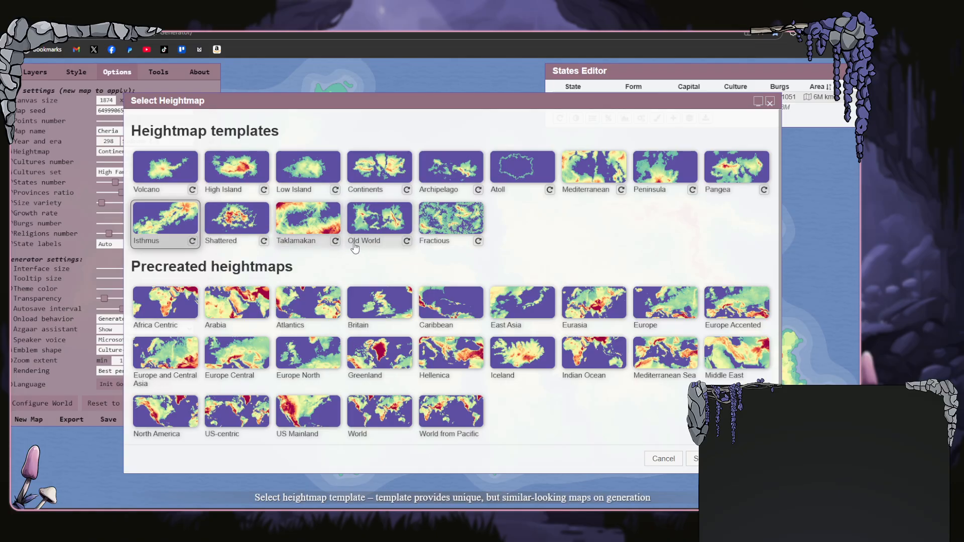
pyautogui.click(406, 191)
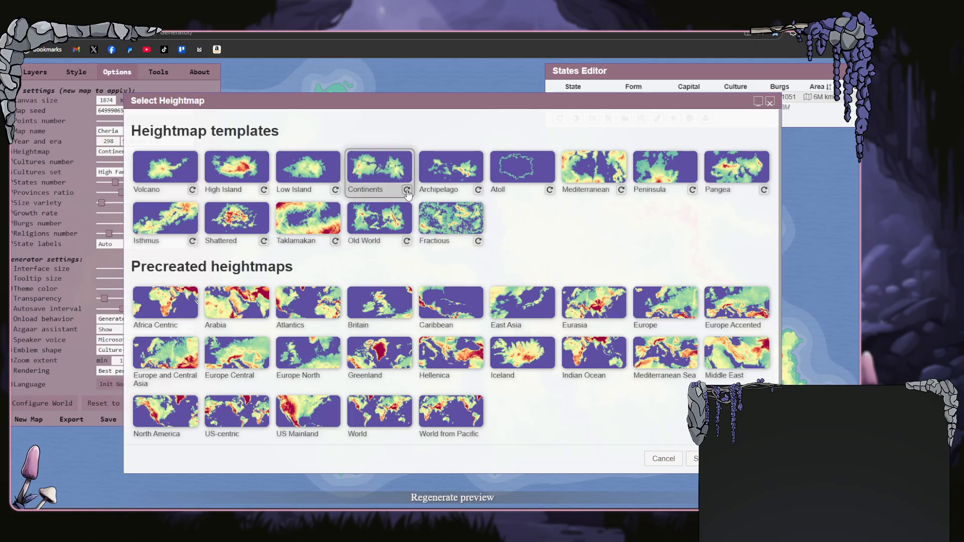
# - Regenerate the preview of the Continents heightmap template repeatedly to look at different landmass variations
pyautogui.click(407, 191)
pyautogui.click(407, 190)
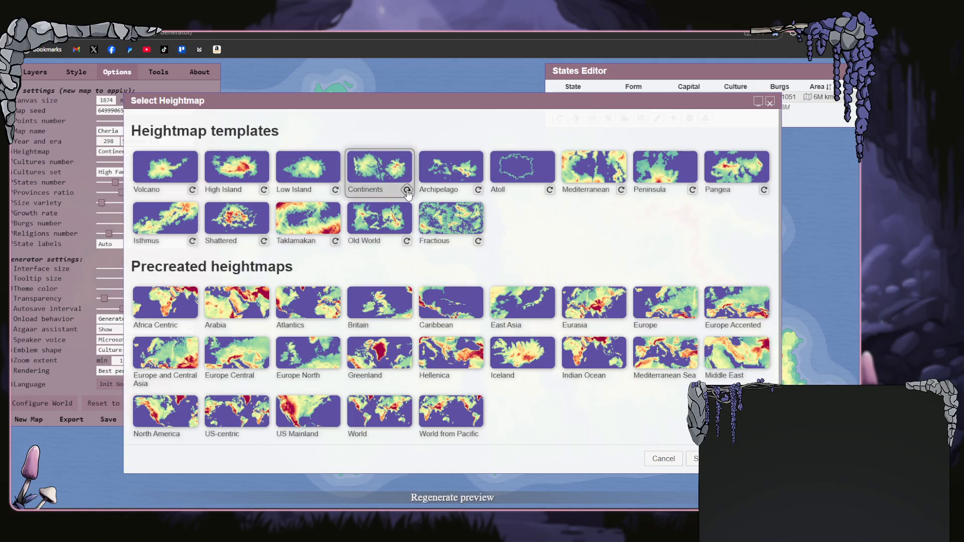
pyautogui.click(407, 190)
pyautogui.click(406, 191)
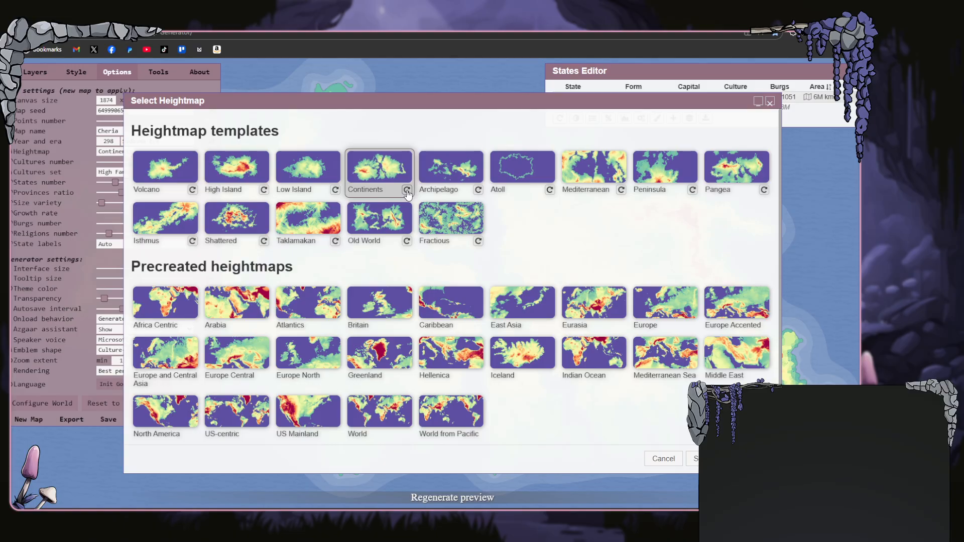
pyautogui.click(407, 191)
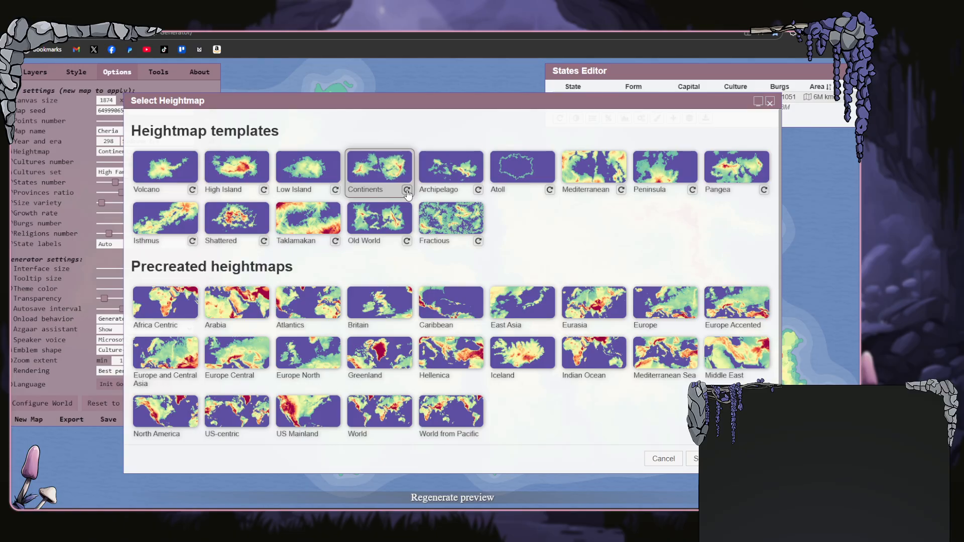
pyautogui.click(406, 190)
pyautogui.click(407, 191)
pyautogui.click(407, 191)
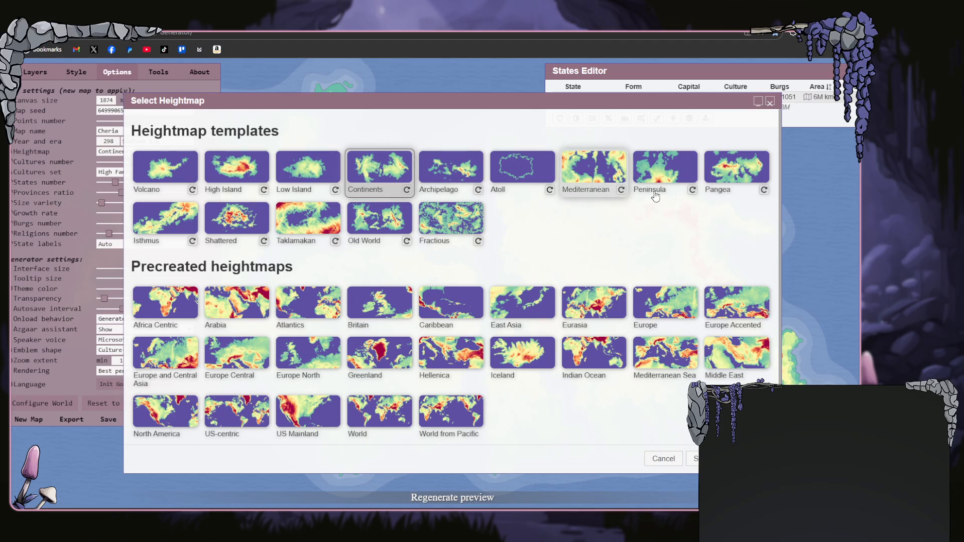
# - Regenerate the previews of the Peninsula and Pangea heightmap templates to compare their landmasses
pyautogui.click(692, 191)
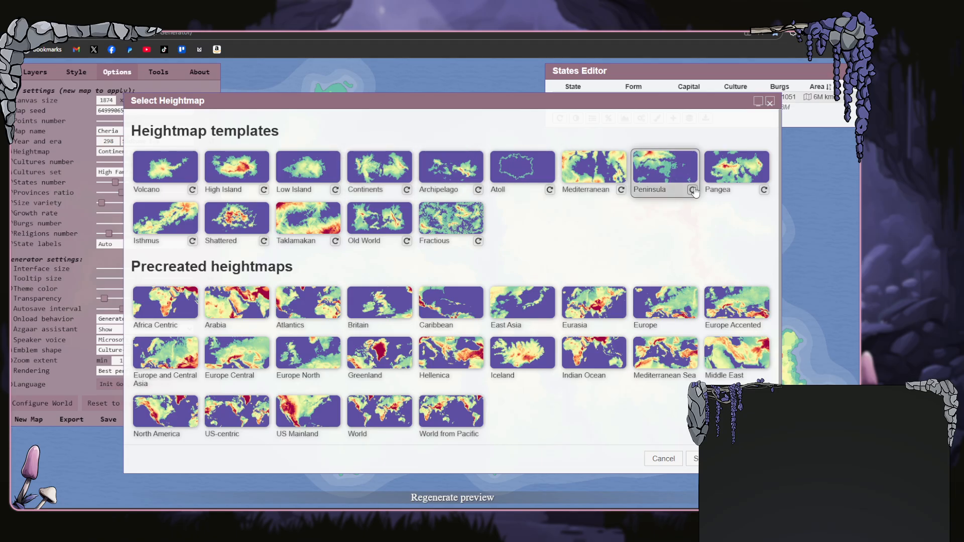
pyautogui.click(764, 191)
pyautogui.click(764, 191)
pyautogui.click(764, 190)
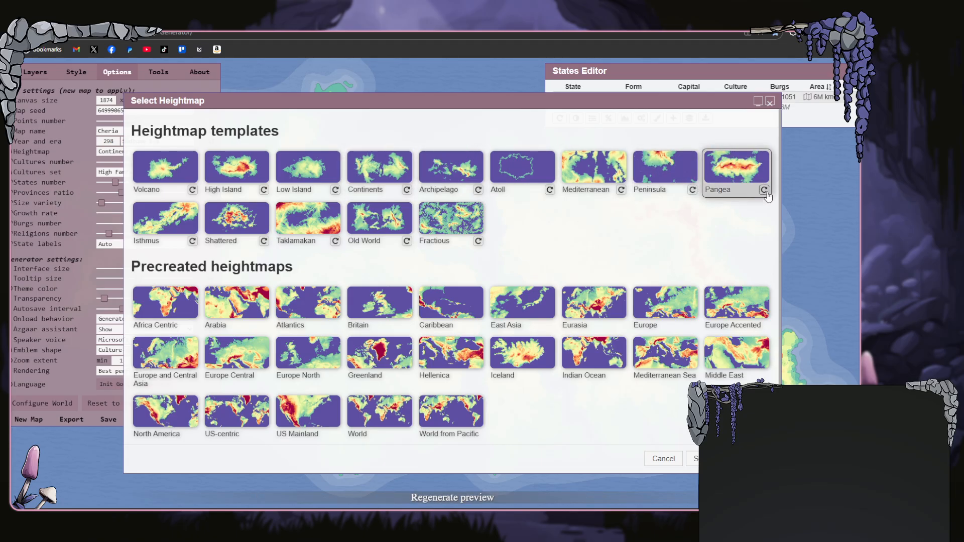
# - Regenerate the preview of the Old World heightmap template many times to look for a suitable landmass
pyautogui.click(406, 242)
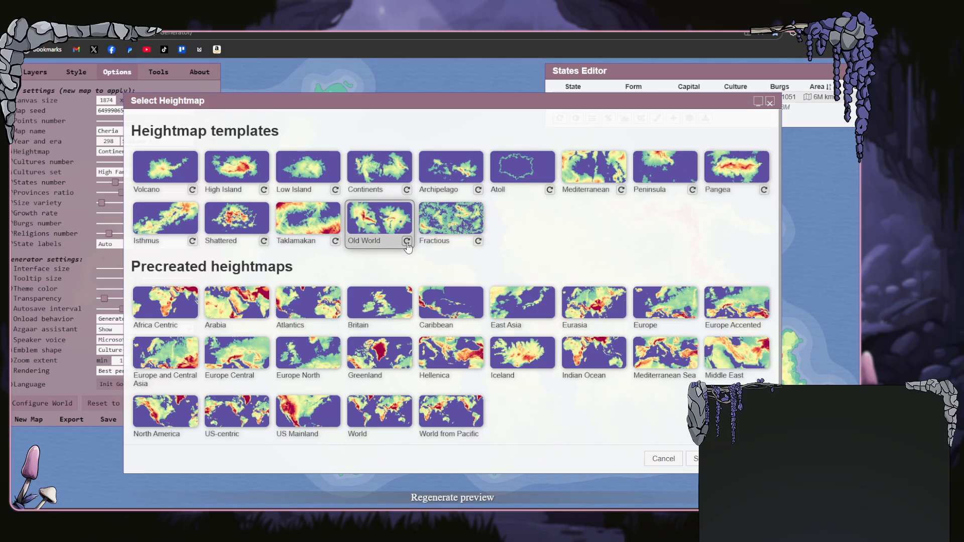
pyautogui.click(407, 242)
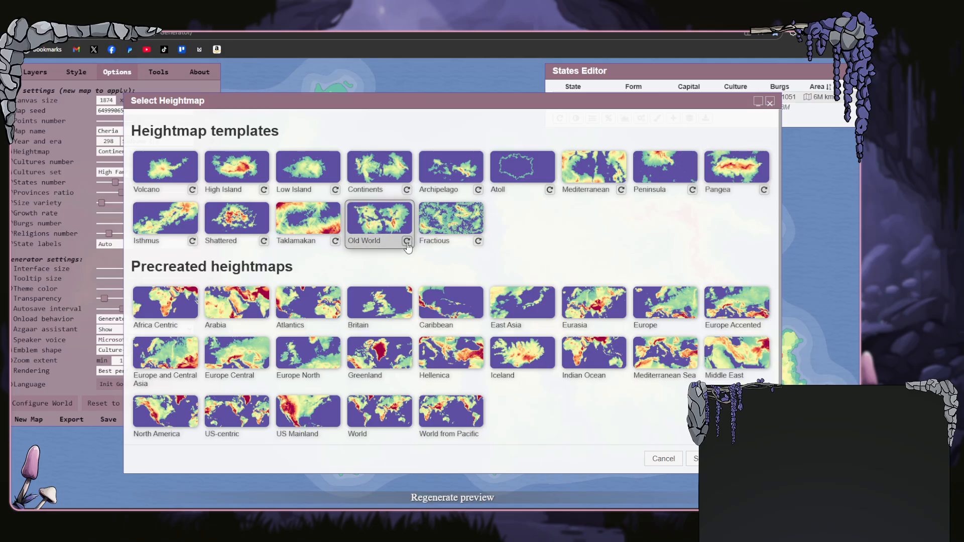
pyautogui.click(407, 242)
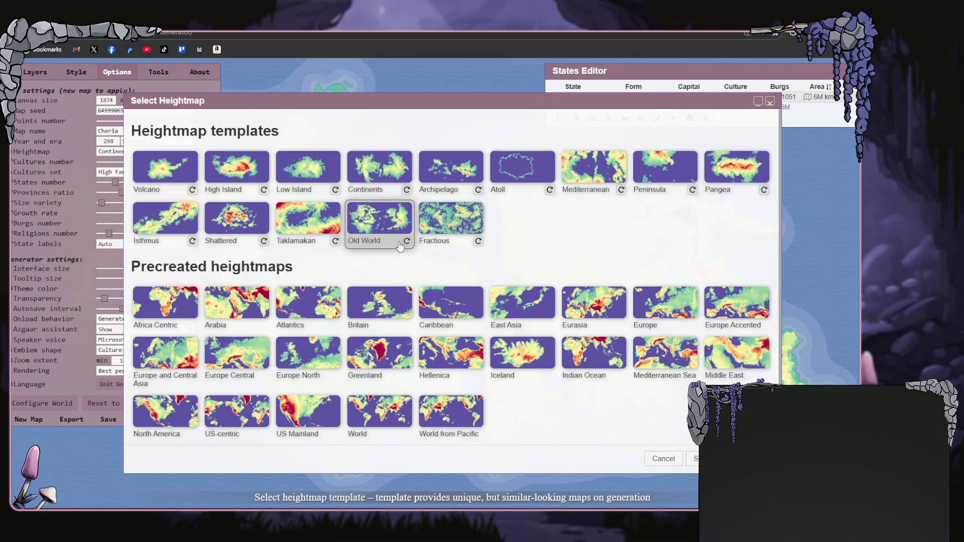
pyautogui.click(407, 242)
pyautogui.click(407, 241)
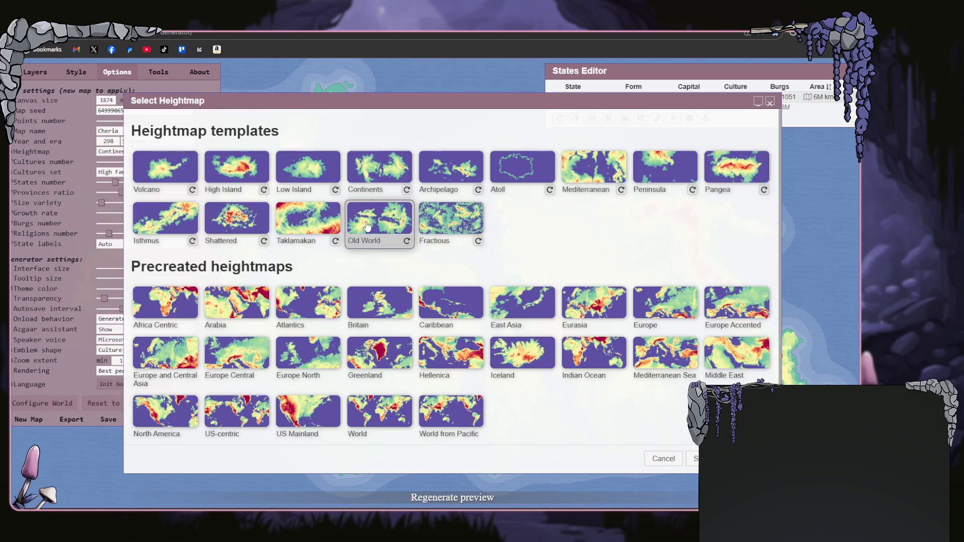
pyautogui.click(406, 242)
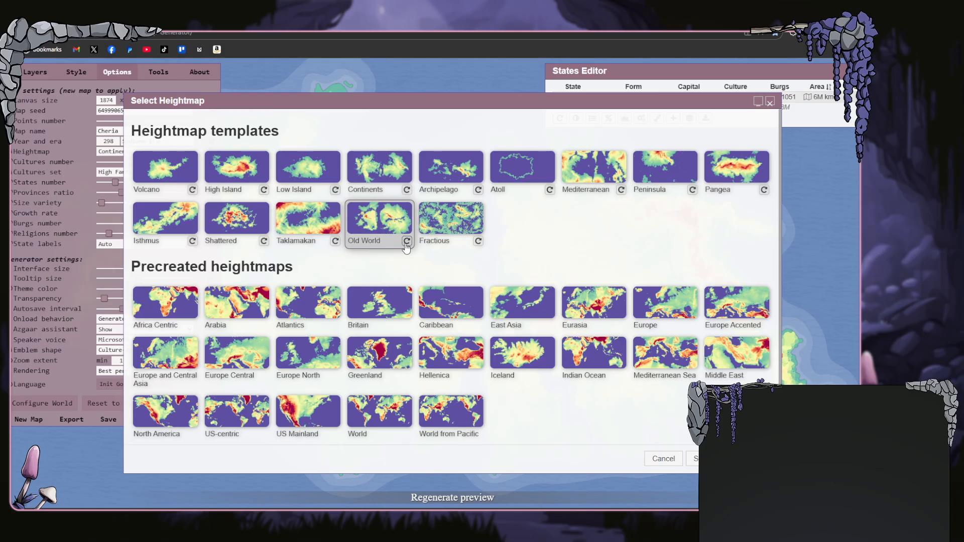
pyautogui.click(407, 242)
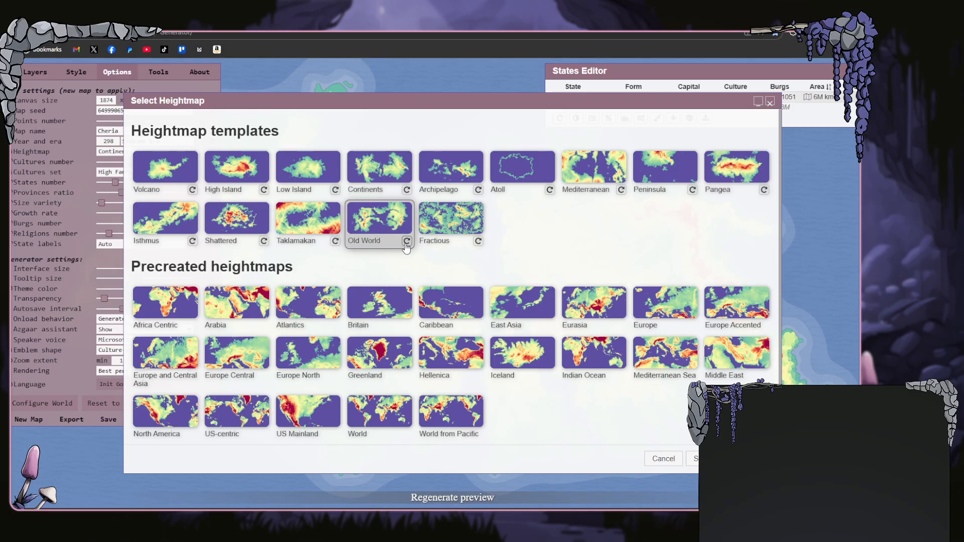
pyautogui.click(406, 242)
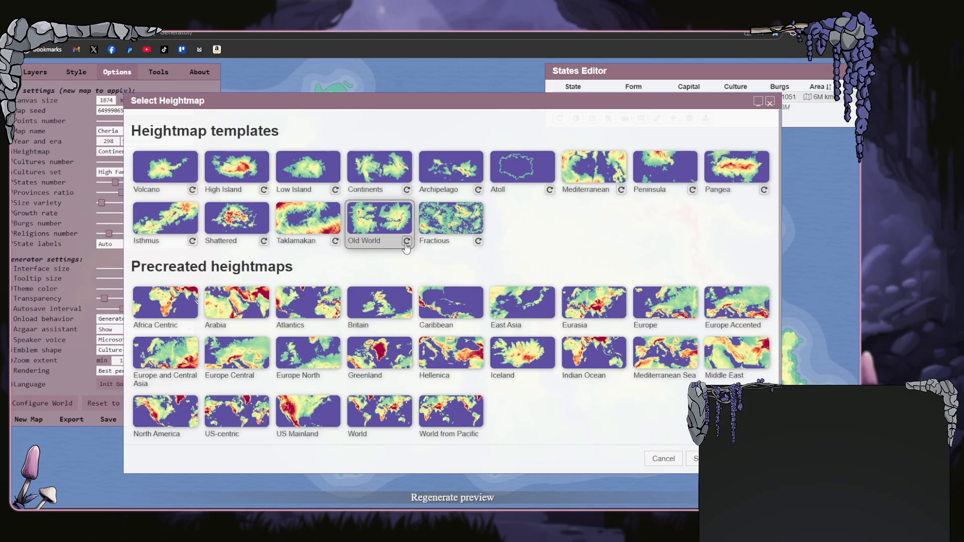
pyautogui.click(407, 241)
pyautogui.click(407, 241)
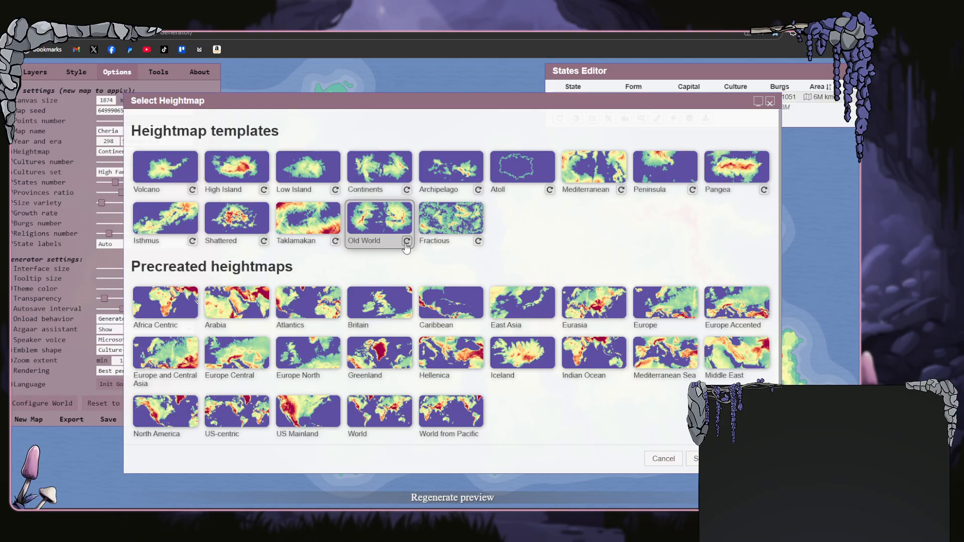
pyautogui.click(406, 242)
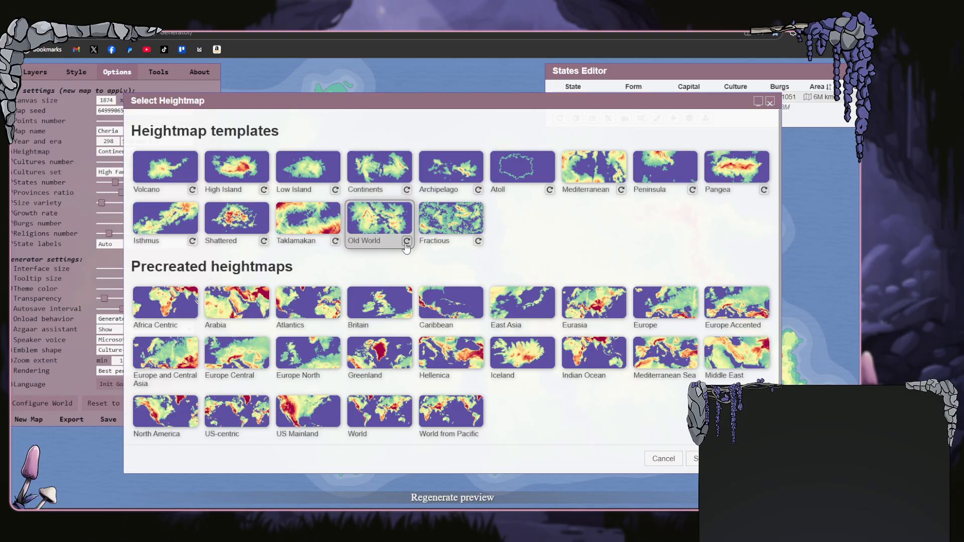
pyautogui.click(407, 242)
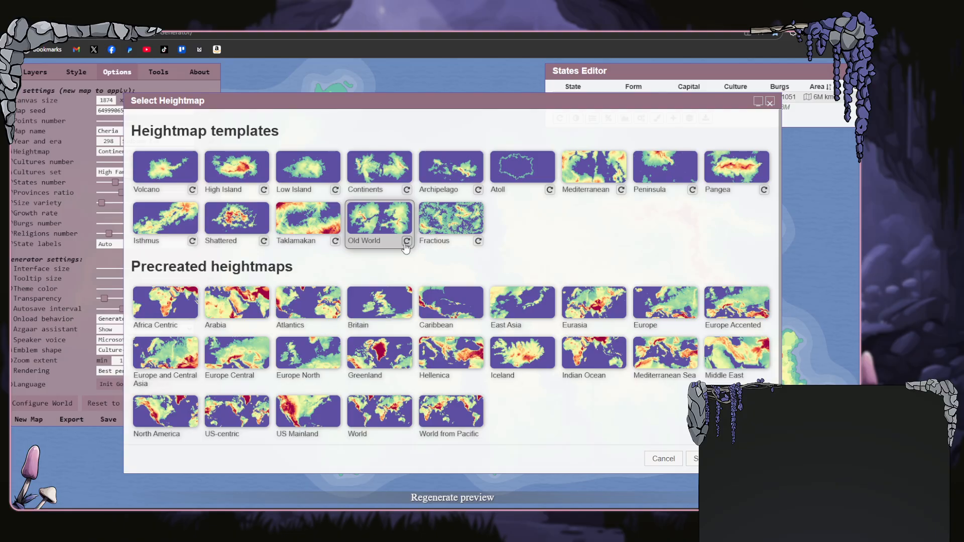
pyautogui.click(406, 242)
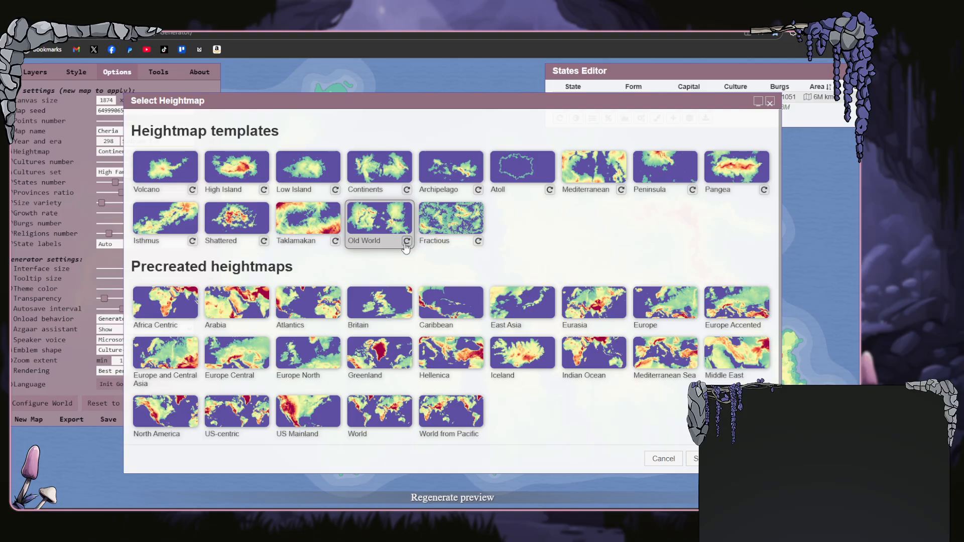
pyautogui.click(406, 241)
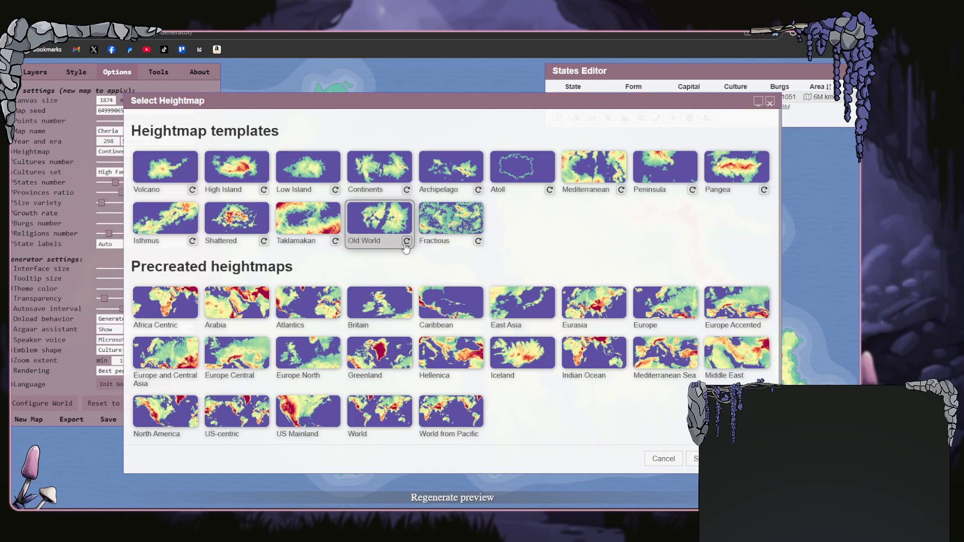
pyautogui.click(406, 241)
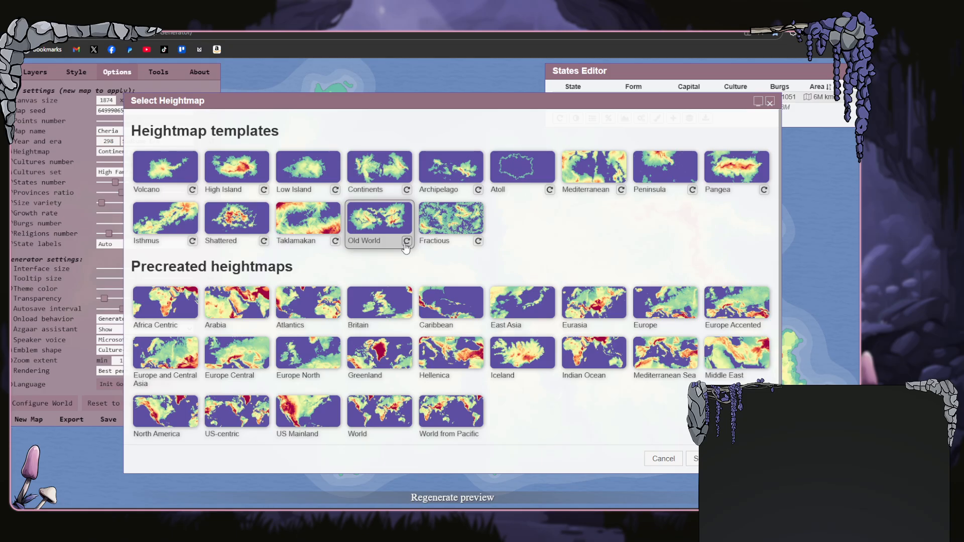
# - Regenerate the Continents preview twice and the Old World preview once to compare the two templates
pyautogui.click(407, 190)
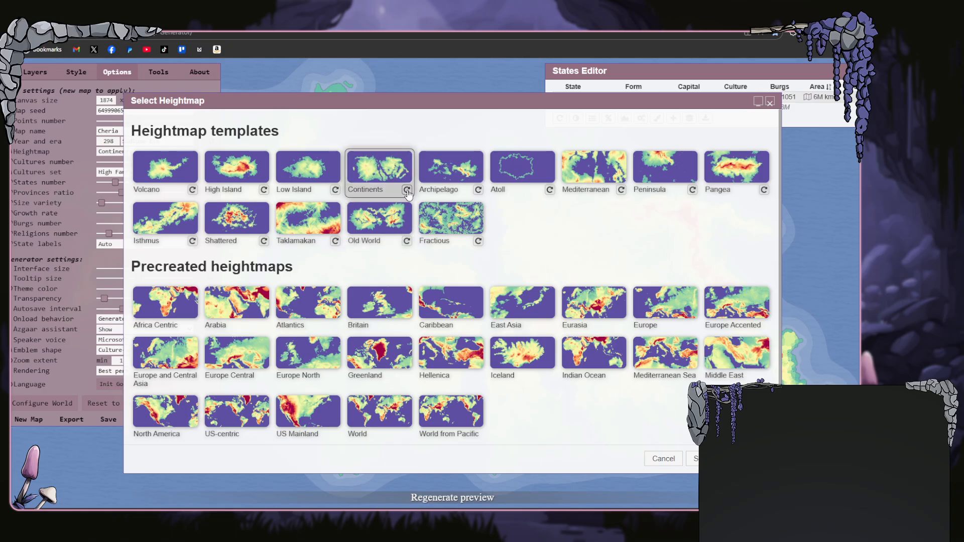
pyautogui.click(407, 190)
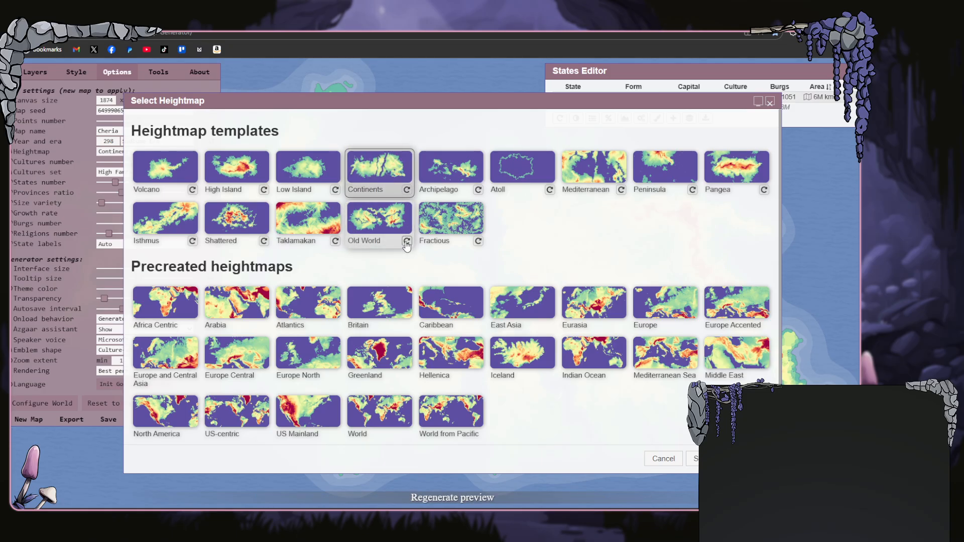
pyautogui.click(407, 242)
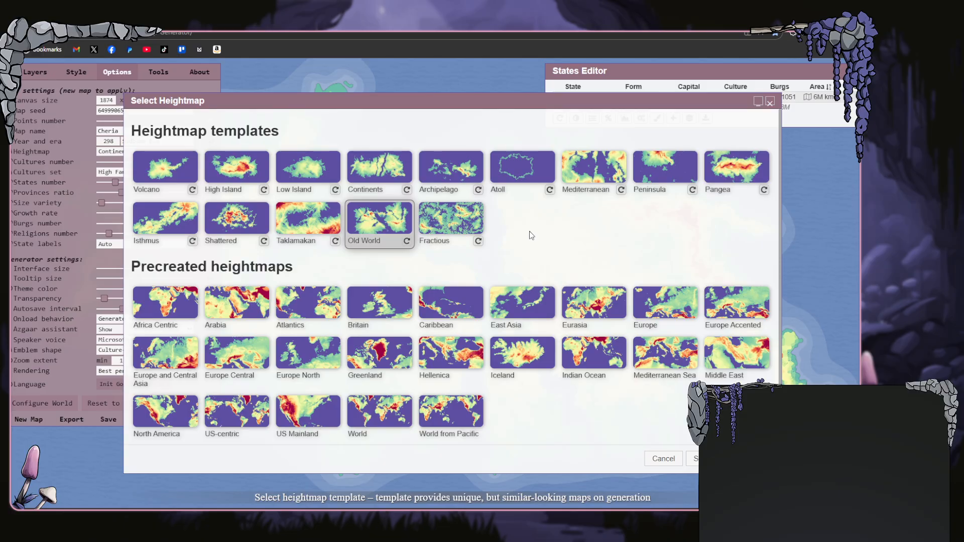
# - Cycle through further preview variations of the Continents heightmap template
pyautogui.click(407, 190)
pyautogui.click(407, 192)
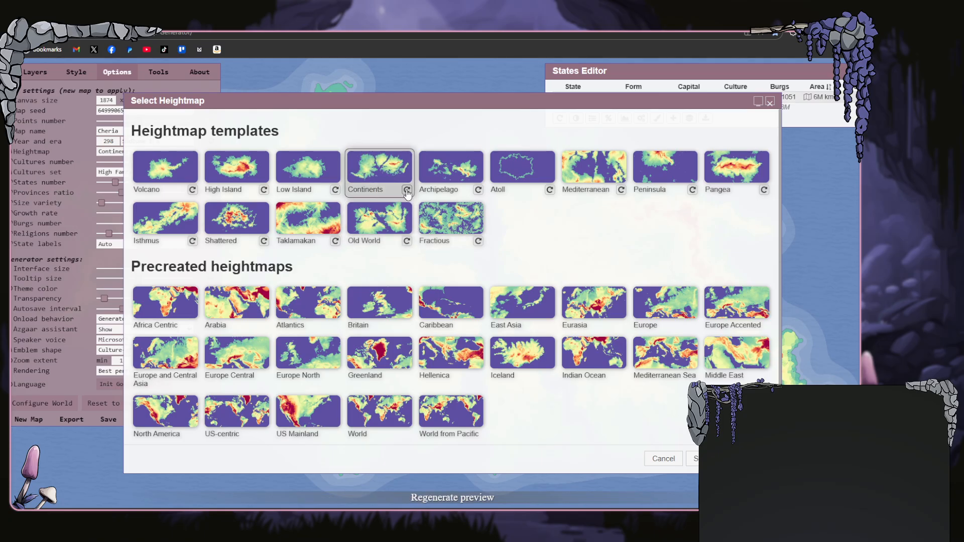
pyautogui.click(407, 190)
pyautogui.click(407, 190)
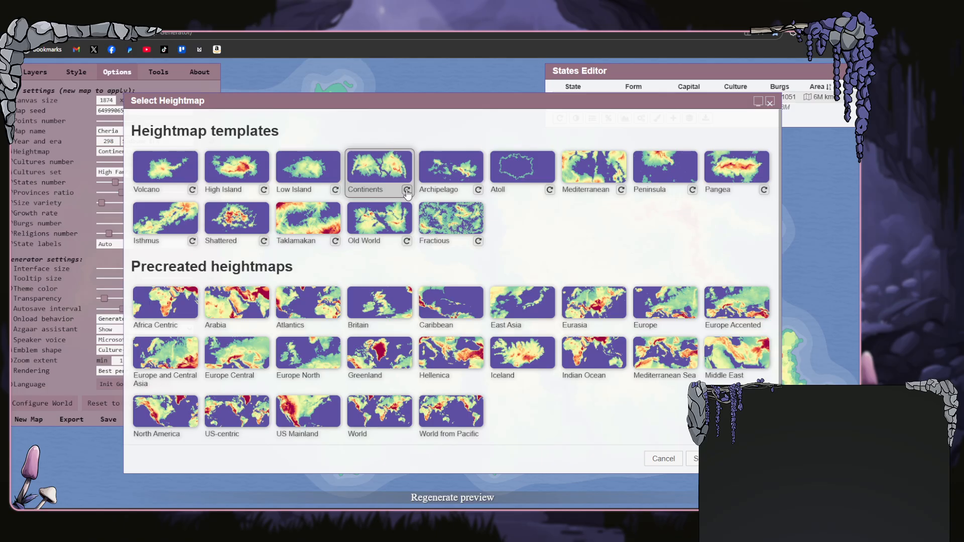
pyautogui.click(407, 191)
pyautogui.click(406, 191)
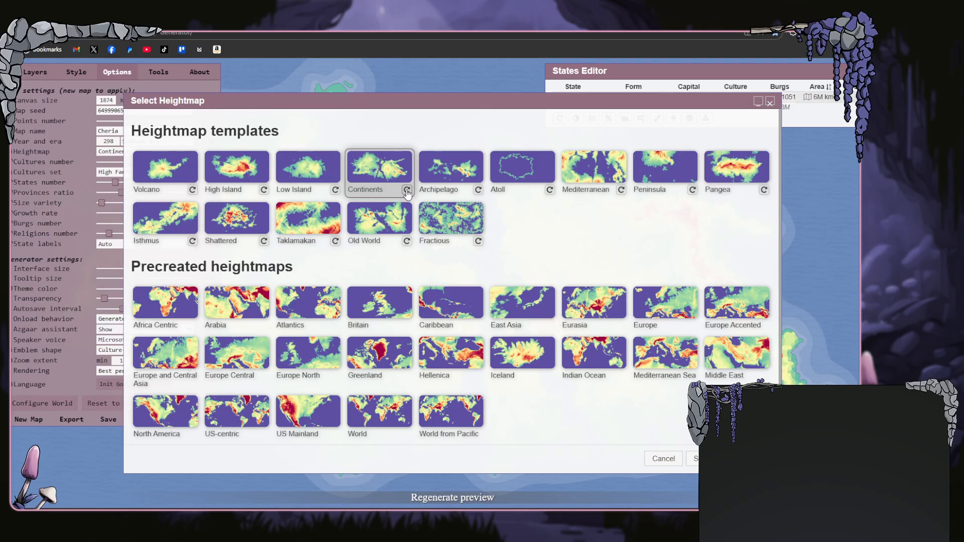
pyautogui.click(406, 191)
pyautogui.click(406, 189)
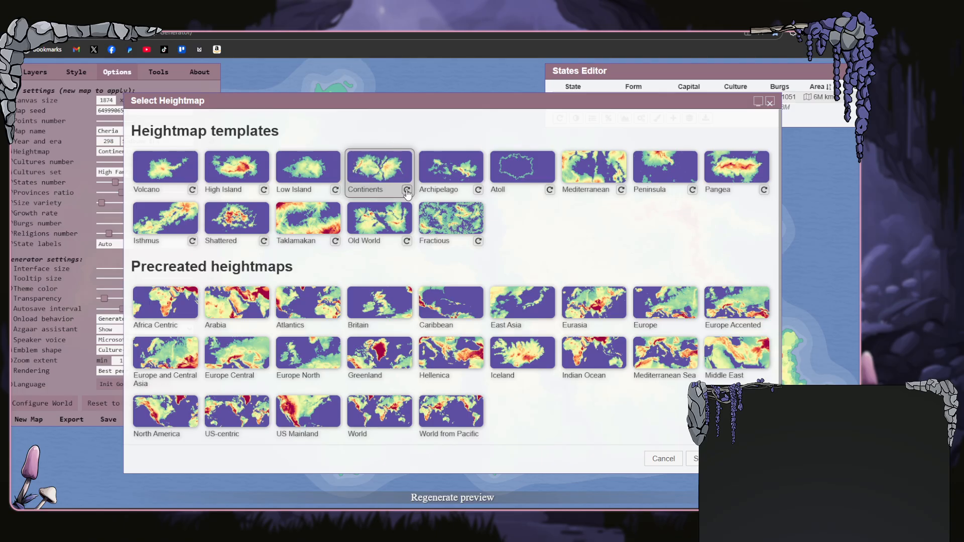
# - Regenerate the Old World preview and generate a new map from that template
pyautogui.click(407, 241)
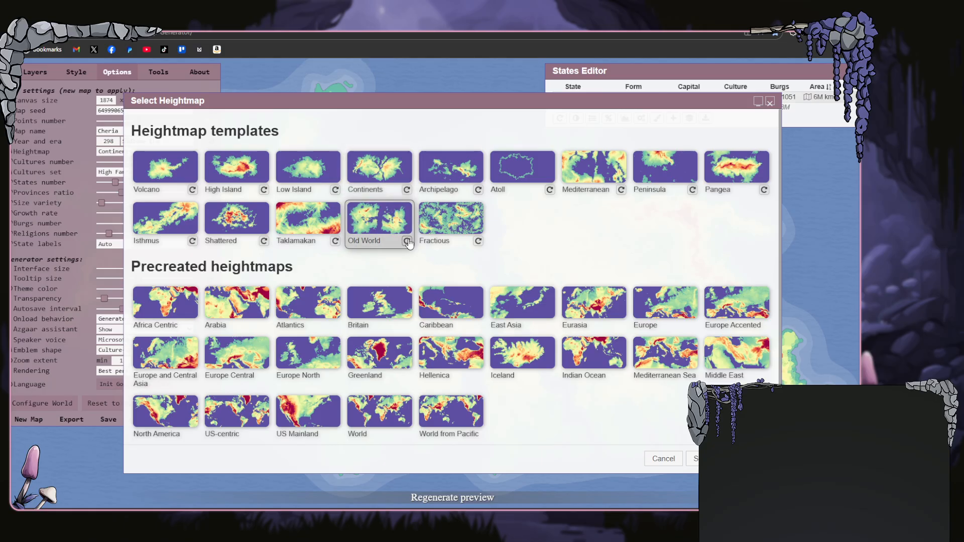
pyautogui.click(407, 241)
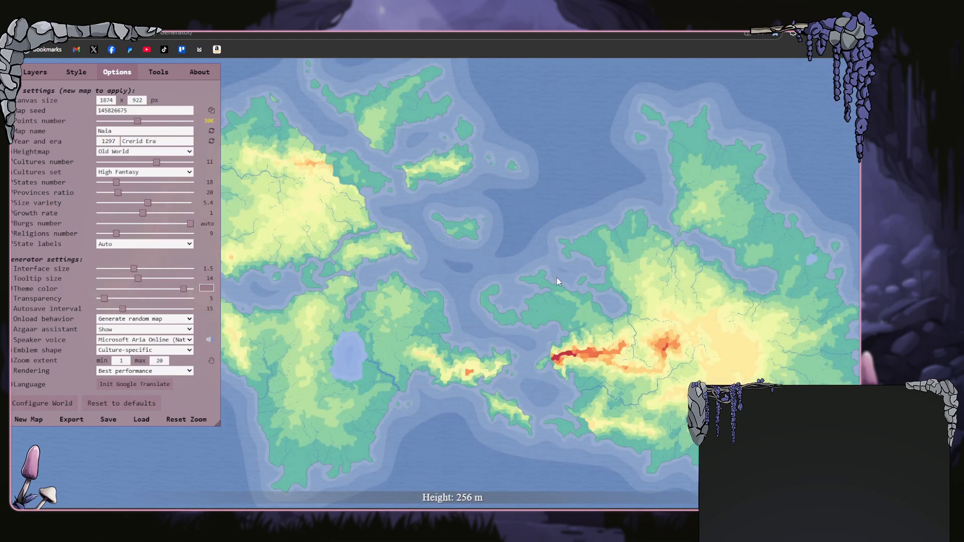
# - View the full map without the side menu, and open the heightmap for editing in Risk mode
pyautogui.moveTo(217, 423)
pyautogui.mouseDown()
pyautogui.moveTo(167, 387)
pyautogui.moveTo(249, 445)
pyautogui.moveTo(235, 444)
pyautogui.moveTo(224, 424)
pyautogui.mouseUp()
pyautogui.click(15, 72)
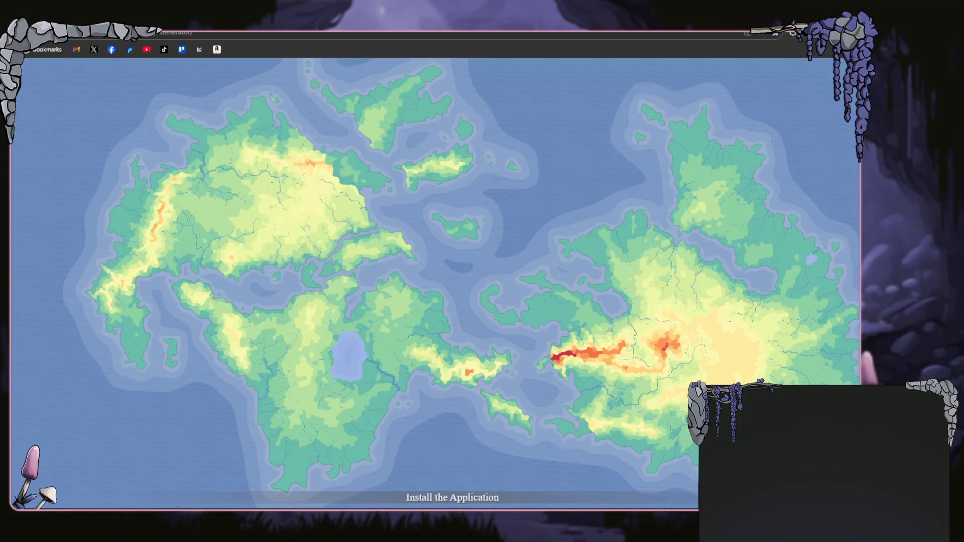
pyautogui.click(26, 75)
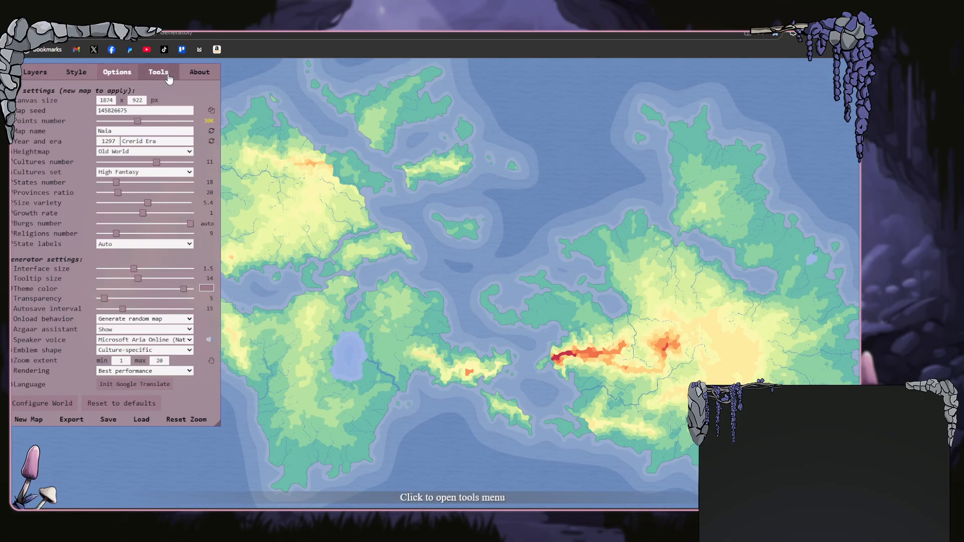
pyautogui.click(168, 77)
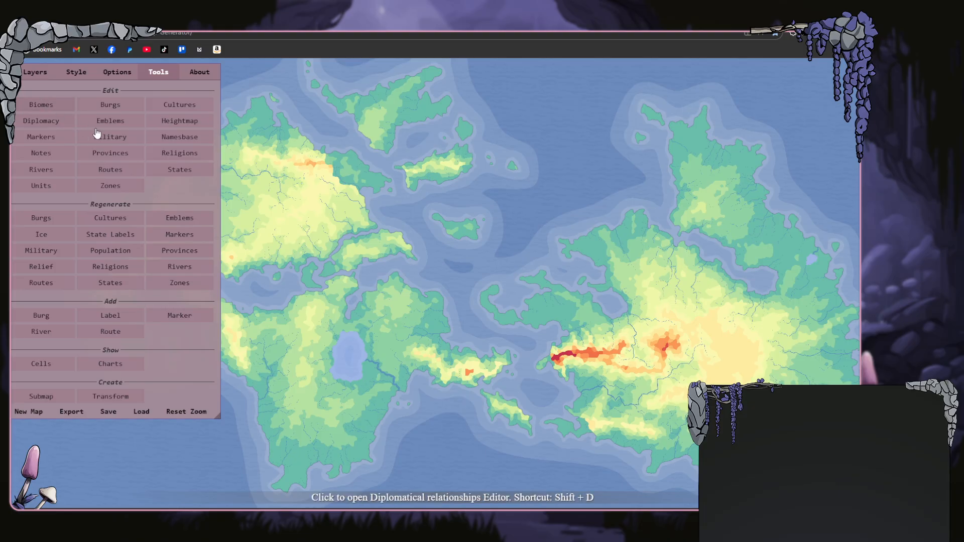
pyautogui.click(158, 122)
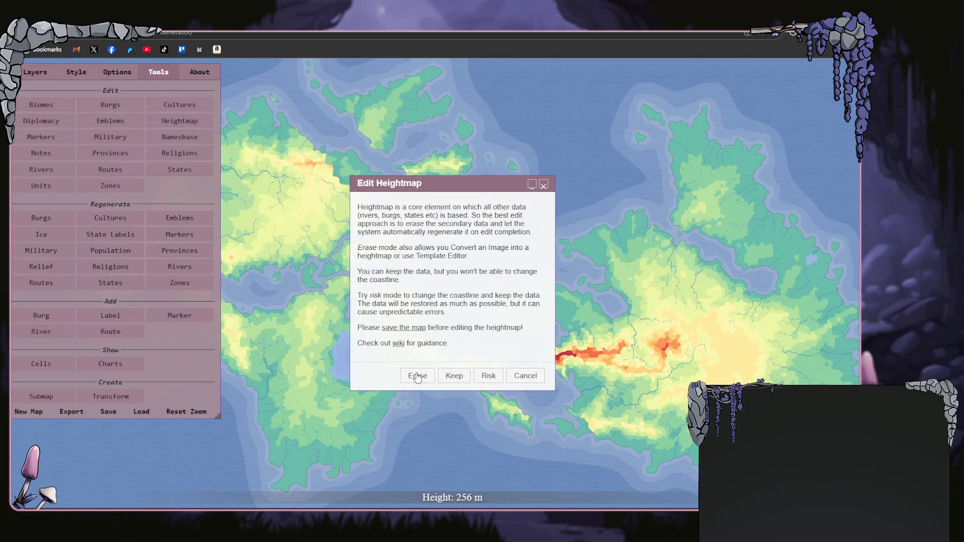
pyautogui.click(487, 378)
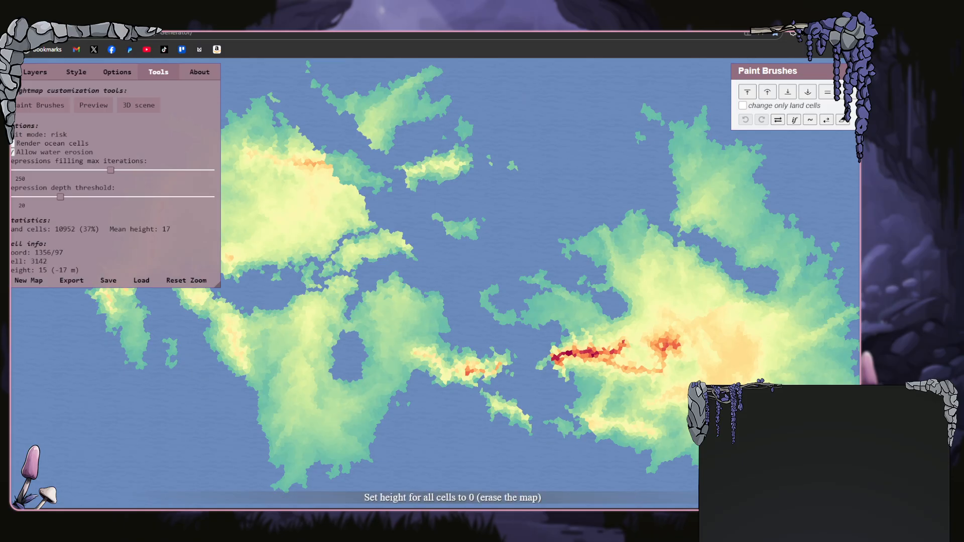
# - Disrupt the heights of the whole map several times to roughen the coastlines and terrain
pyautogui.click(828, 120)
pyautogui.click(827, 120)
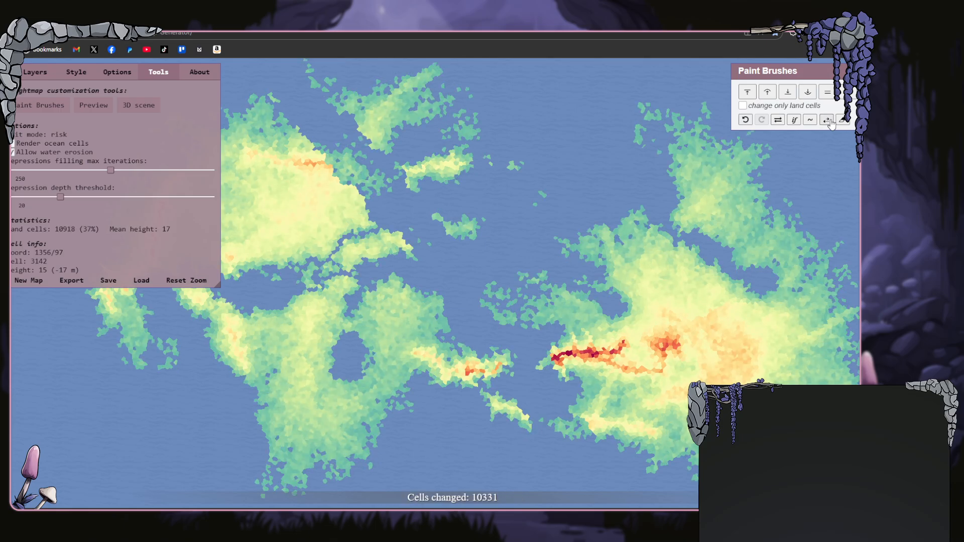
pyautogui.click(827, 120)
pyautogui.click(827, 120)
pyautogui.click(828, 120)
pyautogui.click(828, 121)
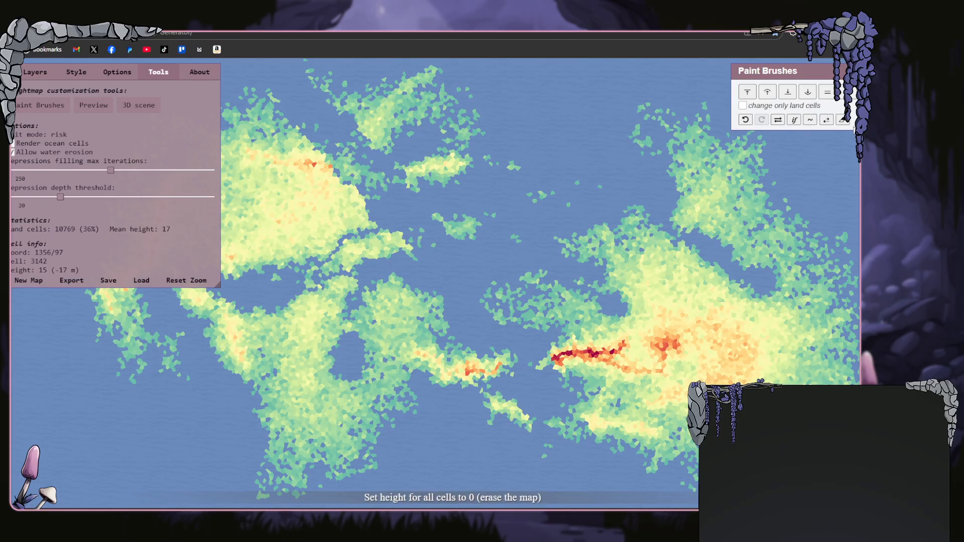
pyautogui.click(850, 100)
pyautogui.moveTo(827, 107); pyautogui.dragTo(778, 111)
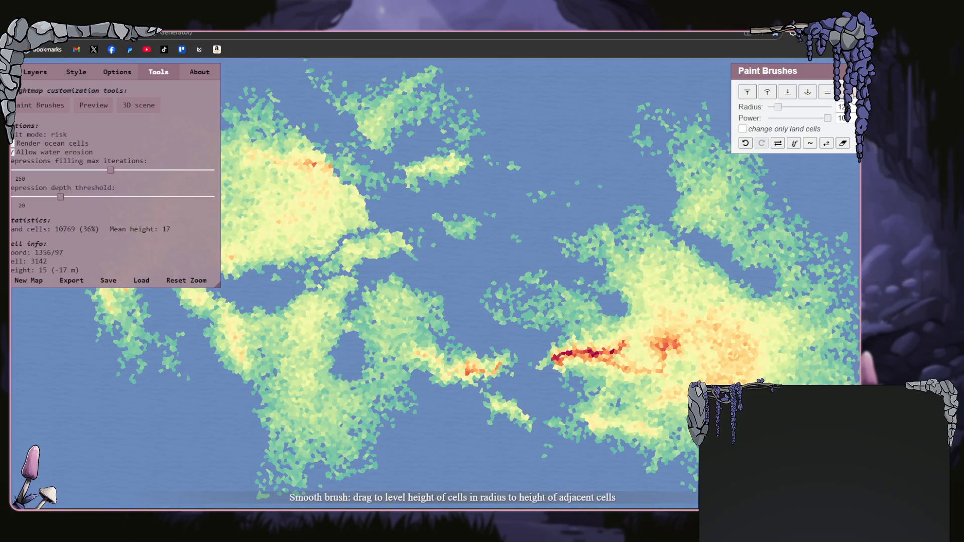
pyautogui.click(842, 99)
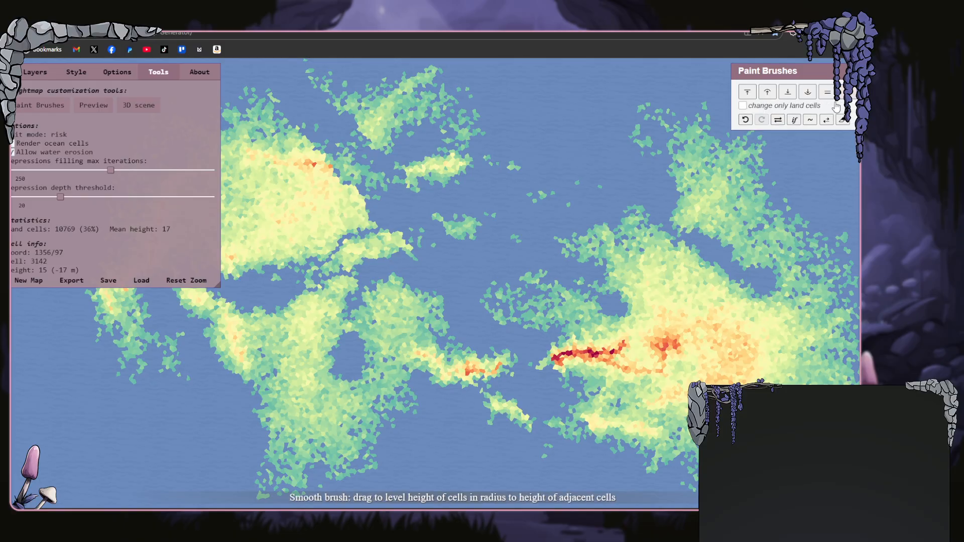
# - Undo the last few height disruptions and smooth all heights of the map a bit
pyautogui.click(745, 120)
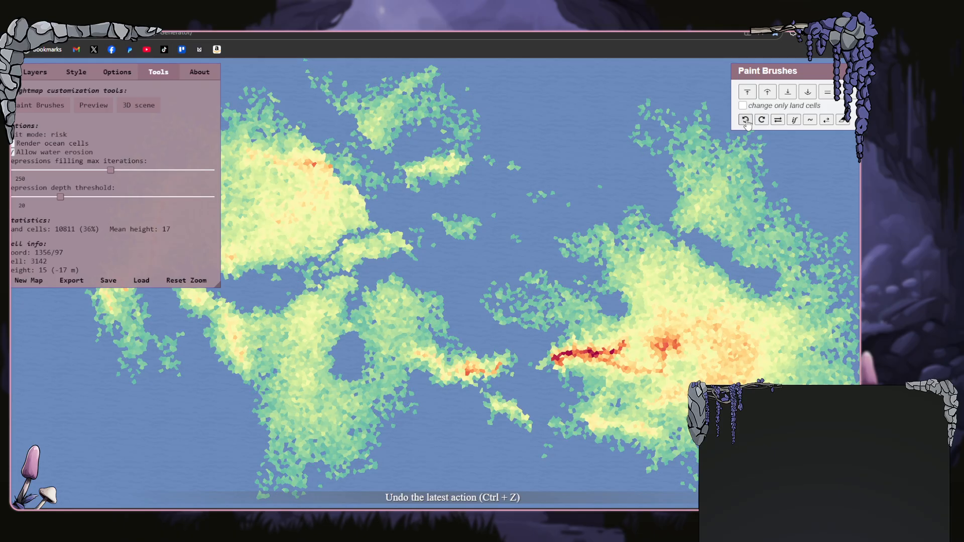
pyautogui.click(746, 120)
pyautogui.click(746, 121)
pyautogui.click(745, 120)
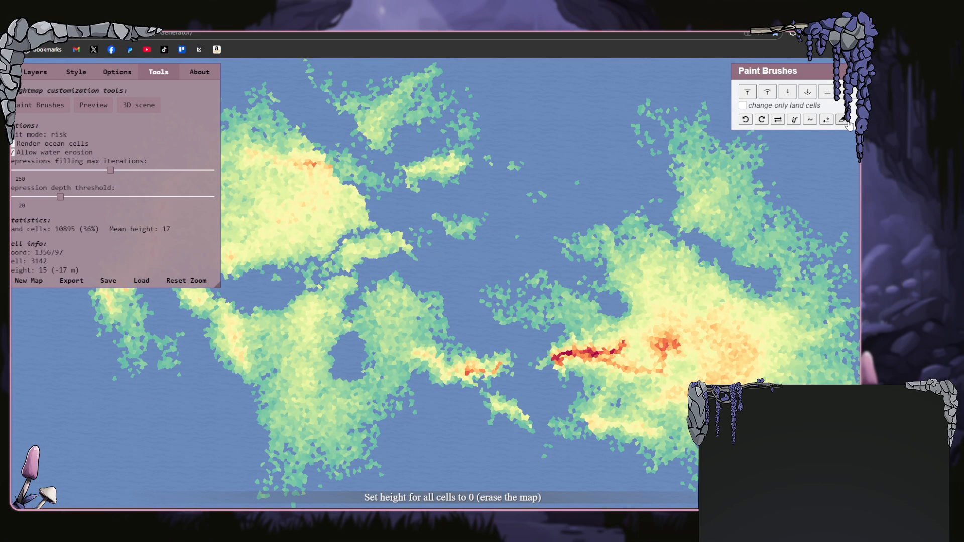
pyautogui.click(812, 123)
pyautogui.click(812, 123)
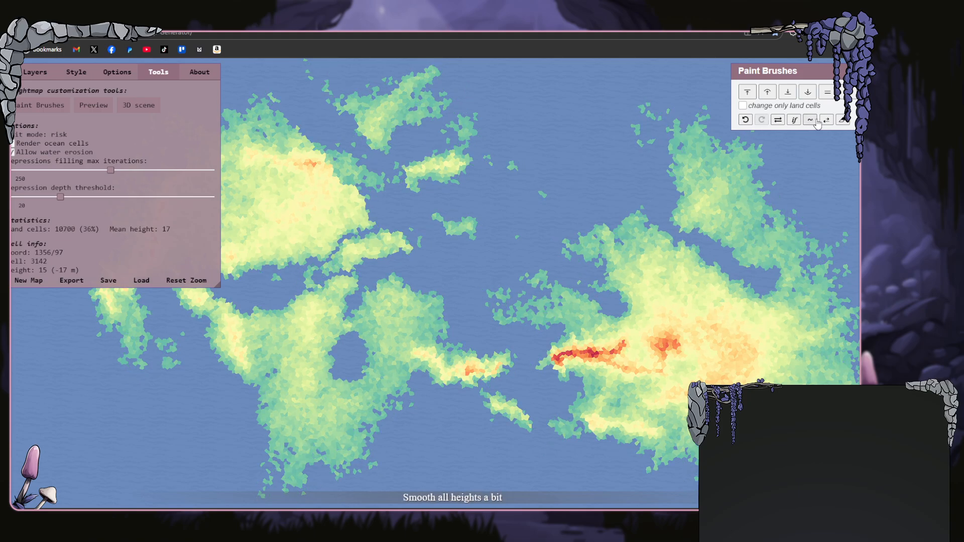
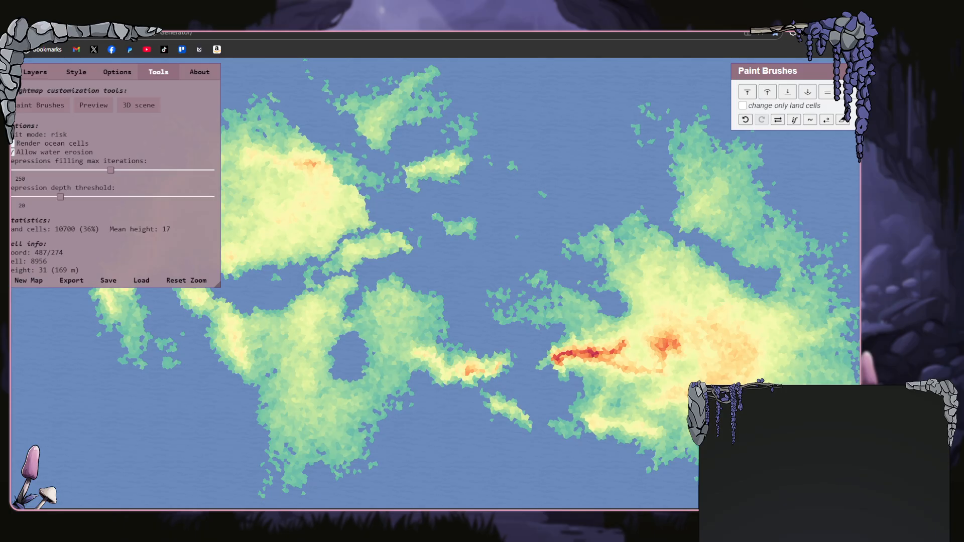
# - Hide the side menu, inspect the small islands east of the western continent up close, and finalize the heightmap customization
pyautogui.click(12, 72)
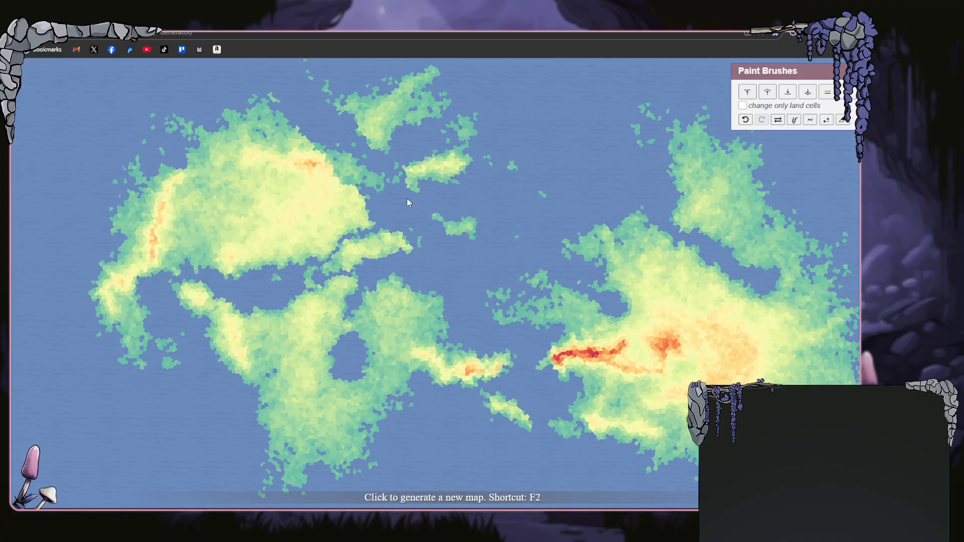
pyautogui.scroll(2, 409, 233)
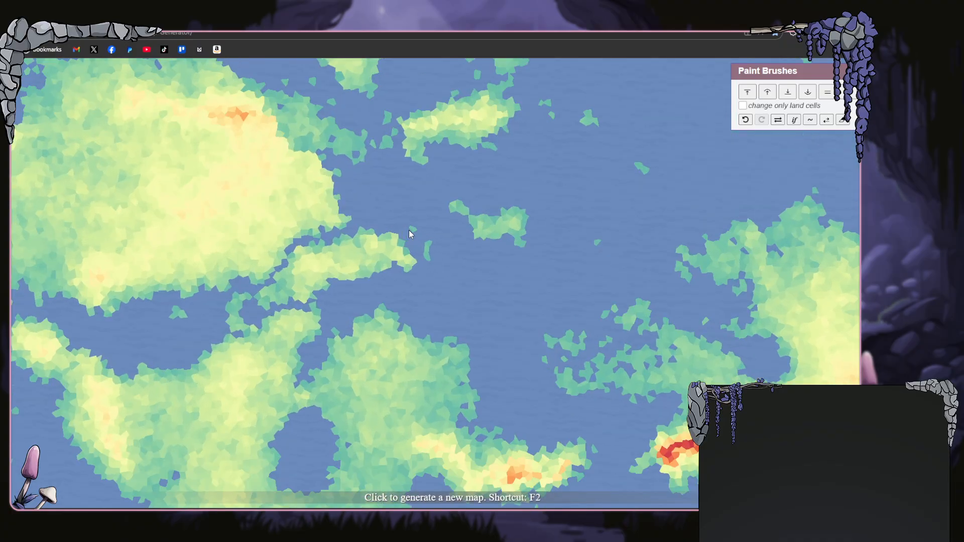
pyautogui.scroll(4, 409, 233)
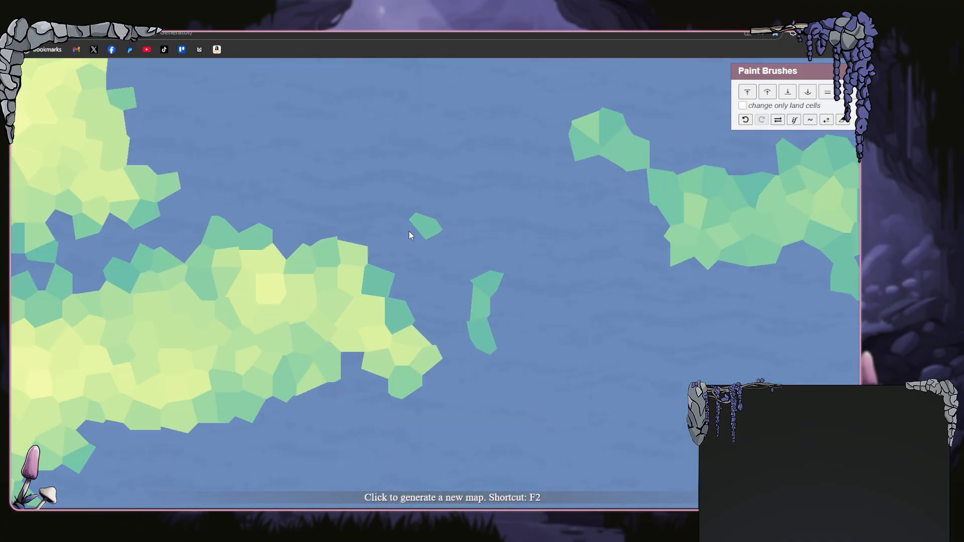
pyautogui.scroll(-5, 409, 234)
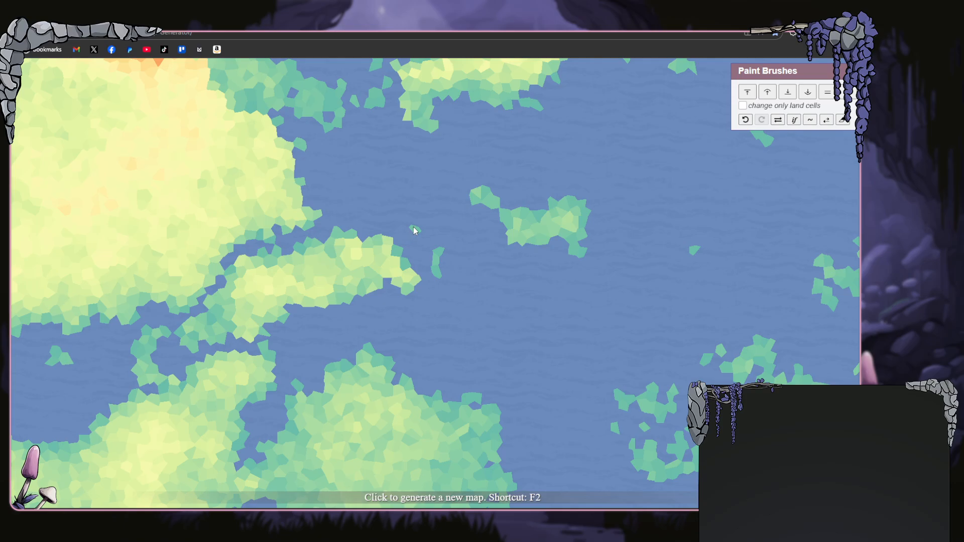
pyautogui.scroll(-4, 415, 231)
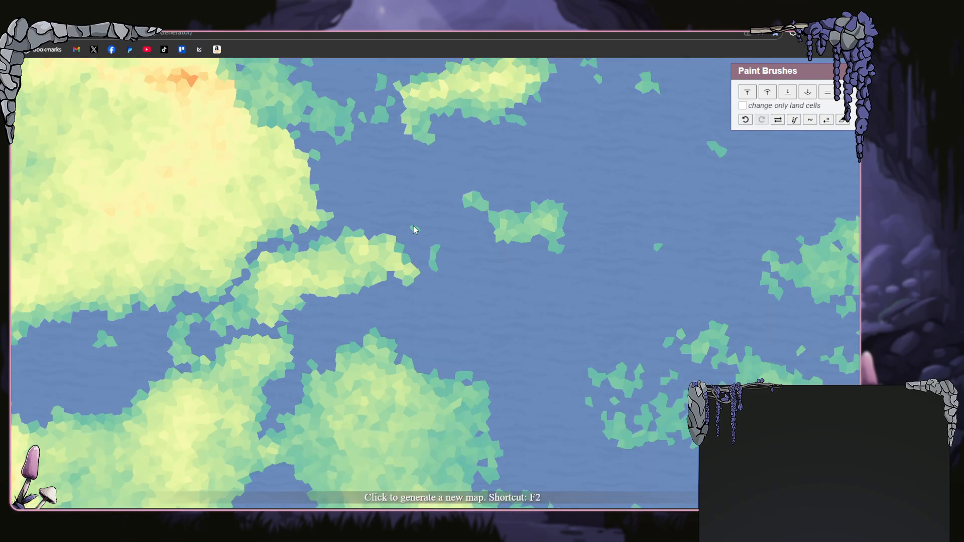
pyautogui.press('F2')
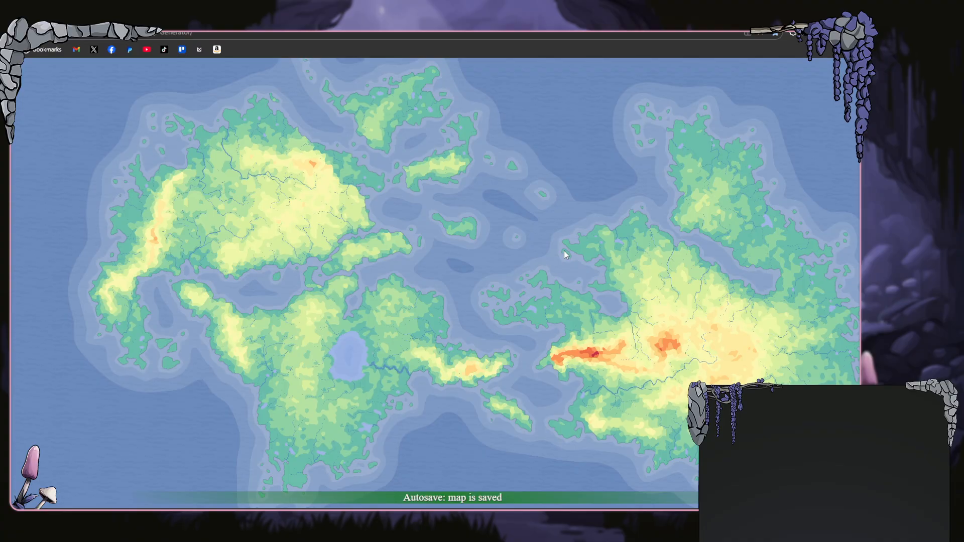
# - Generate new maps from the same template until one shows large western and eastern landmasses with scattered islands between them
pyautogui.press('F2')
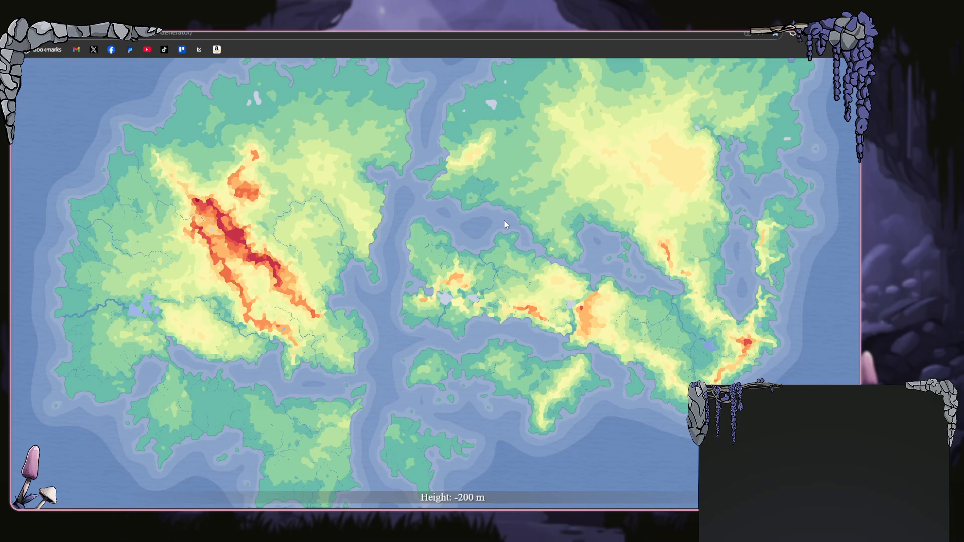
pyautogui.press('F2')
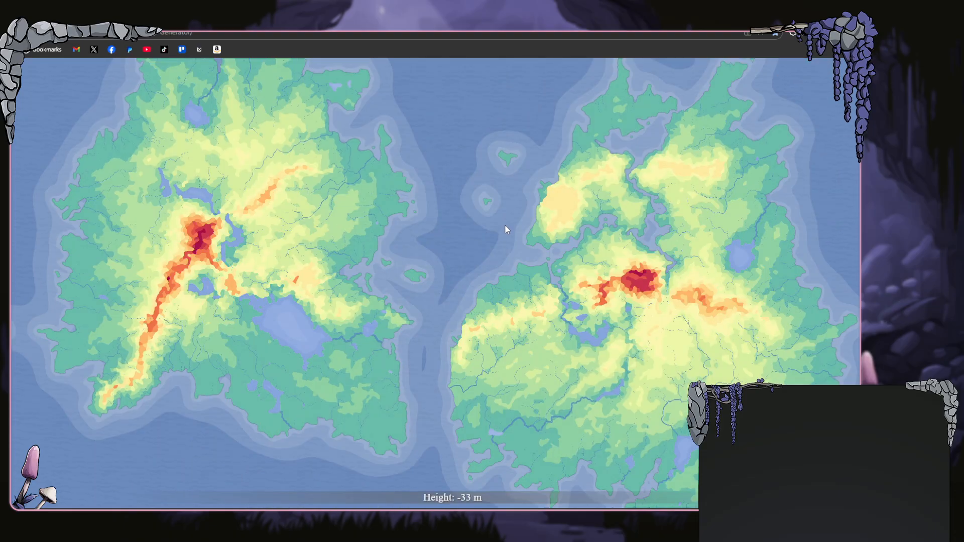
pyautogui.press('F2')
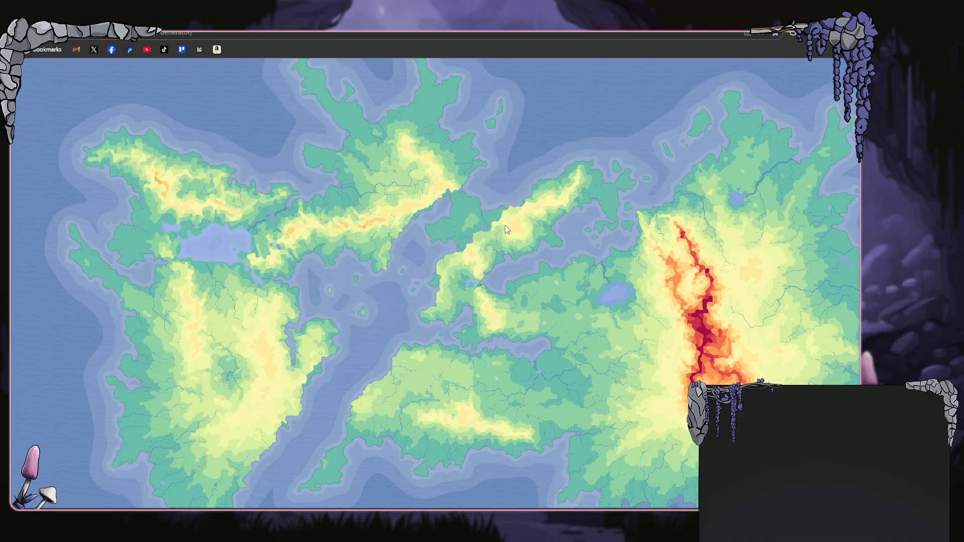
pyautogui.press('F2')
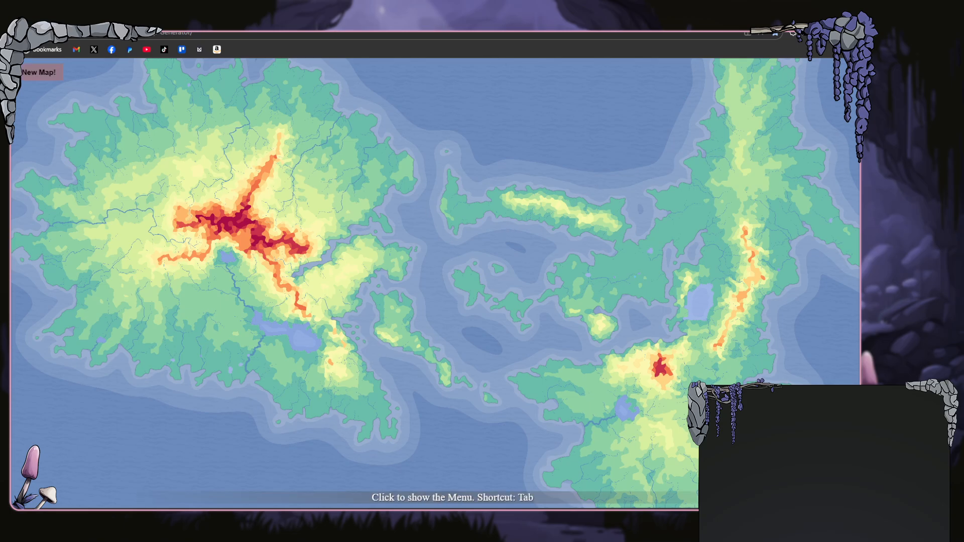
# - Open the new map's heightmap for editing in Risk mode and hide the side menu
pyautogui.click(15, 73)
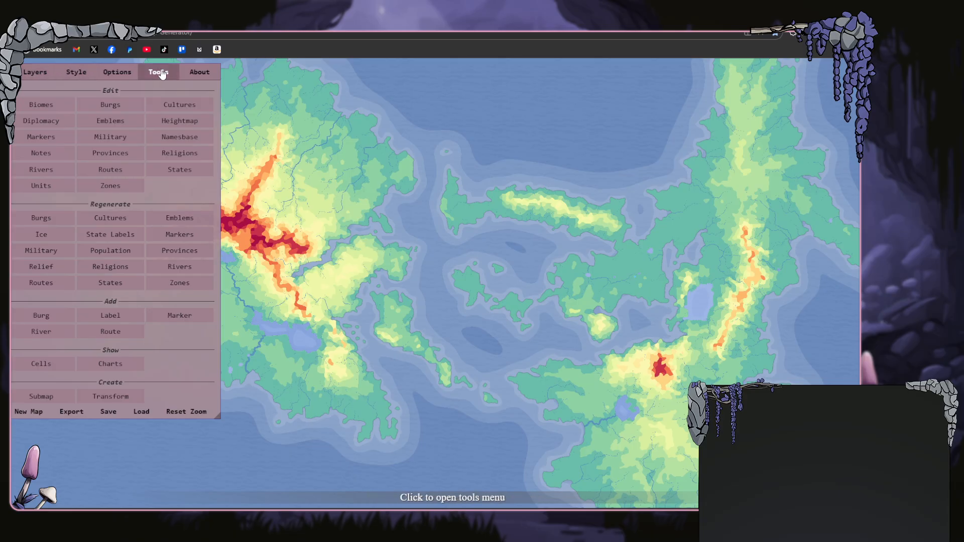
pyautogui.click(173, 121)
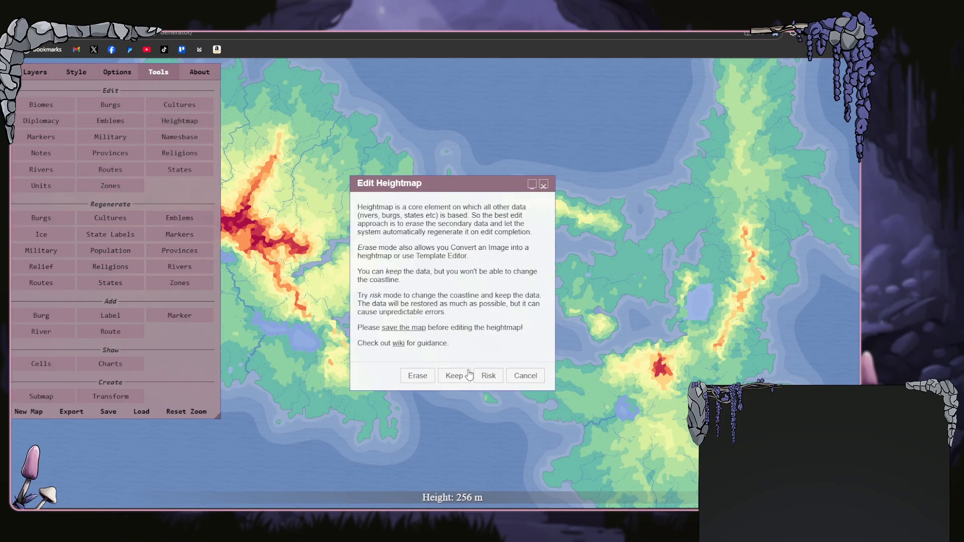
pyautogui.click(487, 377)
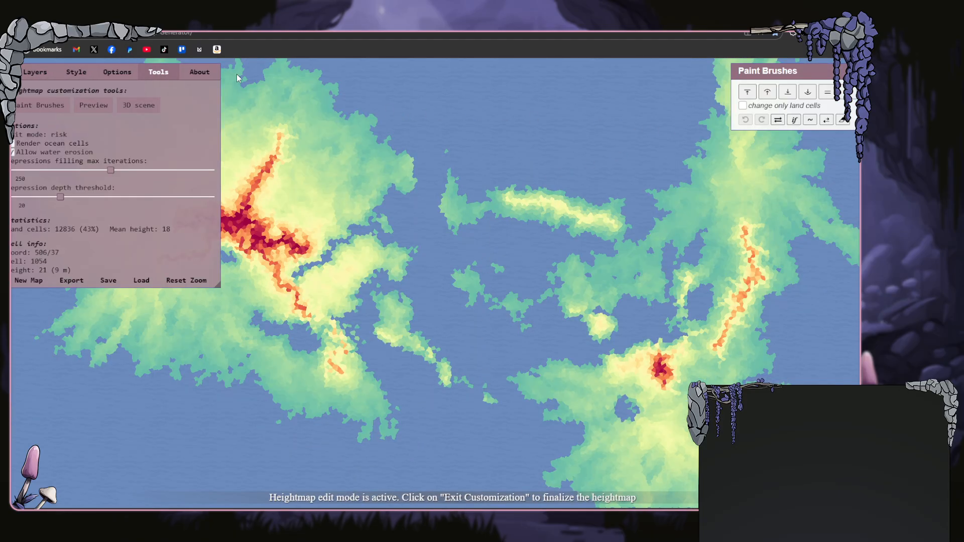
pyautogui.click(25, 74)
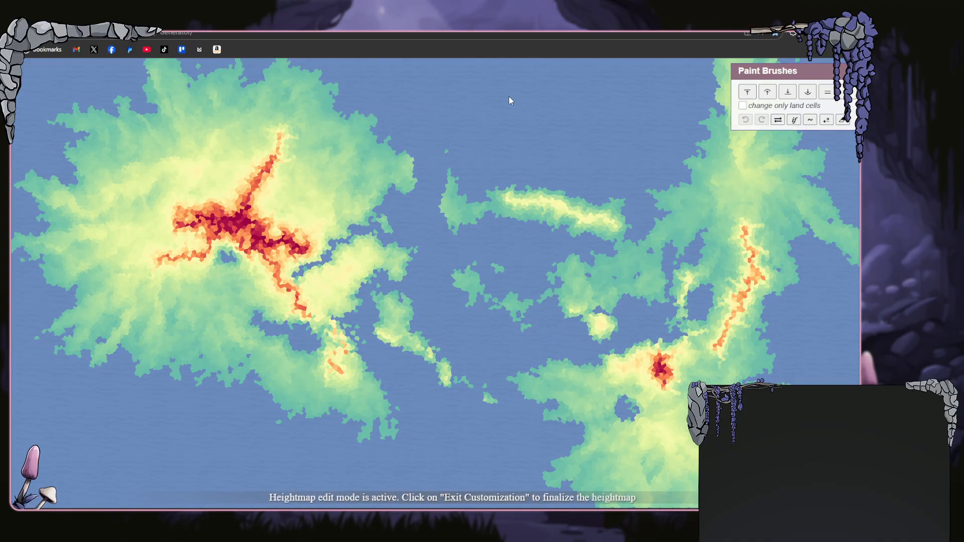
# - Disrupt the tiny islet north of the narrow central peninsula at brush power 4, and elevate the cells around it into a larger island
pyautogui.scroll(5, 538, 202)
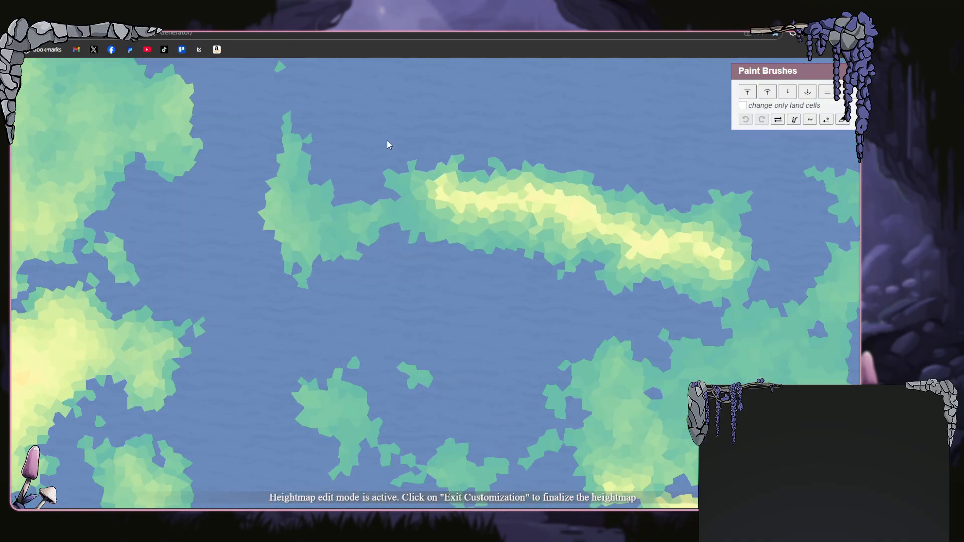
pyautogui.scroll(4, 488, 273)
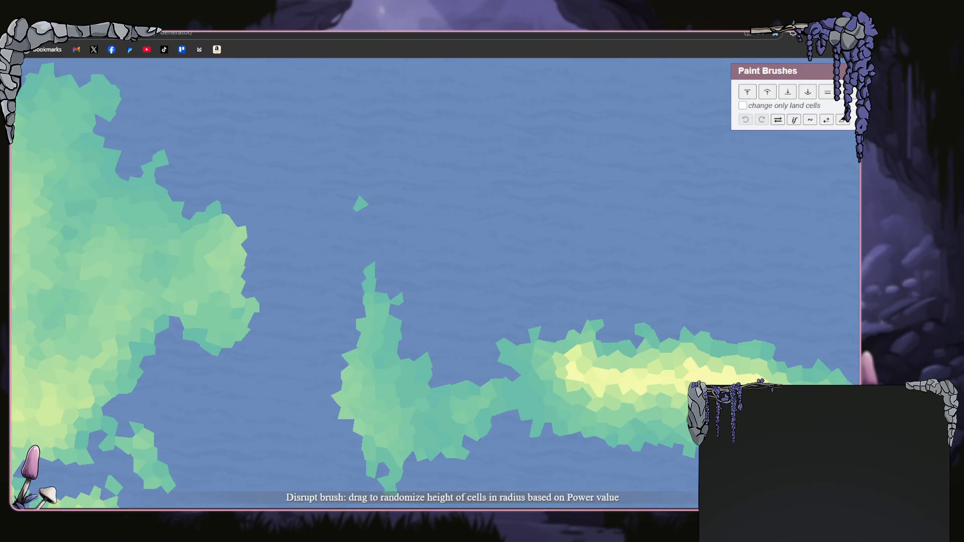
pyautogui.click(846, 92)
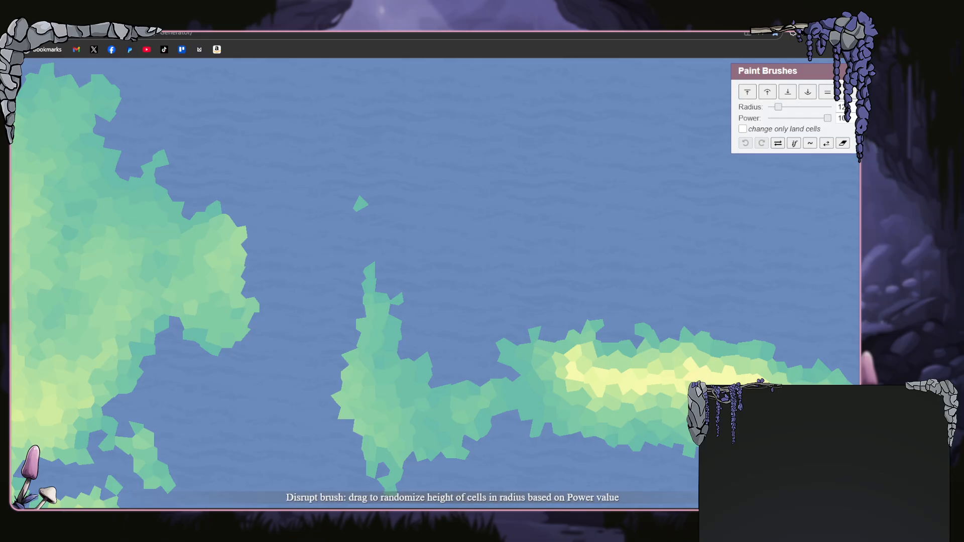
pyautogui.moveTo(827, 119); pyautogui.dragTo(790, 118)
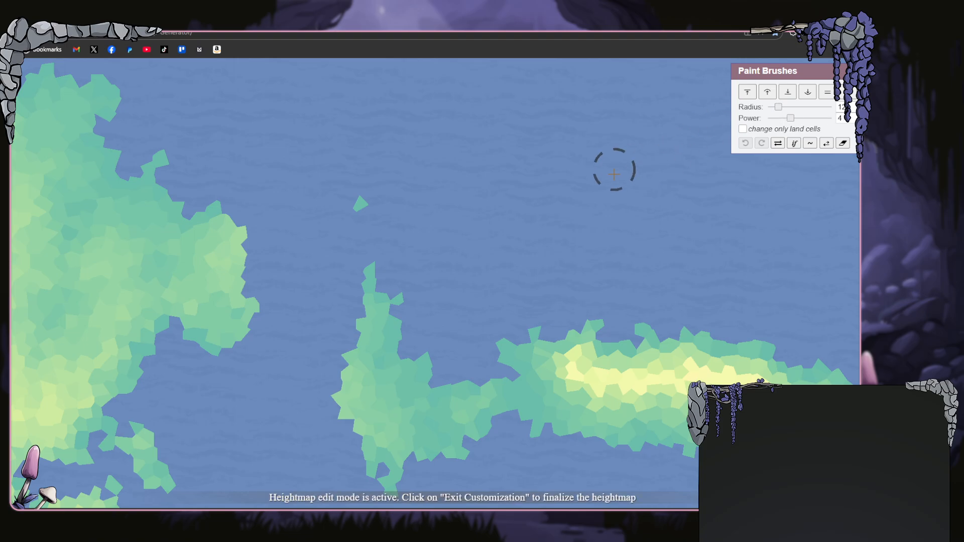
pyautogui.moveTo(356, 221)
pyautogui.mouseDown()
pyautogui.moveTo(400, 186)
pyautogui.moveTo(376, 204)
pyautogui.moveTo(417, 191)
pyautogui.moveTo(374, 208)
pyautogui.moveTo(412, 224)
pyautogui.moveTo(384, 204)
pyautogui.moveTo(427, 196)
pyautogui.moveTo(376, 201)
pyautogui.mouseUp()
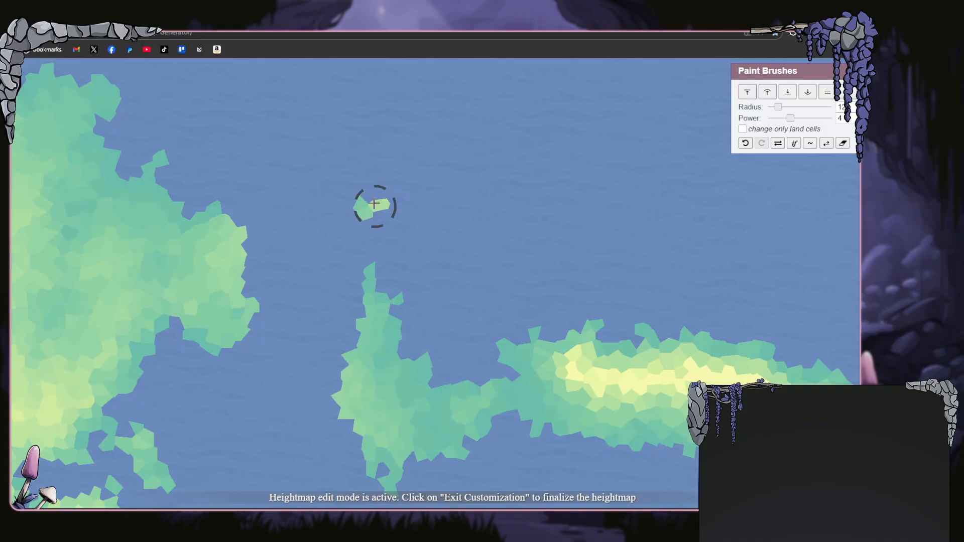
pyautogui.click(767, 93)
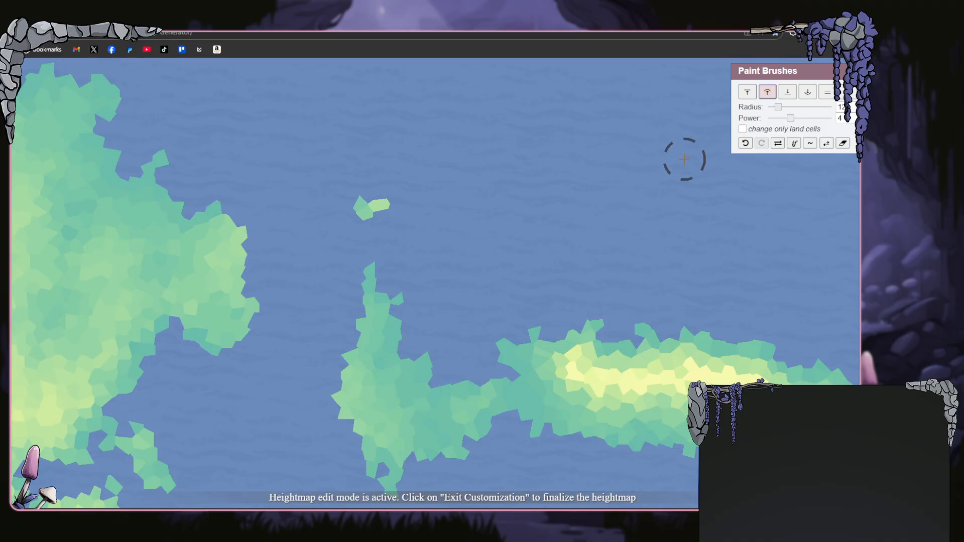
pyautogui.moveTo(366, 194)
pyautogui.mouseDown()
pyautogui.moveTo(471, 148)
pyautogui.moveTo(424, 169)
pyautogui.moveTo(431, 186)
pyautogui.moveTo(384, 205)
pyautogui.moveTo(396, 208)
pyautogui.moveTo(442, 173)
pyautogui.moveTo(407, 214)
pyautogui.moveTo(465, 184)
pyautogui.moveTo(464, 161)
pyautogui.moveTo(471, 186)
pyautogui.moveTo(420, 224)
pyautogui.moveTo(474, 198)
pyautogui.moveTo(474, 158)
pyautogui.moveTo(419, 147)
pyautogui.moveTo(383, 171)
pyautogui.moveTo(441, 131)
pyautogui.moveTo(473, 131)
pyautogui.moveTo(455, 138)
pyautogui.moveTo(476, 145)
pyautogui.moveTo(487, 129)
pyautogui.moveTo(466, 145)
pyautogui.mouseUp()
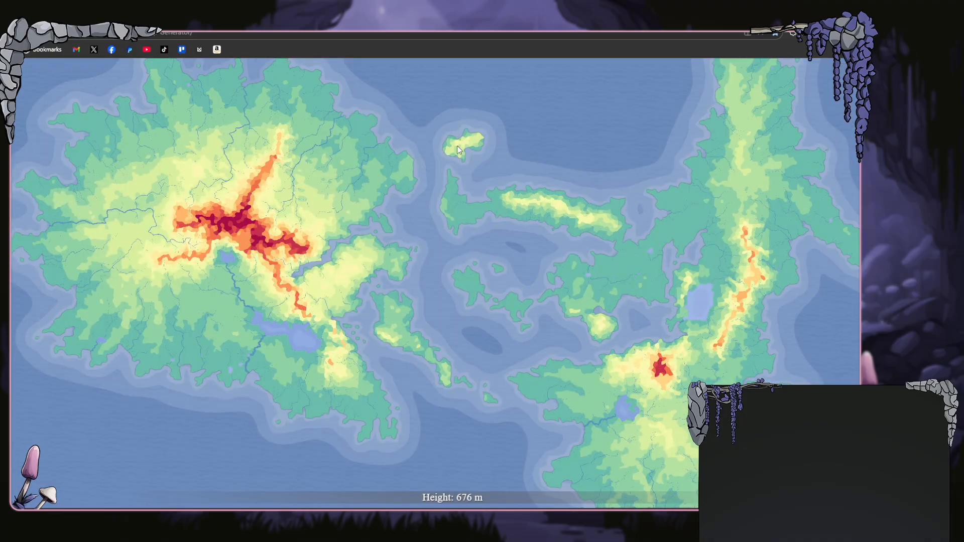
# - Examine the enlarged island up close, and look at the Units Editor and the map's Transform tool
pyautogui.scroll(2, 457, 146)
pyautogui.scroll(3, 457, 145)
pyautogui.scroll(1, 445, 149)
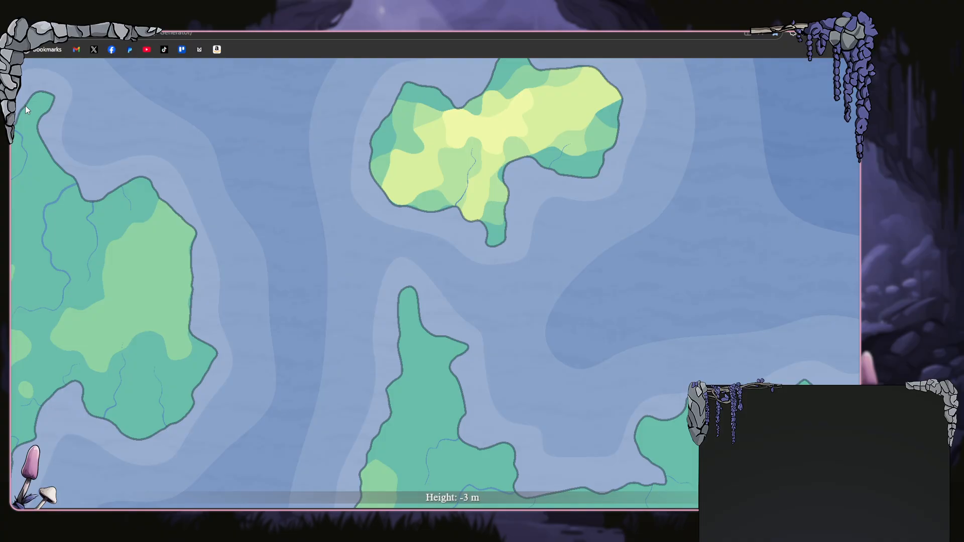
pyautogui.click(23, 76)
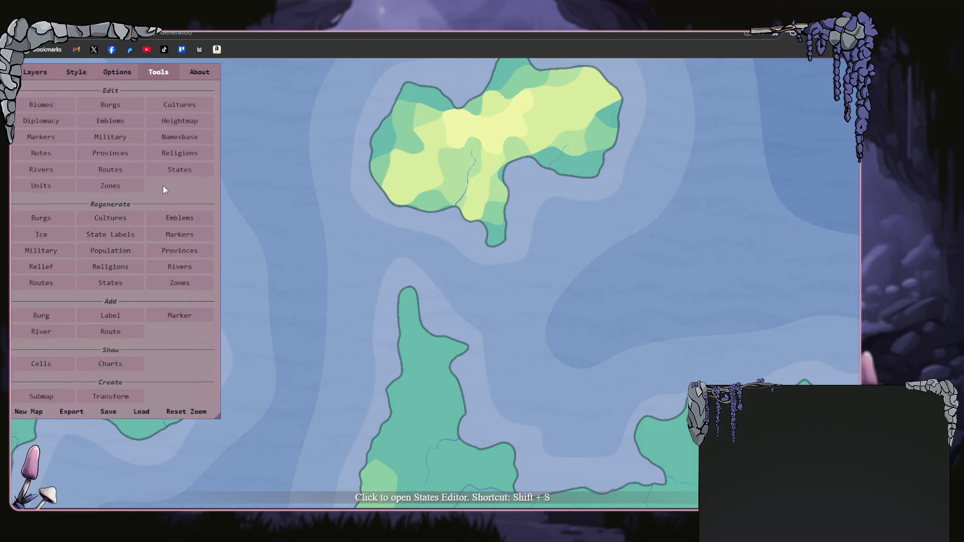
pyautogui.click(35, 187)
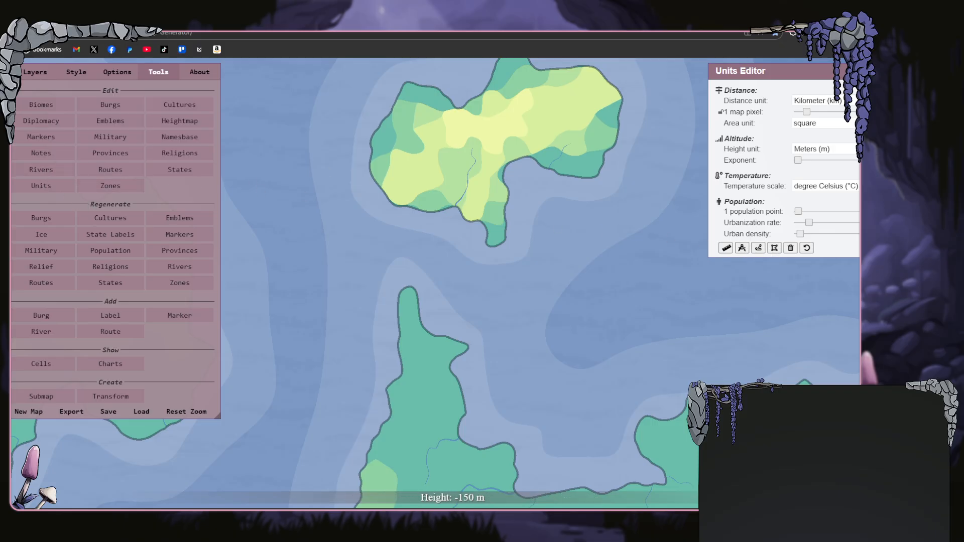
pyautogui.click(851, 70)
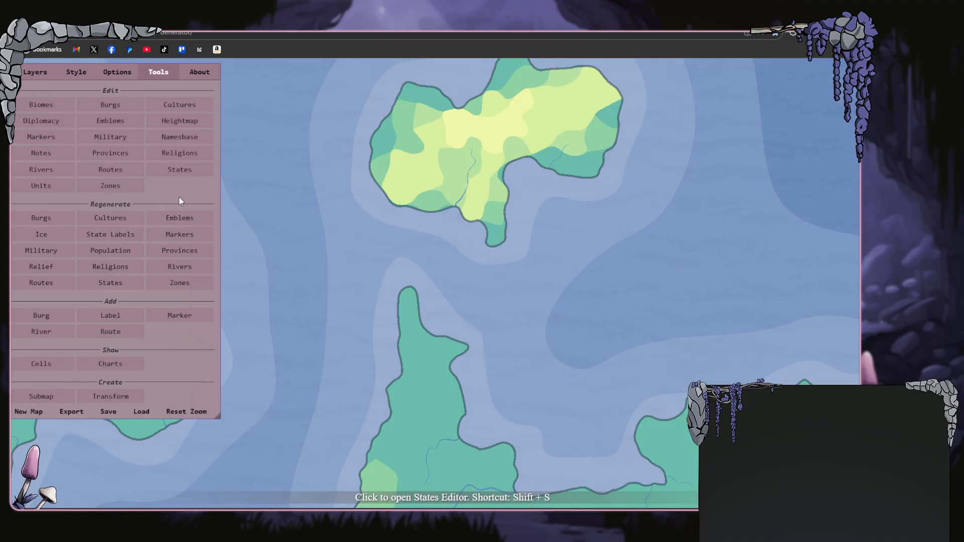
pyautogui.click(96, 400)
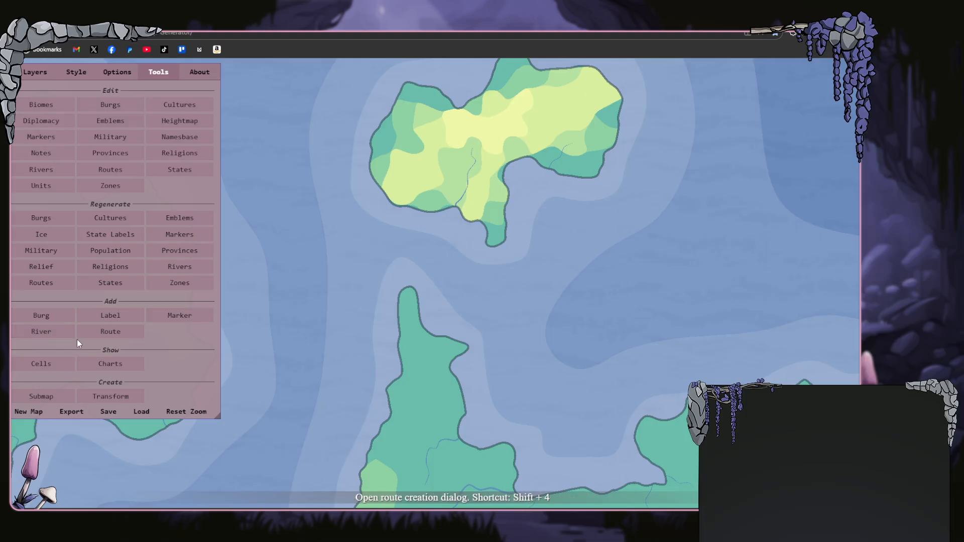
# - Look at the reshaped island up close, then at the submap creation options and the Notes Editor, leaving both without changes
pyautogui.scroll(1, 471, 276)
pyautogui.moveTo(471, 275); pyautogui.dragTo(449, 400)
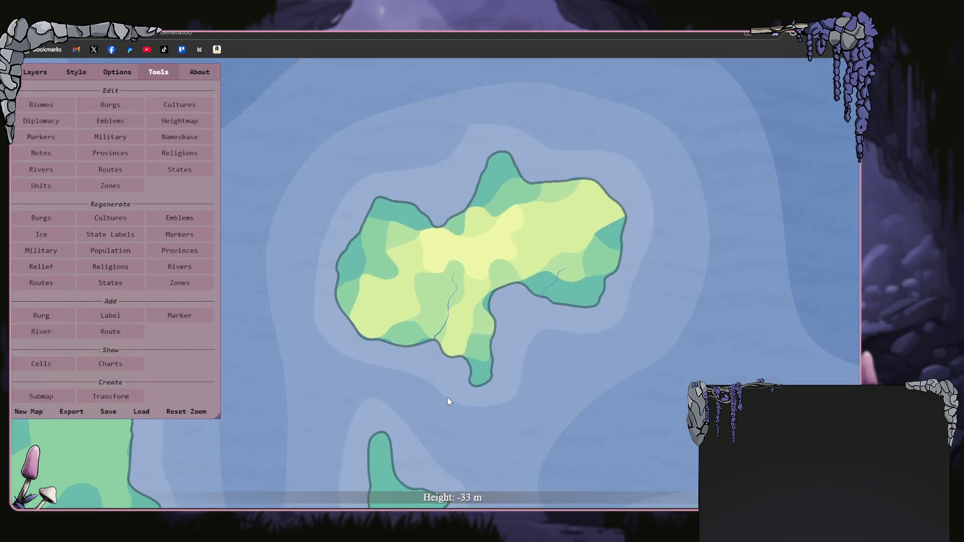
pyautogui.scroll(1, 460, 326)
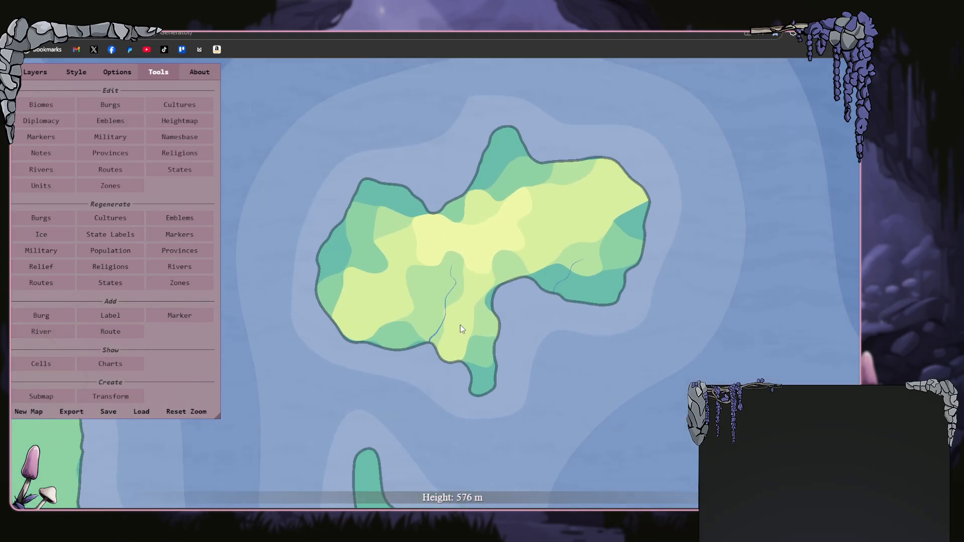
pyautogui.click(41, 399)
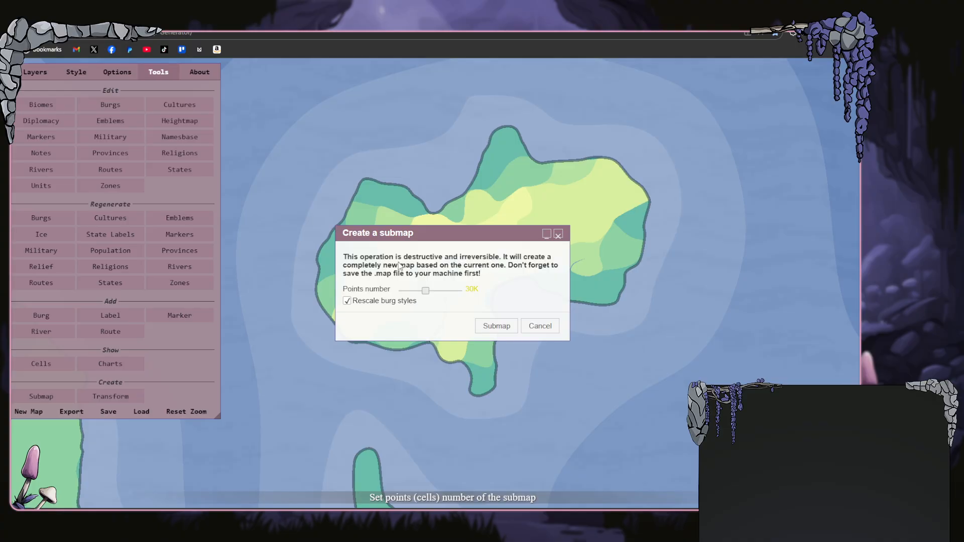
pyautogui.click(540, 326)
pyautogui.scroll(-5, 372, 281)
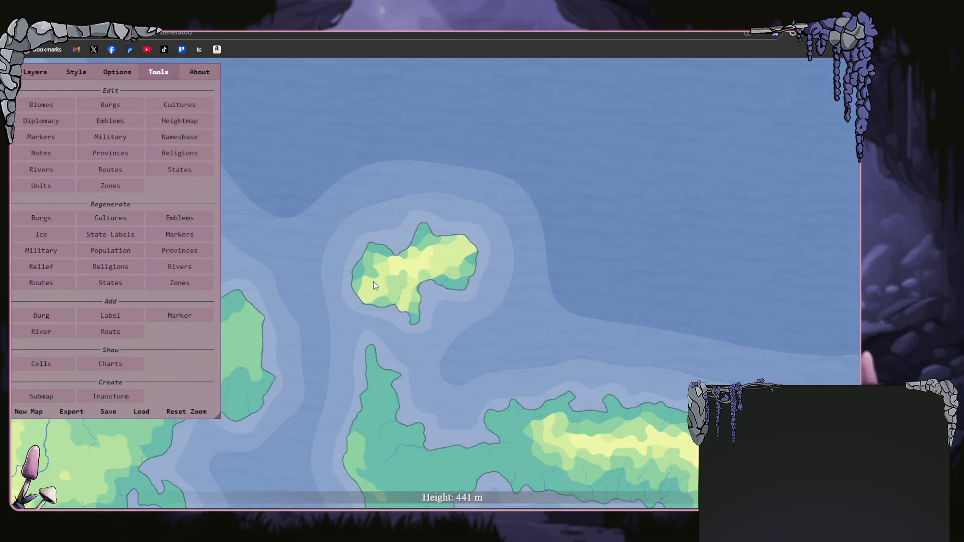
pyautogui.click(41, 153)
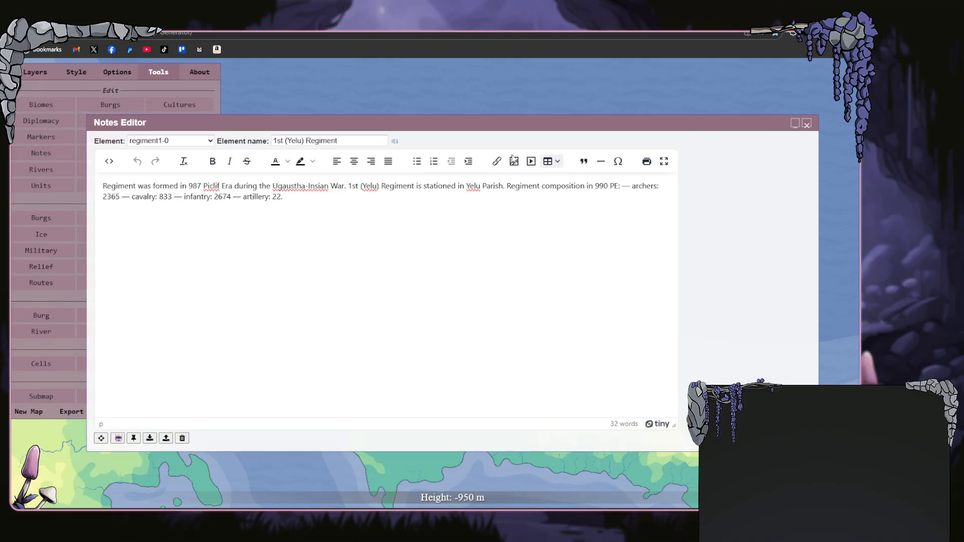
pyautogui.click(807, 124)
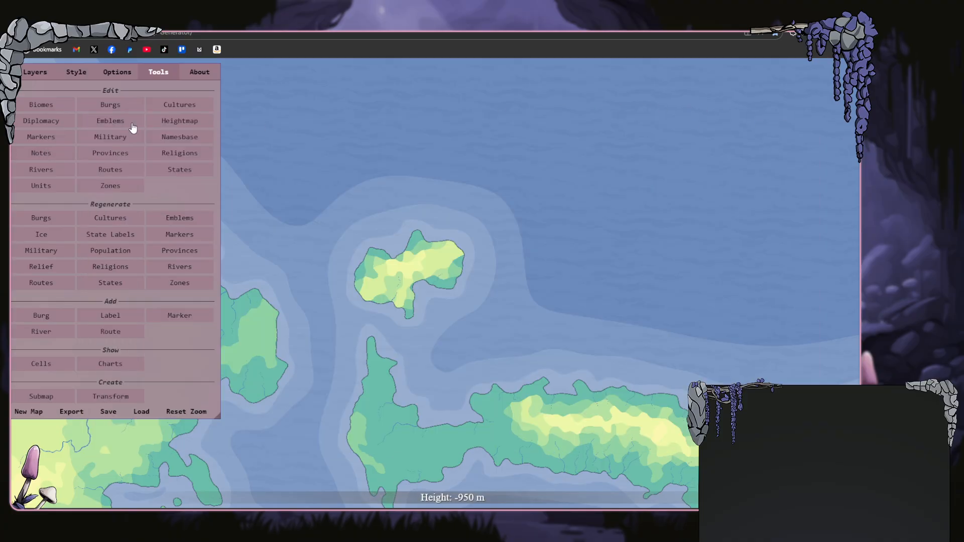
# - Remove the infantry, archers, cavalry, artillery and fleet unit types from the military units and apply the change
pyautogui.click(113, 136)
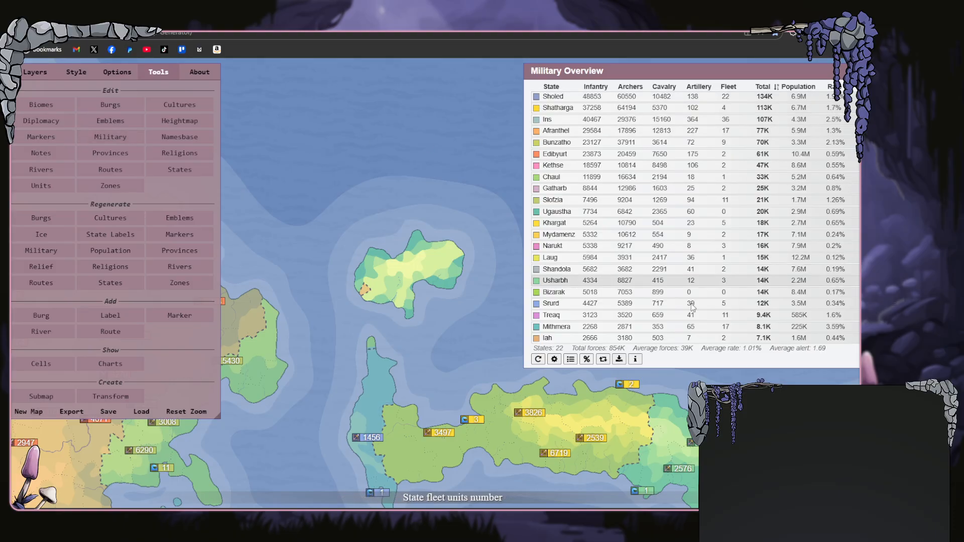
pyautogui.click(554, 360)
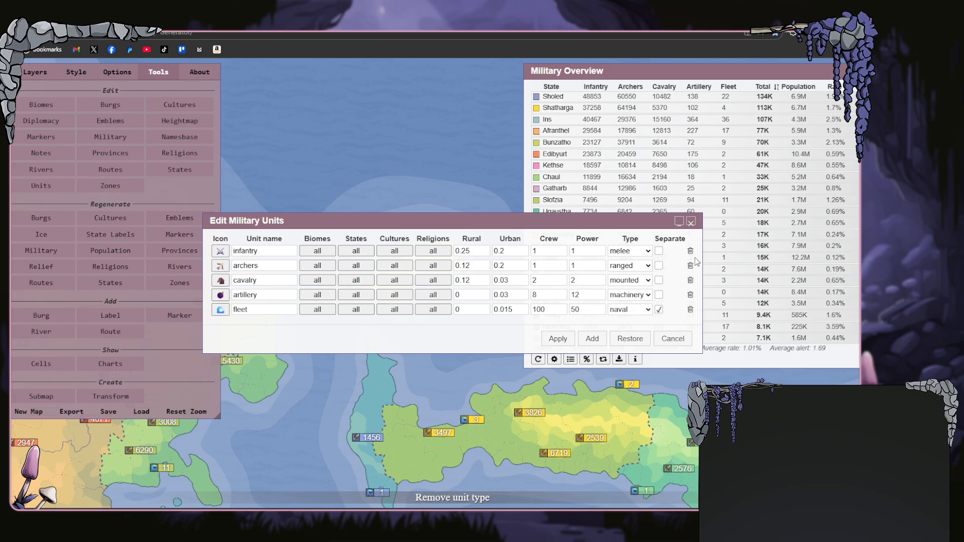
pyautogui.click(690, 252)
pyautogui.click(690, 252)
pyautogui.click(690, 252)
pyautogui.click(690, 252)
pyautogui.click(690, 252)
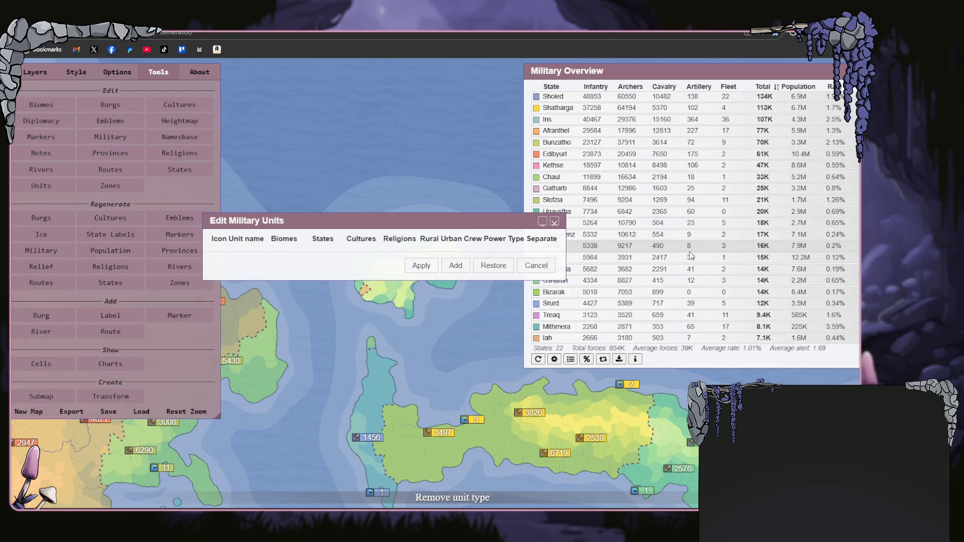
pyautogui.click(423, 270)
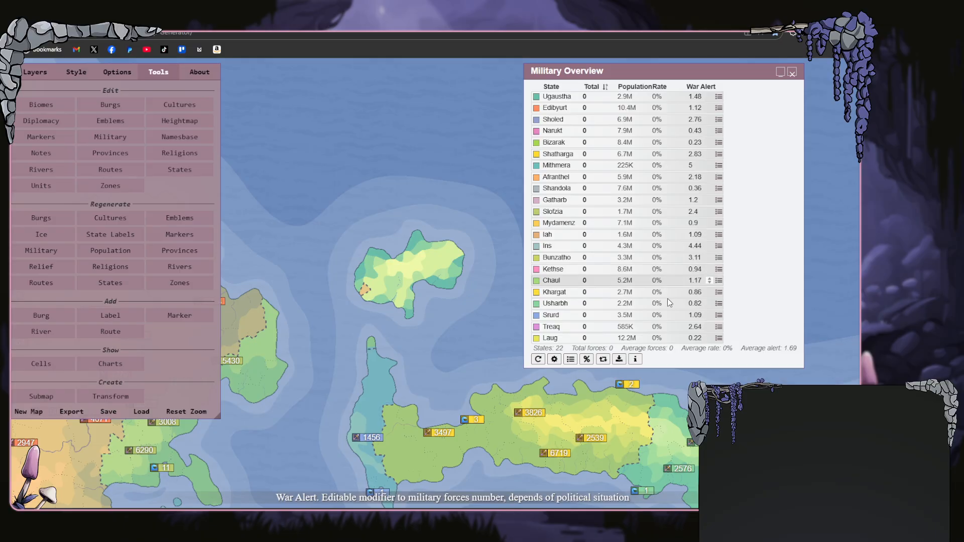
pyautogui.click(791, 73)
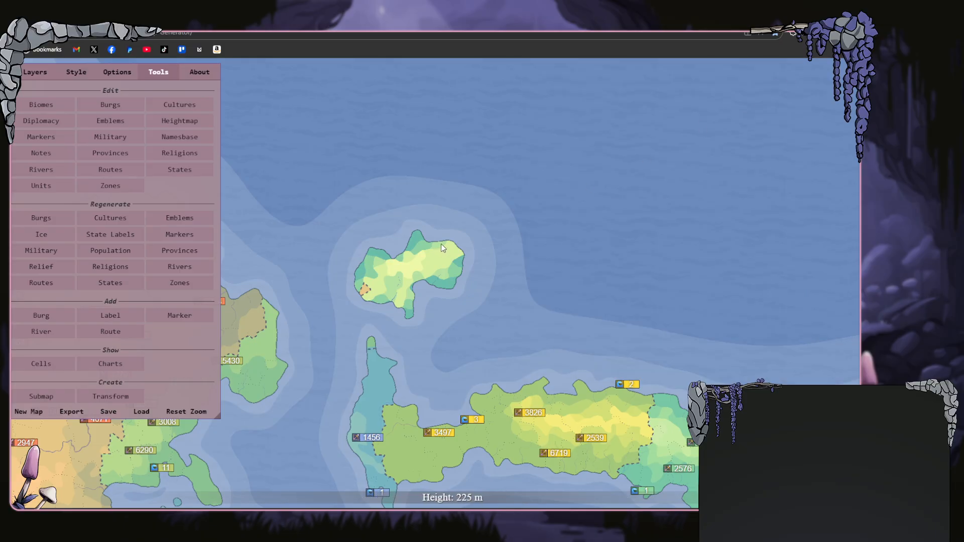
# - Remove all unlocked burgs except the capitals from the map in the Burgs Overview
pyautogui.scroll(-5, 441, 244)
pyautogui.moveTo(453, 316); pyautogui.dragTo(686, 260)
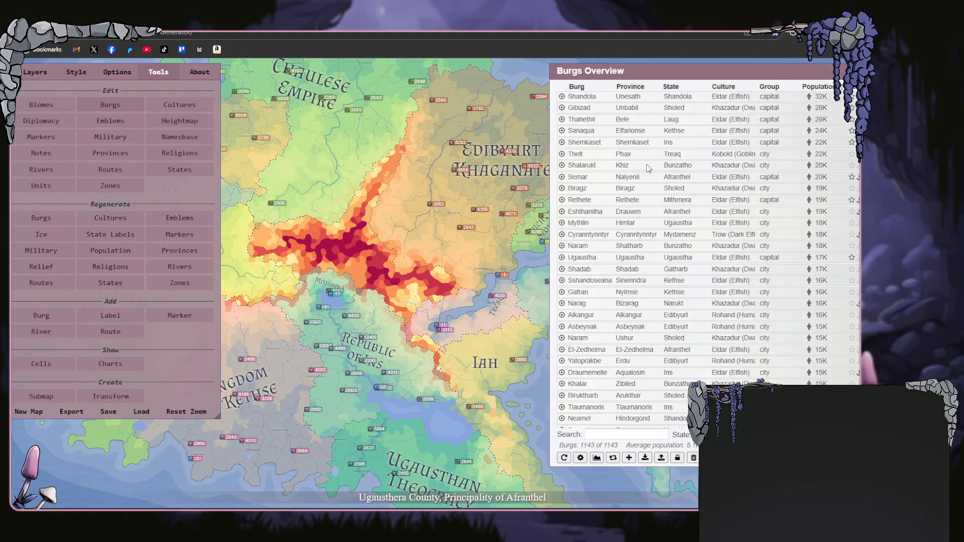
pyautogui.click(693, 458)
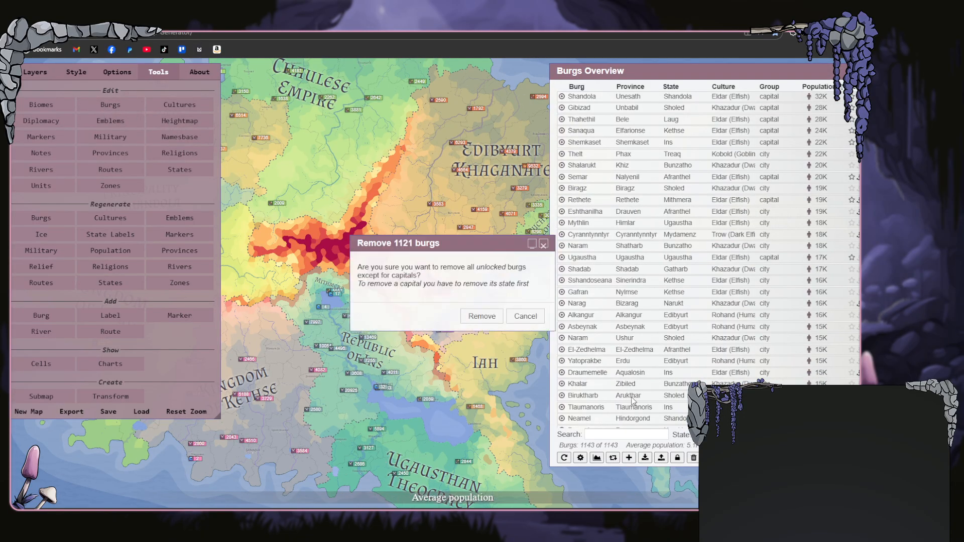
pyautogui.click(482, 317)
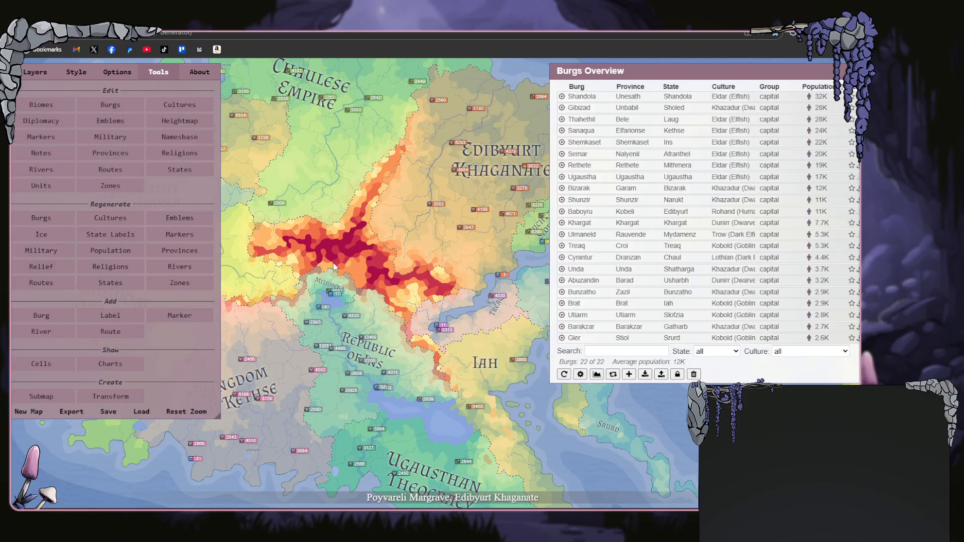
pyautogui.click(848, 71)
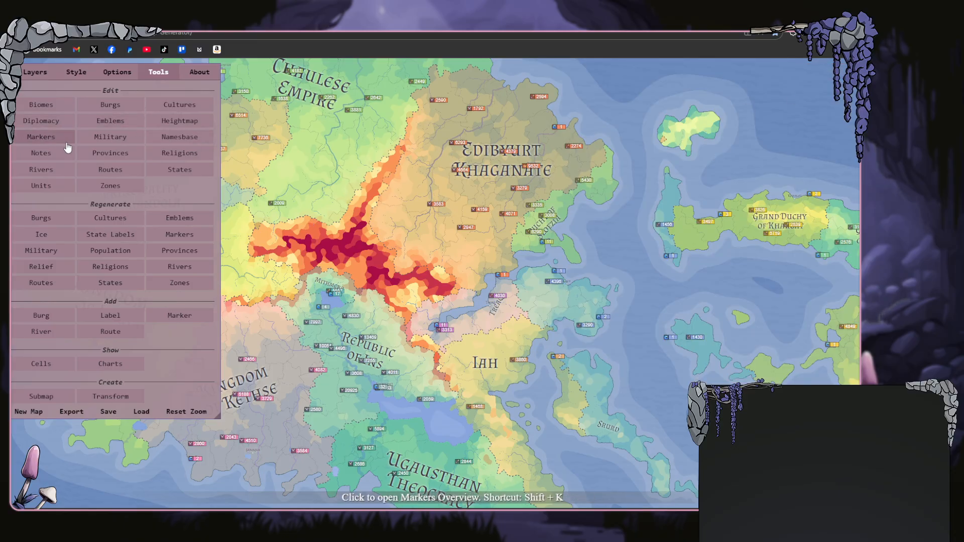
# - Remove the Eldar, Khazadur, Rohand and Kobold cultures in the Cultures Editor
pyautogui.click(161, 107)
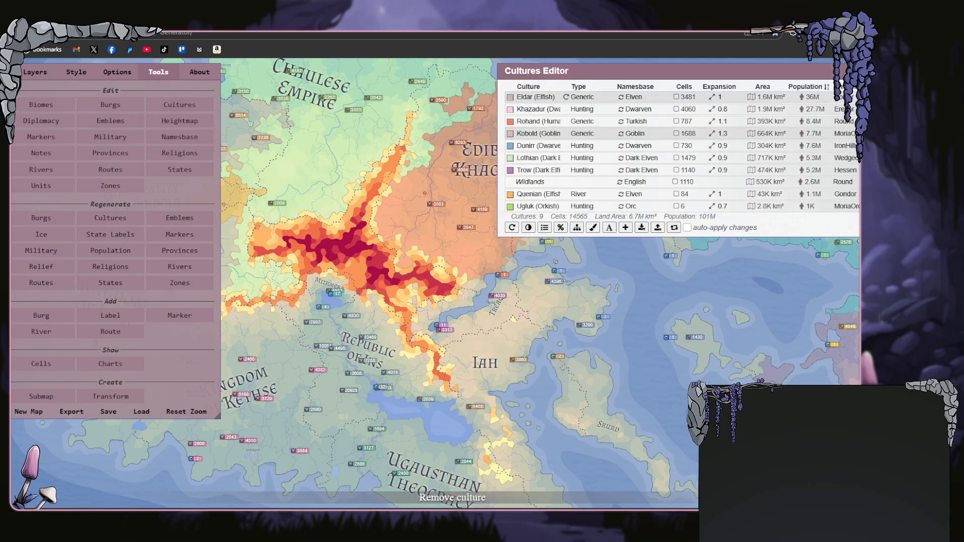
pyautogui.click(855, 97)
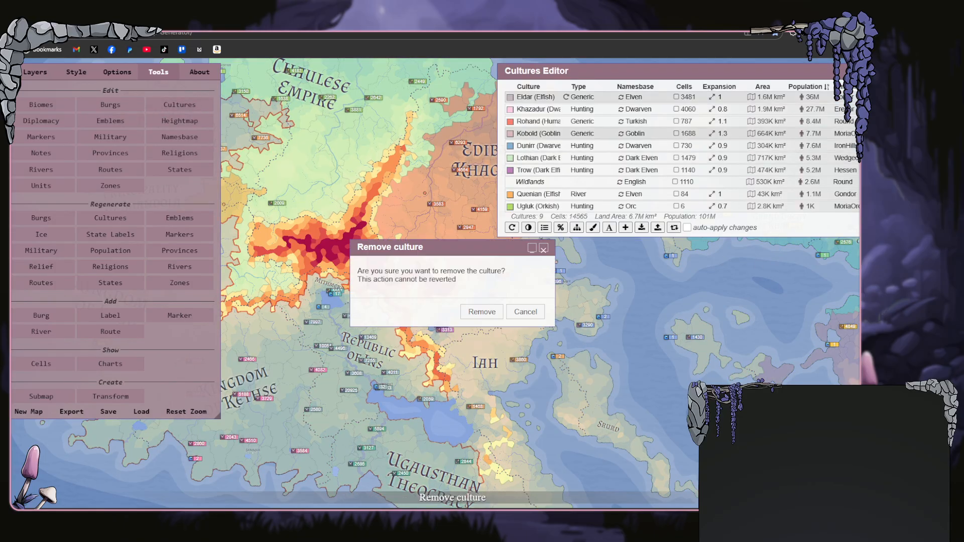
pyautogui.click(467, 312)
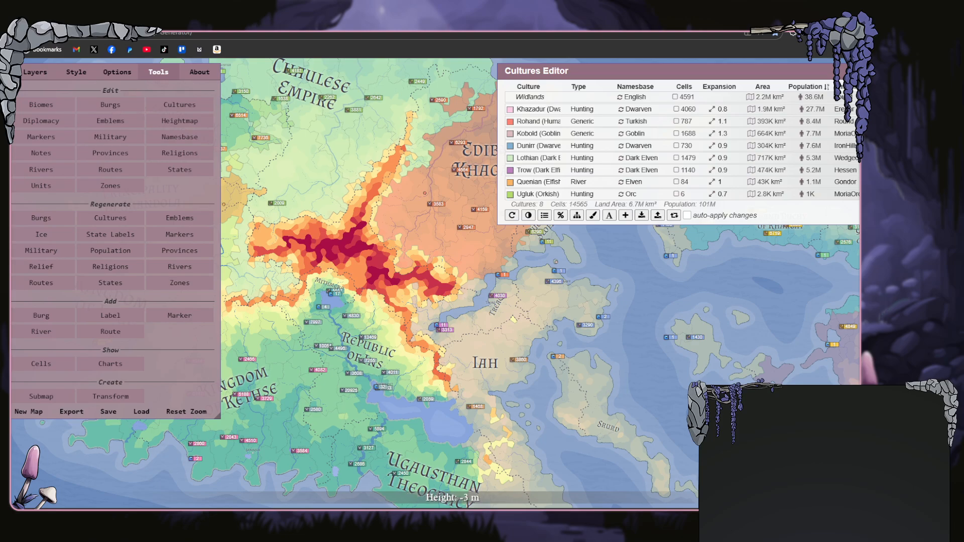
pyautogui.click(855, 109)
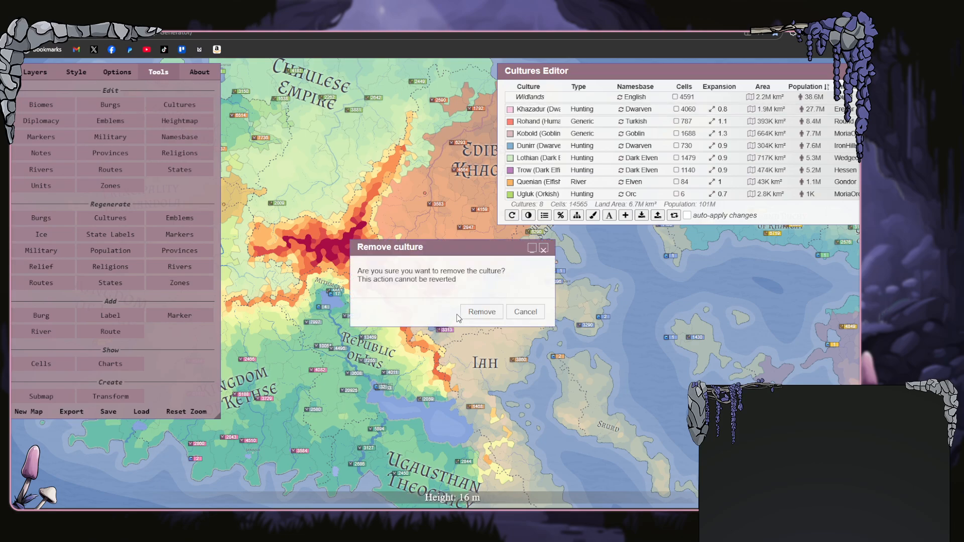
pyautogui.click(467, 312)
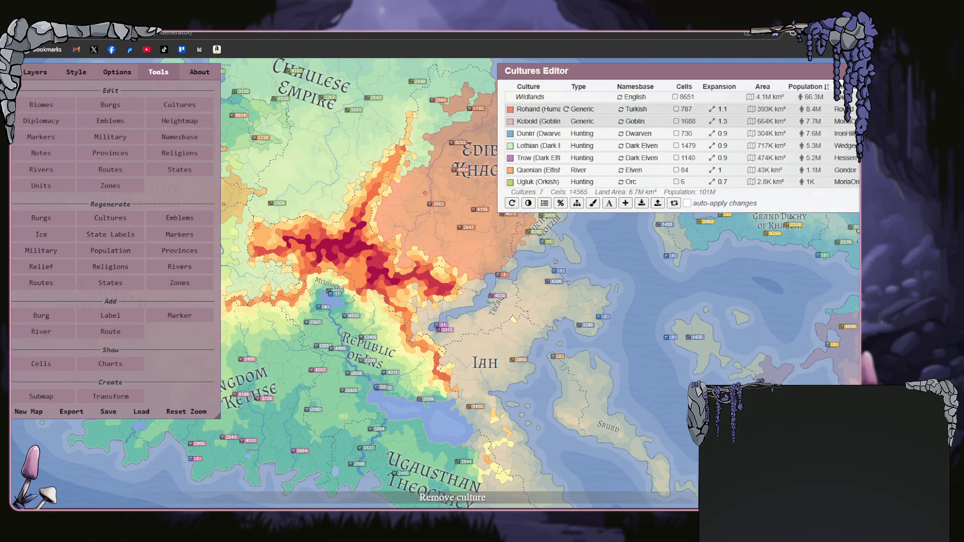
pyautogui.click(855, 109)
pyautogui.click(481, 312)
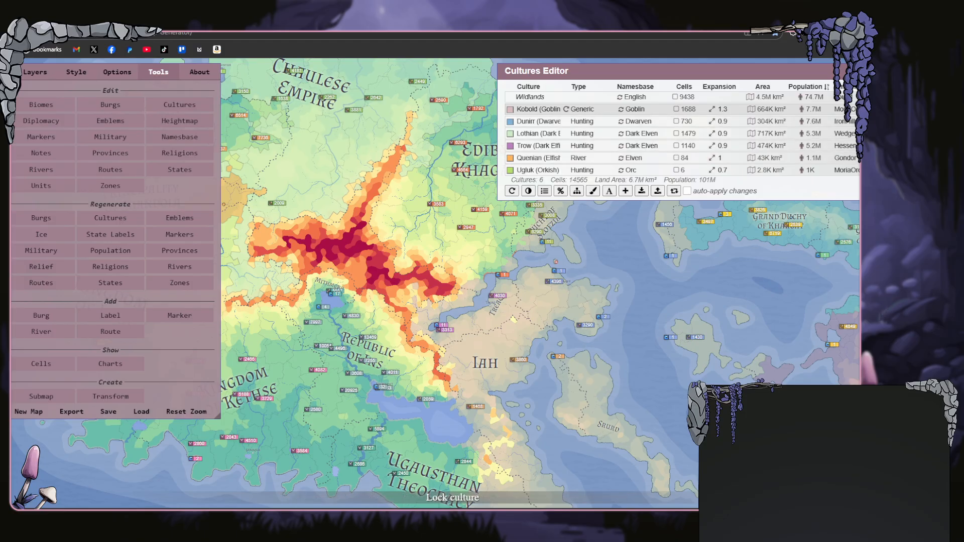
pyautogui.click(855, 109)
pyautogui.click(478, 322)
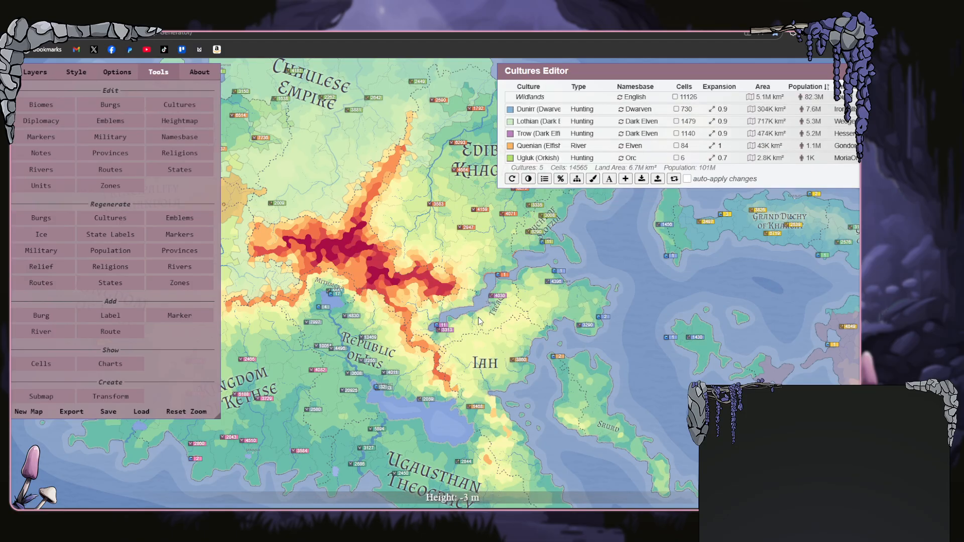
# - Remove the Dunirr, Lothian, Trow, Quenian and Ugluk cultures so only Wildlands is left, and close the Cultures Editor
pyautogui.click(854, 109)
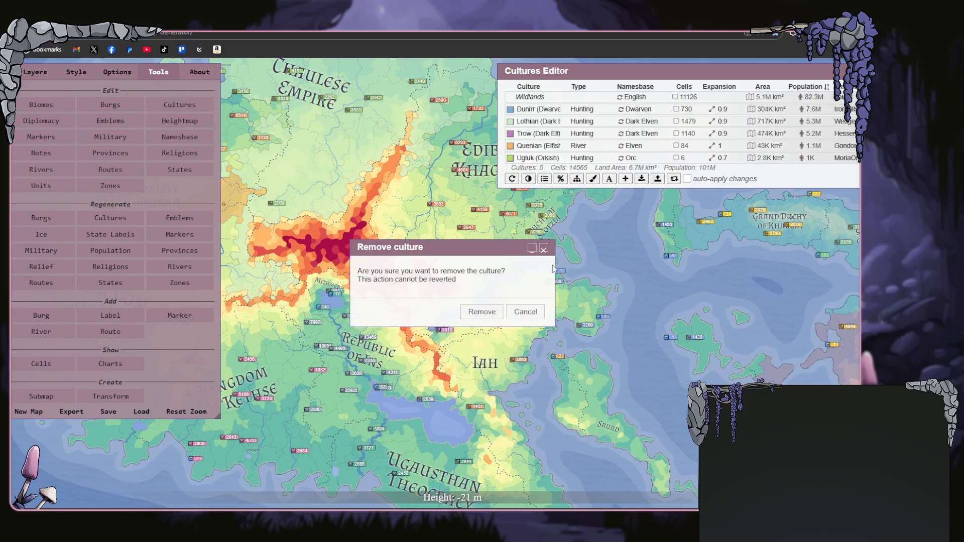
pyautogui.click(471, 317)
pyautogui.click(855, 109)
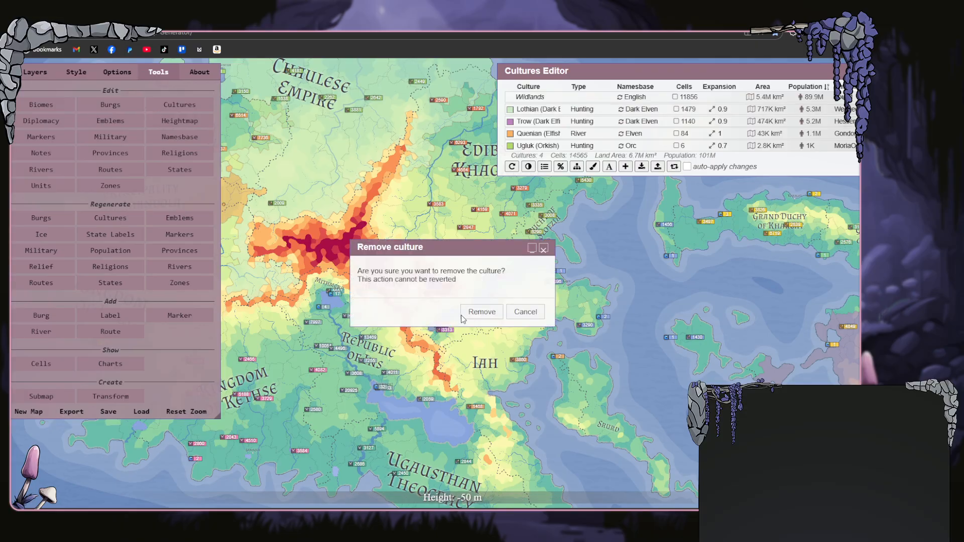
pyautogui.click(469, 311)
pyautogui.click(854, 109)
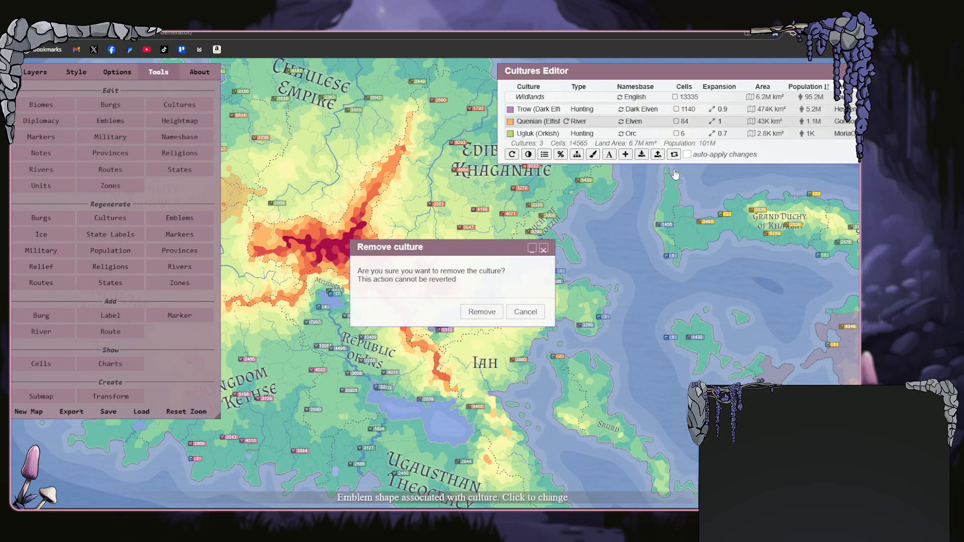
pyautogui.click(489, 317)
pyautogui.click(855, 108)
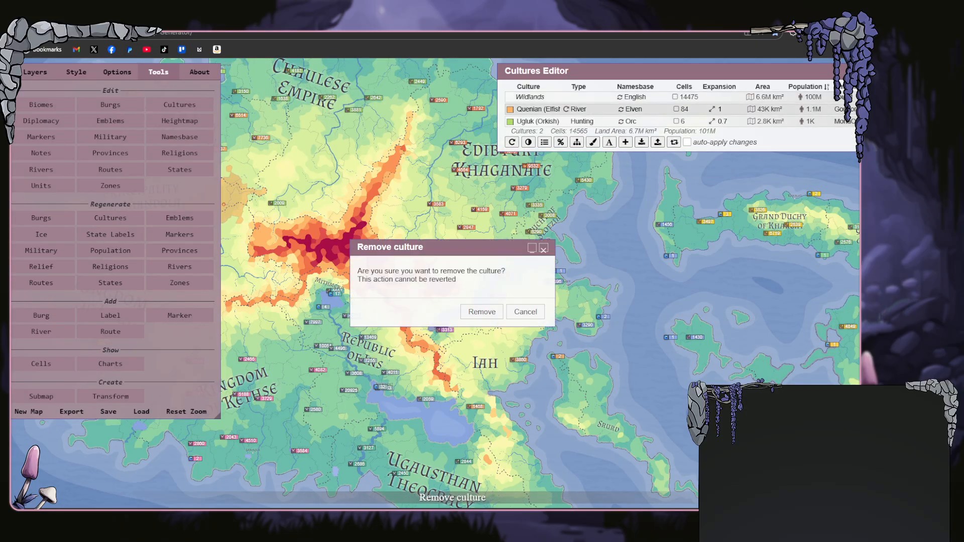
pyautogui.click(492, 311)
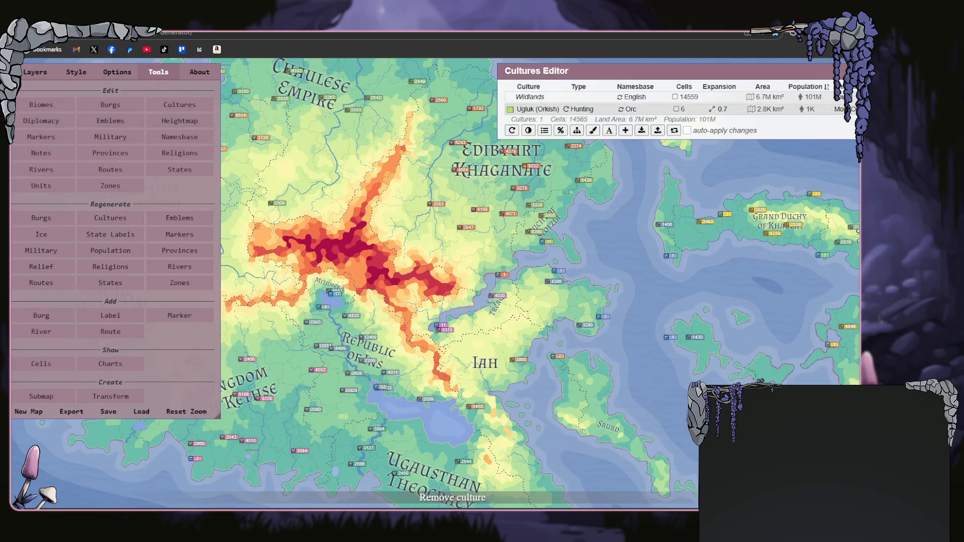
pyautogui.click(855, 109)
pyautogui.click(491, 313)
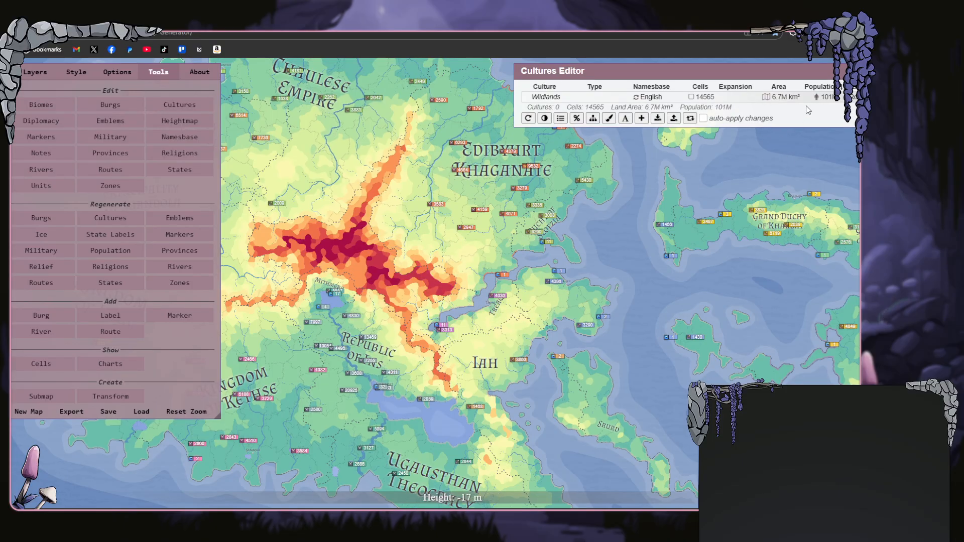
pyautogui.click(850, 71)
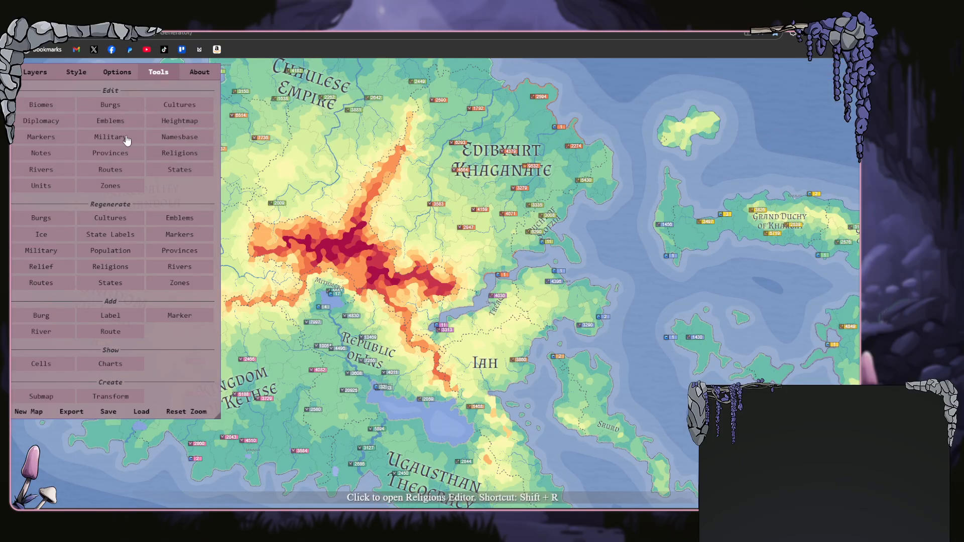
# - Remove the Narukt, Chaul, Edibyurt and Laug states in the States Editor
pyautogui.click(161, 171)
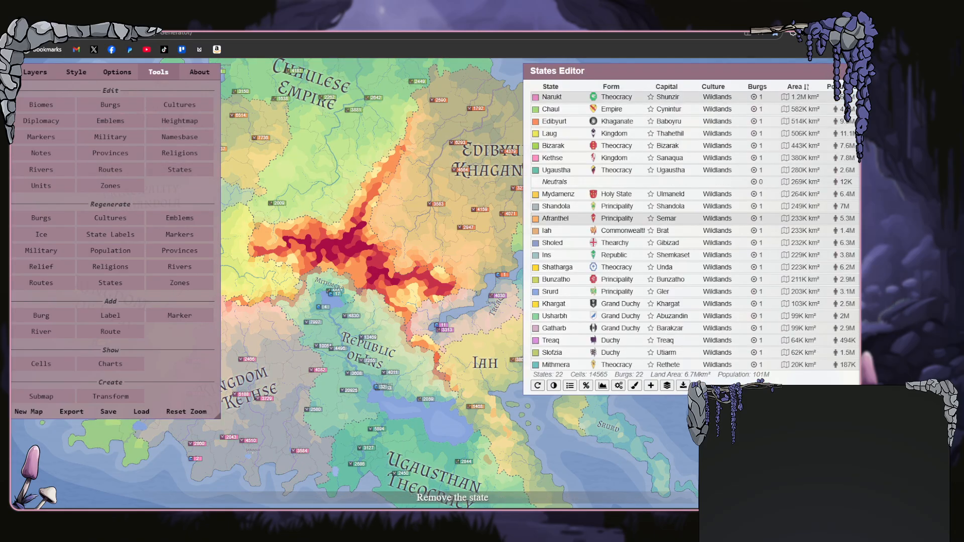
pyautogui.click(853, 97)
pyautogui.click(478, 312)
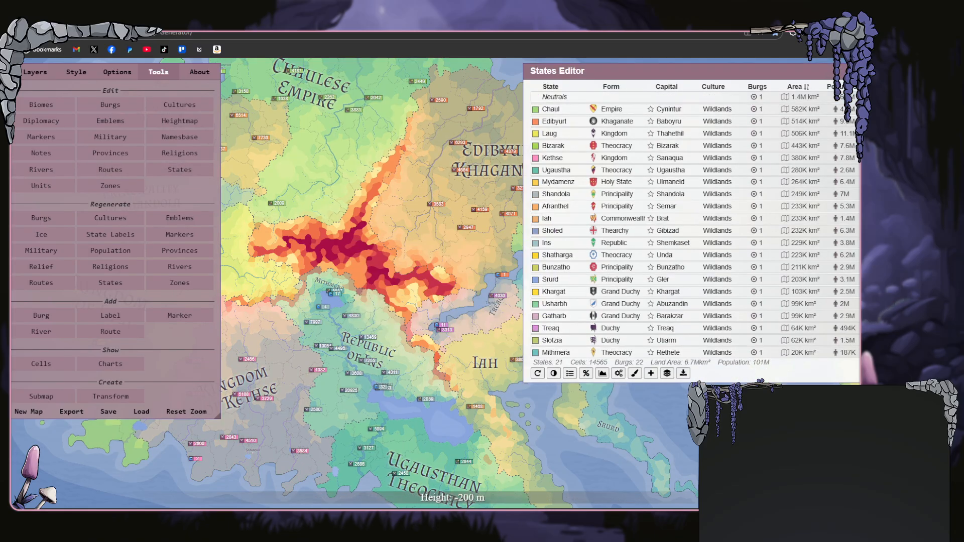
pyautogui.click(853, 109)
pyautogui.click(495, 310)
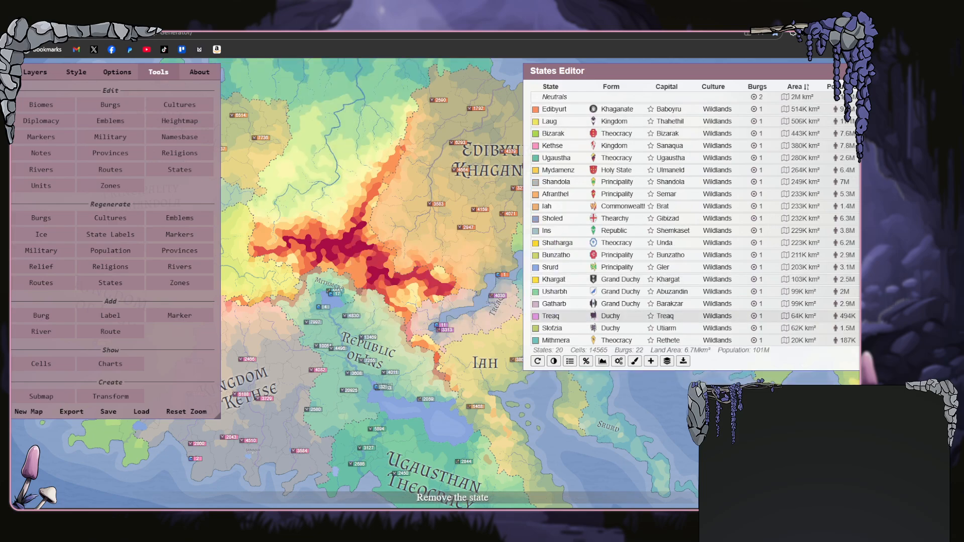
pyautogui.click(488, 312)
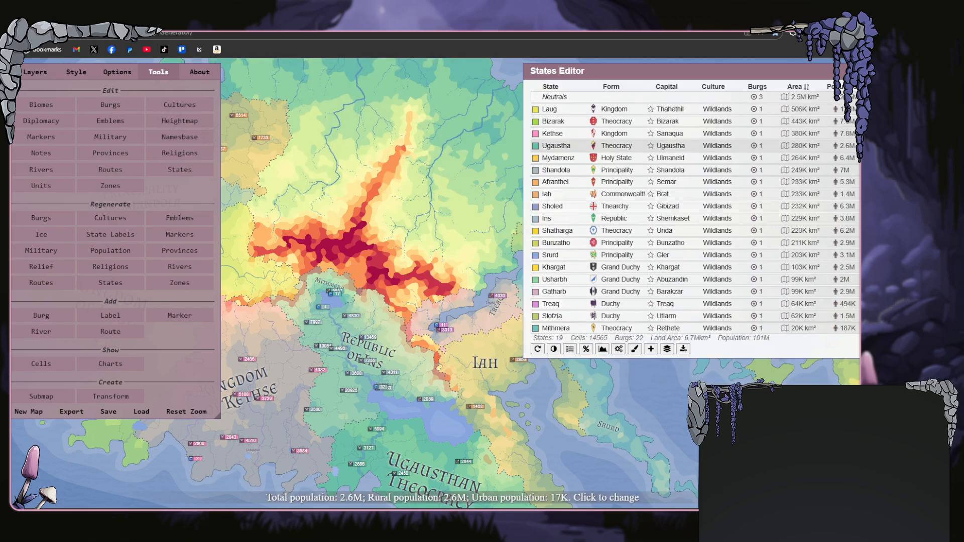
pyautogui.click(853, 109)
pyautogui.click(477, 312)
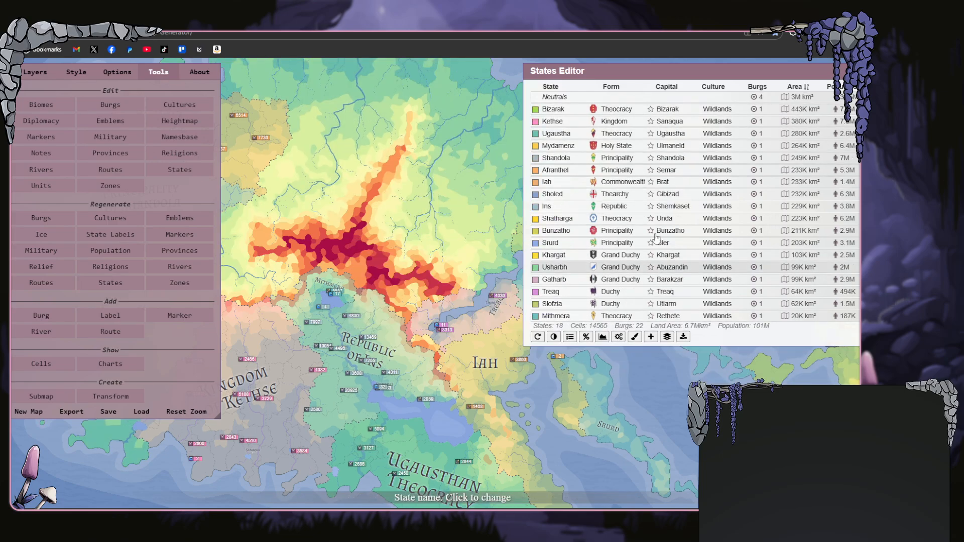
# - Remove the Bizarak, Kethse, Ugaustha and Mydamenz states from the map, confirming each removal
pyautogui.click(853, 182)
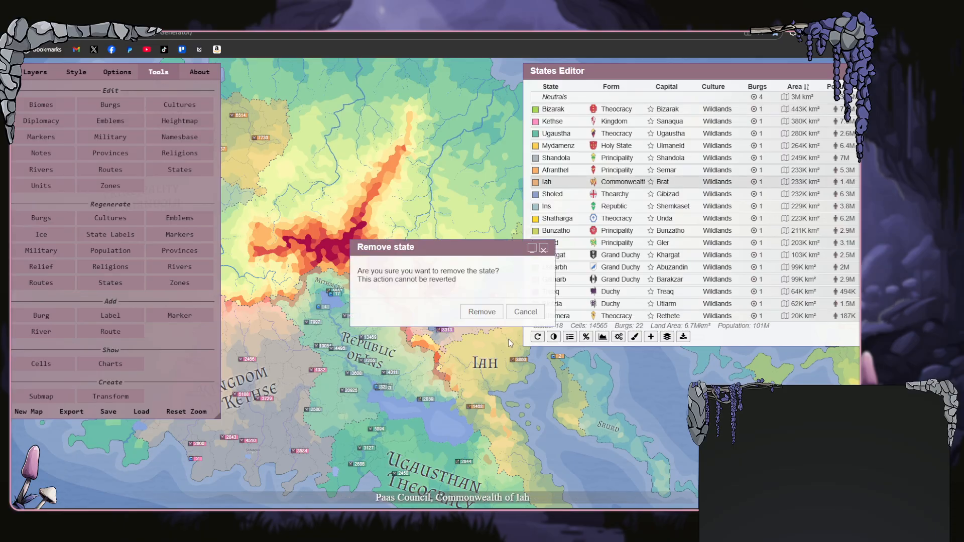
pyautogui.click(483, 314)
pyautogui.click(853, 279)
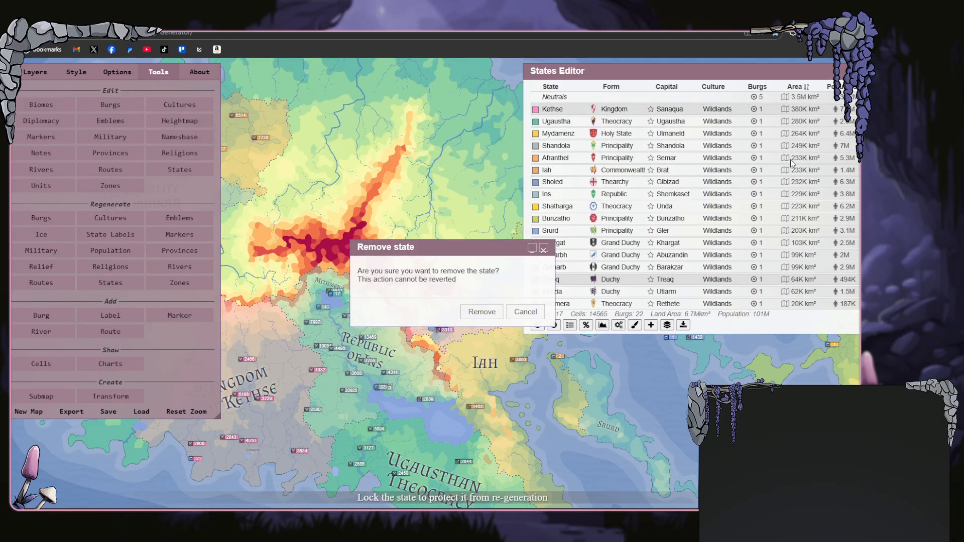
pyautogui.click(477, 313)
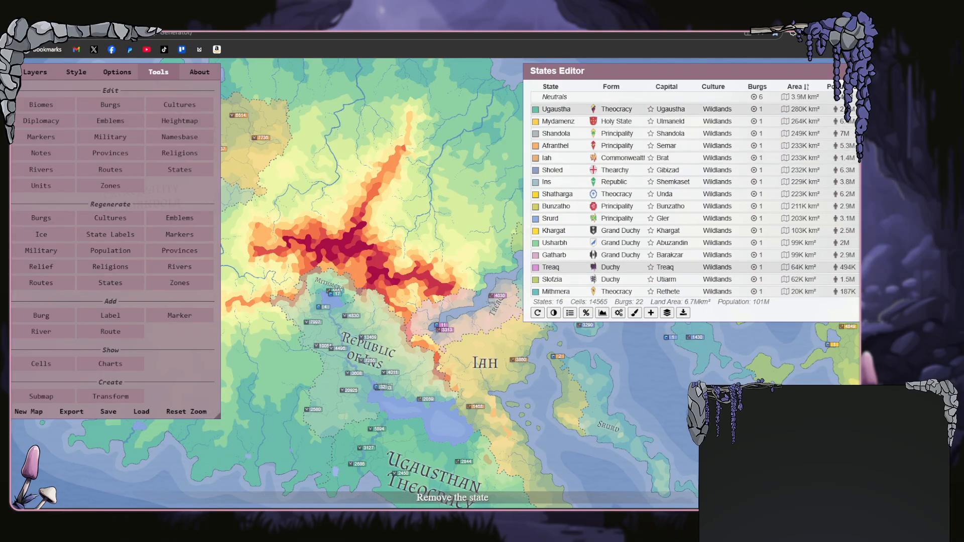
pyautogui.click(853, 158)
pyautogui.click(480, 315)
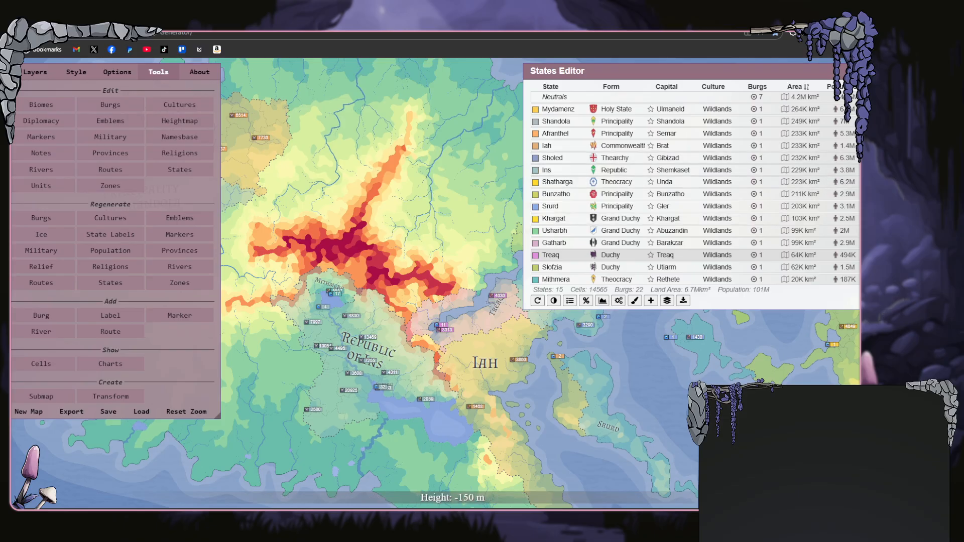
pyautogui.click(853, 109)
pyautogui.click(493, 313)
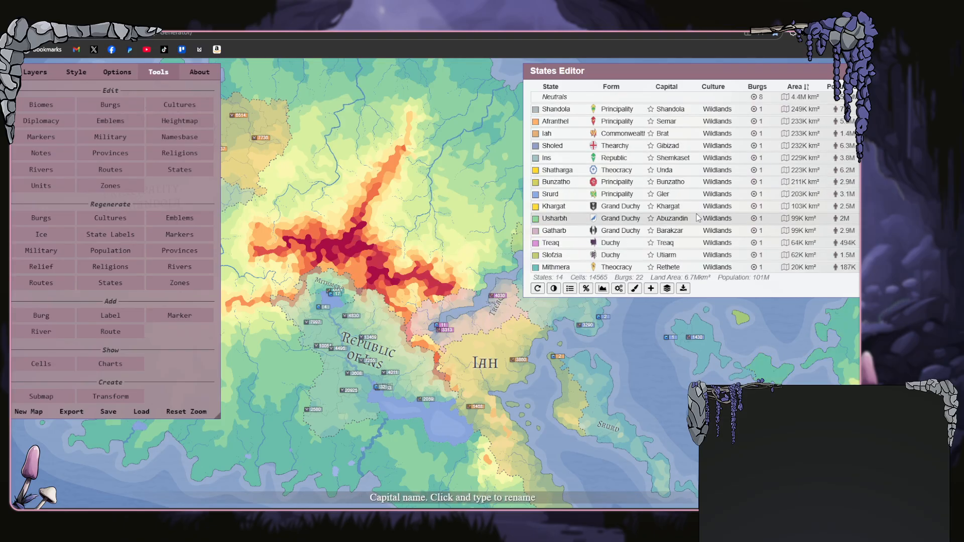
# - Remove the Shandola, Afranthel, Iah and Sholed states from the list of states
pyautogui.click(853, 109)
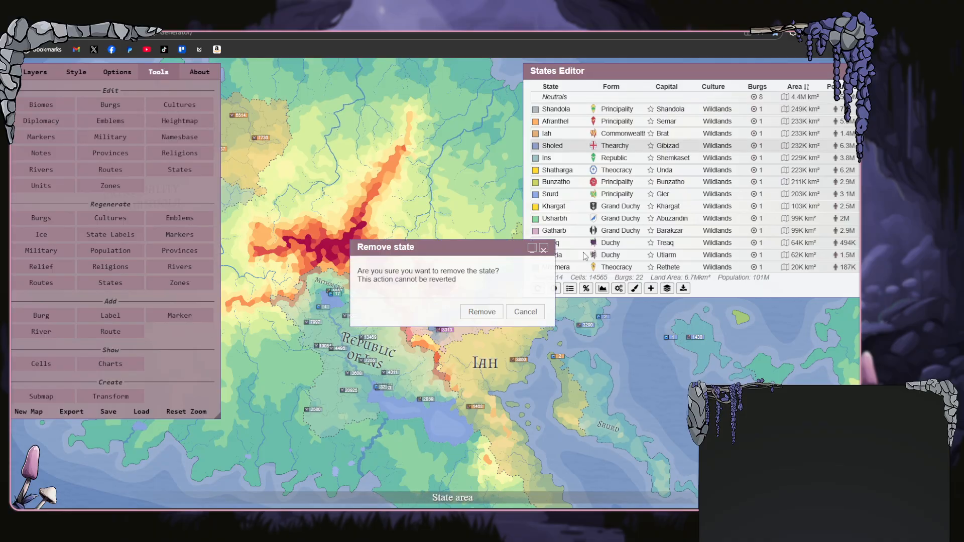
pyautogui.click(479, 316)
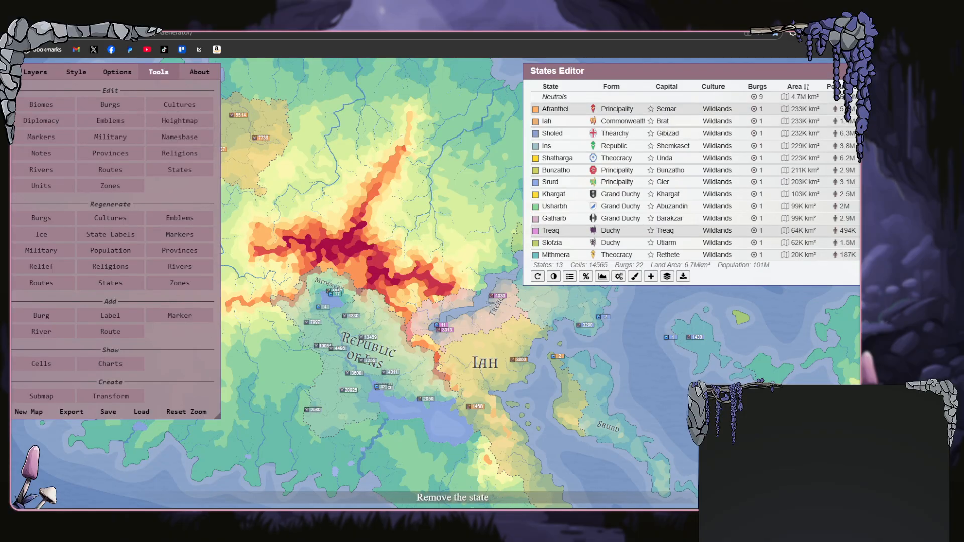
pyautogui.click(854, 109)
pyautogui.click(486, 313)
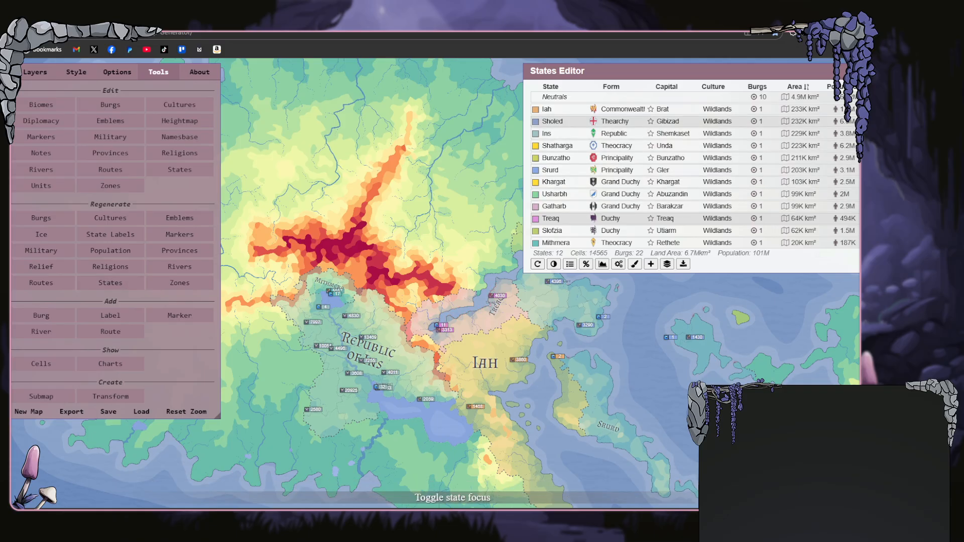
pyautogui.click(853, 109)
pyautogui.click(474, 313)
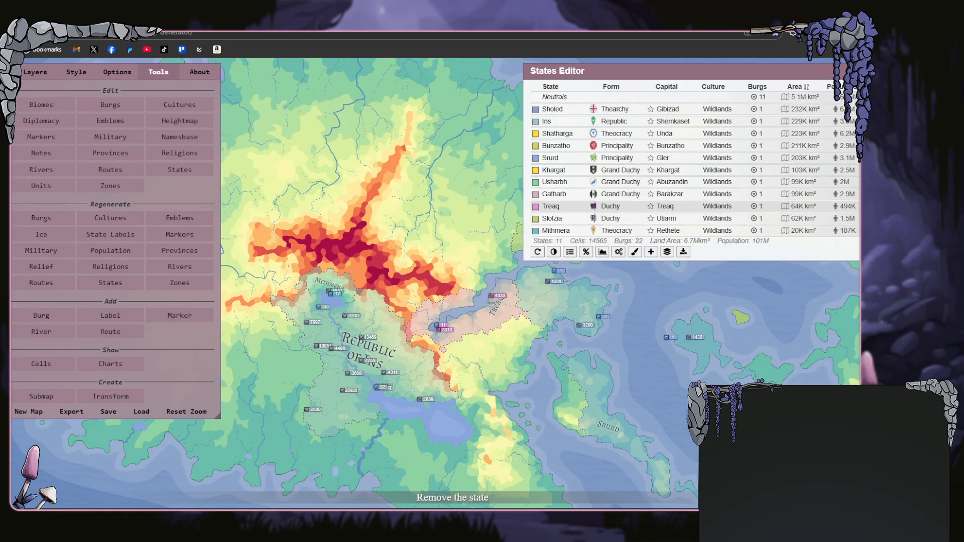
pyautogui.click(853, 109)
pyautogui.click(477, 312)
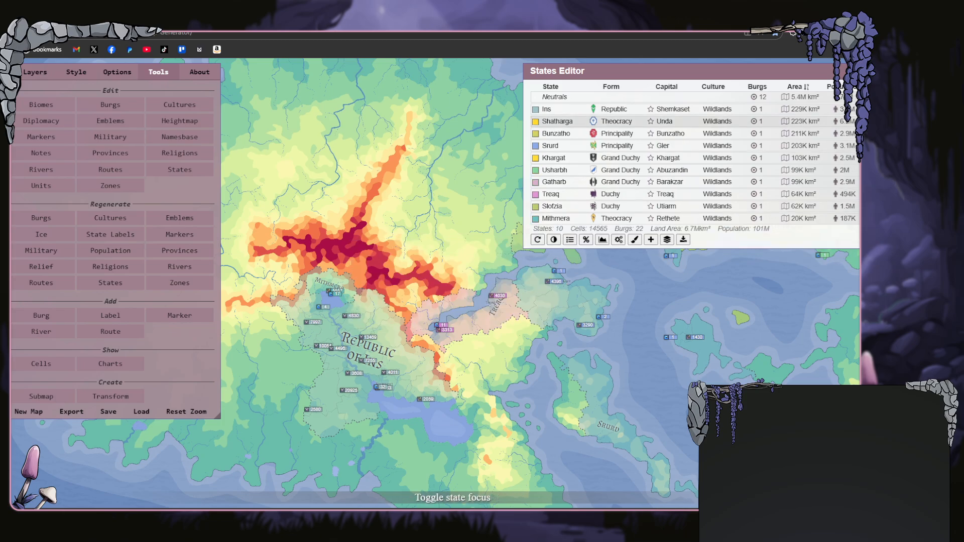
# - Remove the Ins, Shatharga, Bunzatho and Srurd states and confirm each removal
pyautogui.click(854, 109)
pyautogui.click(476, 312)
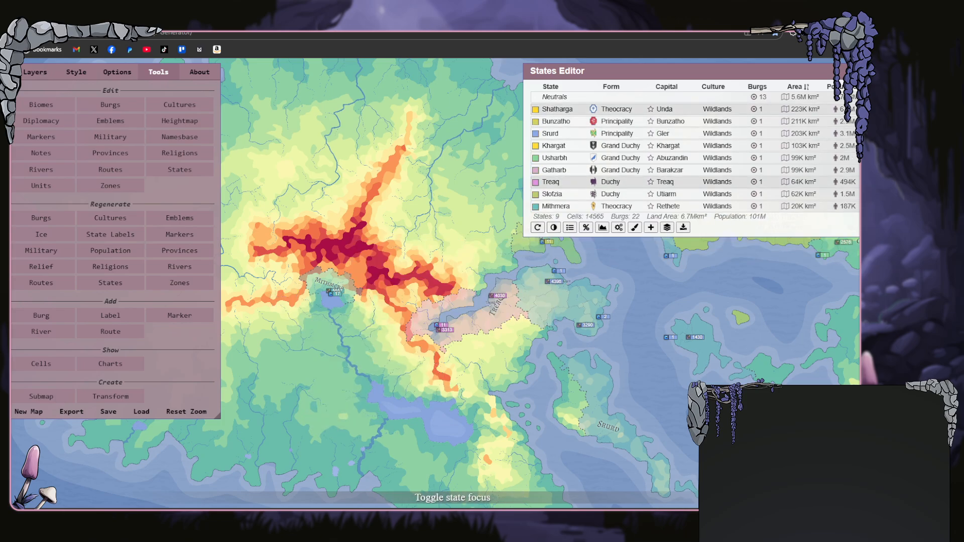
pyautogui.click(853, 109)
pyautogui.click(493, 313)
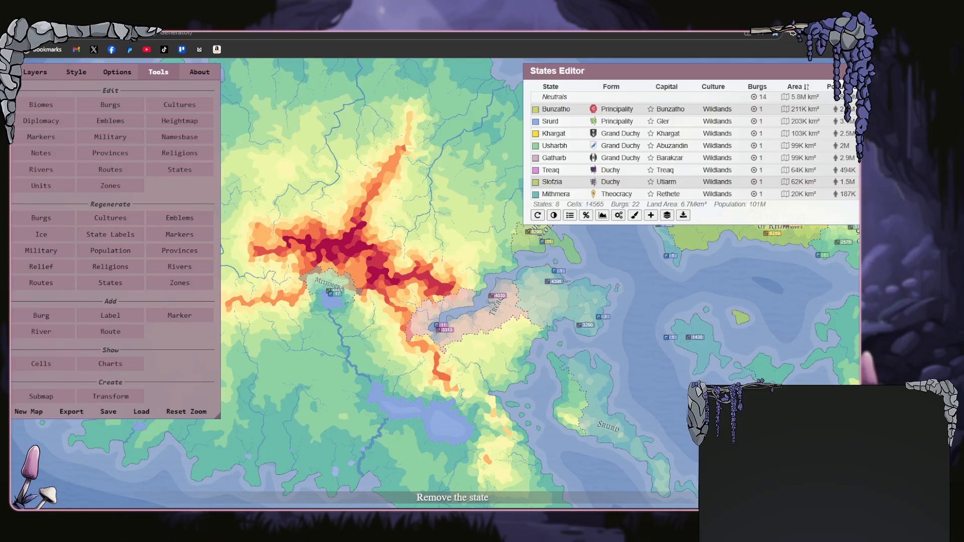
pyautogui.click(853, 109)
pyautogui.click(493, 313)
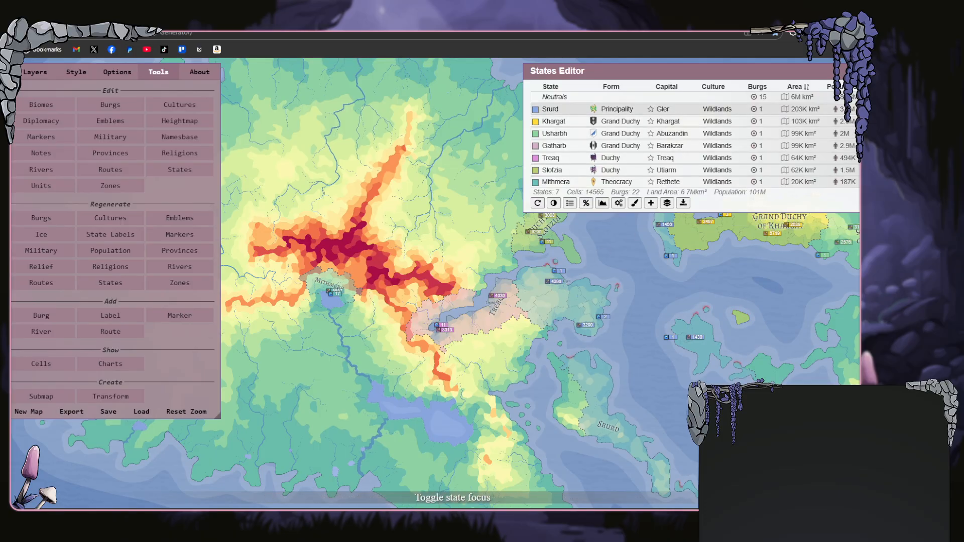
pyautogui.click(853, 109)
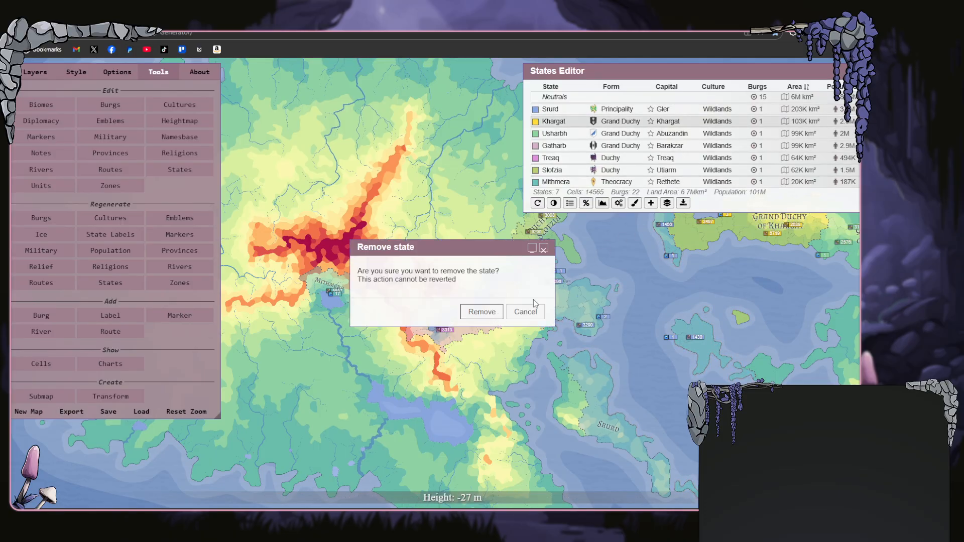
pyautogui.click(493, 312)
# - Remove the three Grand Duchy states Khargat, Usharbh and Gatharb from the map
pyautogui.click(853, 109)
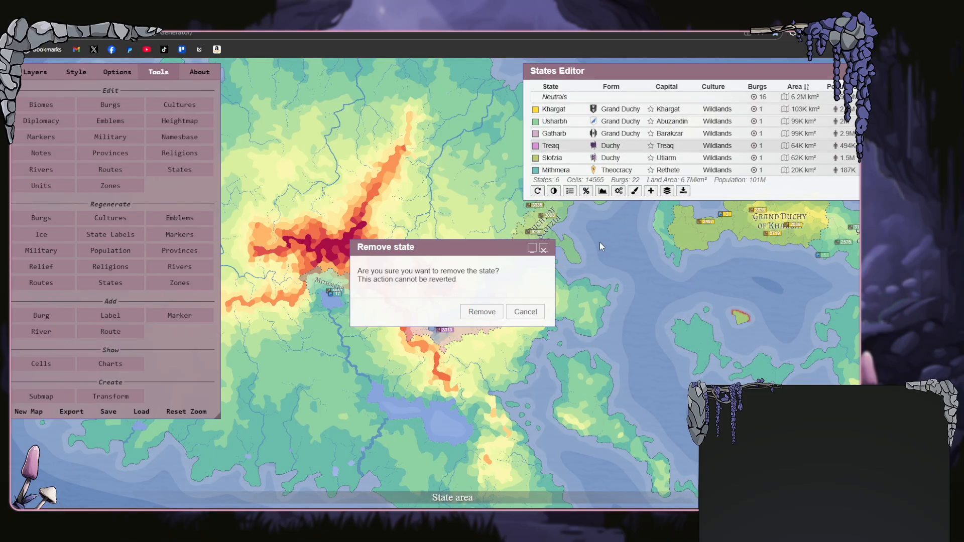
pyautogui.click(481, 312)
pyautogui.click(854, 108)
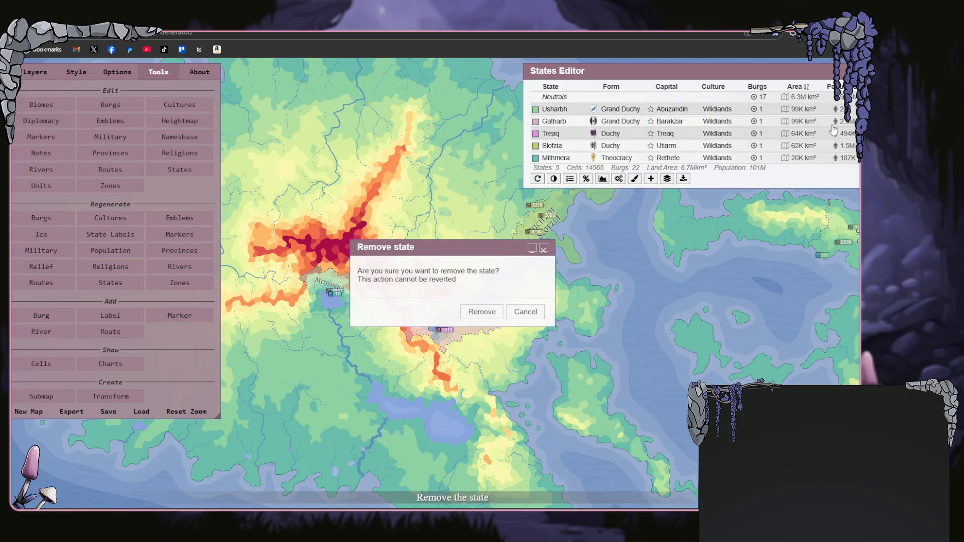
pyautogui.click(482, 312)
pyautogui.click(854, 109)
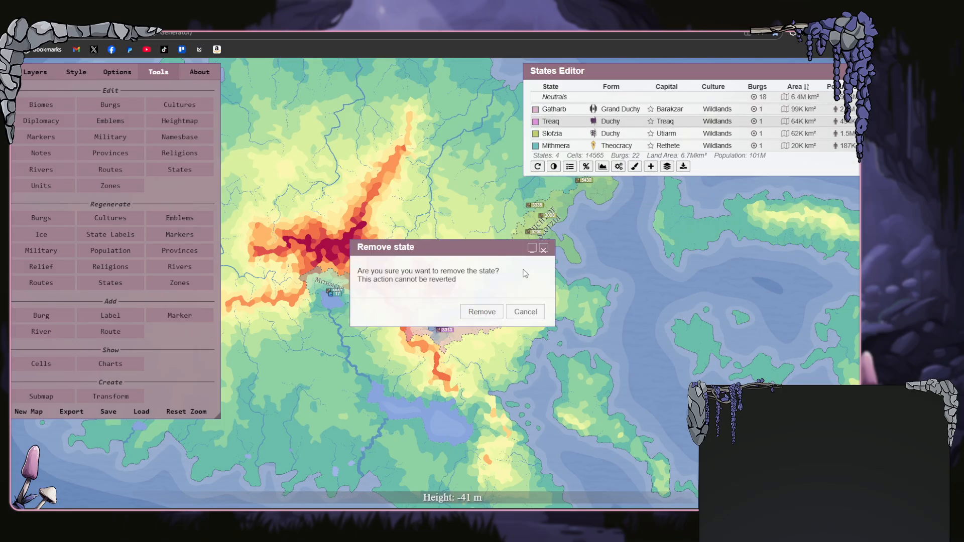
pyautogui.click(482, 312)
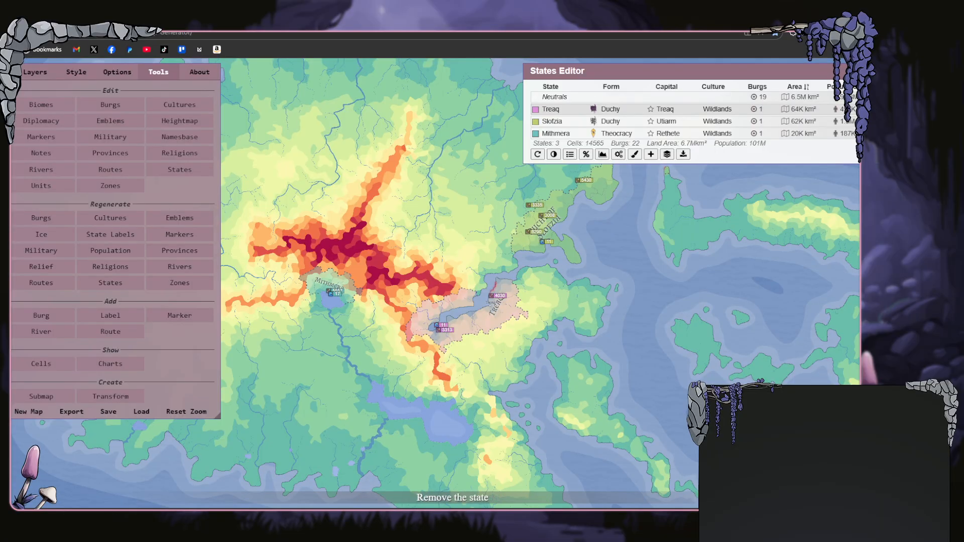
# - Remove the last states Treaq, Slofzia and Mithmera so only Neutrals is left, and close the States Editor
pyautogui.click(853, 109)
pyautogui.click(482, 312)
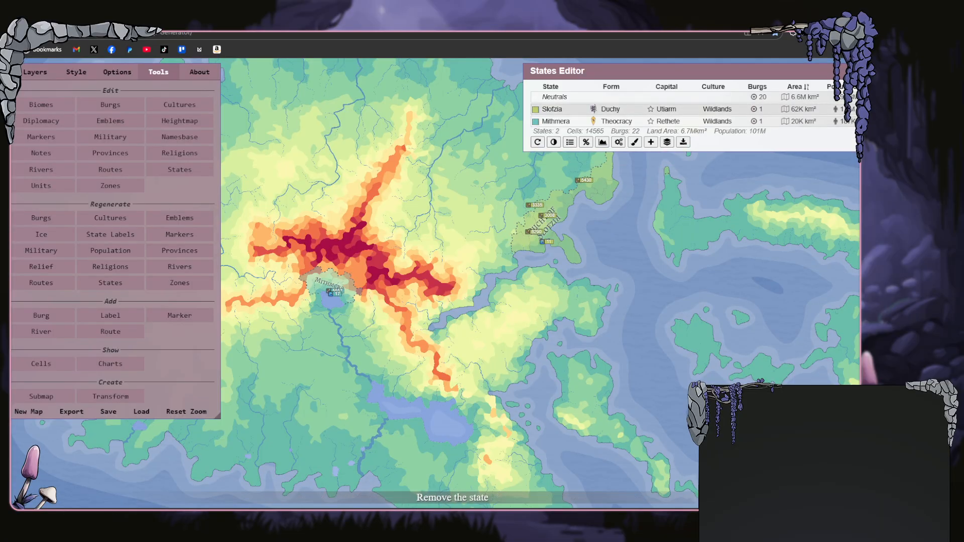
pyautogui.click(853, 109)
pyautogui.click(481, 312)
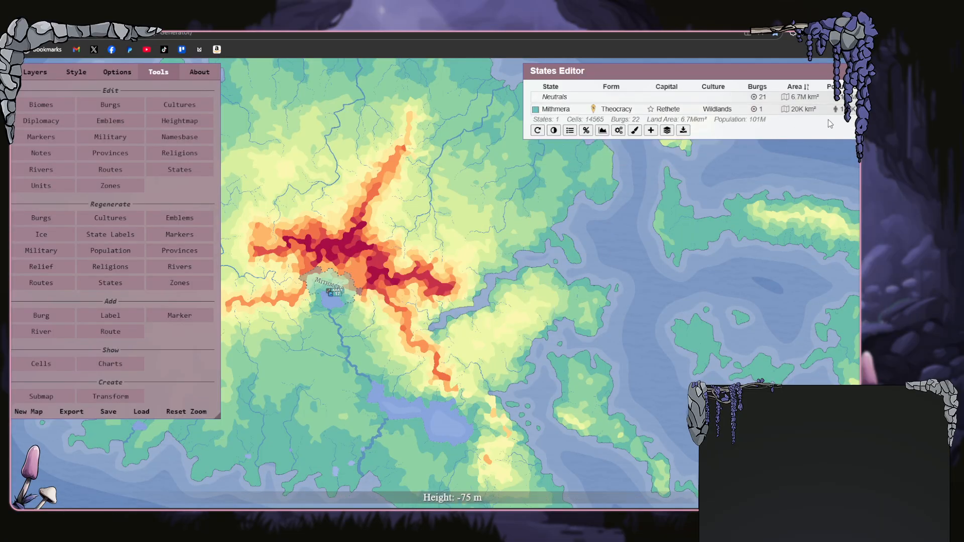
pyautogui.click(853, 109)
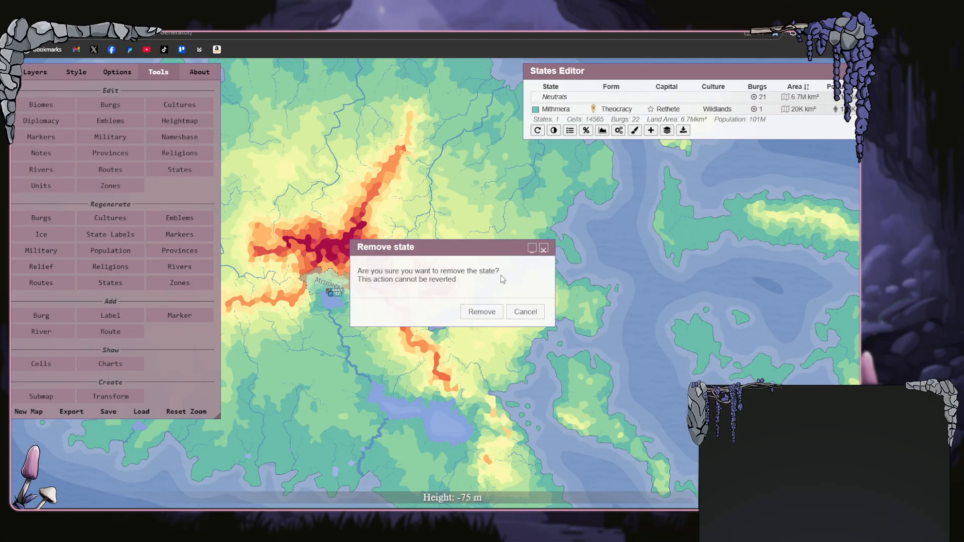
pyautogui.click(472, 313)
pyautogui.click(641, 118)
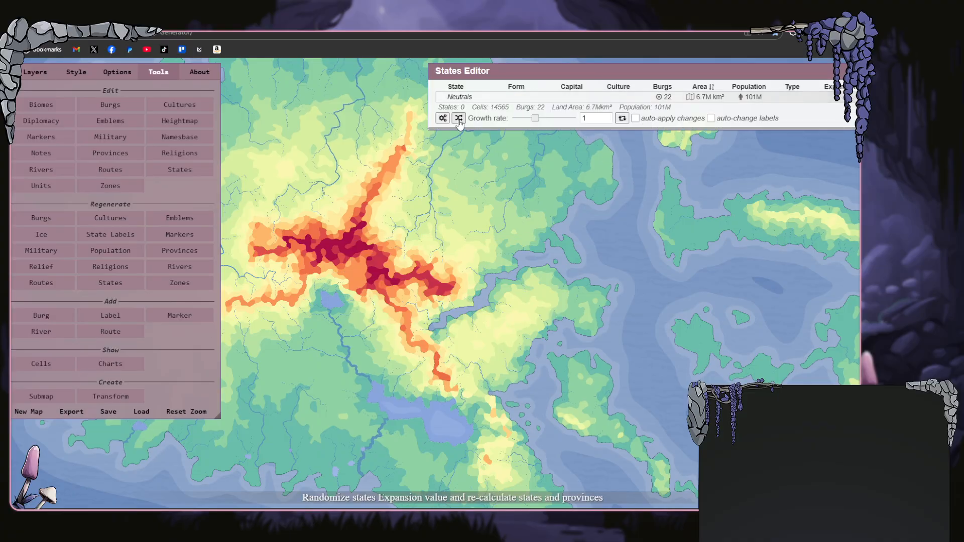
pyautogui.click(442, 118)
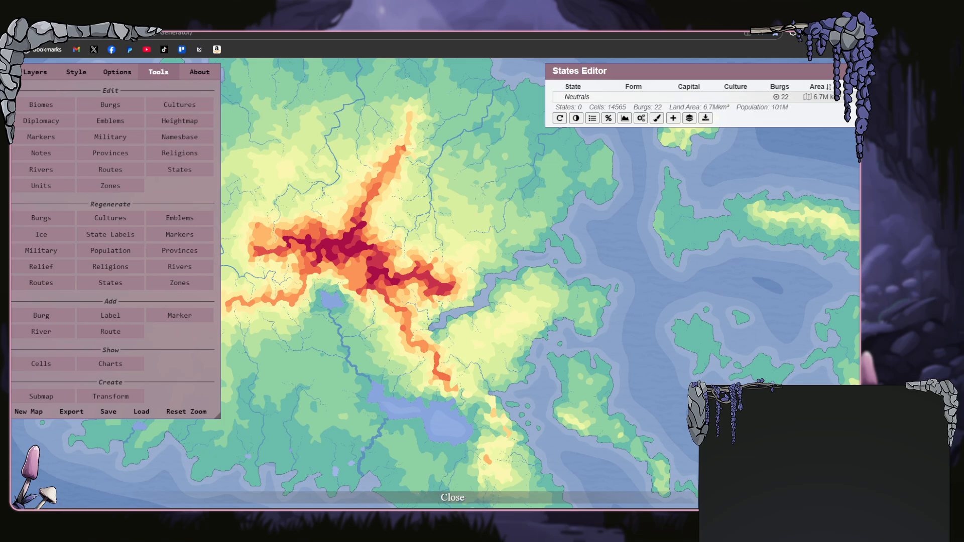
pyautogui.click(839, 71)
# - Remove all the remaining unlocked burgs, the former capitals, in the Burgs Overview and close it
pyautogui.click(110, 104)
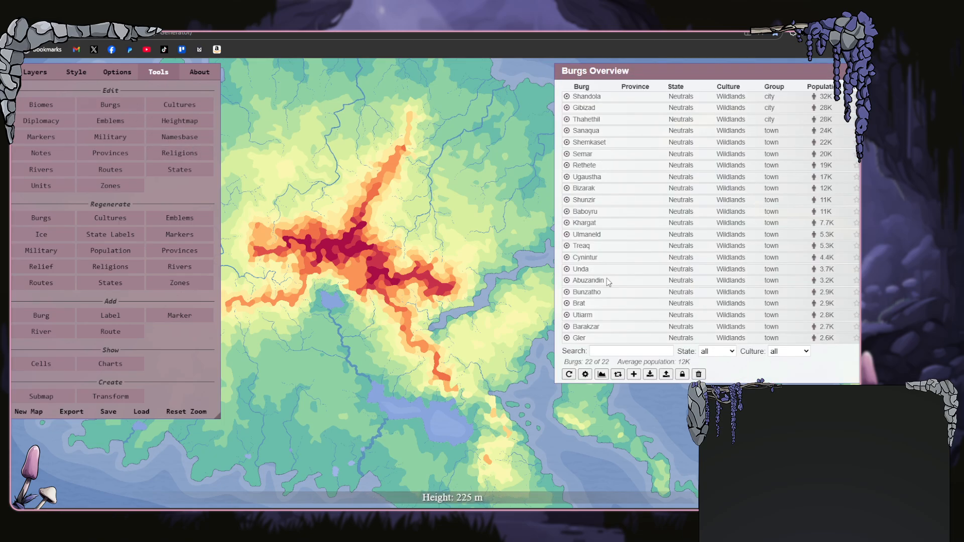
pyautogui.click(698, 374)
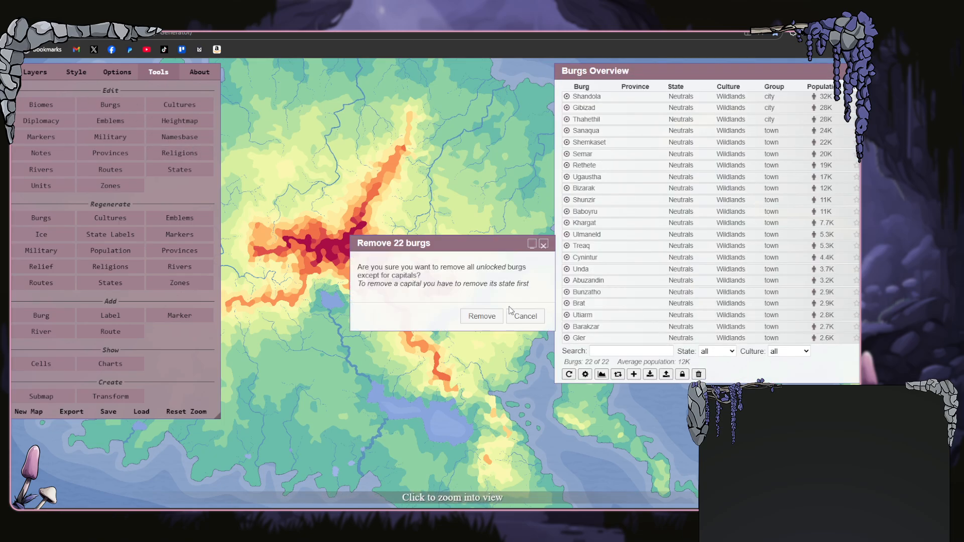
pyautogui.click(496, 317)
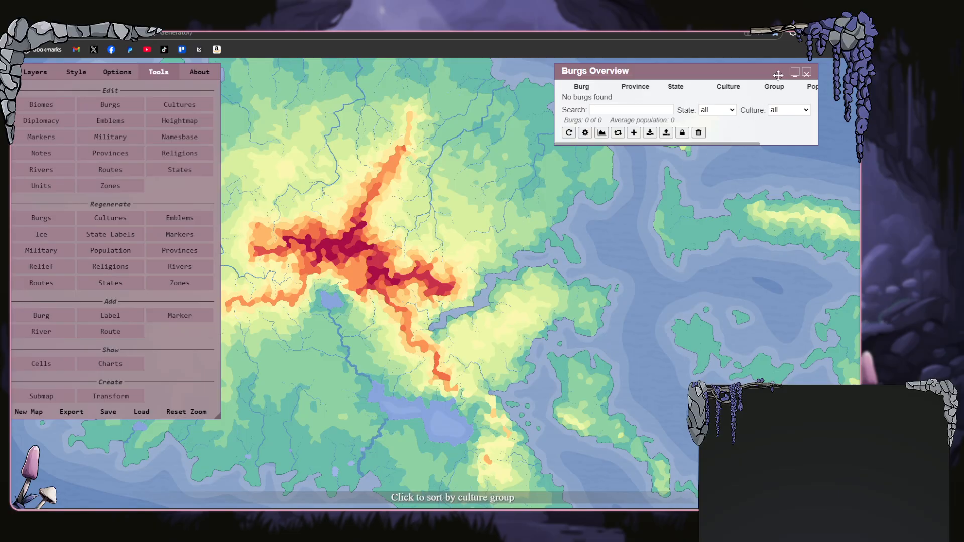
pyautogui.click(806, 73)
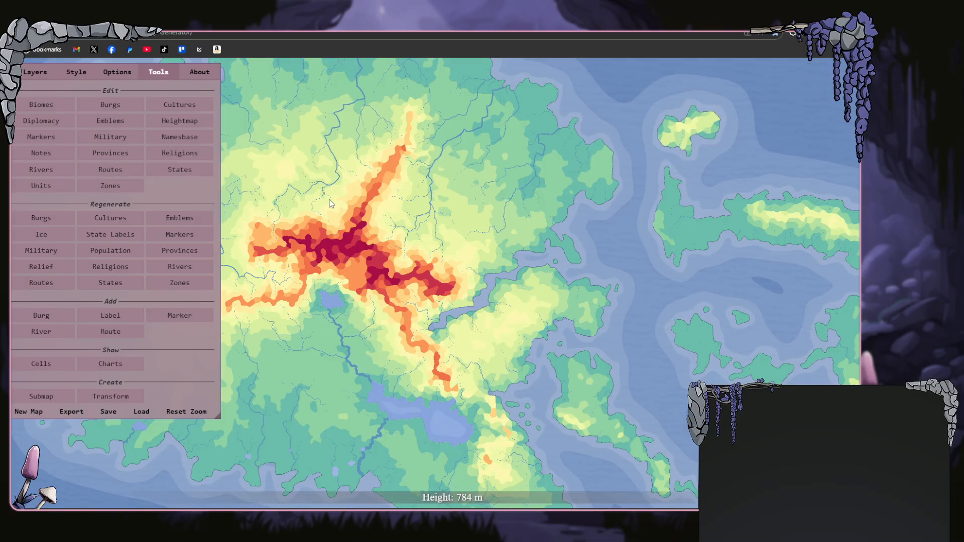
# - Open the Routes Overview and remove the first five routes one by one, starting with Luminous sea route and The Sacred Jeweled lane
pyautogui.scroll(-2, 333, 204)
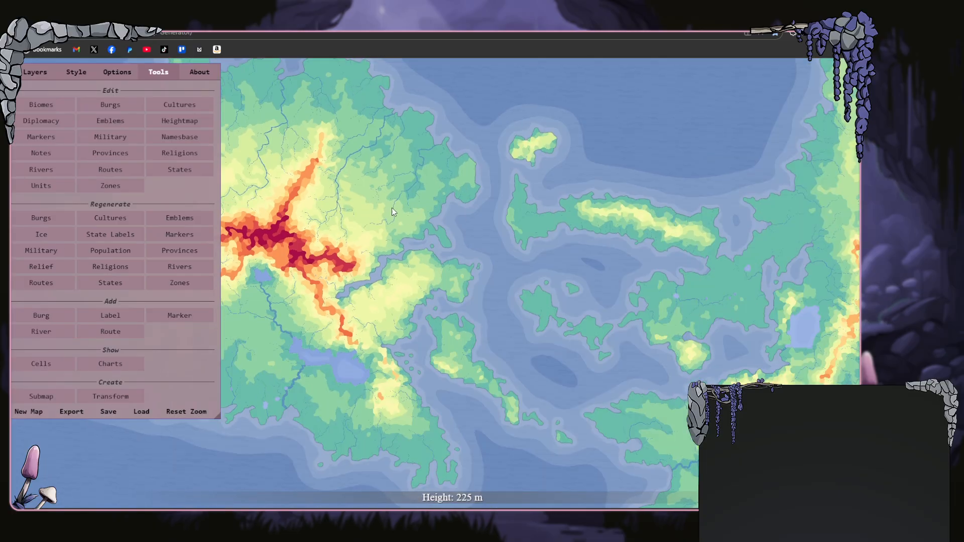
pyautogui.click(110, 170)
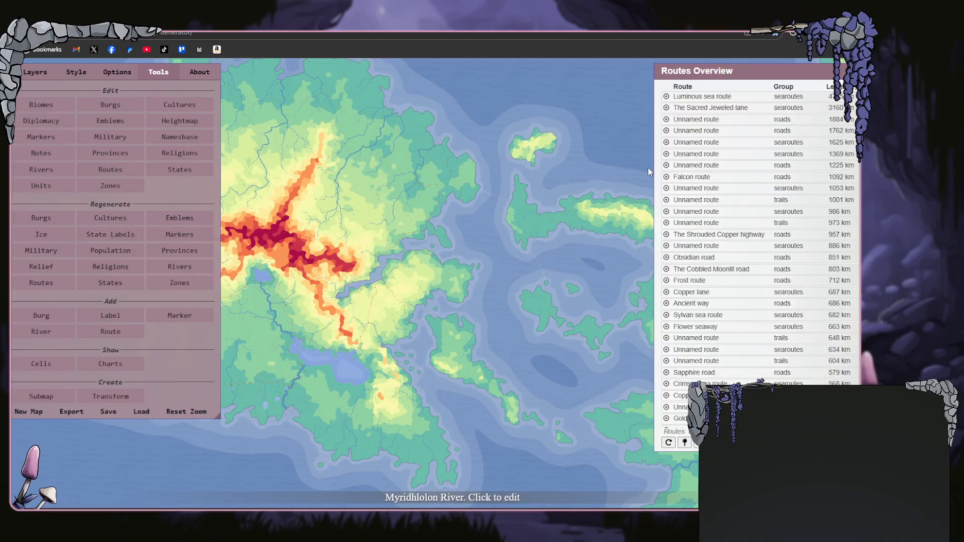
pyautogui.click(853, 96)
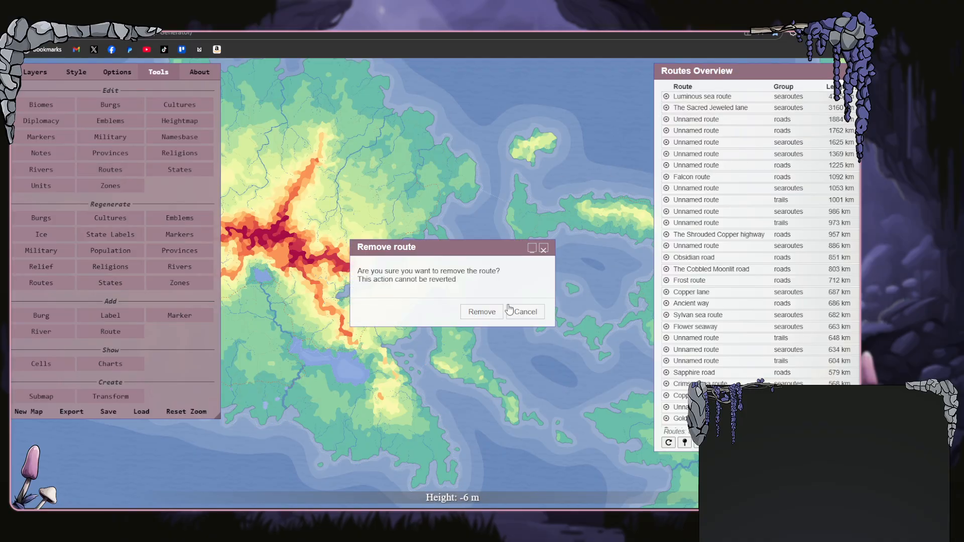
pyautogui.click(476, 312)
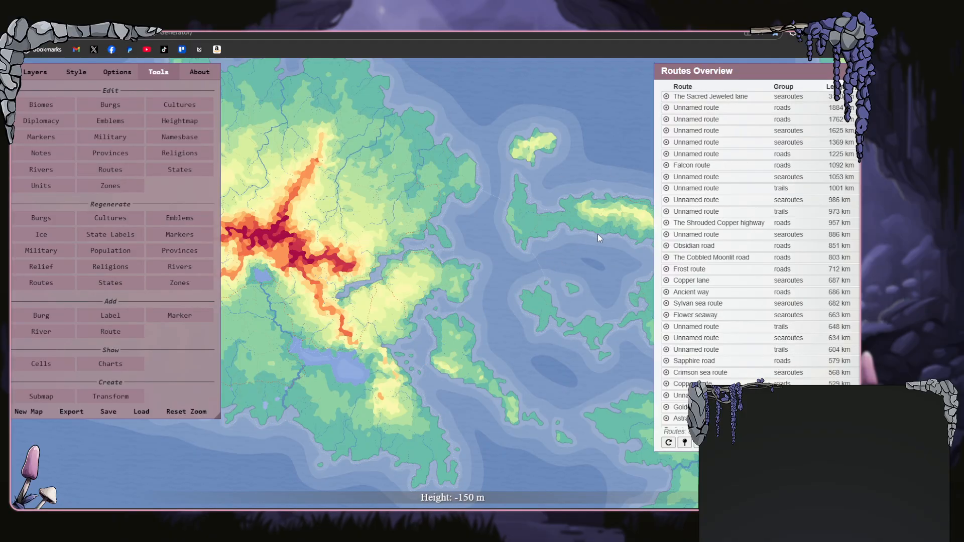
pyautogui.click(853, 131)
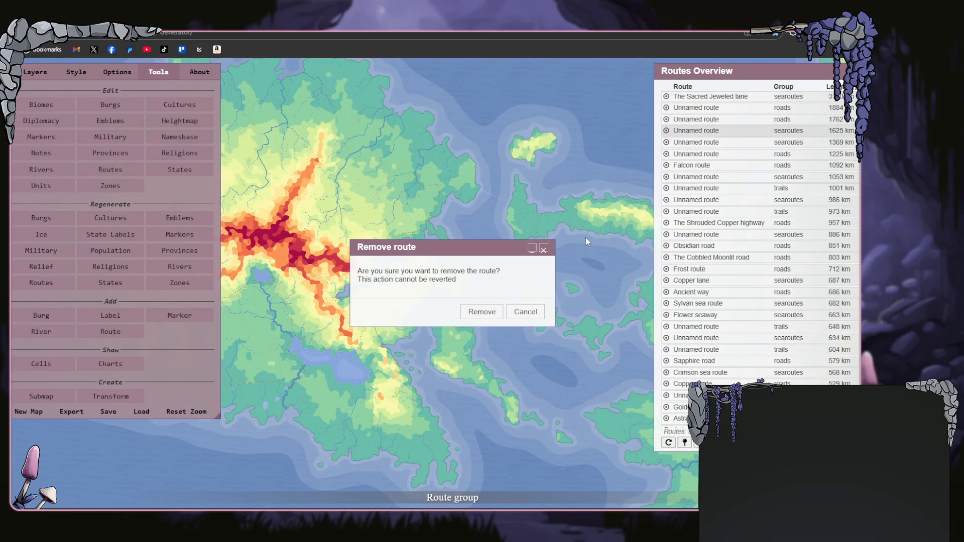
pyautogui.click(480, 312)
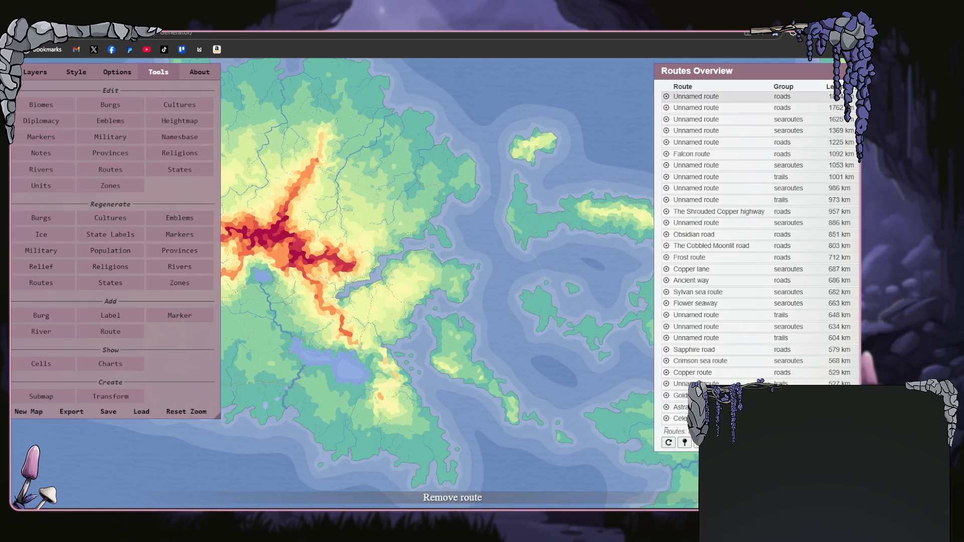
pyautogui.click(853, 96)
pyautogui.click(482, 311)
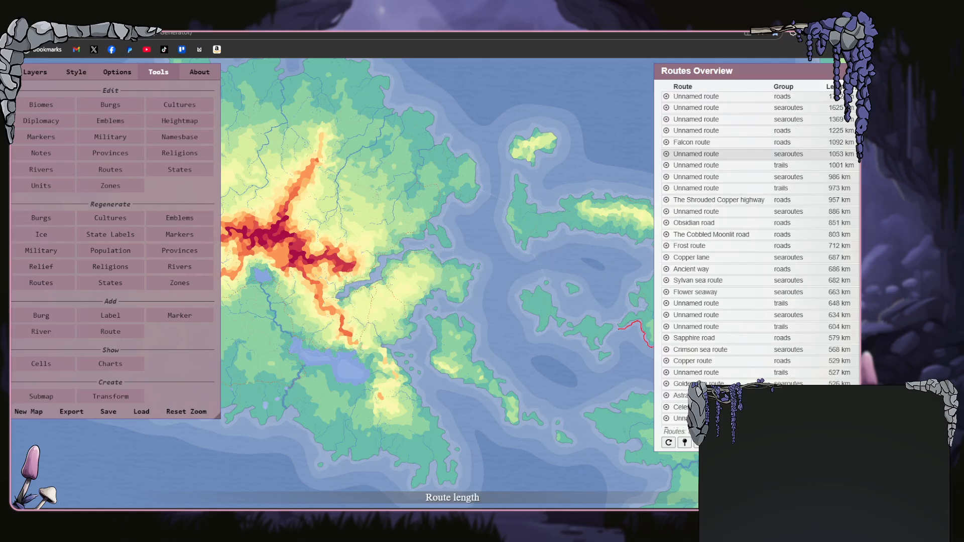
pyautogui.click(853, 97)
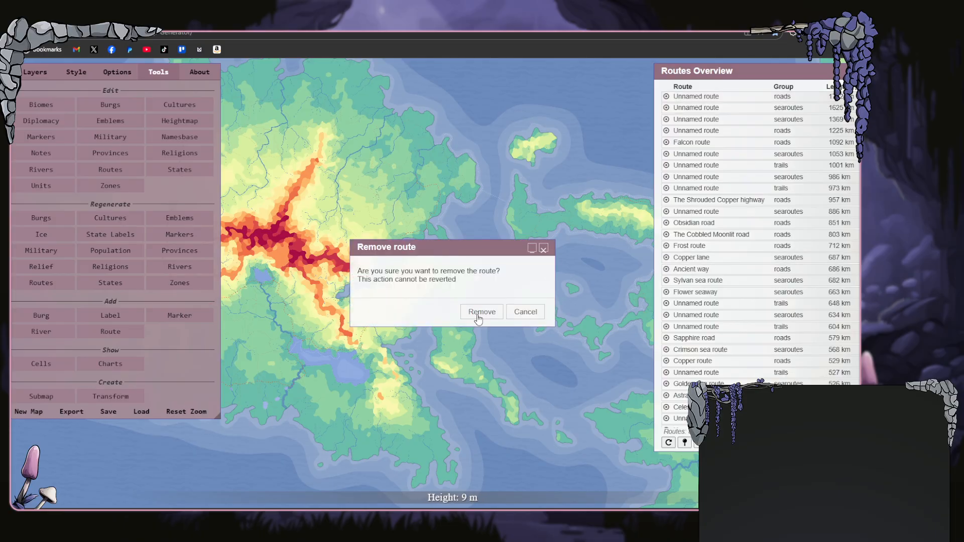
pyautogui.click(477, 318)
pyautogui.click(853, 96)
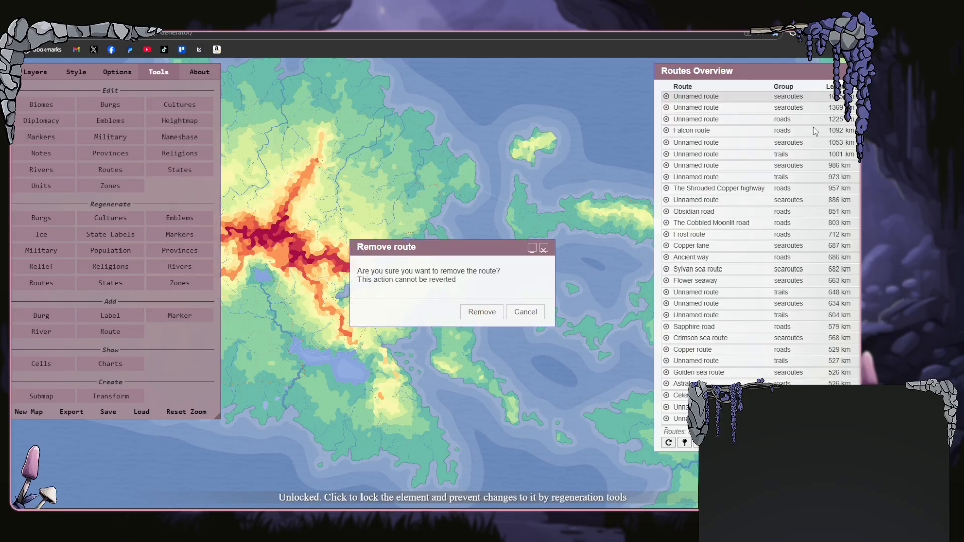
pyautogui.click(479, 312)
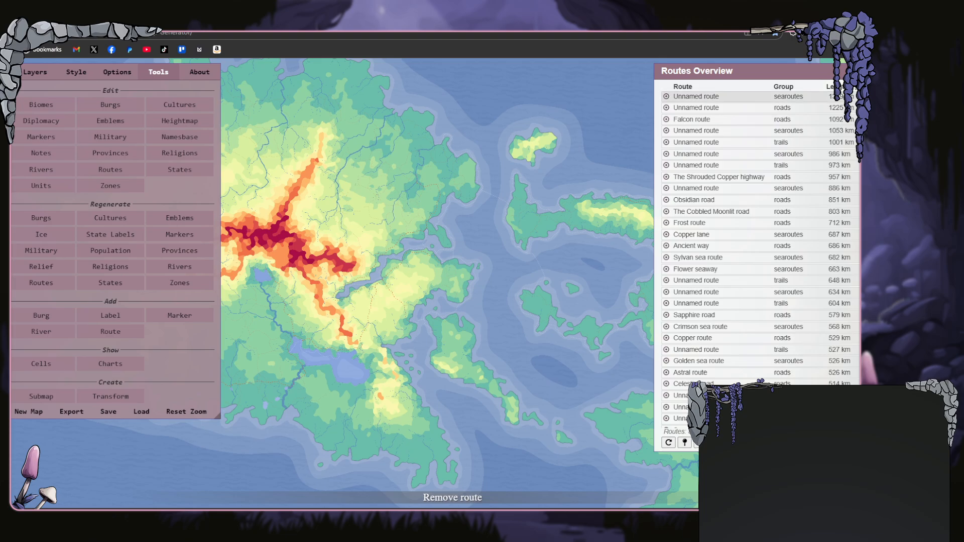
# - Remove all the remaining routes at once and close the Routes Overview
pyautogui.click(733, 443)
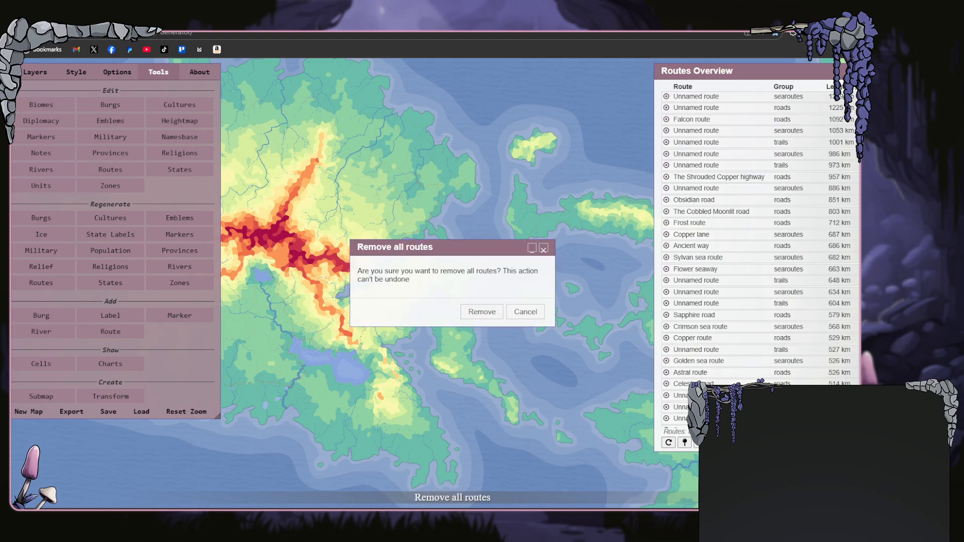
pyautogui.click(482, 311)
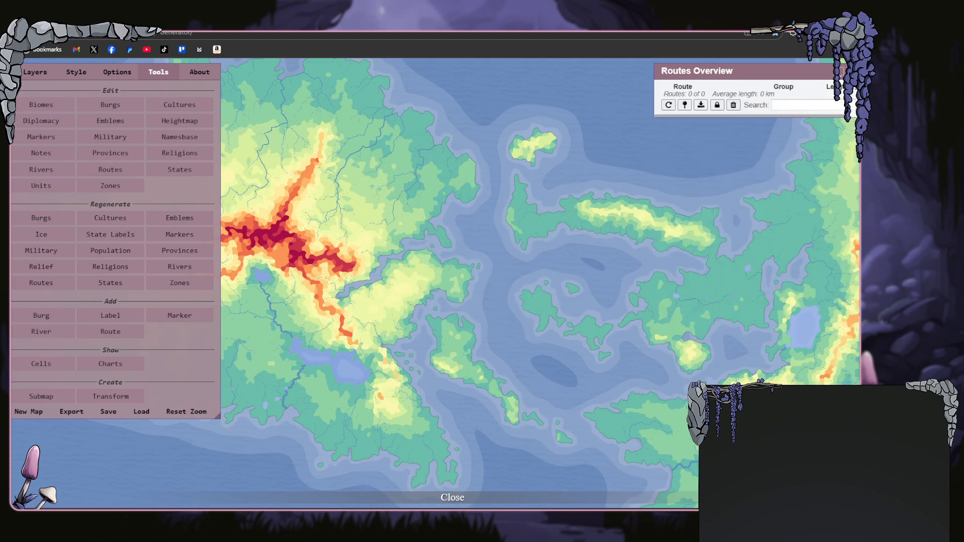
pyautogui.click(840, 71)
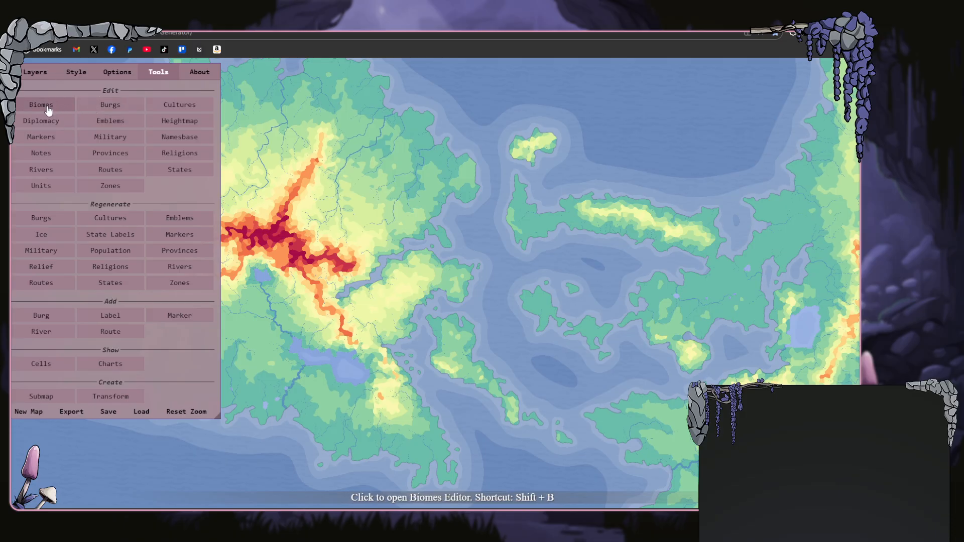
pyautogui.click(42, 121)
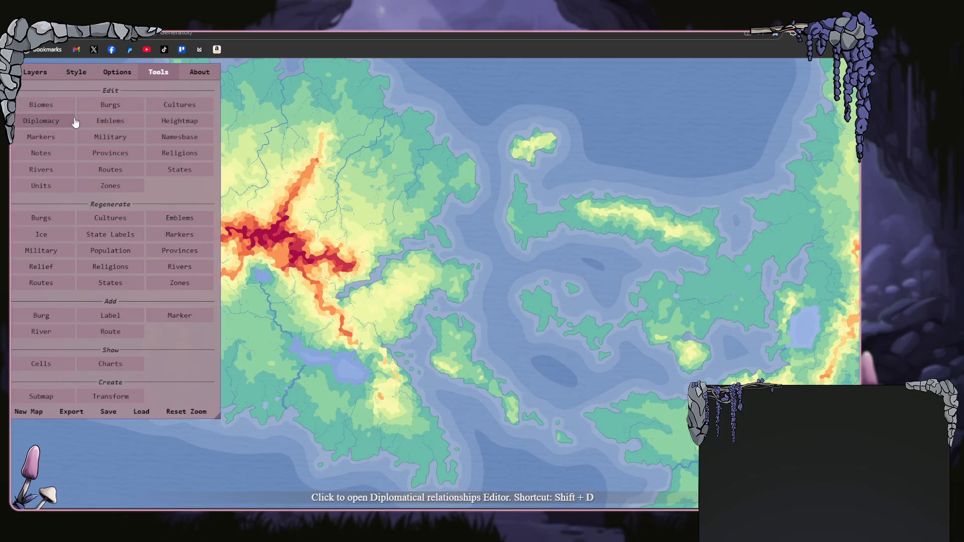
pyautogui.click(88, 126)
pyautogui.click(164, 127)
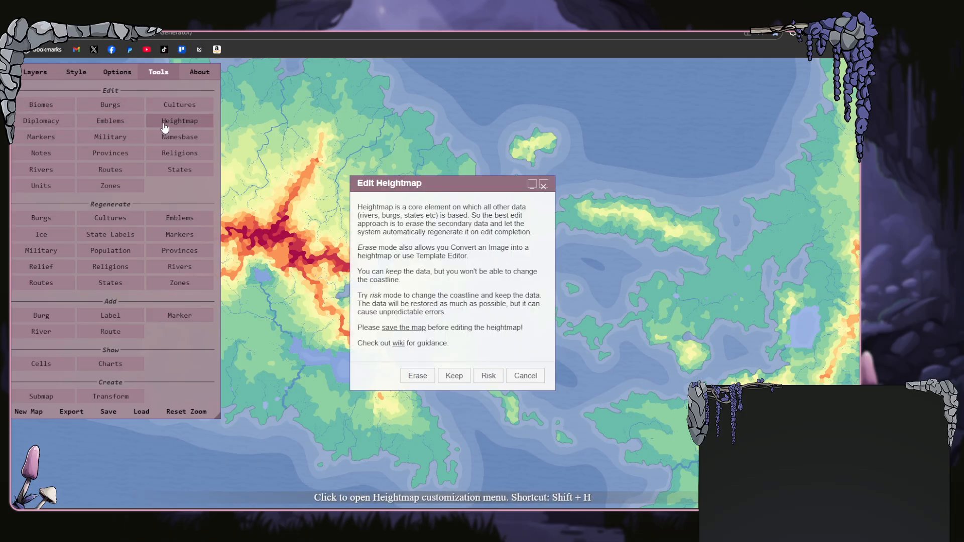
pyautogui.click(543, 186)
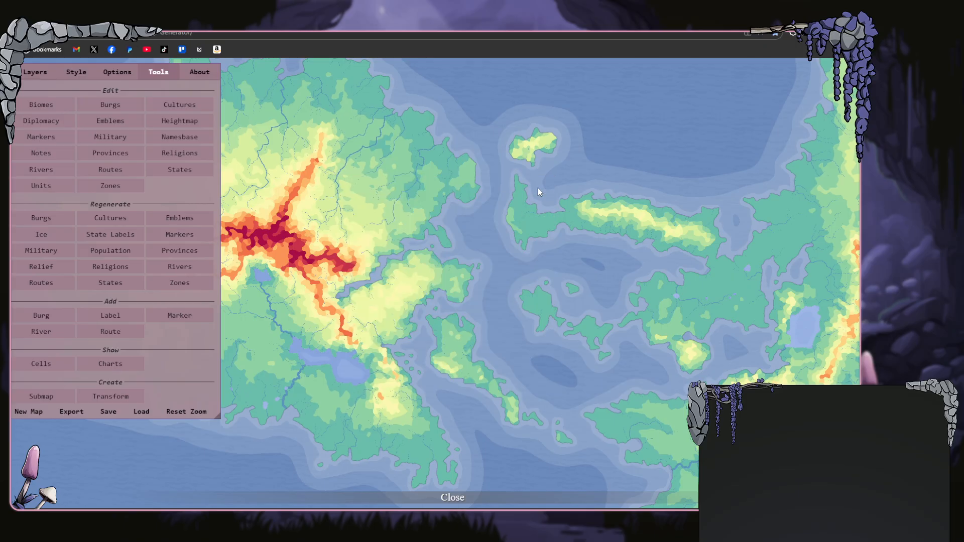
pyautogui.click(186, 120)
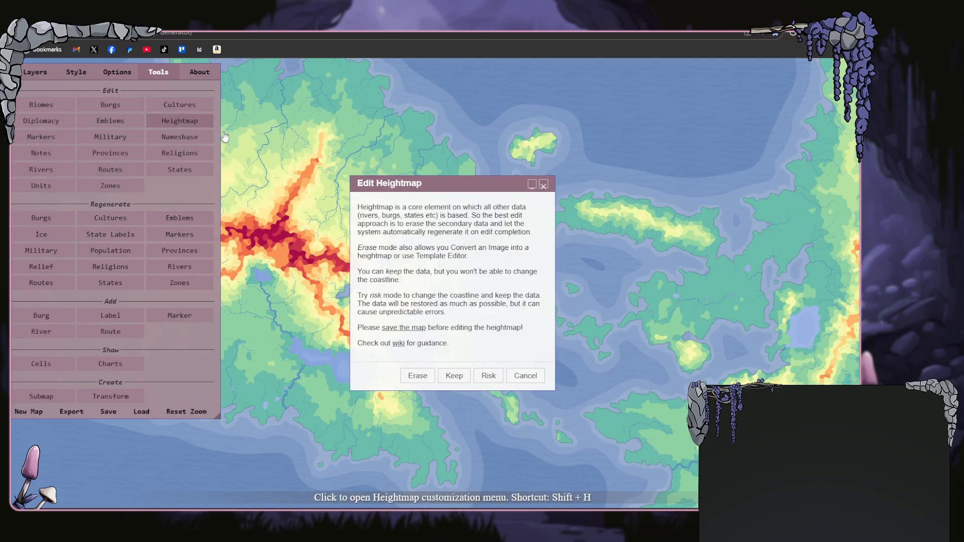
pyautogui.click(544, 185)
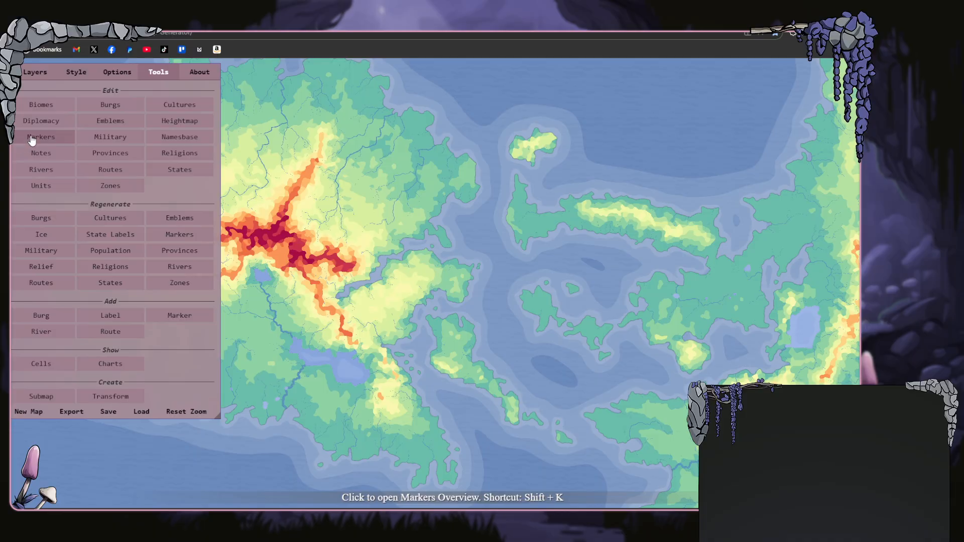
# - Remove all markers from the map in the Markers Overview, and check the Military Overview for leftover forces
pyautogui.click(31, 137)
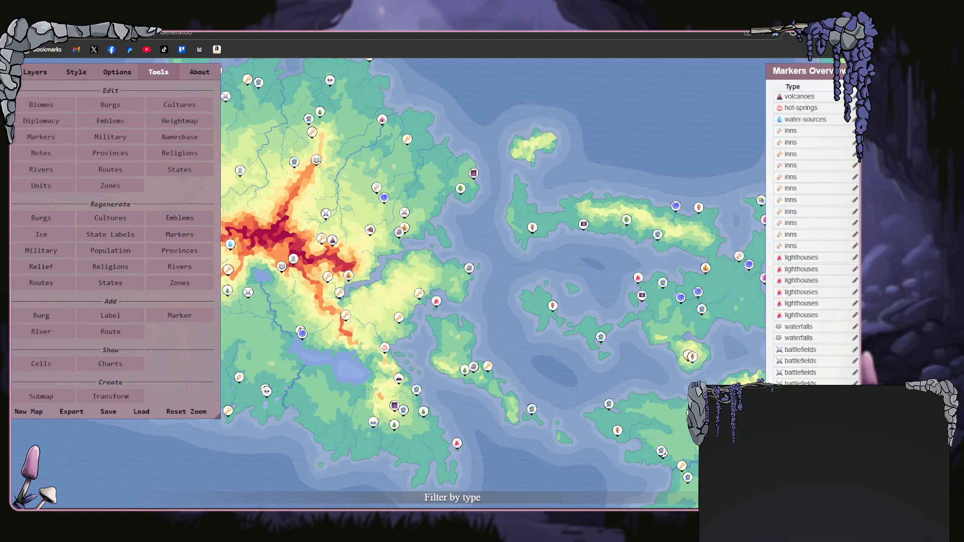
pyautogui.click(477, 313)
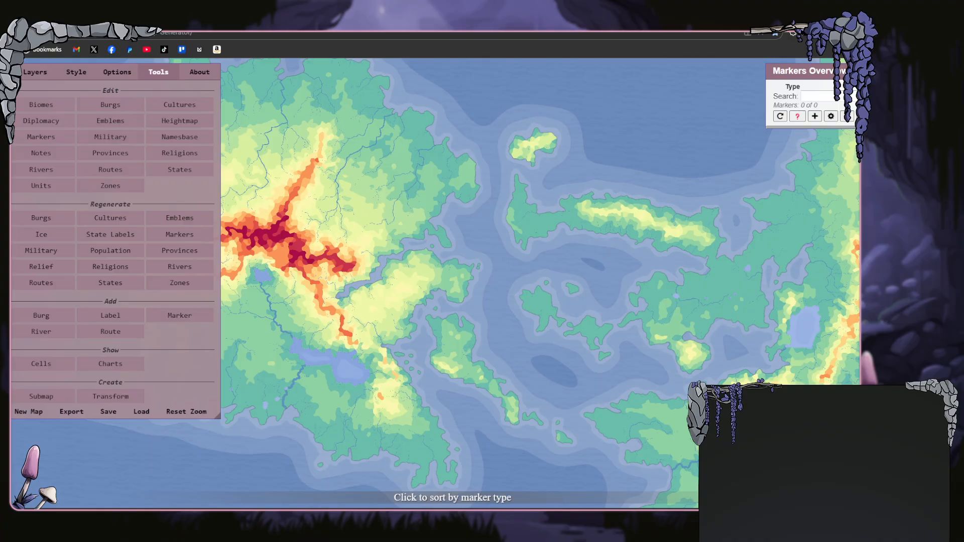
pyautogui.click(848, 71)
pyautogui.click(110, 141)
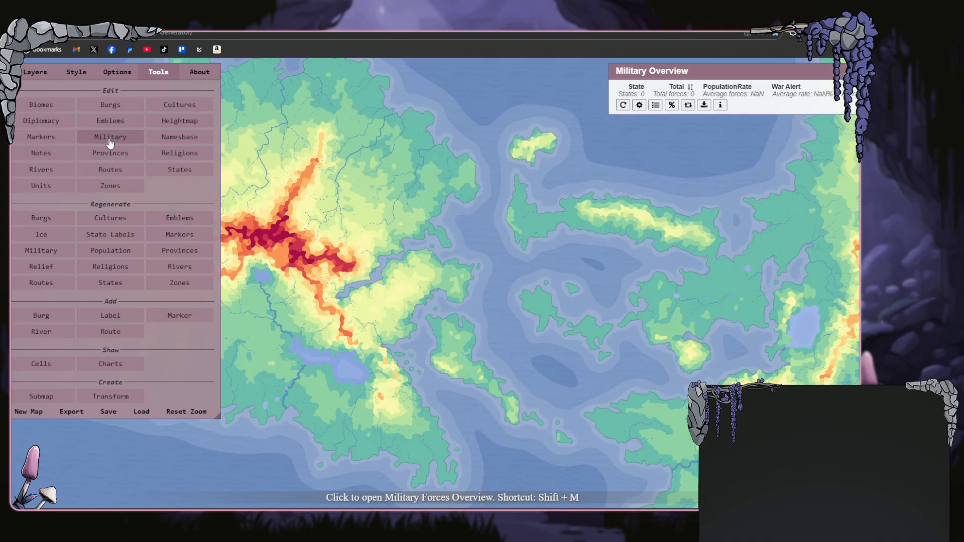
pyautogui.click(847, 71)
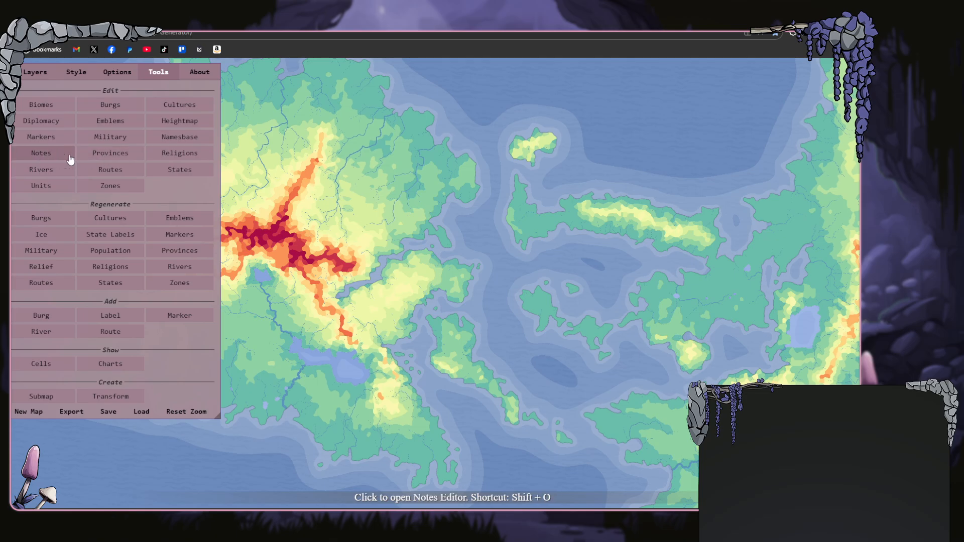
# - Remove all the leftover provinces at once in the Provinces Editor and close it
pyautogui.click(111, 158)
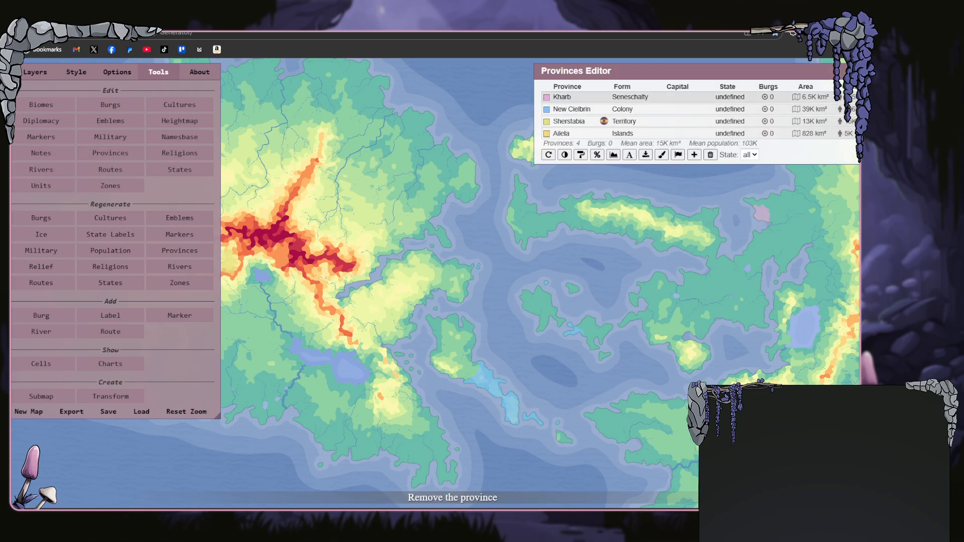
pyautogui.click(709, 154)
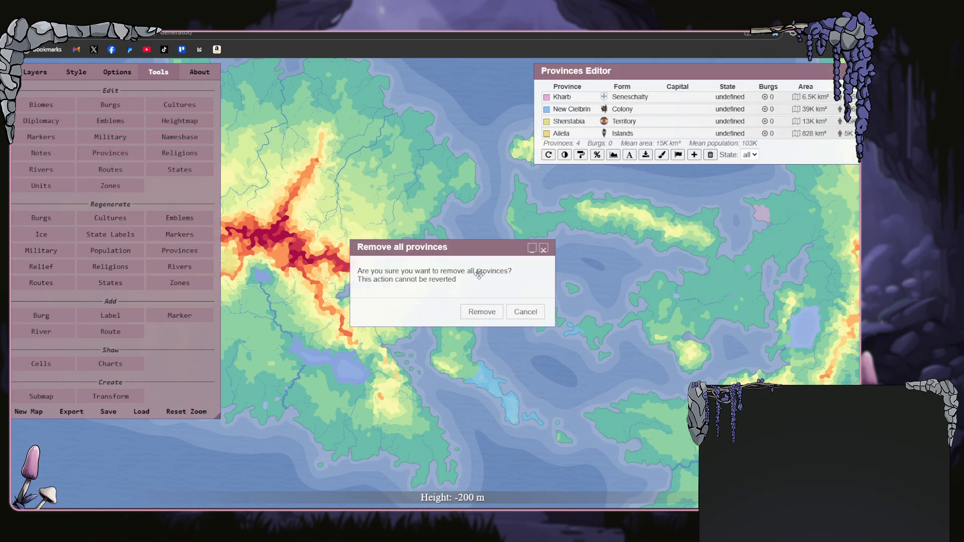
pyautogui.click(472, 312)
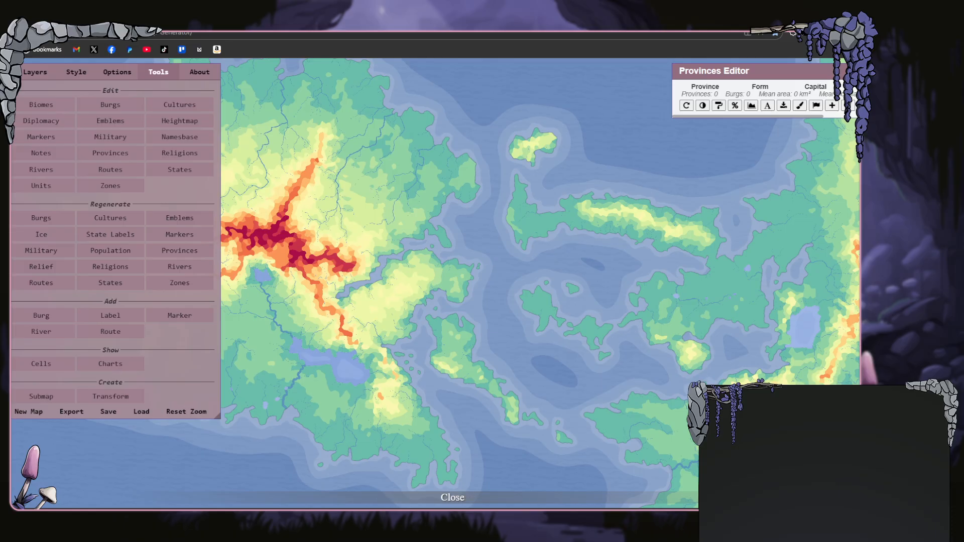
pyautogui.click(849, 70)
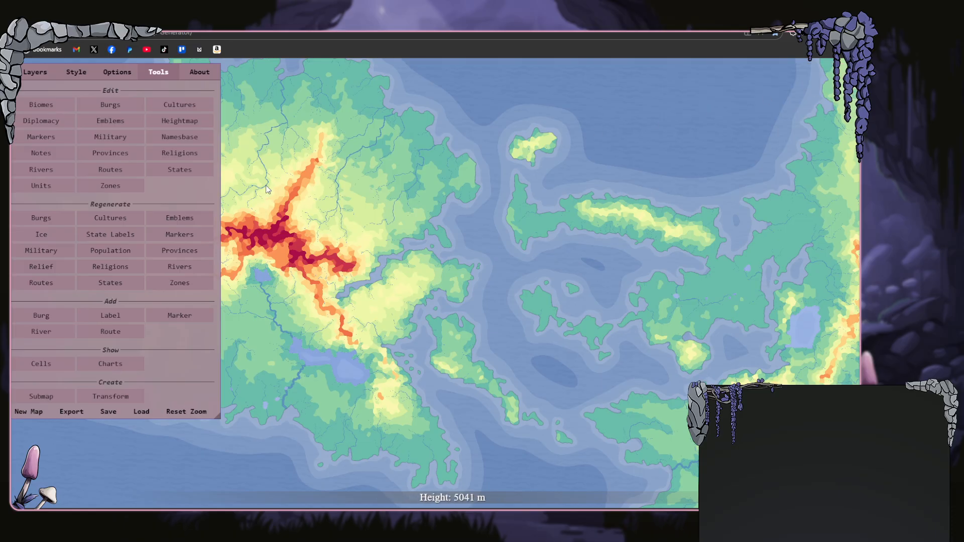
# - Open the Religions Editor and remove the organized religions Ugausth Church, Gaya Church and Gibizadism
pyautogui.click(180, 155)
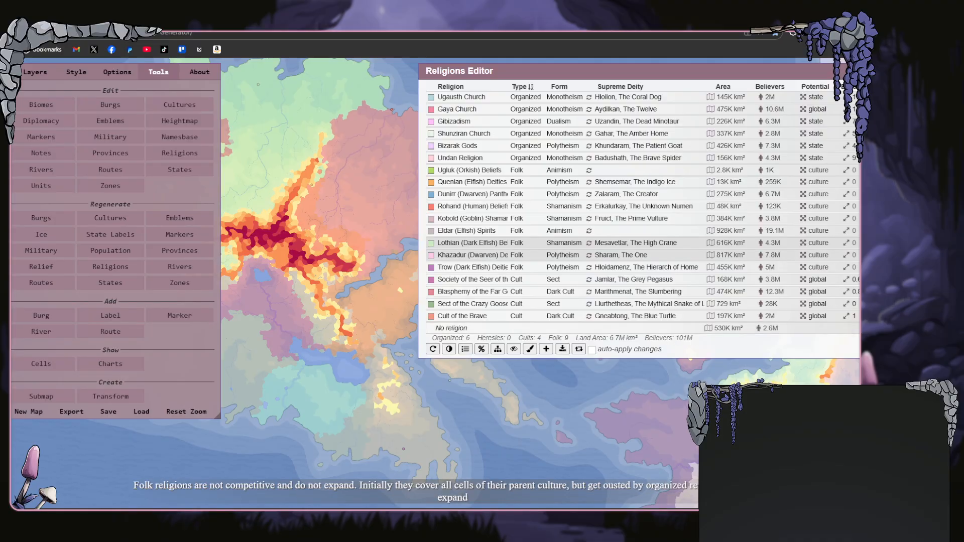
pyautogui.click(887, 97)
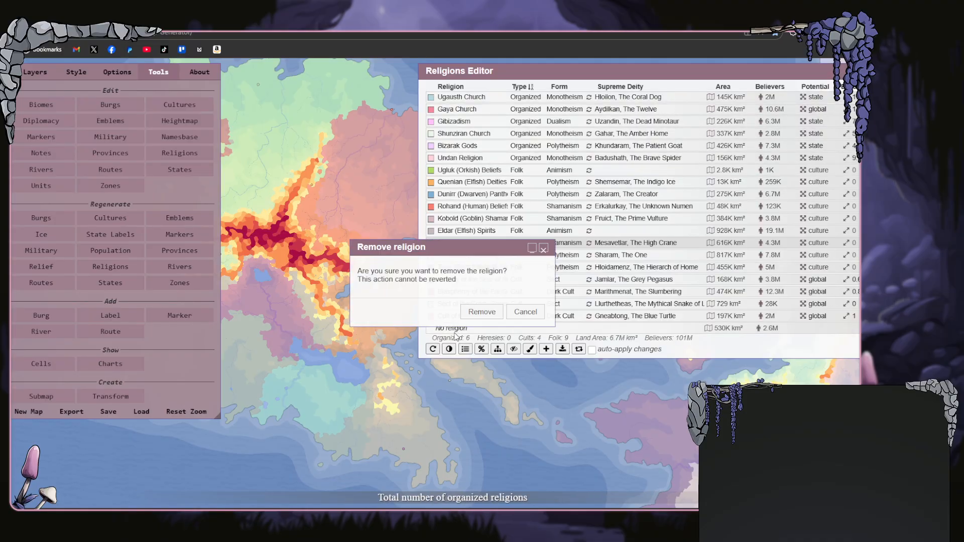
pyautogui.click(481, 312)
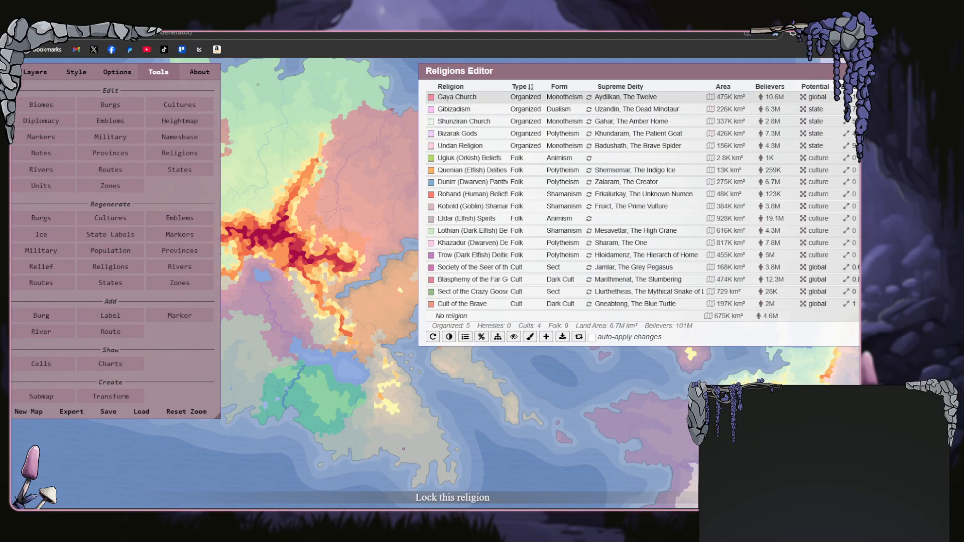
pyautogui.click(887, 97)
pyautogui.click(490, 310)
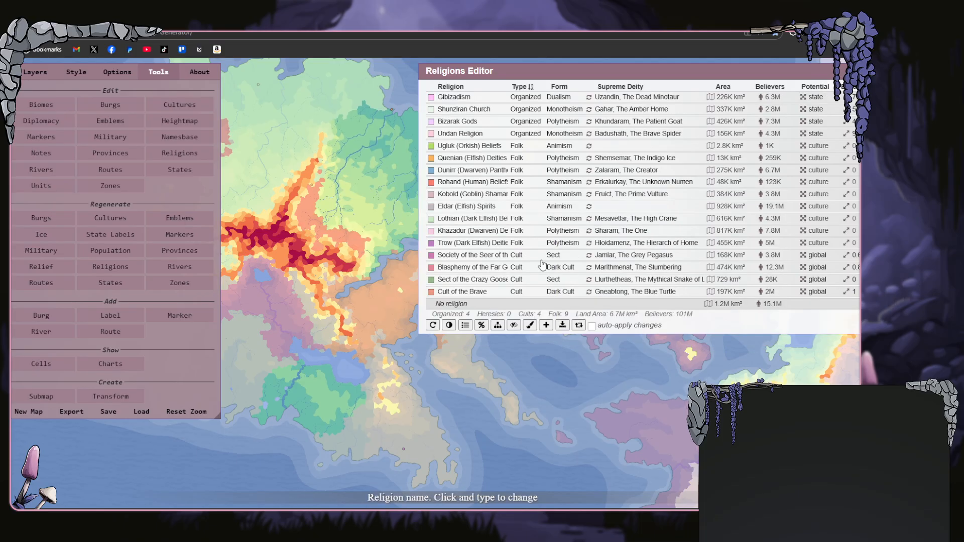
pyautogui.click(887, 97)
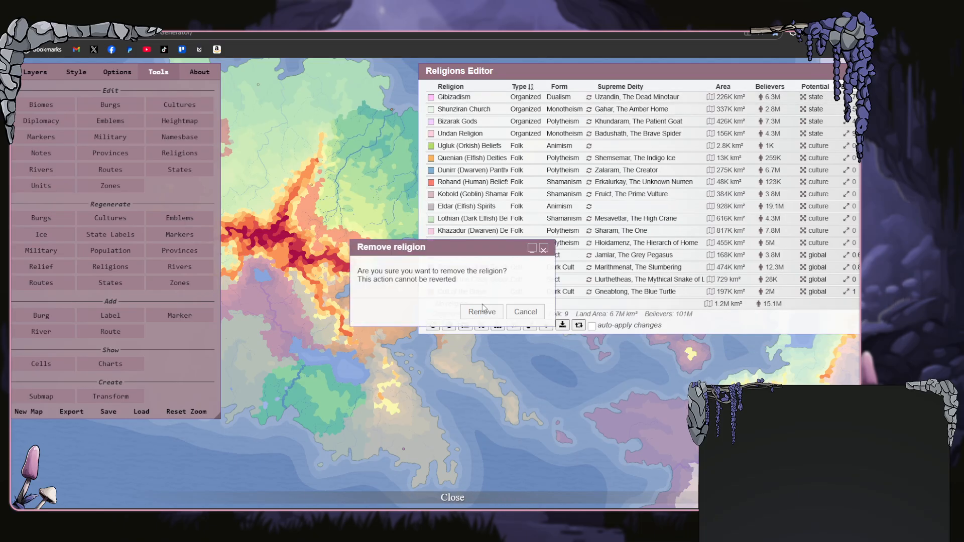
pyautogui.click(483, 311)
# - Remove the remaining organized religions Shunziran Church, Bizarak Gods and Undan Religion from the religions list
pyautogui.click(887, 97)
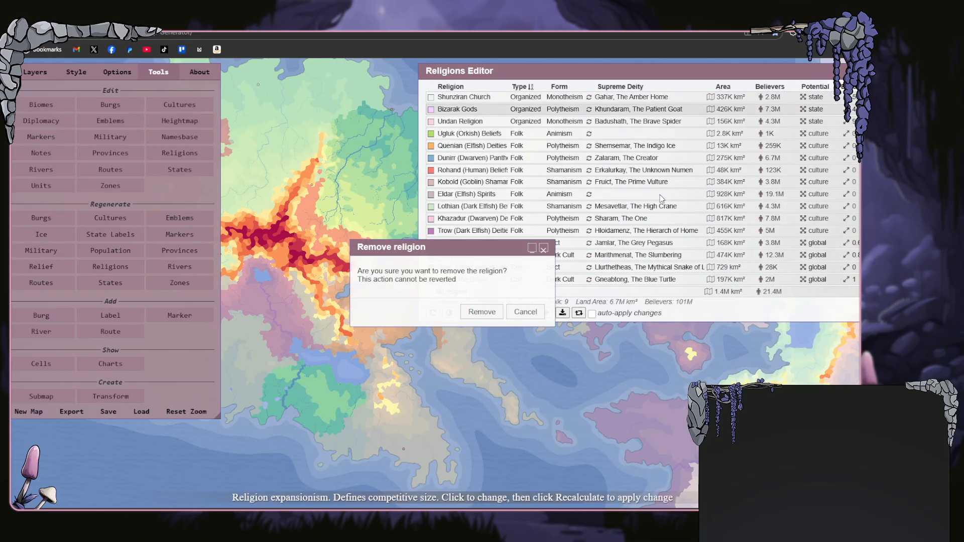
pyautogui.click(484, 311)
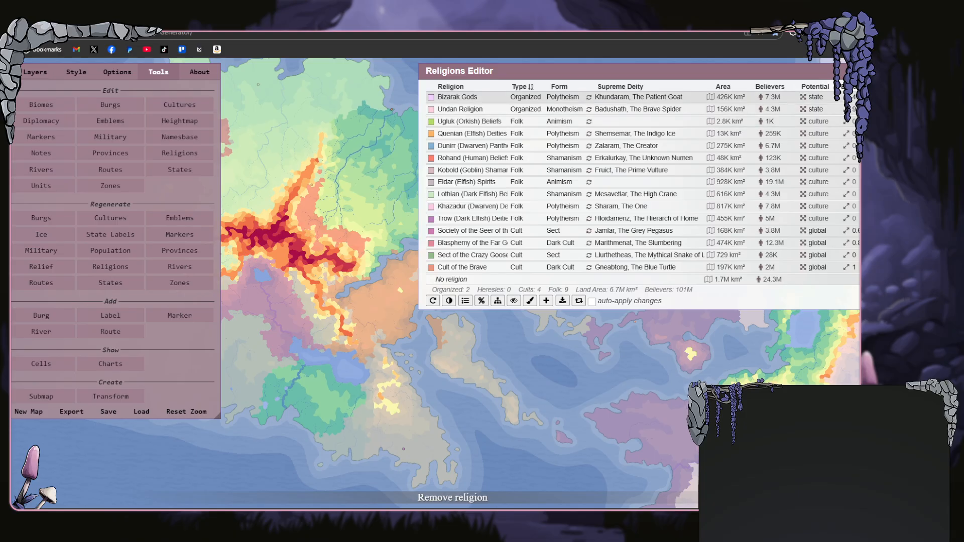
pyautogui.click(888, 97)
pyautogui.click(479, 312)
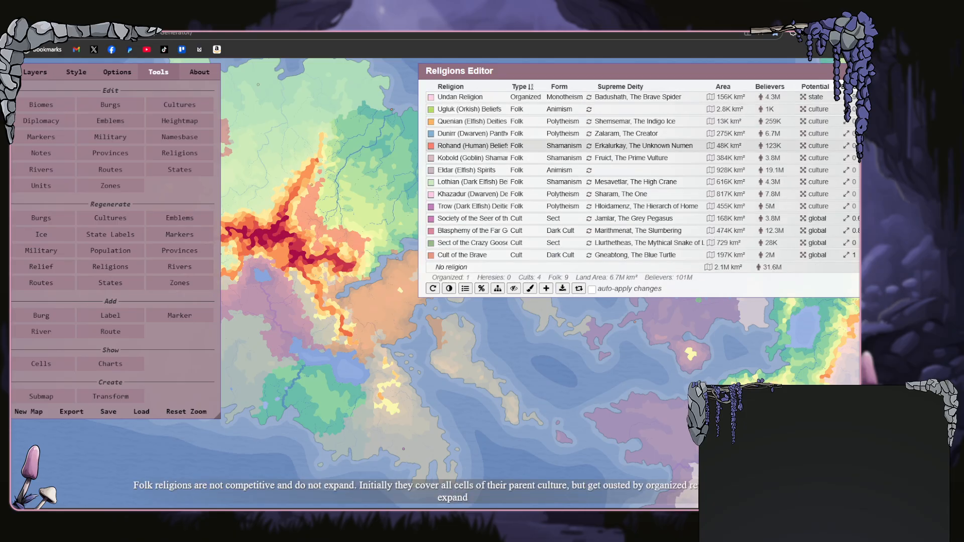
pyautogui.click(887, 97)
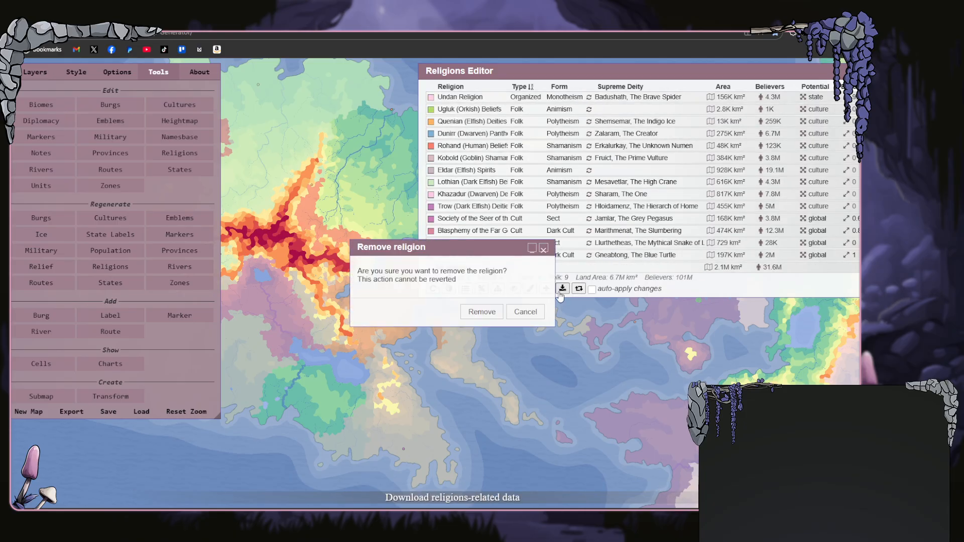
pyautogui.click(484, 312)
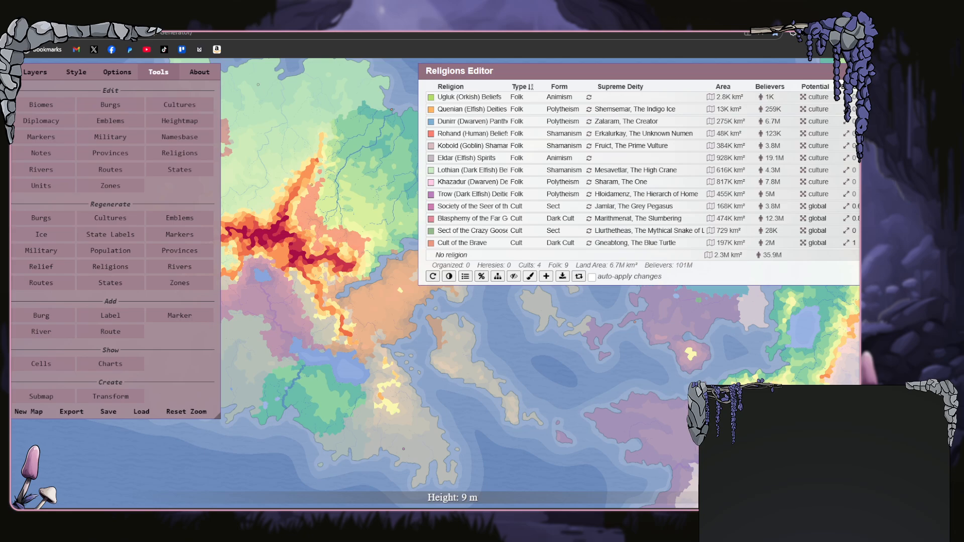
# - Remove the Ugluk (Orkish), Quenian (Elfish), Dunirr (Dwarven) and Rohand (Human) folk religions
pyautogui.click(888, 97)
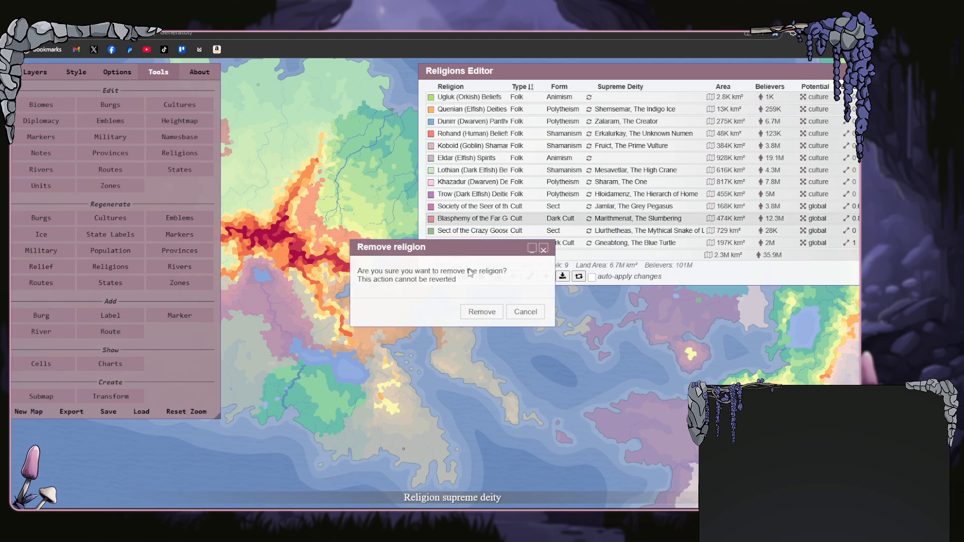
pyautogui.click(481, 310)
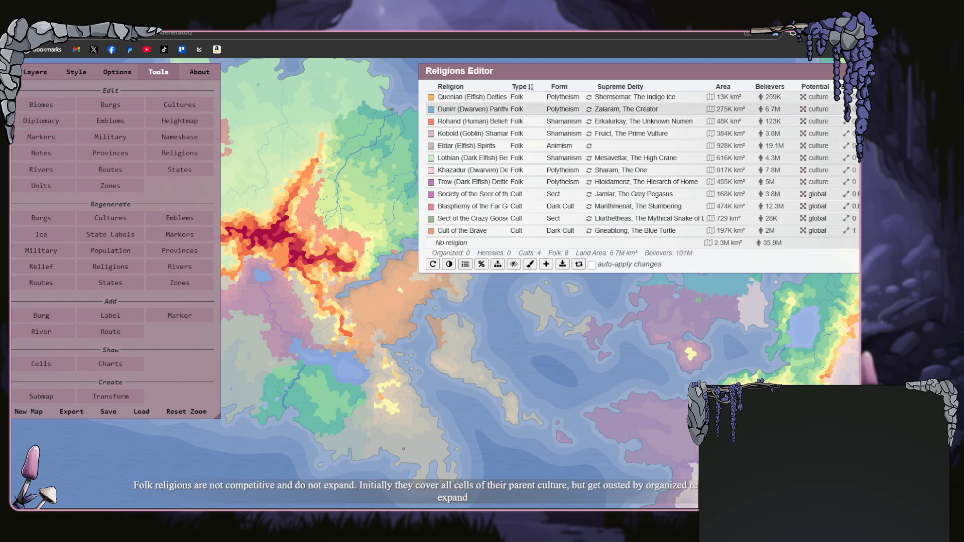
pyautogui.click(887, 97)
pyautogui.click(485, 312)
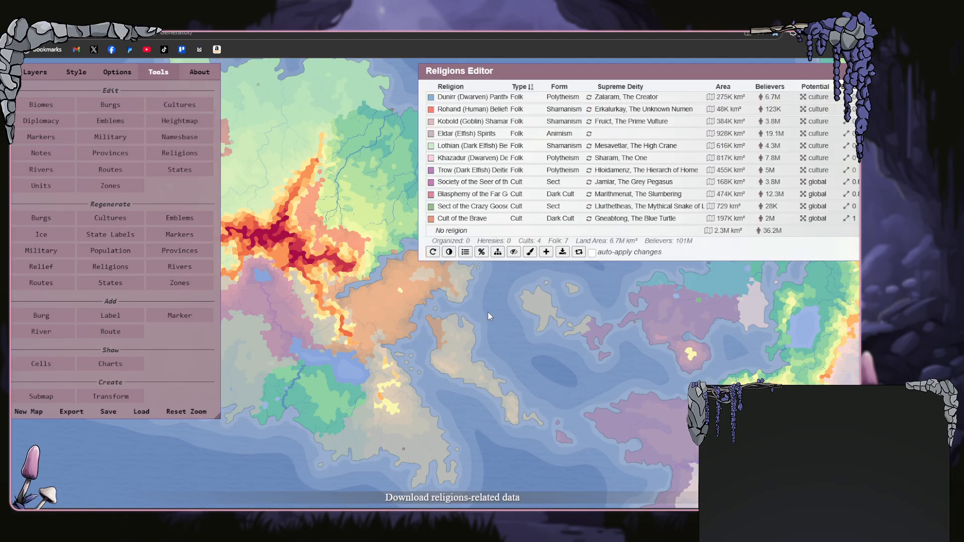
pyautogui.click(887, 96)
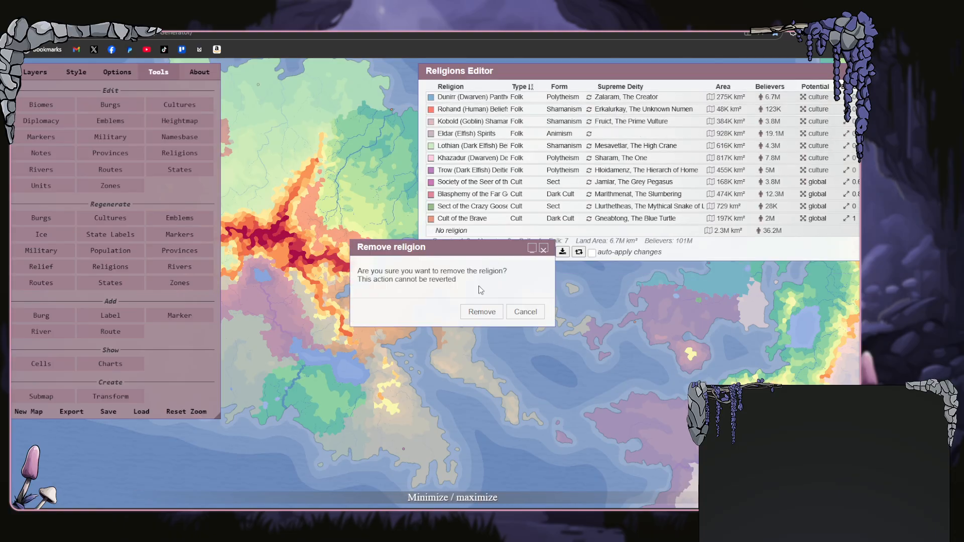
pyautogui.click(481, 312)
pyautogui.click(888, 97)
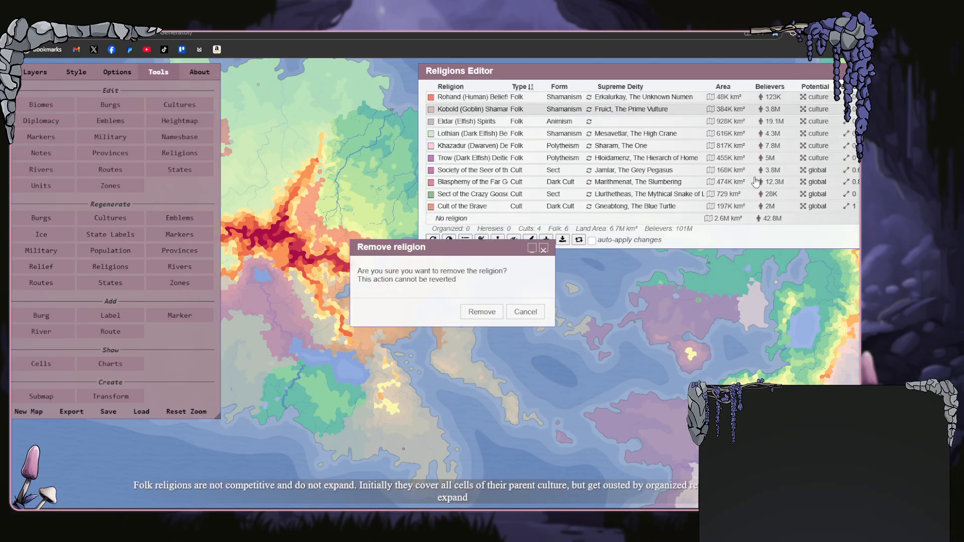
pyautogui.click(481, 311)
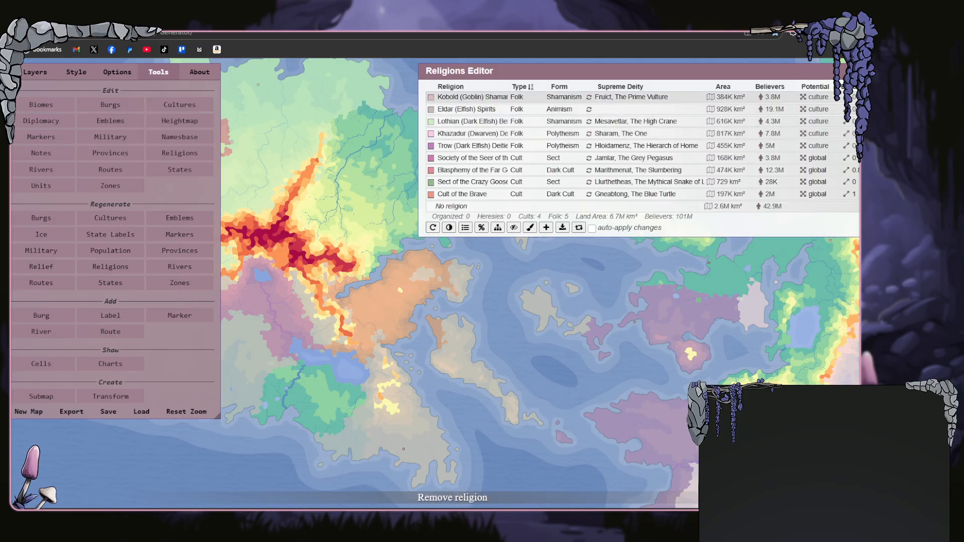
# - Remove the remaining folk religions: Kobold (Goblin), Eldar (Elfish), Lothian (Dark Elfish), Khazadur (Dwarven) and Trow (Dark Elfish)
pyautogui.click(887, 97)
pyautogui.click(484, 313)
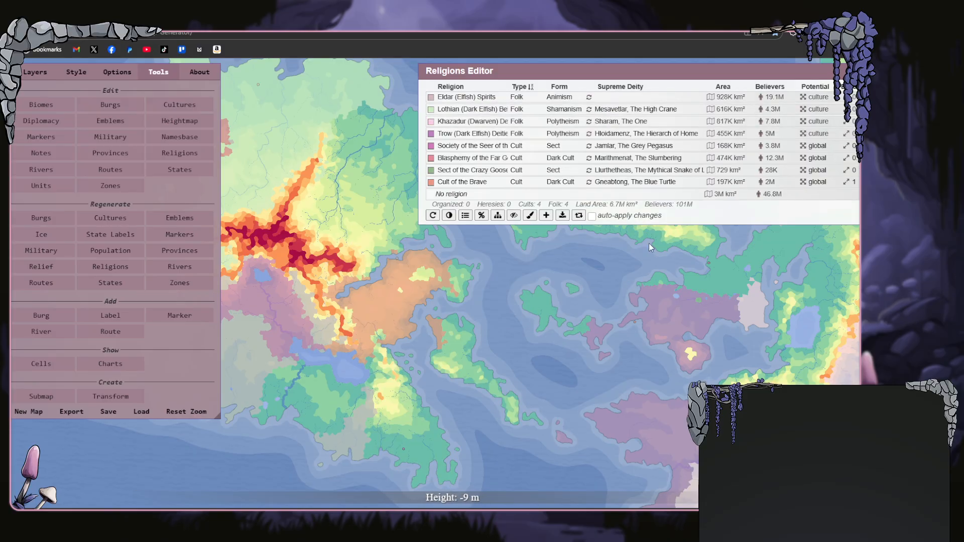
pyautogui.click(887, 97)
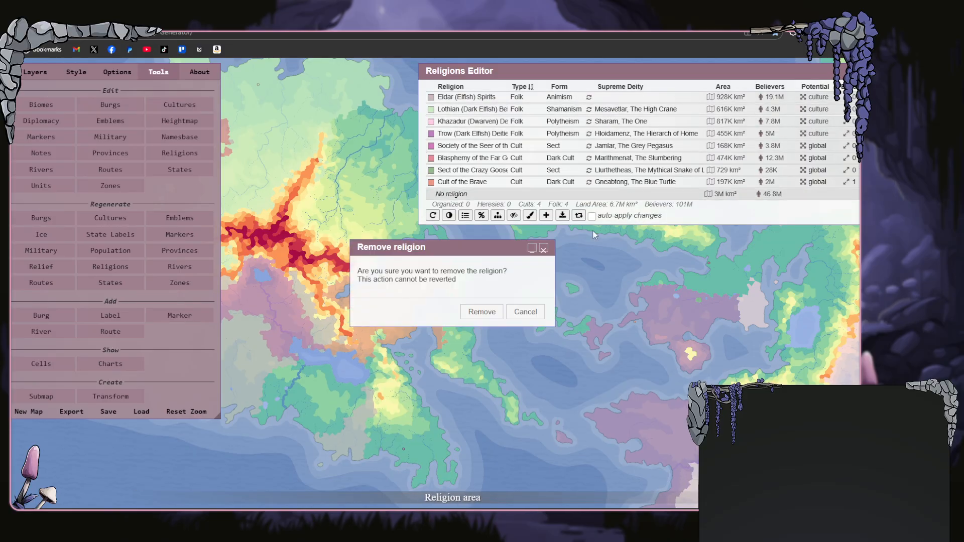
pyautogui.click(483, 312)
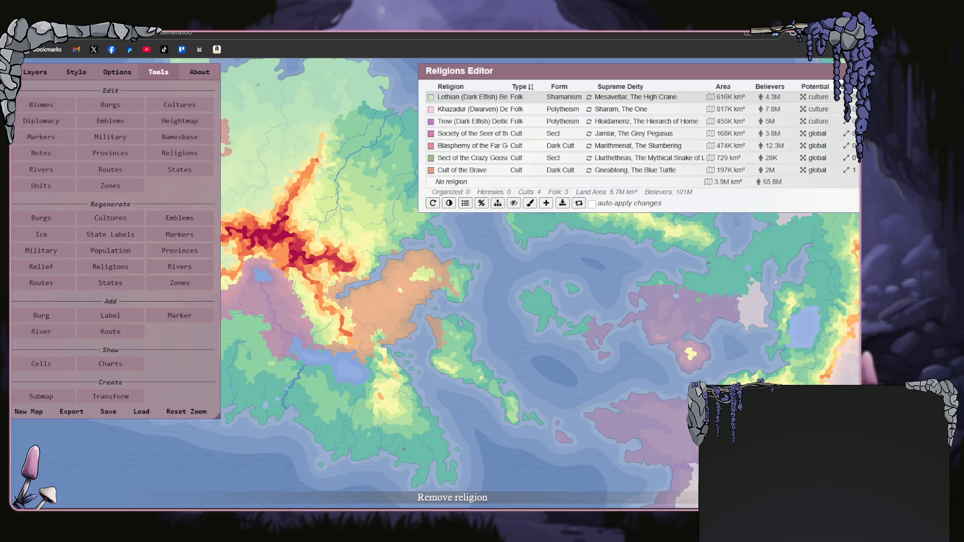
pyautogui.click(888, 97)
pyautogui.click(484, 312)
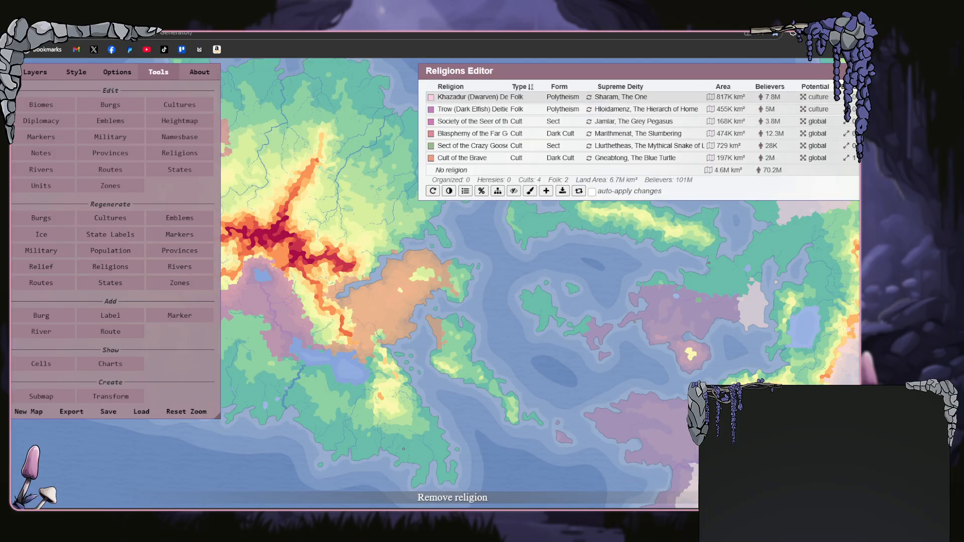
pyautogui.click(888, 97)
pyautogui.click(482, 312)
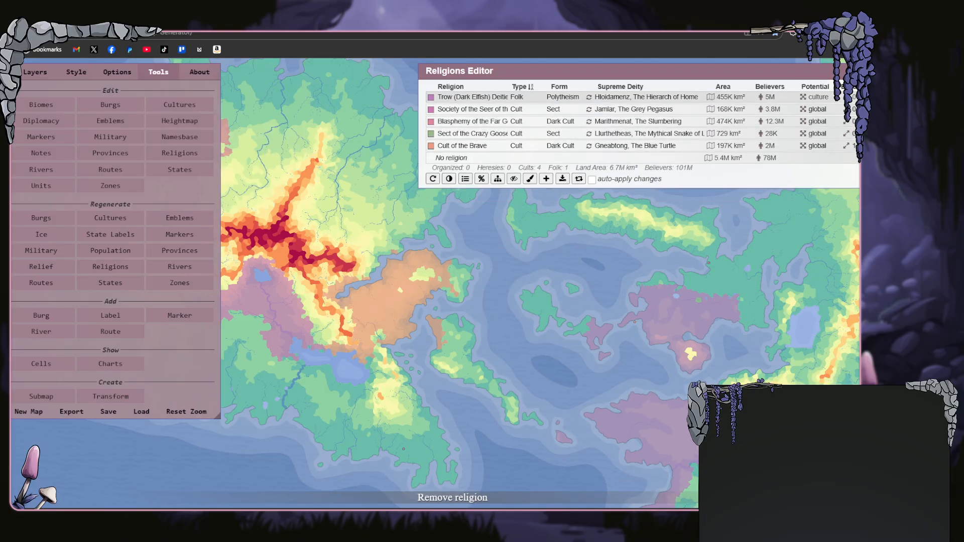
pyautogui.click(888, 97)
pyautogui.click(483, 312)
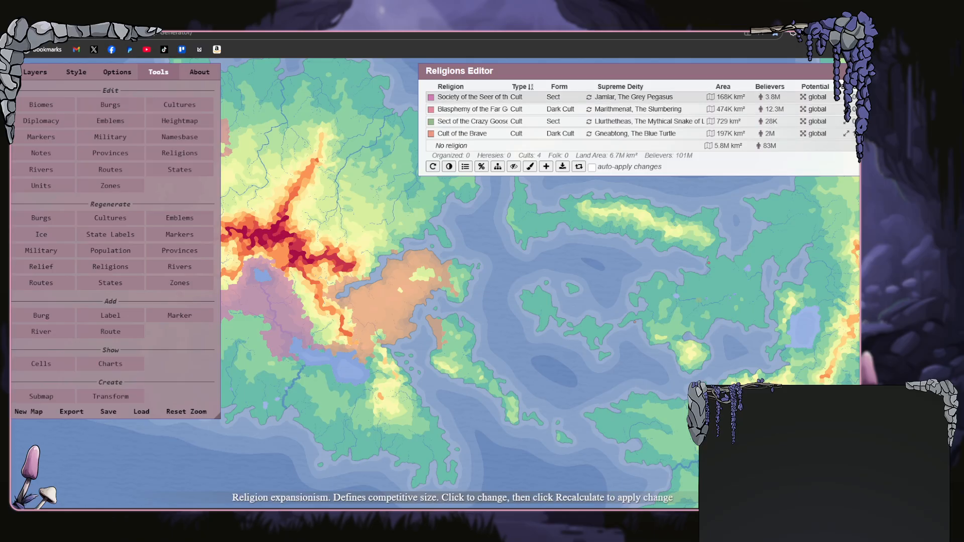
# - Remove the Society of the Seer cult, the first of the cults in the religions list
pyautogui.click(888, 97)
pyautogui.click(481, 312)
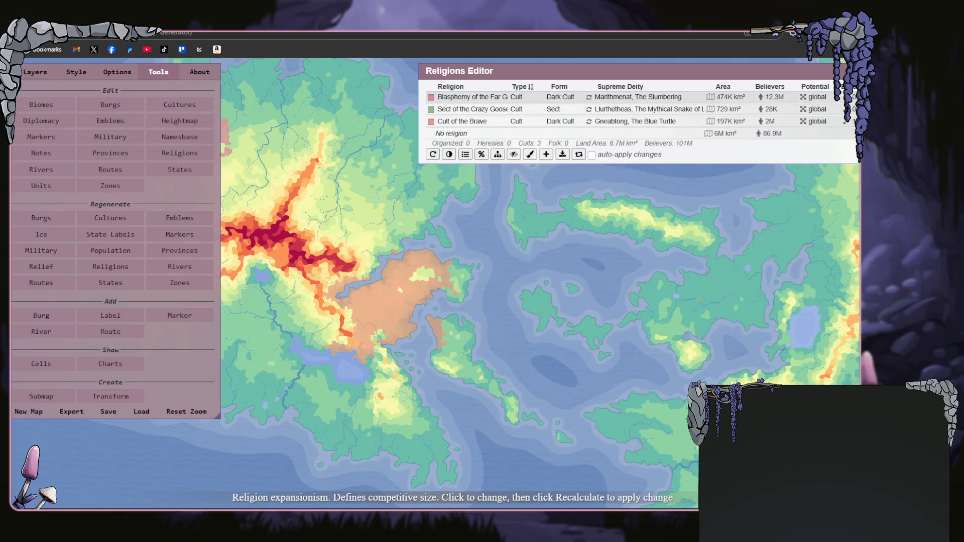
# - Remove all three listed religions, including Sect of the Crazy Goose and Cult of the Brave, and close the Religions Editor
pyautogui.click(888, 97)
pyautogui.click(481, 312)
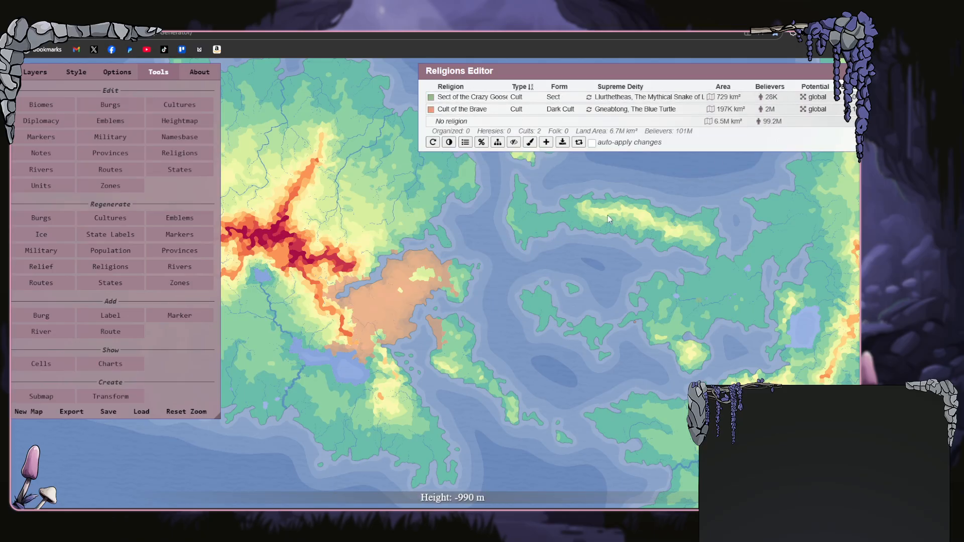
pyautogui.click(887, 97)
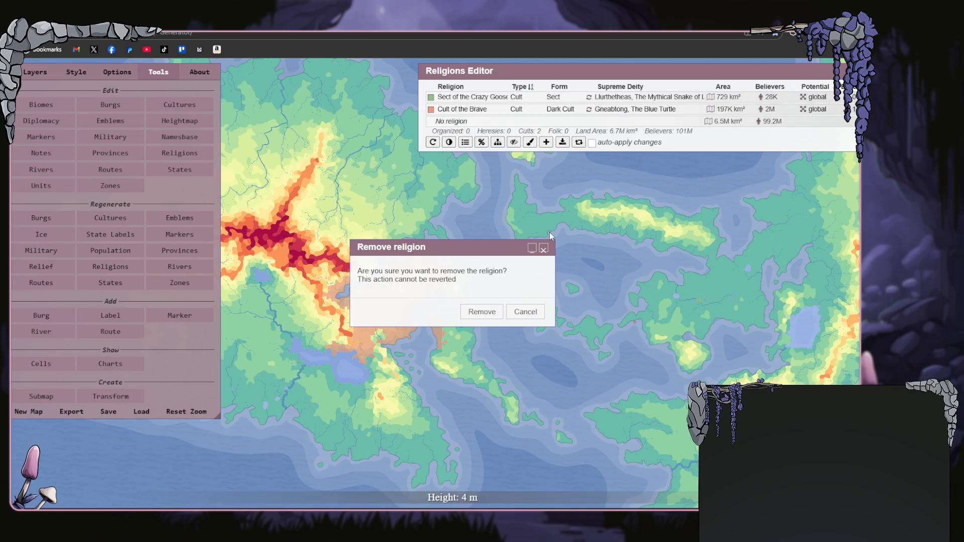
pyautogui.click(481, 312)
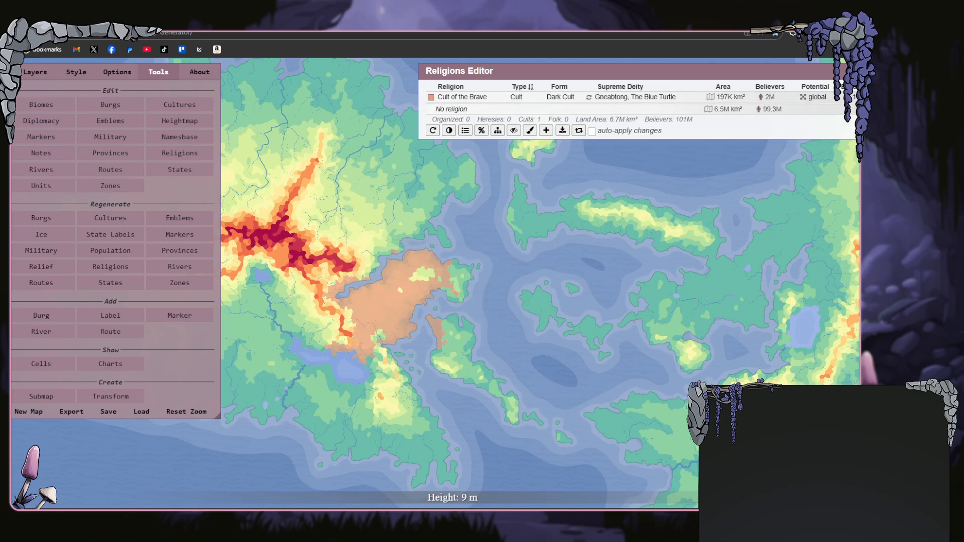
pyautogui.click(887, 97)
pyautogui.click(482, 312)
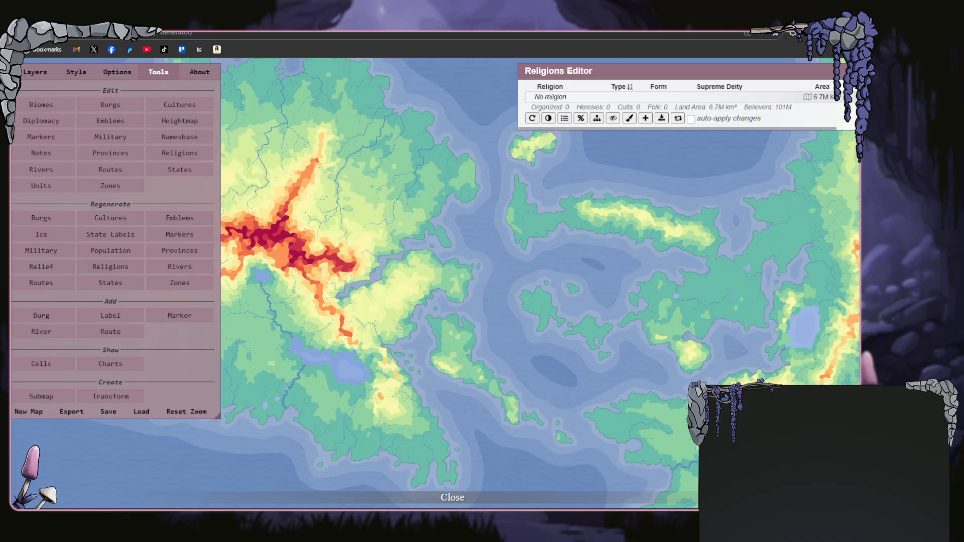
pyautogui.click(848, 70)
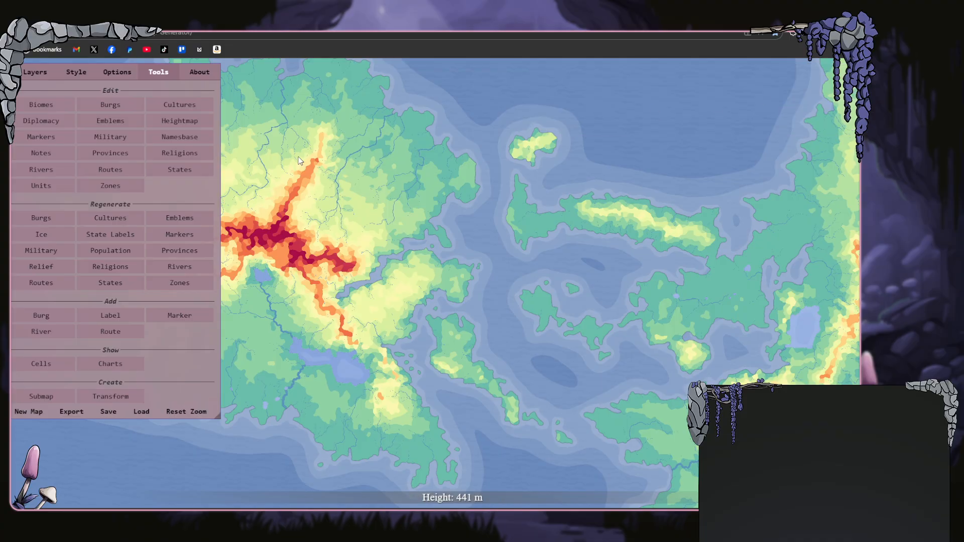
# - Check the overviews of rivers, routes and states and the unit settings for leftover map content, closing each one
pyautogui.click(59, 172)
pyautogui.scroll(-5, 759, 238)
pyautogui.scroll(-20, 758, 238)
pyautogui.scroll(-15, 759, 238)
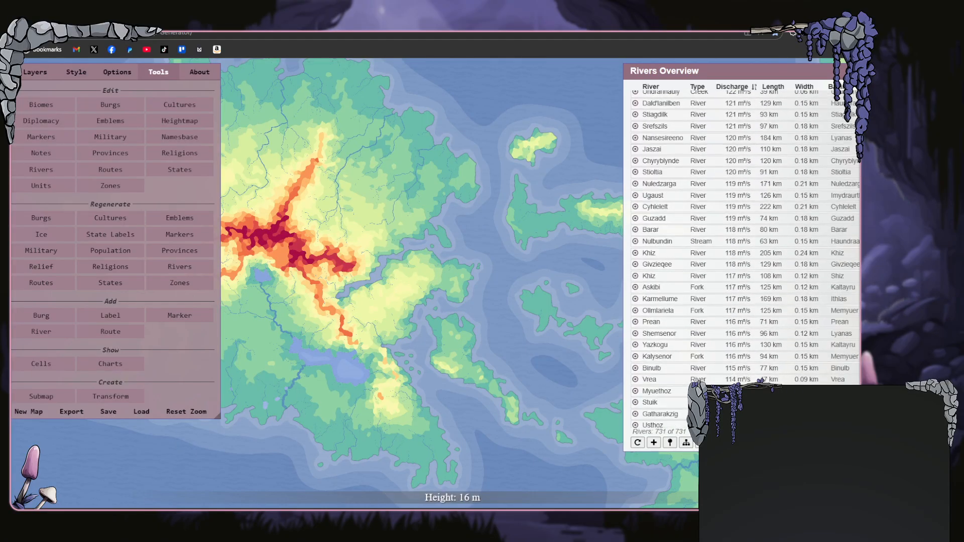
pyautogui.click(852, 71)
pyautogui.click(128, 171)
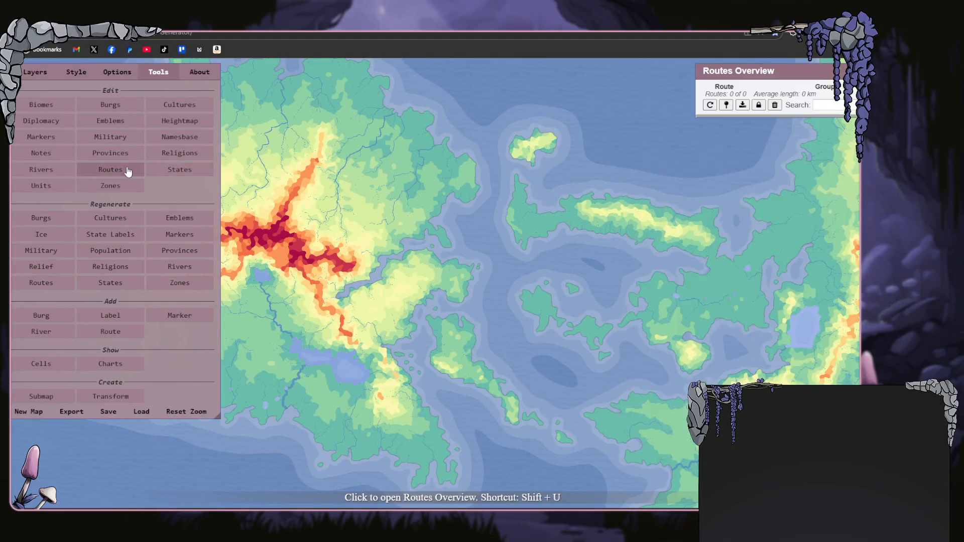
pyautogui.click(852, 71)
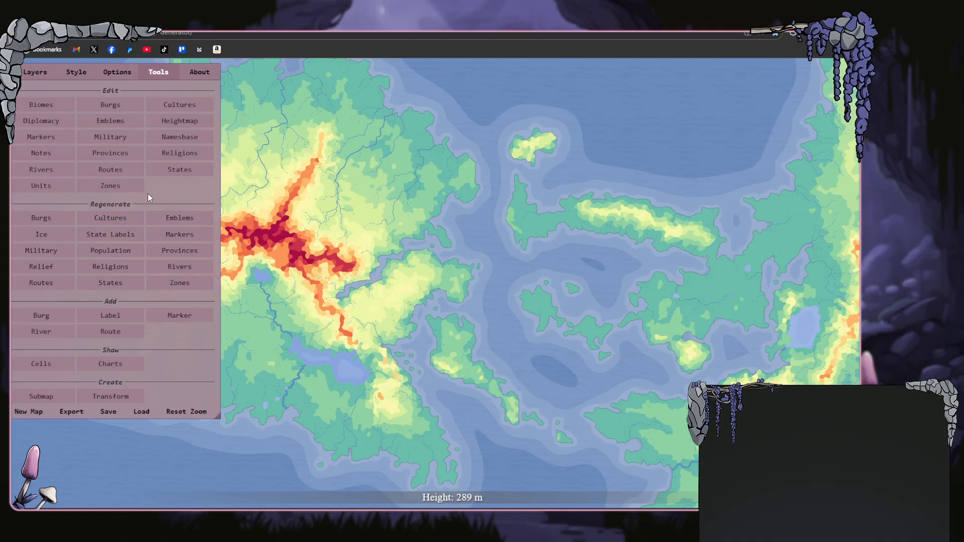
pyautogui.click(171, 173)
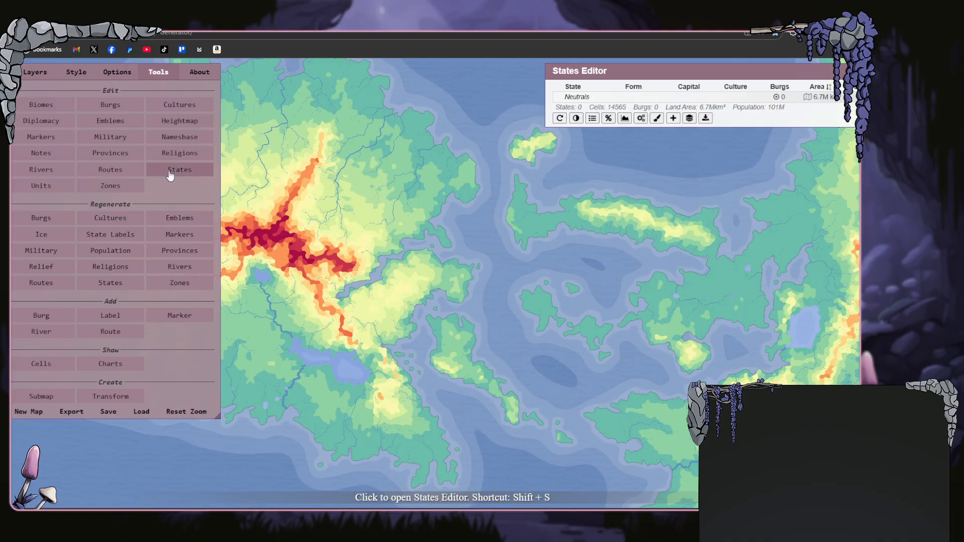
pyautogui.click(852, 71)
pyautogui.click(36, 186)
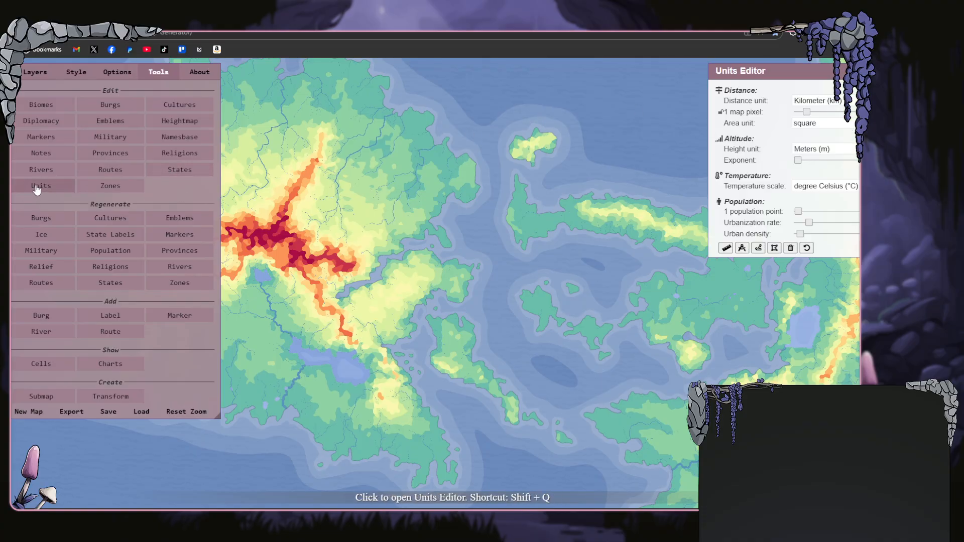
pyautogui.click(852, 70)
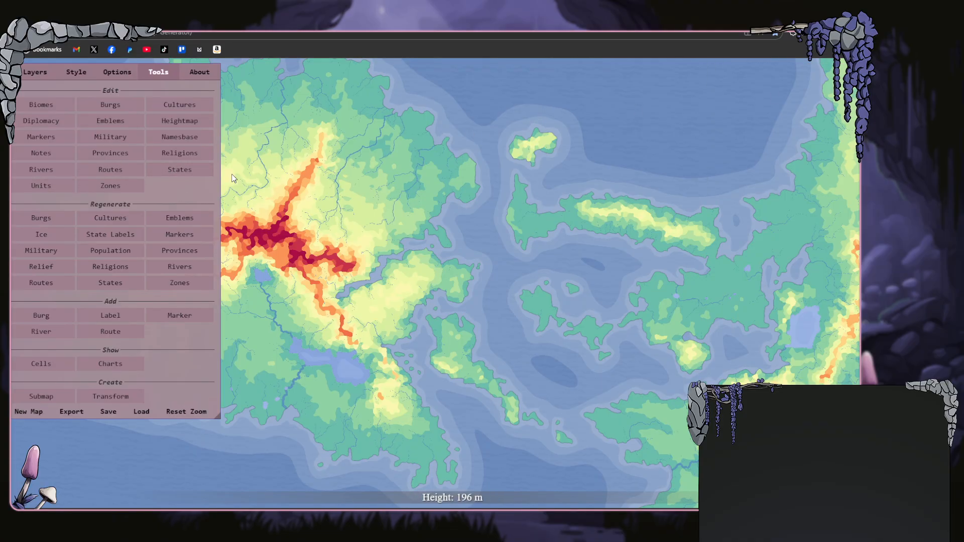
# - Remove the four invasion zones: Afranthelese Conquest, Mithmeran Plunder, Ugausthan Invasion and Ugausthan Occupation
pyautogui.click(135, 189)
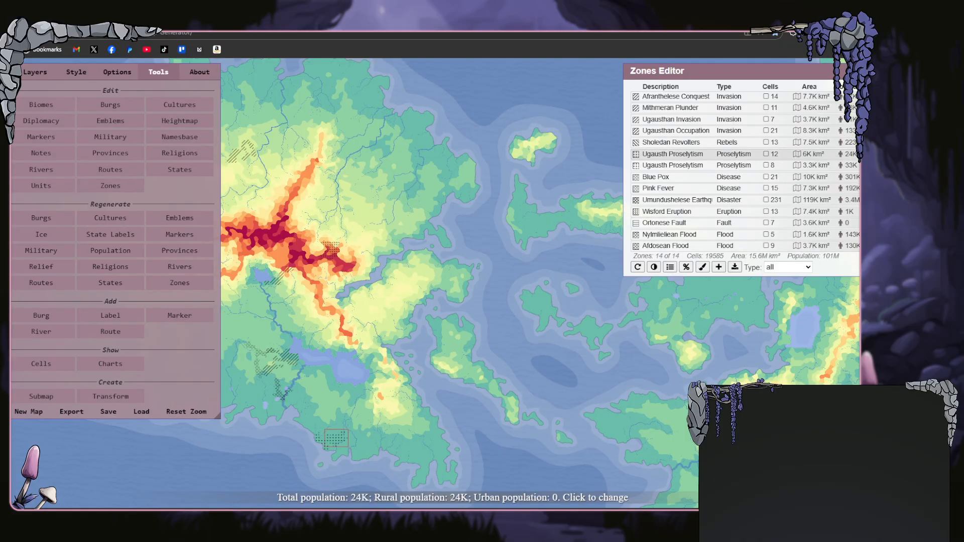
pyautogui.click(853, 97)
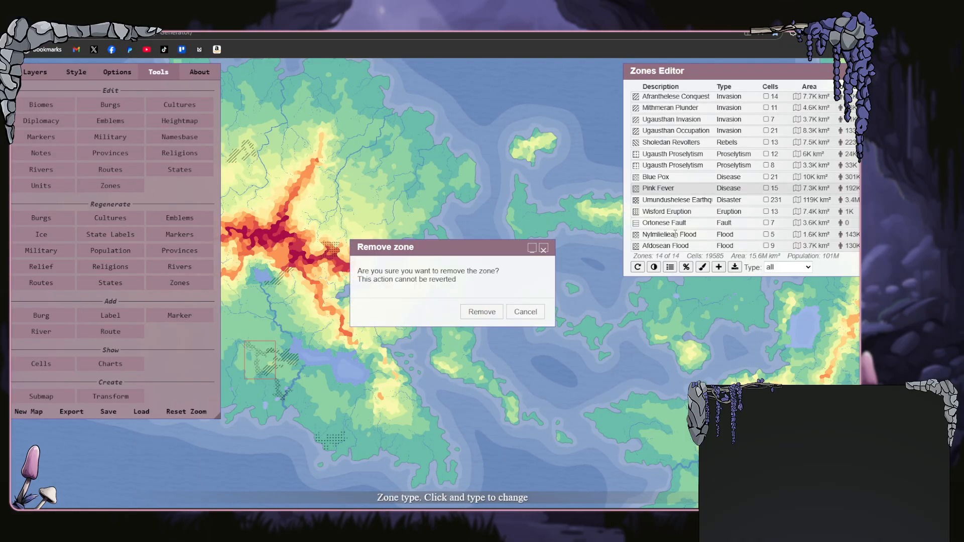
pyautogui.click(491, 317)
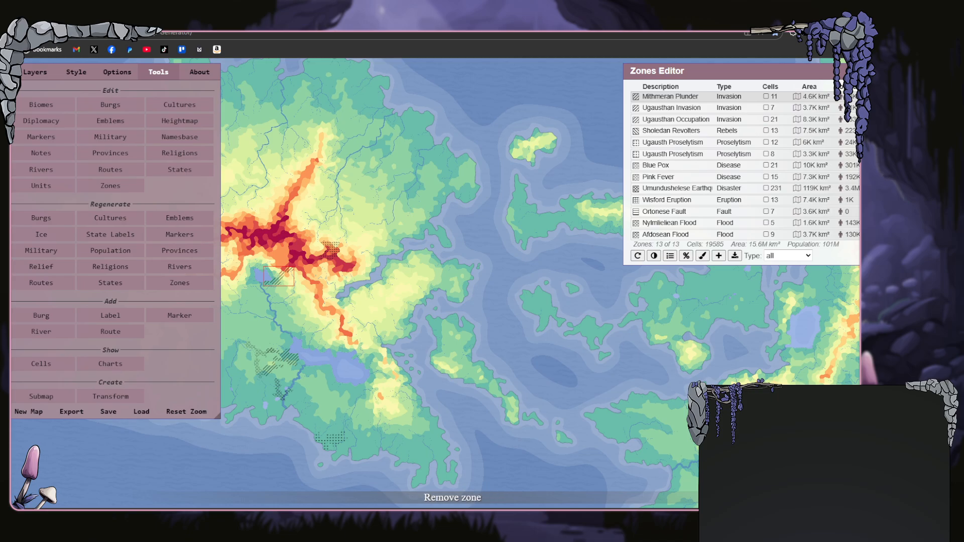
pyautogui.click(853, 96)
pyautogui.click(479, 312)
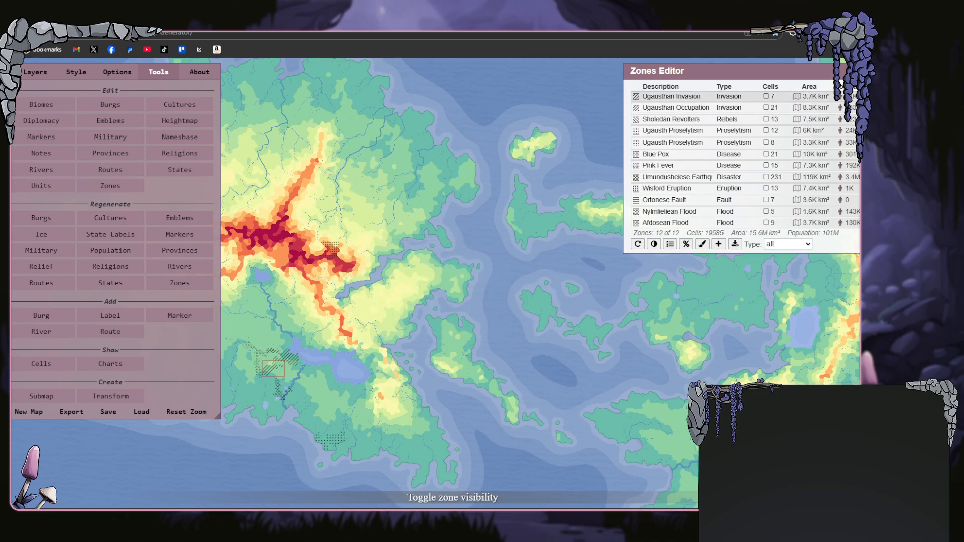
pyautogui.click(853, 96)
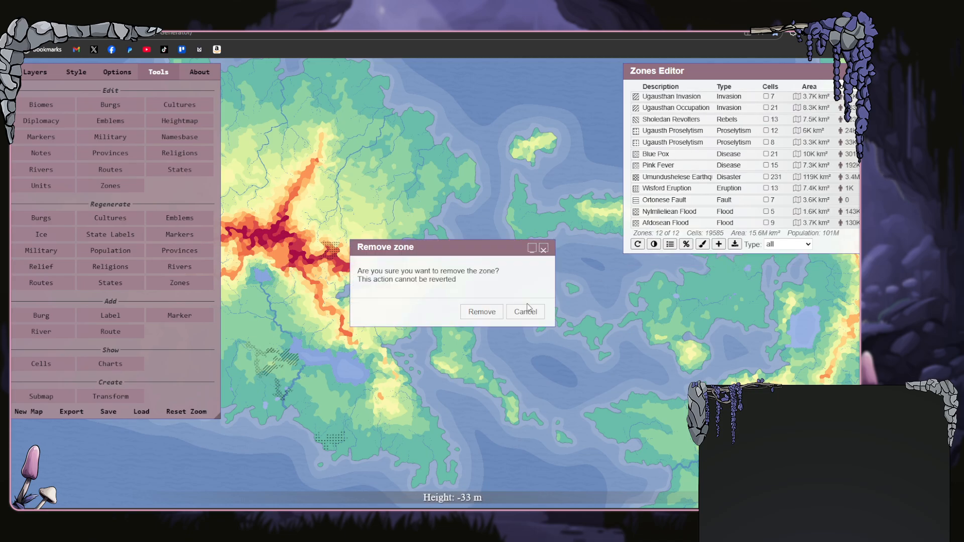
pyautogui.click(498, 314)
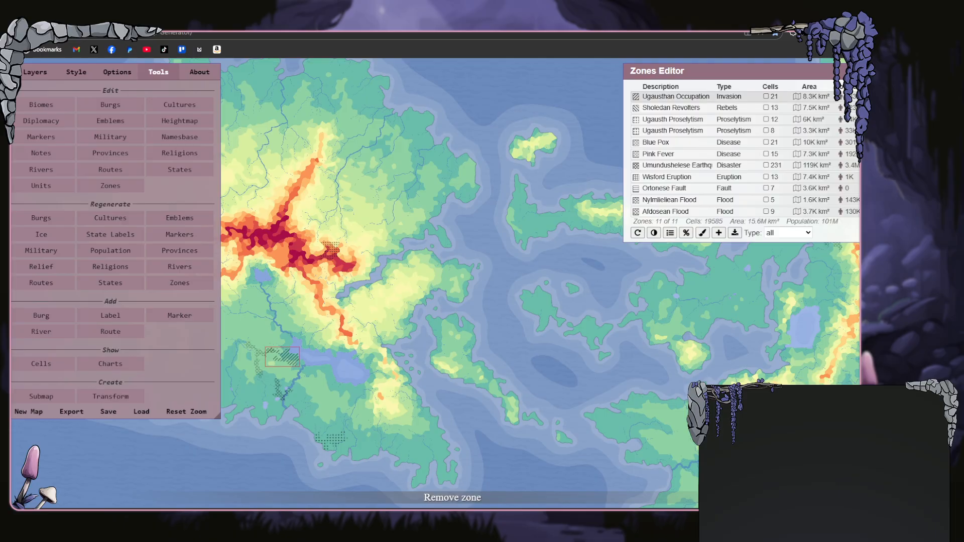
pyautogui.click(854, 96)
pyautogui.click(465, 318)
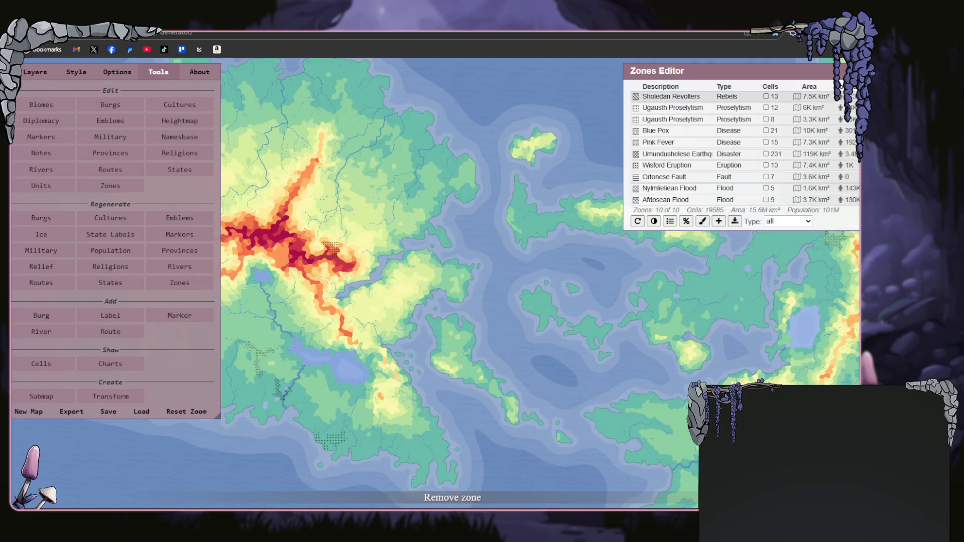
# - Remove the Sholedan Revolters rebel zone and both Ugausth Proselytism zones
pyautogui.click(853, 97)
pyautogui.click(467, 316)
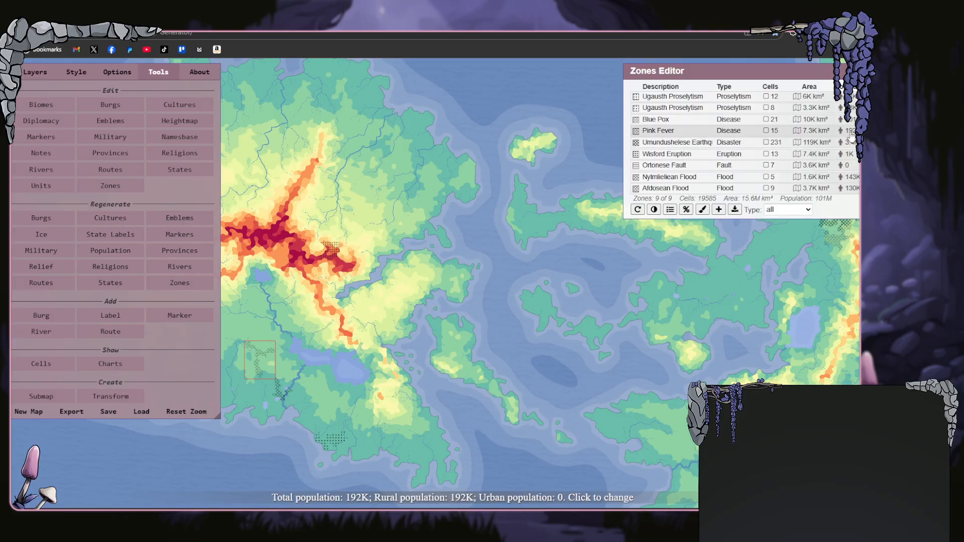
pyautogui.click(851, 71)
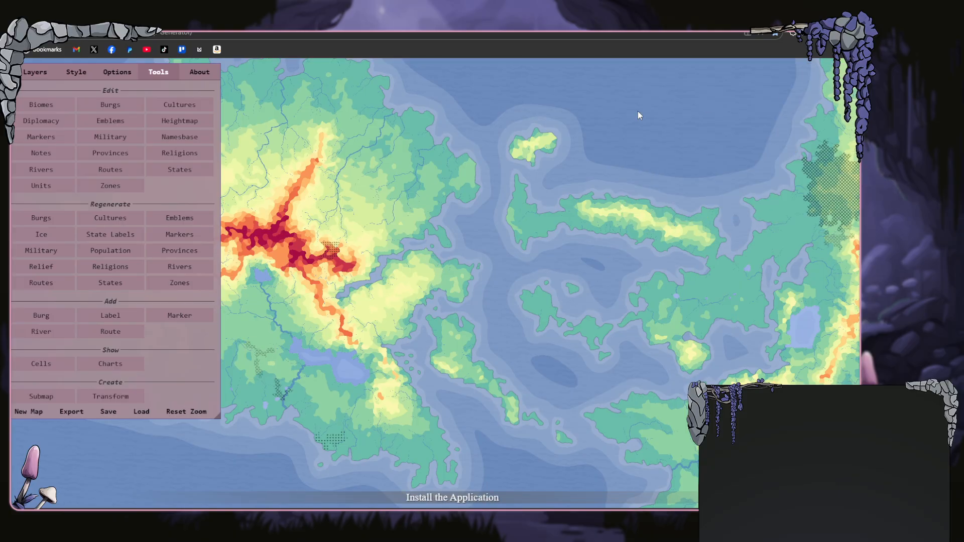
pyautogui.click(110, 188)
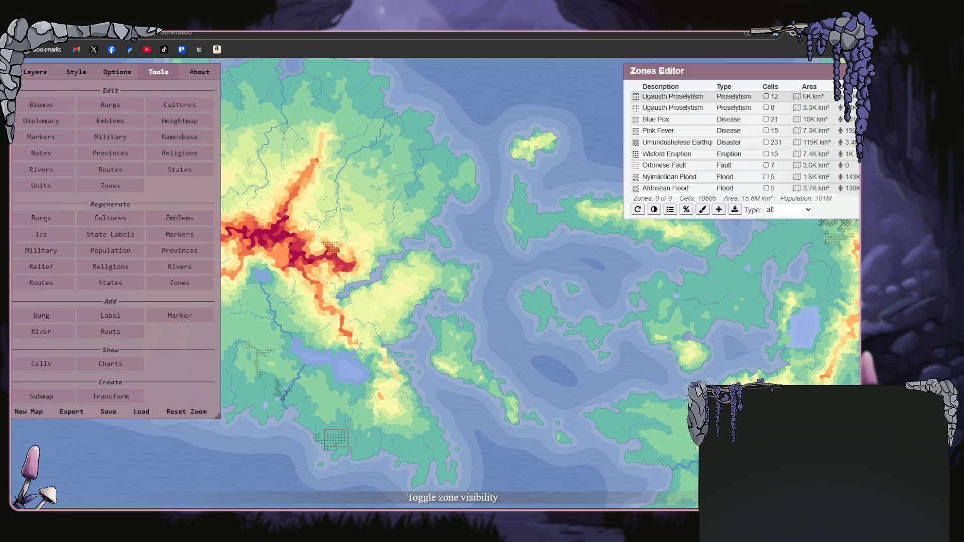
pyautogui.click(853, 97)
pyautogui.click(469, 311)
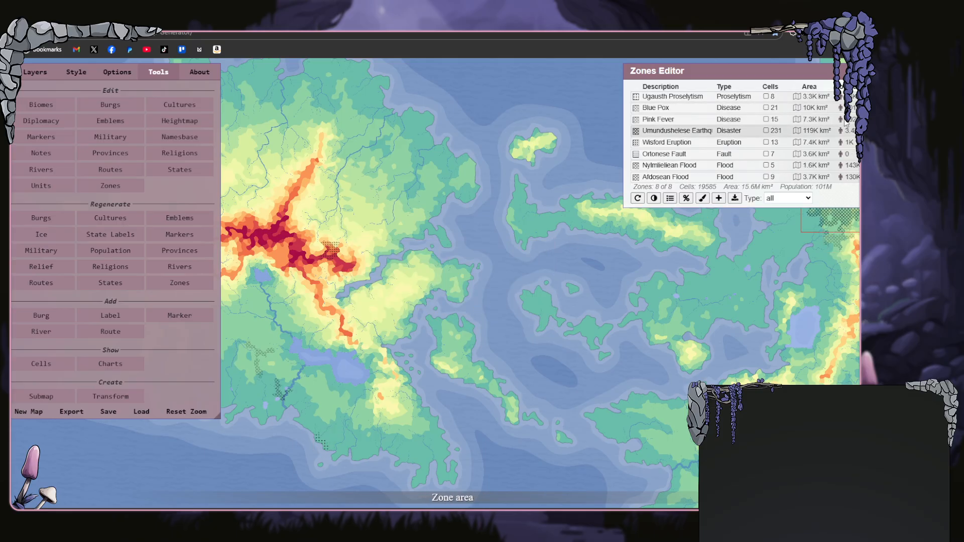
pyautogui.click(853, 97)
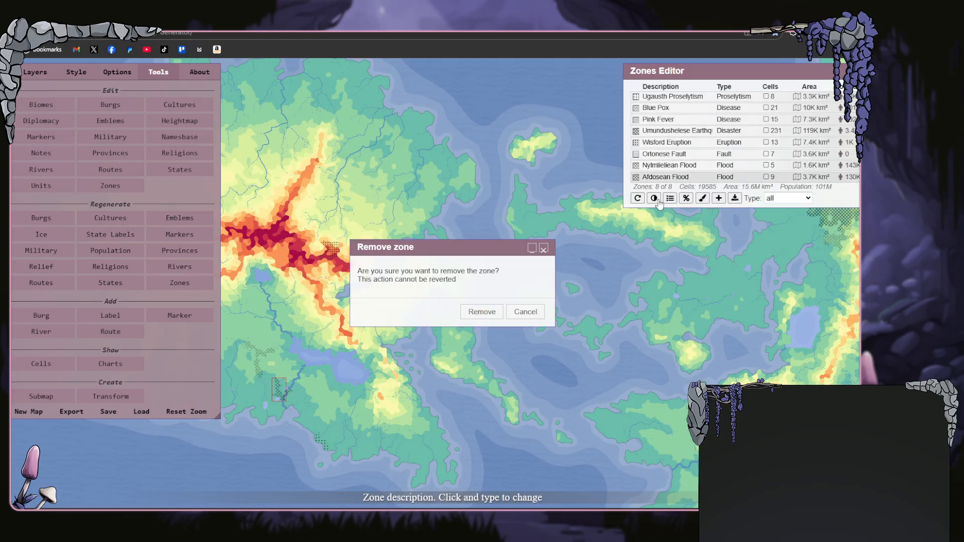
pyautogui.click(480, 311)
# - Remove the two disease zones, Blue Pox and Pink Fever
pyautogui.click(853, 96)
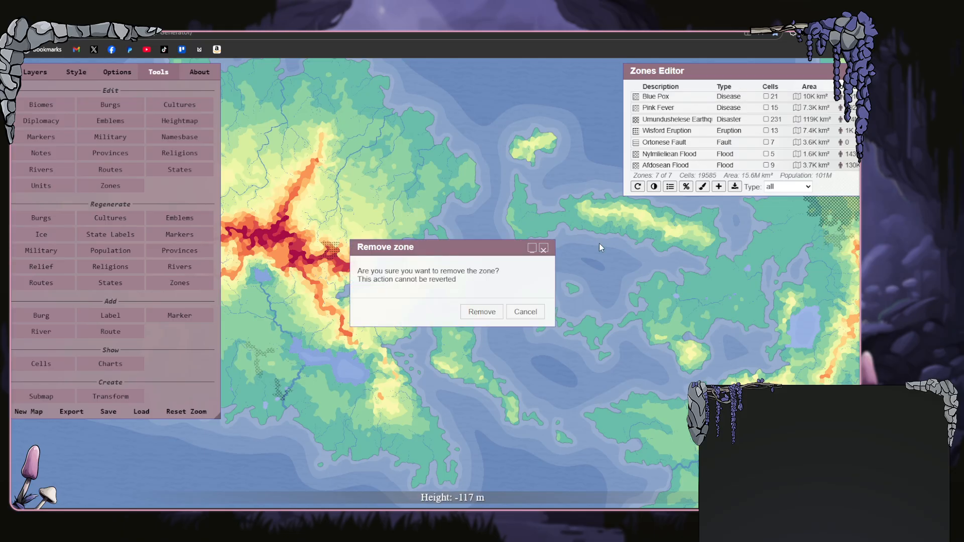
pyautogui.click(482, 312)
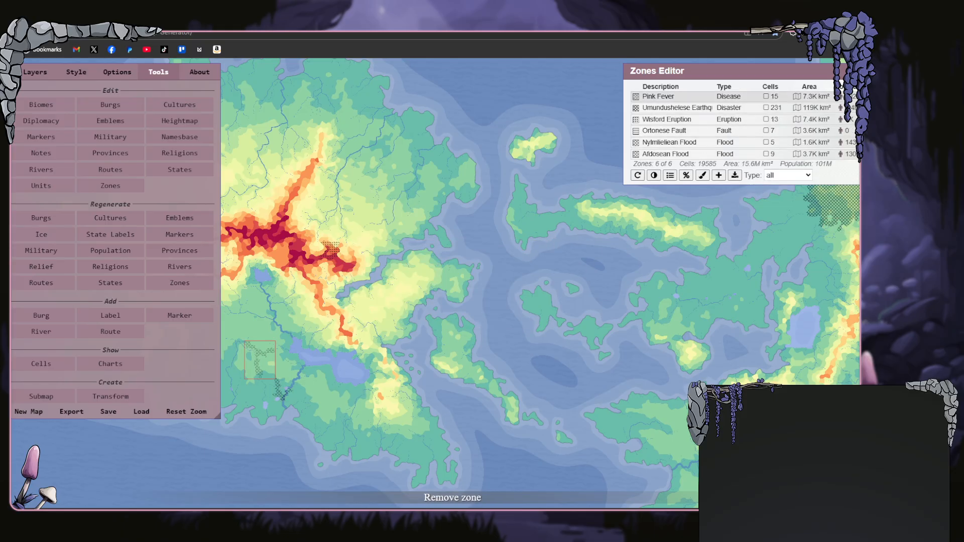
pyautogui.click(853, 96)
pyautogui.click(481, 312)
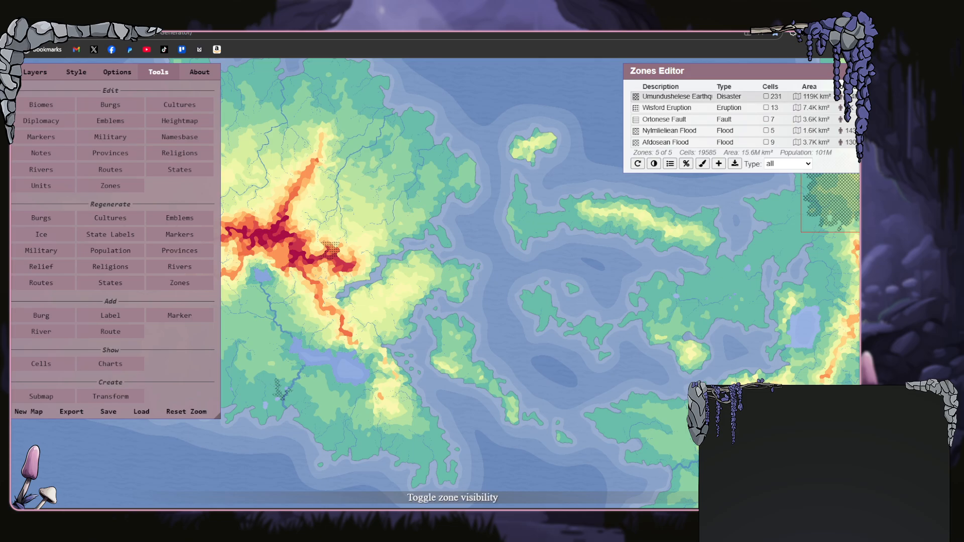
# - Remove the Umundushelese earthquake, Wisford Eruption and Ortonese Fault zones
pyautogui.click(853, 96)
pyautogui.click(469, 310)
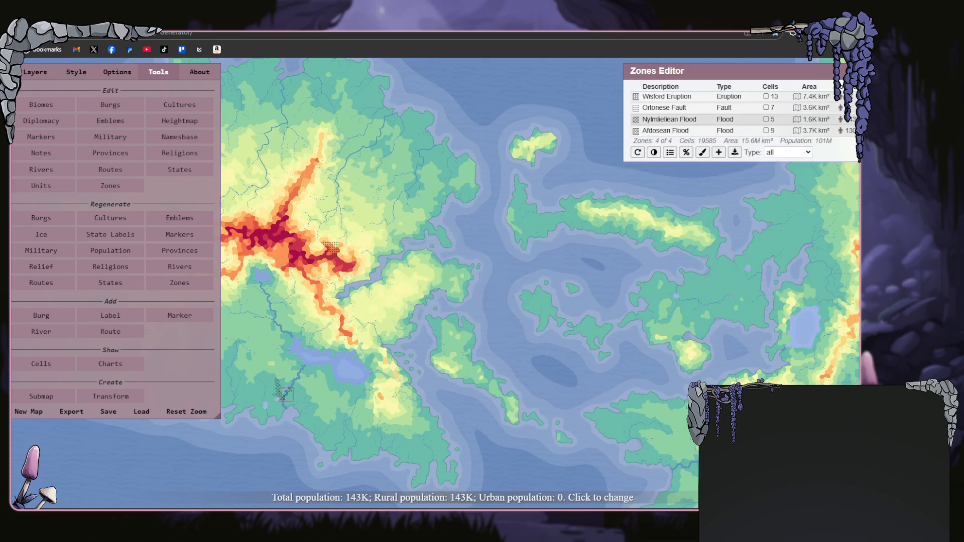
pyautogui.click(853, 96)
pyautogui.click(475, 312)
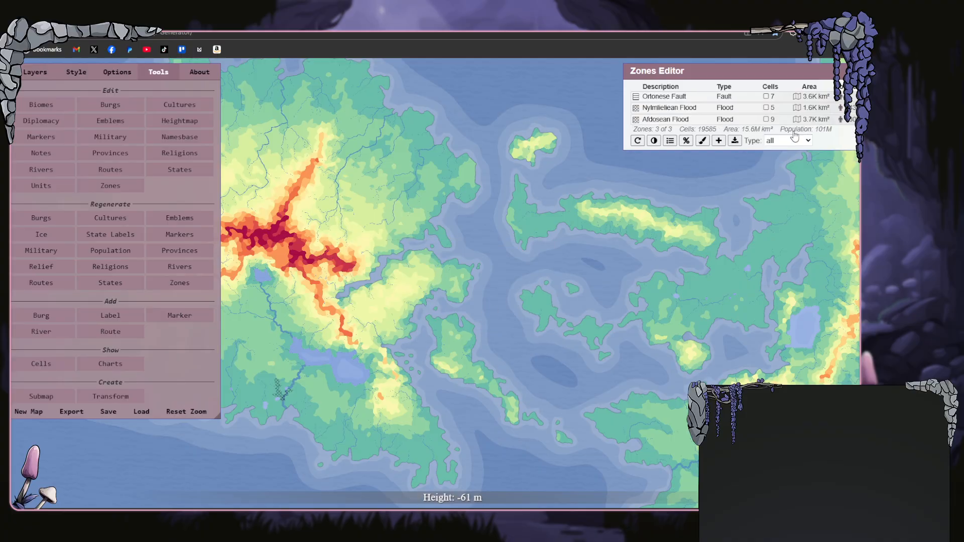
pyautogui.click(853, 96)
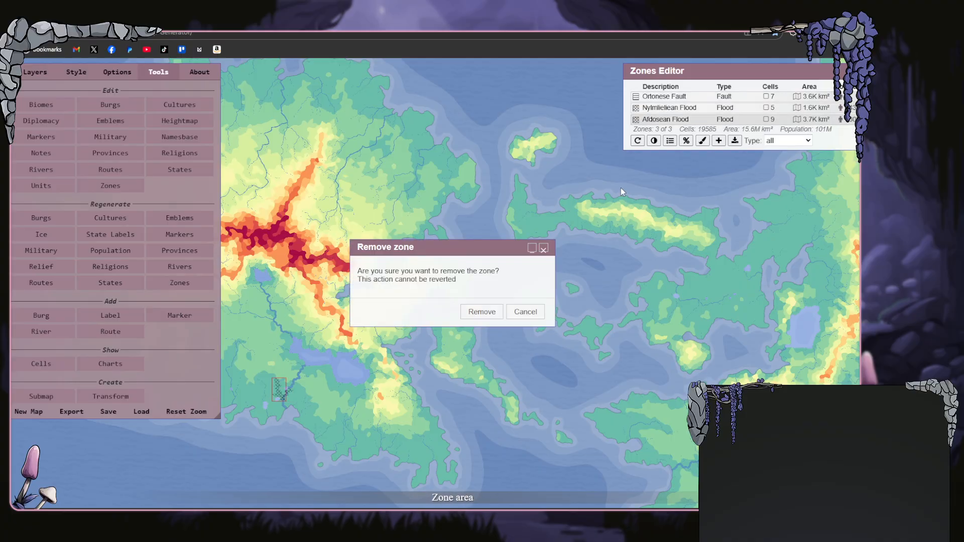
pyautogui.click(480, 314)
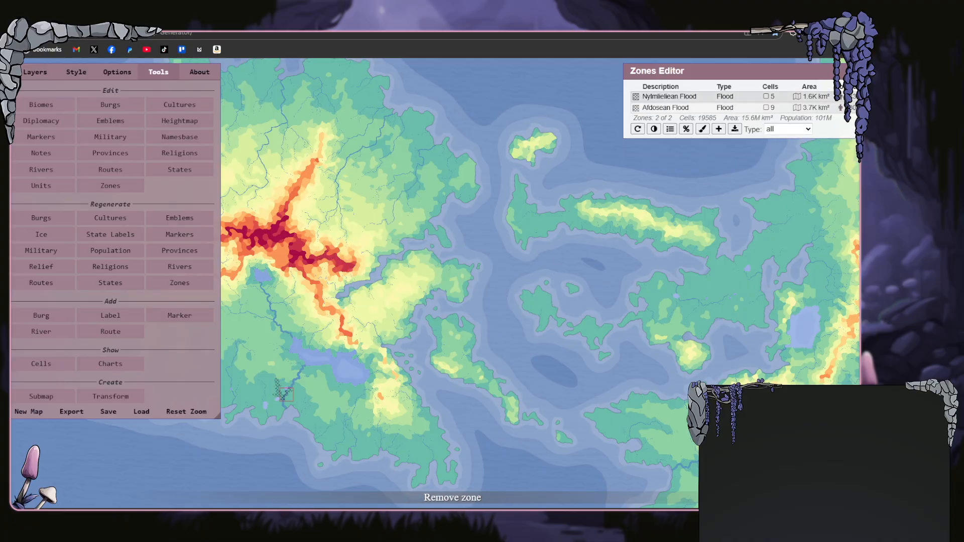
# - Remove the two flood zones, Nylmilieliean Flood and Afdosean Flood
pyautogui.click(853, 96)
pyautogui.click(497, 312)
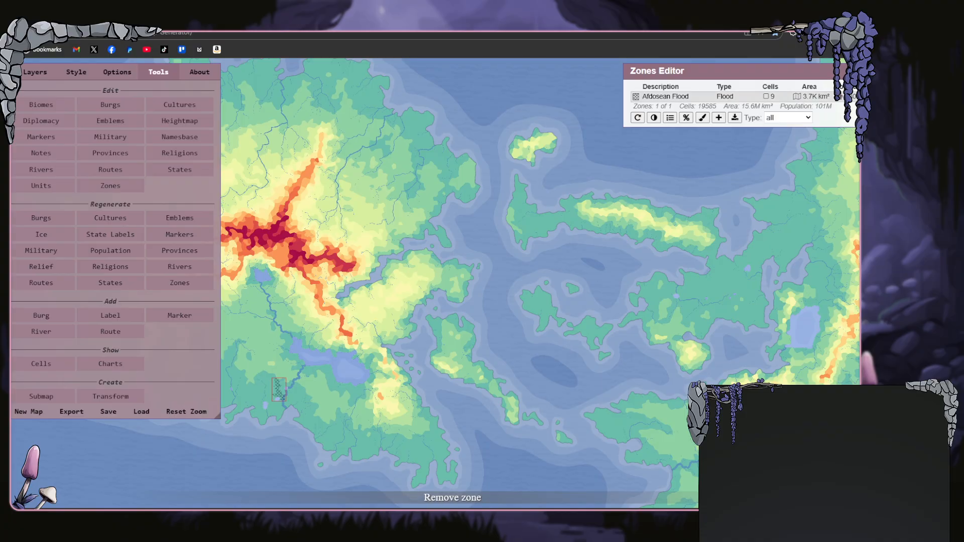
pyautogui.click(853, 97)
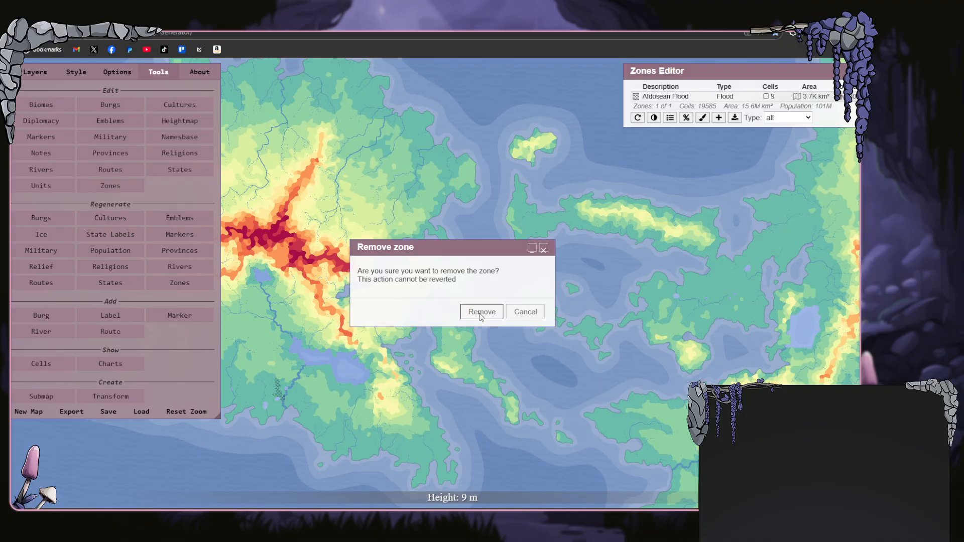
pyautogui.click(480, 313)
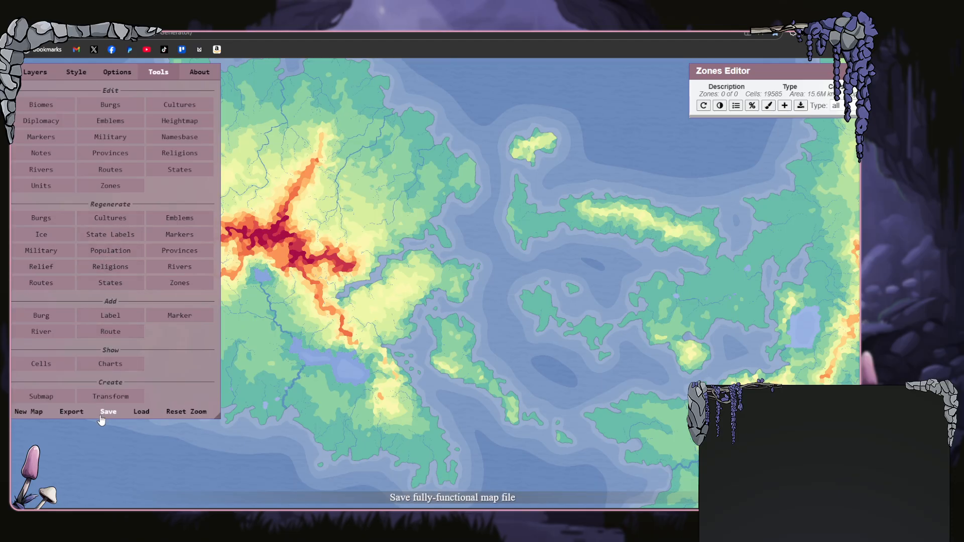
# - Set the cultures number in the map generation settings to 1
pyautogui.click(123, 74)
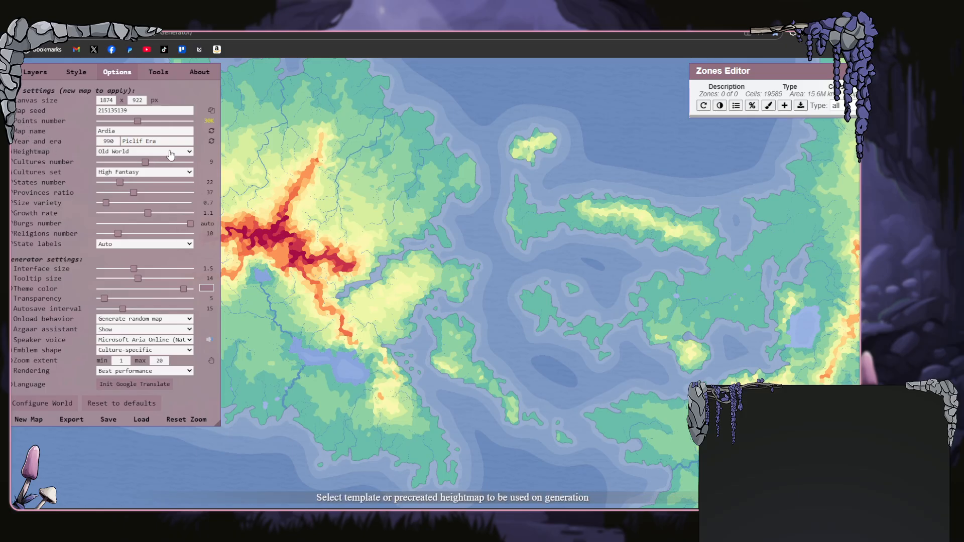
pyautogui.moveTo(145, 162); pyautogui.dragTo(76, 169)
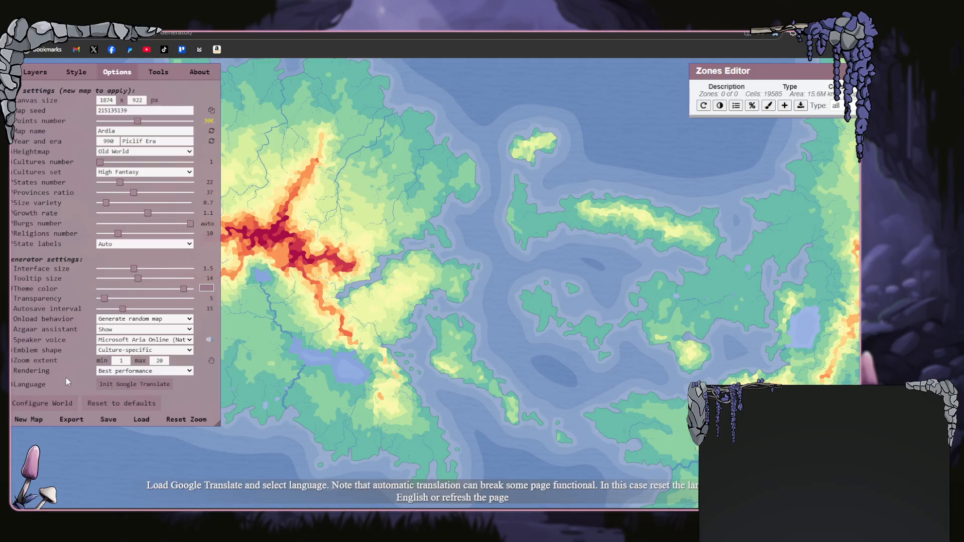
# - Apply the Whole world preset to the map's world configuration
pyautogui.click(50, 408)
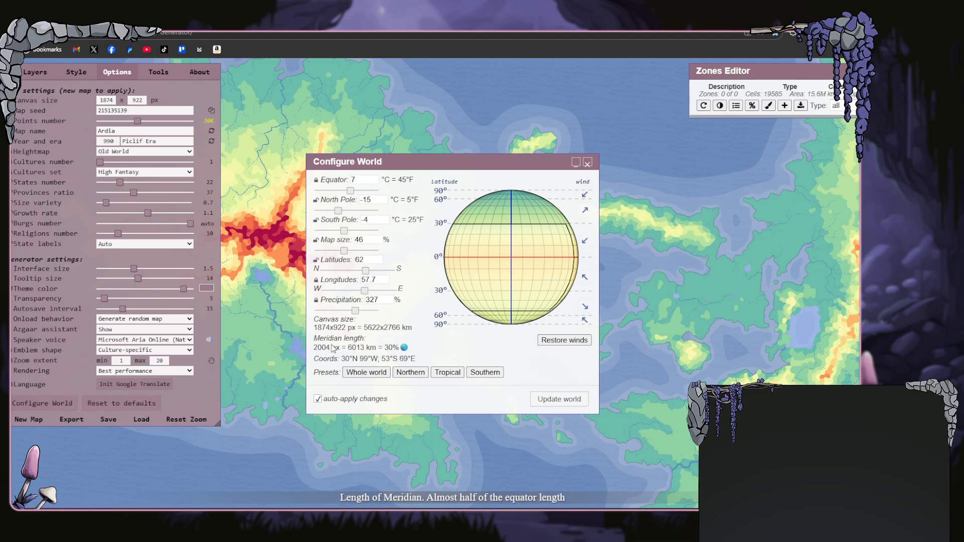
pyautogui.click(354, 374)
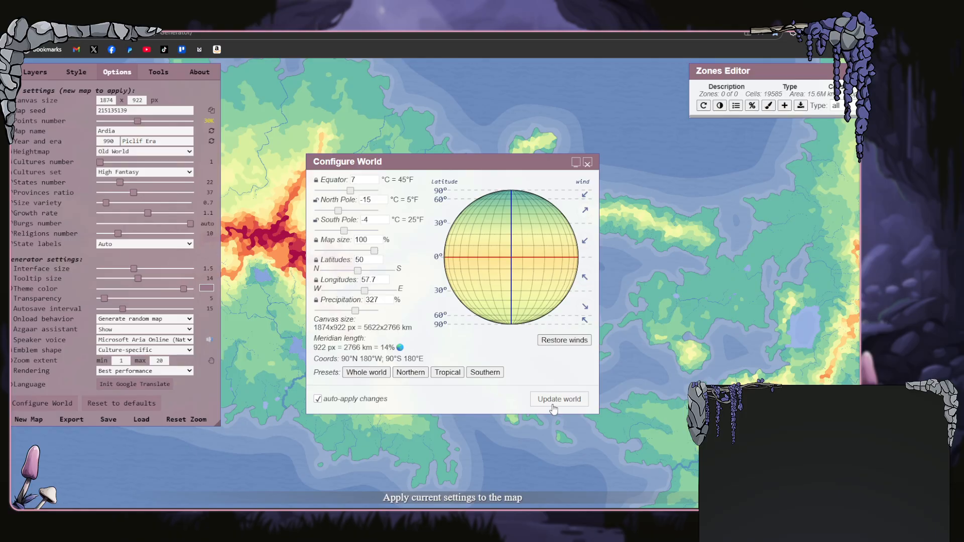
pyautogui.click(587, 162)
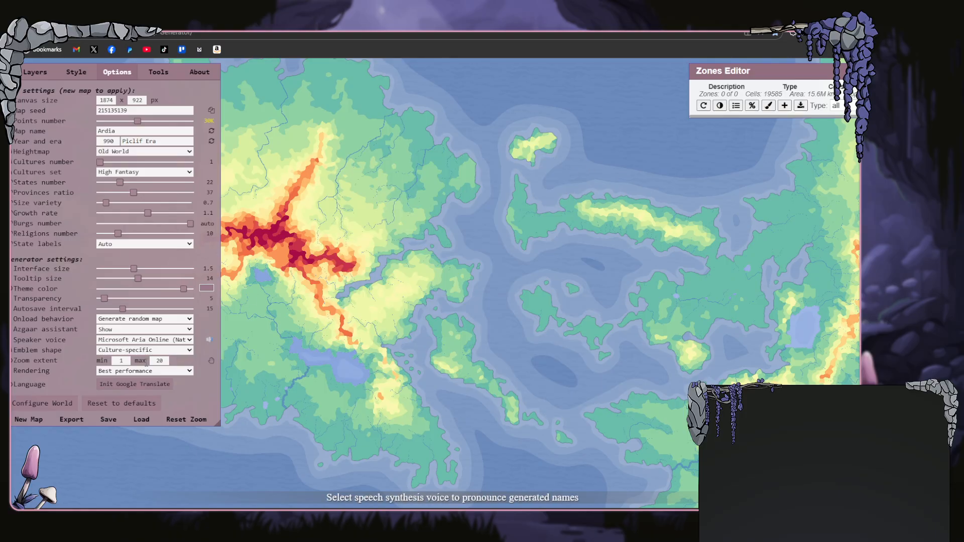
# - Preview the map as a globe, stop its automatic rotation and inspect the landmasses from different sides
pyautogui.click(33, 73)
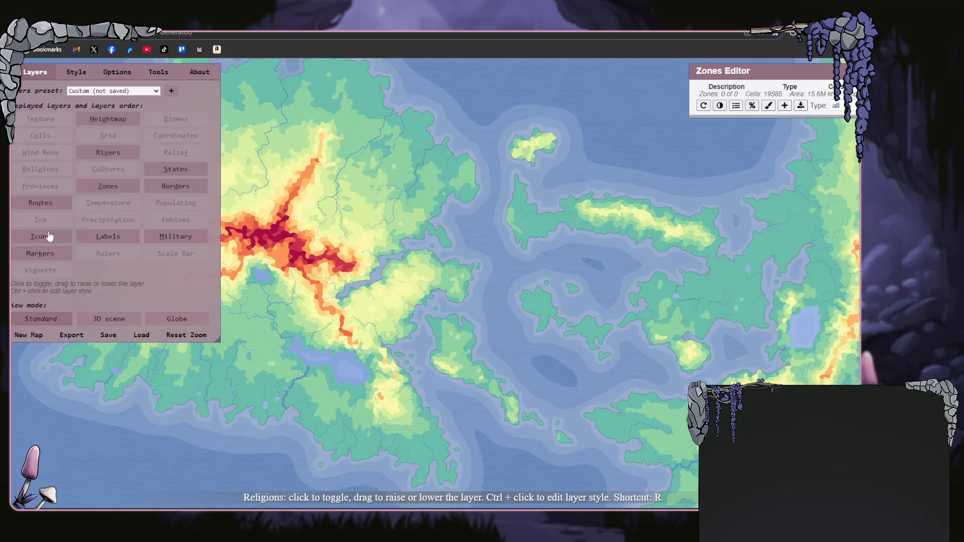
pyautogui.click(166, 322)
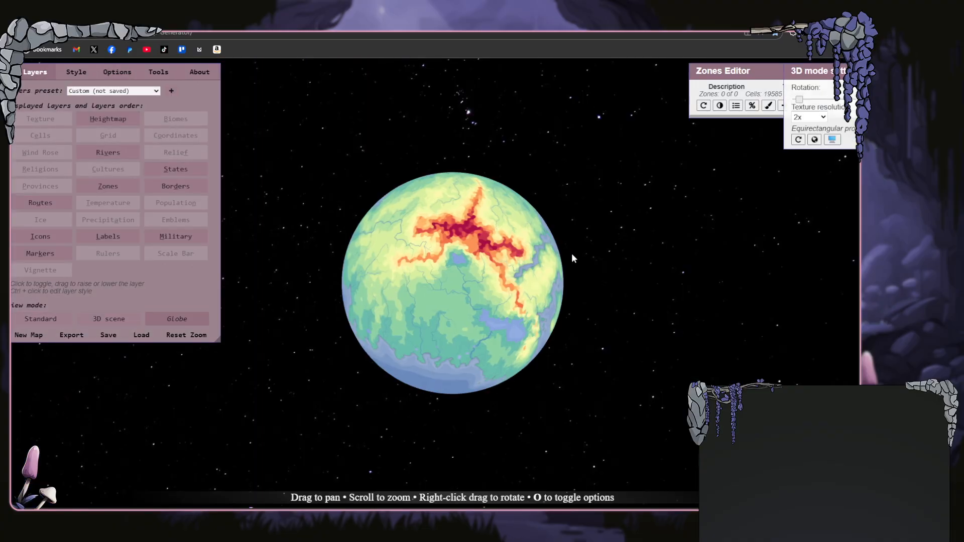
pyautogui.moveTo(570, 253); pyautogui.dragTo(459, 273)
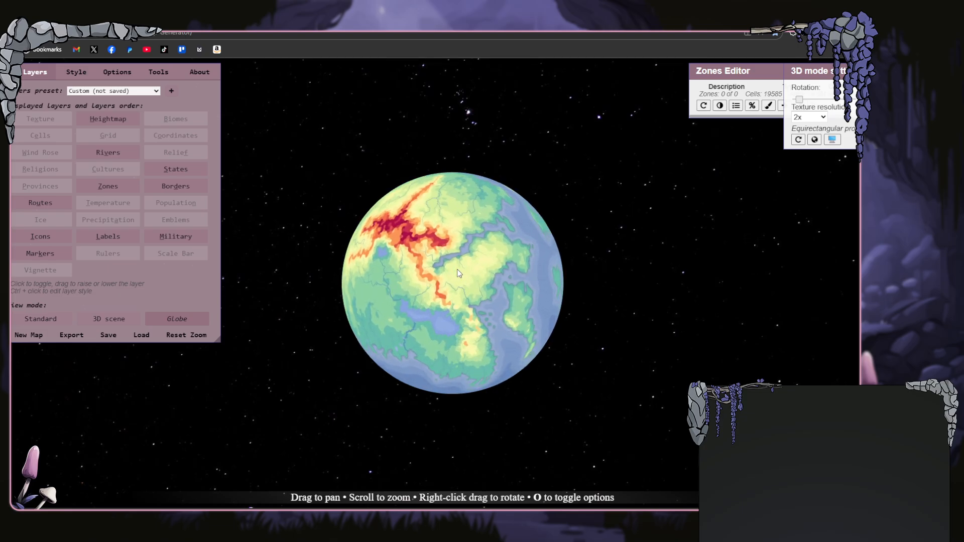
pyautogui.moveTo(799, 99); pyautogui.dragTo(795, 100)
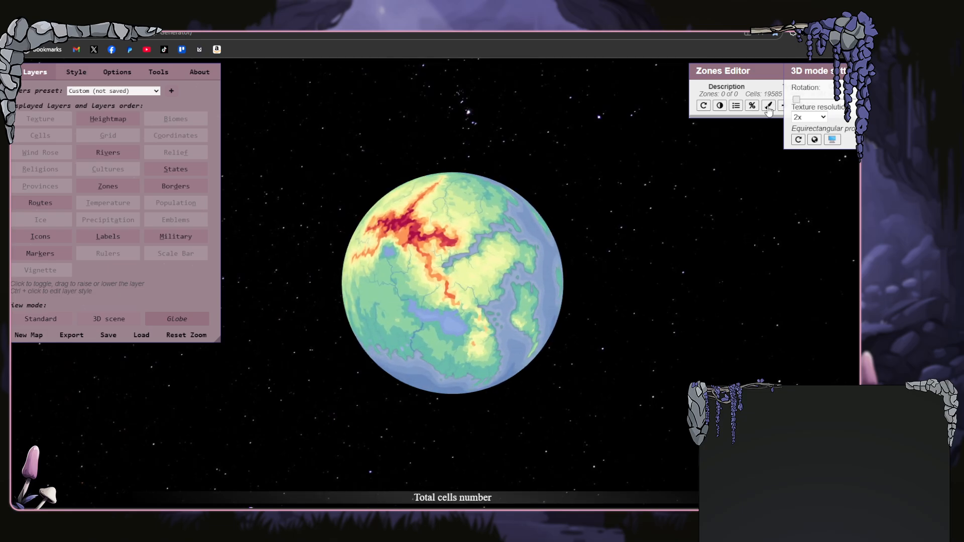
pyautogui.moveTo(551, 260); pyautogui.dragTo(682, 194)
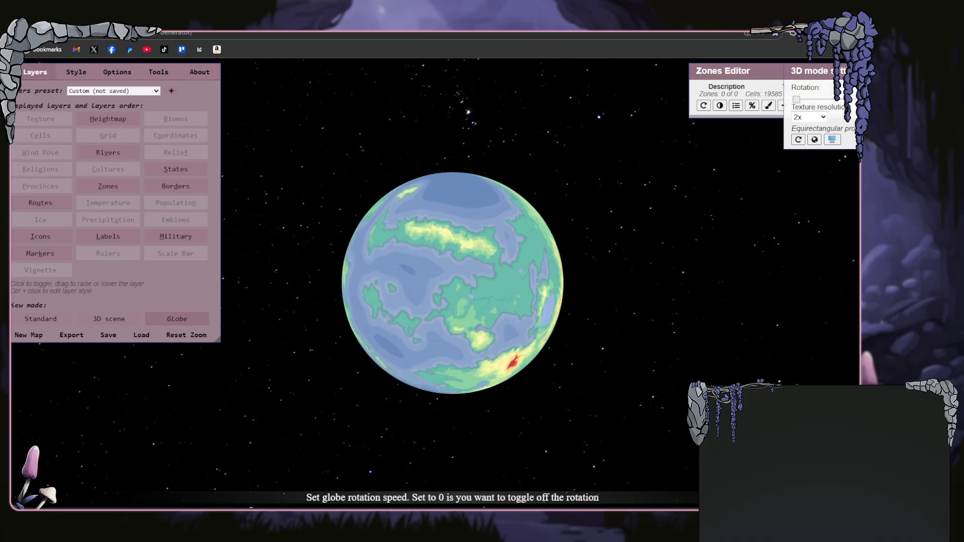
pyautogui.click(850, 71)
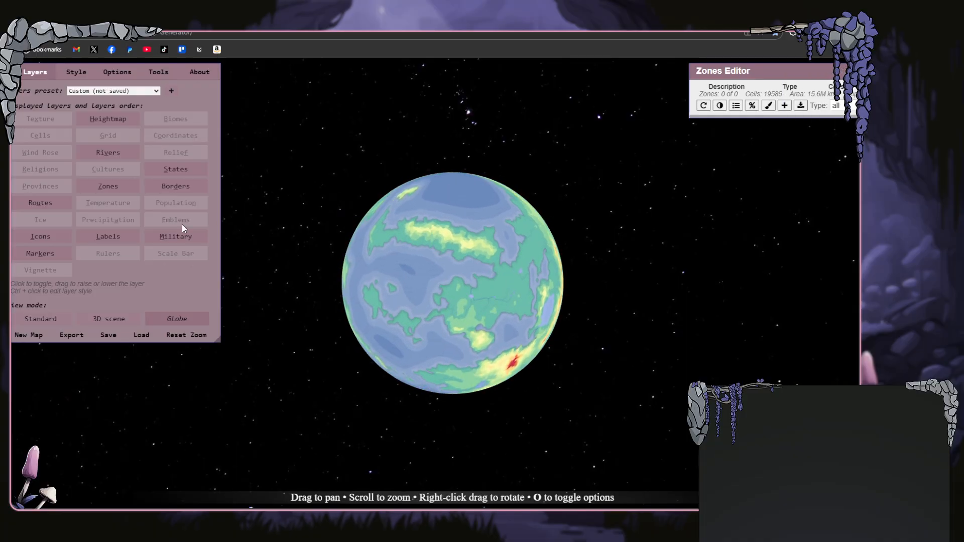
pyautogui.click(41, 321)
# - Inspect the terrain relief in the 3D scene, including the western continent, and return to the standard map view
pyautogui.click(104, 321)
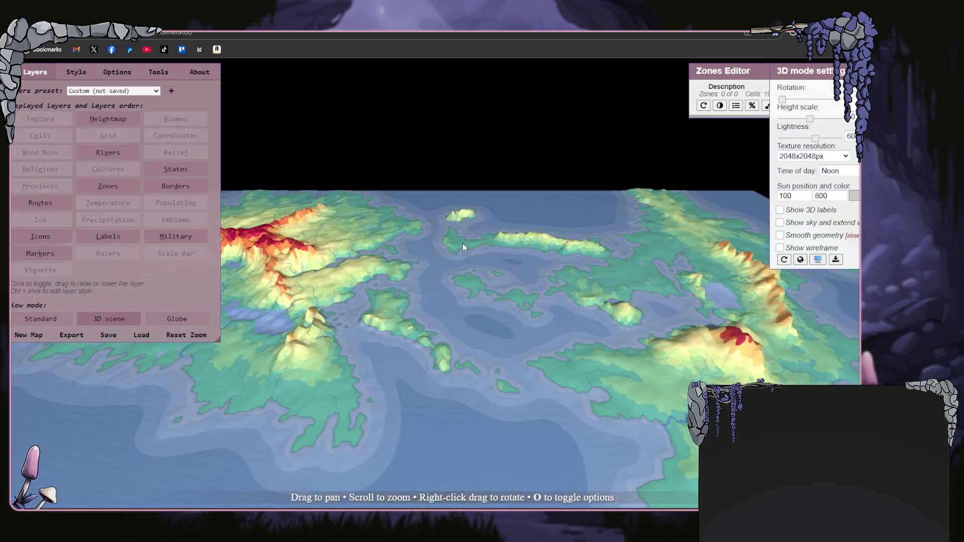
pyautogui.moveTo(477, 297); pyautogui.dragTo(544, 245)
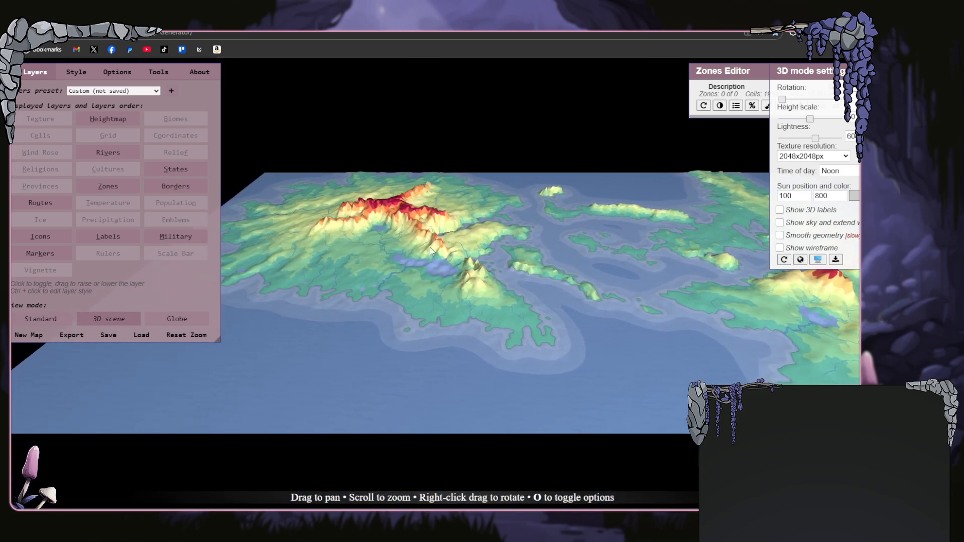
pyautogui.click(63, 321)
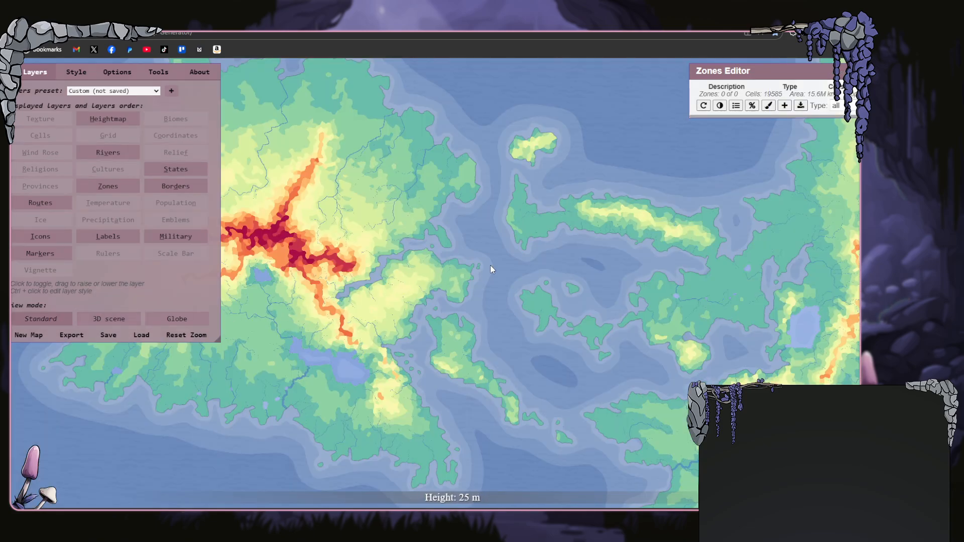
# - Hide the States, Zones, Borders, Routes, Labels, Markers, Icons and Military layers
pyautogui.scroll(1, 491, 270)
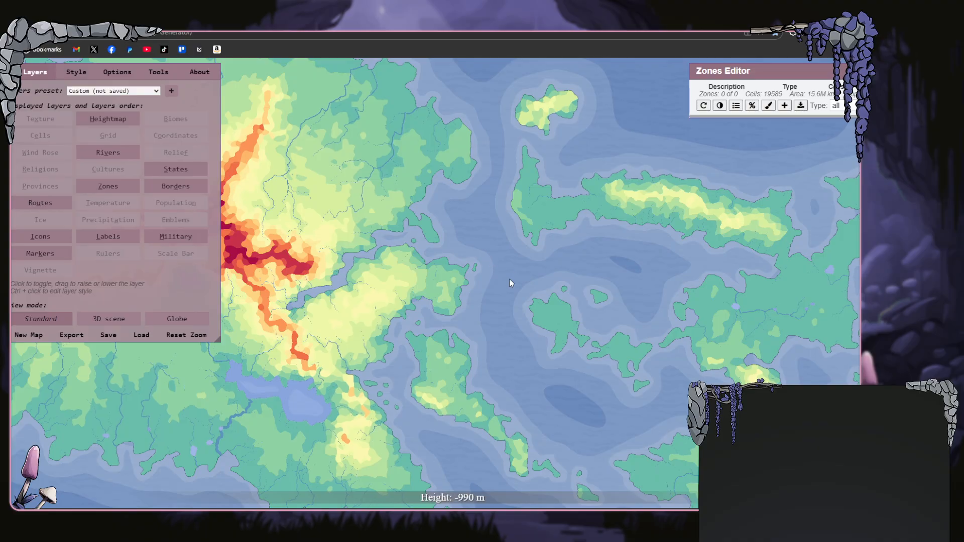
pyautogui.moveTo(507, 272); pyautogui.dragTo(576, 252)
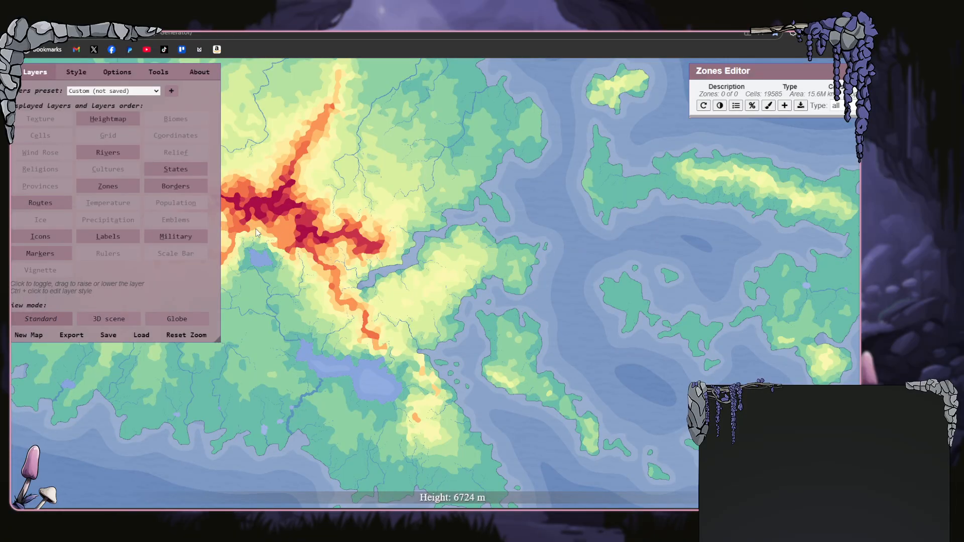
pyautogui.click(176, 176)
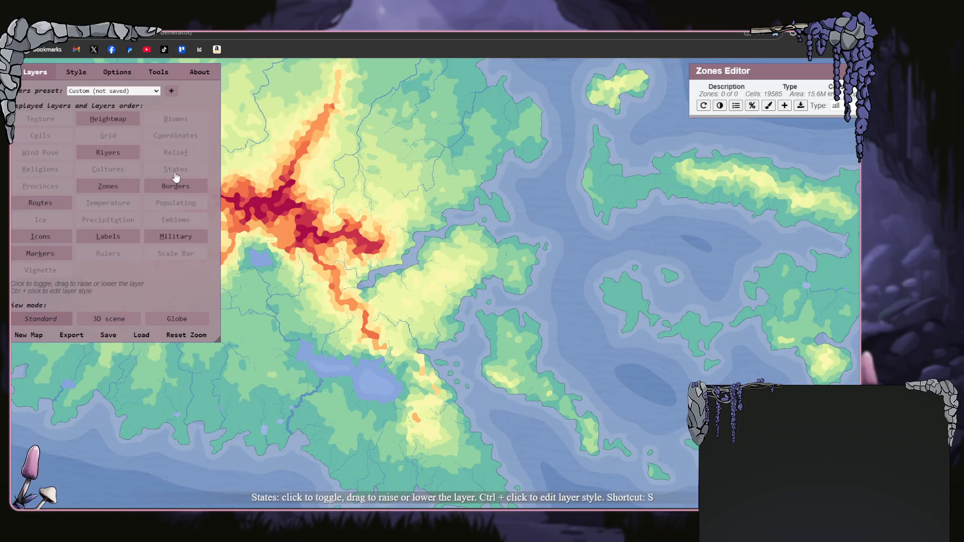
pyautogui.click(115, 189)
pyautogui.click(161, 187)
pyautogui.click(50, 203)
pyautogui.click(108, 239)
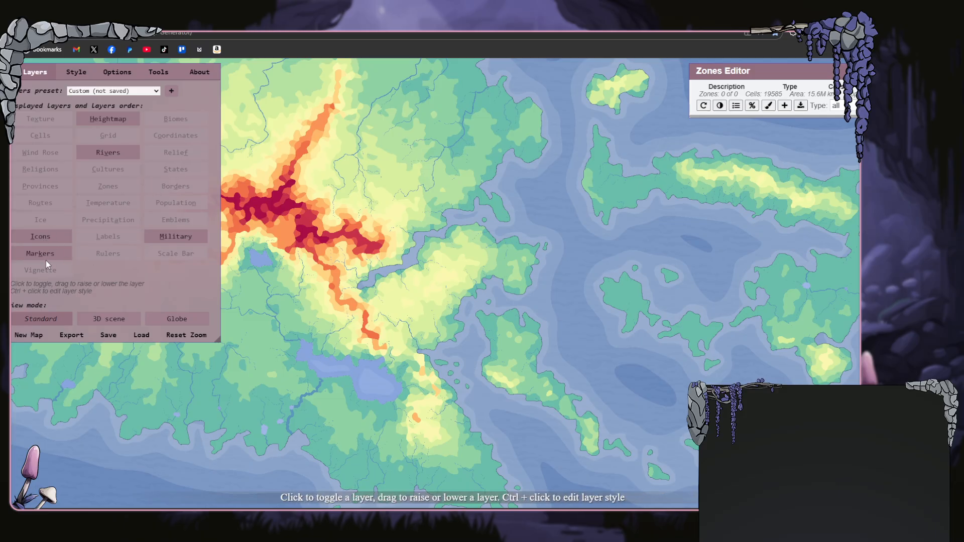
pyautogui.click(46, 257)
pyautogui.click(56, 240)
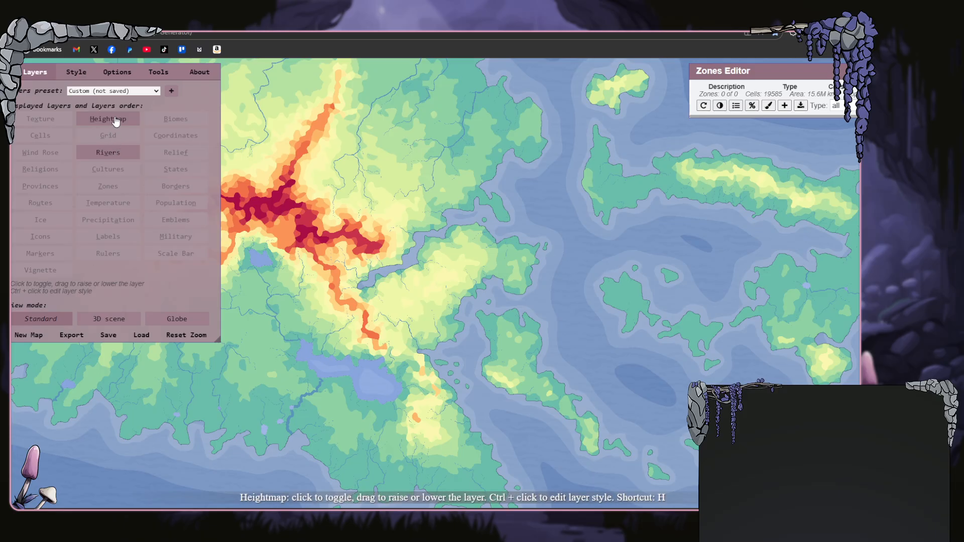
pyautogui.click(126, 158)
pyautogui.click(124, 160)
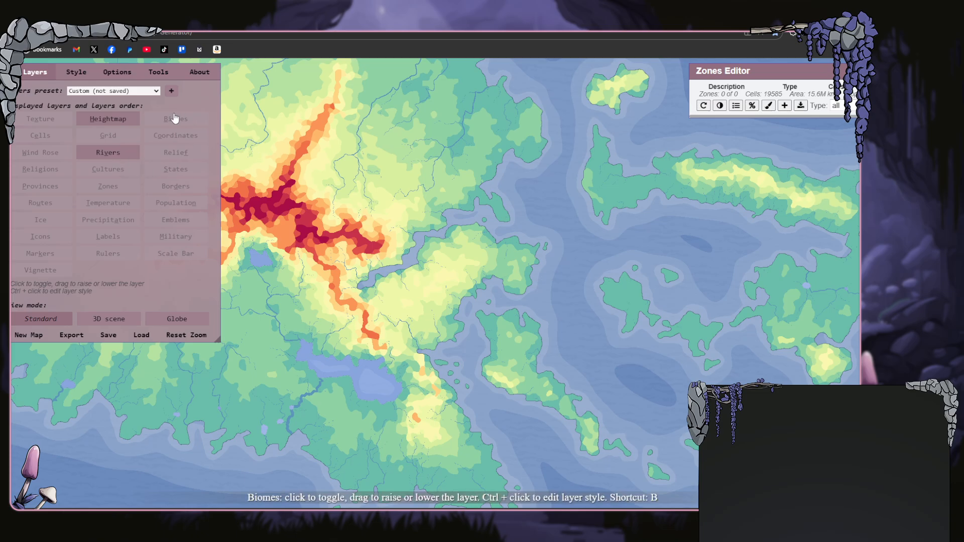
# - Open the heightmap for editing in Risk mode
pyautogui.click(141, 78)
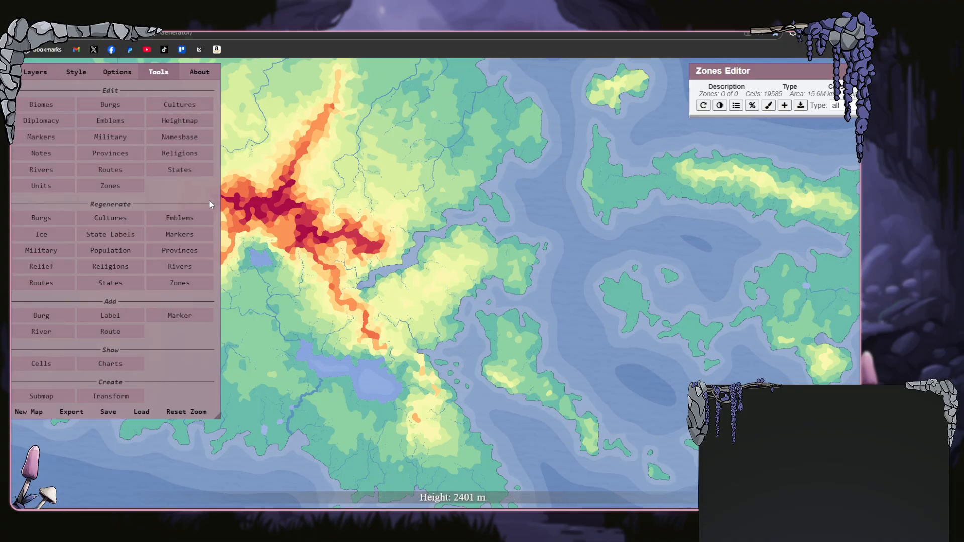
pyautogui.scroll(-3, 506, 264)
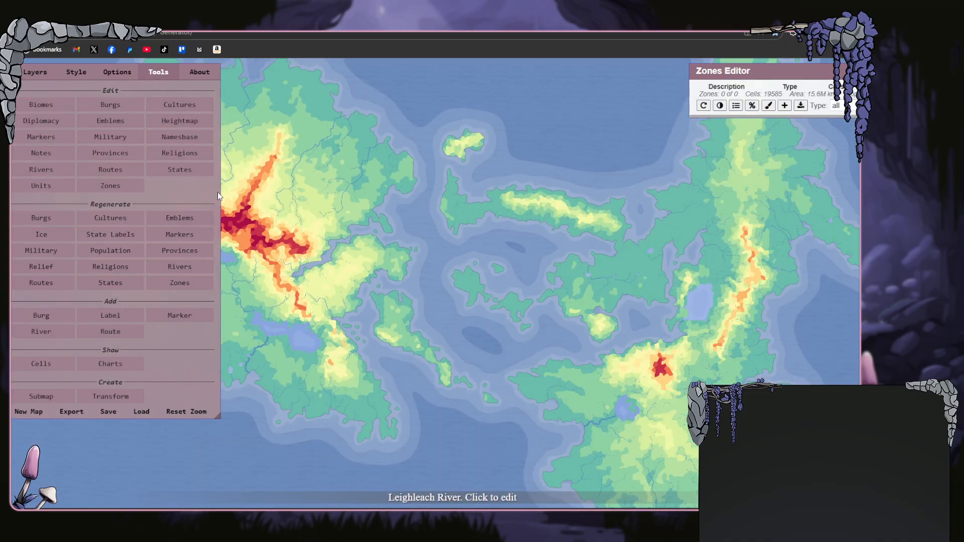
pyautogui.click(175, 125)
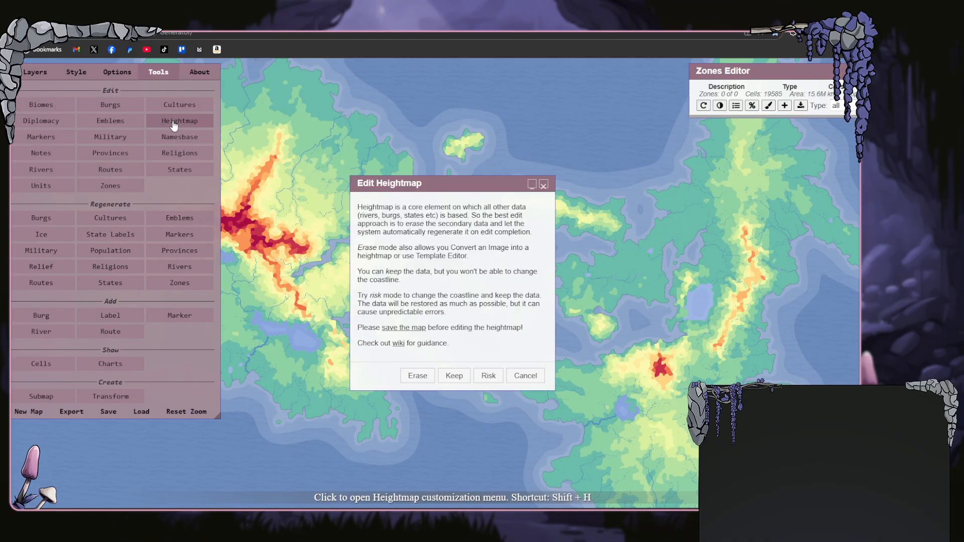
pyautogui.click(487, 376)
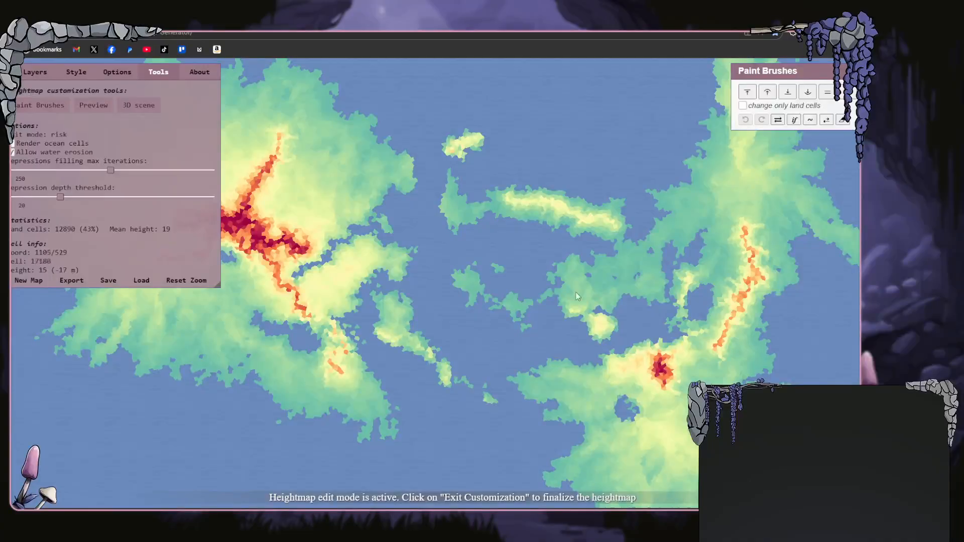
# - Carve a narrow inlet into the large continent's west coast with the Depress brush at power 3
pyautogui.scroll(5, 510, 176)
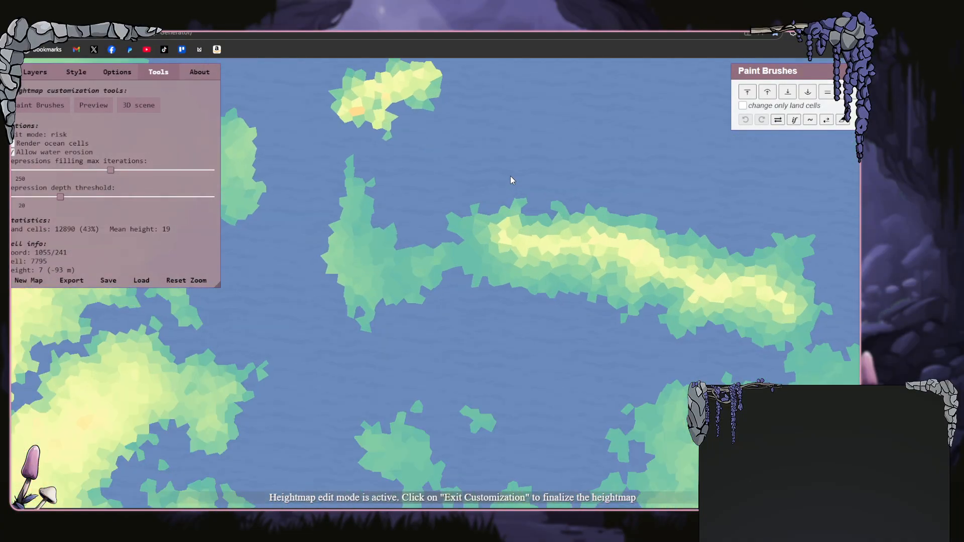
pyautogui.scroll(5, 534, 284)
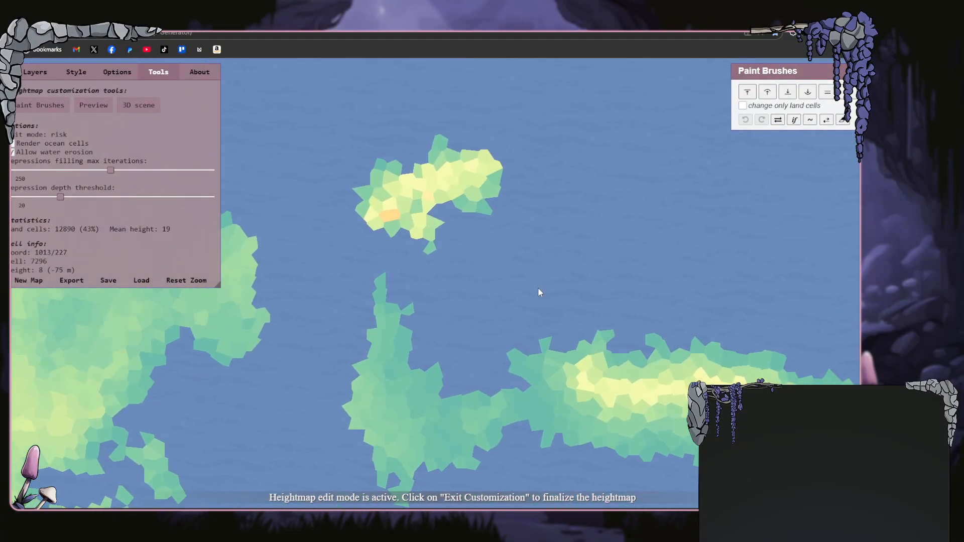
pyautogui.scroll(-5, 519, 275)
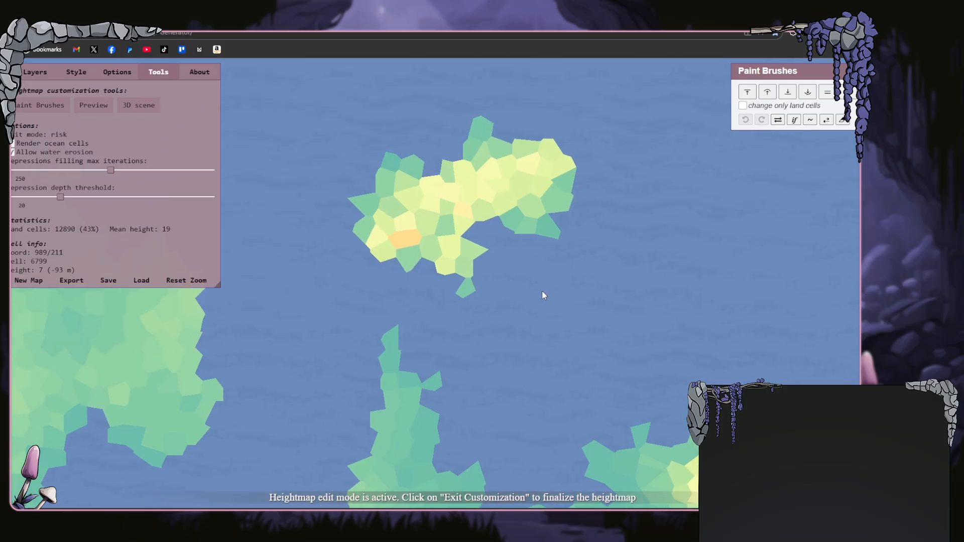
pyautogui.scroll(-10, 543, 300)
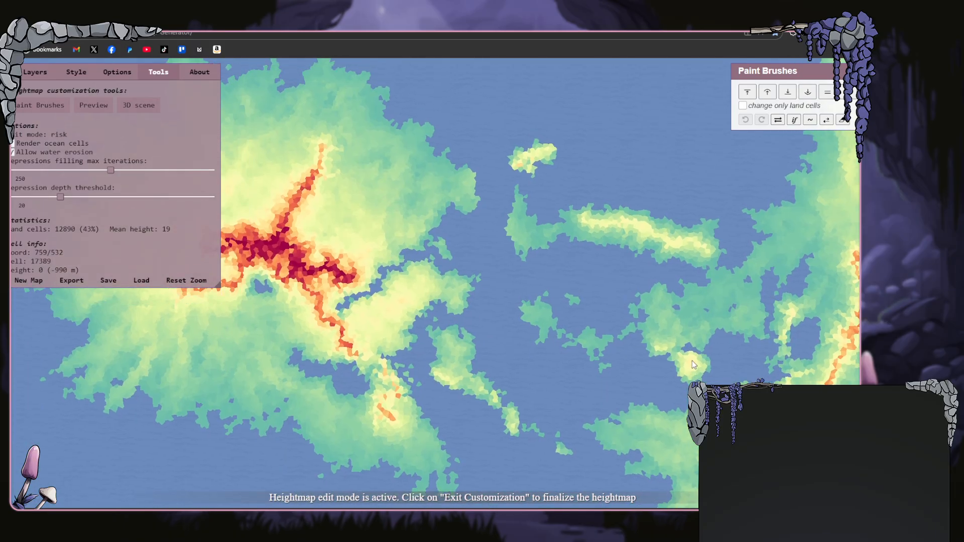
pyautogui.click(16, 72)
pyautogui.moveTo(170, 232); pyautogui.dragTo(227, 208)
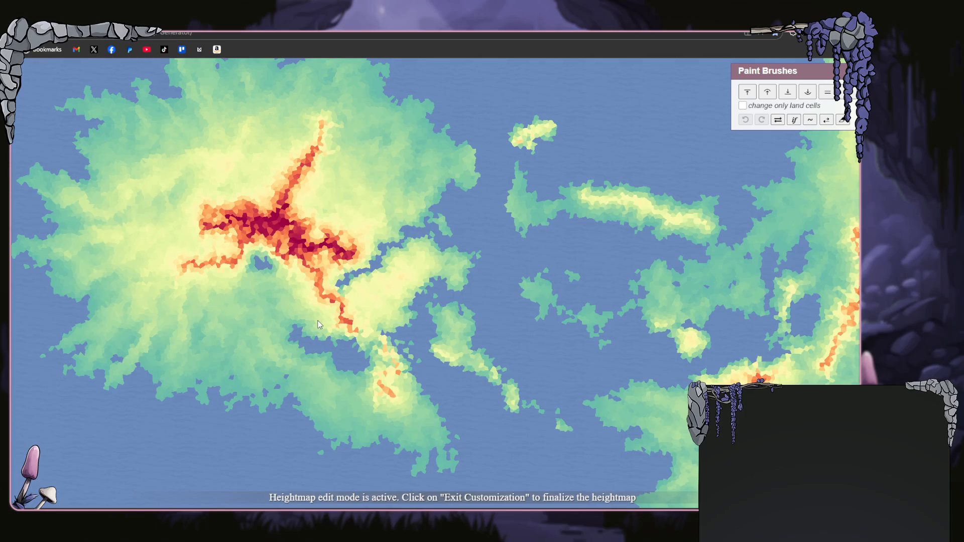
pyautogui.click(812, 94)
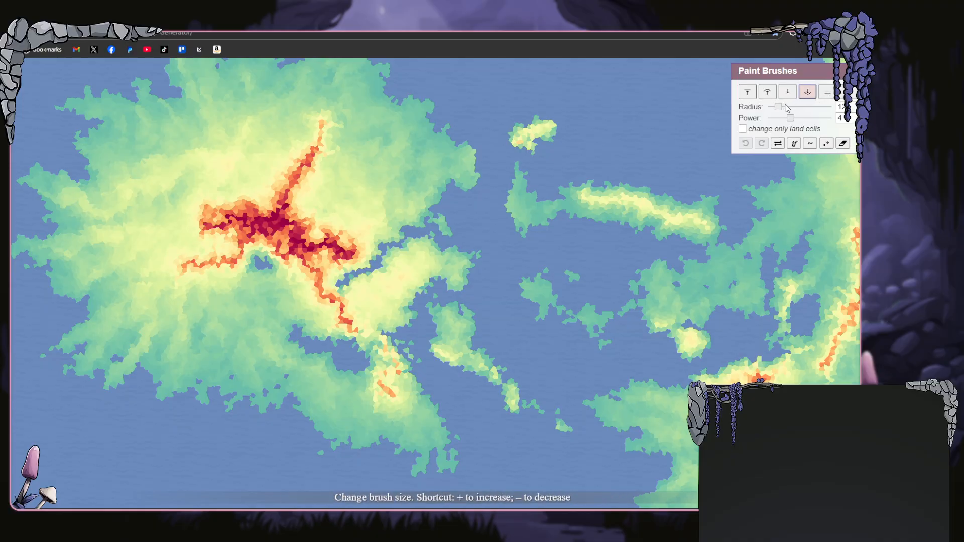
pyautogui.moveTo(786, 122); pyautogui.dragTo(782, 121)
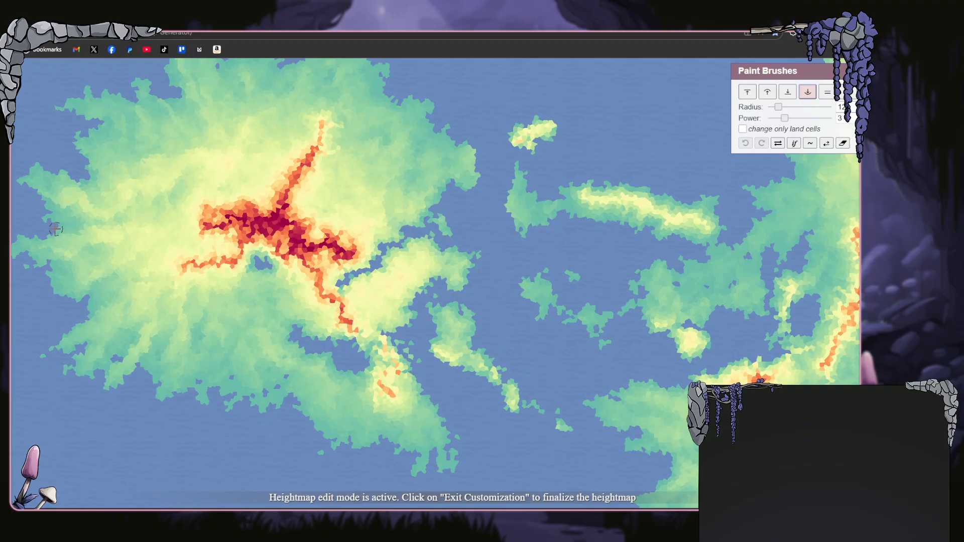
pyautogui.click(124, 236)
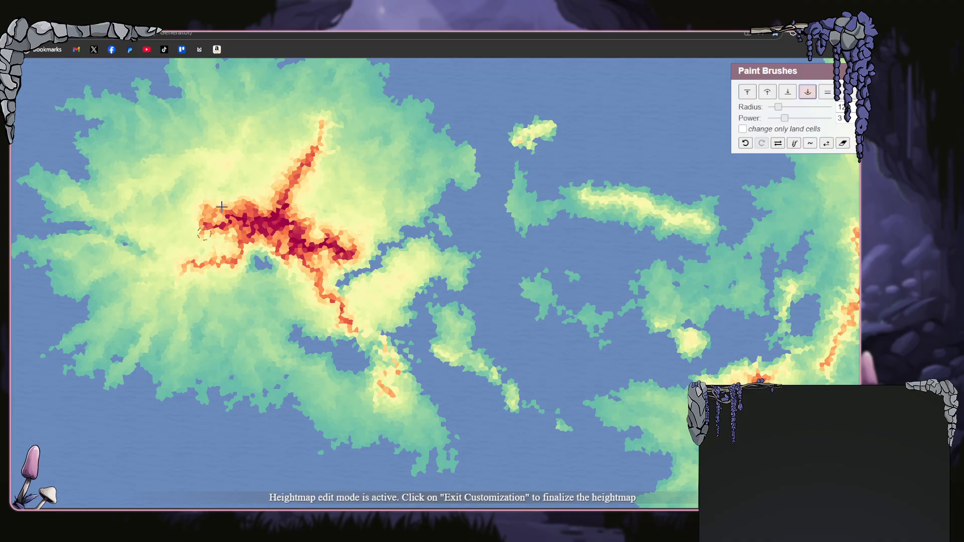
# - Wear down the large continent's central mountain ridges and northern spur with the Lower brush at maximum power
pyautogui.click(788, 94)
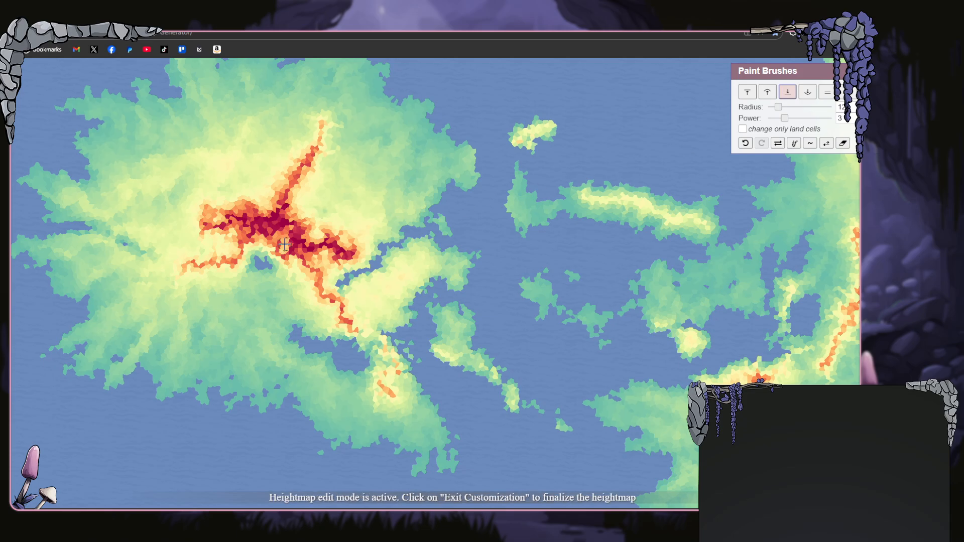
pyautogui.moveTo(786, 120); pyautogui.dragTo(828, 120)
pyautogui.moveTo(294, 234)
pyautogui.mouseDown()
pyautogui.moveTo(294, 208)
pyautogui.moveTo(257, 239)
pyautogui.moveTo(248, 219)
pyautogui.moveTo(209, 221)
pyautogui.moveTo(201, 210)
pyautogui.moveTo(201, 239)
pyautogui.moveTo(224, 231)
pyautogui.moveTo(234, 245)
pyautogui.moveTo(209, 257)
pyautogui.moveTo(230, 259)
pyautogui.moveTo(234, 216)
pyautogui.moveTo(232, 268)
pyautogui.moveTo(249, 210)
pyautogui.moveTo(242, 238)
pyautogui.moveTo(272, 205)
pyautogui.moveTo(278, 238)
pyautogui.moveTo(312, 236)
pyautogui.moveTo(325, 256)
pyautogui.moveTo(352, 251)
pyautogui.moveTo(313, 248)
pyautogui.moveTo(290, 221)
pyautogui.mouseUp()
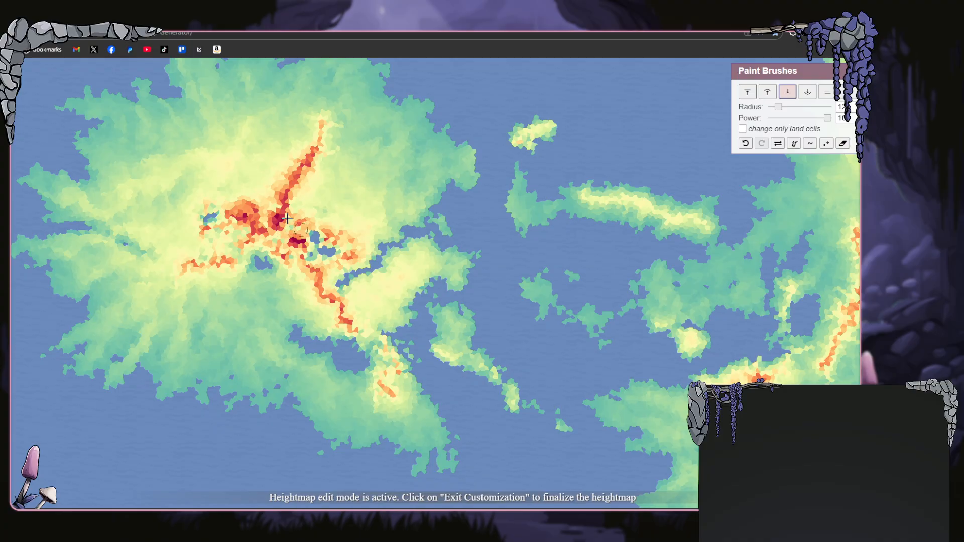
pyautogui.moveTo(293, 174)
pyautogui.mouseDown()
pyautogui.moveTo(314, 136)
pyautogui.moveTo(307, 175)
pyautogui.moveTo(322, 119)
pyautogui.moveTo(315, 164)
pyautogui.moveTo(285, 212)
pyautogui.moveTo(262, 230)
pyautogui.moveTo(242, 213)
pyautogui.moveTo(252, 233)
pyautogui.moveTo(233, 262)
pyautogui.moveTo(193, 268)
pyautogui.moveTo(224, 259)
pyautogui.mouseUp()
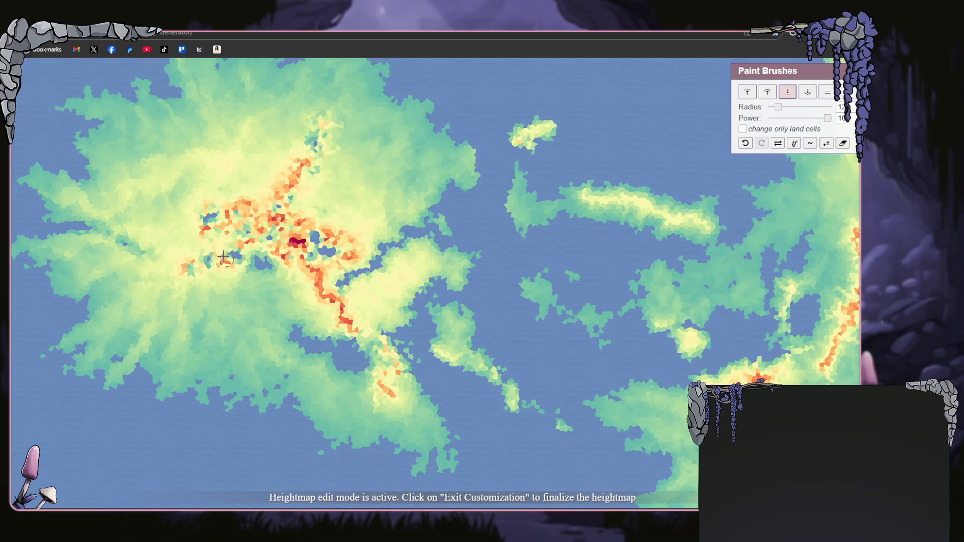
# - Carve a channel with the Lower brush from the large continent's west coast southeast to the bay and through to the south coast
pyautogui.moveTo(93, 234)
pyautogui.mouseDown()
pyautogui.moveTo(189, 250)
pyautogui.moveTo(199, 256)
pyautogui.moveTo(144, 250)
pyautogui.moveTo(231, 282)
pyautogui.moveTo(203, 264)
pyautogui.moveTo(279, 325)
pyautogui.moveTo(260, 297)
pyautogui.moveTo(217, 272)
pyautogui.moveTo(306, 320)
pyautogui.mouseUp()
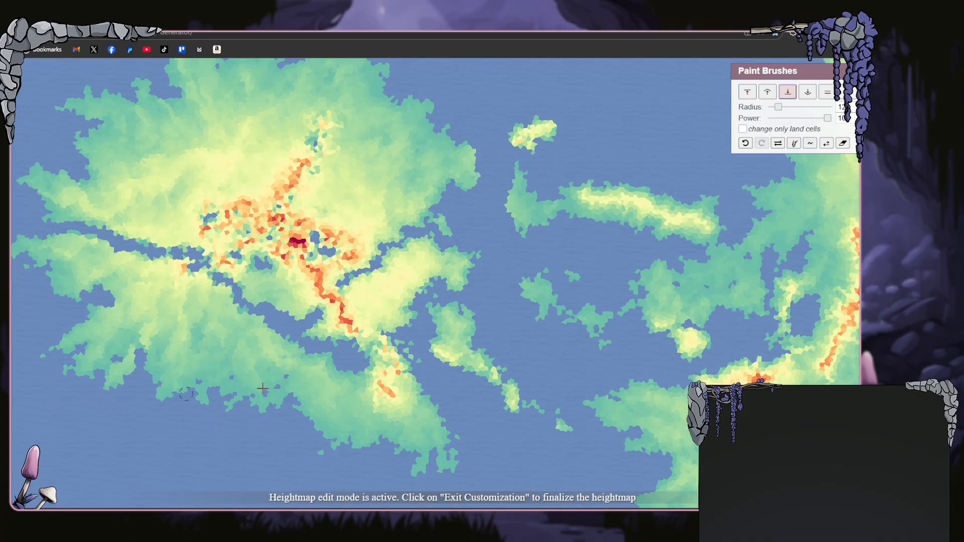
pyautogui.moveTo(379, 374)
pyautogui.mouseDown()
pyautogui.moveTo(360, 391)
pyautogui.moveTo(364, 427)
pyautogui.mouseUp()
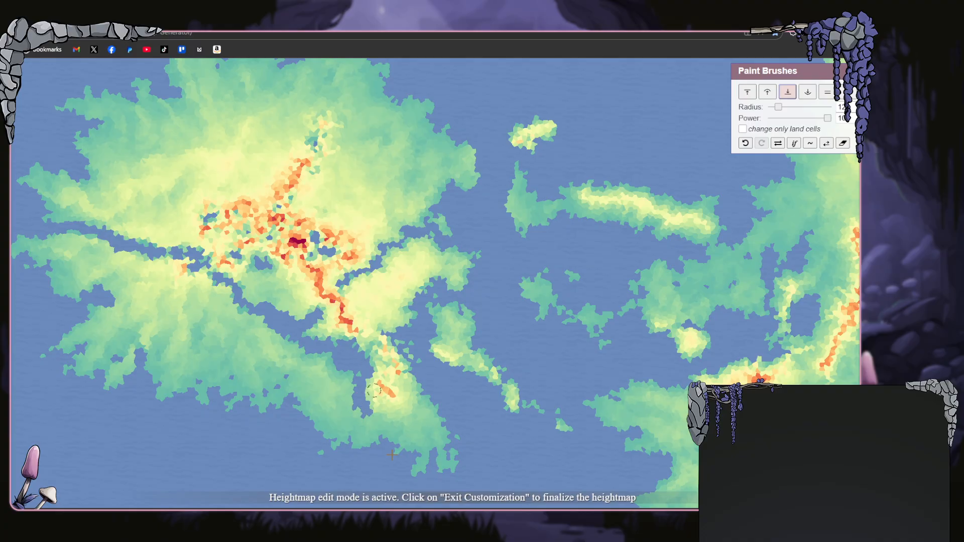
pyautogui.moveTo(369, 413); pyautogui.dragTo(373, 450)
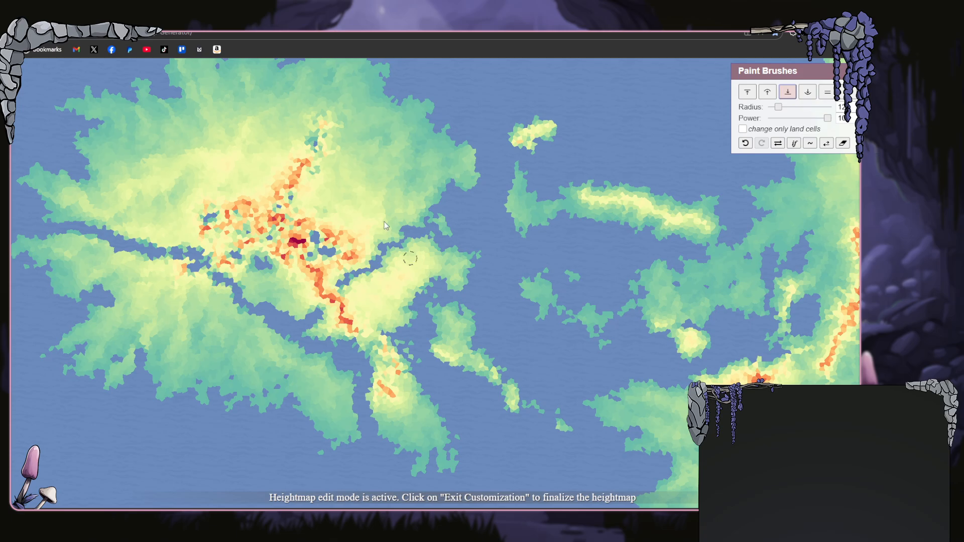
pyautogui.moveTo(338, 141); pyautogui.dragTo(371, 233)
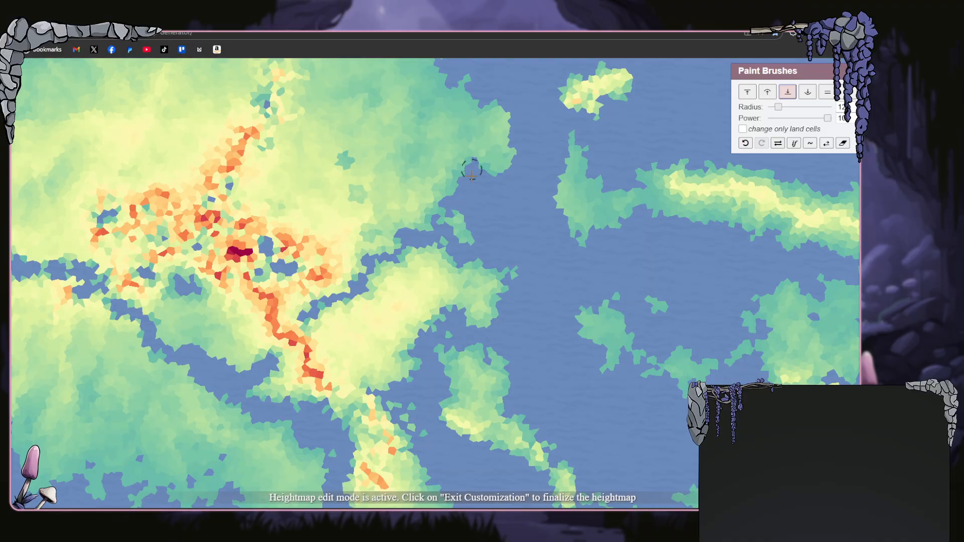
# - Carve an inland sea east of the eastern continent's mountain ridge and irregular lakes farther south with the Lower brush
pyautogui.scroll(-3, 91, 138)
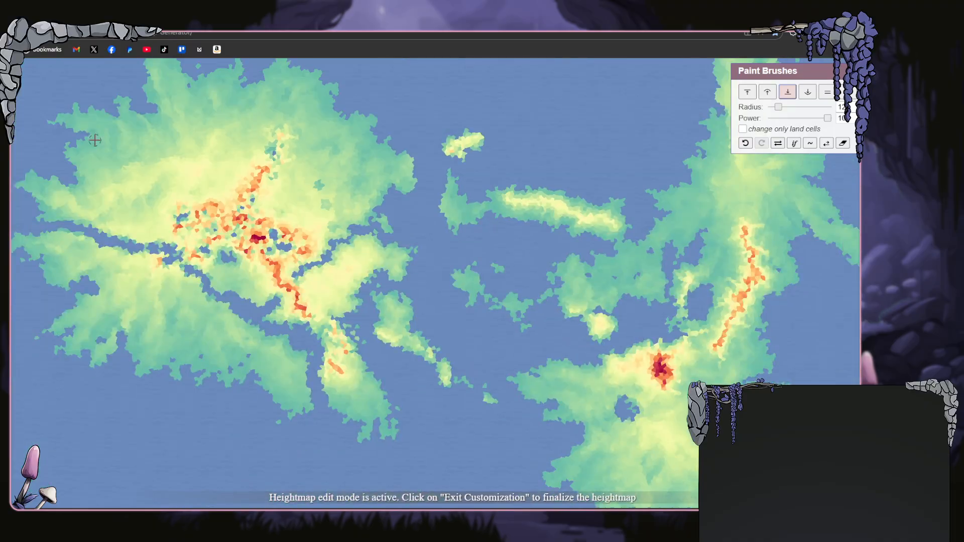
pyautogui.scroll(4, 143, 142)
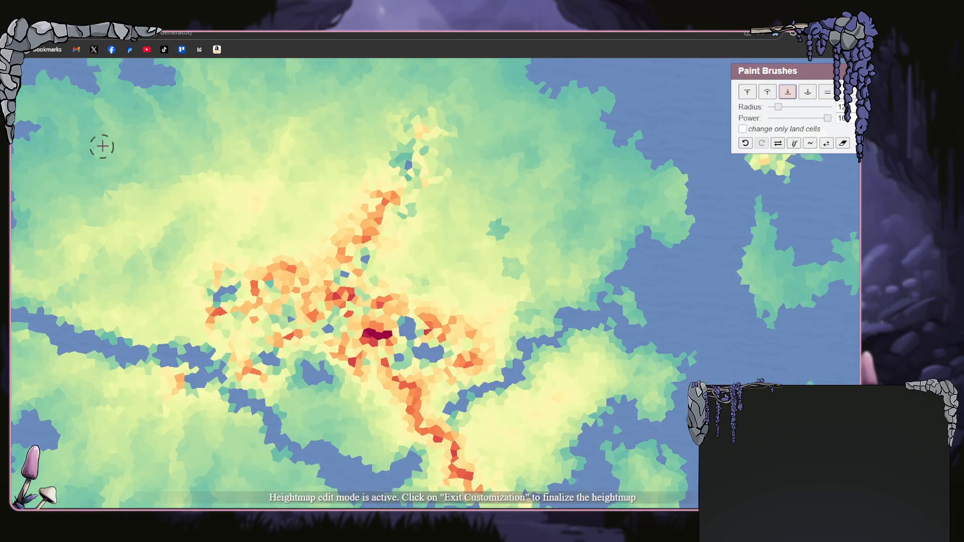
pyautogui.scroll(-4, 129, 151)
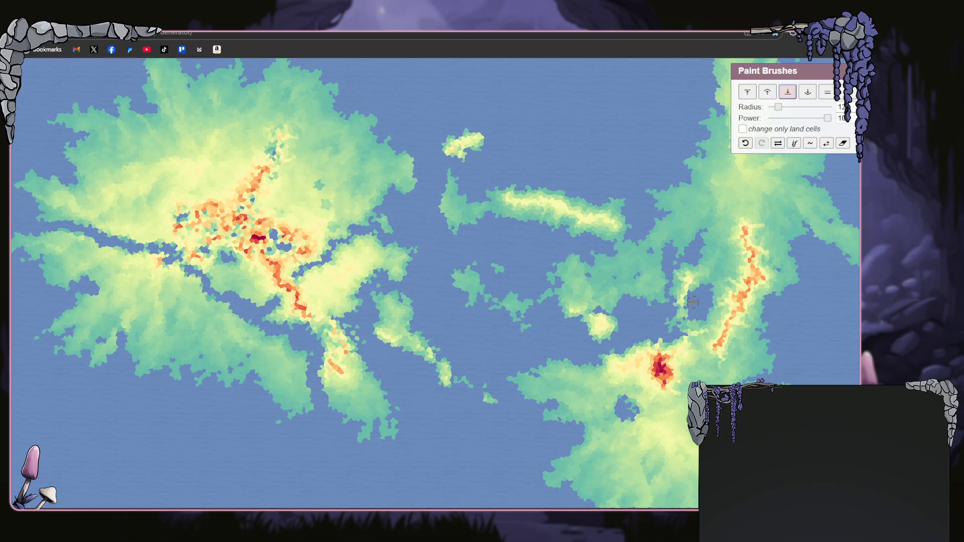
pyautogui.moveTo(714, 303)
pyautogui.mouseDown()
pyautogui.moveTo(720, 304)
pyautogui.moveTo(756, 277)
pyautogui.moveTo(747, 227)
pyautogui.moveTo(758, 266)
pyautogui.moveTo(768, 210)
pyautogui.moveTo(779, 203)
pyautogui.moveTo(773, 229)
pyautogui.moveTo(781, 219)
pyautogui.moveTo(784, 200)
pyautogui.moveTo(751, 173)
pyautogui.mouseUp()
pyautogui.moveTo(654, 430)
pyautogui.mouseDown()
pyautogui.moveTo(637, 467)
pyautogui.moveTo(635, 450)
pyautogui.moveTo(616, 438)
pyautogui.moveTo(640, 452)
pyautogui.moveTo(676, 424)
pyautogui.mouseUp()
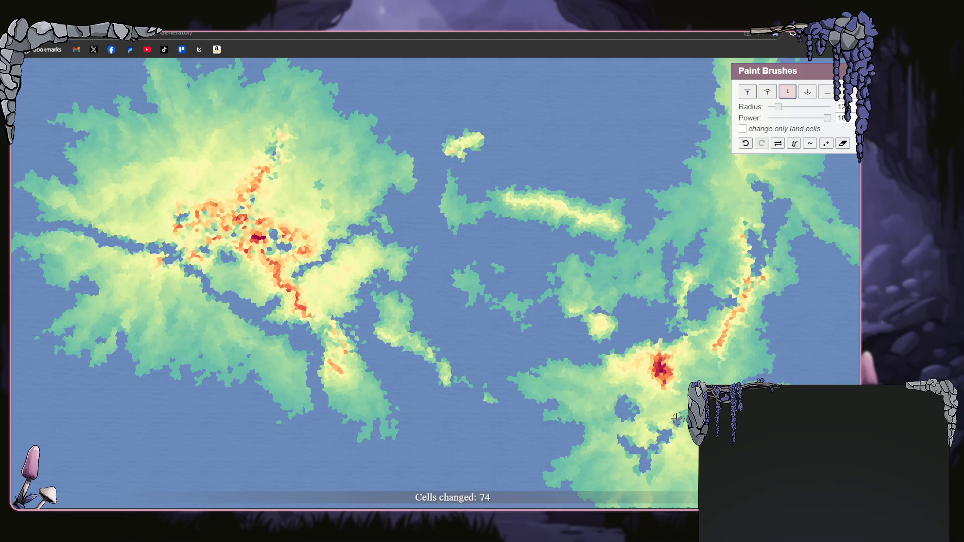
pyautogui.moveTo(703, 377); pyautogui.dragTo(700, 375)
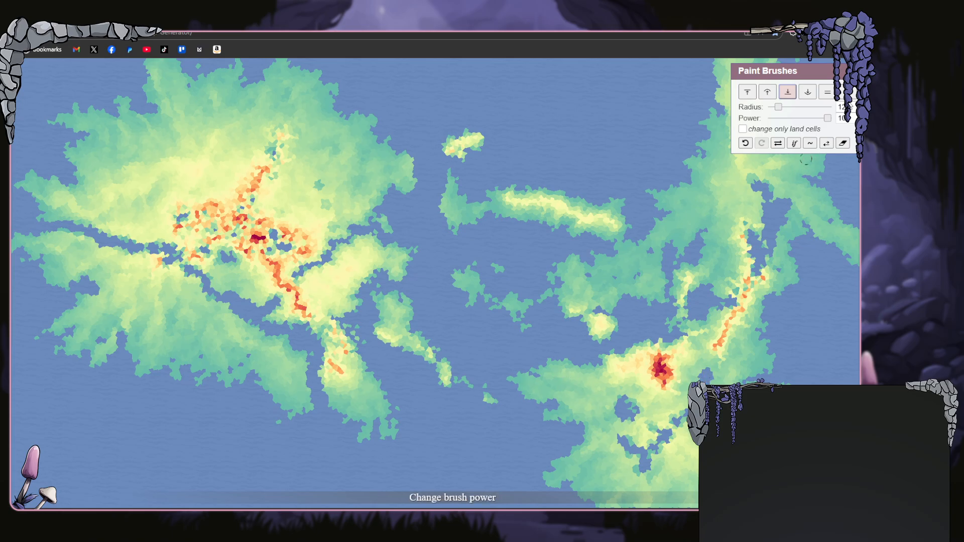
# - Roughen the ridge of the elongated island between the two continents with the Disrupt brush
pyautogui.click(867, 92)
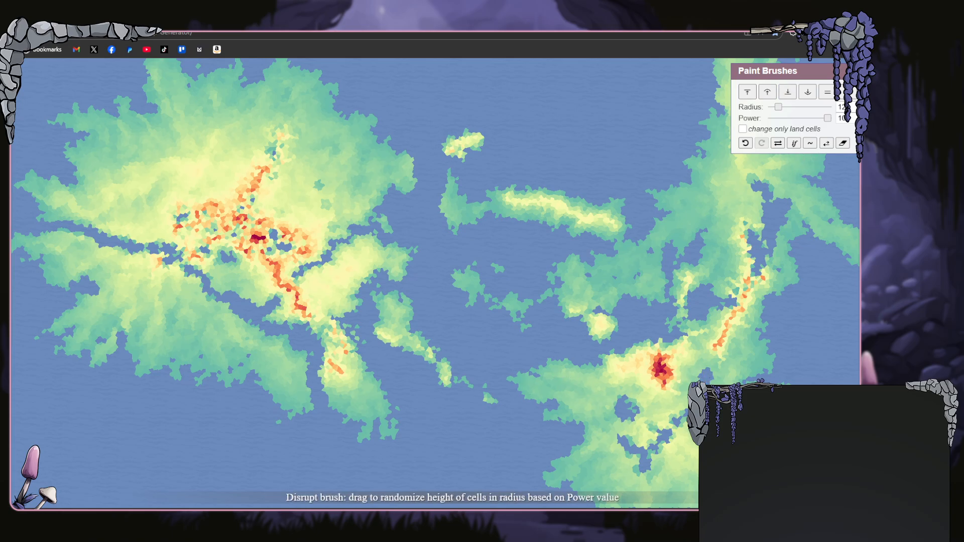
pyautogui.click(767, 92)
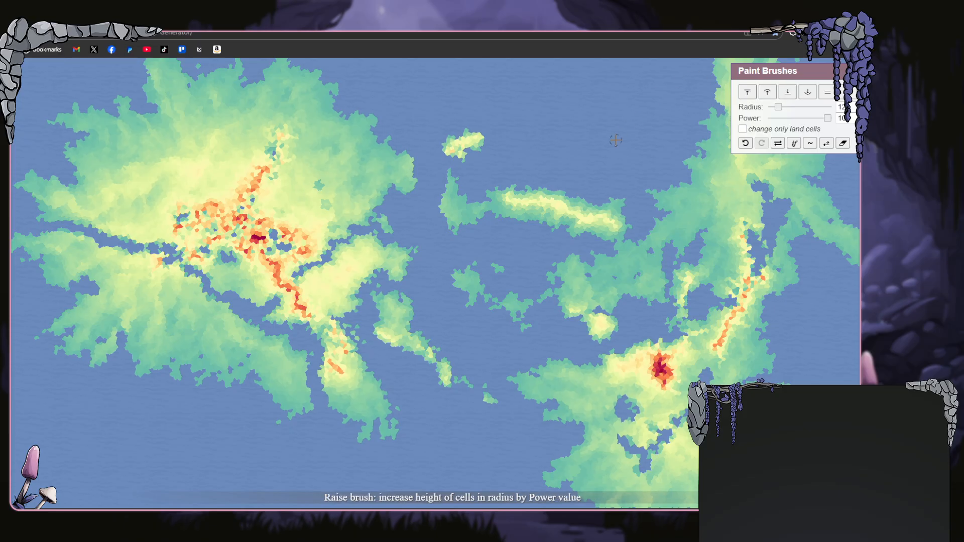
pyautogui.click(594, 126)
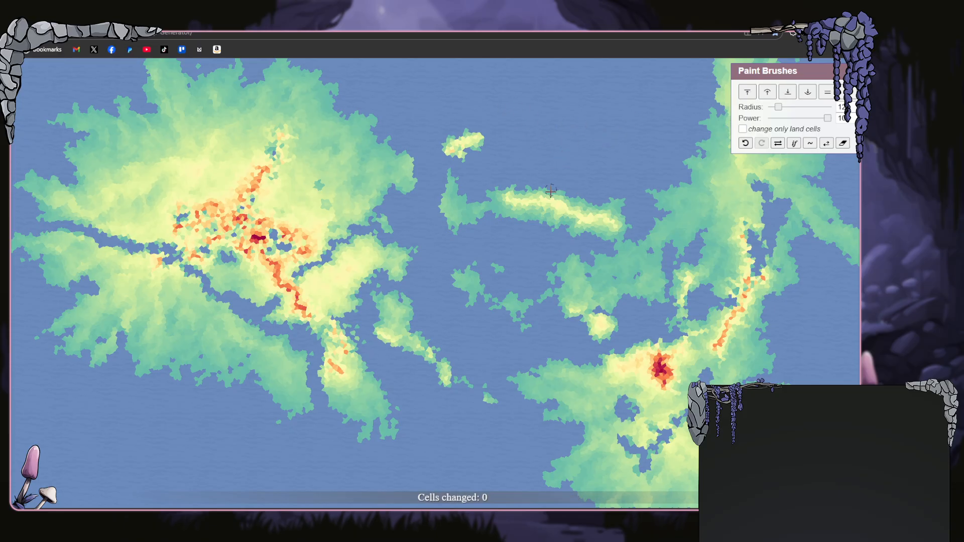
pyautogui.moveTo(570, 190); pyautogui.dragTo(562, 204)
pyautogui.moveTo(580, 222); pyautogui.dragTo(587, 216)
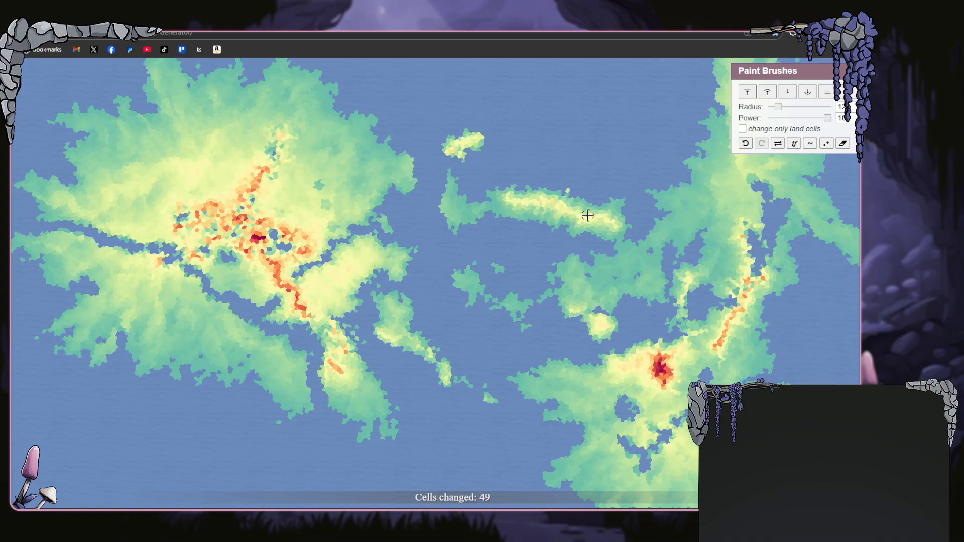
# - Wear down the eastern continent's highest peaks and the large western continent's central ridge with the Lower brush
pyautogui.click(806, 95)
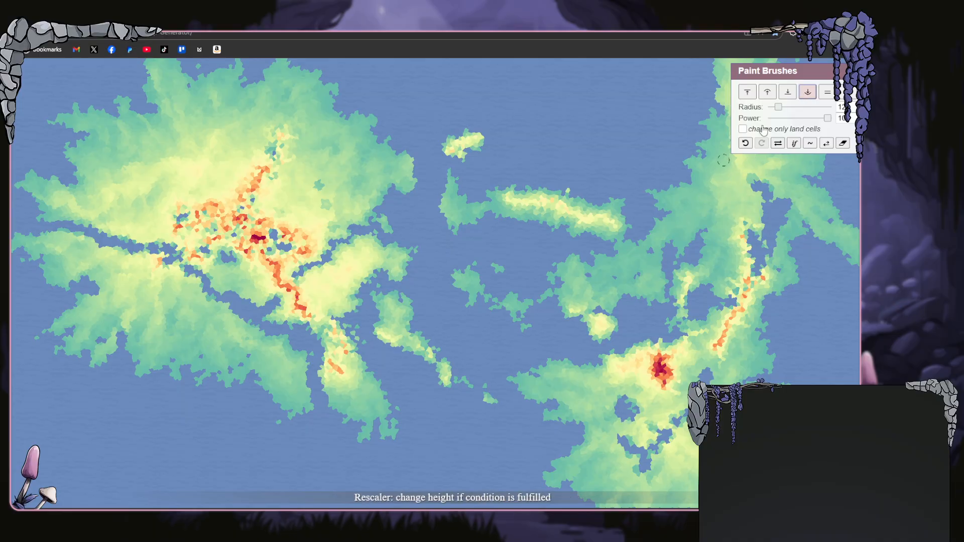
pyautogui.click(787, 92)
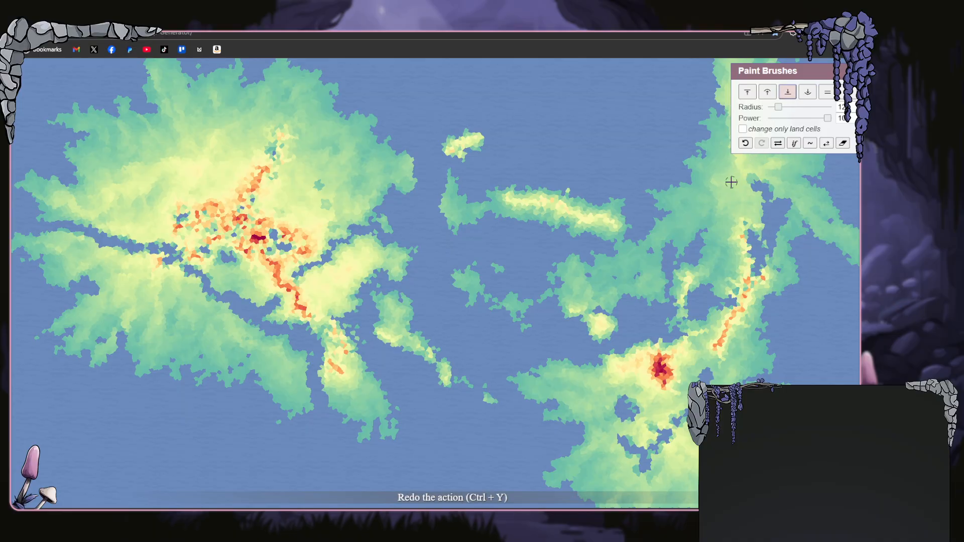
pyautogui.moveTo(658, 367)
pyautogui.mouseDown()
pyautogui.moveTo(715, 344)
pyautogui.moveTo(755, 278)
pyautogui.mouseUp()
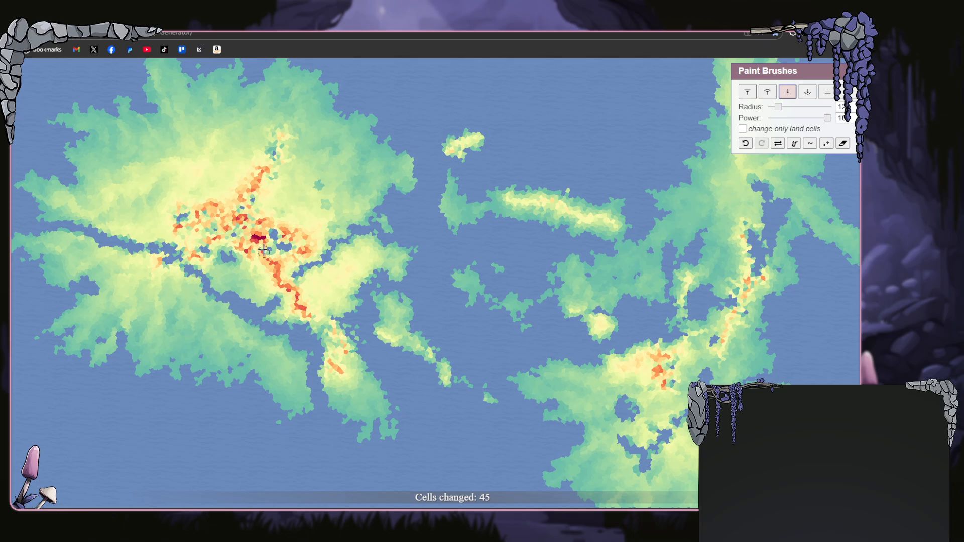
pyautogui.moveTo(263, 243)
pyautogui.mouseDown()
pyautogui.moveTo(246, 232)
pyautogui.moveTo(259, 237)
pyautogui.moveTo(305, 310)
pyautogui.moveTo(258, 255)
pyautogui.moveTo(226, 235)
pyautogui.moveTo(232, 222)
pyautogui.moveTo(219, 225)
pyautogui.moveTo(229, 156)
pyautogui.mouseUp()
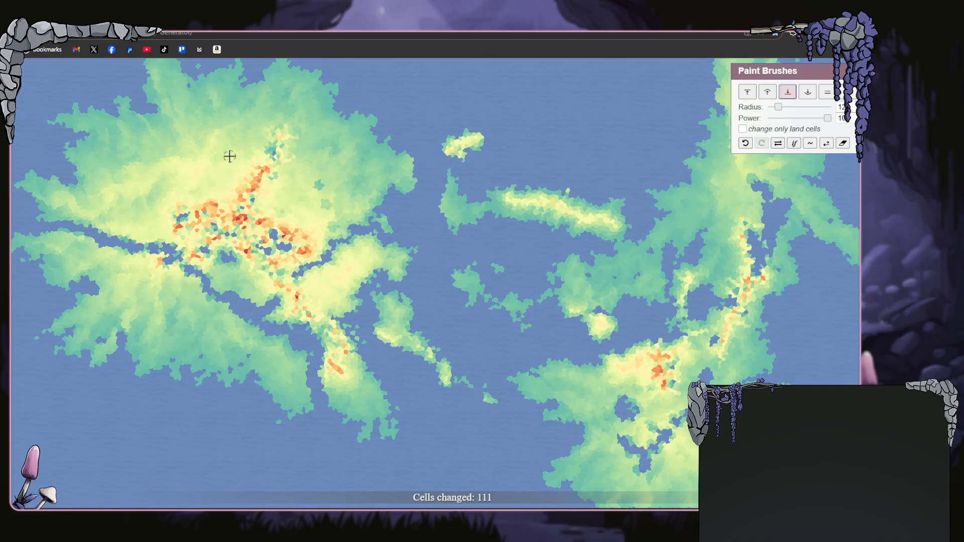
# - Carve a channel from the large continent's northwest coast into its centre, a north coast notch and an eastern inlet
pyautogui.moveTo(156, 116)
pyautogui.mouseDown()
pyautogui.moveTo(195, 178)
pyautogui.moveTo(179, 159)
pyautogui.moveTo(223, 164)
pyautogui.moveTo(175, 154)
pyautogui.moveTo(213, 169)
pyautogui.moveTo(231, 163)
pyautogui.moveTo(237, 200)
pyautogui.moveTo(217, 237)
pyautogui.moveTo(228, 193)
pyautogui.moveTo(228, 225)
pyautogui.moveTo(235, 215)
pyautogui.moveTo(232, 186)
pyautogui.moveTo(225, 234)
pyautogui.moveTo(235, 171)
pyautogui.moveTo(234, 220)
pyautogui.moveTo(240, 178)
pyautogui.moveTo(258, 220)
pyautogui.moveTo(234, 192)
pyautogui.moveTo(260, 221)
pyautogui.moveTo(233, 202)
pyautogui.moveTo(263, 242)
pyautogui.moveTo(242, 215)
pyautogui.moveTo(266, 214)
pyautogui.moveTo(268, 231)
pyautogui.moveTo(297, 196)
pyautogui.mouseUp()
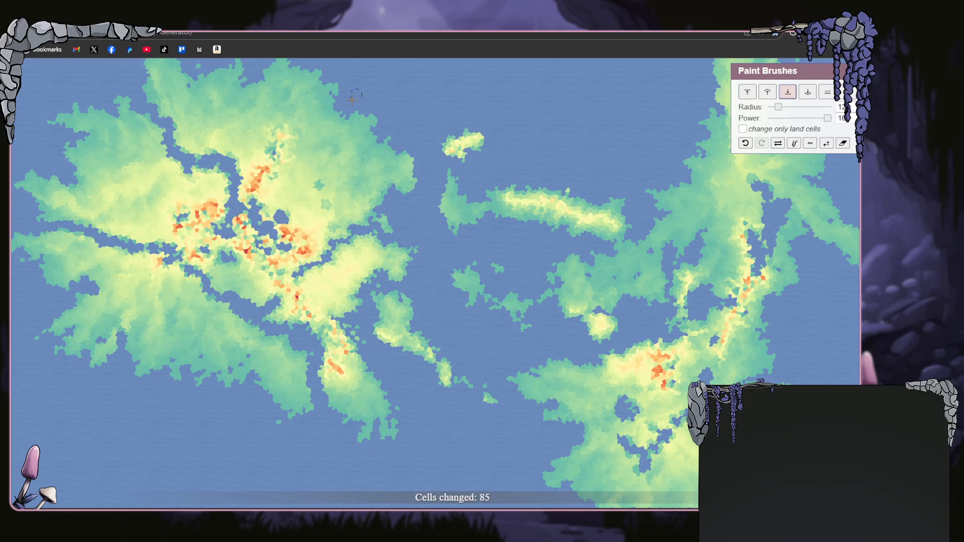
pyautogui.moveTo(325, 122); pyautogui.dragTo(316, 118)
pyautogui.moveTo(318, 168)
pyautogui.mouseDown()
pyautogui.moveTo(325, 253)
pyautogui.moveTo(348, 233)
pyautogui.mouseUp()
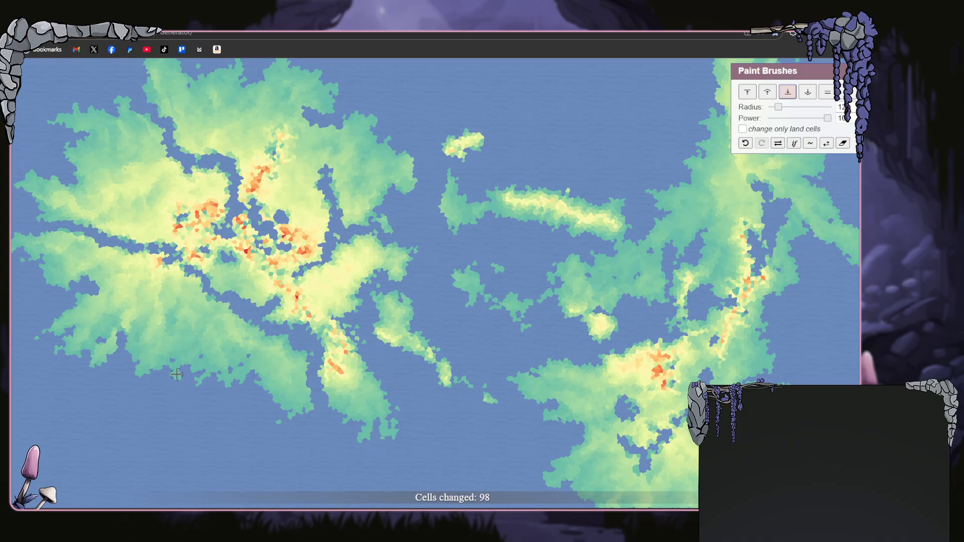
# - Build up a small island off the large continent's southwest coast with the Elevate brush
pyautogui.click(768, 93)
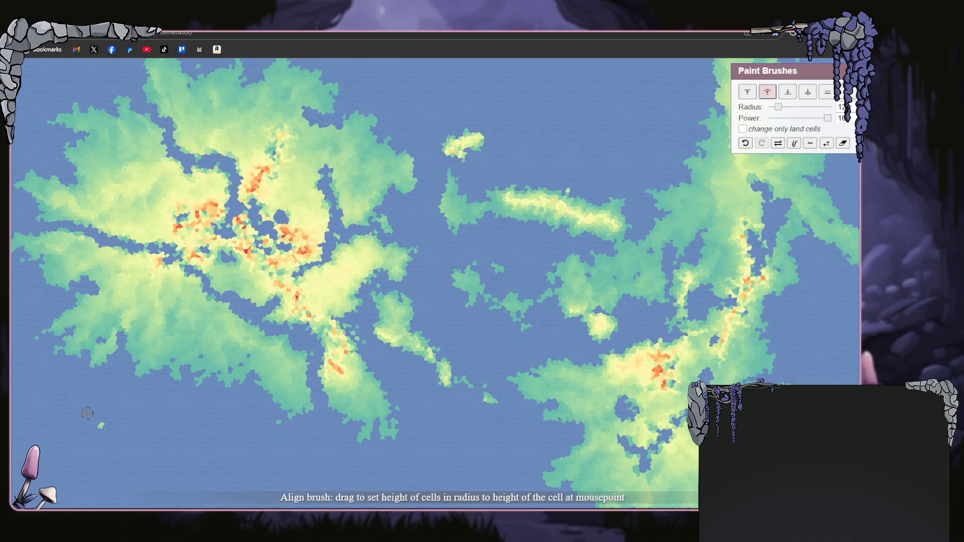
pyautogui.moveTo(99, 427)
pyautogui.mouseDown()
pyautogui.moveTo(68, 456)
pyautogui.moveTo(75, 432)
pyautogui.moveTo(64, 404)
pyautogui.moveTo(98, 436)
pyautogui.moveTo(90, 440)
pyautogui.moveTo(69, 415)
pyautogui.moveTo(86, 458)
pyautogui.moveTo(65, 433)
pyautogui.mouseUp()
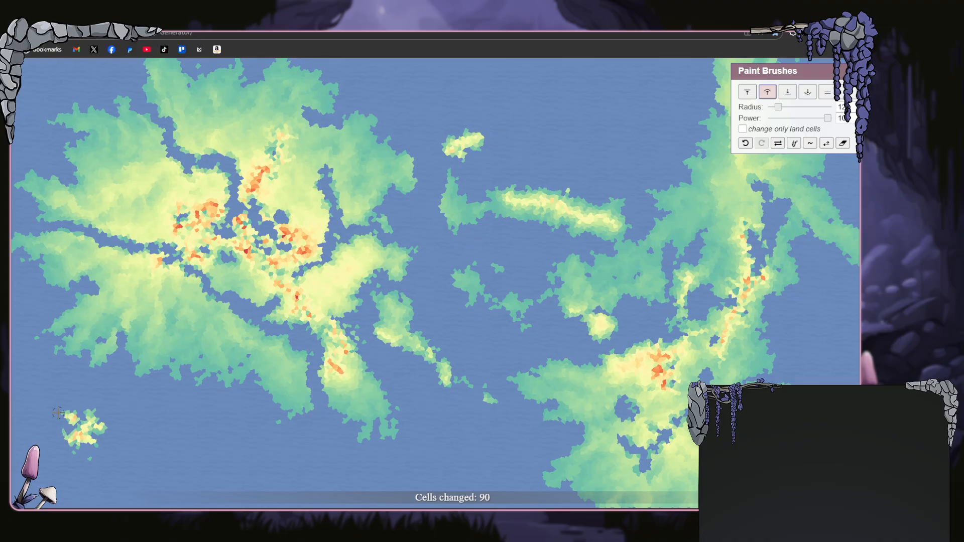
pyautogui.moveTo(71, 425)
pyautogui.mouseDown()
pyautogui.moveTo(69, 454)
pyautogui.moveTo(83, 456)
pyautogui.moveTo(84, 430)
pyautogui.moveTo(66, 454)
pyautogui.moveTo(99, 442)
pyautogui.moveTo(70, 414)
pyautogui.mouseUp()
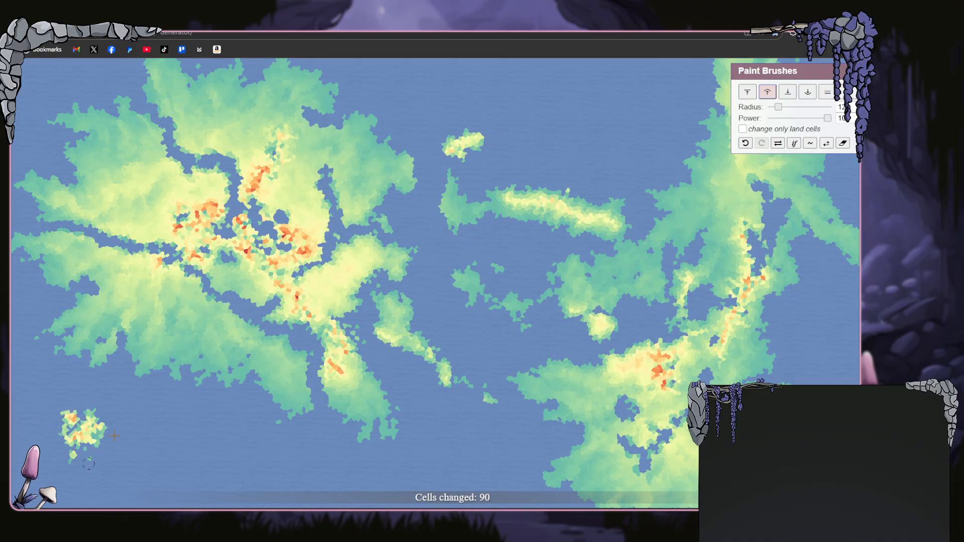
# - Extend the southwestern island into an eastward chain and add small islands southeast of the large continent with the Raise brush
pyautogui.click(747, 92)
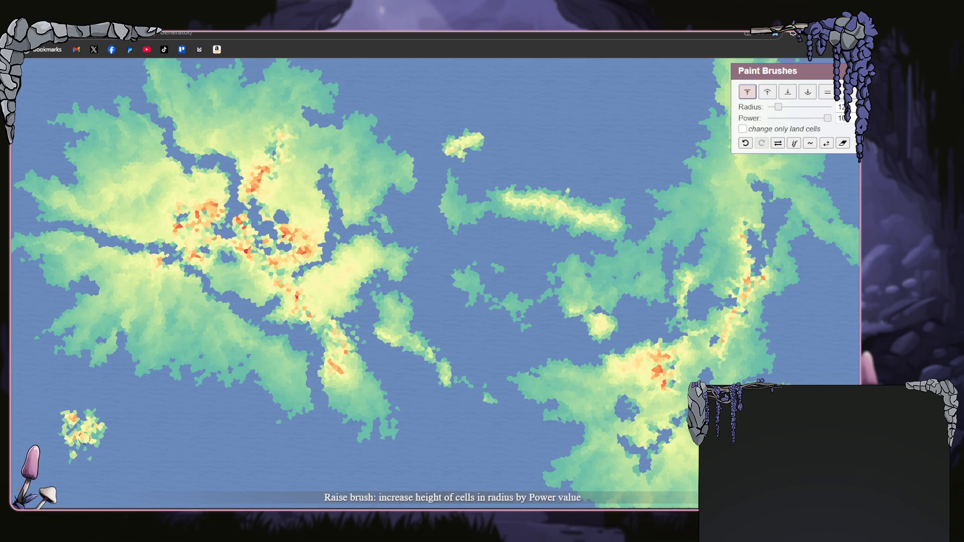
pyautogui.moveTo(67, 427)
pyautogui.mouseDown()
pyautogui.moveTo(68, 460)
pyautogui.moveTo(73, 429)
pyautogui.moveTo(73, 453)
pyautogui.moveTo(65, 448)
pyautogui.moveTo(78, 444)
pyautogui.moveTo(71, 468)
pyautogui.moveTo(93, 441)
pyautogui.moveTo(86, 464)
pyautogui.moveTo(101, 433)
pyautogui.moveTo(85, 424)
pyautogui.moveTo(103, 424)
pyautogui.moveTo(125, 447)
pyautogui.moveTo(147, 444)
pyautogui.moveTo(107, 433)
pyautogui.moveTo(190, 459)
pyautogui.moveTo(106, 463)
pyautogui.moveTo(139, 452)
pyautogui.moveTo(228, 460)
pyautogui.moveTo(219, 440)
pyautogui.moveTo(250, 409)
pyautogui.moveTo(232, 411)
pyautogui.moveTo(212, 396)
pyautogui.moveTo(252, 442)
pyautogui.moveTo(253, 458)
pyautogui.moveTo(267, 450)
pyautogui.moveTo(259, 438)
pyautogui.moveTo(282, 447)
pyautogui.moveTo(212, 448)
pyautogui.moveTo(258, 432)
pyautogui.moveTo(240, 410)
pyautogui.moveTo(206, 421)
pyautogui.mouseUp()
pyautogui.moveTo(488, 436)
pyautogui.mouseDown()
pyautogui.moveTo(458, 438)
pyautogui.moveTo(472, 447)
pyautogui.moveTo(490, 435)
pyautogui.moveTo(468, 430)
pyautogui.moveTo(453, 405)
pyautogui.moveTo(451, 426)
pyautogui.moveTo(453, 402)
pyautogui.mouseUp()
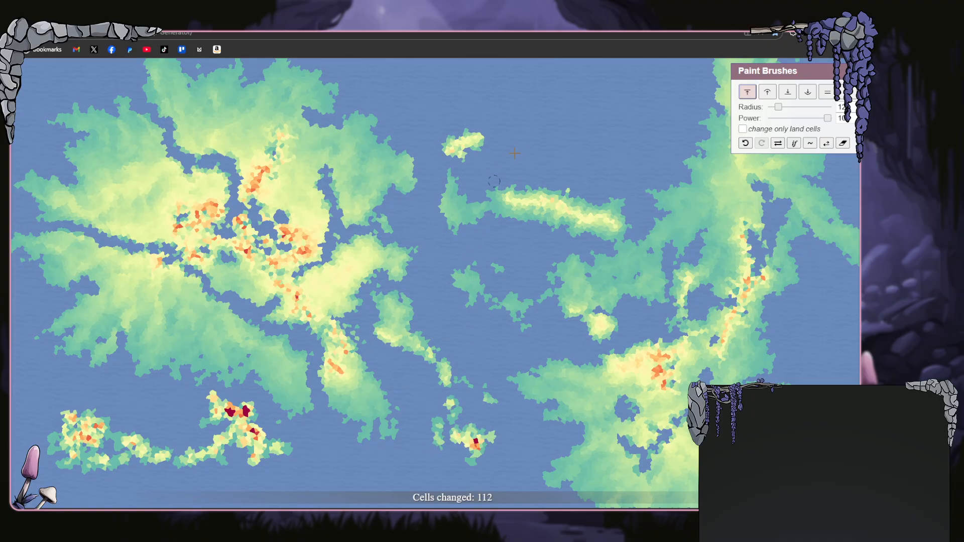
# - Raise a large mountainous island in the northern sea between the continents, enlarging the brush radius to about 44
pyautogui.moveTo(566, 81)
pyautogui.mouseDown()
pyautogui.moveTo(580, 113)
pyautogui.moveTo(568, 94)
pyautogui.moveTo(570, 121)
pyautogui.moveTo(577, 98)
pyautogui.mouseUp()
pyautogui.moveTo(778, 111); pyautogui.dragTo(797, 114)
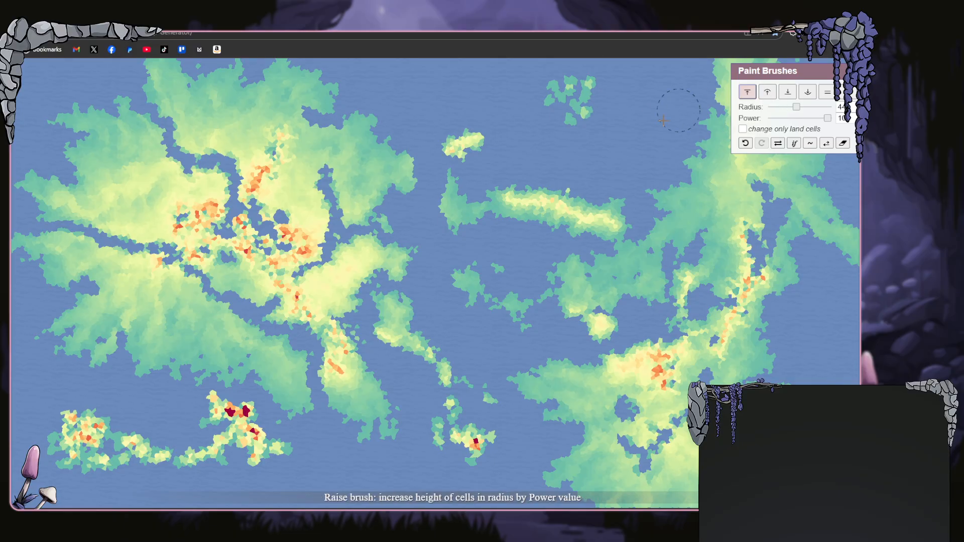
pyautogui.moveTo(582, 121)
pyautogui.mouseDown()
pyautogui.moveTo(560, 114)
pyautogui.moveTo(597, 129)
pyautogui.moveTo(602, 101)
pyautogui.moveTo(620, 162)
pyautogui.mouseUp()
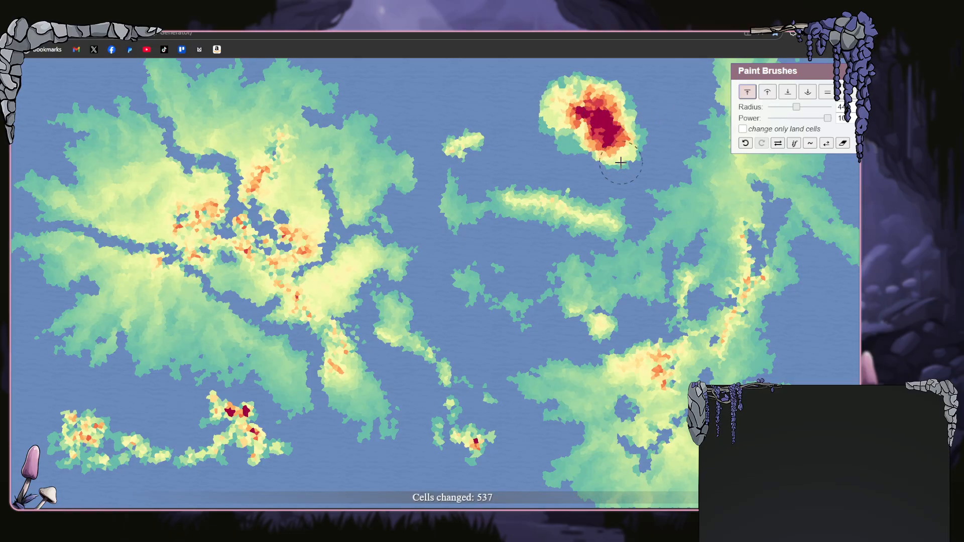
# - Soften the peaks of the new northern island and the southern island chain with the Depress brush at power 3
pyautogui.moveTo(827, 119); pyautogui.dragTo(784, 118)
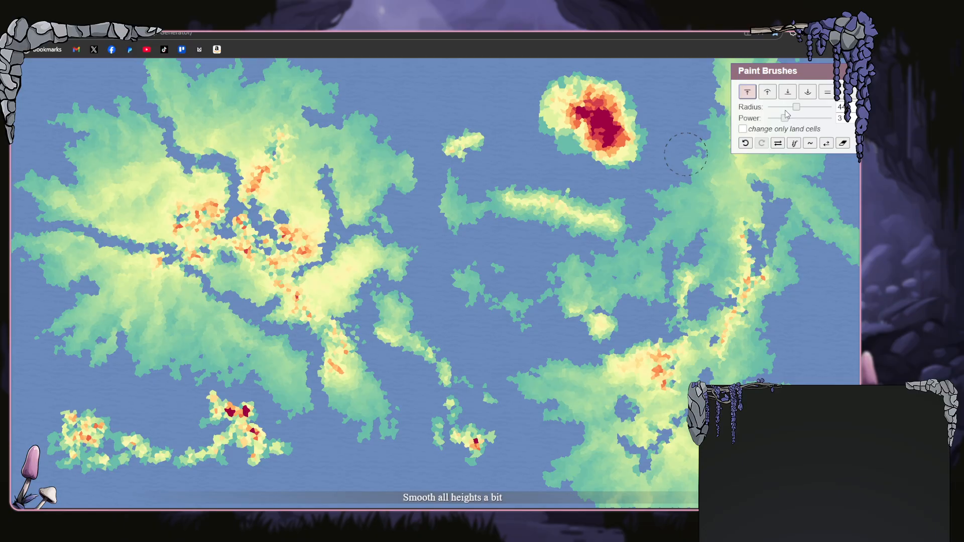
pyautogui.click(807, 92)
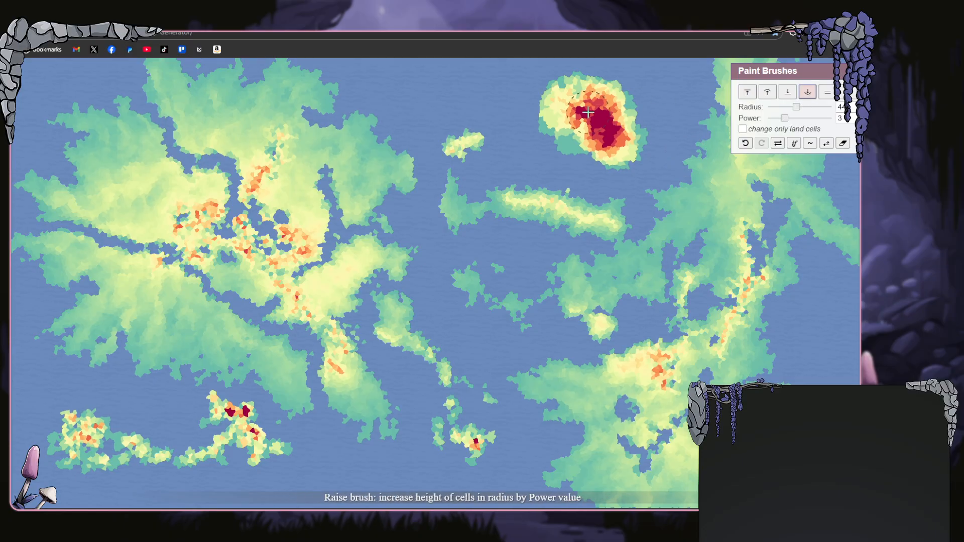
pyautogui.moveTo(588, 111)
pyautogui.mouseDown()
pyautogui.moveTo(610, 135)
pyautogui.moveTo(594, 100)
pyautogui.moveTo(584, 126)
pyautogui.moveTo(595, 128)
pyautogui.moveTo(628, 101)
pyautogui.moveTo(619, 135)
pyautogui.moveTo(573, 101)
pyautogui.moveTo(595, 131)
pyautogui.moveTo(568, 109)
pyautogui.moveTo(597, 108)
pyautogui.mouseUp()
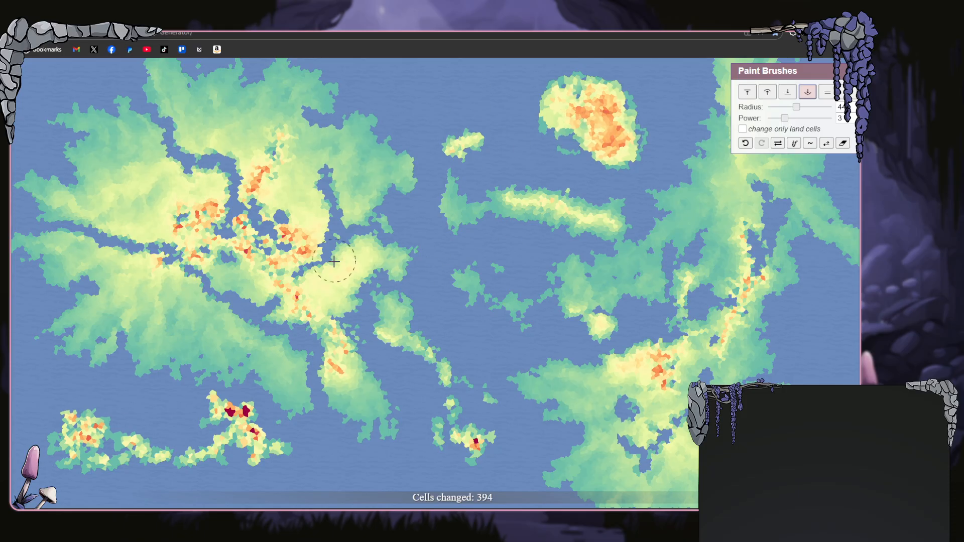
pyautogui.moveTo(228, 406)
pyautogui.mouseDown()
pyautogui.moveTo(248, 436)
pyautogui.moveTo(243, 405)
pyautogui.mouseUp()
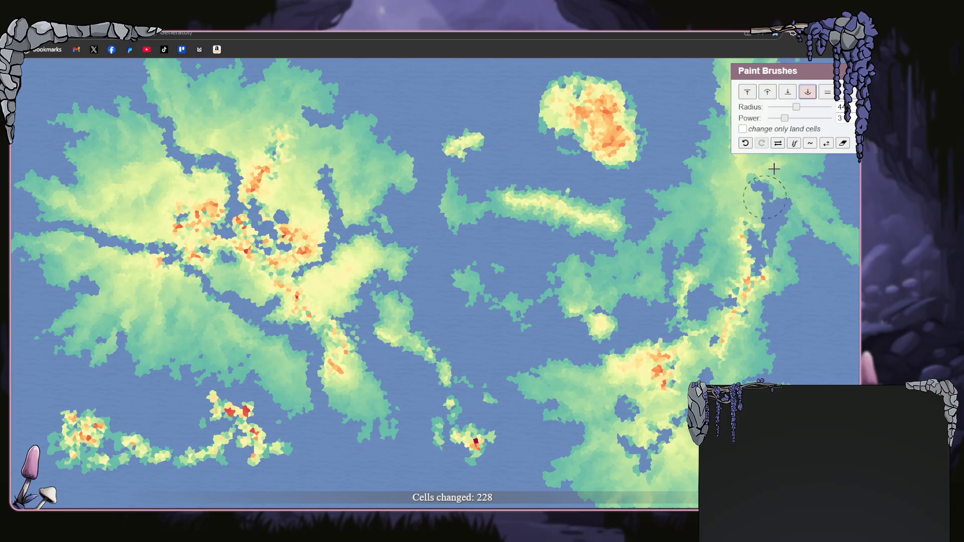
# - Build mountain ranges in the northwest and north of the large continent with the Elevate brush at power 3
pyautogui.click(767, 93)
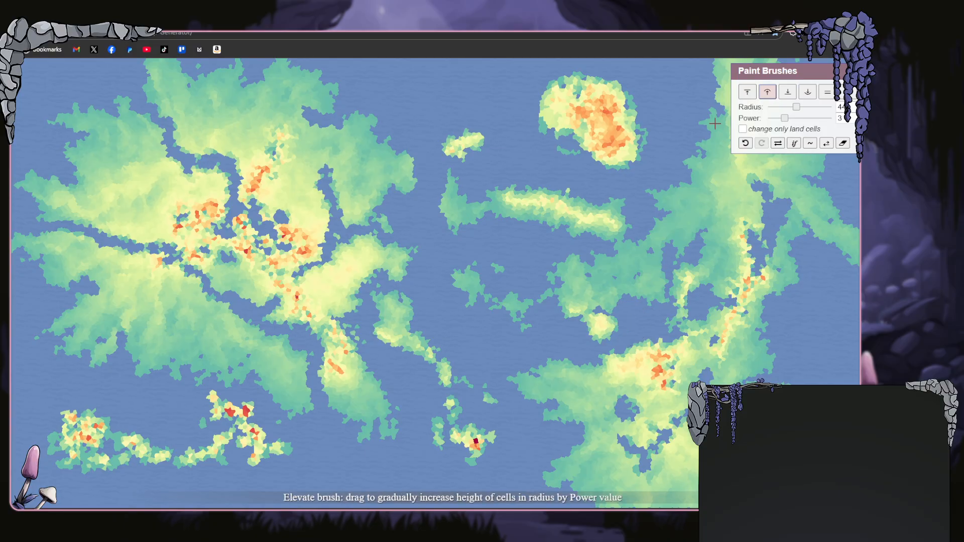
pyautogui.moveTo(201, 220)
pyautogui.mouseDown()
pyautogui.moveTo(127, 172)
pyautogui.moveTo(177, 199)
pyautogui.moveTo(127, 187)
pyautogui.moveTo(118, 175)
pyautogui.moveTo(129, 150)
pyautogui.mouseUp()
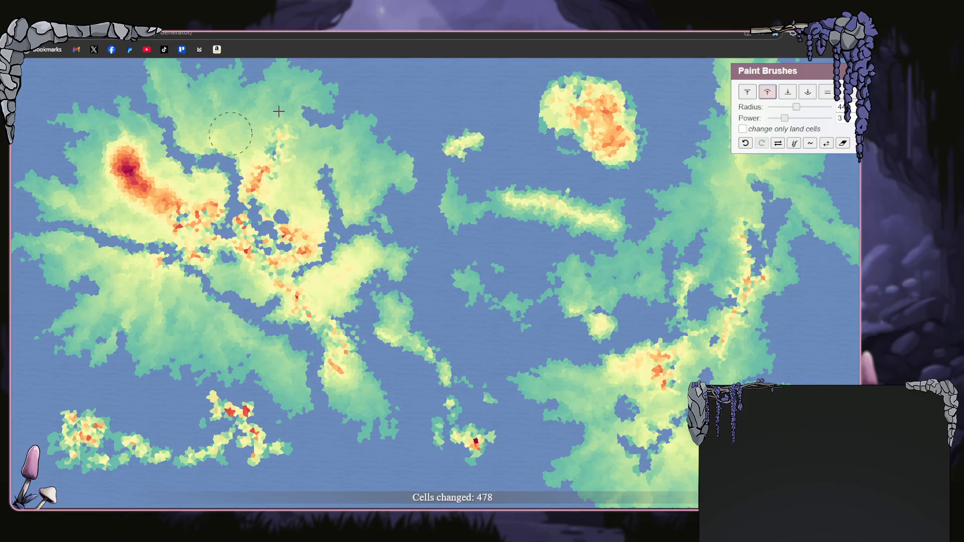
pyautogui.moveTo(260, 104)
pyautogui.mouseDown()
pyautogui.moveTo(278, 115)
pyautogui.moveTo(215, 115)
pyautogui.moveTo(254, 111)
pyautogui.moveTo(291, 131)
pyautogui.mouseUp()
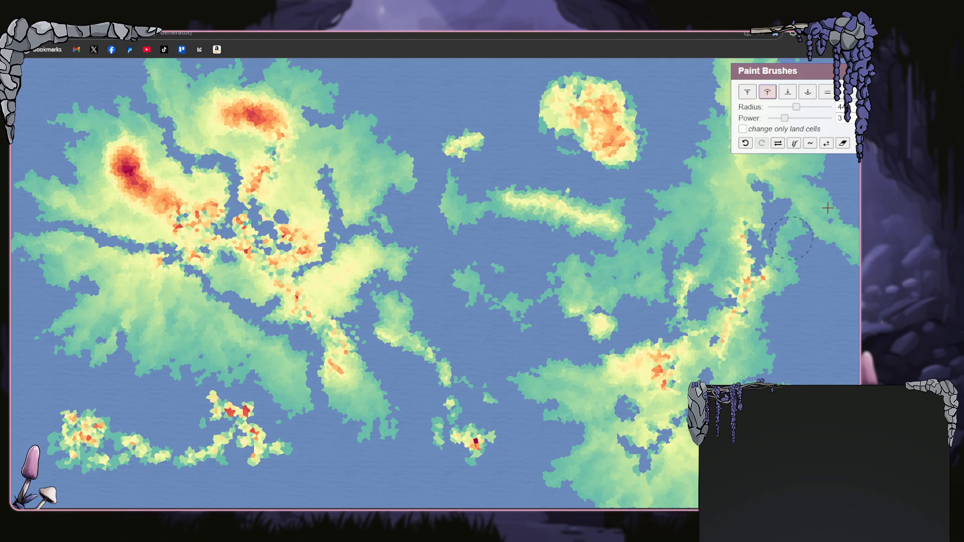
# - Move the Paint Brushes dialog off the eastern continent, set the radius to 27 and elevate land along the southeastern map edge
pyautogui.moveTo(841, 70)
pyautogui.mouseDown()
pyautogui.moveTo(847, 196)
pyautogui.moveTo(712, 329)
pyautogui.moveTo(596, 234)
pyautogui.mouseUp()
pyautogui.moveTo(552, 290); pyautogui.dragTo(543, 288)
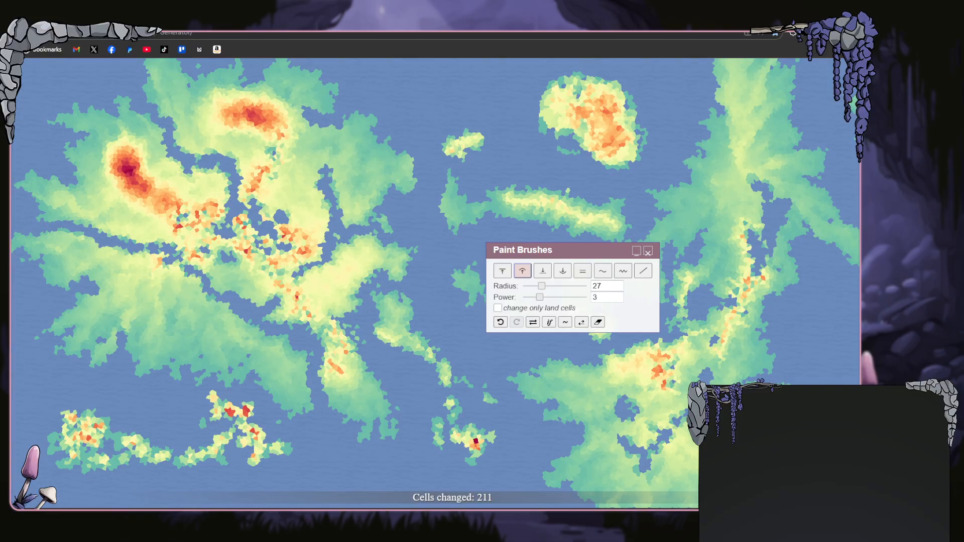
pyautogui.moveTo(832, 337)
pyautogui.mouseDown()
pyautogui.moveTo(855, 369)
pyautogui.moveTo(844, 380)
pyautogui.moveTo(848, 362)
pyautogui.moveTo(851, 383)
pyautogui.mouseUp()
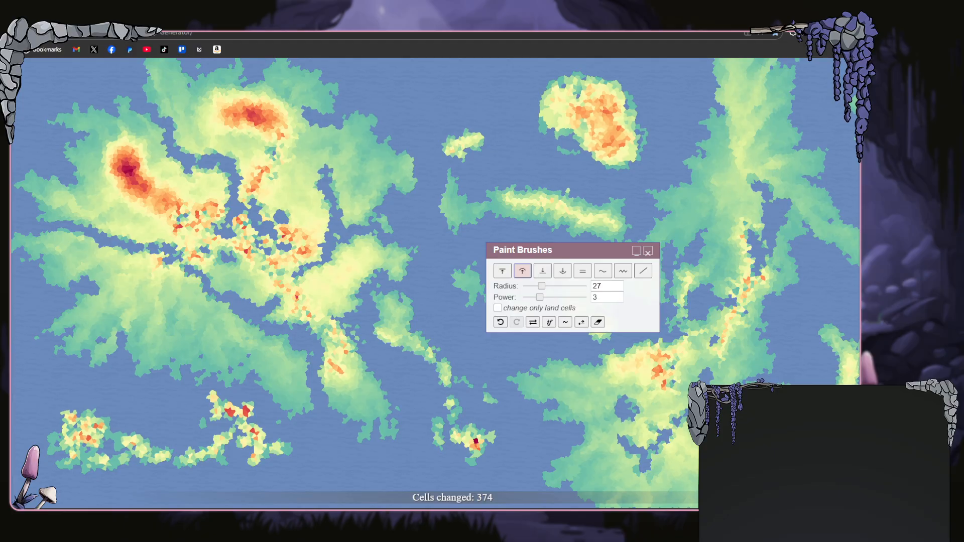
# - Elevate small islands in the sea off the eastern continent's southeastern coast, with the brush at radius 27 and power 3
pyautogui.moveTo(794, 340); pyautogui.dragTo(796, 339)
pyautogui.click(821, 300)
pyautogui.moveTo(821, 300)
pyautogui.mouseDown()
pyautogui.moveTo(826, 280)
pyautogui.moveTo(827, 290)
pyautogui.mouseUp()
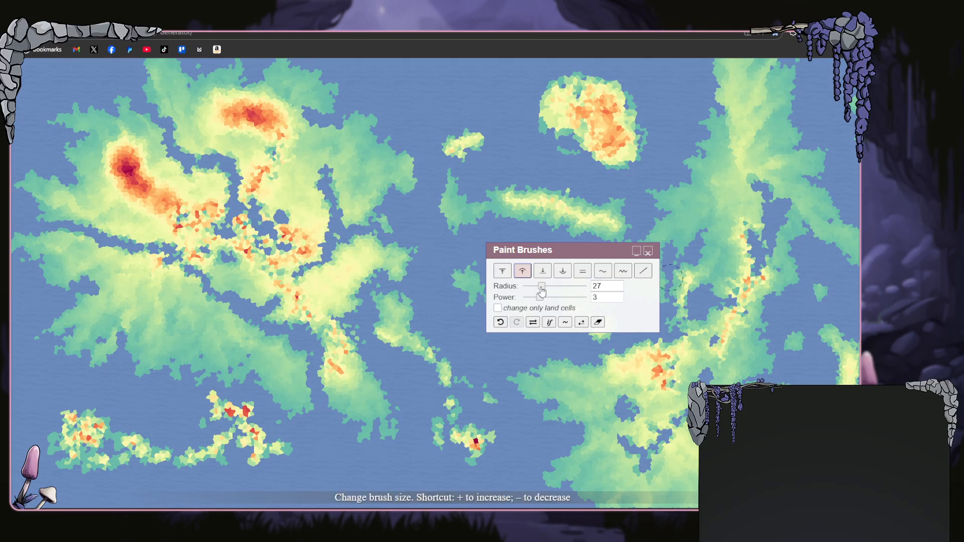
# - Scatter tiny islets along the eastern map edge and in the northern sea with the Elevate brush at radius 7 and power 10
pyautogui.moveTo(542, 286)
pyautogui.mouseDown()
pyautogui.moveTo(531, 291)
pyautogui.moveTo(545, 304)
pyautogui.moveTo(585, 305)
pyautogui.mouseUp()
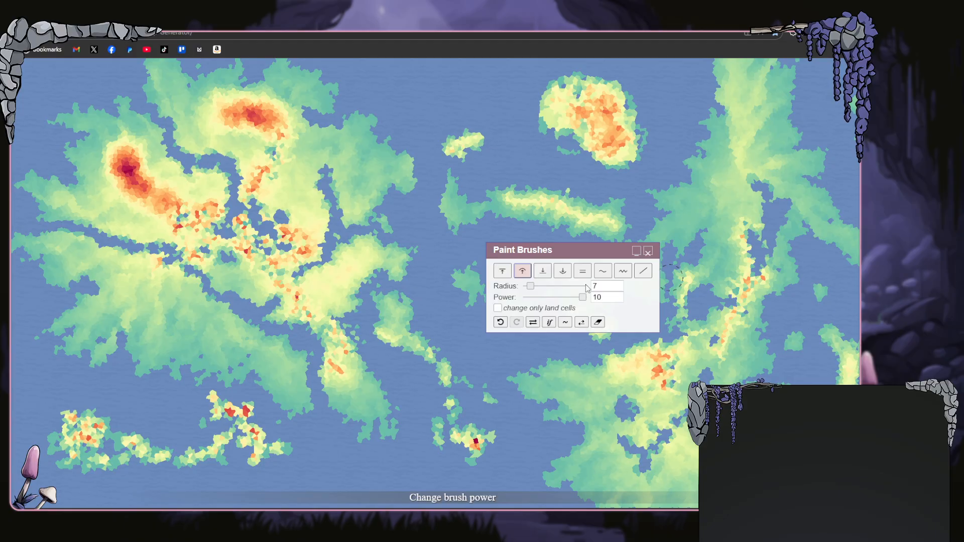
pyautogui.moveTo(812, 252); pyautogui.dragTo(845, 275)
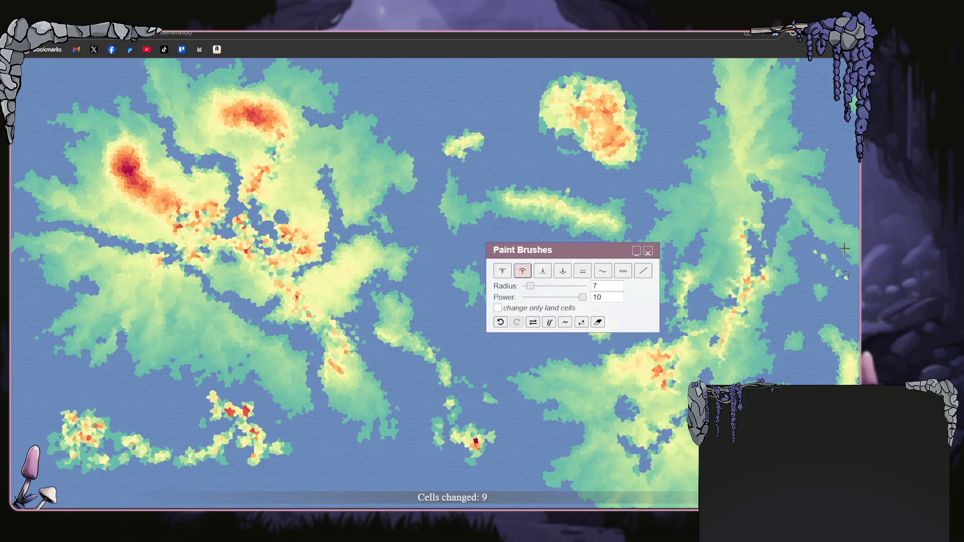
pyautogui.moveTo(852, 192); pyautogui.dragTo(839, 164)
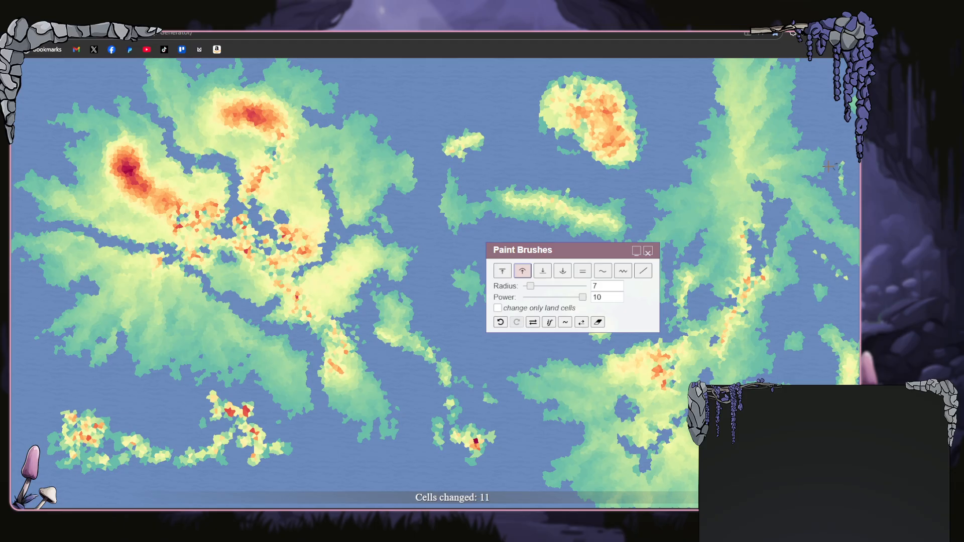
pyautogui.moveTo(815, 104)
pyautogui.mouseDown()
pyautogui.moveTo(807, 115)
pyautogui.moveTo(806, 106)
pyautogui.moveTo(854, 155)
pyautogui.mouseUp()
pyautogui.moveTo(852, 192); pyautogui.dragTo(856, 257)
pyautogui.moveTo(387, 75)
pyautogui.mouseDown()
pyautogui.moveTo(405, 96)
pyautogui.moveTo(393, 97)
pyautogui.moveTo(417, 120)
pyautogui.moveTo(415, 105)
pyautogui.moveTo(425, 102)
pyautogui.moveTo(400, 76)
pyautogui.moveTo(429, 88)
pyautogui.mouseUp()
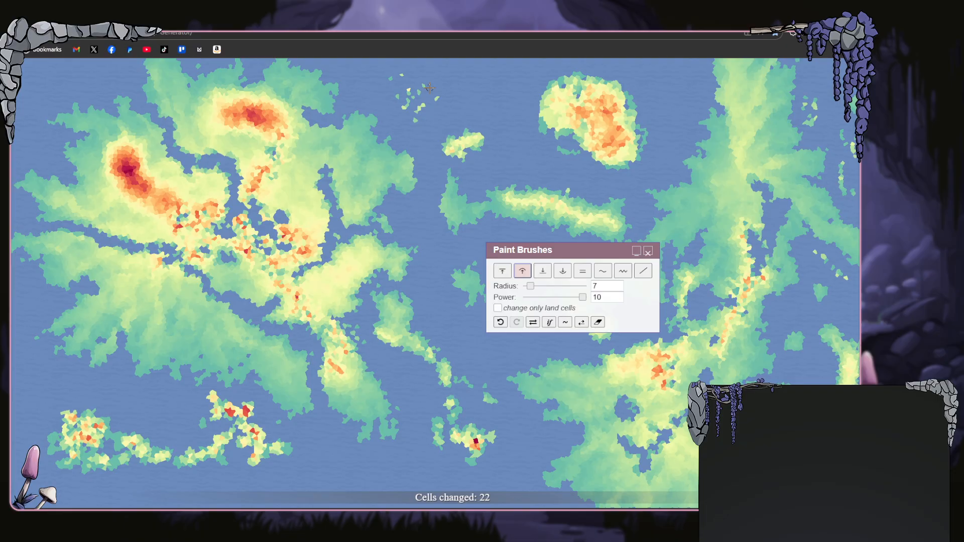
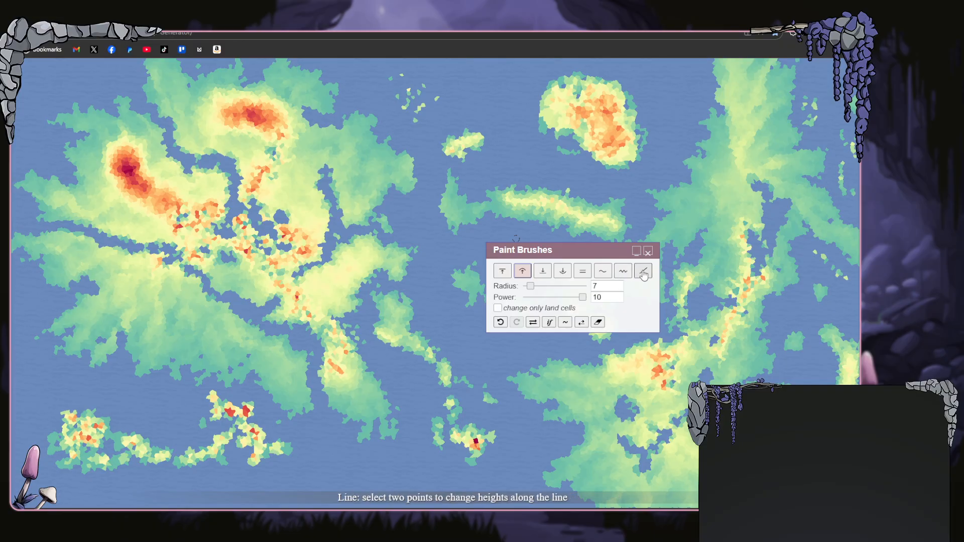
# - Set the brush radius to 1 and elevate individual cells off the eastern cape of the large western continent
pyautogui.scroll(6, 411, 263)
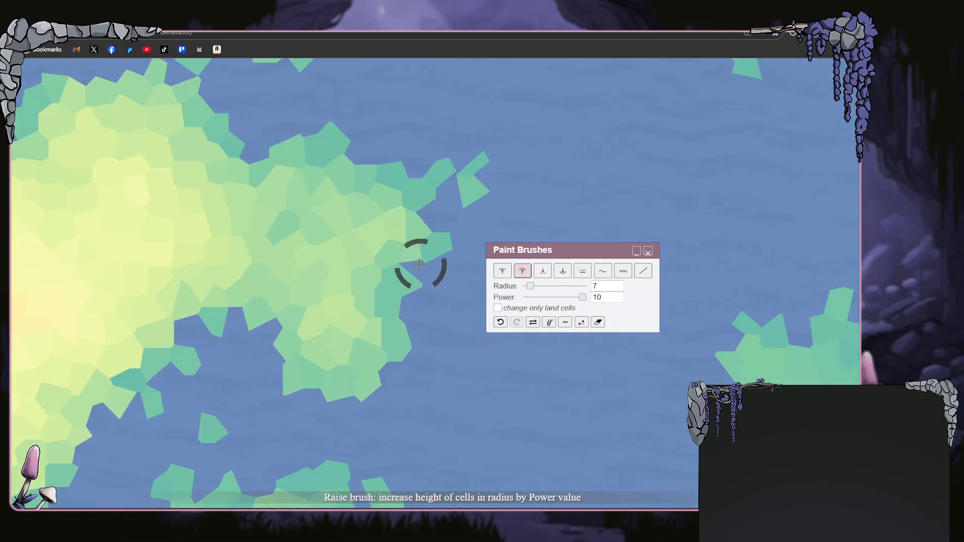
pyautogui.scroll(2, 419, 263)
pyautogui.click(528, 290)
pyautogui.moveTo(528, 291); pyautogui.dragTo(517, 290)
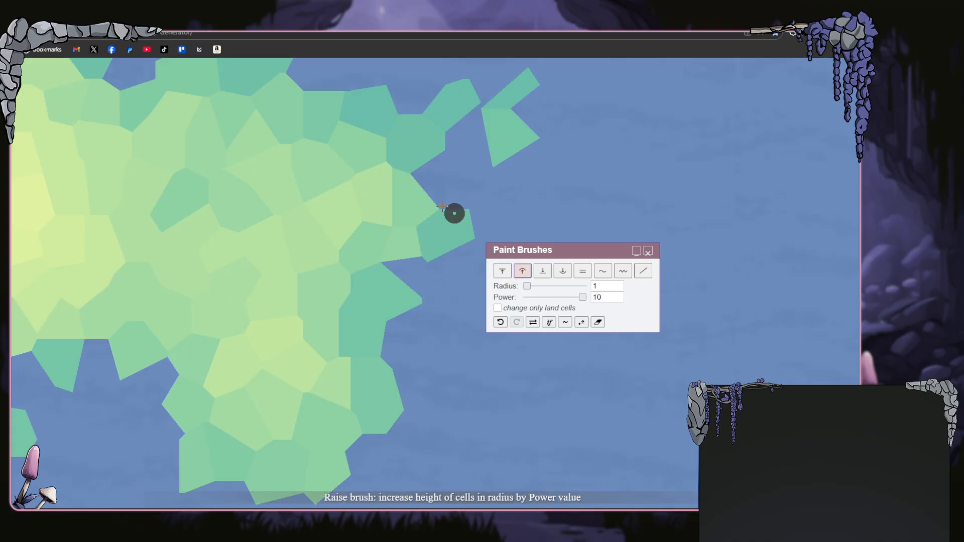
pyautogui.moveTo(473, 107)
pyautogui.mouseDown()
pyautogui.moveTo(488, 131)
pyautogui.moveTo(477, 125)
pyautogui.mouseUp()
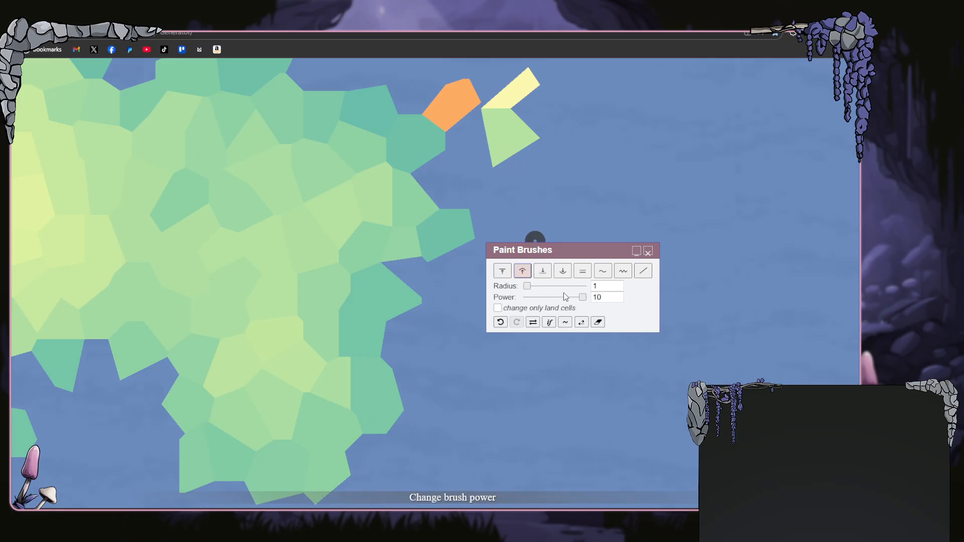
# - Reduce the heights of the raised cape cells with the Lower brush at power 3
pyautogui.moveTo(582, 296); pyautogui.dragTo(540, 297)
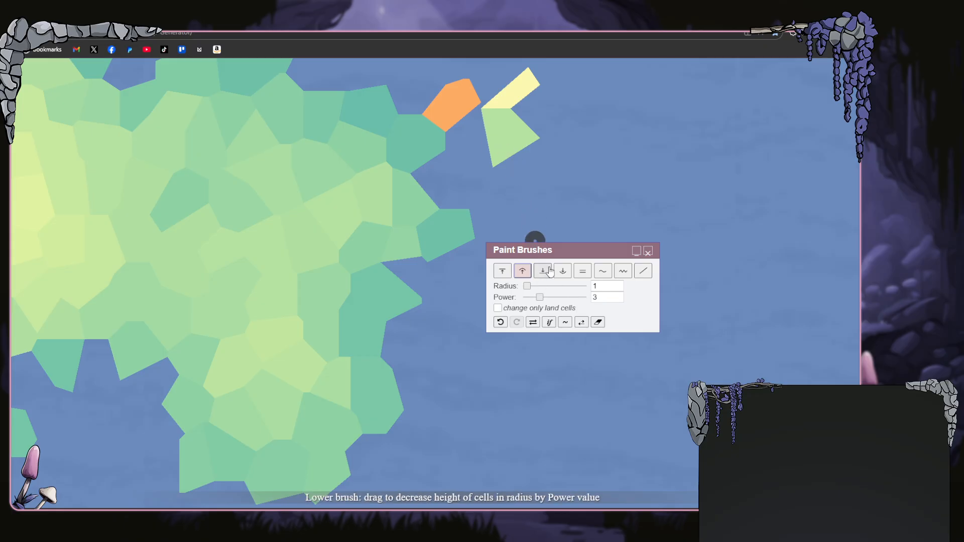
pyautogui.click(550, 271)
pyautogui.moveTo(445, 116)
pyautogui.mouseDown()
pyautogui.moveTo(496, 105)
pyautogui.moveTo(446, 103)
pyautogui.moveTo(482, 99)
pyautogui.moveTo(502, 131)
pyautogui.mouseUp()
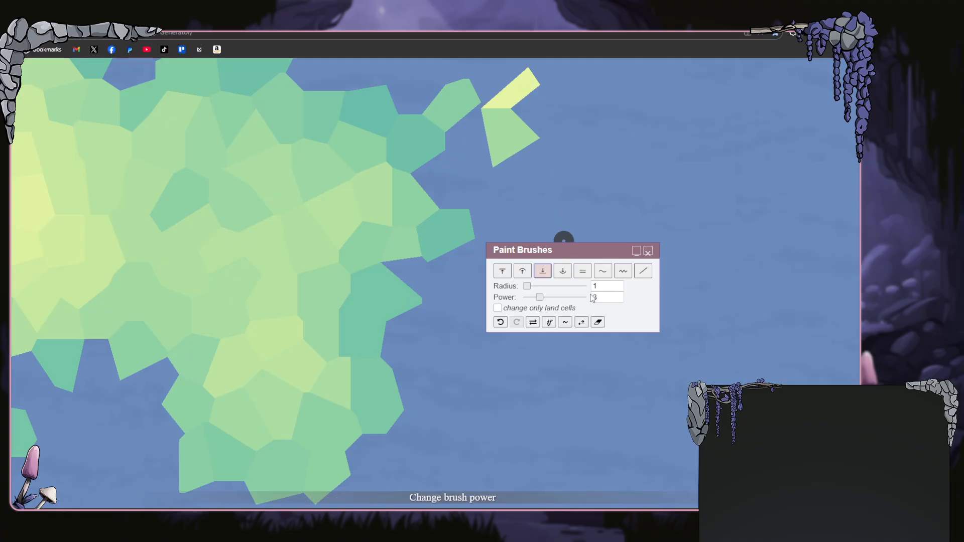
# - Build mountains in the far southeast and a range across the southwestern land with the Elevate brush at radius 17 and power 5
pyautogui.scroll(-5, 426, 220)
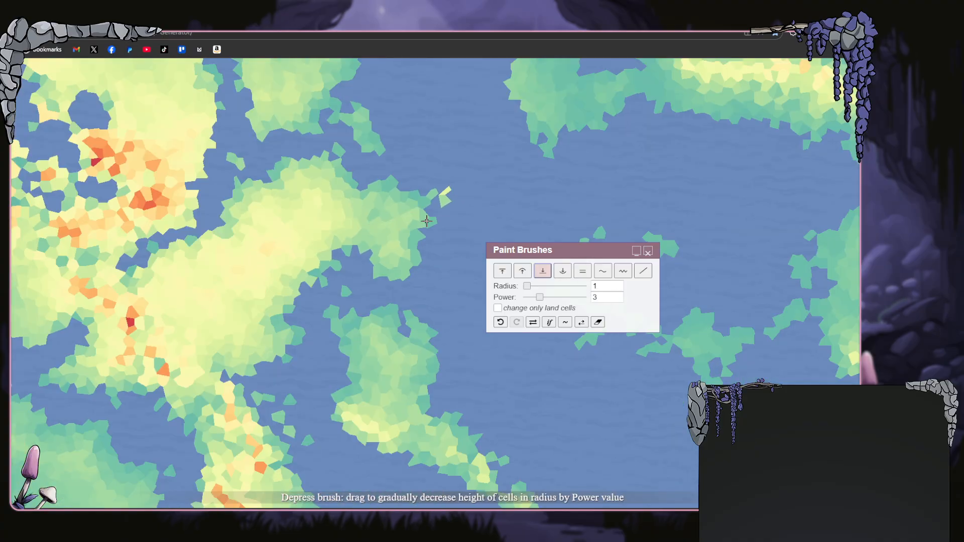
pyautogui.scroll(-5, 426, 219)
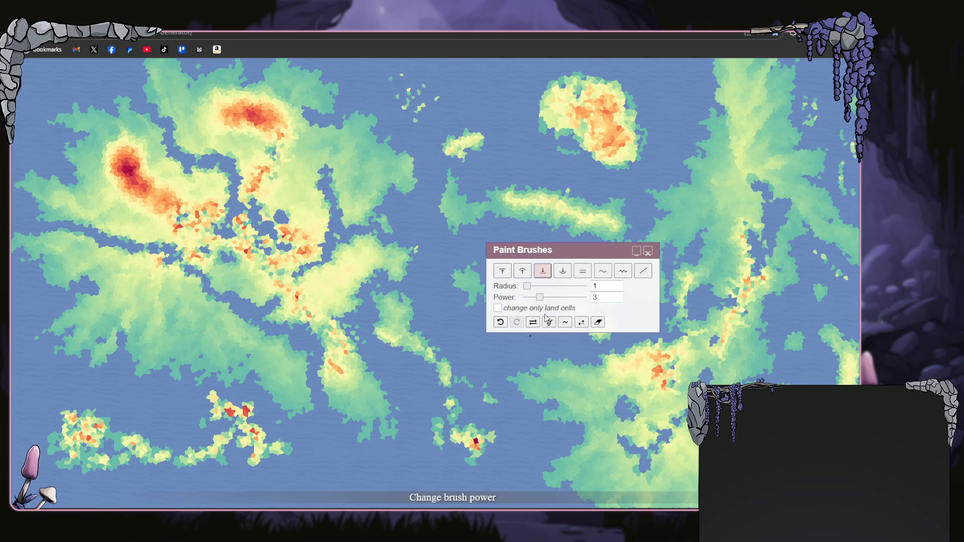
pyautogui.click(522, 271)
pyautogui.moveTo(538, 300)
pyautogui.mouseDown()
pyautogui.moveTo(541, 287)
pyautogui.moveTo(555, 301)
pyautogui.mouseUp()
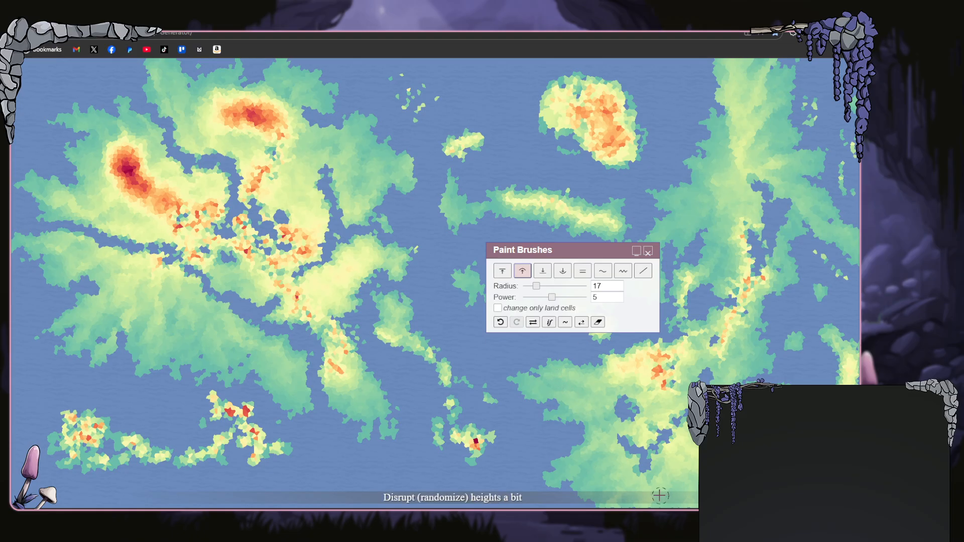
pyautogui.moveTo(688, 488); pyautogui.dragTo(687, 486)
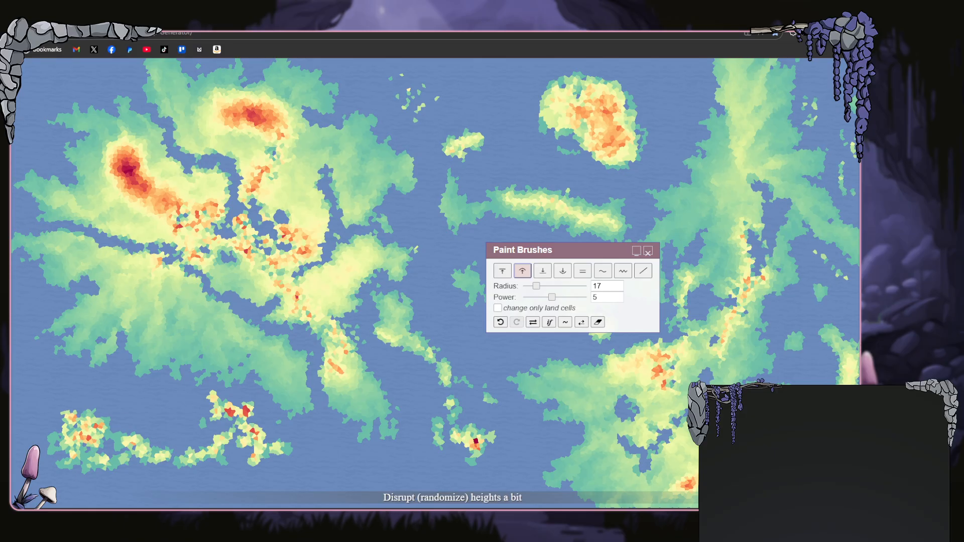
pyautogui.moveTo(697, 472); pyautogui.dragTo(689, 476)
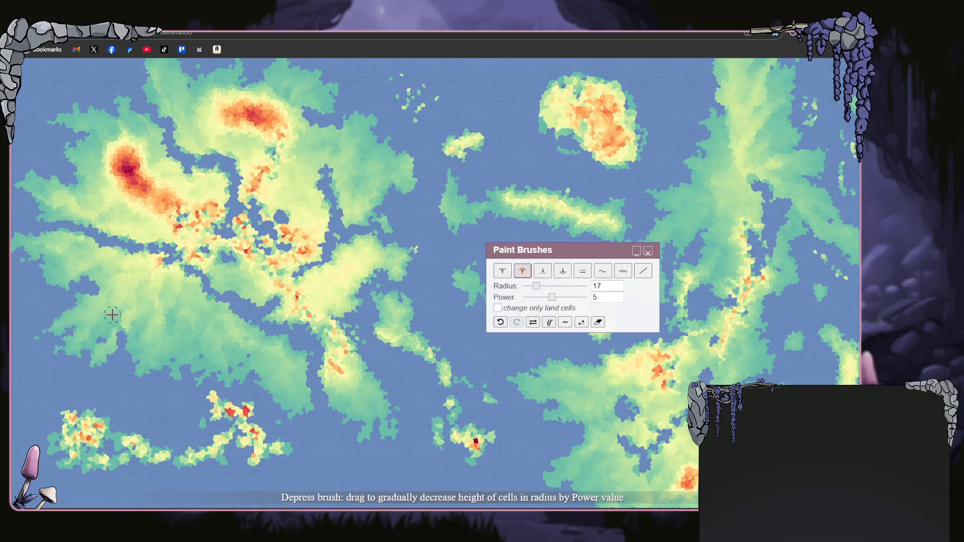
pyautogui.moveTo(127, 296)
pyautogui.mouseDown()
pyautogui.moveTo(201, 331)
pyautogui.moveTo(118, 286)
pyautogui.moveTo(112, 280)
pyautogui.moveTo(145, 305)
pyautogui.moveTo(178, 314)
pyautogui.moveTo(125, 285)
pyautogui.moveTo(149, 296)
pyautogui.moveTo(133, 274)
pyautogui.moveTo(189, 323)
pyautogui.moveTo(166, 312)
pyautogui.moveTo(199, 323)
pyautogui.moveTo(144, 301)
pyautogui.moveTo(122, 254)
pyautogui.mouseUp()
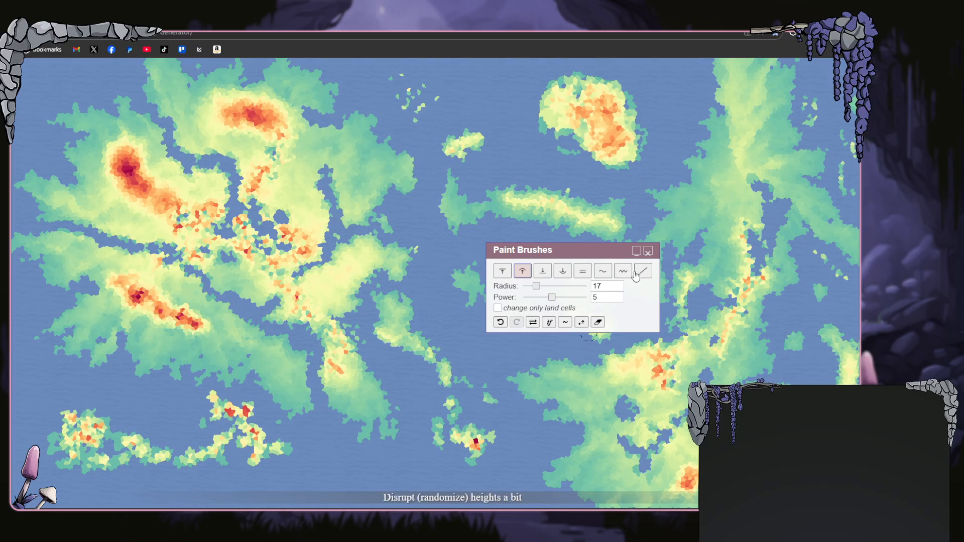
# - Close the paint brushes, finalize the heightmap and regenerate the map's rivers
pyautogui.click(648, 251)
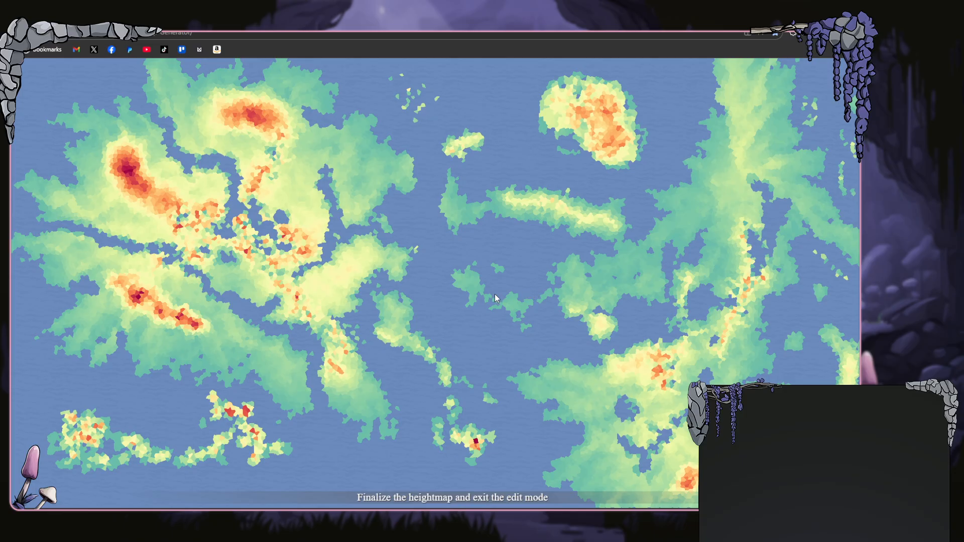
pyautogui.click(526, 355)
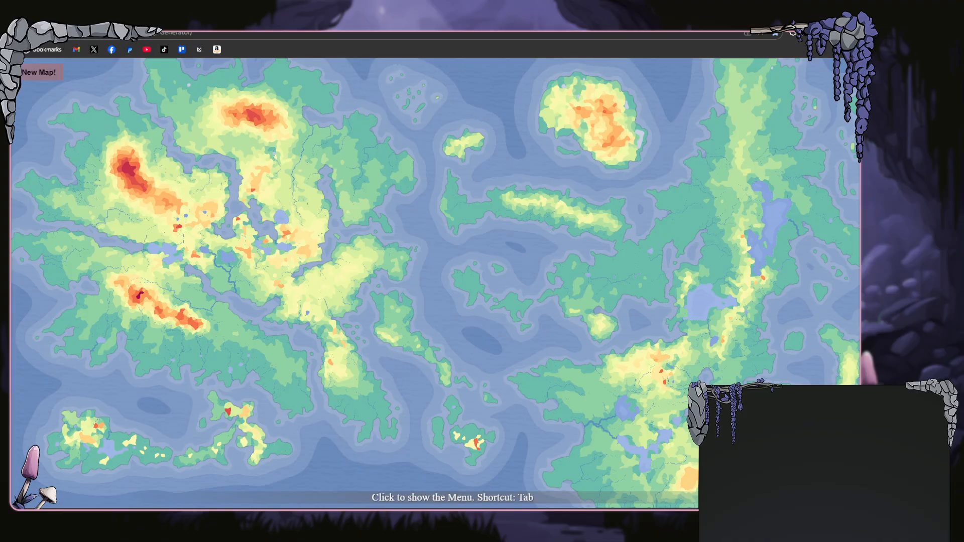
pyautogui.click(15, 70)
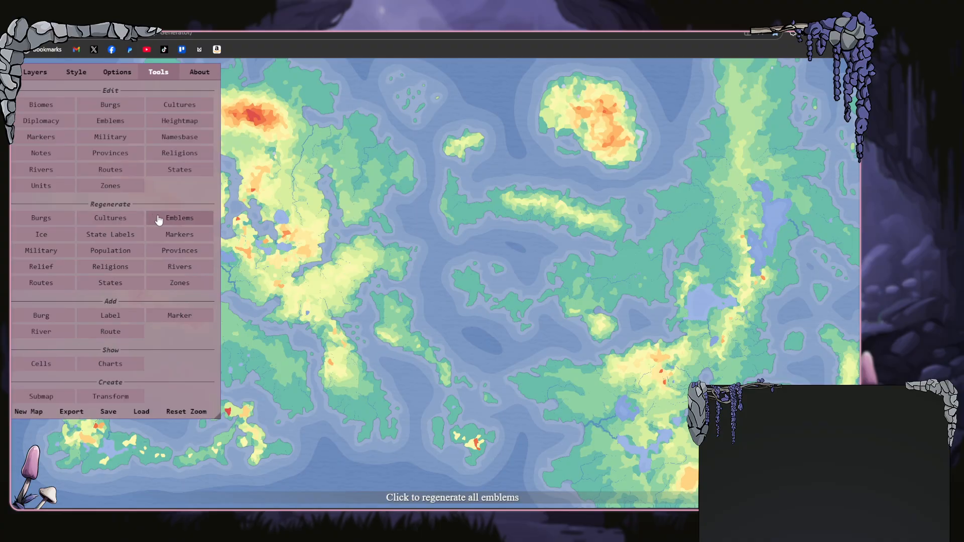
pyautogui.click(168, 273)
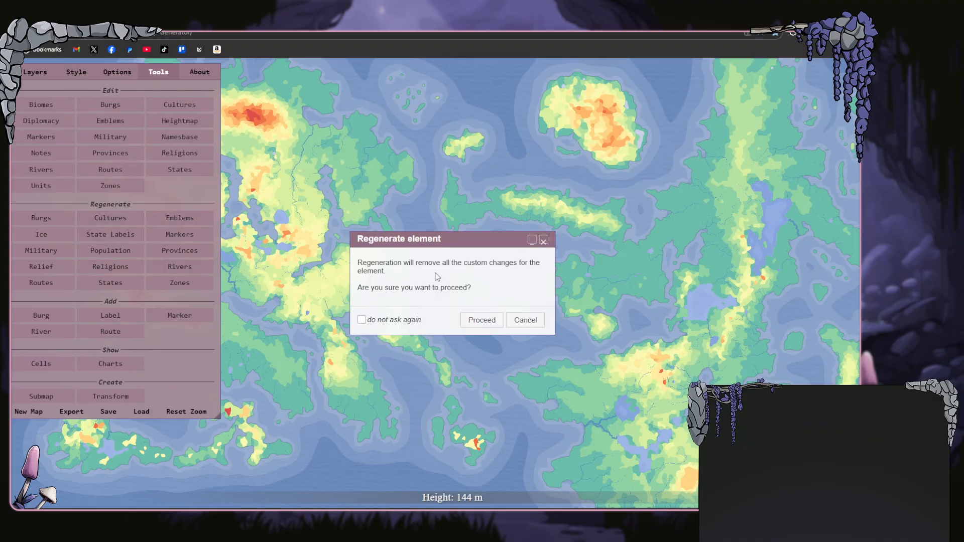
pyautogui.click(477, 321)
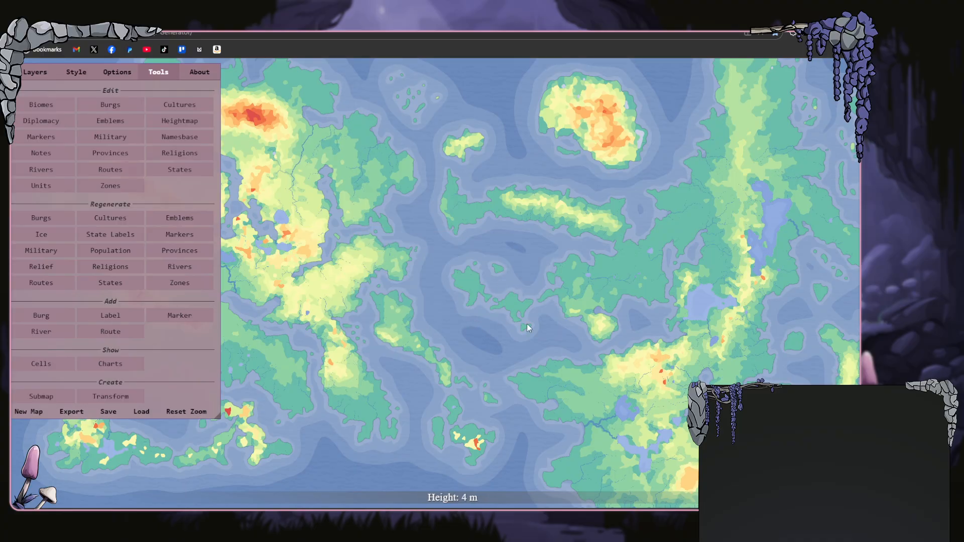
# - Examine the rivers, lakes and coastlines across the western continent and the central sea
pyautogui.scroll(3, 630, 221)
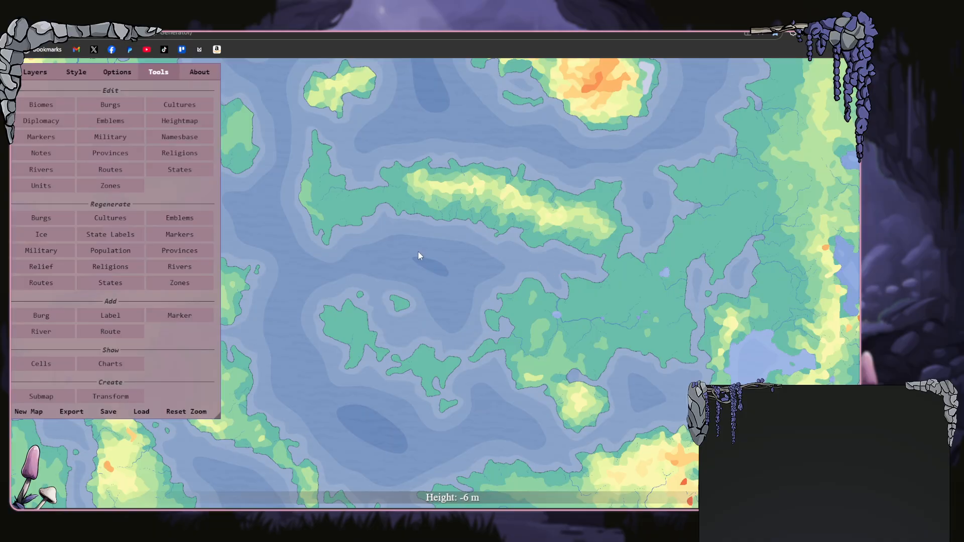
pyautogui.moveTo(381, 247); pyautogui.dragTo(839, 113)
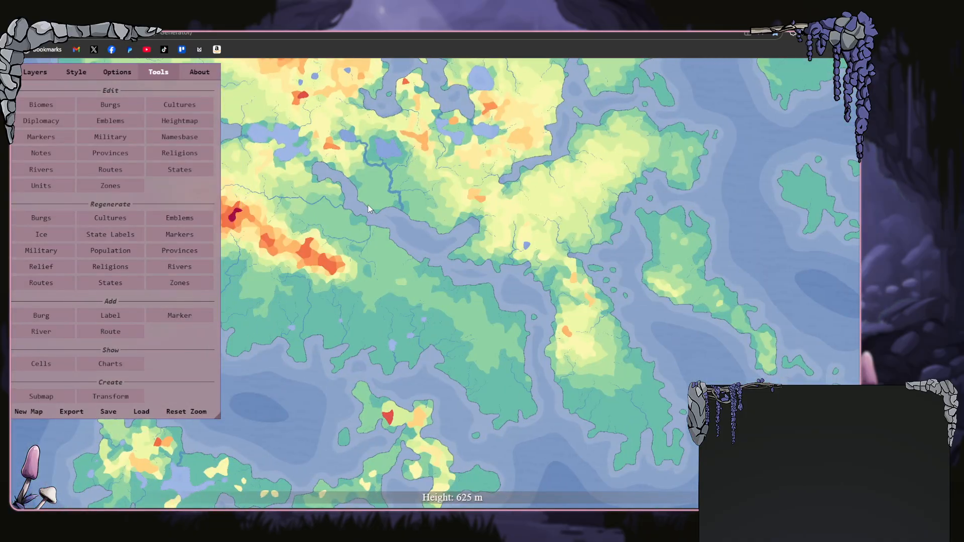
pyautogui.moveTo(368, 205); pyautogui.dragTo(575, 206)
pyautogui.moveTo(427, 270); pyautogui.dragTo(698, 216)
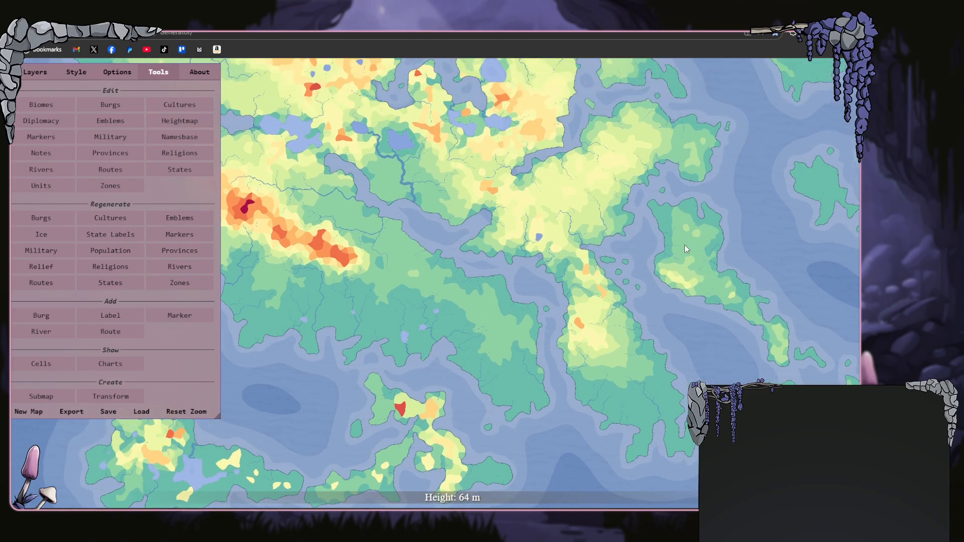
pyautogui.scroll(-3, 413, 222)
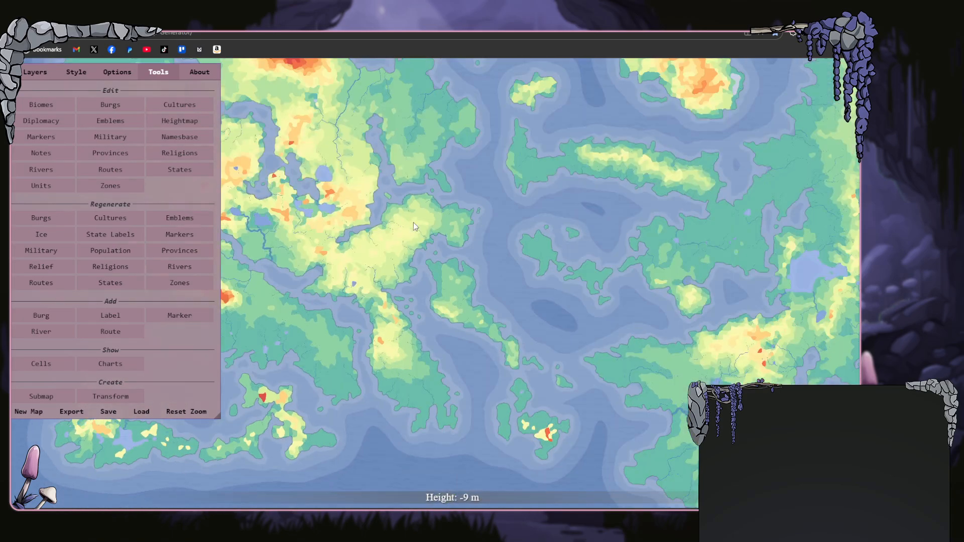
pyautogui.scroll(5, 414, 222)
pyautogui.moveTo(350, 219); pyautogui.dragTo(563, 222)
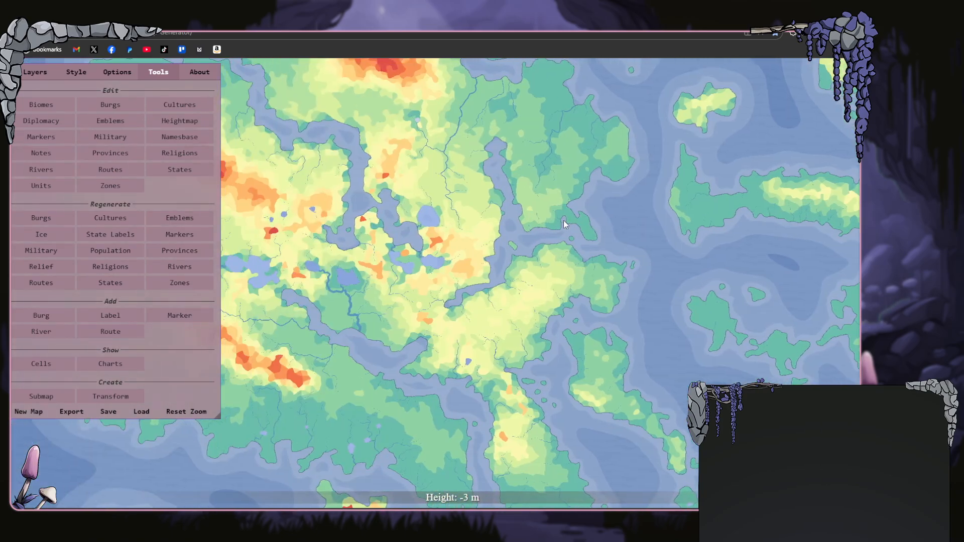
# - Regenerate the map's icebergs and glaciers, then look over the western and eastern continents
pyautogui.click(58, 234)
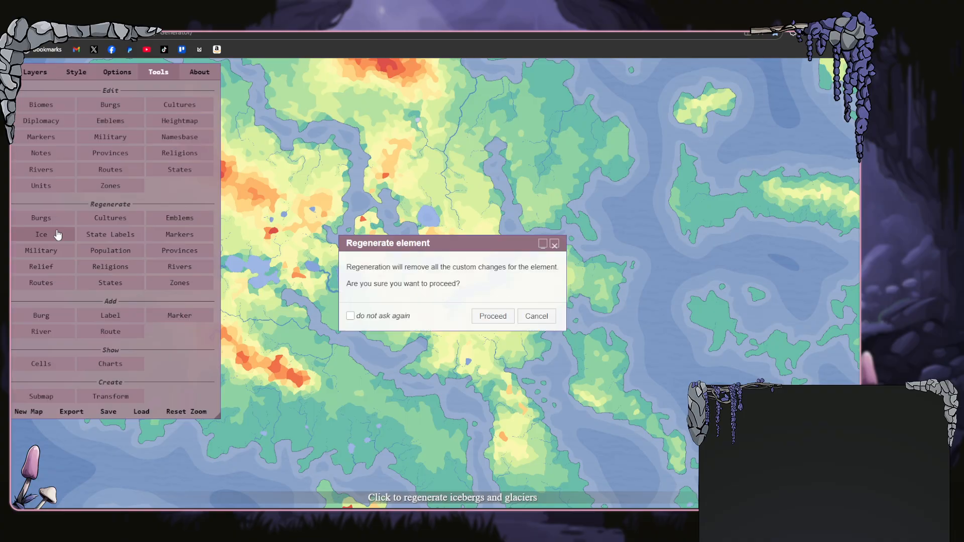
pyautogui.click(486, 325)
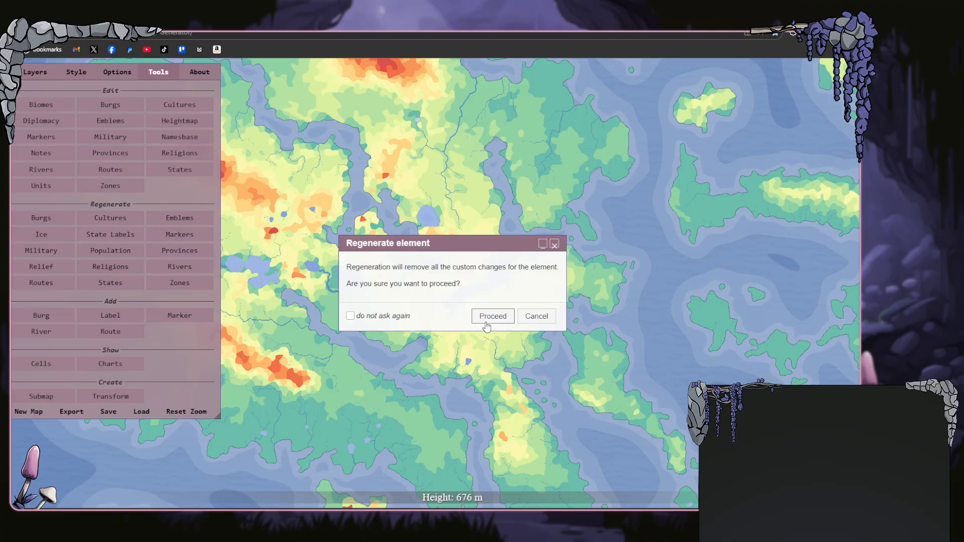
pyautogui.scroll(-2, 504, 296)
pyautogui.moveTo(536, 263); pyautogui.dragTo(617, 196)
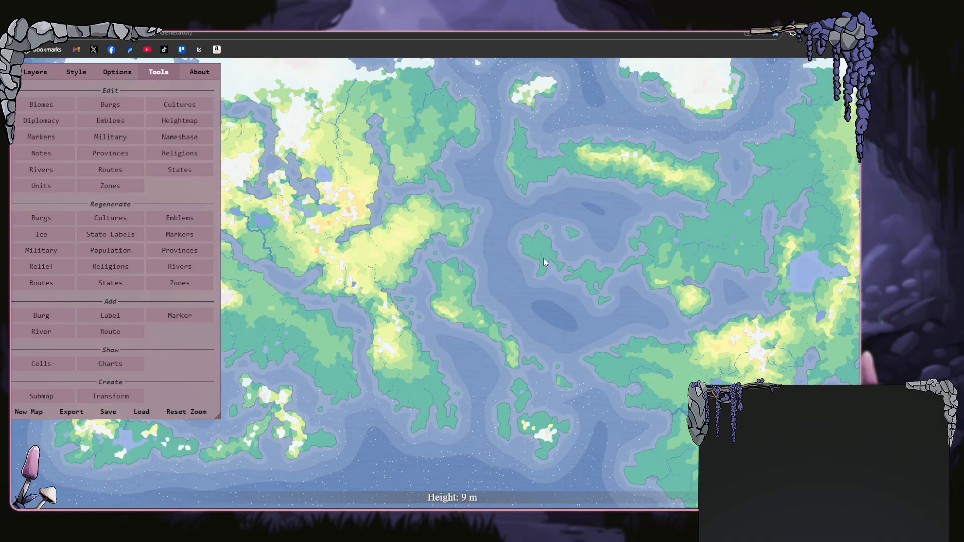
pyautogui.moveTo(587, 339); pyautogui.dragTo(378, 275)
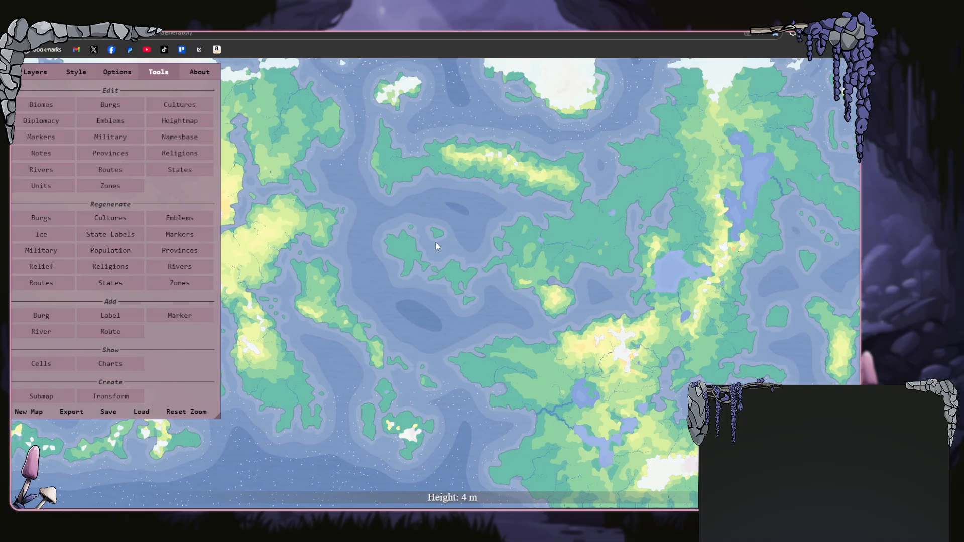
pyautogui.moveTo(433, 252); pyautogui.dragTo(569, 252)
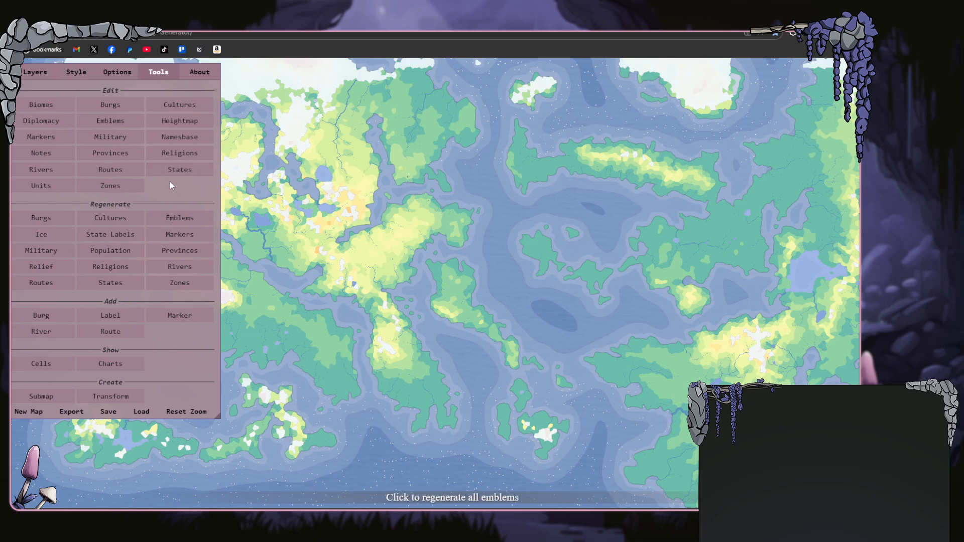
# - Reopen the heightmap for editing in Erase mode and clear all terrain from the map
pyautogui.click(177, 122)
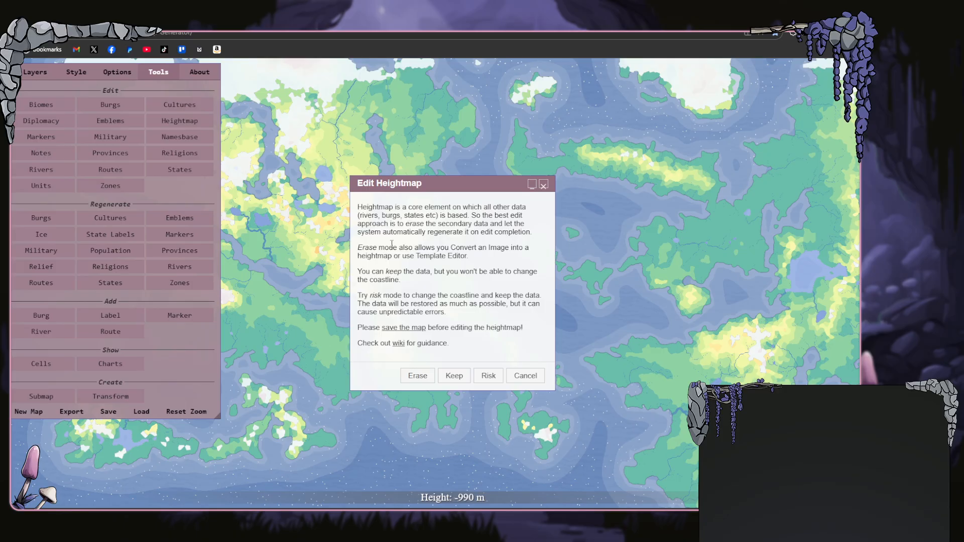
pyautogui.click(413, 377)
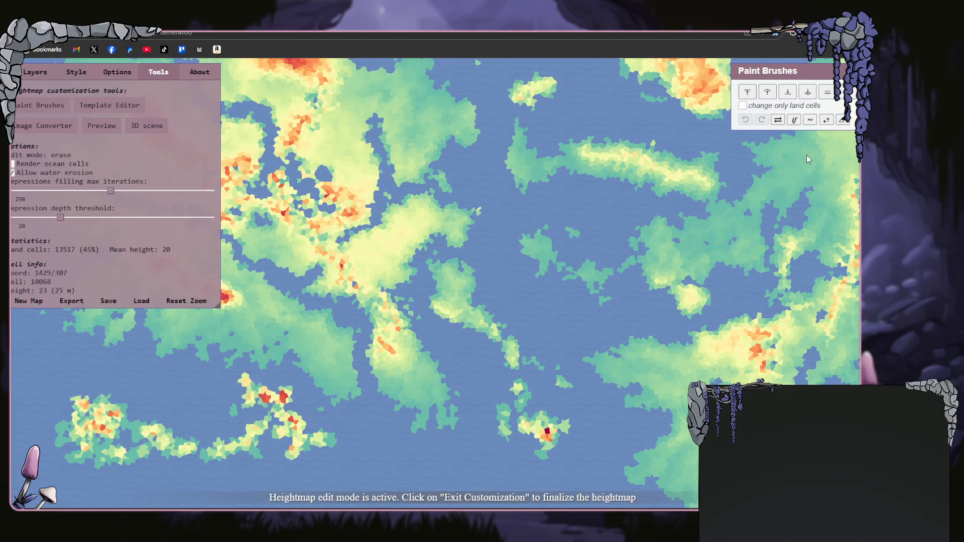
pyautogui.click(838, 124)
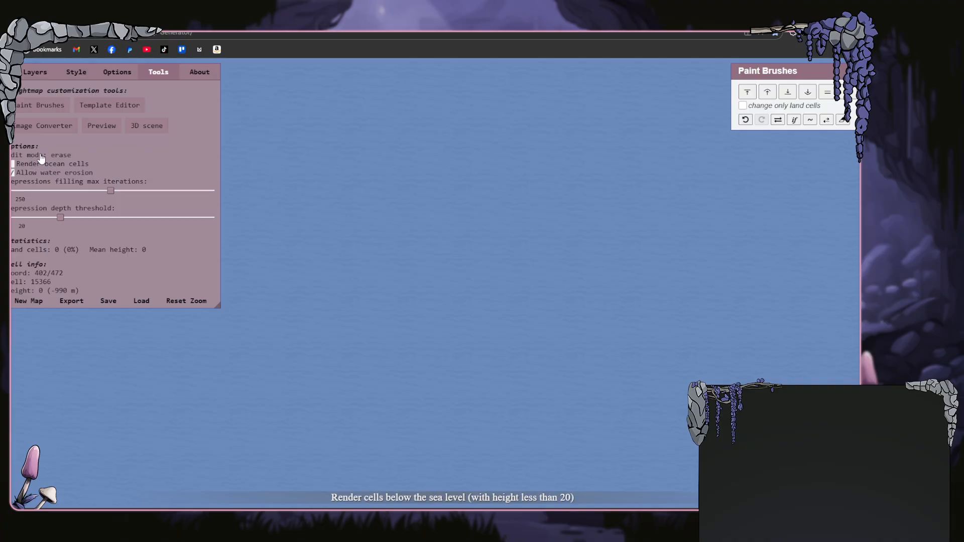
# - Look at the Template Editor for the heightmap, and return to the paint brushes
pyautogui.click(82, 106)
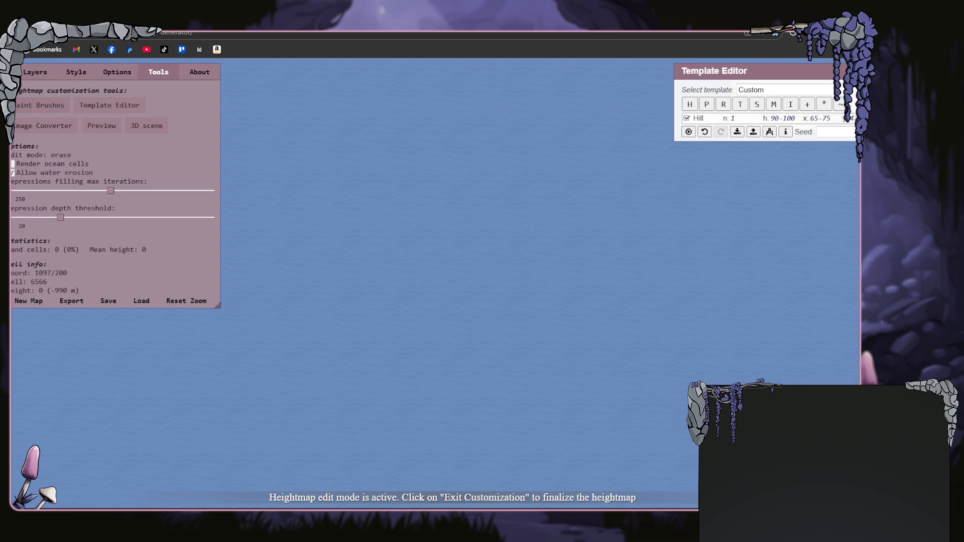
pyautogui.click(848, 71)
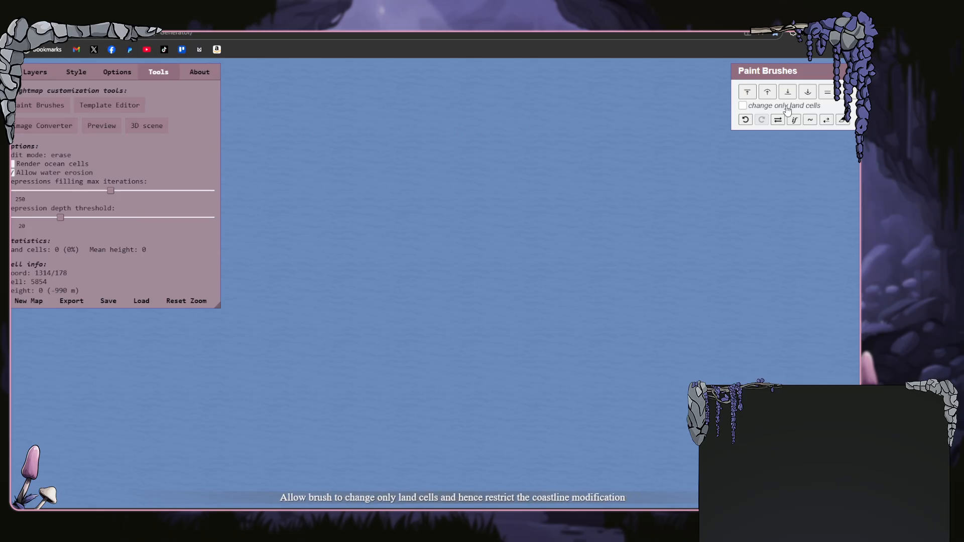
# - Hide the side menu and paint a large northwestern continent with the Raise brush, outlining it at radius 10 and filling it at a larger radius
pyautogui.click(863, 92)
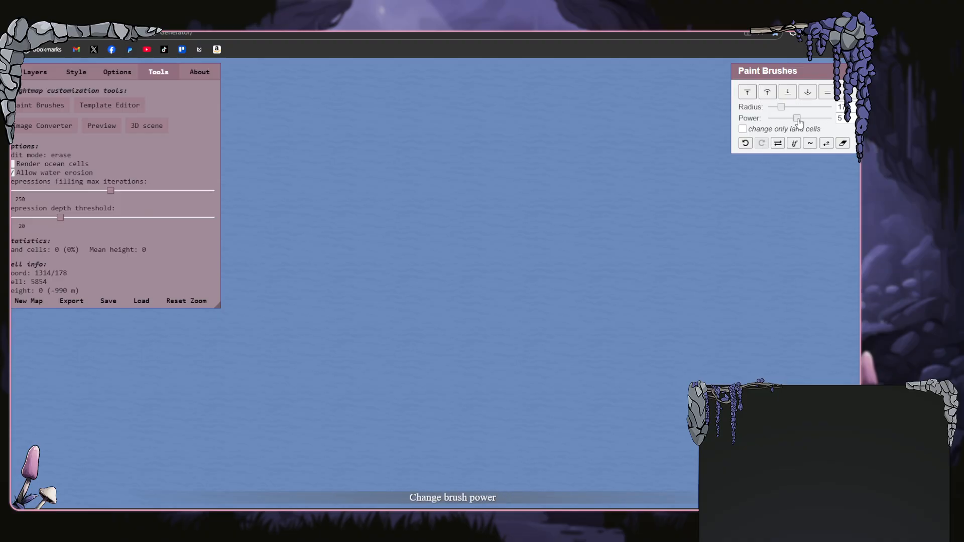
pyautogui.moveTo(781, 107); pyautogui.dragTo(791, 109)
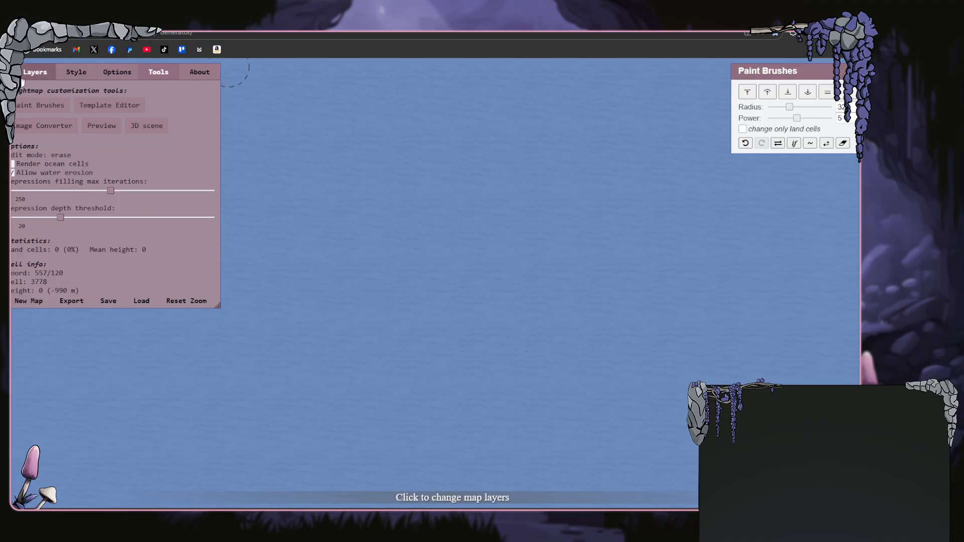
pyautogui.press('Tab')
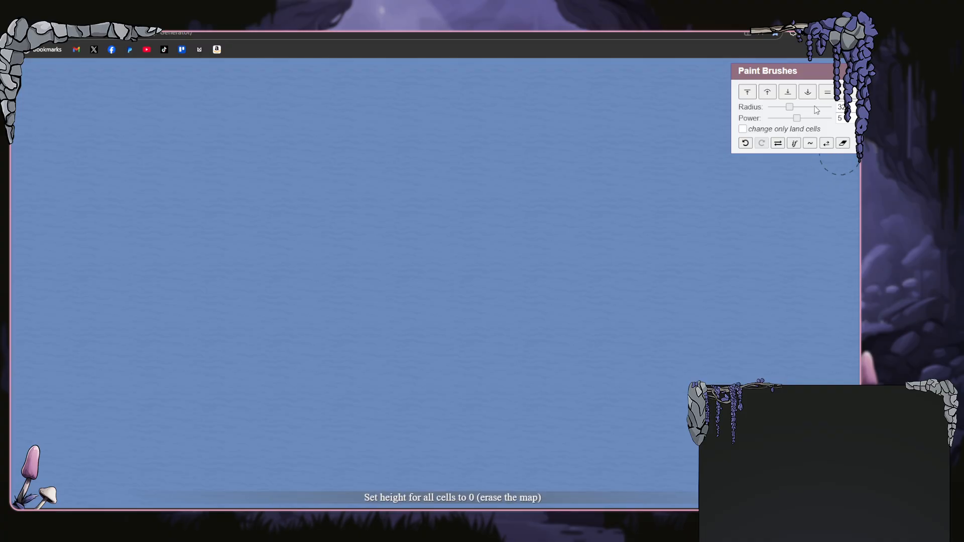
pyautogui.moveTo(790, 108); pyautogui.dragTo(777, 112)
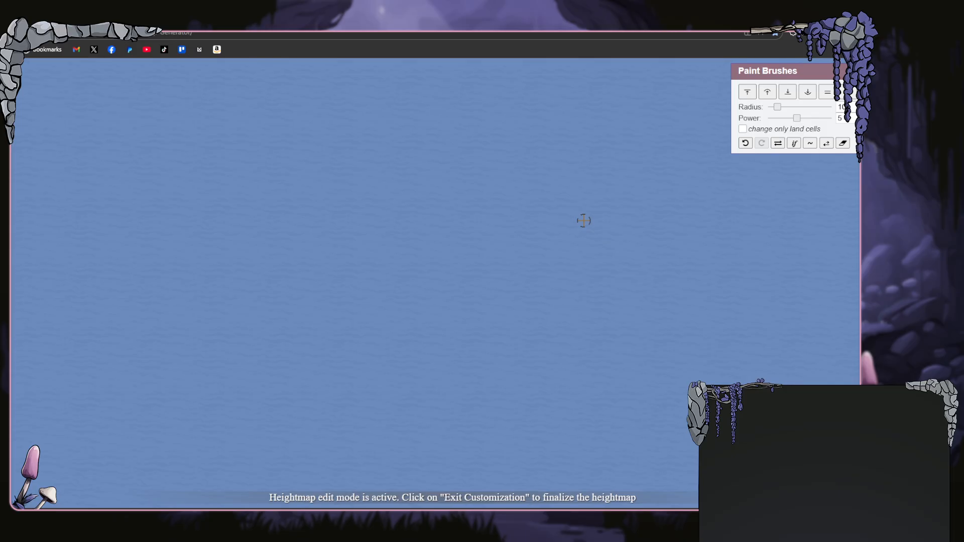
pyautogui.click(748, 93)
pyautogui.moveTo(92, 95)
pyautogui.mouseDown()
pyautogui.moveTo(54, 149)
pyautogui.moveTo(56, 169)
pyautogui.moveTo(76, 174)
pyautogui.moveTo(116, 227)
pyautogui.moveTo(156, 253)
pyautogui.moveTo(219, 260)
pyautogui.moveTo(332, 213)
pyautogui.moveTo(325, 190)
pyautogui.moveTo(204, 213)
pyautogui.moveTo(210, 180)
pyautogui.moveTo(284, 173)
pyautogui.moveTo(281, 147)
pyautogui.moveTo(305, 149)
pyautogui.moveTo(302, 128)
pyautogui.moveTo(181, 117)
pyautogui.moveTo(151, 98)
pyautogui.moveTo(98, 86)
pyautogui.mouseUp()
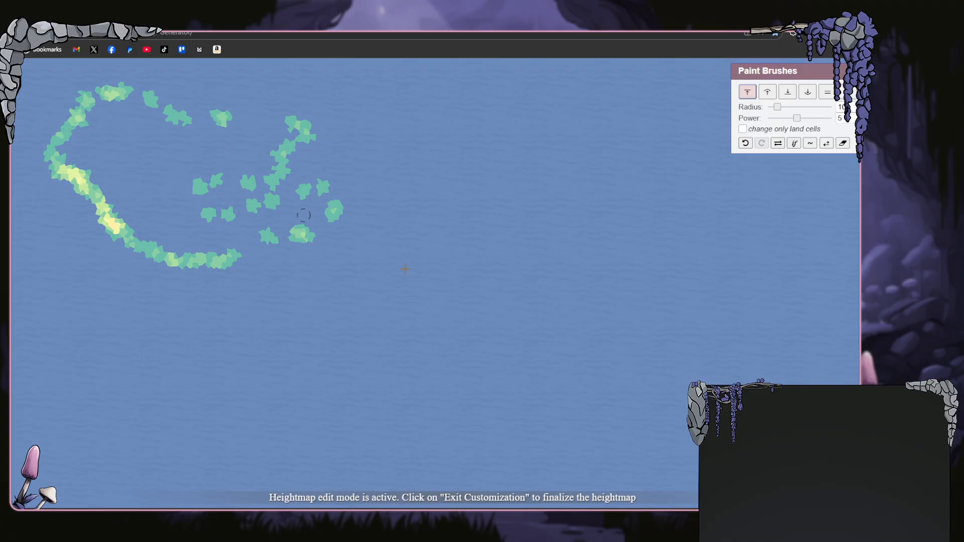
pyautogui.moveTo(777, 107); pyautogui.dragTo(806, 108)
pyautogui.moveTo(125, 164)
pyautogui.mouseDown()
pyautogui.moveTo(113, 143)
pyautogui.moveTo(100, 151)
pyautogui.moveTo(110, 132)
pyautogui.moveTo(259, 155)
pyautogui.moveTo(190, 204)
pyautogui.moveTo(142, 202)
pyautogui.moveTo(230, 234)
pyautogui.moveTo(300, 208)
pyautogui.moveTo(310, 162)
pyautogui.moveTo(281, 125)
pyautogui.moveTo(149, 125)
pyautogui.moveTo(165, 114)
pyautogui.moveTo(211, 121)
pyautogui.mouseUp()
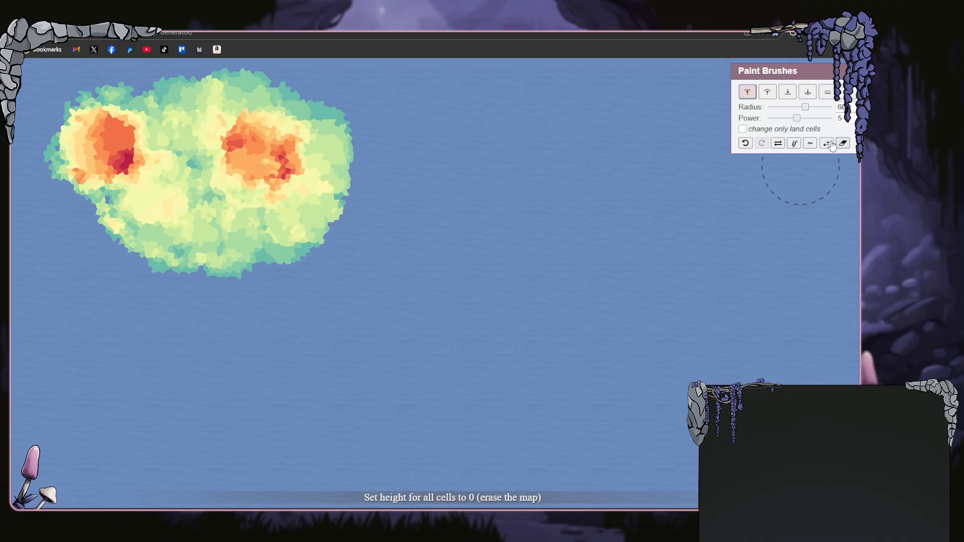
# - Reduce the highest peaks of the northwestern continent using the Lower brush at radius 12
pyautogui.moveTo(809, 112); pyautogui.dragTo(782, 111)
pyautogui.click(790, 100)
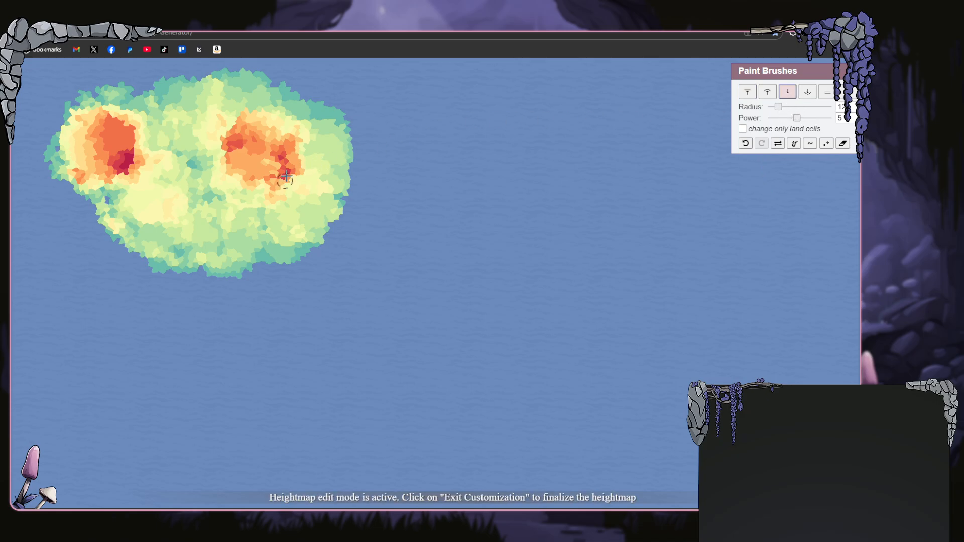
pyautogui.moveTo(290, 147)
pyautogui.mouseDown()
pyautogui.moveTo(241, 141)
pyautogui.moveTo(229, 149)
pyautogui.moveTo(231, 128)
pyautogui.moveTo(229, 156)
pyautogui.moveTo(214, 168)
pyautogui.moveTo(157, 163)
pyautogui.moveTo(129, 141)
pyautogui.moveTo(115, 166)
pyautogui.moveTo(128, 145)
pyautogui.moveTo(104, 137)
pyautogui.moveTo(110, 149)
pyautogui.moveTo(102, 134)
pyautogui.moveTo(113, 125)
pyautogui.moveTo(129, 156)
pyautogui.moveTo(131, 141)
pyautogui.moveTo(104, 130)
pyautogui.moveTo(93, 139)
pyautogui.moveTo(148, 157)
pyautogui.mouseUp()
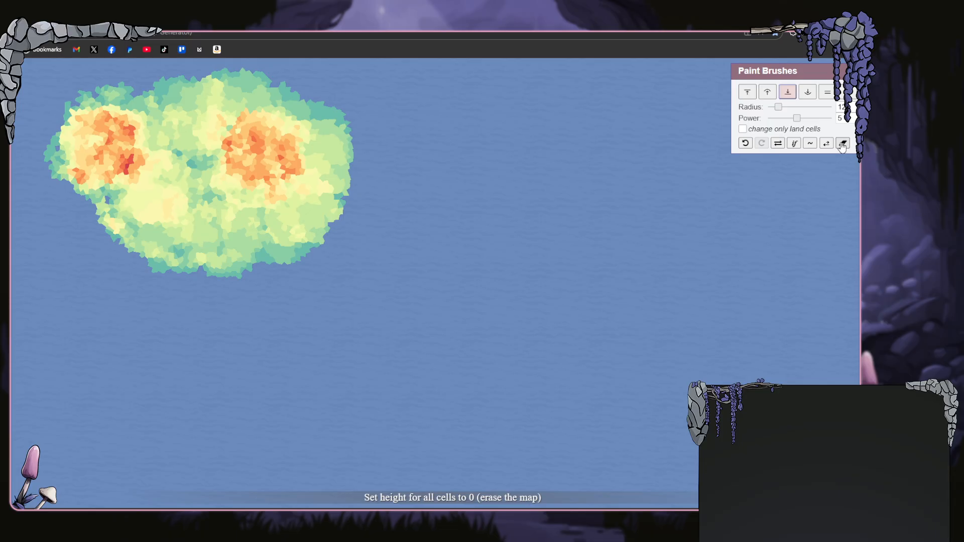
# - Extend the northwestern continent southward with Raise brush strokes at radius 12, and fill the extension at radius 36
pyautogui.click(769, 93)
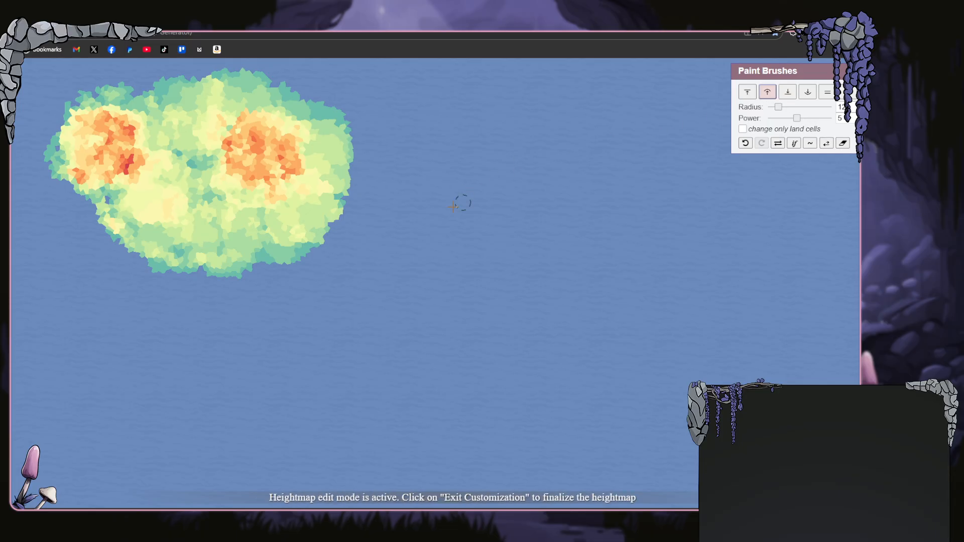
pyautogui.click(755, 95)
pyautogui.moveTo(243, 250)
pyautogui.mouseDown()
pyautogui.moveTo(283, 321)
pyautogui.moveTo(298, 324)
pyautogui.moveTo(311, 309)
pyautogui.moveTo(375, 334)
pyautogui.mouseUp()
pyautogui.moveTo(351, 215)
pyautogui.mouseDown()
pyautogui.moveTo(382, 321)
pyautogui.moveTo(350, 284)
pyautogui.moveTo(307, 267)
pyautogui.moveTo(274, 268)
pyautogui.moveTo(304, 277)
pyautogui.mouseUp()
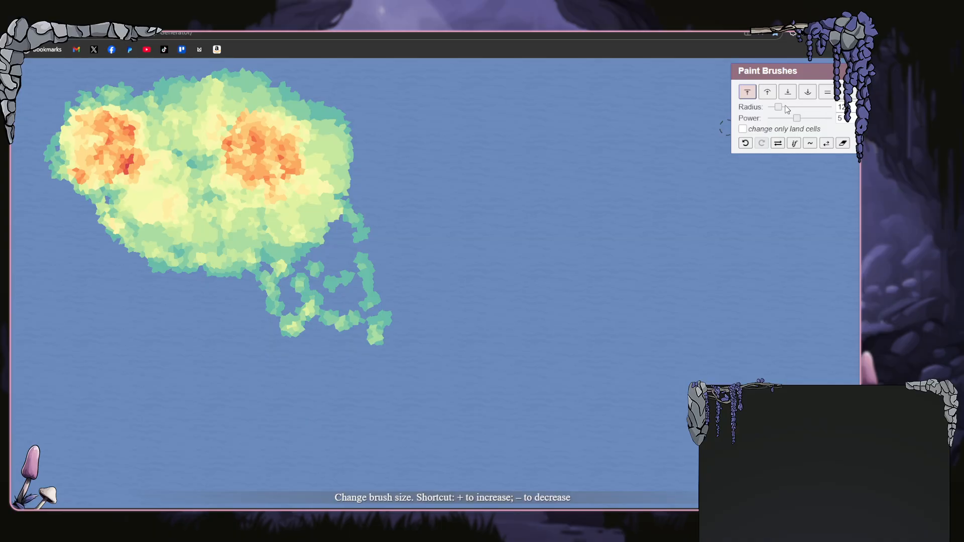
pyautogui.moveTo(782, 110); pyautogui.dragTo(791, 110)
pyautogui.moveTo(348, 270)
pyautogui.mouseDown()
pyautogui.moveTo(343, 197)
pyautogui.moveTo(367, 328)
pyautogui.moveTo(289, 262)
pyautogui.moveTo(285, 304)
pyautogui.moveTo(296, 335)
pyautogui.moveTo(266, 371)
pyautogui.moveTo(274, 356)
pyautogui.moveTo(232, 321)
pyautogui.moveTo(229, 297)
pyautogui.moveTo(241, 277)
pyautogui.moveTo(261, 268)
pyautogui.mouseUp()
# - Paint two elongated islands in the central sea and a large northeastern continent with the Raise brush at radius 36
pyautogui.moveTo(446, 131)
pyautogui.mouseDown()
pyautogui.moveTo(464, 145)
pyautogui.moveTo(531, 117)
pyautogui.moveTo(545, 126)
pyautogui.moveTo(483, 159)
pyautogui.moveTo(469, 185)
pyautogui.moveTo(486, 247)
pyautogui.moveTo(482, 210)
pyautogui.moveTo(509, 155)
pyautogui.mouseUp()
pyautogui.moveTo(622, 252)
pyautogui.mouseDown()
pyautogui.moveTo(587, 294)
pyautogui.moveTo(567, 364)
pyautogui.moveTo(615, 279)
pyautogui.moveTo(685, 238)
pyautogui.mouseUp()
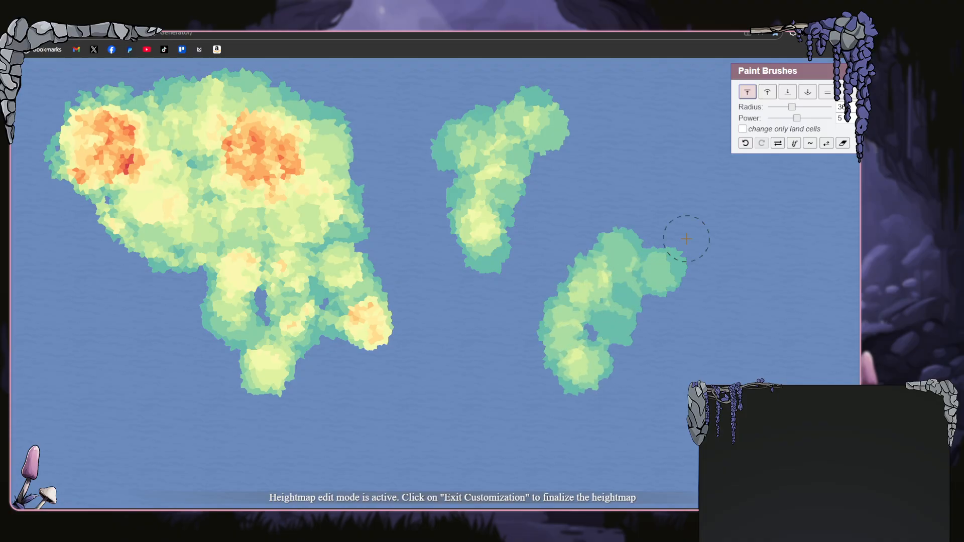
pyautogui.moveTo(804, 63)
pyautogui.mouseDown()
pyautogui.moveTo(646, 112)
pyautogui.moveTo(101, 316)
pyautogui.moveTo(100, 266)
pyautogui.moveTo(227, 125)
pyautogui.moveTo(217, 126)
pyautogui.mouseUp()
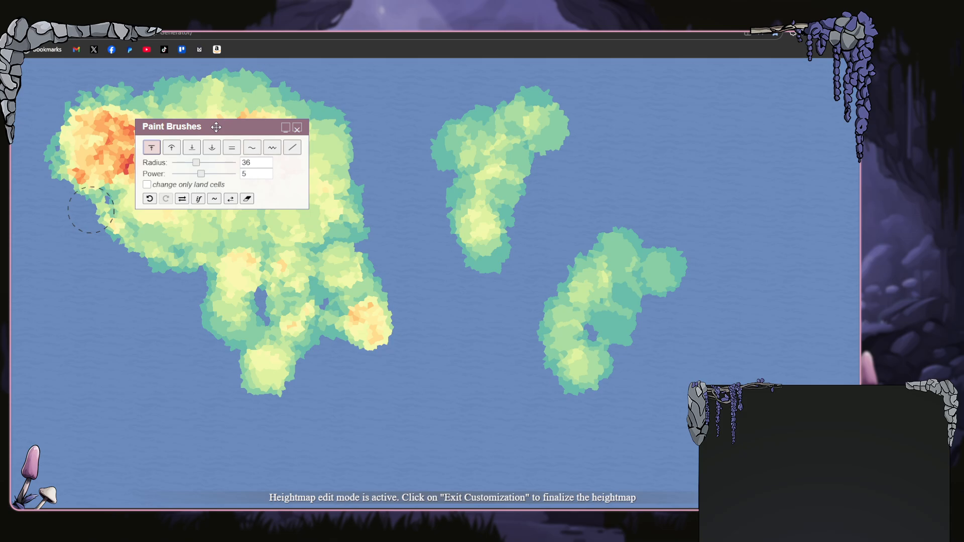
pyautogui.moveTo(598, 176)
pyautogui.mouseDown()
pyautogui.moveTo(655, 123)
pyautogui.moveTo(656, 107)
pyautogui.moveTo(713, 81)
pyautogui.moveTo(841, 70)
pyautogui.moveTo(831, 65)
pyautogui.moveTo(774, 111)
pyautogui.moveTo(788, 148)
pyautogui.moveTo(702, 170)
pyautogui.moveTo(685, 164)
pyautogui.moveTo(725, 194)
pyautogui.moveTo(798, 209)
pyautogui.moveTo(831, 190)
pyautogui.moveTo(844, 146)
pyautogui.moveTo(804, 129)
pyautogui.moveTo(798, 110)
pyautogui.moveTo(855, 170)
pyautogui.moveTo(862, 200)
pyautogui.moveTo(856, 247)
pyautogui.moveTo(816, 262)
pyautogui.moveTo(788, 156)
pyautogui.moveTo(728, 135)
pyautogui.moveTo(702, 141)
pyautogui.moveTo(750, 97)
pyautogui.moveTo(788, 232)
pyautogui.moveTo(756, 174)
pyautogui.moveTo(752, 205)
pyautogui.moveTo(798, 273)
pyautogui.mouseUp()
pyautogui.moveTo(791, 241)
pyautogui.mouseDown()
pyautogui.moveTo(757, 346)
pyautogui.moveTo(782, 274)
pyautogui.moveTo(805, 274)
pyautogui.moveTo(788, 328)
pyautogui.moveTo(824, 278)
pyautogui.moveTo(823, 230)
pyautogui.moveTo(850, 207)
pyautogui.mouseUp()
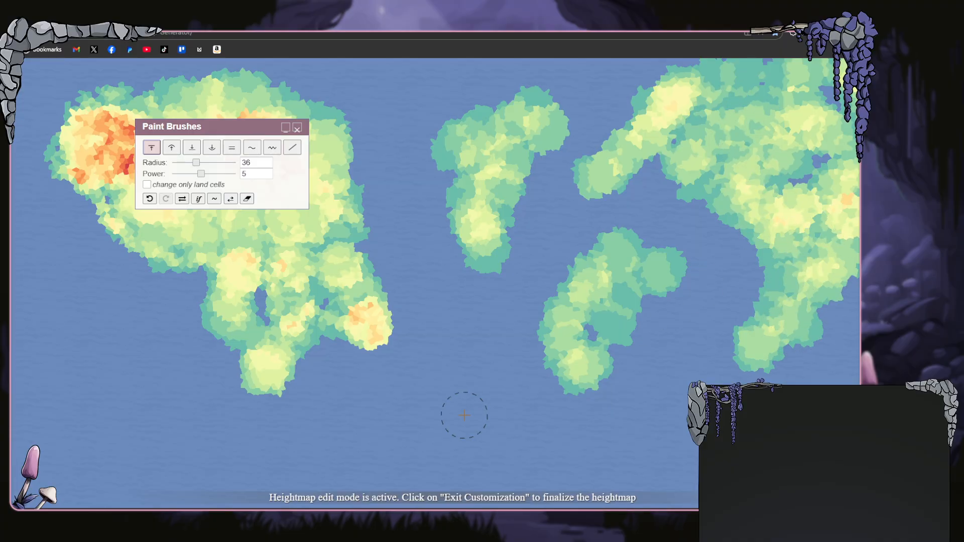
# - Paint a long landmass along the map's southern edge and a small island in the central sea
pyautogui.moveTo(456, 404)
pyautogui.mouseDown()
pyautogui.moveTo(400, 461)
pyautogui.moveTo(348, 491)
pyautogui.moveTo(496, 505)
pyautogui.moveTo(449, 439)
pyautogui.moveTo(528, 505)
pyautogui.moveTo(463, 403)
pyautogui.moveTo(652, 470)
pyautogui.moveTo(648, 486)
pyautogui.moveTo(687, 409)
pyautogui.moveTo(700, 458)
pyautogui.moveTo(686, 486)
pyautogui.moveTo(566, 478)
pyautogui.moveTo(478, 442)
pyautogui.moveTo(501, 460)
pyautogui.moveTo(512, 438)
pyautogui.moveTo(293, 468)
pyautogui.moveTo(268, 456)
pyautogui.mouseUp()
pyautogui.moveTo(84, 463)
pyautogui.mouseDown()
pyautogui.moveTo(100, 447)
pyautogui.moveTo(61, 495)
pyautogui.moveTo(87, 480)
pyautogui.moveTo(353, 477)
pyautogui.moveTo(177, 494)
pyautogui.moveTo(129, 479)
pyautogui.moveTo(106, 493)
pyautogui.moveTo(208, 499)
pyautogui.moveTo(338, 481)
pyautogui.moveTo(402, 489)
pyautogui.moveTo(467, 445)
pyautogui.moveTo(452, 426)
pyautogui.moveTo(455, 403)
pyautogui.mouseUp()
pyautogui.moveTo(430, 276); pyautogui.dragTo(460, 332)
# - Enlarge the western continent toward the southwest and along its northern coast
pyautogui.moveTo(36, 256)
pyautogui.mouseDown()
pyautogui.moveTo(65, 219)
pyautogui.moveTo(92, 212)
pyautogui.moveTo(47, 281)
pyautogui.moveTo(53, 300)
pyautogui.moveTo(166, 287)
pyautogui.moveTo(158, 279)
pyautogui.moveTo(181, 328)
pyautogui.moveTo(183, 261)
pyautogui.mouseUp()
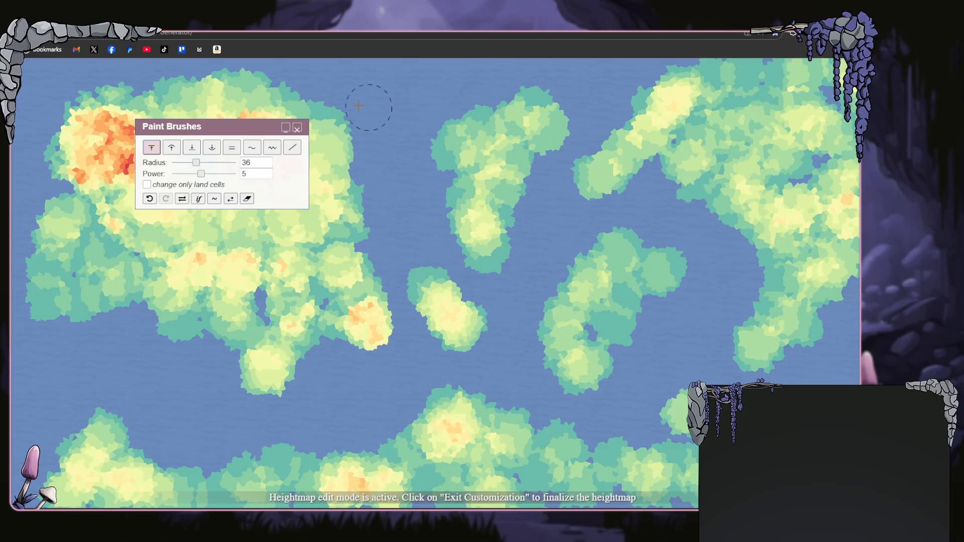
pyautogui.moveTo(324, 108)
pyautogui.mouseDown()
pyautogui.moveTo(368, 77)
pyautogui.moveTo(354, 74)
pyautogui.moveTo(377, 56)
pyautogui.moveTo(361, 73)
pyautogui.moveTo(414, 61)
pyautogui.moveTo(337, 107)
pyautogui.moveTo(296, 66)
pyautogui.moveTo(243, 69)
pyautogui.mouseUp()
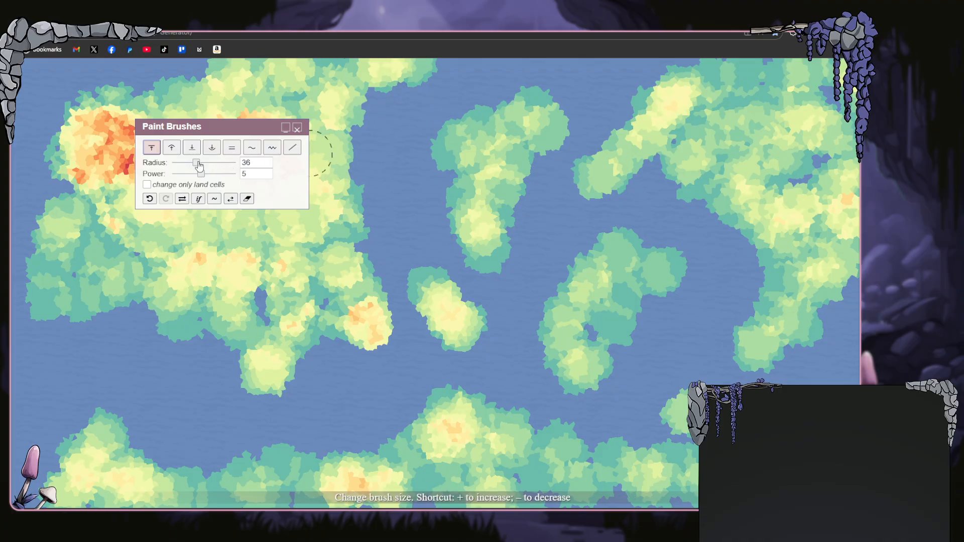
# - Roughen the northeastern coast of the small central island with the Disrupt brush at radius 1 and power 4
pyautogui.moveTo(197, 166); pyautogui.dragTo(185, 166)
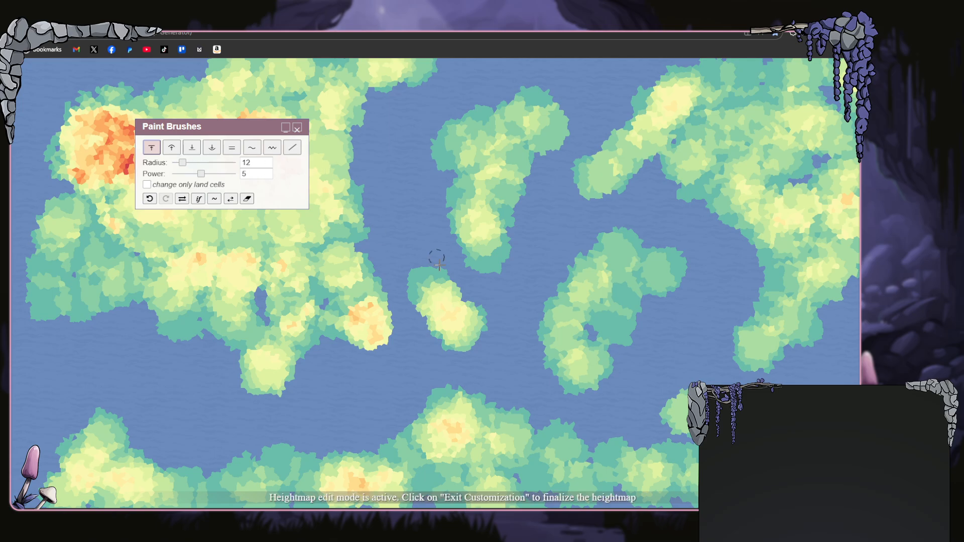
pyautogui.scroll(5, 478, 336)
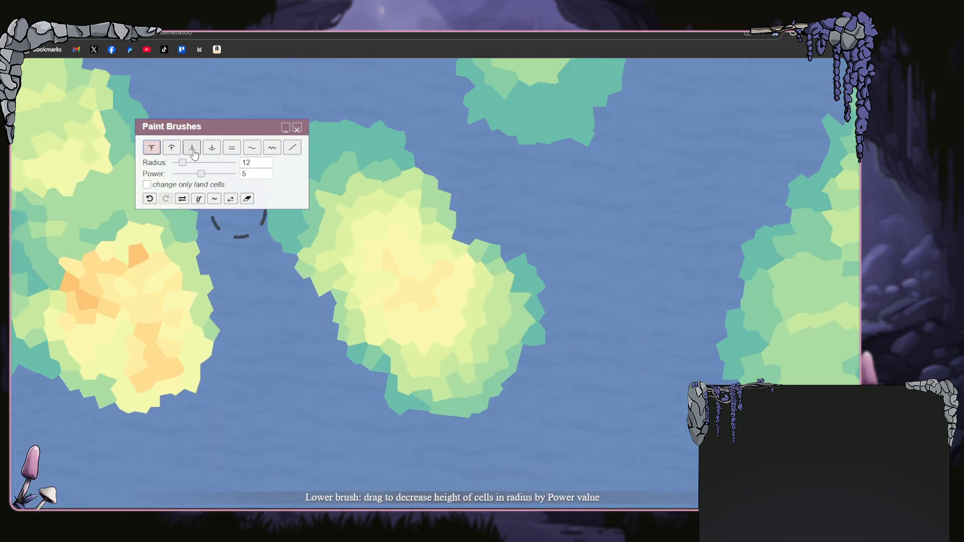
pyautogui.click(270, 149)
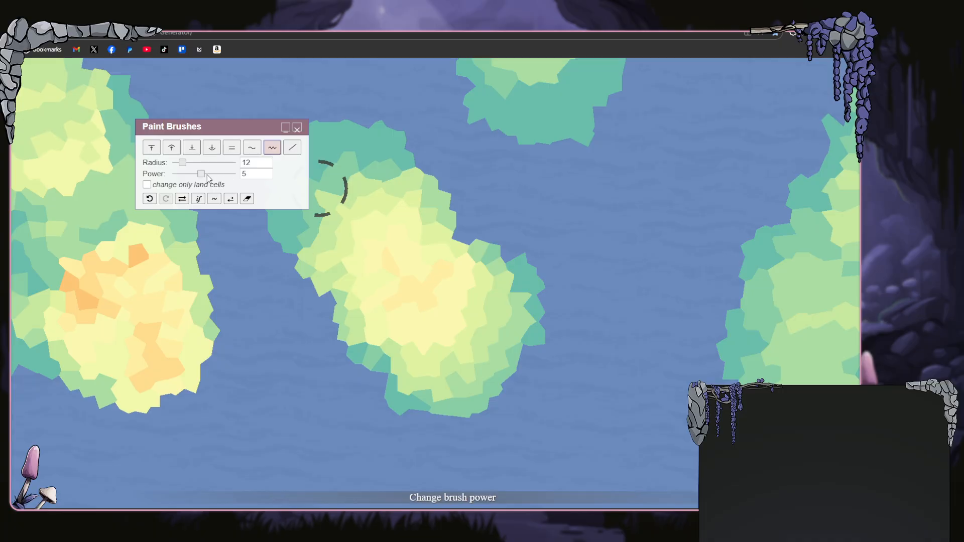
pyautogui.moveTo(202, 178); pyautogui.dragTo(175, 167)
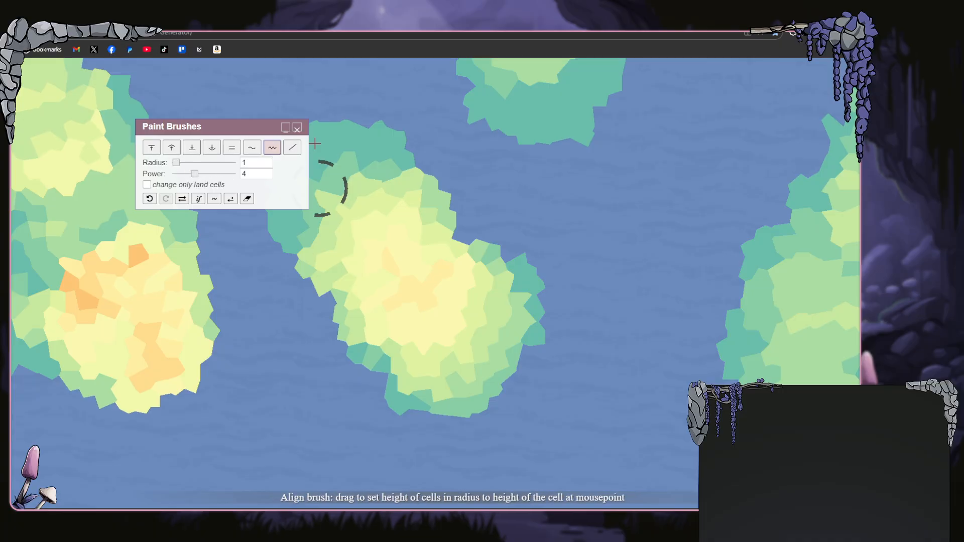
pyautogui.click(404, 143)
pyautogui.moveTo(415, 164)
pyautogui.mouseDown()
pyautogui.moveTo(456, 241)
pyautogui.moveTo(464, 248)
pyautogui.moveTo(455, 238)
pyautogui.moveTo(458, 230)
pyautogui.moveTo(464, 238)
pyautogui.moveTo(463, 210)
pyautogui.moveTo(450, 223)
pyautogui.moveTo(472, 247)
pyautogui.moveTo(460, 231)
pyautogui.moveTo(472, 235)
pyautogui.moveTo(445, 255)
pyautogui.moveTo(472, 246)
pyautogui.moveTo(467, 255)
pyautogui.moveTo(487, 258)
pyautogui.moveTo(493, 238)
pyautogui.mouseUp()
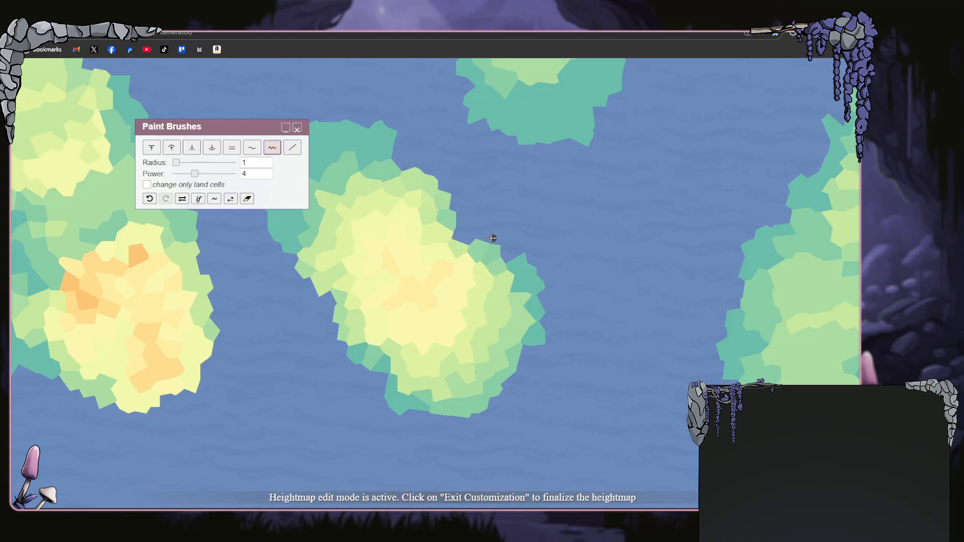
# - Smooth the heights of the small central island and the western continent's southeastern tip using the Smooth brush at radius 11
pyautogui.moveTo(177, 162); pyautogui.dragTo(182, 163)
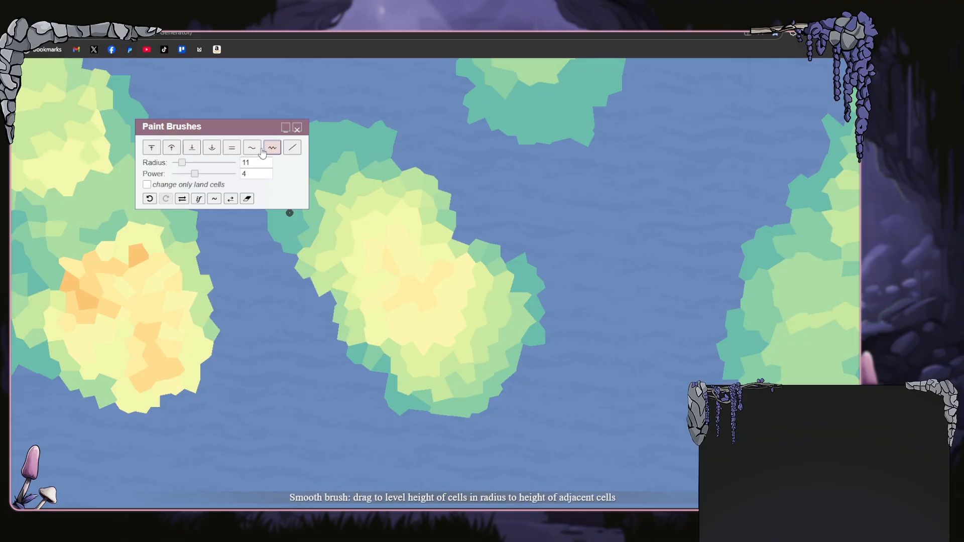
pyautogui.click(258, 151)
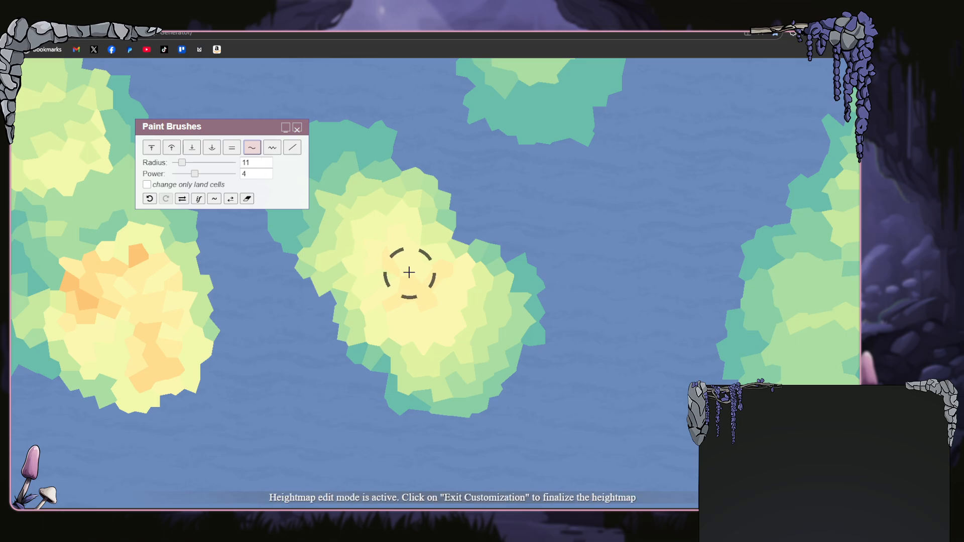
pyautogui.moveTo(409, 272)
pyautogui.mouseDown()
pyautogui.moveTo(420, 310)
pyautogui.moveTo(426, 297)
pyautogui.moveTo(340, 184)
pyautogui.moveTo(431, 290)
pyautogui.moveTo(497, 319)
pyautogui.moveTo(471, 336)
pyautogui.moveTo(425, 251)
pyautogui.mouseUp()
pyautogui.scroll(-1, 425, 251)
pyautogui.scroll(-1, 286, 297)
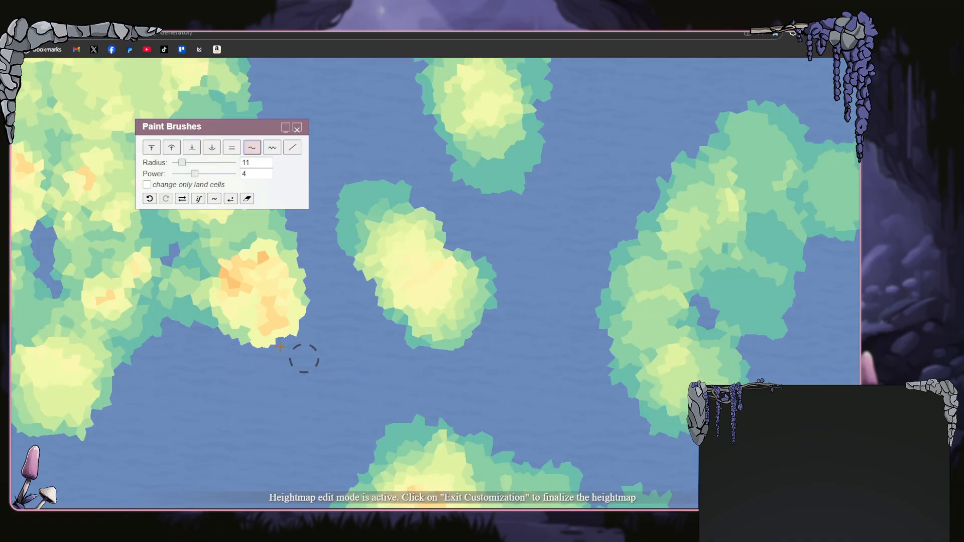
pyautogui.moveTo(265, 295)
pyautogui.mouseDown()
pyautogui.moveTo(245, 270)
pyautogui.moveTo(224, 282)
pyautogui.moveTo(241, 247)
pyautogui.moveTo(244, 285)
pyautogui.moveTo(257, 257)
pyautogui.moveTo(252, 321)
pyautogui.moveTo(278, 284)
pyautogui.moveTo(271, 263)
pyautogui.moveTo(240, 305)
pyautogui.moveTo(192, 257)
pyautogui.moveTo(169, 250)
pyautogui.moveTo(194, 262)
pyautogui.mouseUp()
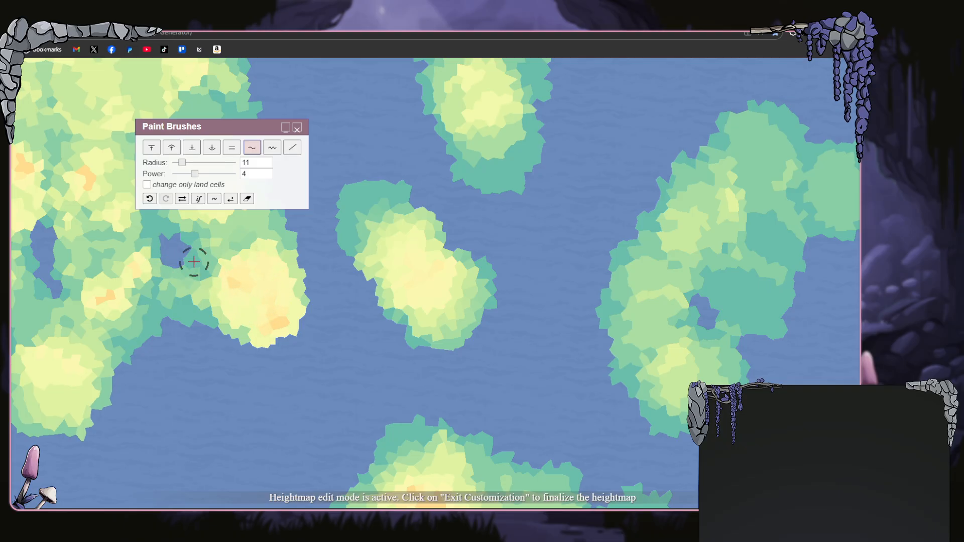
# - Move the brush controls off the western continent and raise a tiny islet off the southwestern coast with the Elevate brush
pyautogui.scroll(-5, 443, 276)
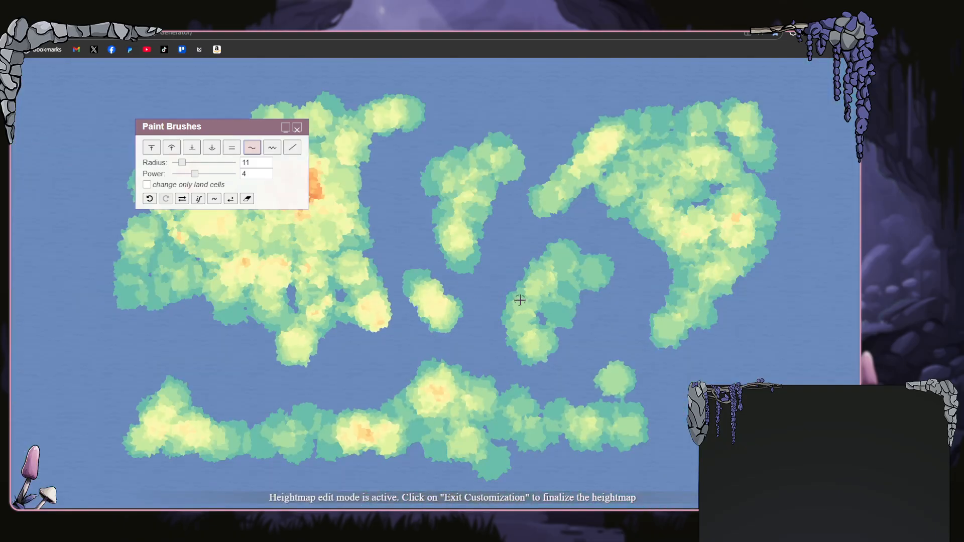
pyautogui.moveTo(274, 126)
pyautogui.mouseDown()
pyautogui.moveTo(876, 93)
pyautogui.moveTo(874, 70)
pyautogui.mouseUp()
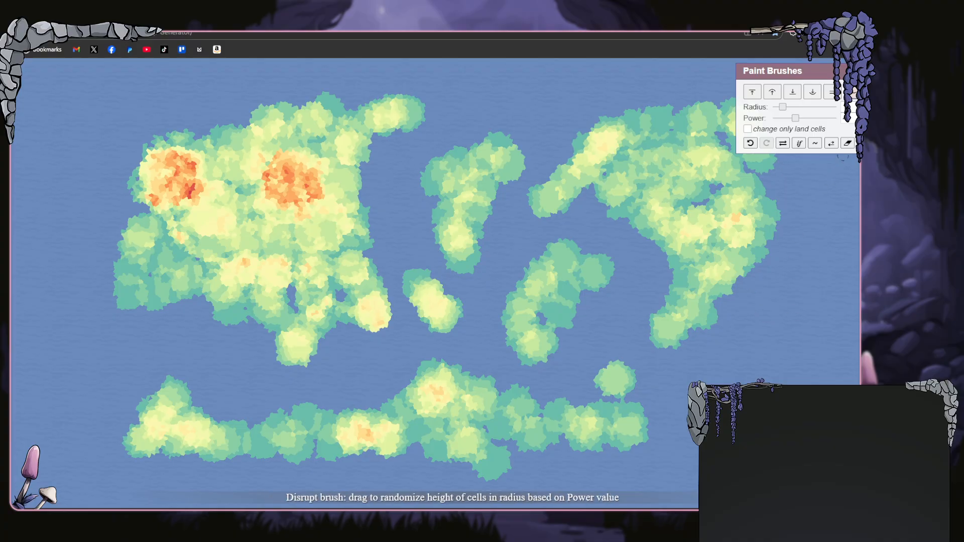
pyautogui.click(771, 95)
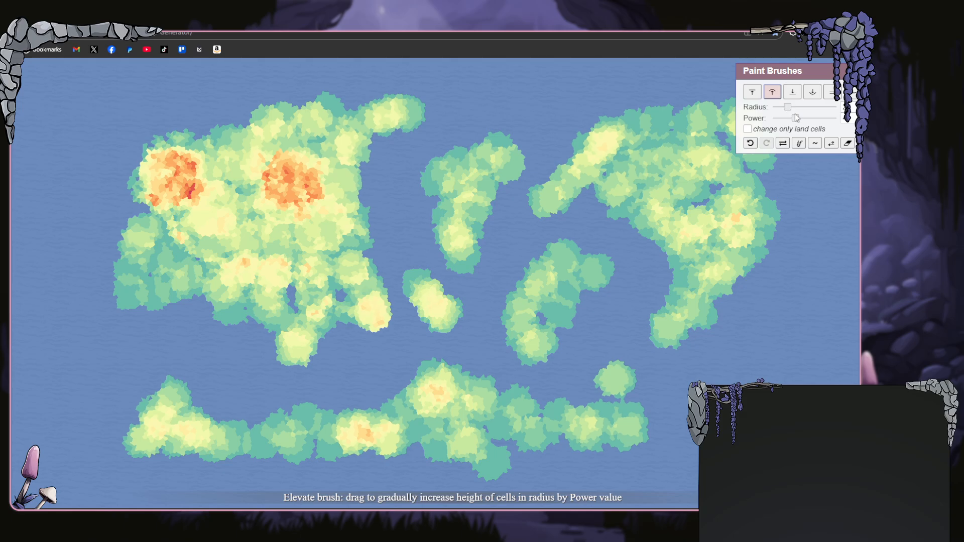
pyautogui.moveTo(800, 124); pyautogui.dragTo(803, 124)
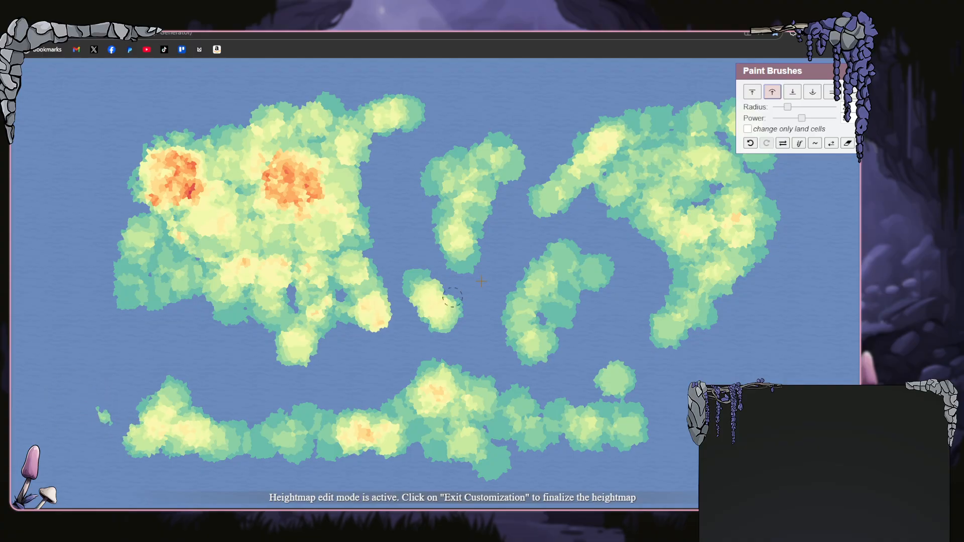
# - Increase the brush power and extend the southern landmass southeastward with scattered Raise brush strokes
pyautogui.moveTo(801, 119); pyautogui.dragTo(821, 122)
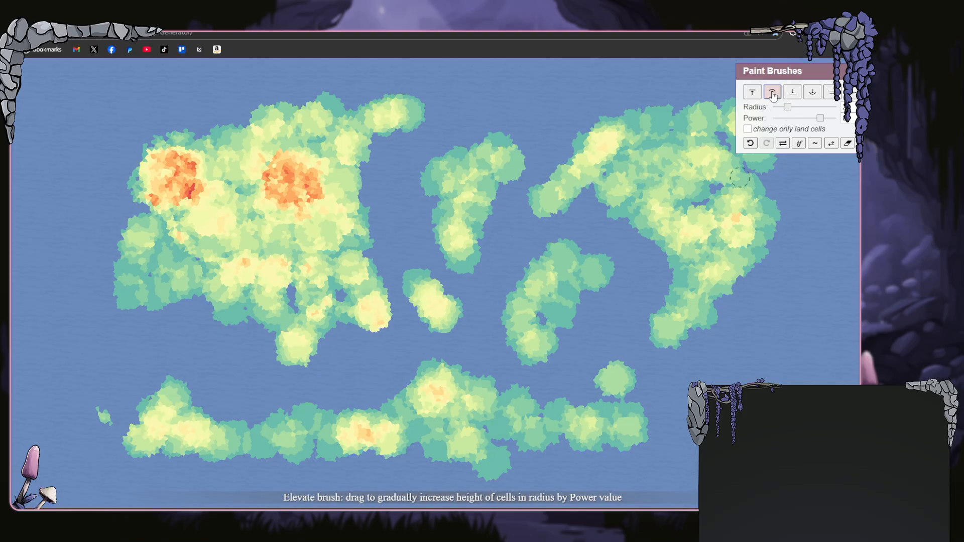
pyautogui.click(754, 93)
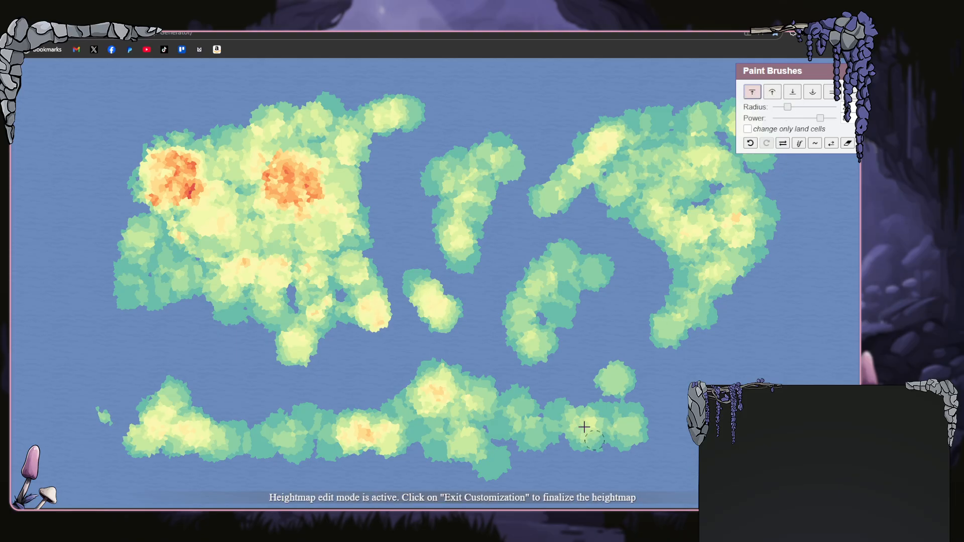
pyautogui.moveTo(634, 445)
pyautogui.mouseDown()
pyautogui.moveTo(674, 462)
pyautogui.moveTo(658, 451)
pyautogui.moveTo(690, 484)
pyautogui.moveTo(627, 466)
pyautogui.moveTo(680, 431)
pyautogui.moveTo(654, 441)
pyautogui.moveTo(685, 471)
pyautogui.moveTo(647, 441)
pyautogui.moveTo(653, 456)
pyautogui.moveTo(639, 476)
pyautogui.moveTo(597, 450)
pyautogui.mouseUp()
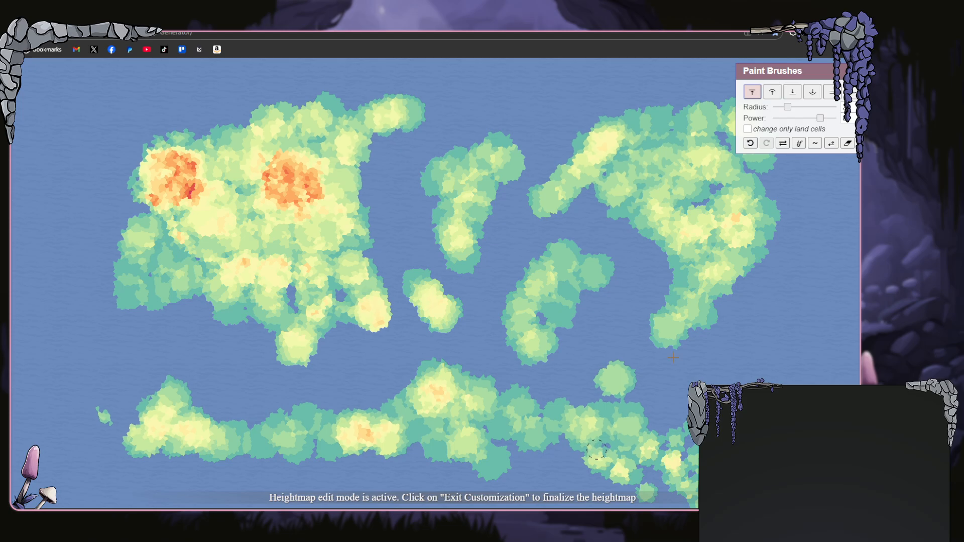
# - Widen and heighten the southern landmass and add islands along the eastern edge using a larger Raise brush radius
pyautogui.moveTo(787, 108); pyautogui.dragTo(799, 108)
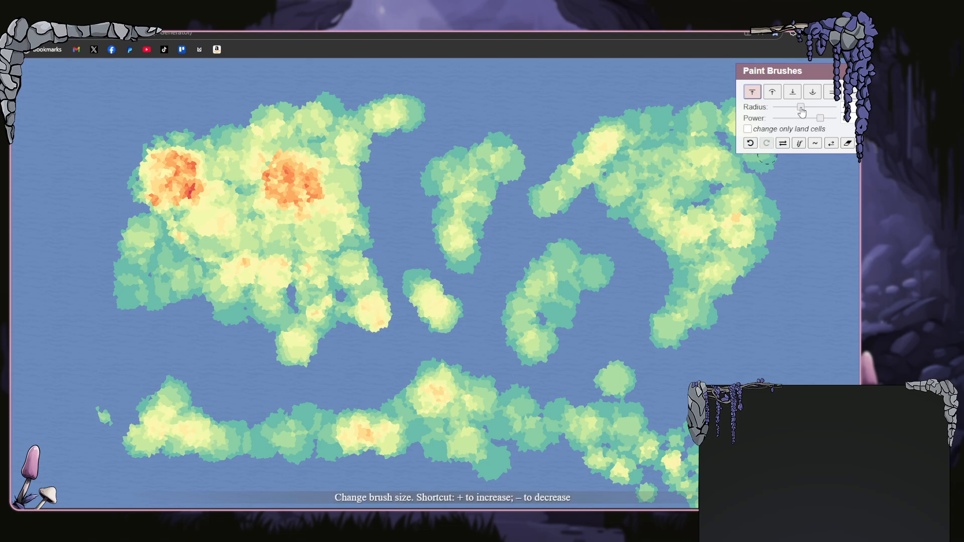
pyautogui.moveTo(555, 457)
pyautogui.mouseDown()
pyautogui.moveTo(589, 503)
pyautogui.moveTo(571, 459)
pyautogui.moveTo(649, 495)
pyautogui.moveTo(630, 464)
pyautogui.moveTo(543, 481)
pyautogui.moveTo(426, 472)
pyautogui.moveTo(510, 497)
pyautogui.moveTo(465, 465)
pyautogui.moveTo(340, 507)
pyautogui.moveTo(474, 443)
pyautogui.moveTo(434, 462)
pyautogui.moveTo(366, 456)
pyautogui.moveTo(417, 459)
pyautogui.moveTo(419, 412)
pyautogui.moveTo(373, 394)
pyautogui.moveTo(436, 425)
pyautogui.moveTo(551, 433)
pyautogui.moveTo(703, 407)
pyautogui.mouseUp()
pyautogui.moveTo(820, 229)
pyautogui.mouseDown()
pyautogui.moveTo(812, 337)
pyautogui.moveTo(836, 362)
pyautogui.moveTo(866, 366)
pyautogui.mouseUp()
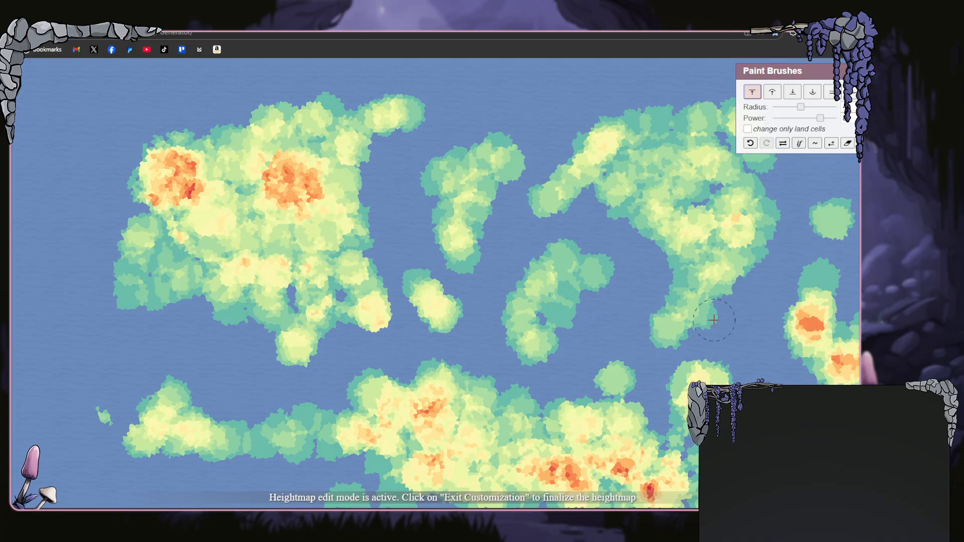
# - Build up high land along the eastern edge and extend the northeastern continent to the northern edge with the Raise brush
pyautogui.moveTo(787, 335)
pyautogui.mouseDown()
pyautogui.moveTo(774, 312)
pyautogui.moveTo(776, 288)
pyautogui.moveTo(794, 273)
pyautogui.moveTo(807, 200)
pyautogui.moveTo(849, 187)
pyautogui.moveTo(851, 302)
pyautogui.moveTo(850, 247)
pyautogui.moveTo(824, 232)
pyautogui.moveTo(763, 226)
pyautogui.mouseUp()
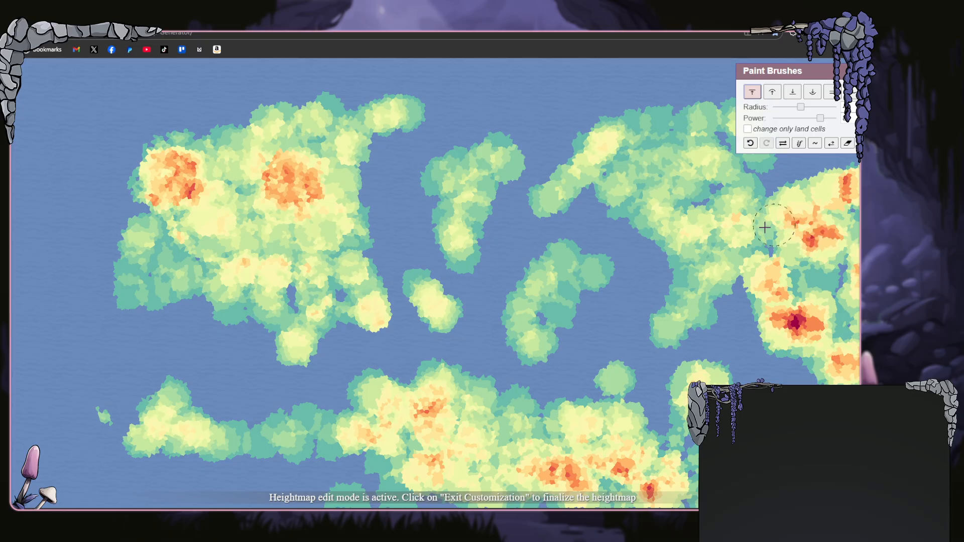
pyautogui.moveTo(611, 137); pyautogui.dragTo(606, 88)
pyautogui.moveTo(509, 108)
pyautogui.mouseDown()
pyautogui.moveTo(493, 90)
pyautogui.moveTo(540, 71)
pyautogui.mouseUp()
pyautogui.moveTo(594, 65)
pyautogui.mouseDown()
pyautogui.moveTo(645, 98)
pyautogui.moveTo(703, 74)
pyautogui.moveTo(668, 64)
pyautogui.moveTo(694, 81)
pyautogui.moveTo(704, 110)
pyautogui.moveTo(614, 65)
pyautogui.moveTo(661, 119)
pyautogui.moveTo(732, 149)
pyautogui.moveTo(680, 194)
pyautogui.moveTo(722, 199)
pyautogui.moveTo(689, 200)
pyautogui.moveTo(692, 166)
pyautogui.moveTo(780, 176)
pyautogui.moveTo(805, 195)
pyautogui.moveTo(795, 168)
pyautogui.moveTo(815, 168)
pyautogui.moveTo(777, 163)
pyautogui.mouseUp()
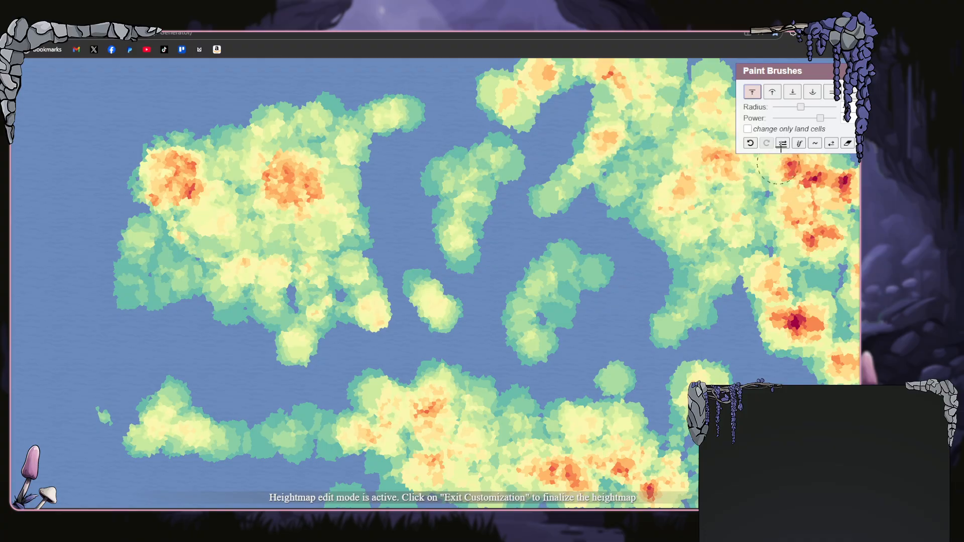
# - Move the brush controls inland and raise a mountainous northwestern landmass plus islands along the southwestern coast at radius 43 and power 8
pyautogui.moveTo(808, 70); pyautogui.dragTo(724, 169)
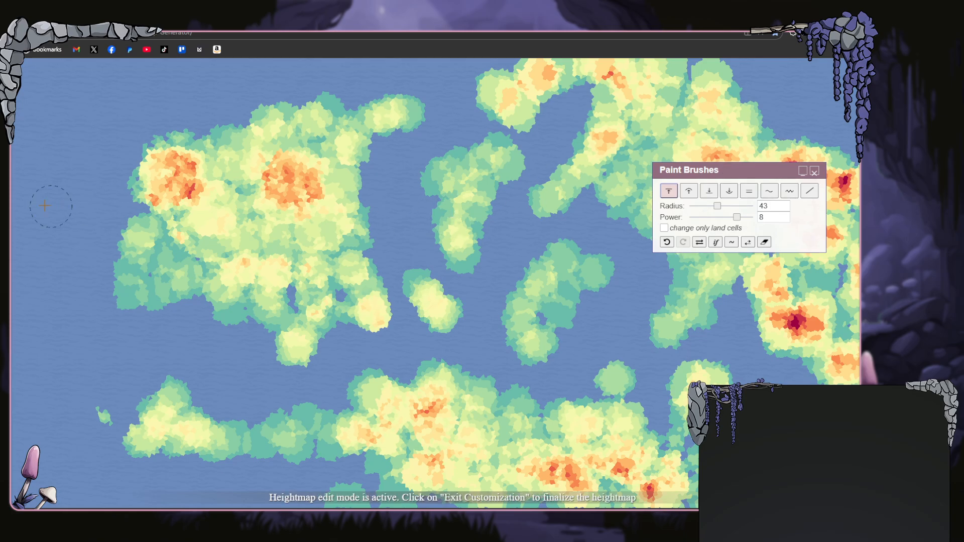
pyautogui.moveTo(40, 226)
pyautogui.mouseDown()
pyautogui.moveTo(83, 154)
pyautogui.moveTo(83, 131)
pyautogui.moveTo(140, 103)
pyautogui.moveTo(141, 88)
pyautogui.moveTo(55, 82)
pyautogui.mouseUp()
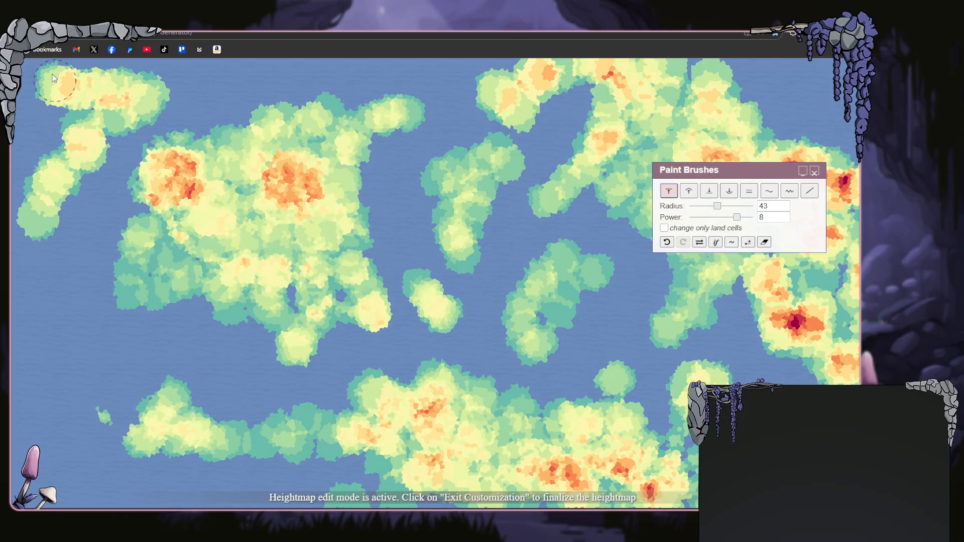
pyautogui.moveTo(85, 77)
pyautogui.mouseDown()
pyautogui.moveTo(205, 70)
pyautogui.moveTo(99, 114)
pyautogui.moveTo(39, 73)
pyautogui.moveTo(50, 154)
pyautogui.moveTo(42, 259)
pyautogui.moveTo(83, 123)
pyautogui.moveTo(102, 160)
pyautogui.mouseUp()
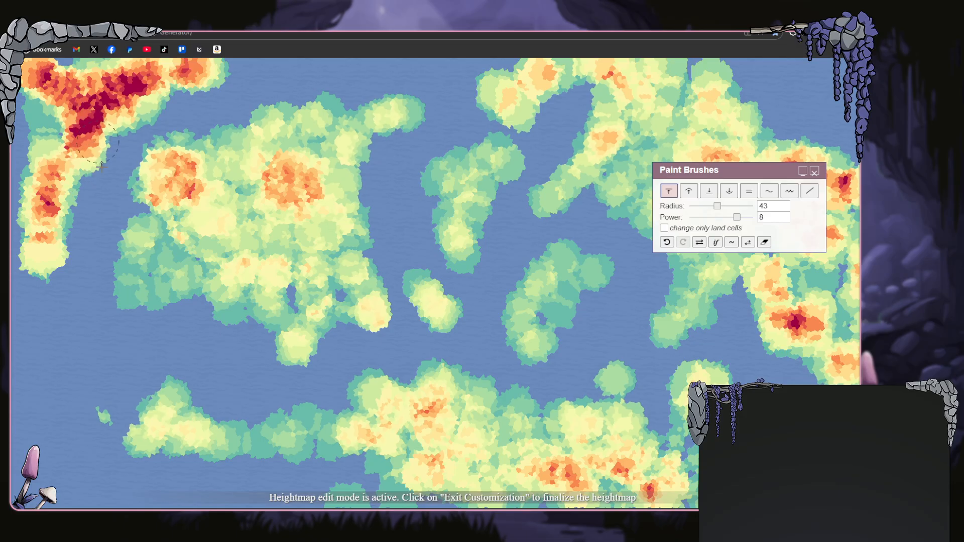
pyautogui.moveTo(55, 339)
pyautogui.mouseDown()
pyautogui.moveTo(121, 314)
pyautogui.moveTo(117, 330)
pyautogui.moveTo(150, 336)
pyautogui.moveTo(189, 309)
pyautogui.mouseUp()
pyautogui.moveTo(45, 432)
pyautogui.mouseDown()
pyautogui.moveTo(82, 455)
pyautogui.moveTo(76, 436)
pyautogui.mouseUp()
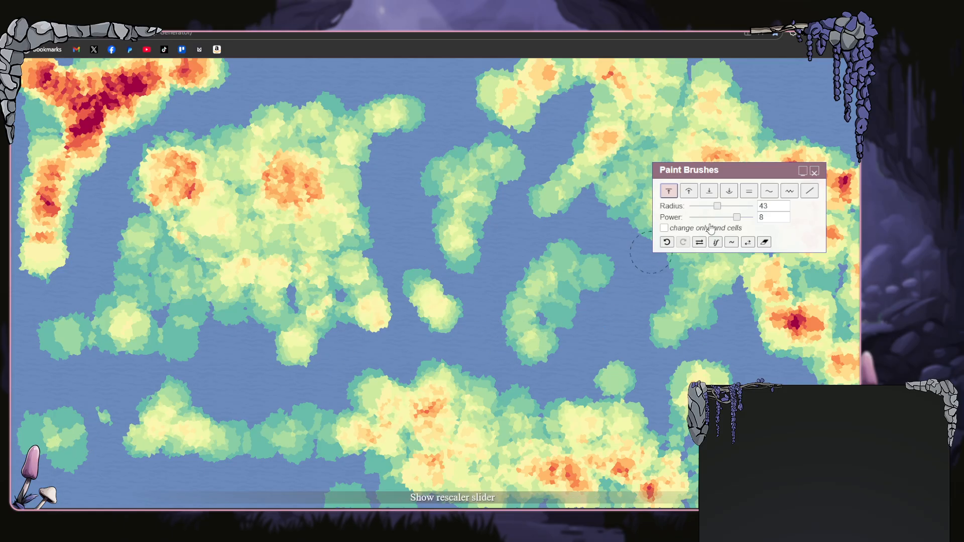
# - Raise small islands in the northern and central waters at radius 18, and tiny coastal islets at radius 2
pyautogui.moveTo(719, 211); pyautogui.dragTo(704, 213)
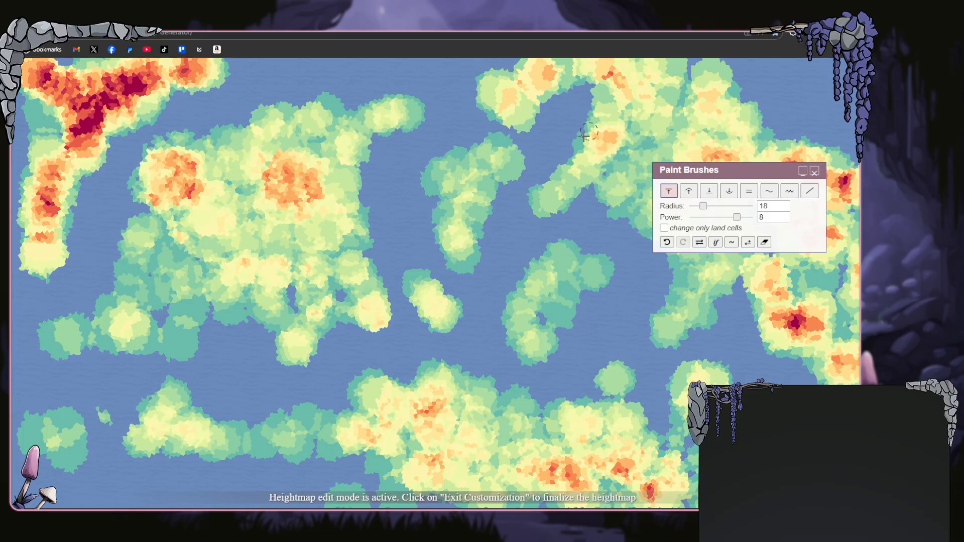
pyautogui.moveTo(561, 147); pyautogui.dragTo(559, 116)
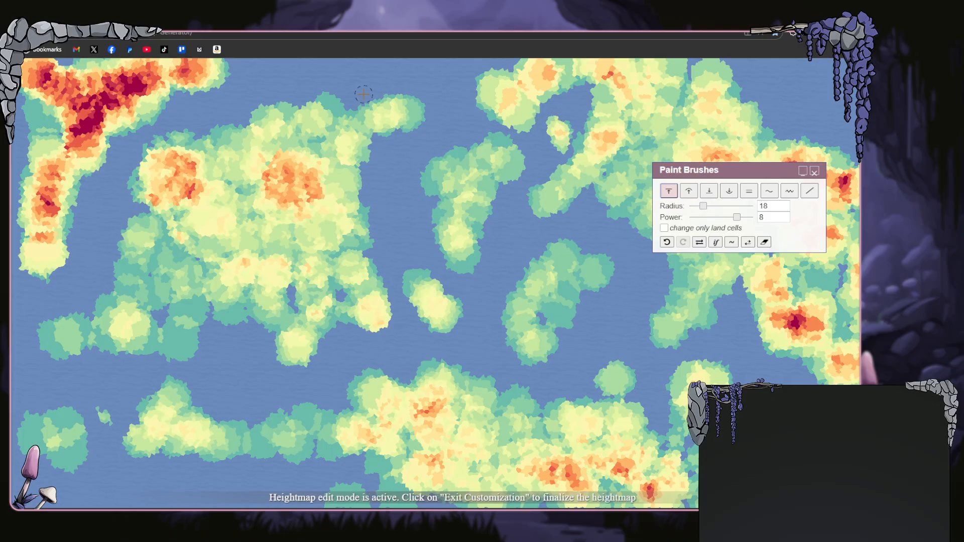
pyautogui.moveTo(271, 77); pyautogui.dragTo(300, 82)
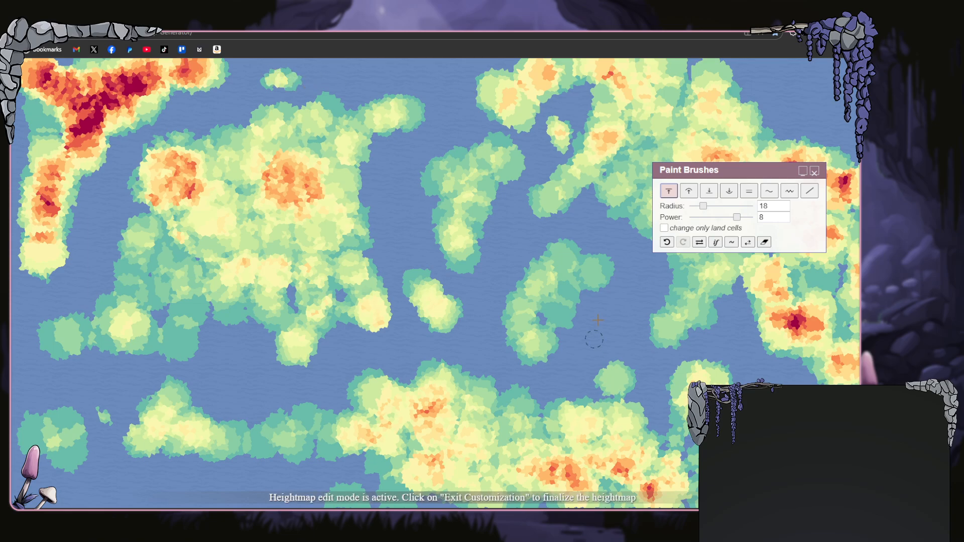
pyautogui.moveTo(597, 320); pyautogui.dragTo(606, 318)
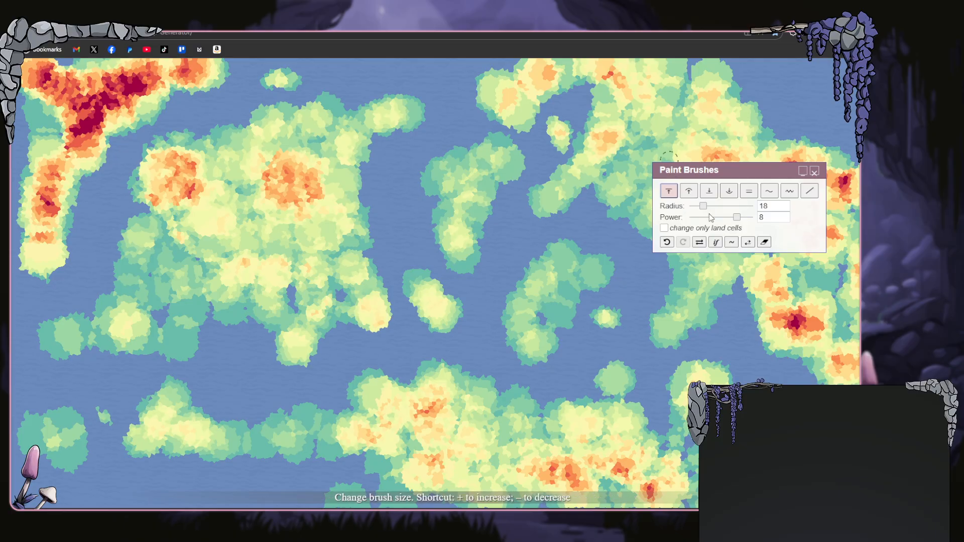
pyautogui.moveTo(700, 211); pyautogui.dragTo(695, 211)
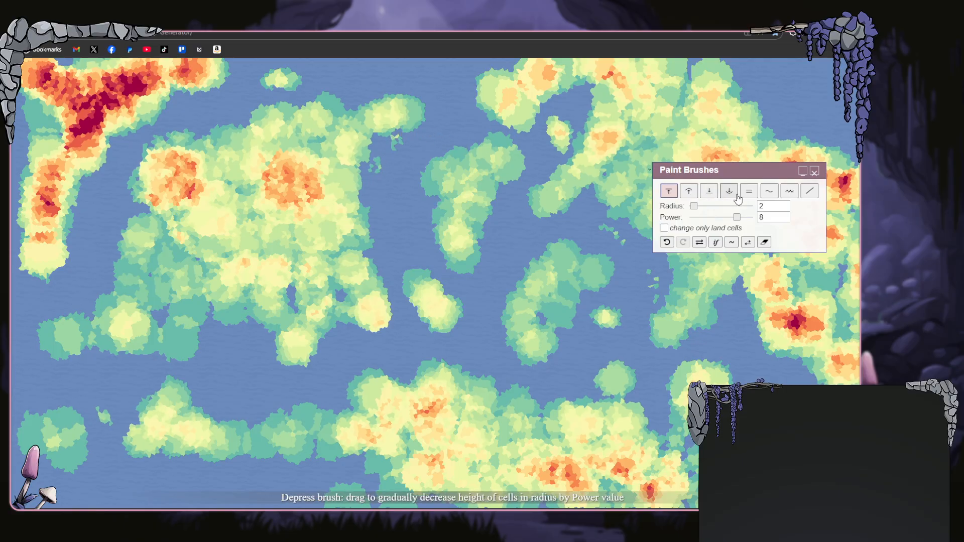
# - Smooth the western continent's northern peaks and the northwestern landmass's ridges with the Smooth brush at radius 37
pyautogui.click(709, 193)
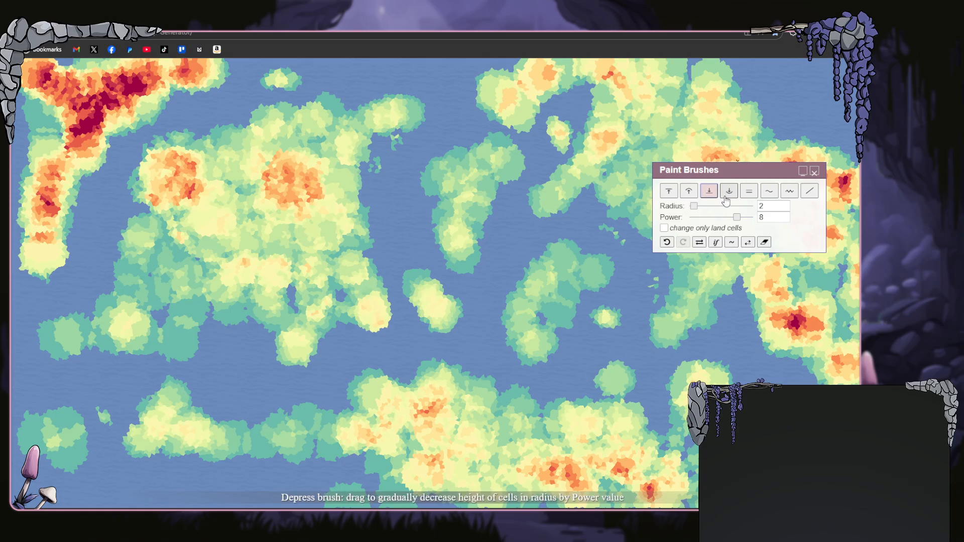
pyautogui.click(769, 191)
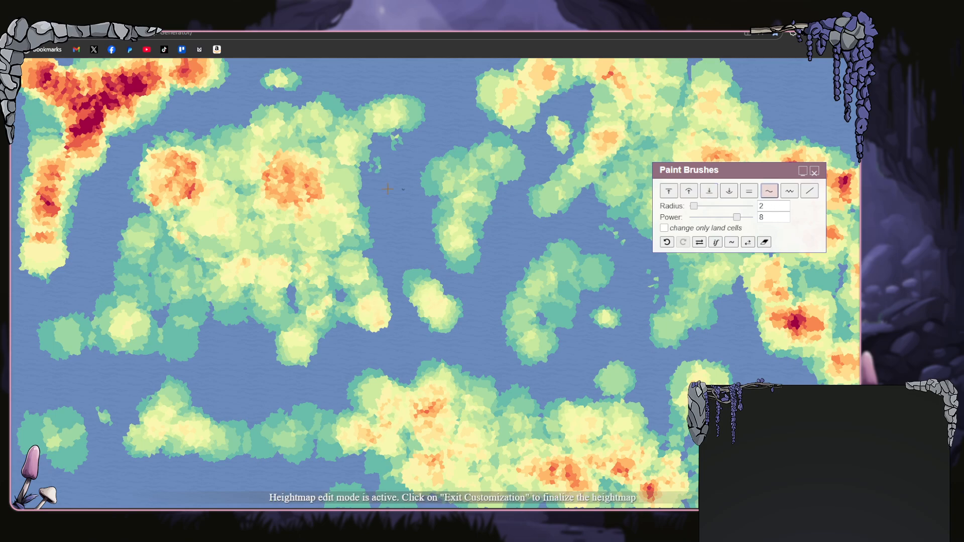
pyautogui.moveTo(694, 210); pyautogui.dragTo(715, 213)
pyautogui.moveTo(278, 205)
pyautogui.mouseDown()
pyautogui.moveTo(309, 200)
pyautogui.moveTo(302, 234)
pyautogui.moveTo(291, 166)
pyautogui.moveTo(251, 186)
pyautogui.moveTo(278, 190)
pyautogui.moveTo(219, 201)
pyautogui.moveTo(230, 183)
pyautogui.moveTo(197, 201)
pyautogui.moveTo(189, 159)
pyautogui.moveTo(173, 190)
pyautogui.moveTo(200, 189)
pyautogui.moveTo(187, 167)
pyautogui.moveTo(201, 162)
pyautogui.moveTo(208, 183)
pyautogui.moveTo(185, 200)
pyautogui.moveTo(207, 203)
pyautogui.moveTo(199, 219)
pyautogui.moveTo(198, 208)
pyautogui.moveTo(210, 220)
pyautogui.moveTo(108, 244)
pyautogui.mouseUp()
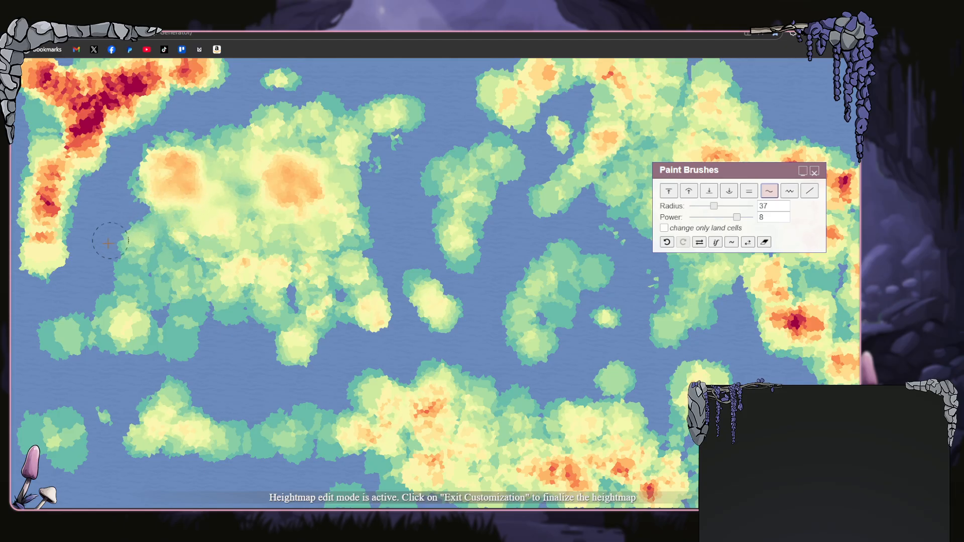
pyautogui.moveTo(46, 226)
pyautogui.mouseDown()
pyautogui.moveTo(60, 173)
pyautogui.moveTo(42, 208)
pyautogui.moveTo(88, 128)
pyautogui.moveTo(60, 160)
pyautogui.moveTo(103, 106)
pyautogui.moveTo(64, 146)
pyautogui.moveTo(97, 117)
pyautogui.moveTo(73, 139)
pyautogui.moveTo(95, 115)
pyautogui.moveTo(69, 121)
pyautogui.moveTo(95, 83)
pyautogui.moveTo(53, 88)
pyautogui.moveTo(34, 75)
pyautogui.moveTo(91, 68)
pyautogui.moveTo(131, 95)
pyautogui.mouseUp()
pyautogui.moveTo(31, 126)
pyautogui.mouseDown()
pyautogui.moveTo(82, 108)
pyautogui.moveTo(60, 128)
pyautogui.moveTo(96, 104)
pyautogui.moveTo(88, 73)
pyautogui.moveTo(83, 133)
pyautogui.moveTo(150, 64)
pyautogui.moveTo(119, 100)
pyautogui.moveTo(138, 74)
pyautogui.moveTo(85, 89)
pyautogui.moveTo(41, 77)
pyautogui.moveTo(111, 56)
pyautogui.moveTo(188, 61)
pyautogui.moveTo(86, 113)
pyautogui.moveTo(54, 153)
pyautogui.moveTo(44, 218)
pyautogui.moveTo(62, 139)
pyautogui.moveTo(45, 129)
pyautogui.moveTo(39, 102)
pyautogui.moveTo(32, 128)
pyautogui.moveTo(53, 108)
pyautogui.moveTo(56, 147)
pyautogui.mouseUp()
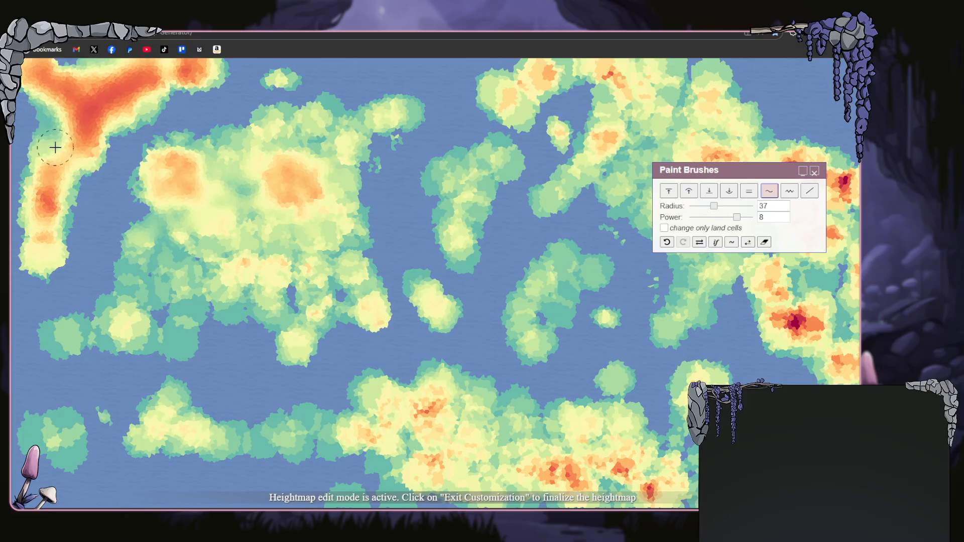
pyautogui.moveTo(55, 147)
pyautogui.mouseDown()
pyautogui.moveTo(43, 242)
pyautogui.moveTo(59, 162)
pyautogui.moveTo(44, 196)
pyautogui.moveTo(75, 122)
pyautogui.moveTo(52, 171)
pyautogui.moveTo(86, 107)
pyautogui.moveTo(60, 144)
pyautogui.moveTo(59, 112)
pyautogui.moveTo(45, 171)
pyautogui.moveTo(44, 105)
pyautogui.moveTo(38, 187)
pyautogui.moveTo(57, 107)
pyautogui.moveTo(45, 192)
pyautogui.moveTo(39, 123)
pyautogui.moveTo(52, 163)
pyautogui.moveTo(48, 122)
pyautogui.moveTo(51, 177)
pyautogui.moveTo(49, 120)
pyautogui.moveTo(53, 172)
pyautogui.mouseUp()
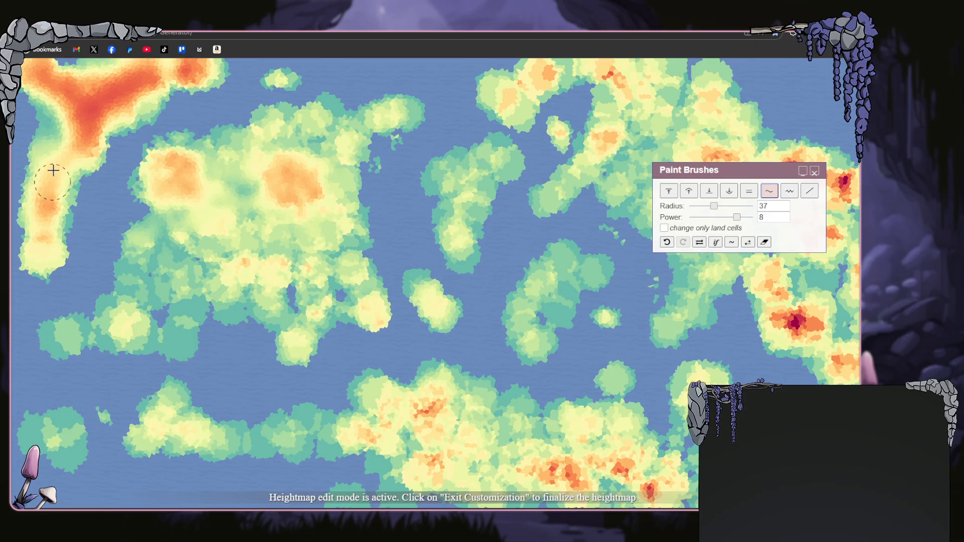
# - Lower the northwestern landmass's northern ridge and the northeastern continent's central peaks with the Depress brush at radius 37 and power 8
pyautogui.click(727, 195)
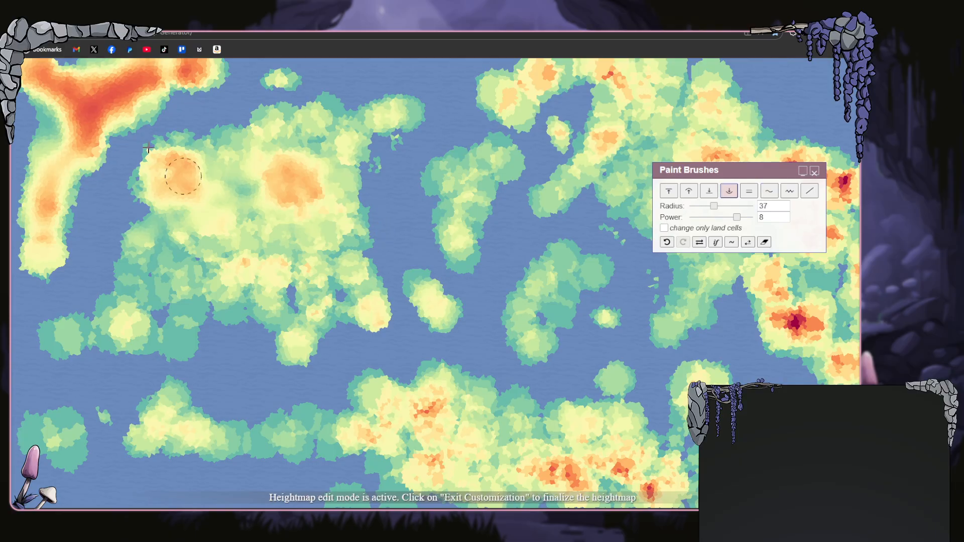
pyautogui.moveTo(79, 101)
pyautogui.mouseDown()
pyautogui.moveTo(113, 84)
pyautogui.moveTo(76, 141)
pyautogui.moveTo(148, 74)
pyautogui.moveTo(93, 98)
pyautogui.moveTo(46, 82)
pyautogui.moveTo(94, 123)
pyautogui.moveTo(84, 141)
pyautogui.moveTo(140, 71)
pyautogui.moveTo(200, 62)
pyautogui.mouseUp()
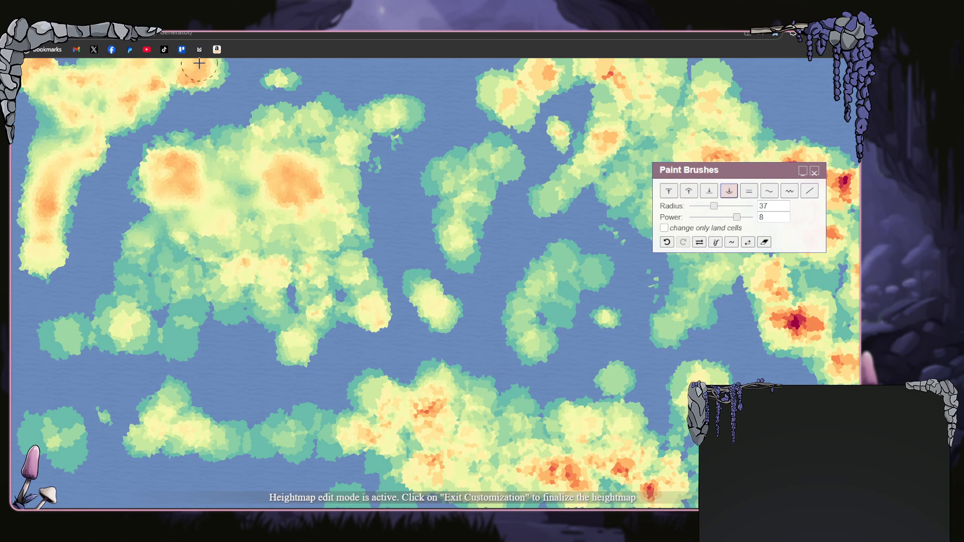
pyautogui.moveTo(735, 172); pyautogui.dragTo(230, 163)
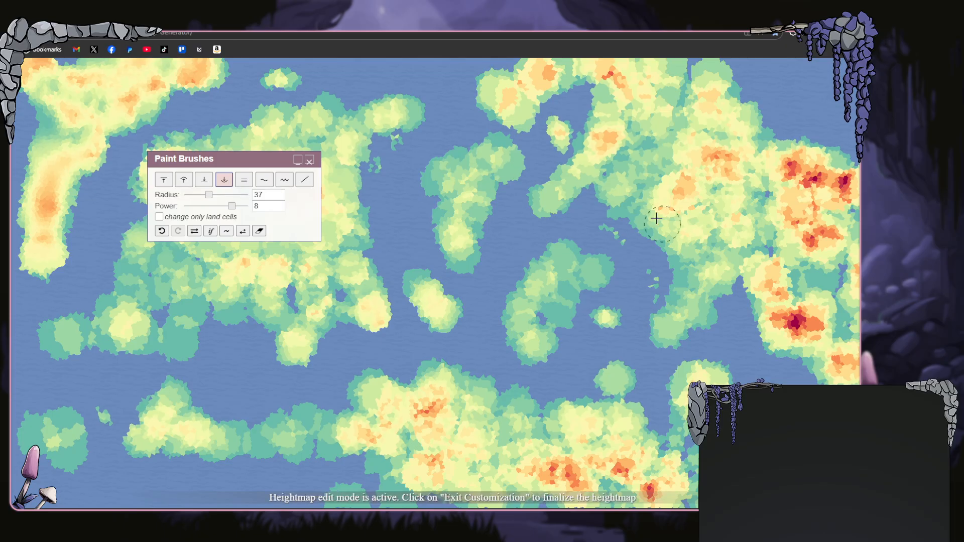
pyautogui.moveTo(678, 198); pyautogui.dragTo(743, 176)
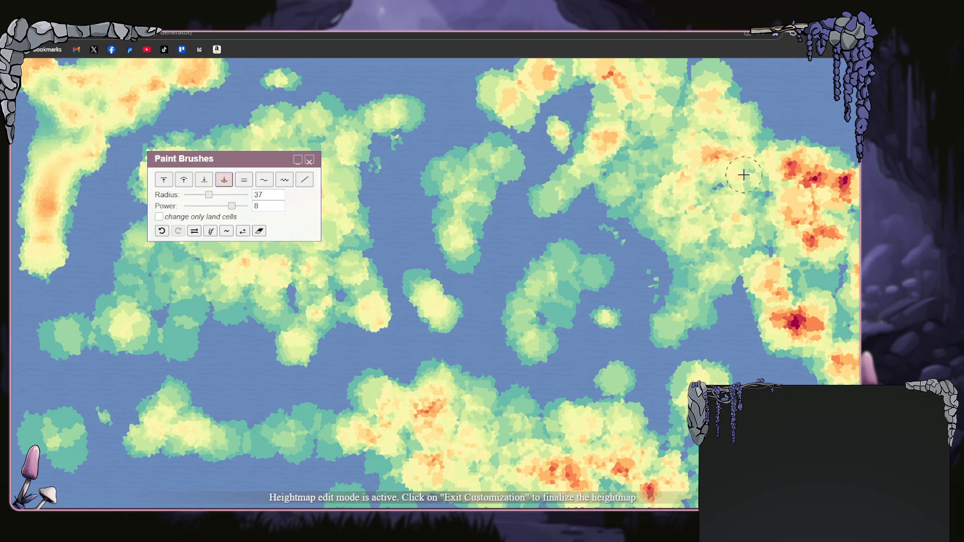
# - Smooth the highlands of the eastern edge, the southern landmass and the northeastern continent with the Smooth brush at radius 37
pyautogui.click(264, 180)
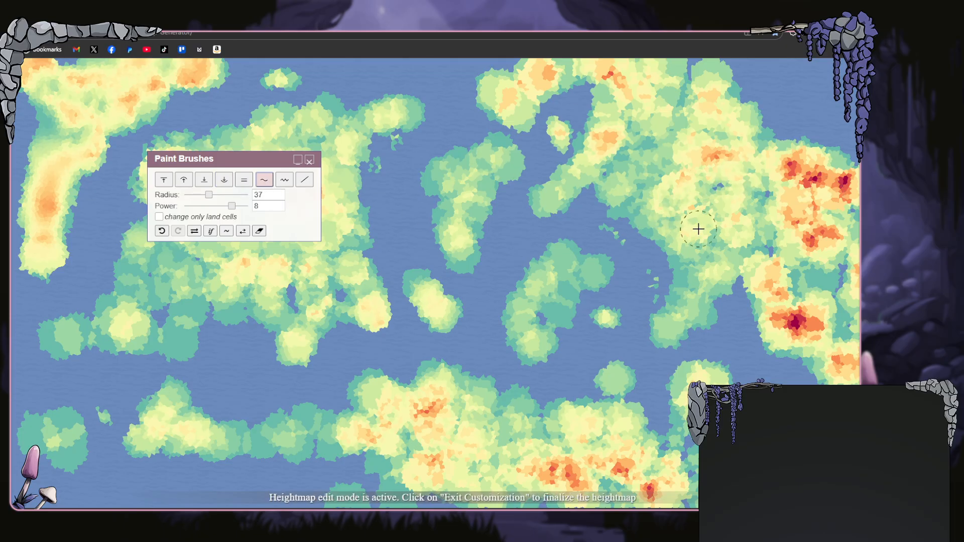
pyautogui.moveTo(796, 187)
pyautogui.mouseDown()
pyautogui.moveTo(818, 170)
pyautogui.moveTo(838, 181)
pyautogui.moveTo(816, 221)
pyautogui.moveTo(818, 241)
pyautogui.moveTo(777, 281)
pyautogui.moveTo(777, 324)
pyautogui.moveTo(799, 307)
pyautogui.mouseUp()
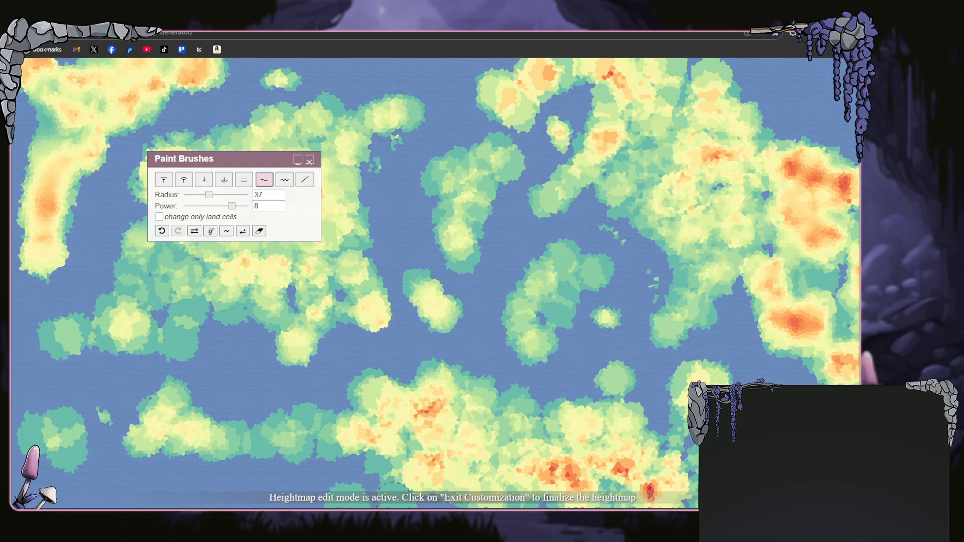
pyautogui.moveTo(425, 468)
pyautogui.mouseDown()
pyautogui.moveTo(423, 416)
pyautogui.moveTo(435, 408)
pyautogui.moveTo(411, 421)
pyautogui.moveTo(465, 441)
pyautogui.mouseUp()
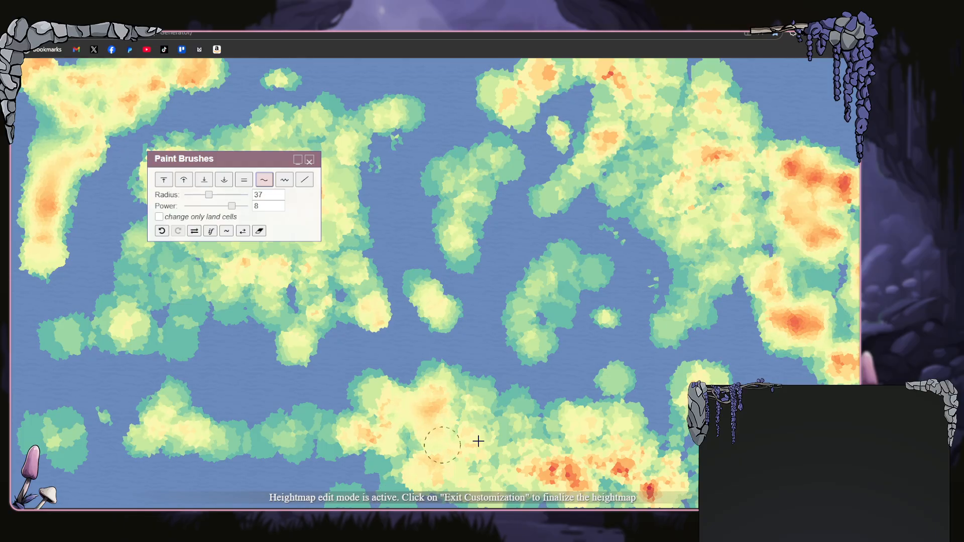
pyautogui.moveTo(560, 472)
pyautogui.mouseDown()
pyautogui.moveTo(583, 479)
pyautogui.moveTo(496, 468)
pyautogui.moveTo(627, 474)
pyautogui.moveTo(619, 461)
pyautogui.moveTo(649, 489)
pyautogui.moveTo(617, 491)
pyautogui.moveTo(621, 468)
pyautogui.moveTo(657, 470)
pyautogui.mouseUp()
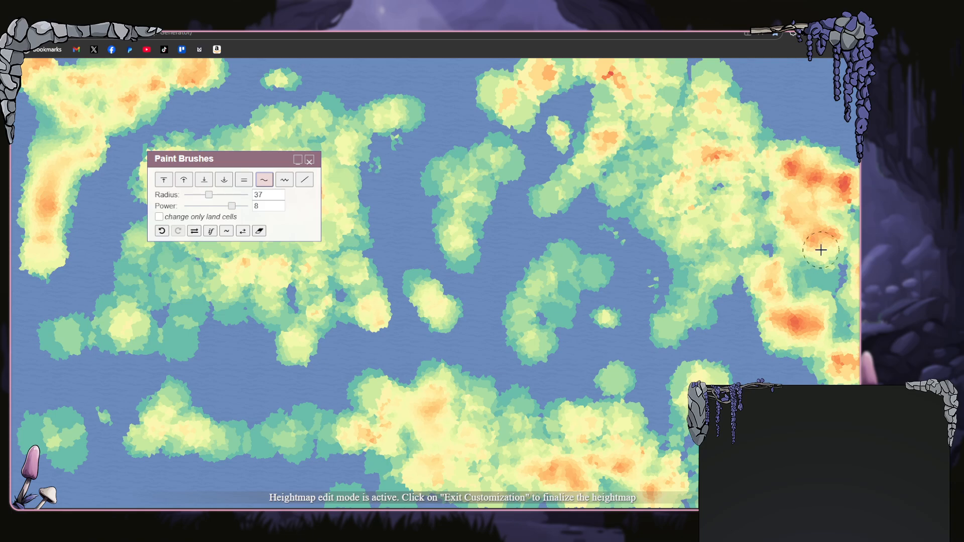
pyautogui.moveTo(774, 159)
pyautogui.mouseDown()
pyautogui.moveTo(689, 182)
pyautogui.moveTo(667, 175)
pyautogui.mouseUp()
pyautogui.moveTo(616, 93)
pyautogui.mouseDown()
pyautogui.moveTo(615, 157)
pyautogui.moveTo(592, 78)
pyautogui.moveTo(542, 103)
pyautogui.moveTo(545, 188)
pyautogui.mouseUp()
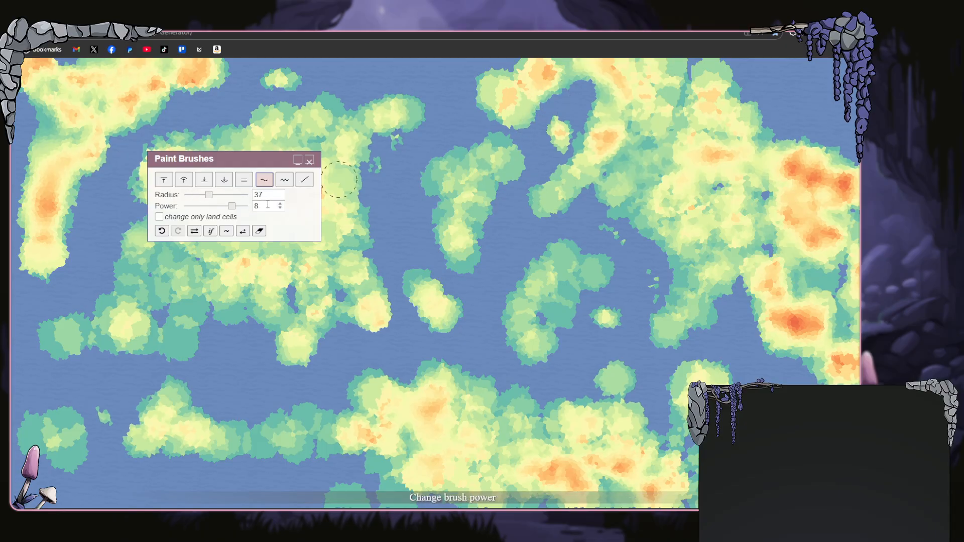
# - Raise two adjoining peaks in the western continent's southwest and soften them with the Smooth brush at radius 37
pyautogui.click(164, 179)
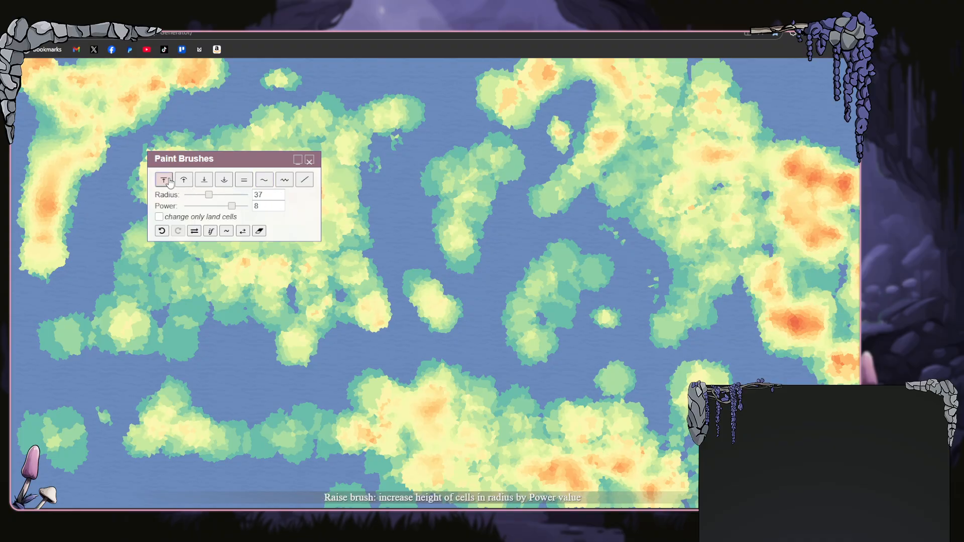
pyautogui.moveTo(194, 256); pyautogui.dragTo(164, 285)
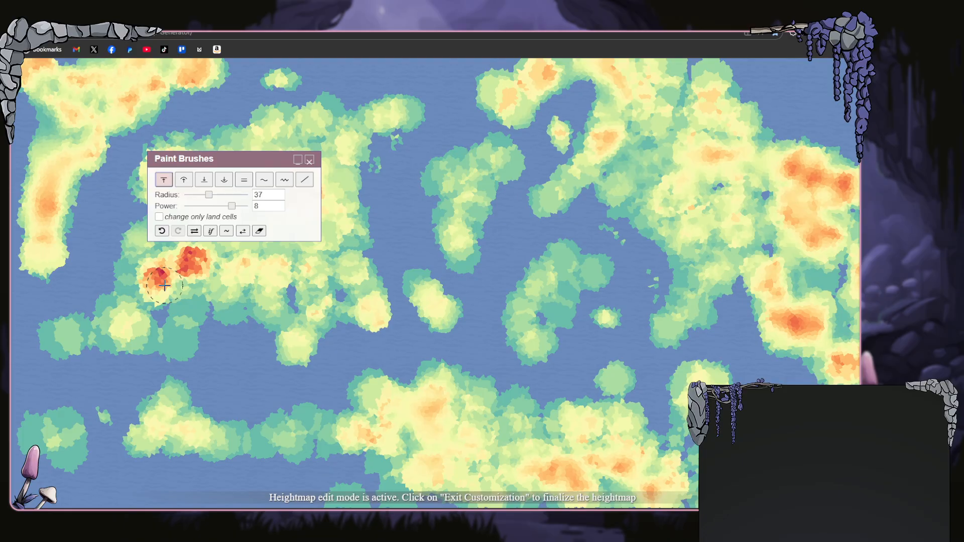
pyautogui.click(263, 181)
pyautogui.moveTo(269, 161); pyautogui.dragTo(474, 65)
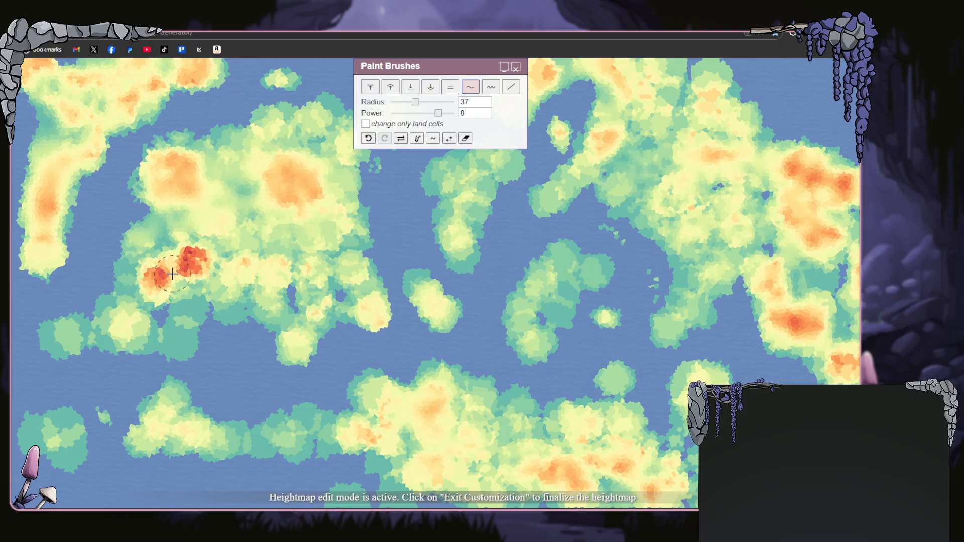
pyautogui.moveTo(172, 274)
pyautogui.mouseDown()
pyautogui.moveTo(198, 252)
pyautogui.moveTo(180, 286)
pyautogui.moveTo(164, 275)
pyautogui.moveTo(136, 290)
pyautogui.moveTo(215, 240)
pyautogui.moveTo(150, 295)
pyautogui.moveTo(251, 236)
pyautogui.mouseUp()
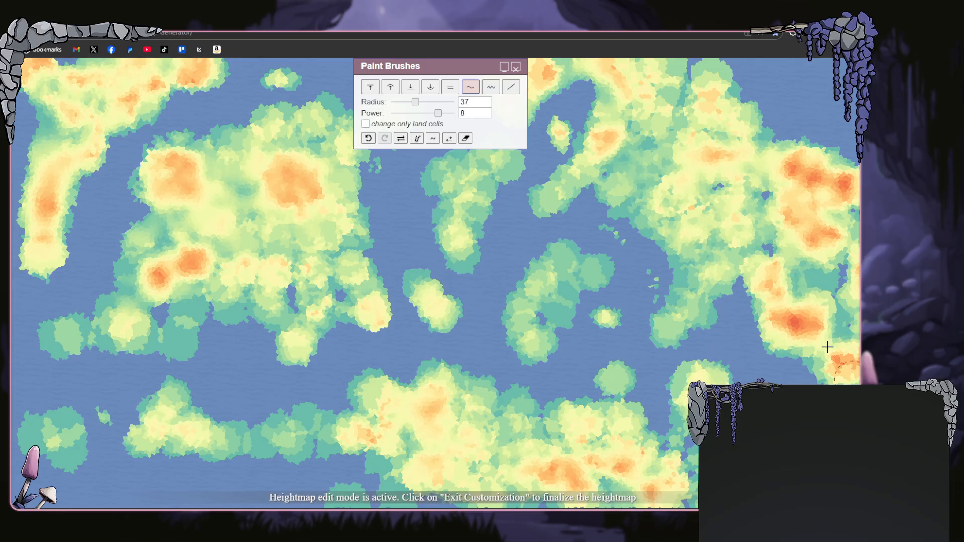
# - Elevate a mountain ridge running southeast along the eastern landmass at radius 18, reducing the brush power to 5
pyautogui.click(393, 89)
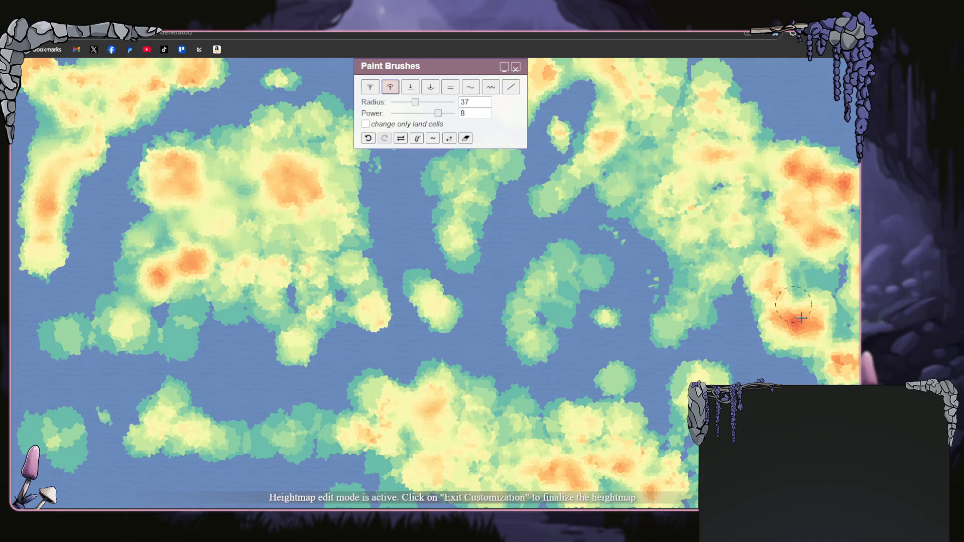
pyautogui.moveTo(416, 102); pyautogui.dragTo(404, 106)
pyautogui.moveTo(814, 324)
pyautogui.mouseDown()
pyautogui.moveTo(776, 279)
pyautogui.moveTo(803, 322)
pyautogui.moveTo(781, 305)
pyautogui.moveTo(839, 356)
pyautogui.moveTo(783, 297)
pyautogui.moveTo(834, 355)
pyautogui.mouseUp()
pyautogui.moveTo(438, 113); pyautogui.dragTo(420, 113)
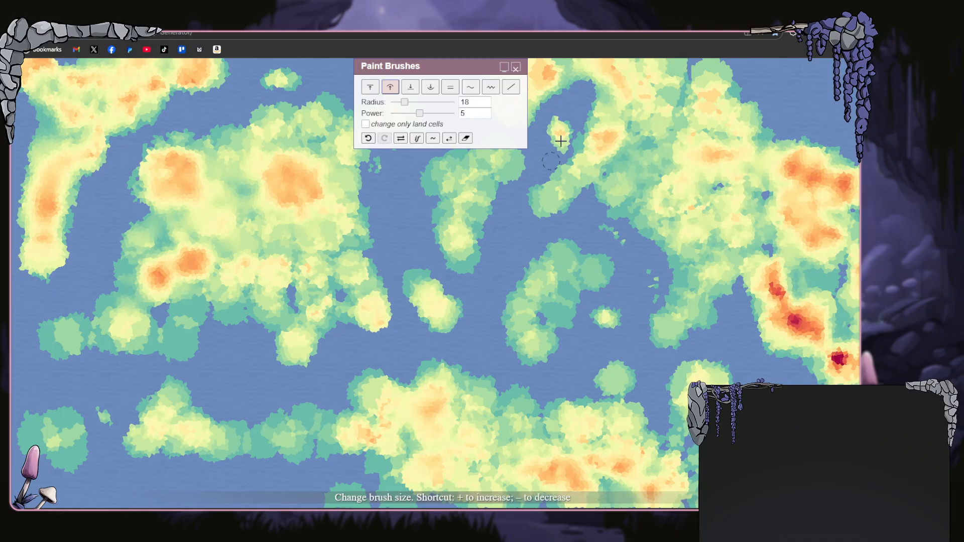
pyautogui.moveTo(793, 305)
pyautogui.mouseDown()
pyautogui.moveTo(837, 364)
pyautogui.moveTo(788, 305)
pyautogui.moveTo(784, 283)
pyautogui.moveTo(749, 256)
pyautogui.moveTo(836, 347)
pyautogui.mouseUp()
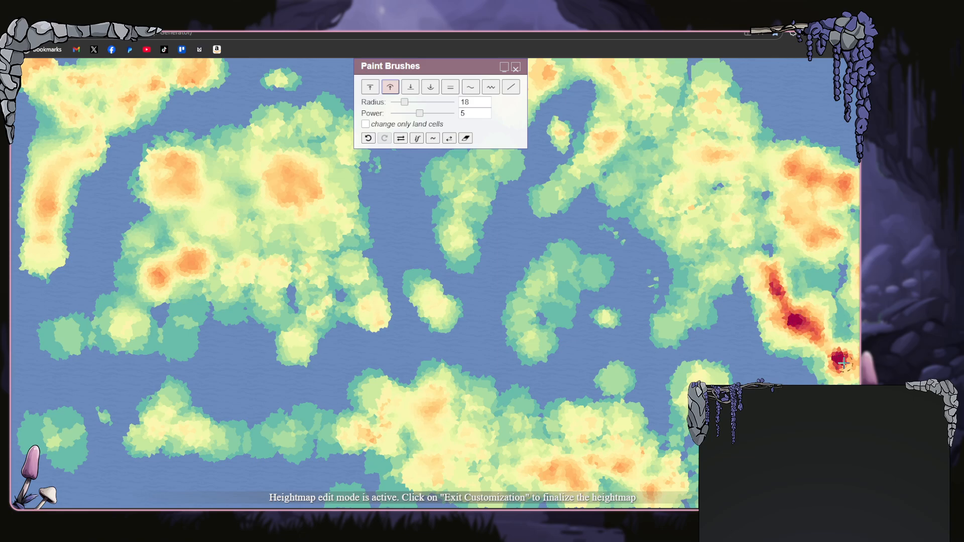
# - Soften the peaks of the southeastern mountain ridge with the Smooth brush at radius 18 and power 5
pyautogui.click(471, 89)
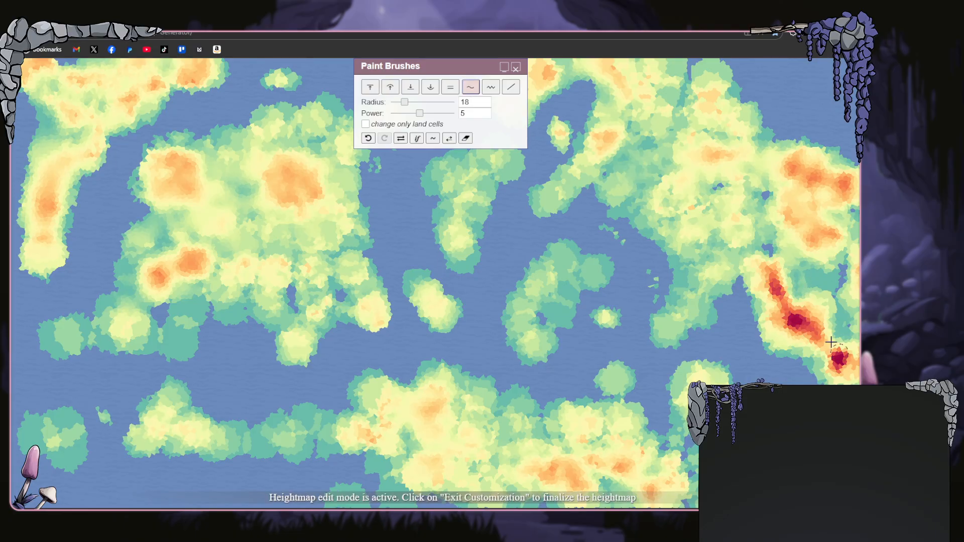
pyautogui.moveTo(837, 358); pyautogui.dragTo(831, 350)
pyautogui.moveTo(795, 320)
pyautogui.mouseDown()
pyautogui.moveTo(791, 329)
pyautogui.moveTo(795, 318)
pyautogui.moveTo(776, 300)
pyautogui.moveTo(764, 262)
pyautogui.moveTo(799, 328)
pyautogui.moveTo(841, 364)
pyautogui.moveTo(815, 354)
pyautogui.mouseUp()
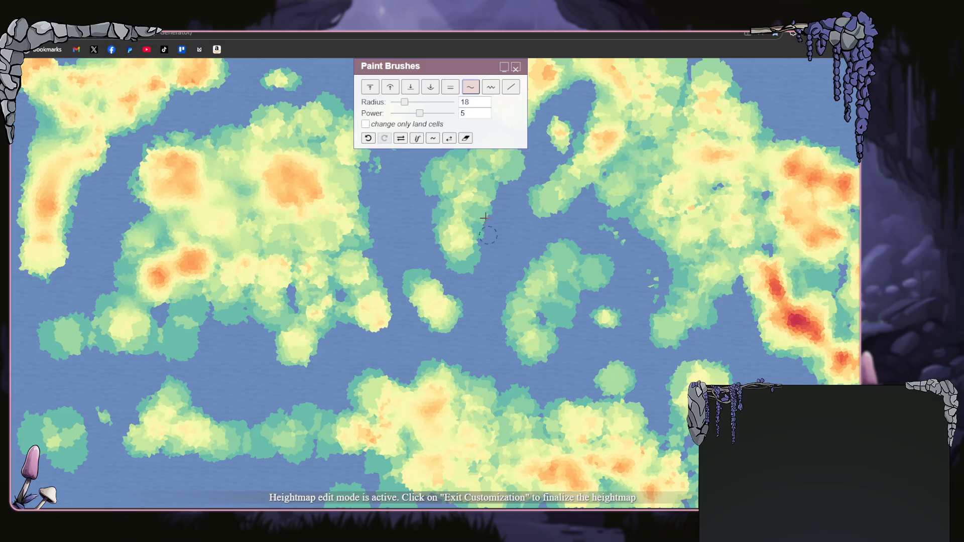
pyautogui.scroll(3, 597, 221)
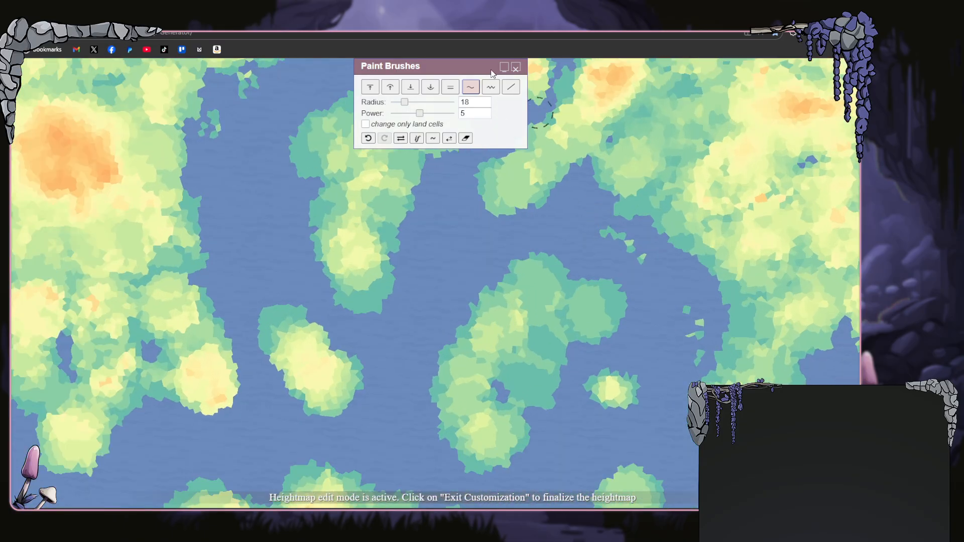
# - Raise the small islets between the central island and the northeastern continent with the Raise brush at radius 1
pyautogui.moveTo(467, 70)
pyautogui.mouseDown()
pyautogui.moveTo(303, 81)
pyautogui.moveTo(182, 108)
pyautogui.mouseUp()
pyautogui.scroll(3, 699, 280)
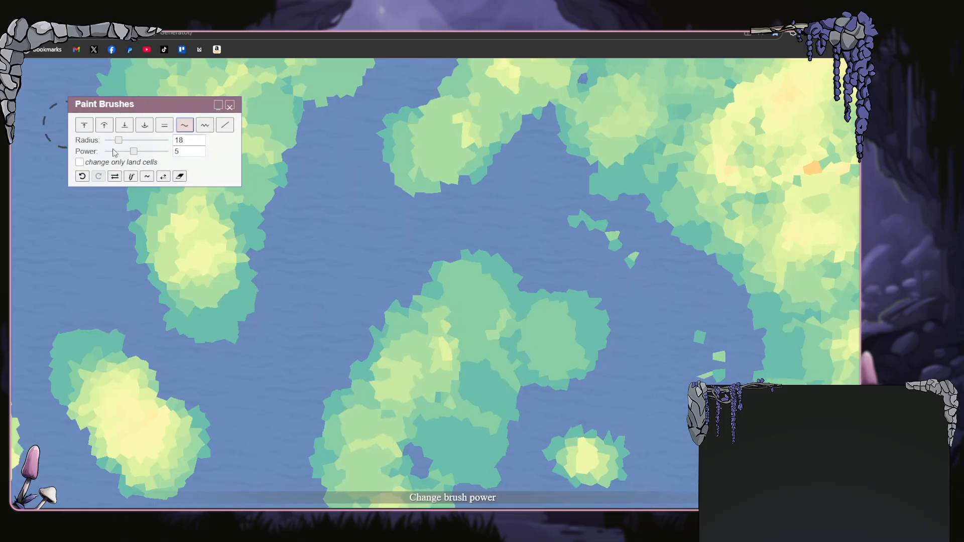
pyautogui.moveTo(118, 140); pyautogui.dragTo(107, 140)
pyautogui.click(84, 124)
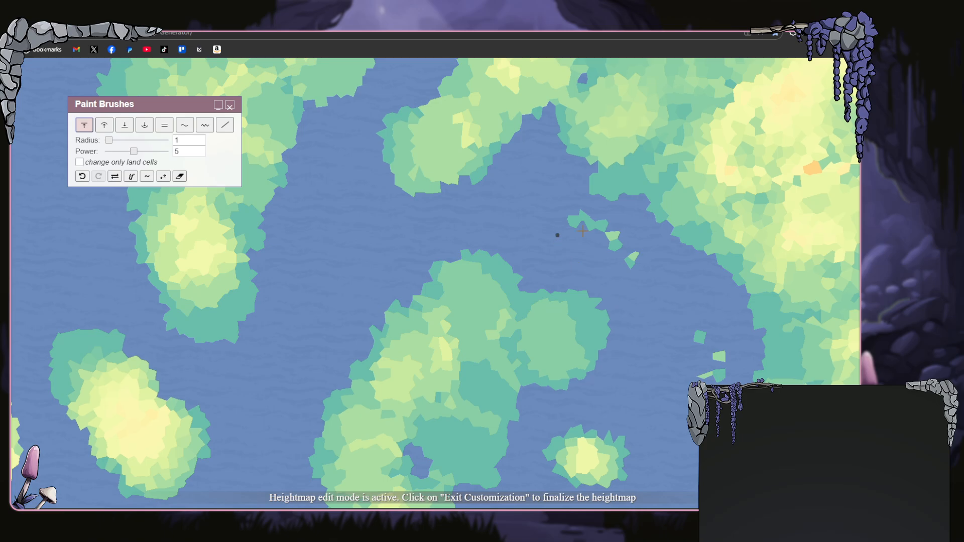
pyautogui.moveTo(598, 229)
pyautogui.mouseDown()
pyautogui.moveTo(605, 259)
pyautogui.moveTo(587, 239)
pyautogui.moveTo(551, 235)
pyautogui.moveTo(554, 223)
pyautogui.moveTo(564, 227)
pyautogui.moveTo(566, 207)
pyautogui.moveTo(570, 218)
pyautogui.moveTo(605, 215)
pyautogui.moveTo(638, 276)
pyautogui.moveTo(618, 245)
pyautogui.moveTo(638, 274)
pyautogui.moveTo(621, 244)
pyautogui.mouseUp()
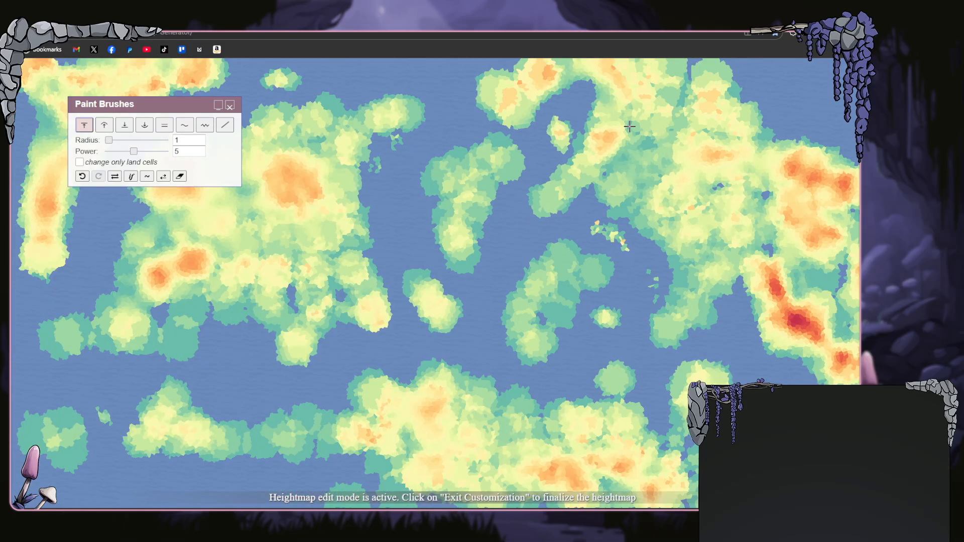
# - Carve low channels and lake basins into the northeastern, southern and western continents and the far-western ridge with the Lower brush at radius 8
pyautogui.click(125, 125)
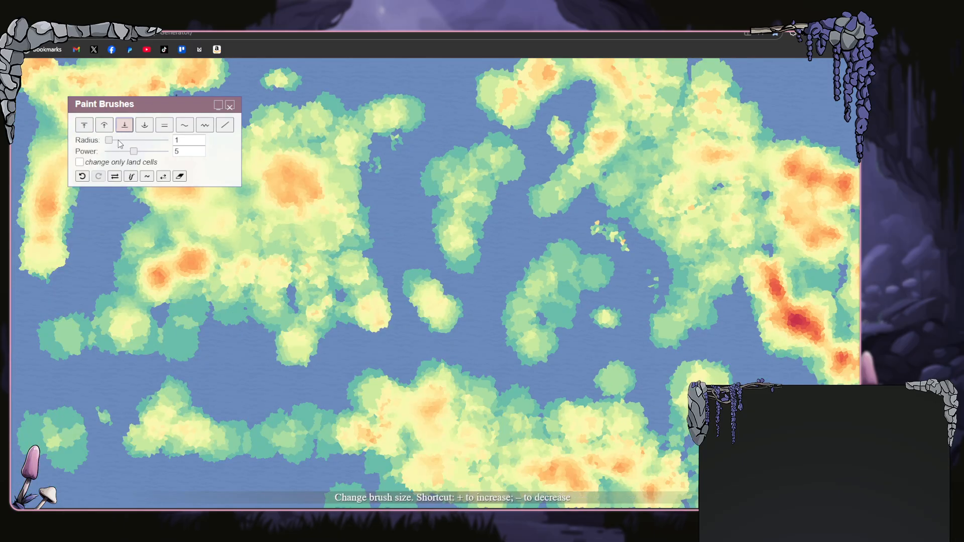
pyautogui.moveTo(110, 141); pyautogui.dragTo(113, 141)
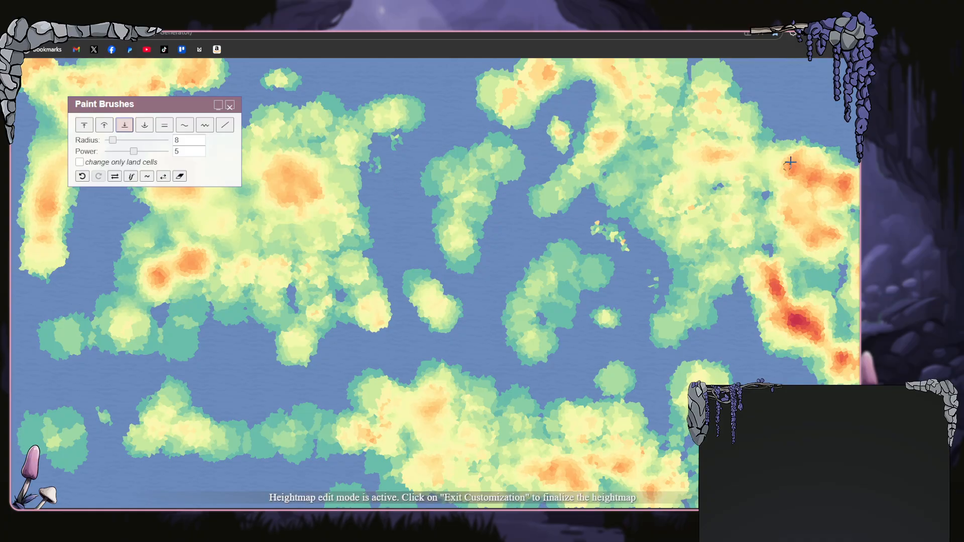
pyautogui.moveTo(686, 113)
pyautogui.mouseDown()
pyautogui.moveTo(679, 107)
pyautogui.moveTo(669, 125)
pyautogui.moveTo(687, 98)
pyautogui.mouseUp()
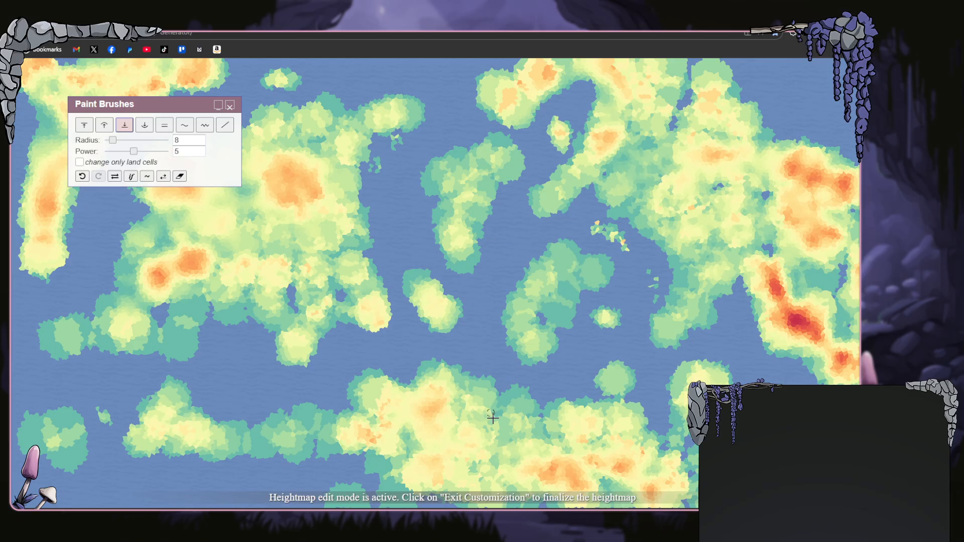
pyautogui.moveTo(488, 408); pyautogui.dragTo(505, 451)
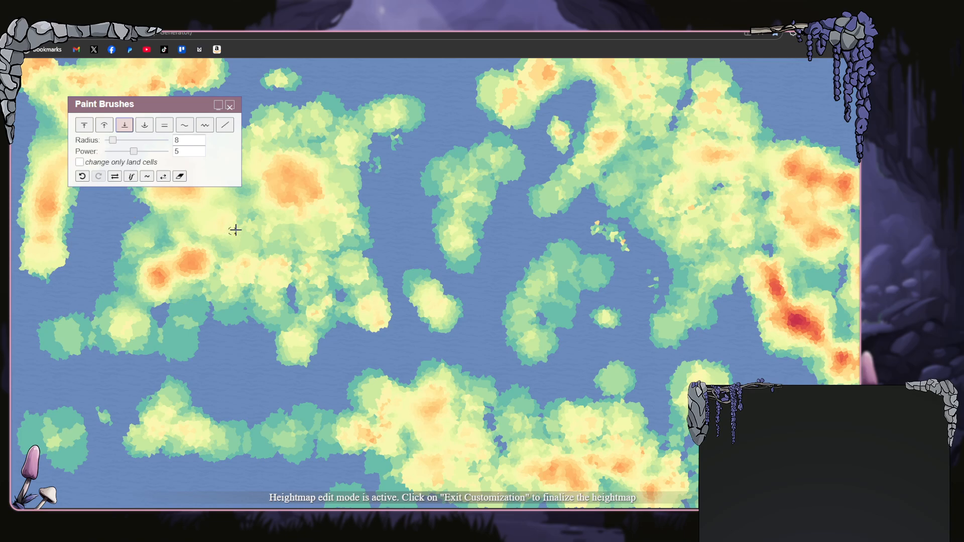
pyautogui.moveTo(242, 193); pyautogui.dragTo(252, 258)
pyautogui.moveTo(176, 110); pyautogui.dragTo(508, 120)
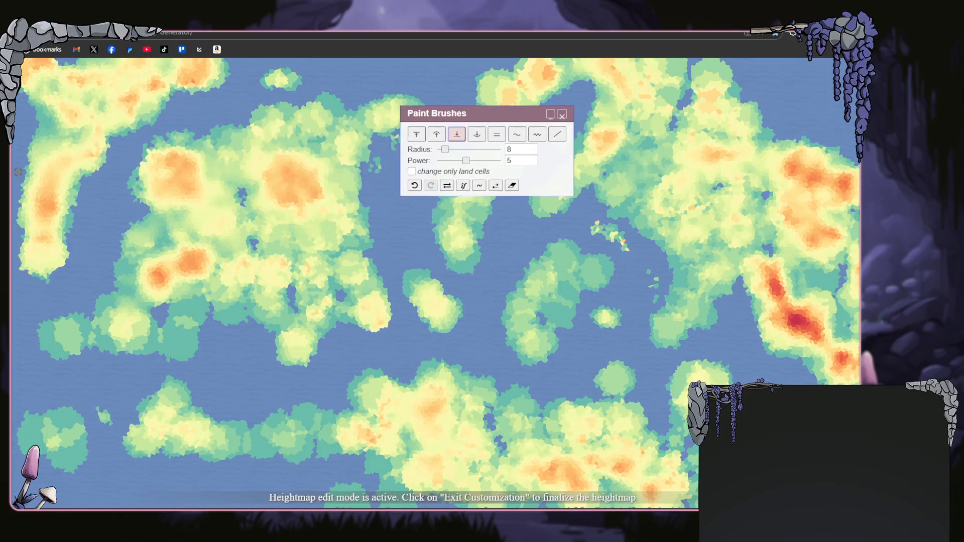
pyautogui.moveTo(47, 206)
pyautogui.mouseDown()
pyautogui.moveTo(55, 186)
pyautogui.moveTo(44, 226)
pyautogui.moveTo(57, 171)
pyautogui.moveTo(82, 139)
pyautogui.moveTo(64, 150)
pyautogui.moveTo(62, 127)
pyautogui.mouseUp()
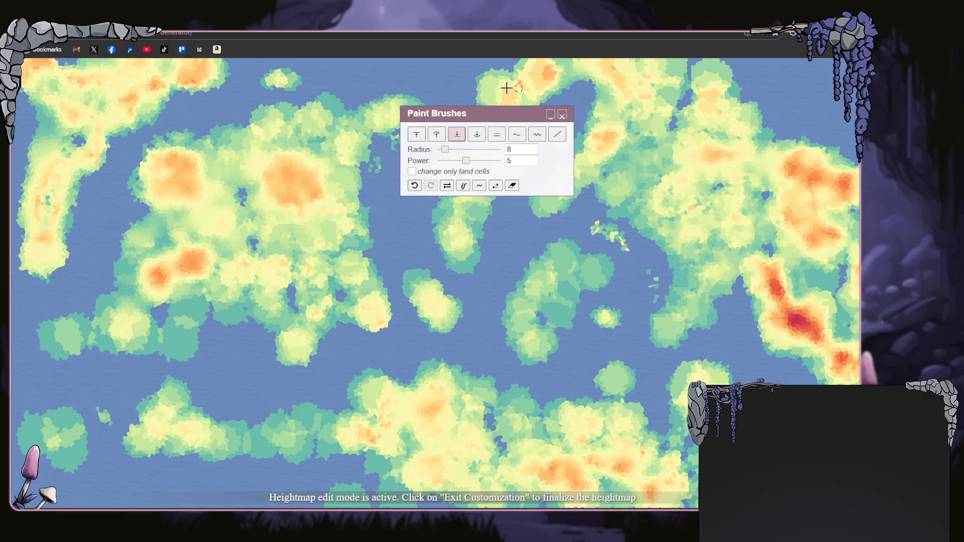
# - Build a small peninsula off the southwestern landmass's south coast with the Elevate brush at radius 8
pyautogui.click(437, 136)
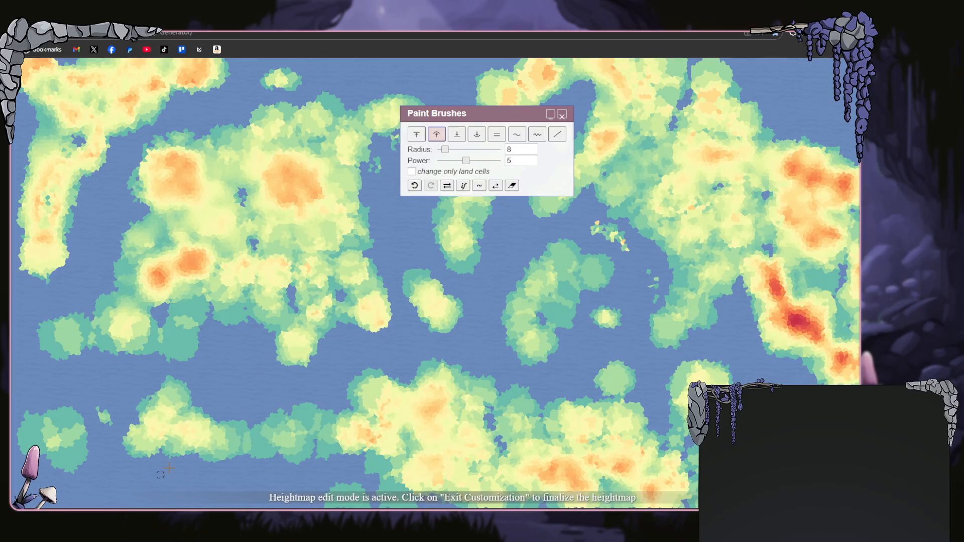
pyautogui.moveTo(170, 457)
pyautogui.mouseDown()
pyautogui.moveTo(154, 479)
pyautogui.moveTo(150, 455)
pyautogui.moveTo(154, 483)
pyautogui.moveTo(145, 454)
pyautogui.moveTo(151, 471)
pyautogui.moveTo(145, 458)
pyautogui.moveTo(120, 461)
pyautogui.moveTo(156, 477)
pyautogui.moveTo(164, 458)
pyautogui.moveTo(155, 482)
pyautogui.moveTo(173, 475)
pyautogui.moveTo(180, 483)
pyautogui.moveTo(160, 462)
pyautogui.moveTo(141, 482)
pyautogui.mouseUp()
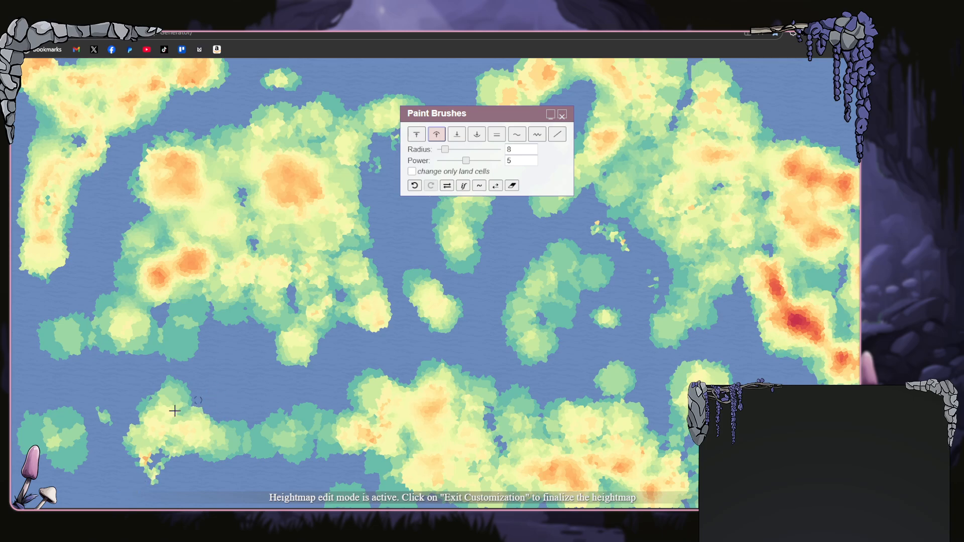
pyautogui.moveTo(193, 393)
pyautogui.mouseDown()
pyautogui.moveTo(164, 428)
pyautogui.moveTo(209, 395)
pyautogui.mouseUp()
# - Paint a chain of islets north of the southwestern landmass with the Raise brush at radius 8
pyautogui.click(424, 135)
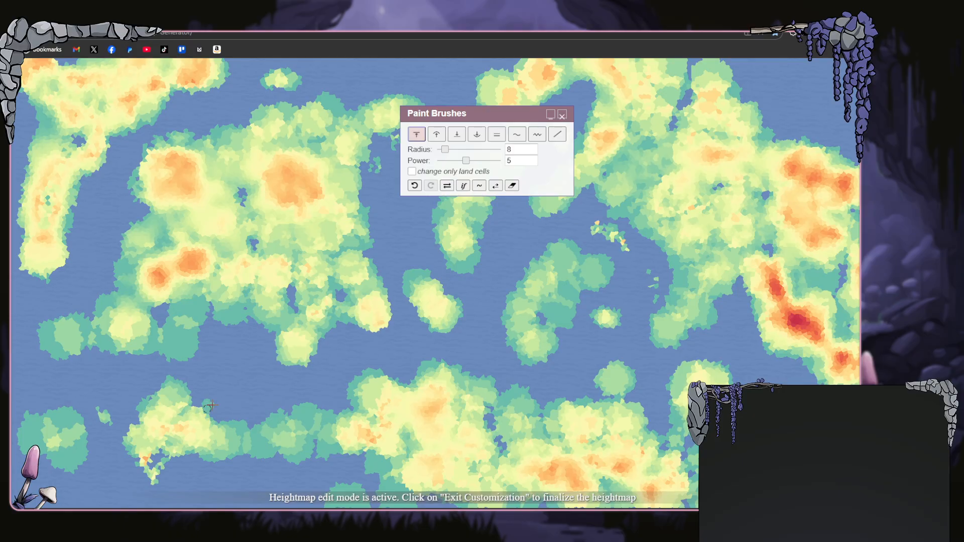
pyautogui.moveTo(225, 402)
pyautogui.mouseDown()
pyautogui.moveTo(212, 404)
pyautogui.moveTo(223, 394)
pyautogui.moveTo(230, 350)
pyautogui.moveTo(247, 361)
pyautogui.mouseUp()
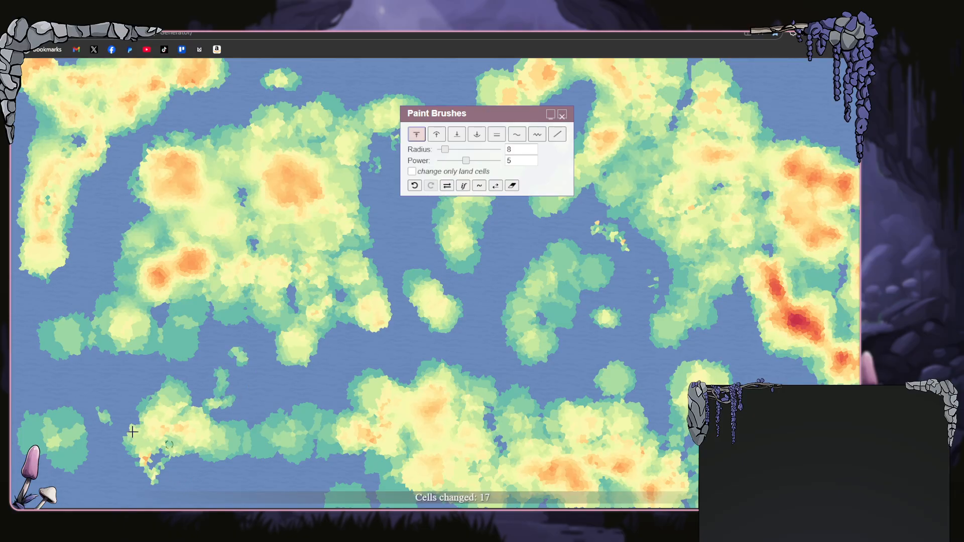
pyautogui.moveTo(126, 387)
pyautogui.mouseDown()
pyautogui.moveTo(135, 377)
pyautogui.moveTo(86, 365)
pyautogui.mouseUp()
# - Scatter tiny islets off the western continent's west coast and around the small central islands with the Raise brush at radius 2
pyautogui.moveTo(445, 150); pyautogui.dragTo(439, 152)
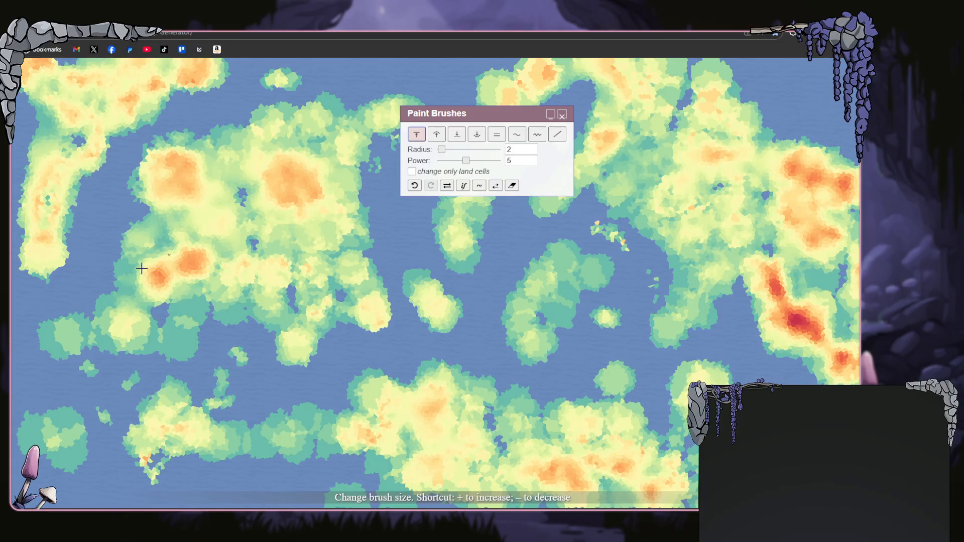
pyautogui.moveTo(77, 284); pyautogui.dragTo(87, 271)
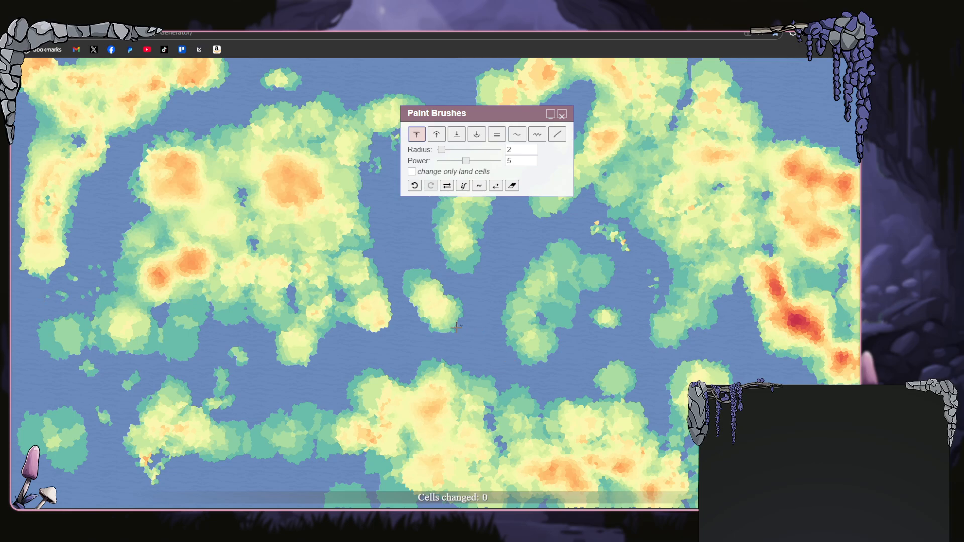
pyautogui.moveTo(466, 314); pyautogui.dragTo(453, 301)
pyautogui.click(452, 300)
pyautogui.click(416, 261)
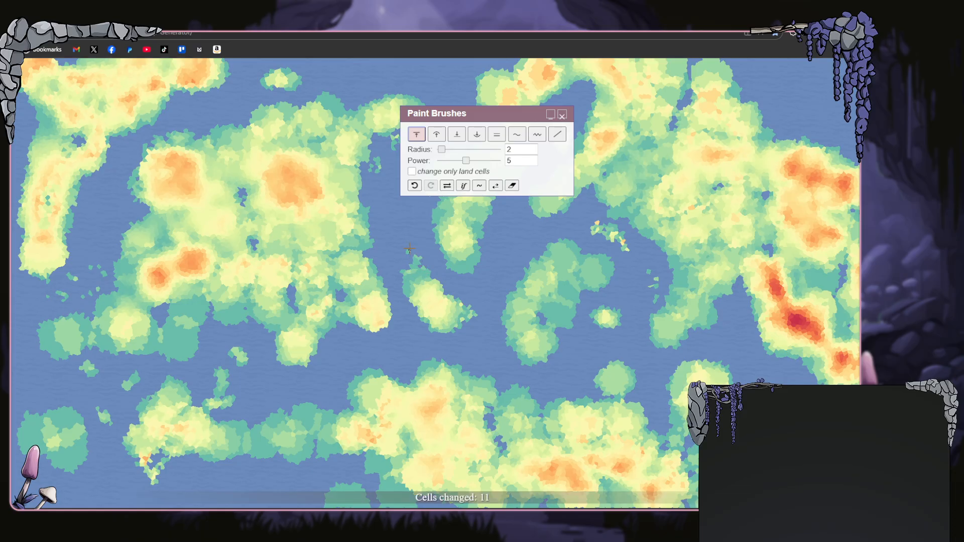
pyautogui.click(438, 230)
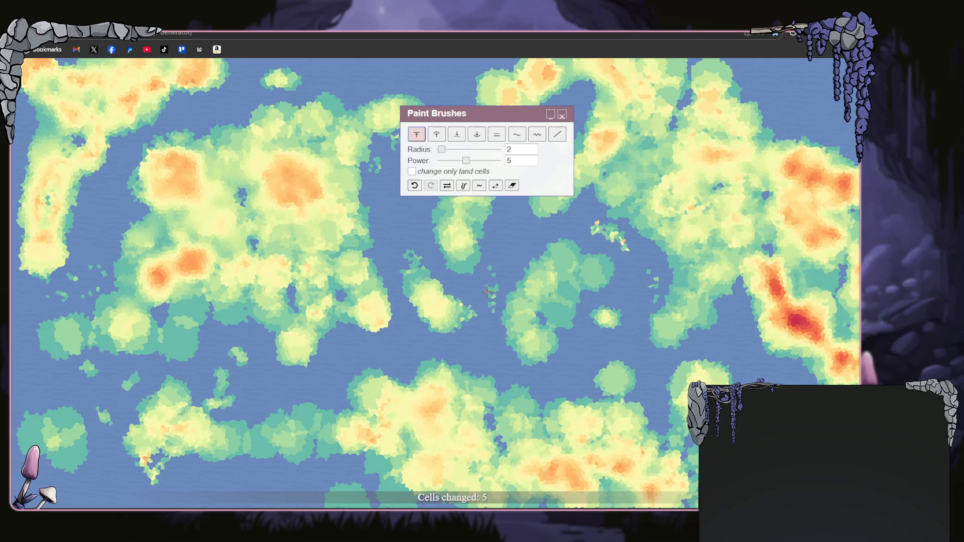
pyautogui.click(491, 307)
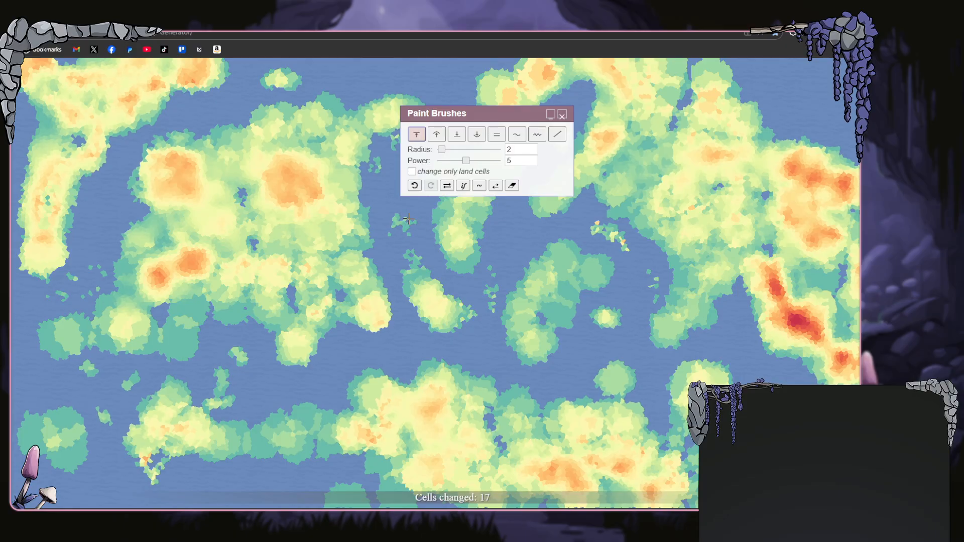
# - Add a row of tiny islets along the far northern sea with the Raise brush at radius 2
pyautogui.moveTo(483, 114)
pyautogui.mouseDown()
pyautogui.moveTo(715, 160)
pyautogui.moveTo(717, 149)
pyautogui.mouseUp()
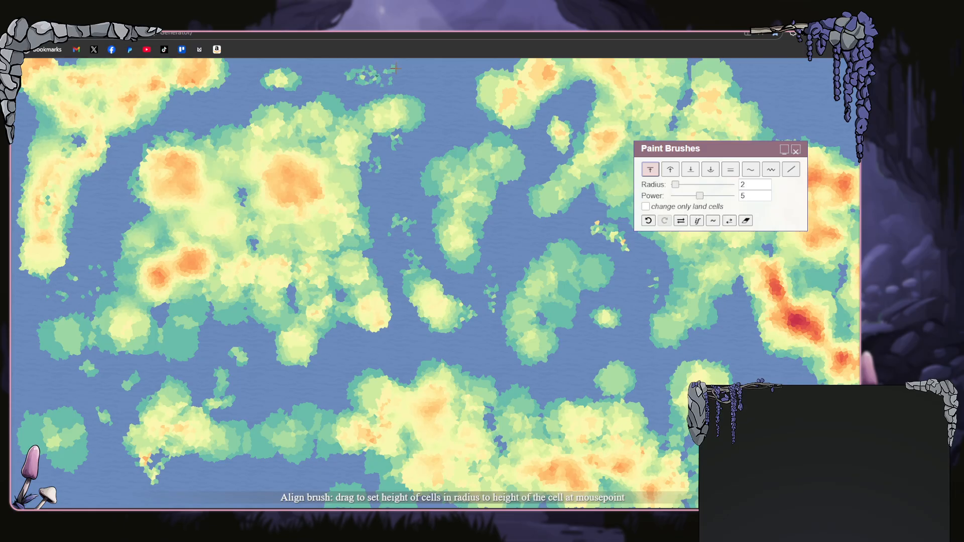
pyautogui.moveTo(393, 68); pyautogui.dragTo(455, 66)
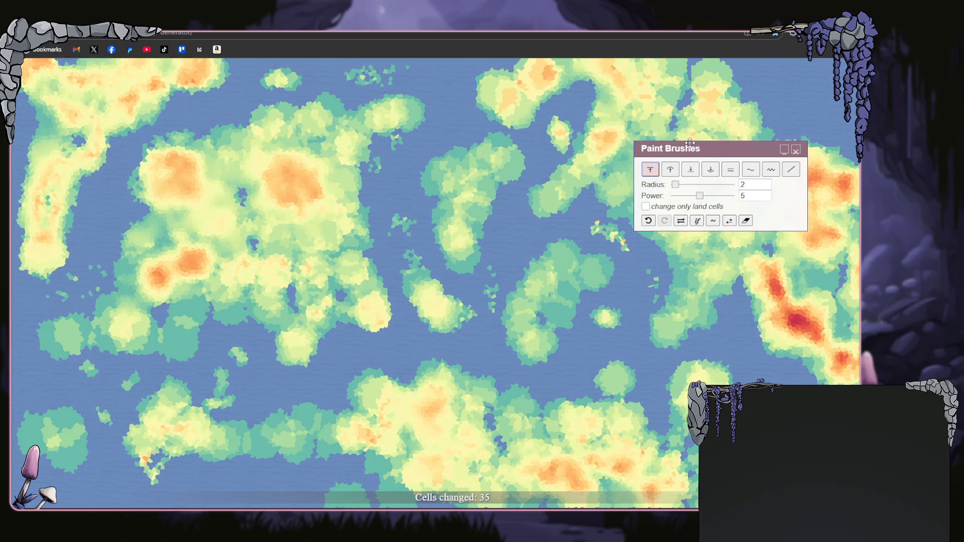
pyautogui.moveTo(367, 78); pyautogui.dragTo(409, 74)
# - Smooth the southern and western landmasses with the Smooth brush at radius 100
pyautogui.click(751, 170)
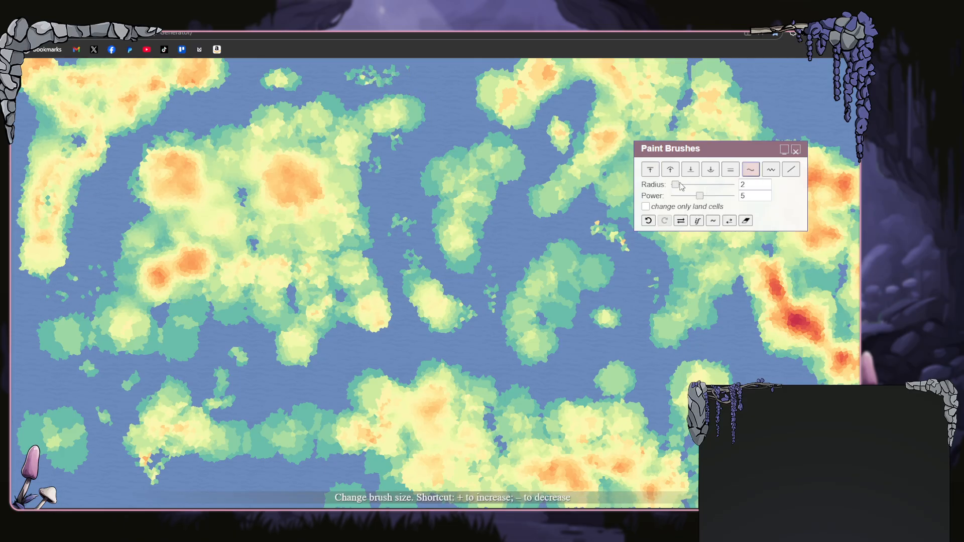
pyautogui.moveTo(676, 185); pyautogui.dragTo(731, 186)
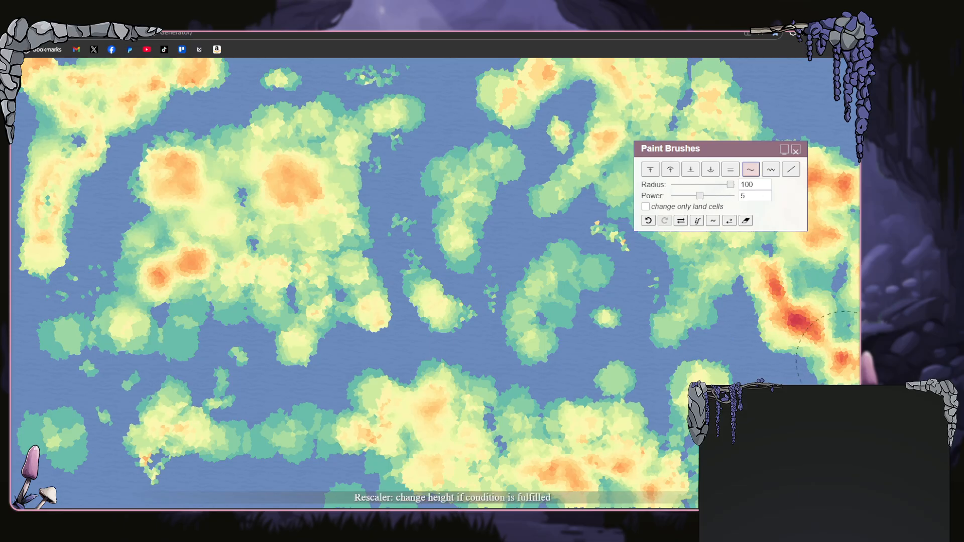
pyautogui.moveTo(503, 436)
pyautogui.mouseDown()
pyautogui.moveTo(288, 424)
pyautogui.moveTo(179, 437)
pyautogui.moveTo(145, 428)
pyautogui.moveTo(189, 325)
pyautogui.moveTo(81, 275)
pyautogui.moveTo(37, 384)
pyautogui.moveTo(138, 352)
pyautogui.moveTo(279, 120)
pyautogui.mouseUp()
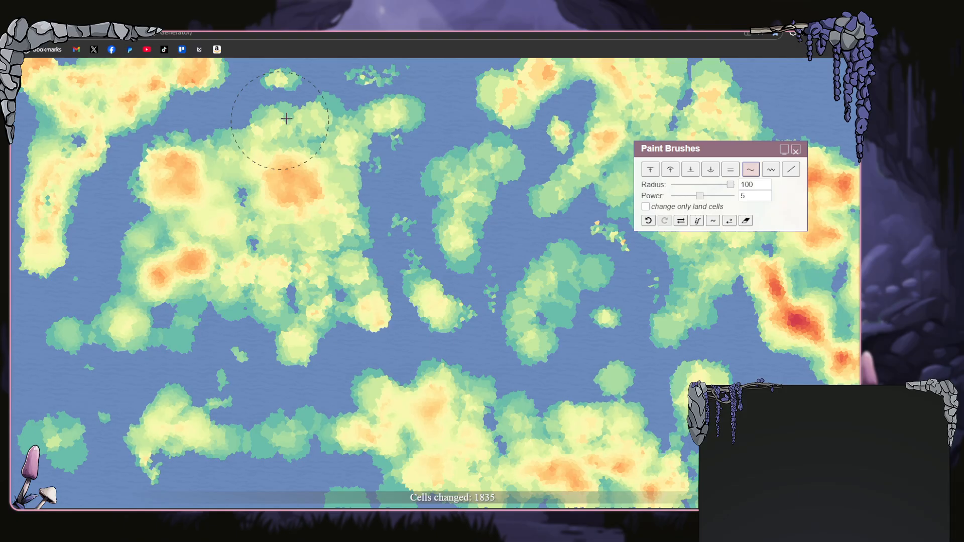
# - Roughen the coastlines and terrain across the continents with the Disrupt brush at radius 100 and power 5
pyautogui.click(771, 169)
pyautogui.moveTo(122, 344)
pyautogui.mouseDown()
pyautogui.moveTo(99, 344)
pyautogui.moveTo(81, 445)
pyautogui.moveTo(83, 434)
pyautogui.moveTo(164, 414)
pyautogui.moveTo(221, 323)
pyautogui.moveTo(140, 242)
pyautogui.moveTo(91, 219)
pyautogui.moveTo(75, 148)
pyautogui.moveTo(142, 91)
pyautogui.moveTo(132, 111)
pyautogui.mouseUp()
pyautogui.moveTo(310, 108); pyautogui.dragTo(249, 271)
pyautogui.moveTo(269, 229)
pyautogui.mouseDown()
pyautogui.moveTo(374, 260)
pyautogui.moveTo(406, 316)
pyautogui.moveTo(463, 206)
pyautogui.moveTo(493, 186)
pyautogui.mouseUp()
pyautogui.click(390, 430)
pyautogui.moveTo(383, 426)
pyautogui.mouseDown()
pyautogui.moveTo(436, 415)
pyautogui.moveTo(399, 404)
pyautogui.moveTo(278, 429)
pyautogui.moveTo(623, 445)
pyautogui.moveTo(522, 461)
pyautogui.moveTo(616, 416)
pyautogui.moveTo(781, 304)
pyautogui.mouseUp()
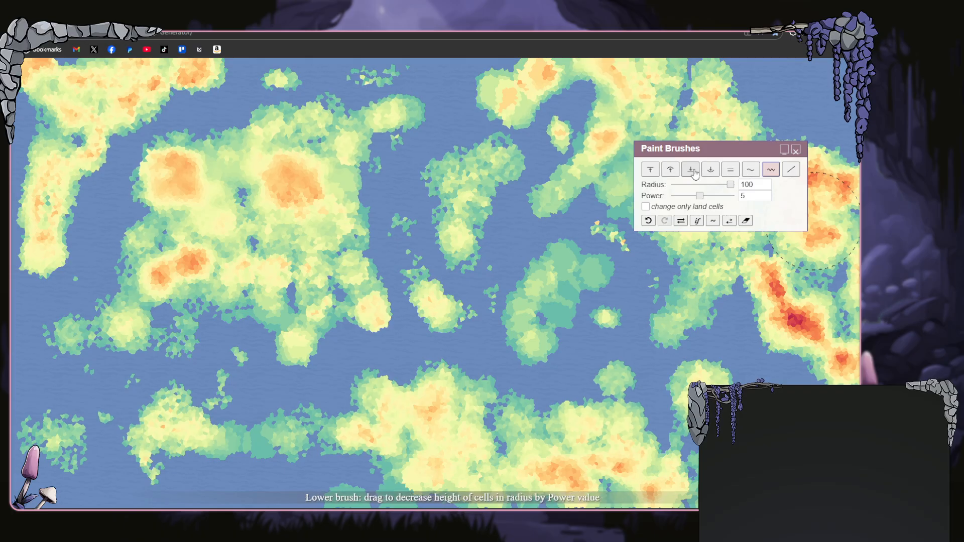
# - Close the paint brushes and exit customization to finalize the heightmap
pyautogui.click(795, 150)
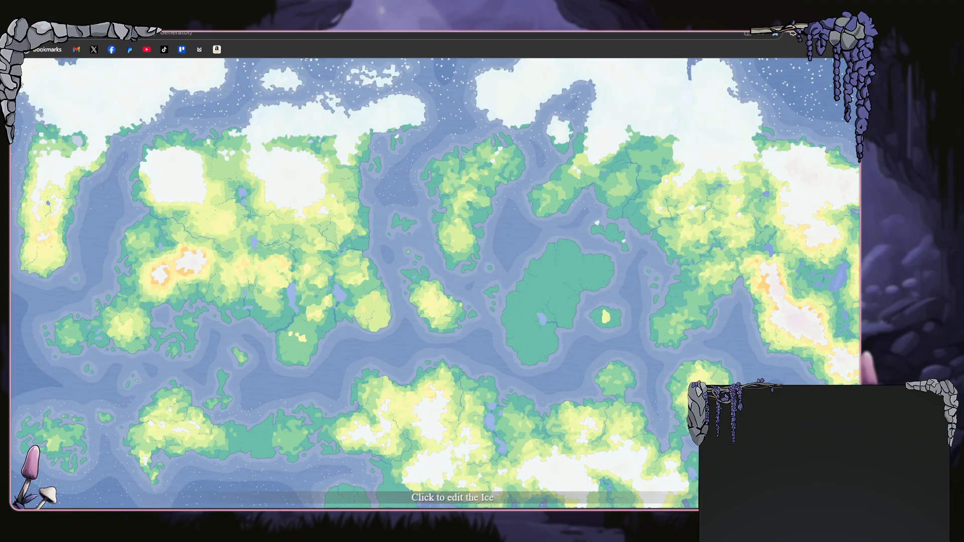
# - Open the glacier on the southern continent for editing and bring up the ice style settings
pyautogui.moveTo(16, 72)
pyautogui.click(431, 438)
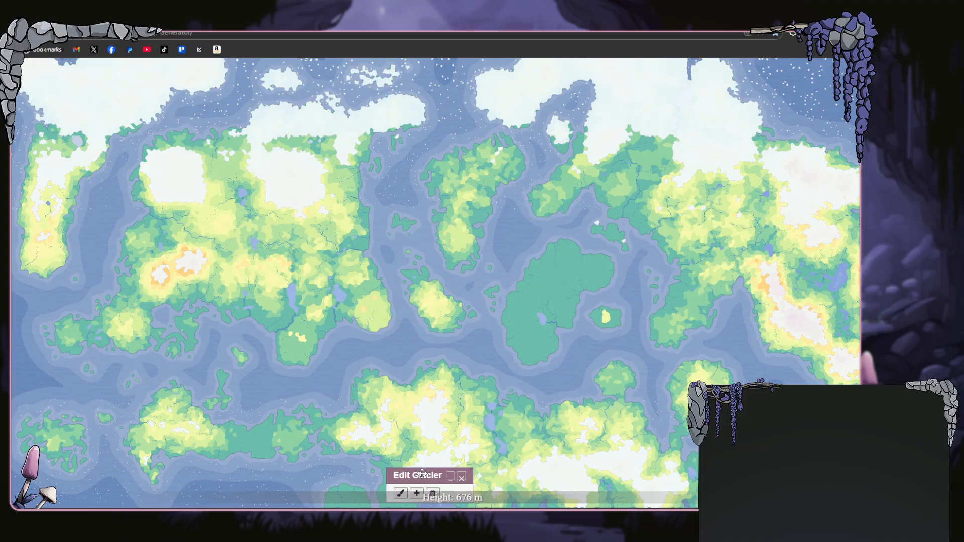
pyautogui.click(401, 493)
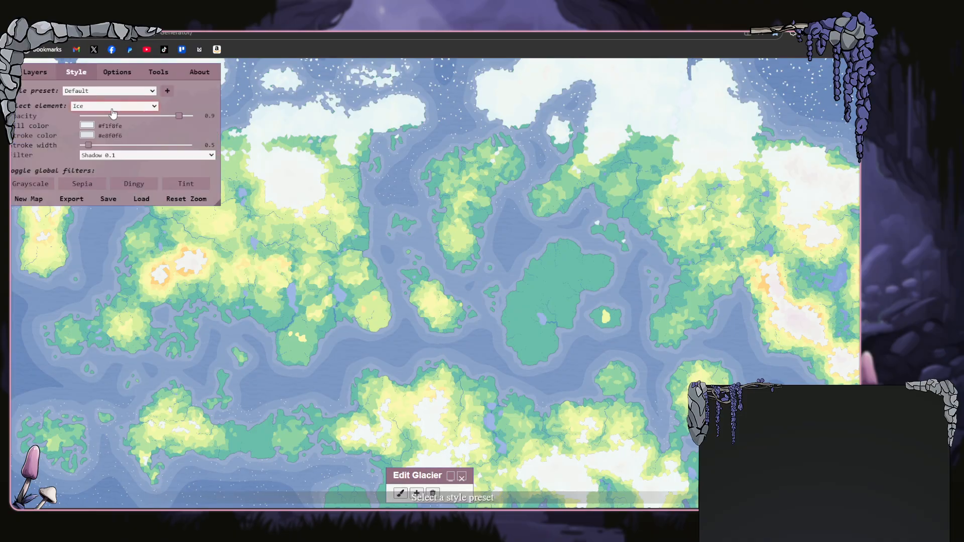
# - Reopen the heightmap for editing in Erase mode and hide the options menu
pyautogui.click(157, 73)
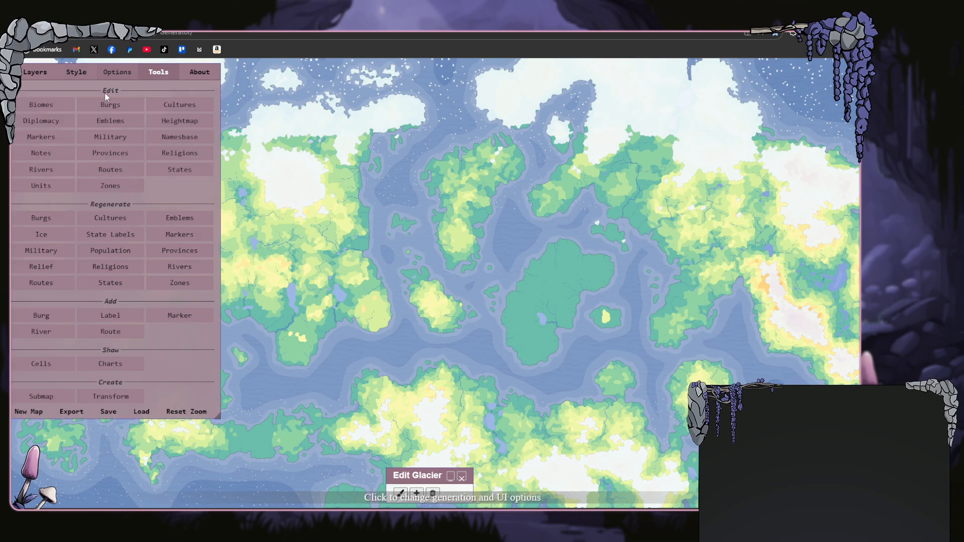
pyautogui.click(173, 122)
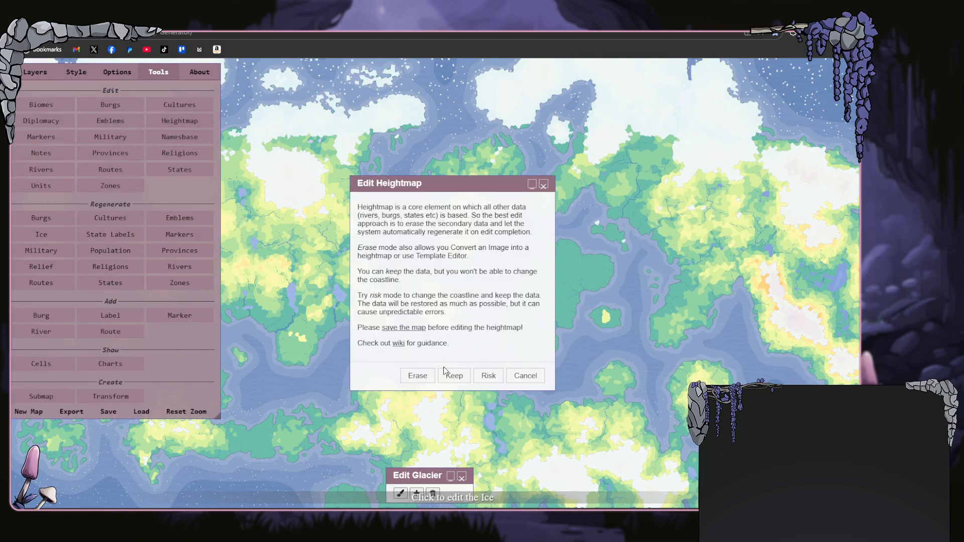
pyautogui.click(422, 380)
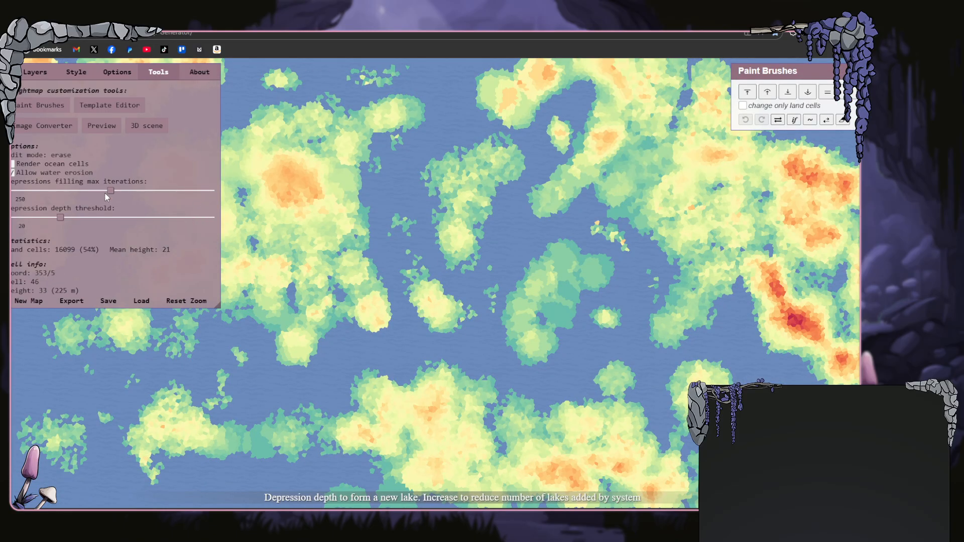
pyautogui.click(15, 71)
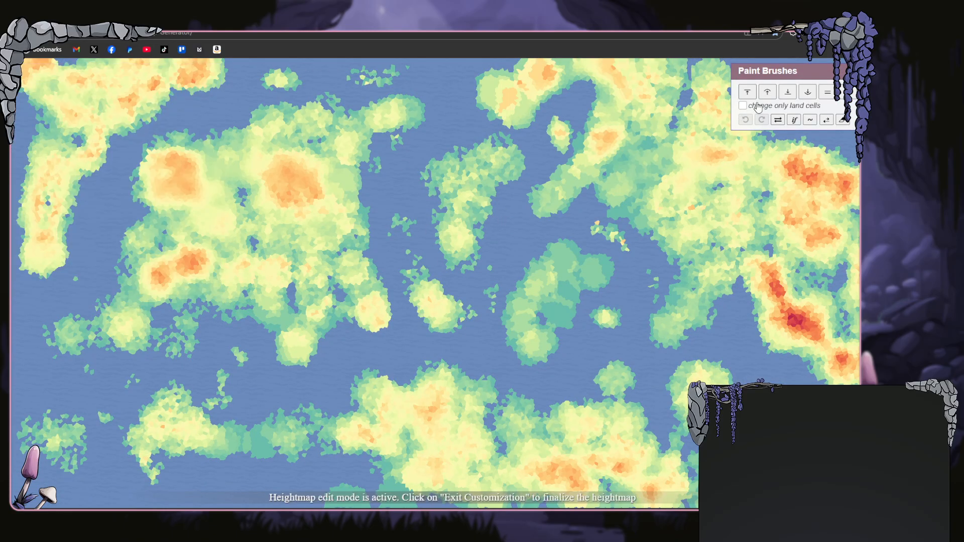
# - Soften the highest peak of the southeastern mountain ridge with the Smooth brush at radius 25 and power 5
pyautogui.click(847, 92)
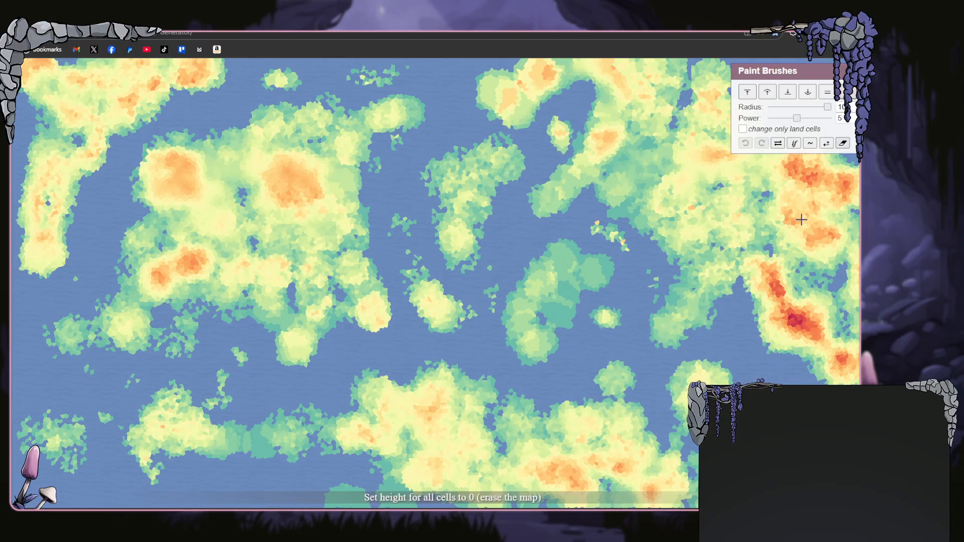
pyautogui.moveTo(827, 107); pyautogui.dragTo(795, 109)
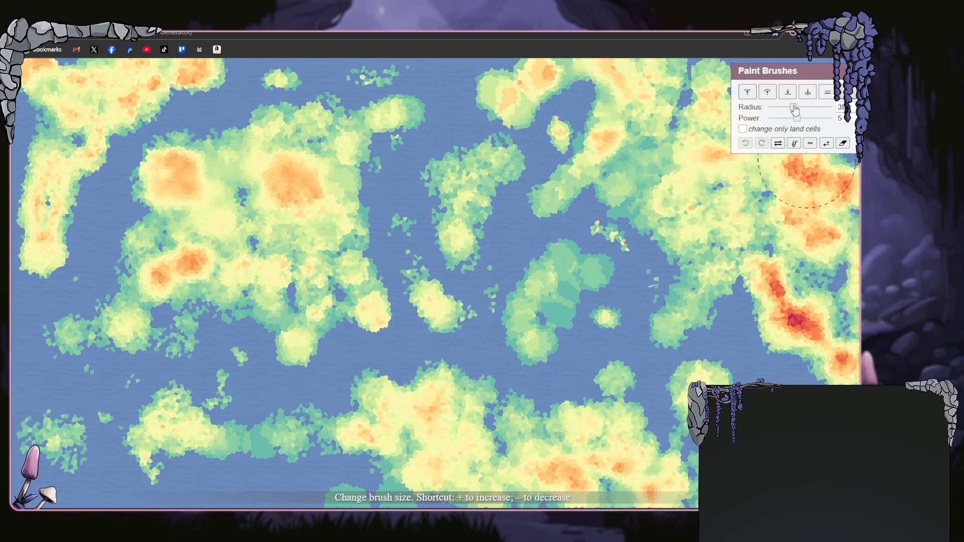
pyautogui.moveTo(793, 107); pyautogui.dragTo(786, 107)
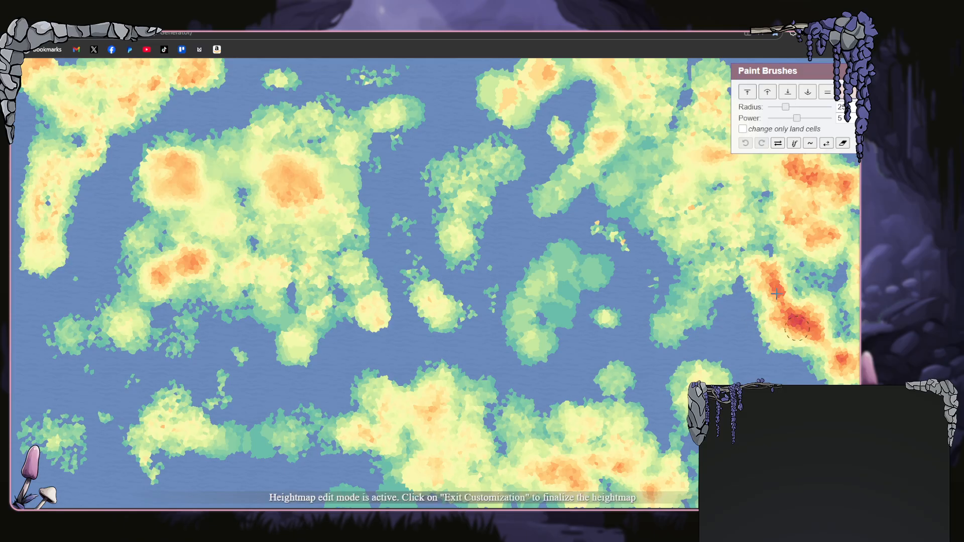
pyautogui.click(803, 329)
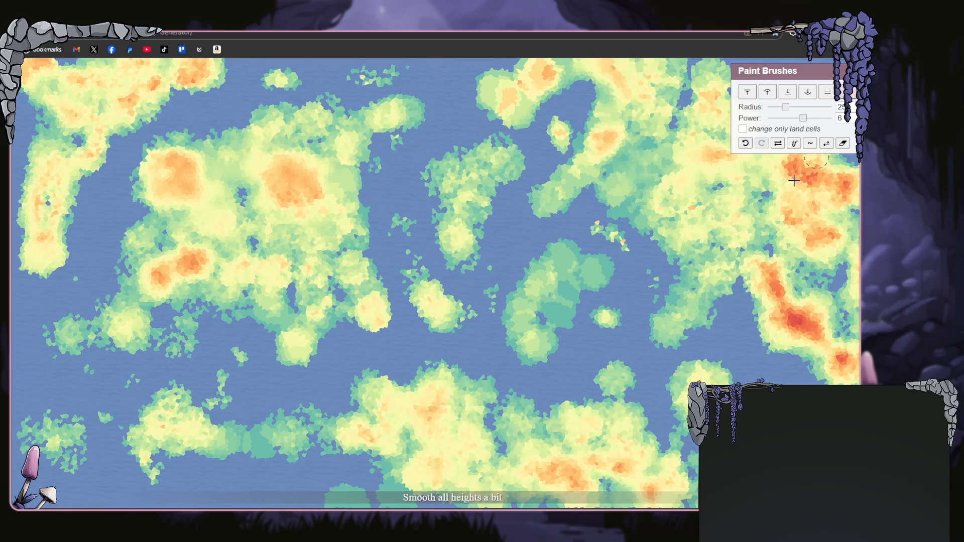
# - Lower the southeastern, northeastern and northwestern peaks and carve a lake into the southern continent with the Depress brush at radius 25 and power 6
pyautogui.moveTo(773, 275); pyautogui.dragTo(795, 310)
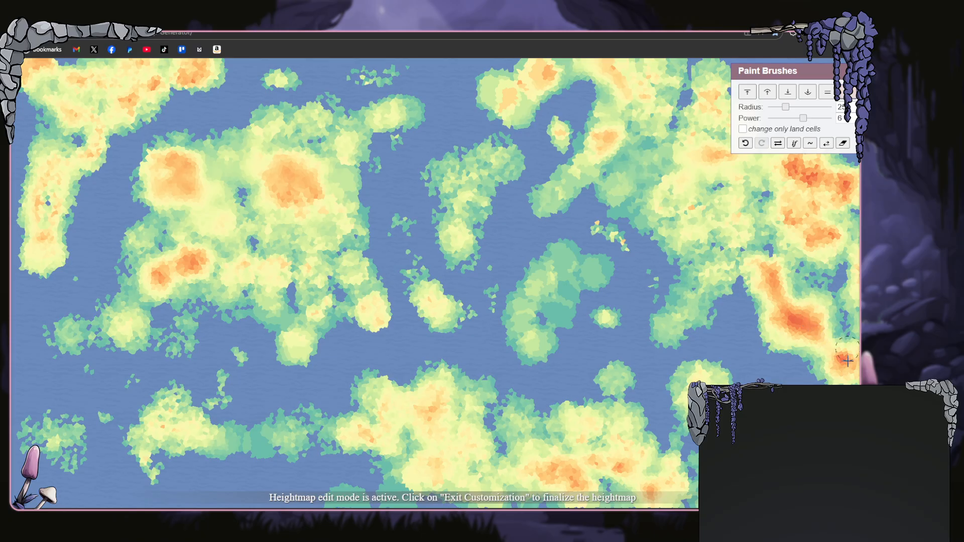
pyautogui.click(808, 93)
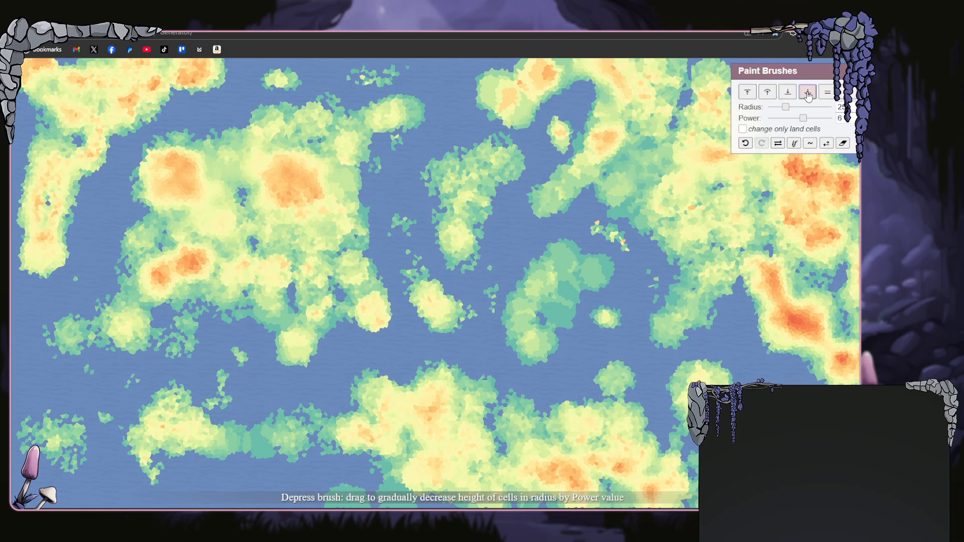
pyautogui.moveTo(780, 307); pyautogui.dragTo(848, 366)
pyautogui.moveTo(799, 161)
pyautogui.mouseDown()
pyautogui.moveTo(808, 178)
pyautogui.moveTo(836, 187)
pyautogui.moveTo(796, 168)
pyautogui.mouseUp()
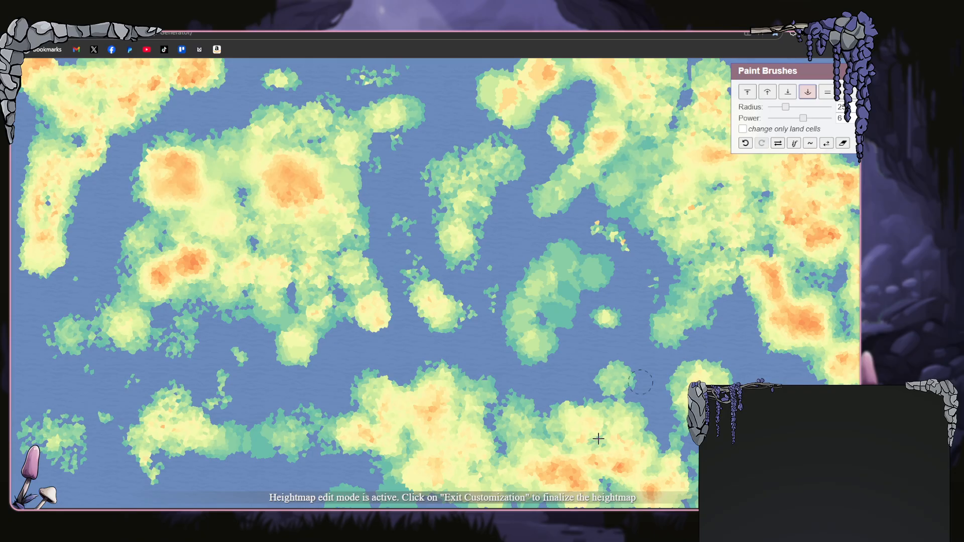
pyautogui.moveTo(435, 405)
pyautogui.mouseDown()
pyautogui.moveTo(414, 404)
pyautogui.moveTo(446, 422)
pyautogui.moveTo(433, 401)
pyautogui.moveTo(442, 458)
pyautogui.mouseUp()
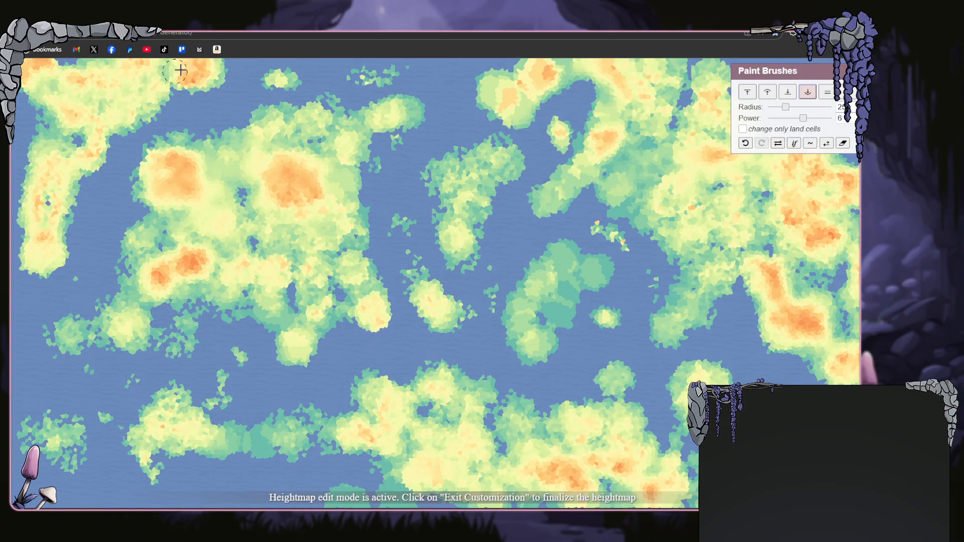
pyautogui.moveTo(199, 64)
pyautogui.mouseDown()
pyautogui.moveTo(83, 95)
pyautogui.moveTo(59, 78)
pyautogui.mouseUp()
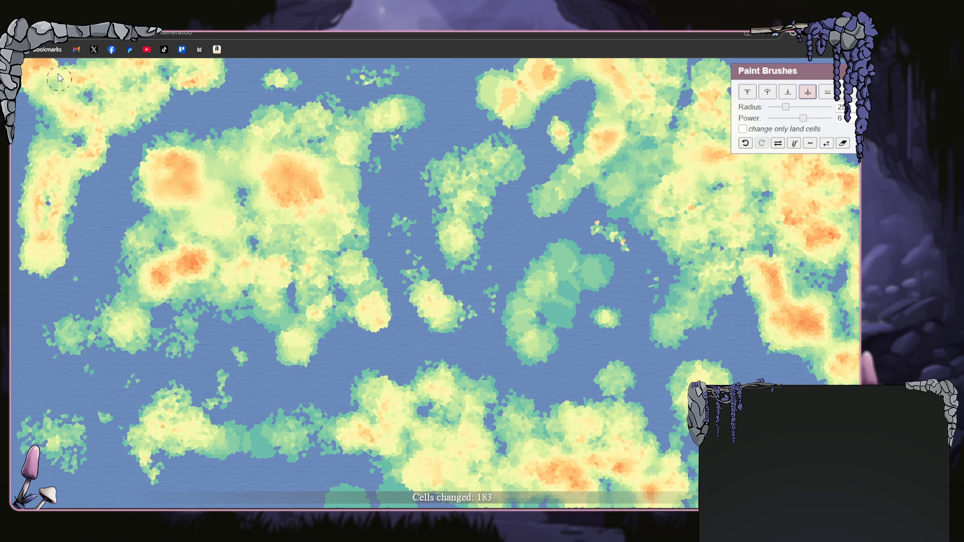
# - Build up a mountain ridge just west of the southern continent's lake with the Raise brush
pyautogui.click(748, 92)
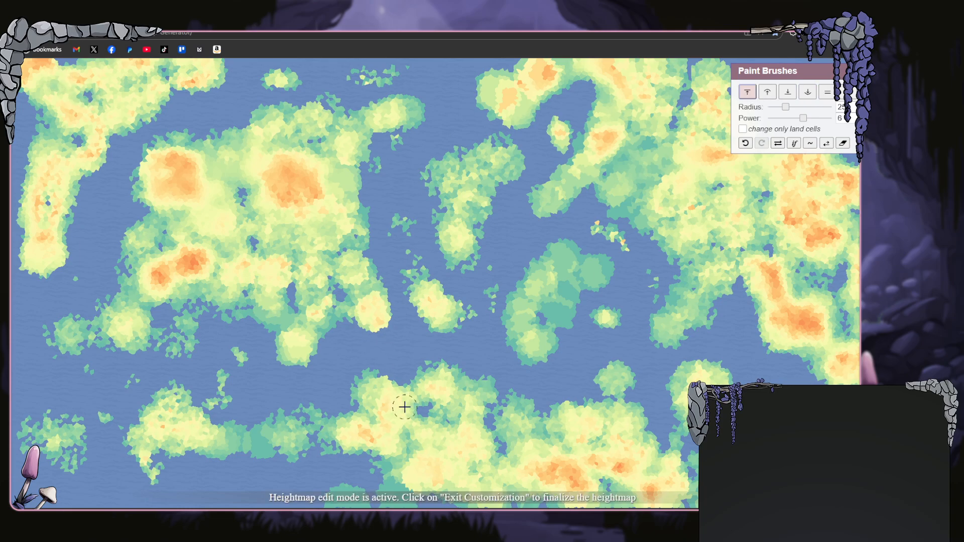
pyautogui.moveTo(404, 407)
pyautogui.mouseDown()
pyautogui.moveTo(379, 417)
pyautogui.moveTo(391, 399)
pyautogui.moveTo(381, 423)
pyautogui.moveTo(410, 395)
pyautogui.mouseUp()
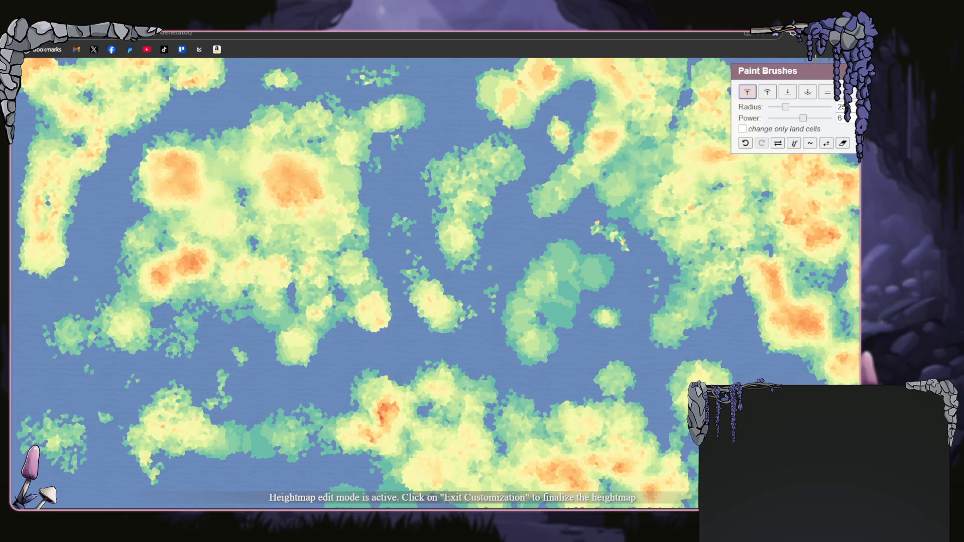
# - Level the eastern interior of the western continent with the Align brush, and smooth the western and eastern continents' rough highlands
pyautogui.click(828, 93)
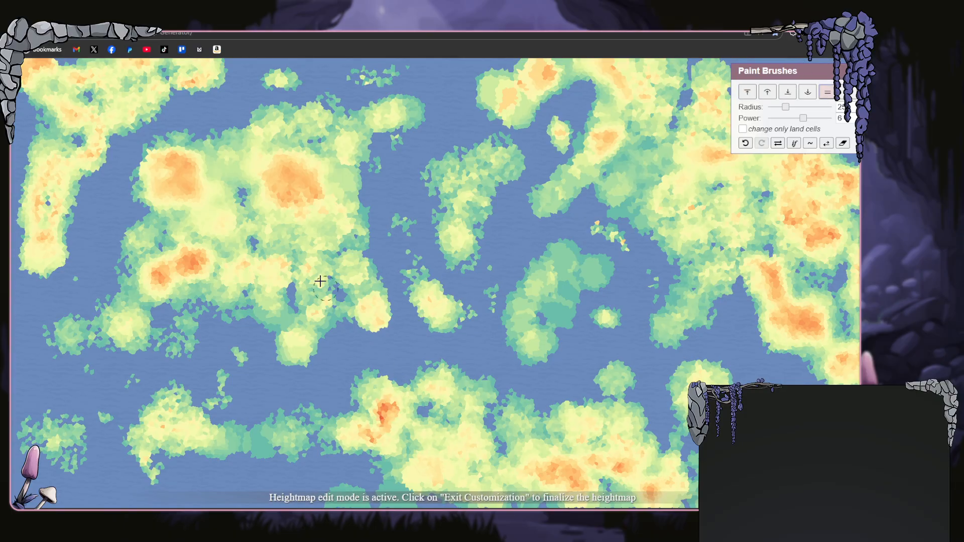
pyautogui.moveTo(294, 216)
pyautogui.mouseDown()
pyautogui.moveTo(281, 233)
pyautogui.moveTo(308, 216)
pyautogui.moveTo(293, 237)
pyautogui.moveTo(309, 232)
pyautogui.moveTo(332, 205)
pyautogui.moveTo(318, 253)
pyautogui.moveTo(282, 279)
pyautogui.moveTo(292, 303)
pyautogui.moveTo(306, 303)
pyautogui.moveTo(308, 270)
pyautogui.moveTo(325, 259)
pyautogui.moveTo(335, 215)
pyautogui.mouseUp()
pyautogui.moveTo(298, 258); pyautogui.dragTo(322, 267)
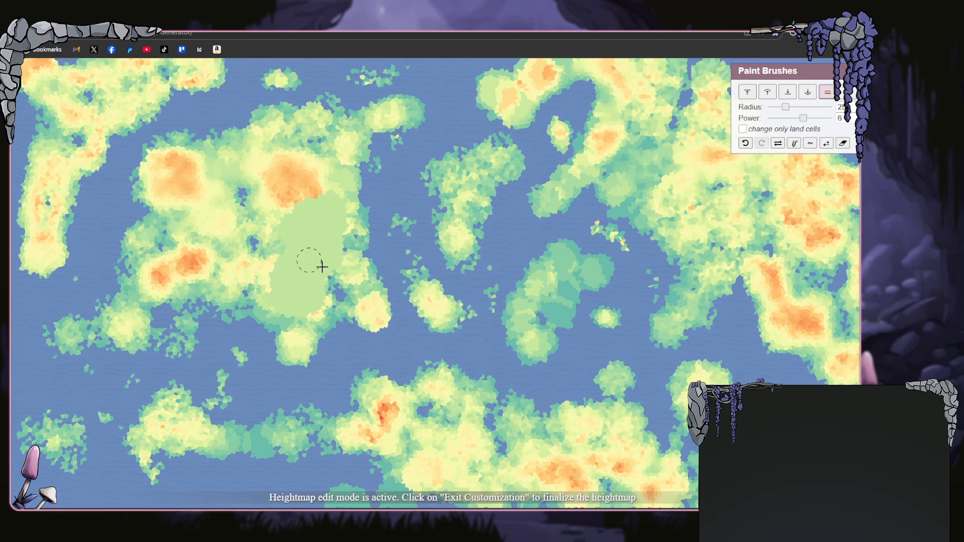
pyautogui.click(813, 95)
pyautogui.moveTo(332, 180)
pyautogui.mouseDown()
pyautogui.moveTo(320, 208)
pyautogui.moveTo(311, 186)
pyautogui.moveTo(307, 205)
pyautogui.moveTo(274, 227)
pyautogui.moveTo(270, 259)
pyautogui.moveTo(280, 265)
pyautogui.moveTo(268, 287)
pyautogui.moveTo(266, 272)
pyautogui.moveTo(273, 298)
pyautogui.moveTo(314, 320)
pyautogui.moveTo(314, 284)
pyautogui.moveTo(346, 213)
pyautogui.moveTo(284, 199)
pyautogui.moveTo(283, 223)
pyautogui.moveTo(268, 223)
pyautogui.moveTo(236, 269)
pyautogui.moveTo(239, 290)
pyautogui.moveTo(260, 294)
pyautogui.mouseUp()
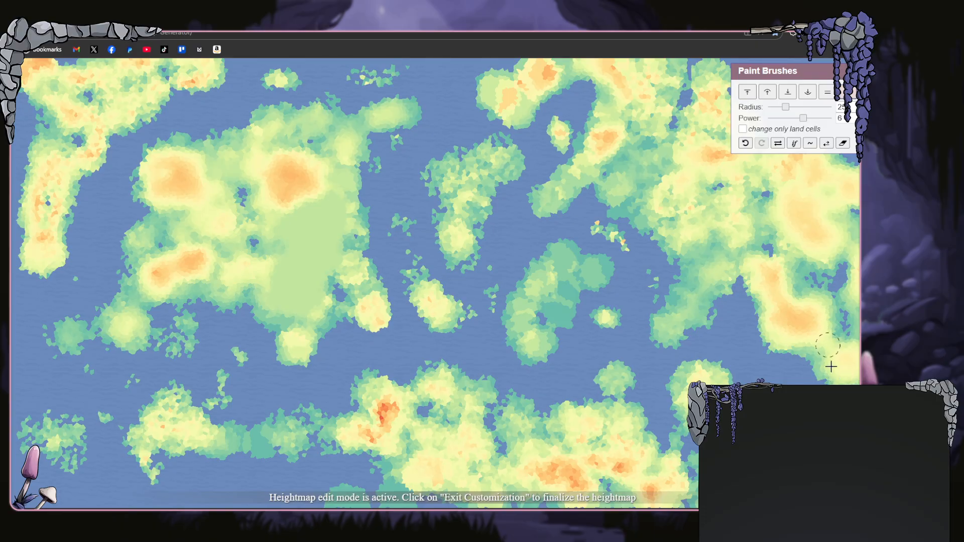
# - Raise a peak in the map's far southeastern corner and level that area with the Align brush
pyautogui.click(747, 92)
pyautogui.moveTo(829, 381); pyautogui.dragTo(846, 391)
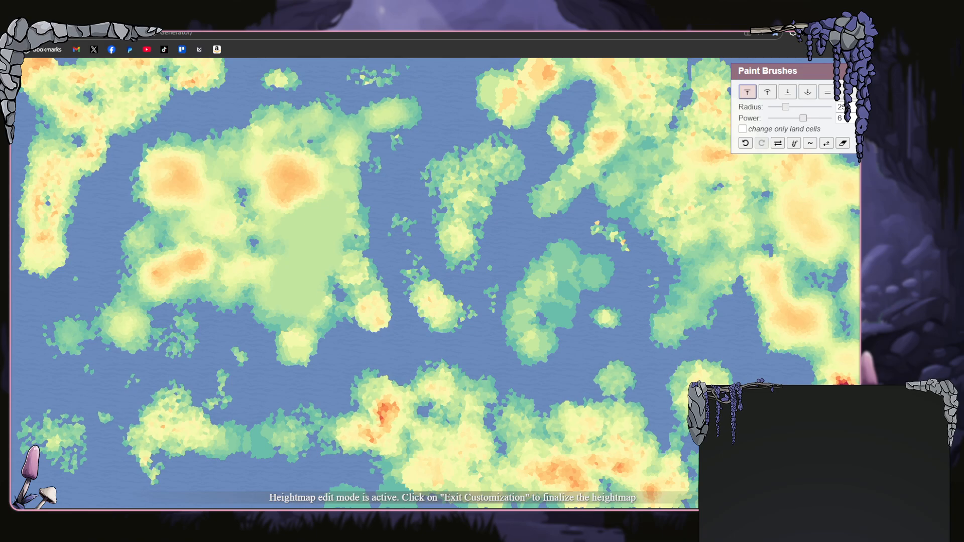
pyautogui.click(888, 92)
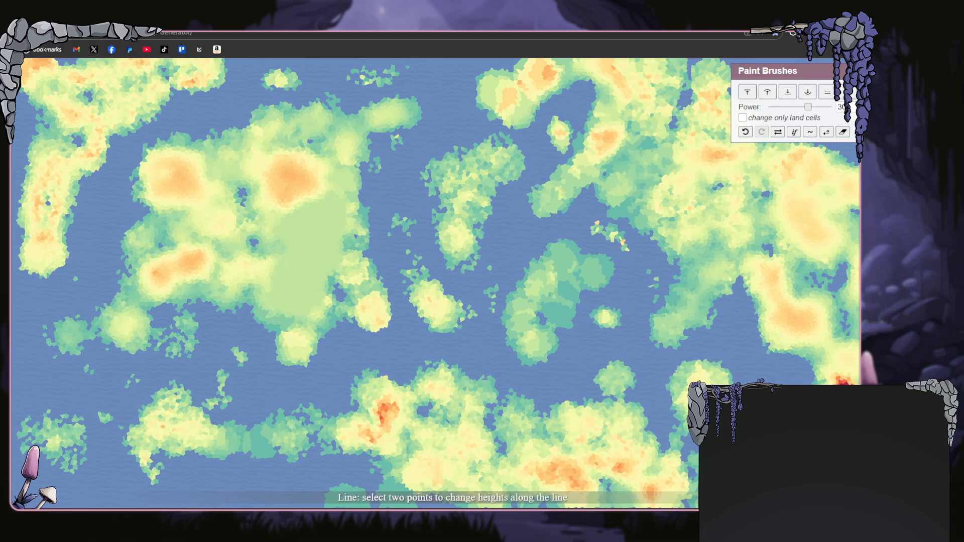
pyautogui.click(867, 91)
pyautogui.click(827, 92)
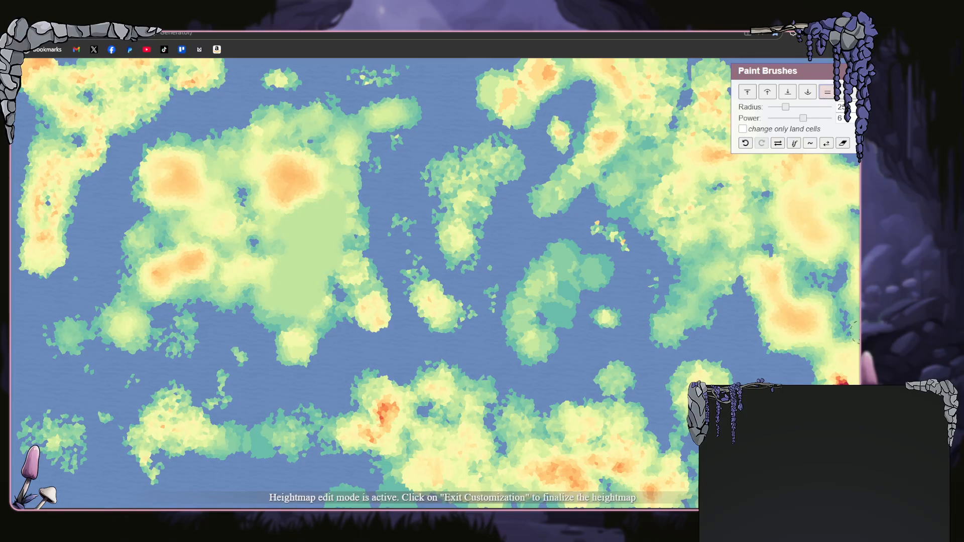
pyautogui.moveTo(840, 379)
pyautogui.mouseDown()
pyautogui.moveTo(845, 366)
pyautogui.moveTo(818, 333)
pyautogui.moveTo(842, 353)
pyautogui.mouseUp()
# - Level broad strips across the middle of the eastern continent and up toward its northern edge with the Align brush
pyautogui.moveTo(793, 228)
pyautogui.mouseDown()
pyautogui.moveTo(743, 221)
pyautogui.moveTo(723, 234)
pyautogui.moveTo(738, 229)
pyautogui.moveTo(724, 261)
pyautogui.moveTo(756, 225)
pyautogui.moveTo(780, 217)
pyautogui.moveTo(789, 235)
pyautogui.moveTo(820, 194)
pyautogui.mouseUp()
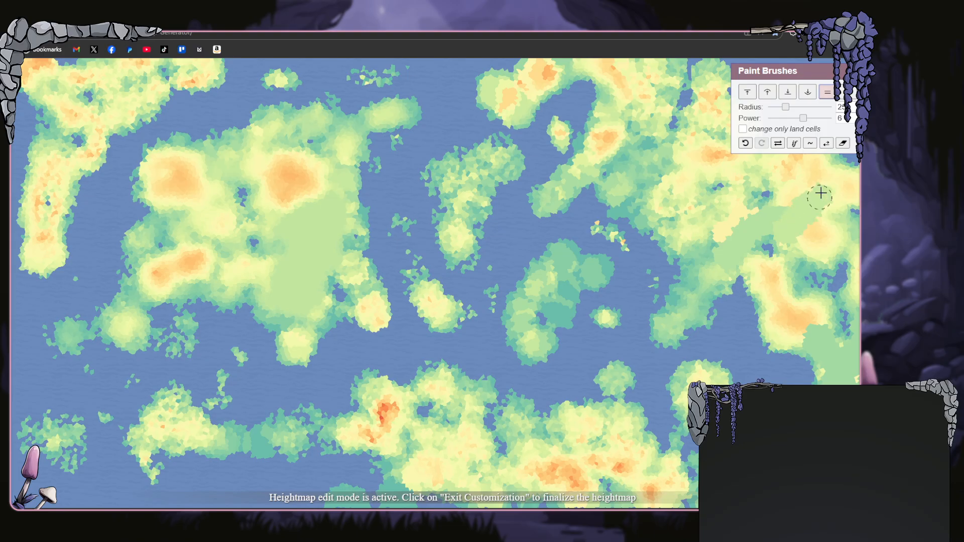
pyautogui.moveTo(761, 243)
pyautogui.mouseDown()
pyautogui.moveTo(723, 211)
pyautogui.moveTo(718, 192)
pyautogui.moveTo(733, 164)
pyautogui.mouseUp()
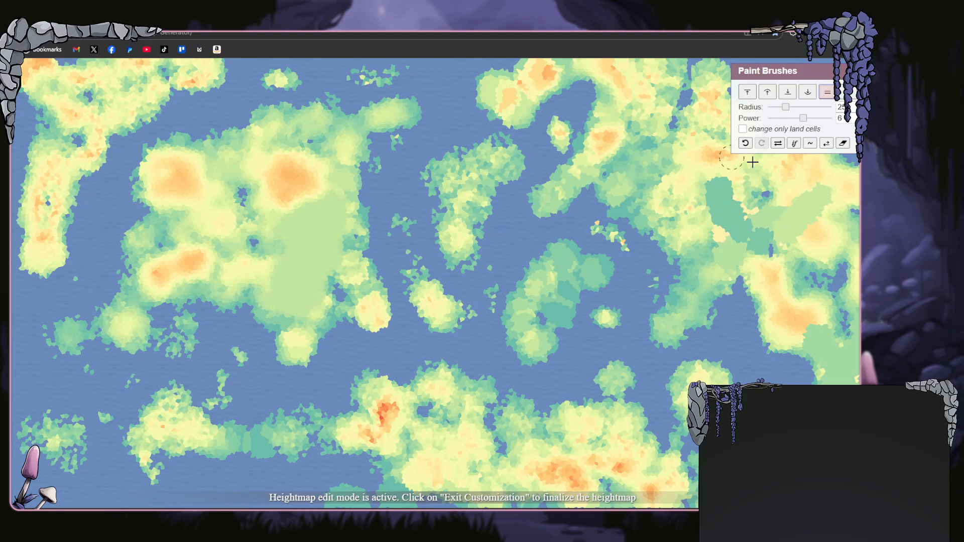
pyautogui.moveTo(744, 229)
pyautogui.mouseDown()
pyautogui.moveTo(721, 193)
pyautogui.moveTo(793, 221)
pyautogui.moveTo(752, 249)
pyautogui.moveTo(734, 241)
pyautogui.moveTo(687, 163)
pyautogui.moveTo(691, 174)
pyautogui.moveTo(660, 158)
pyautogui.moveTo(628, 90)
pyautogui.mouseUp()
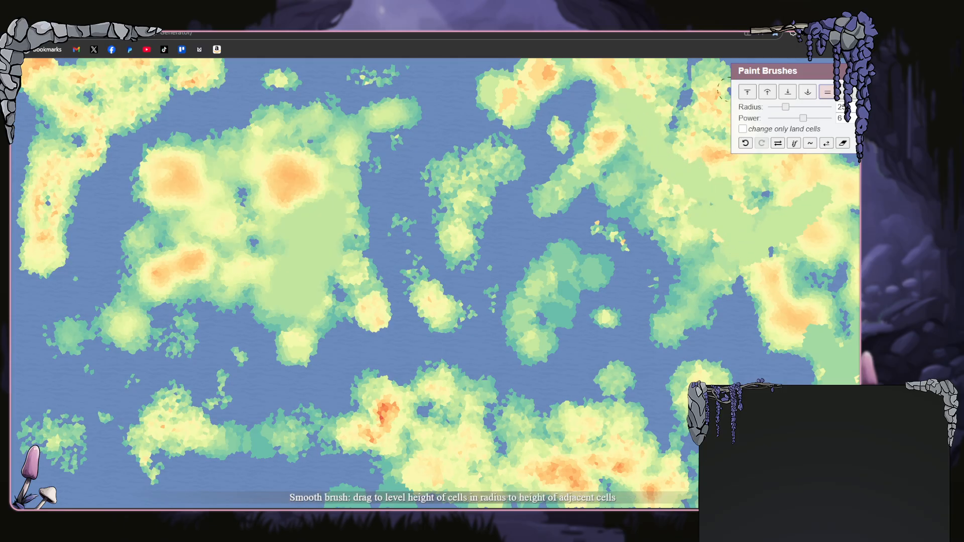
# - Smooth the northern part of the eastern continent and its northwestern arm, moving the brush settings clear of the area
pyautogui.click(847, 91)
pyautogui.moveTo(854, 71)
pyautogui.mouseDown()
pyautogui.moveTo(414, 114)
pyautogui.moveTo(422, 131)
pyautogui.mouseUp()
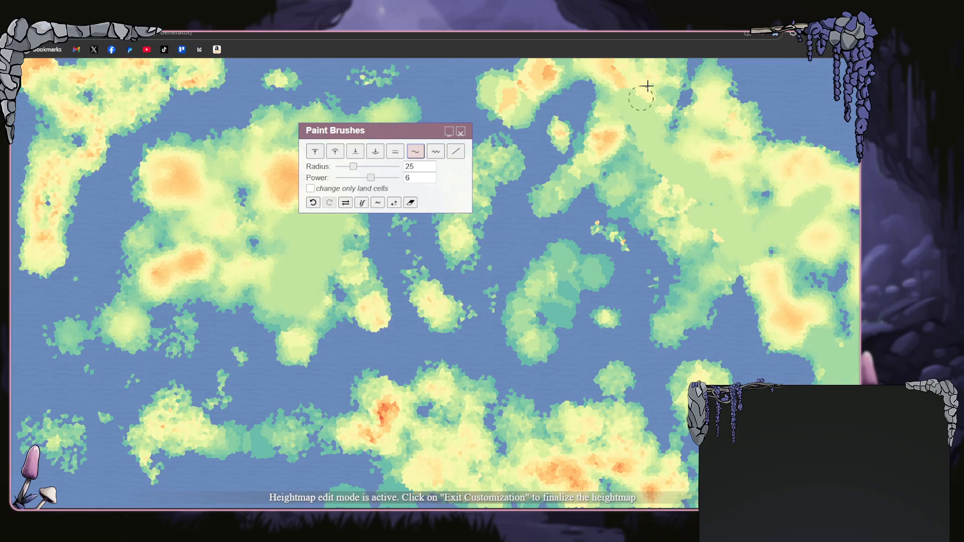
pyautogui.moveTo(567, 73)
pyautogui.mouseDown()
pyautogui.moveTo(497, 102)
pyautogui.moveTo(488, 98)
pyautogui.moveTo(511, 121)
pyautogui.moveTo(511, 81)
pyautogui.moveTo(527, 61)
pyautogui.moveTo(541, 74)
pyautogui.moveTo(584, 63)
pyautogui.mouseUp()
pyautogui.moveTo(601, 106)
pyautogui.mouseDown()
pyautogui.moveTo(581, 172)
pyautogui.moveTo(622, 131)
pyautogui.moveTo(618, 173)
pyautogui.moveTo(579, 180)
pyautogui.moveTo(544, 204)
pyautogui.moveTo(598, 133)
pyautogui.moveTo(601, 186)
pyautogui.mouseUp()
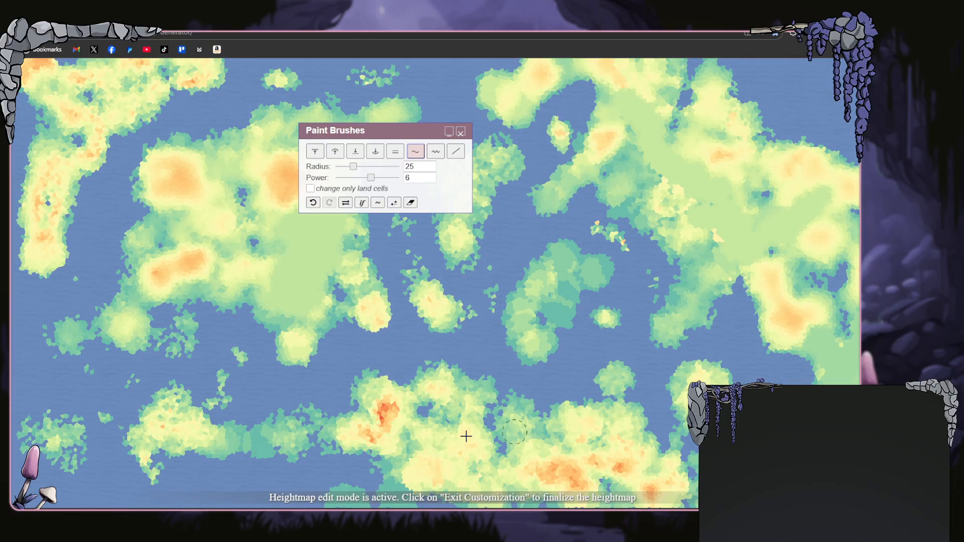
# - Smooth the southern continent's ridges, the small islands north of it and the remaining rough western terrain with the Smooth brush
pyautogui.moveTo(371, 447)
pyautogui.mouseDown()
pyautogui.moveTo(398, 444)
pyautogui.moveTo(387, 422)
pyautogui.moveTo(403, 435)
pyautogui.moveTo(394, 410)
pyautogui.moveTo(378, 424)
pyautogui.moveTo(388, 419)
pyautogui.moveTo(377, 395)
pyautogui.moveTo(378, 439)
pyautogui.moveTo(354, 431)
pyautogui.moveTo(387, 439)
pyautogui.moveTo(380, 432)
pyautogui.moveTo(423, 458)
pyautogui.mouseUp()
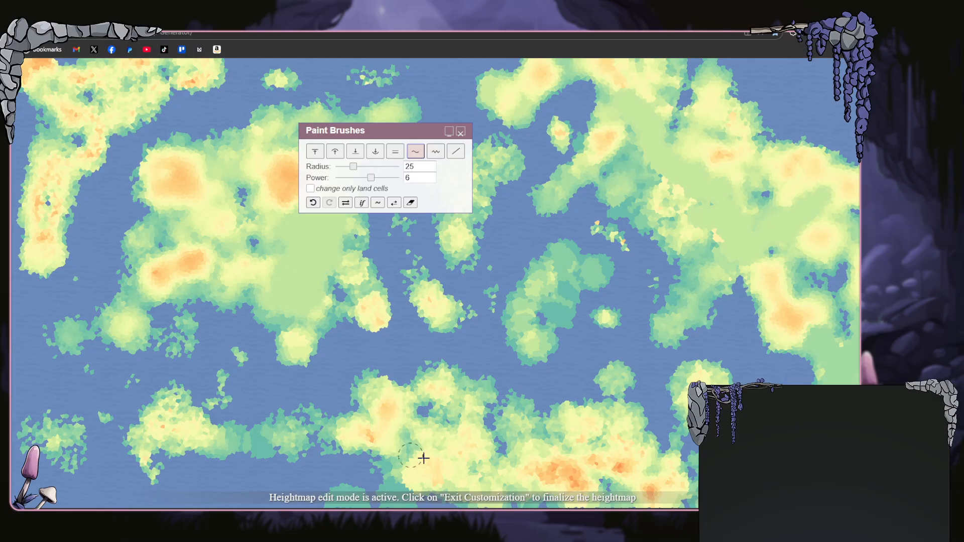
pyautogui.moveTo(575, 461)
pyautogui.mouseDown()
pyautogui.moveTo(597, 458)
pyautogui.moveTo(556, 466)
pyautogui.moveTo(591, 490)
pyautogui.moveTo(556, 469)
pyautogui.moveTo(540, 480)
pyautogui.moveTo(573, 464)
pyautogui.mouseUp()
pyautogui.moveTo(635, 472)
pyautogui.mouseDown()
pyautogui.moveTo(649, 488)
pyautogui.moveTo(612, 453)
pyautogui.moveTo(647, 495)
pyautogui.moveTo(593, 482)
pyautogui.moveTo(585, 467)
pyautogui.moveTo(566, 477)
pyautogui.moveTo(529, 466)
pyautogui.moveTo(564, 471)
pyautogui.moveTo(589, 449)
pyautogui.moveTo(514, 423)
pyautogui.moveTo(510, 401)
pyautogui.moveTo(508, 411)
pyautogui.moveTo(539, 438)
pyautogui.moveTo(571, 419)
pyautogui.moveTo(570, 406)
pyautogui.moveTo(607, 414)
pyautogui.moveTo(621, 403)
pyautogui.moveTo(625, 373)
pyautogui.moveTo(664, 382)
pyautogui.moveTo(626, 409)
pyautogui.moveTo(596, 400)
pyautogui.mouseUp()
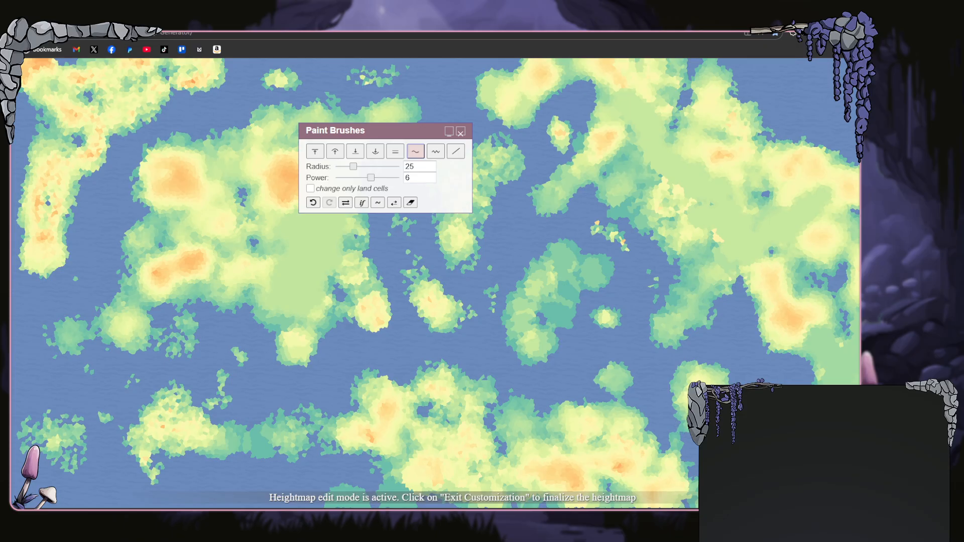
pyautogui.moveTo(611, 316); pyautogui.dragTo(585, 303)
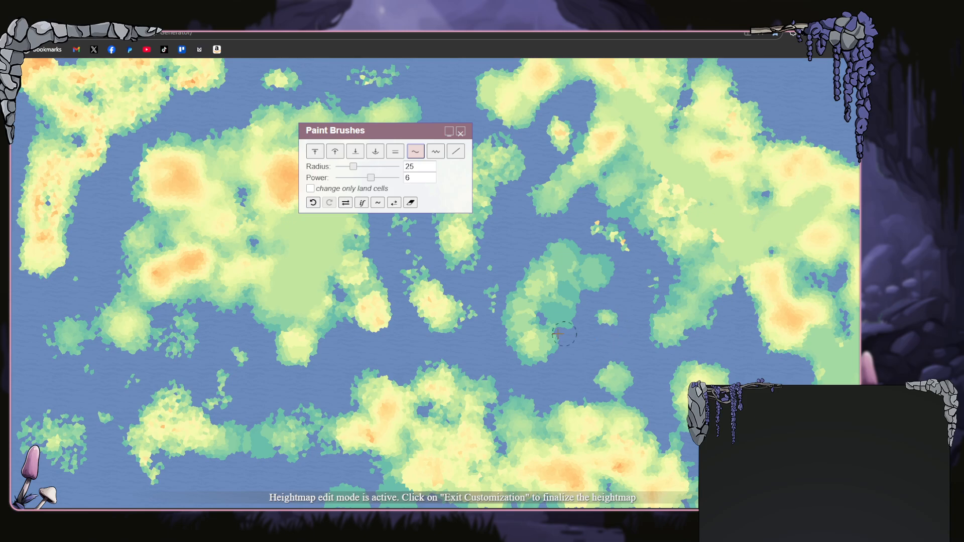
pyautogui.moveTo(538, 342)
pyautogui.mouseDown()
pyautogui.moveTo(528, 313)
pyautogui.moveTo(525, 333)
pyautogui.moveTo(548, 275)
pyautogui.moveTo(530, 304)
pyautogui.moveTo(561, 262)
pyautogui.moveTo(570, 283)
pyautogui.mouseUp()
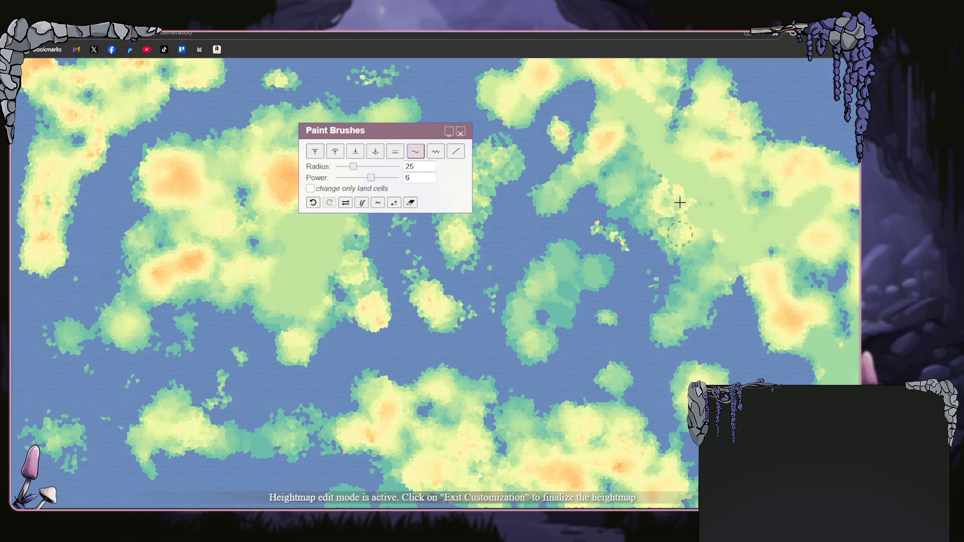
# - Raise hills along the levelled northern strip of the eastern continent with the Elevate brush
pyautogui.click(335, 151)
pyautogui.moveTo(705, 239)
pyautogui.mouseDown()
pyautogui.moveTo(723, 231)
pyautogui.moveTo(690, 242)
pyautogui.moveTo(680, 194)
pyautogui.moveTo(689, 218)
pyautogui.moveTo(635, 121)
pyautogui.moveTo(638, 152)
pyautogui.moveTo(633, 105)
pyautogui.mouseUp()
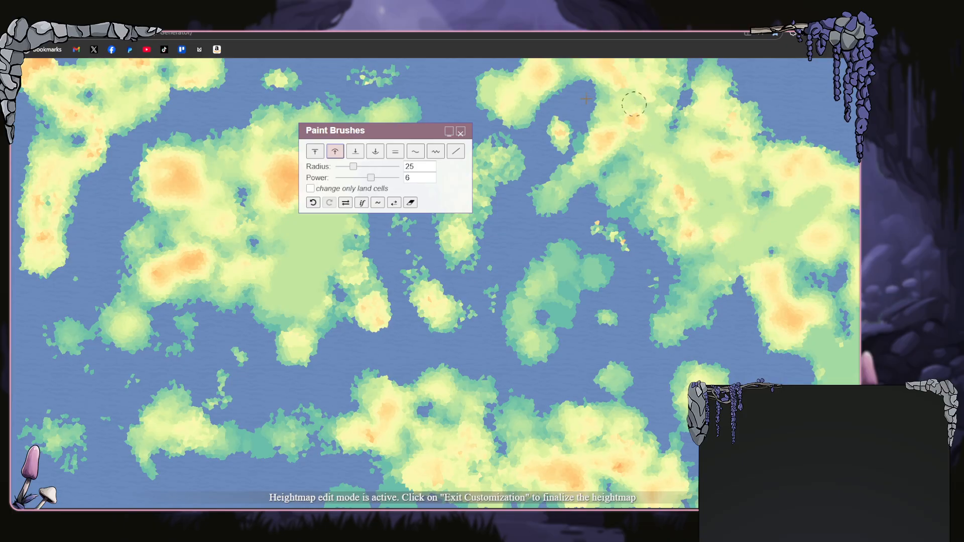
# - Smooth the central islets, the two central islands and the western continent's southeastern coast with the Smooth brush
pyautogui.click(413, 155)
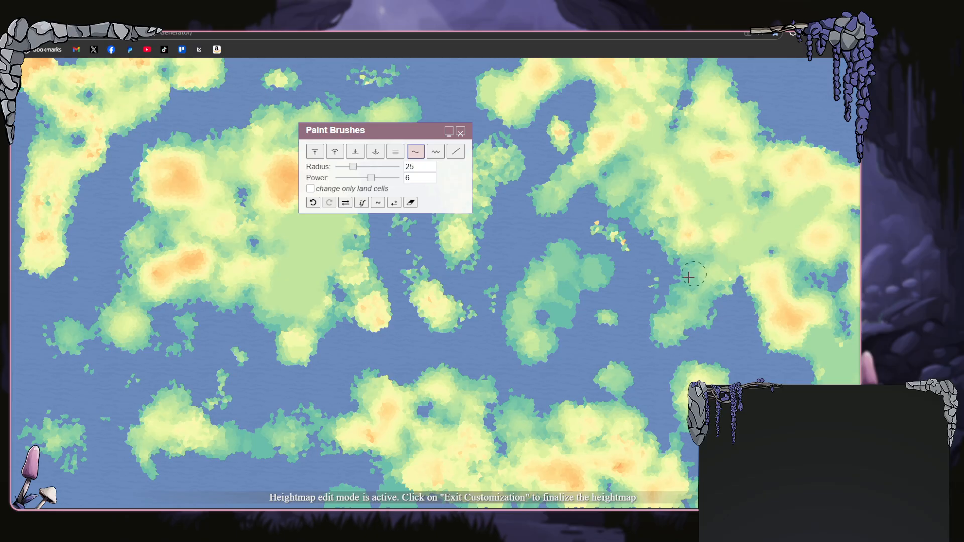
pyautogui.moveTo(601, 228)
pyautogui.mouseDown()
pyautogui.moveTo(622, 239)
pyautogui.moveTo(599, 226)
pyautogui.mouseUp()
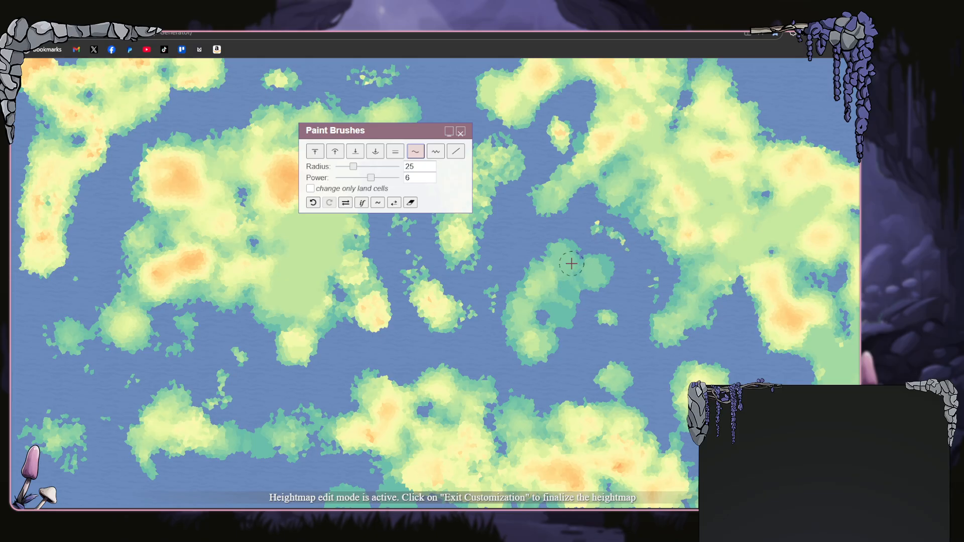
pyautogui.moveTo(380, 127); pyautogui.dragTo(192, 124)
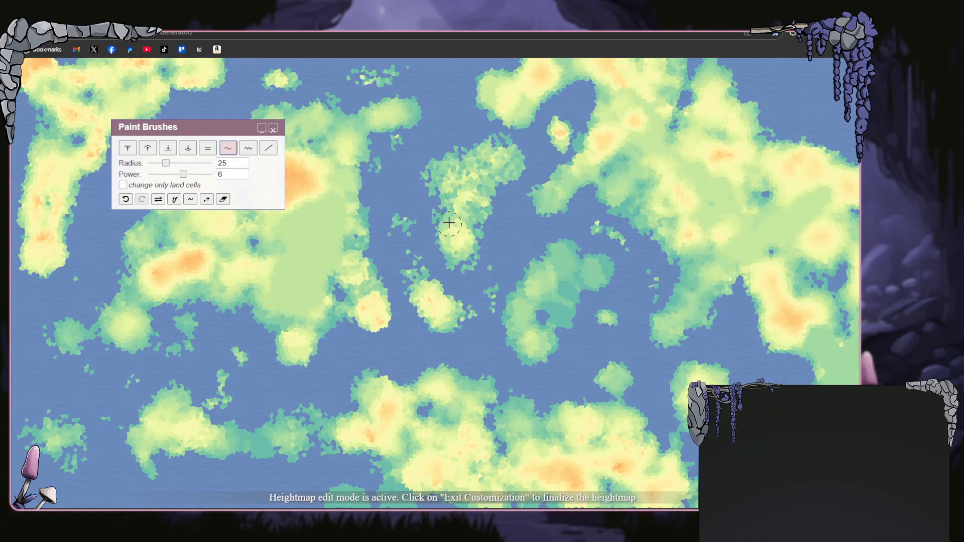
pyautogui.moveTo(454, 245)
pyautogui.mouseDown()
pyautogui.moveTo(480, 173)
pyautogui.moveTo(450, 184)
pyautogui.moveTo(464, 162)
pyautogui.moveTo(487, 161)
pyautogui.moveTo(469, 185)
pyautogui.moveTo(496, 161)
pyautogui.moveTo(466, 208)
pyautogui.moveTo(467, 224)
pyautogui.moveTo(480, 176)
pyautogui.moveTo(465, 238)
pyautogui.moveTo(505, 159)
pyautogui.moveTo(490, 162)
pyautogui.moveTo(463, 249)
pyautogui.mouseUp()
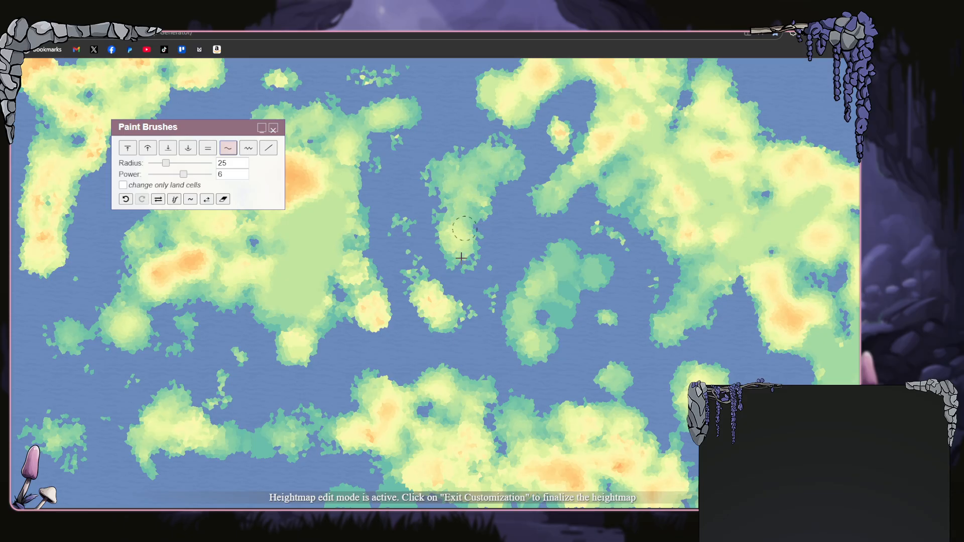
pyautogui.moveTo(418, 284)
pyautogui.mouseDown()
pyautogui.moveTo(451, 320)
pyautogui.moveTo(425, 302)
pyautogui.moveTo(437, 309)
pyautogui.moveTo(421, 283)
pyautogui.moveTo(450, 296)
pyautogui.mouseUp()
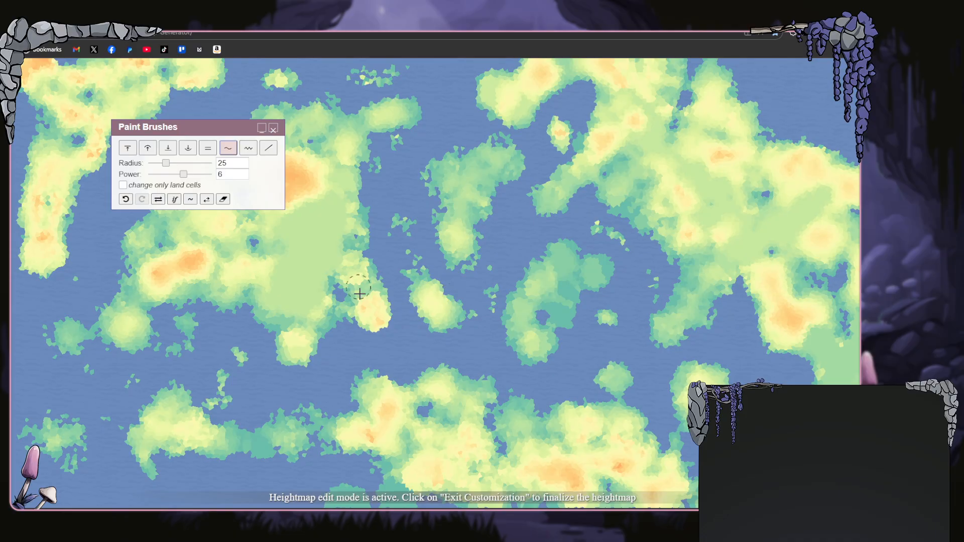
pyautogui.moveTo(349, 230)
pyautogui.mouseDown()
pyautogui.moveTo(362, 279)
pyautogui.moveTo(334, 310)
pyautogui.moveTo(368, 287)
pyautogui.moveTo(420, 335)
pyautogui.mouseUp()
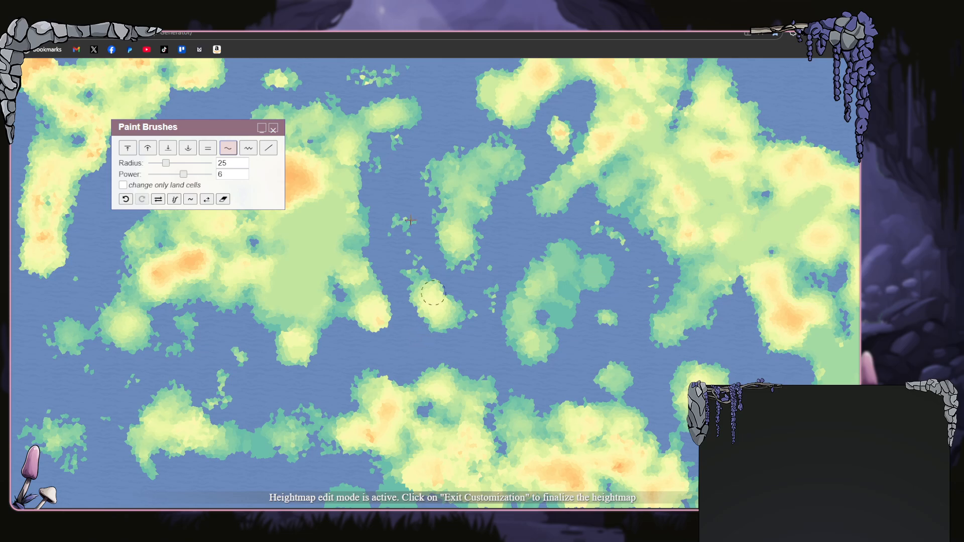
# - Finalize the heightmap and regenerate the map's ice
pyautogui.click(275, 129)
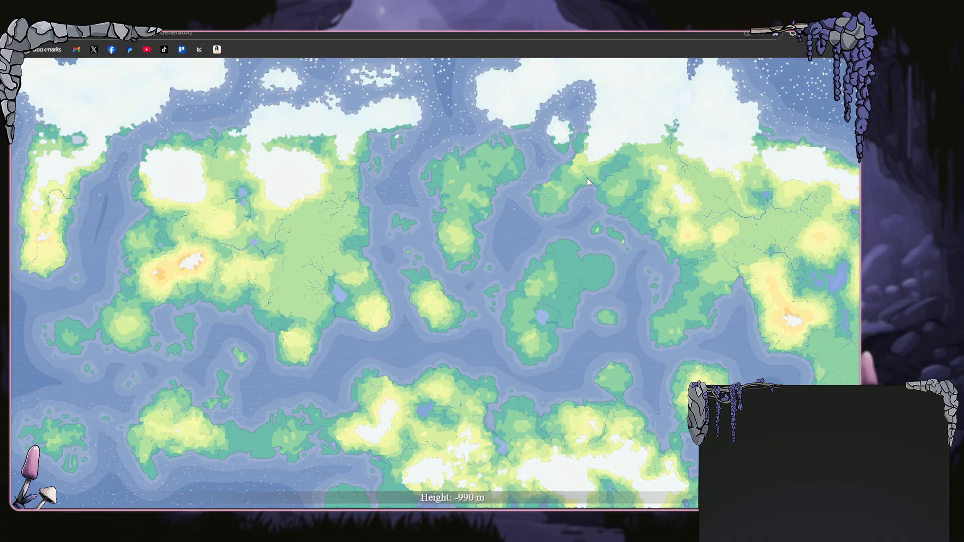
pyautogui.click(26, 71)
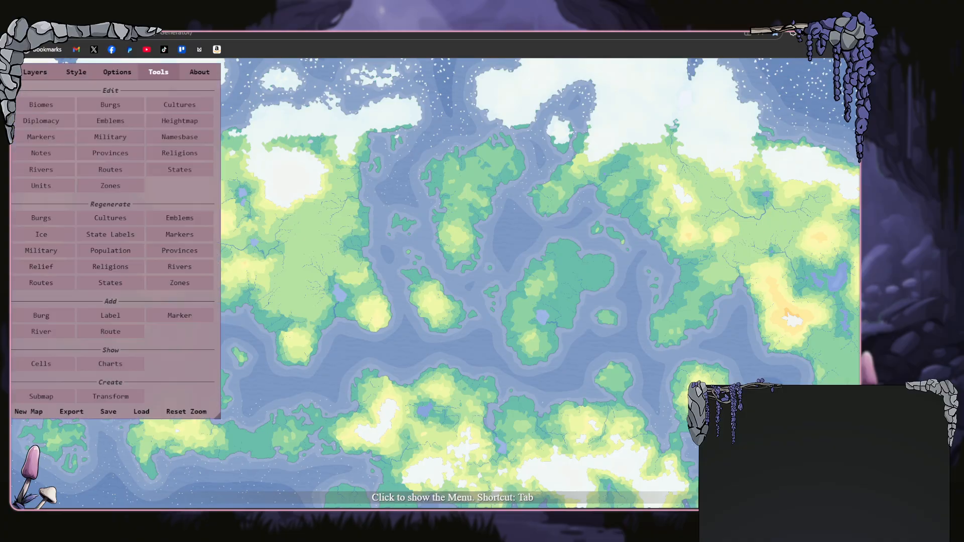
pyautogui.click(51, 235)
pyautogui.click(489, 328)
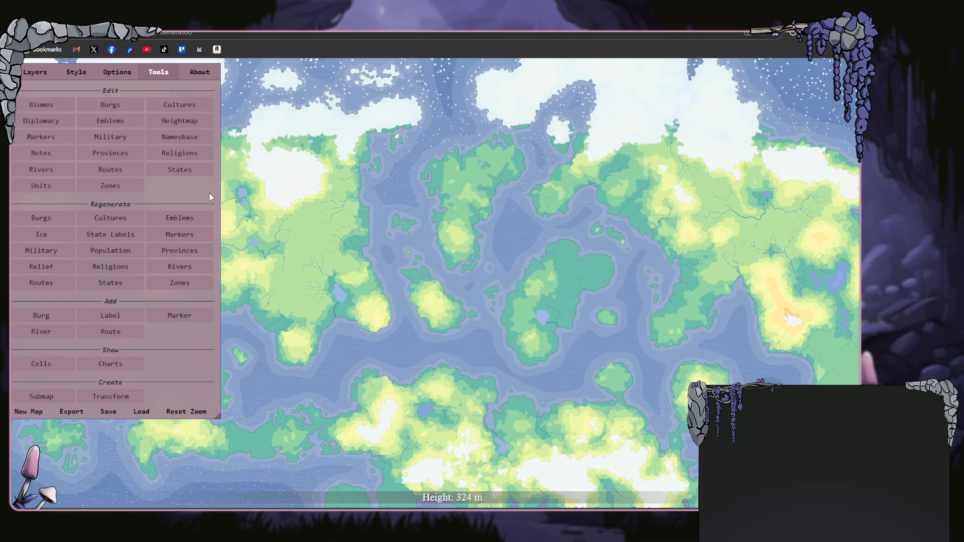
# - Switch the Ice layer off and back on to examine the terrain beneath the glaciers
pyautogui.click(180, 123)
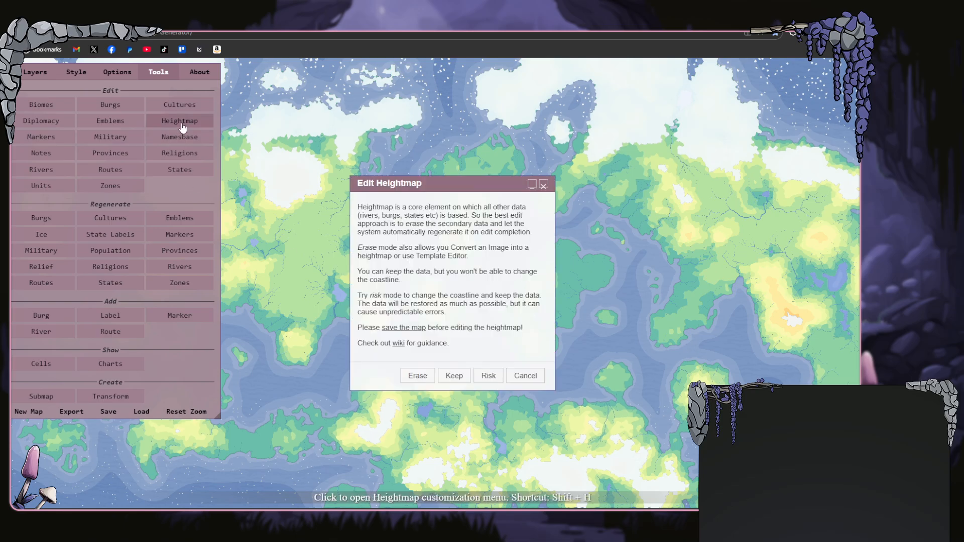
pyautogui.click(543, 185)
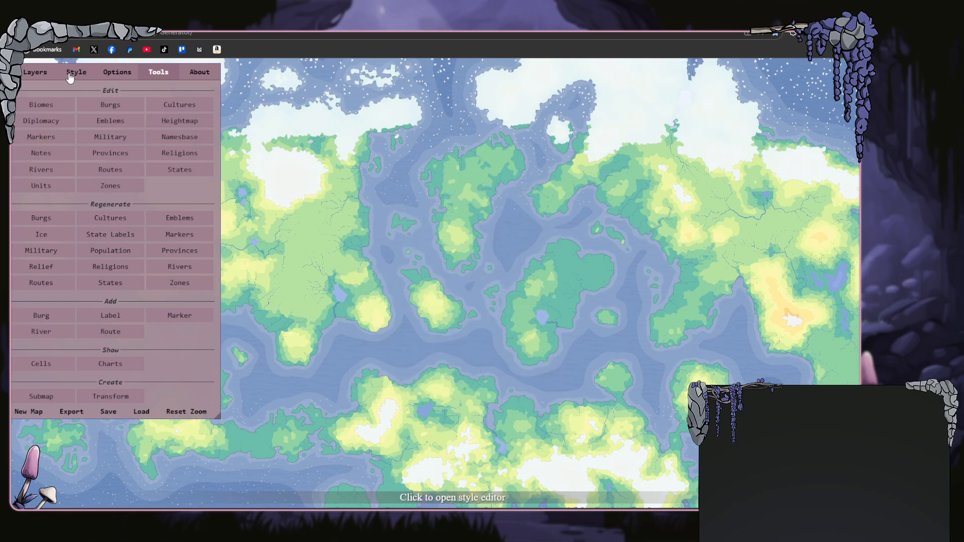
pyautogui.click(35, 72)
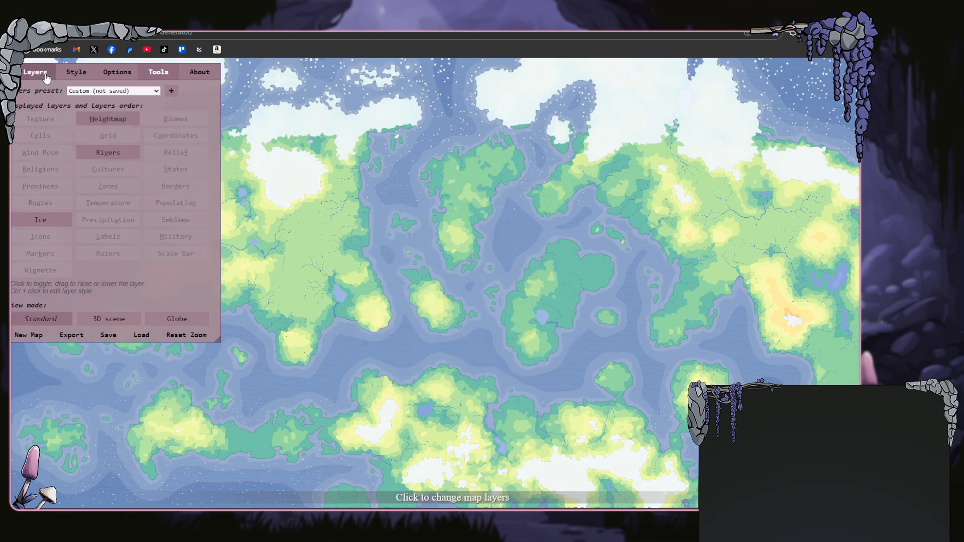
pyautogui.click(46, 220)
pyautogui.click(46, 220)
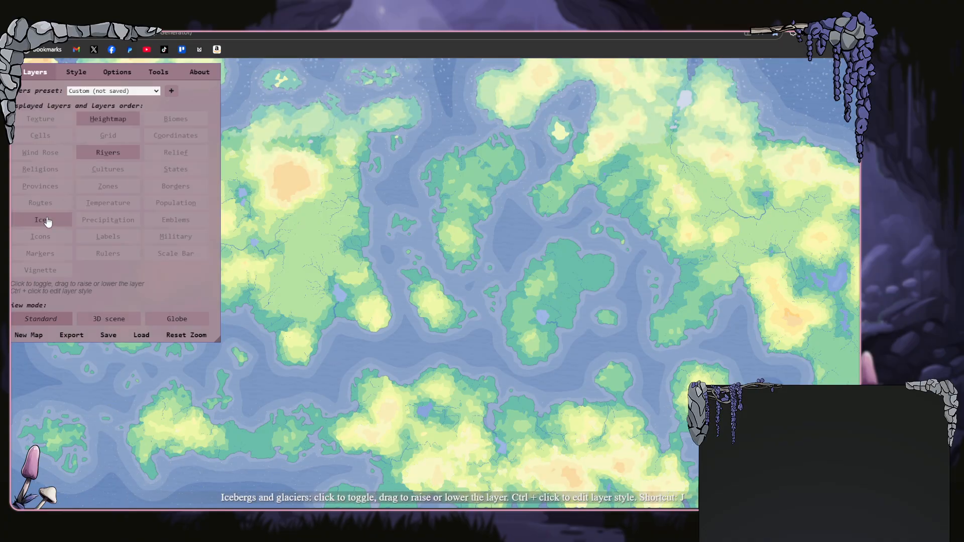
pyautogui.click(46, 220)
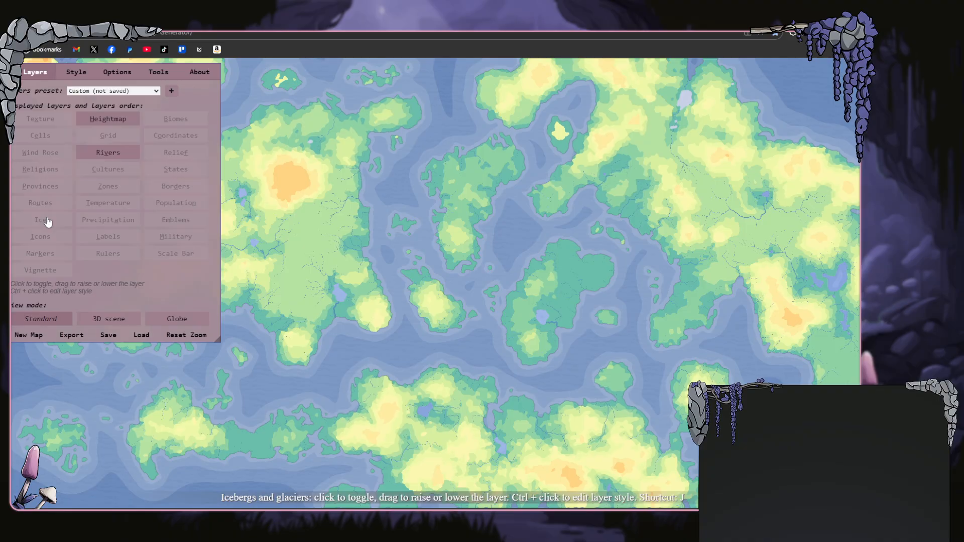
pyautogui.click(48, 221)
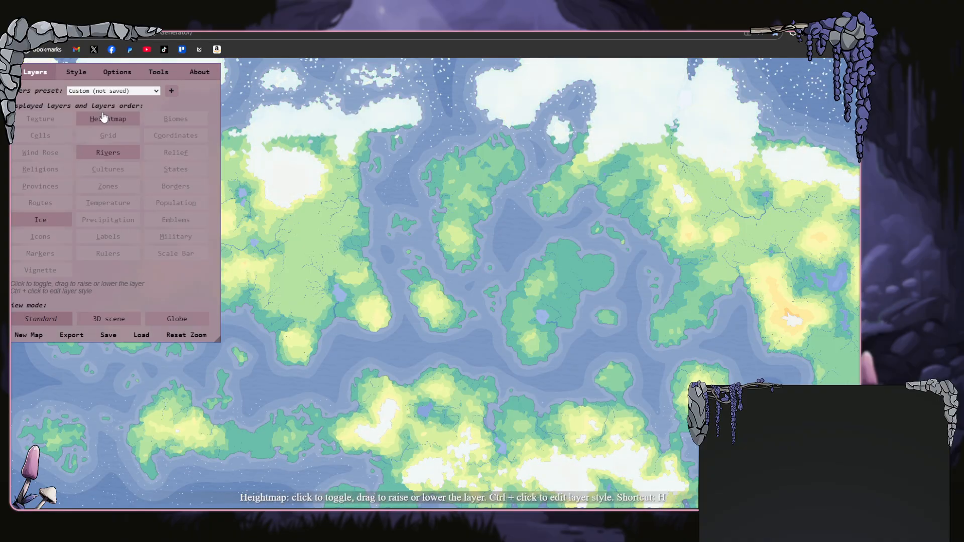
# - Reopen the heightmap in Erase mode and lower the eastern continent's southern mountains and eastern highlands with the Lower brush
pyautogui.click(158, 72)
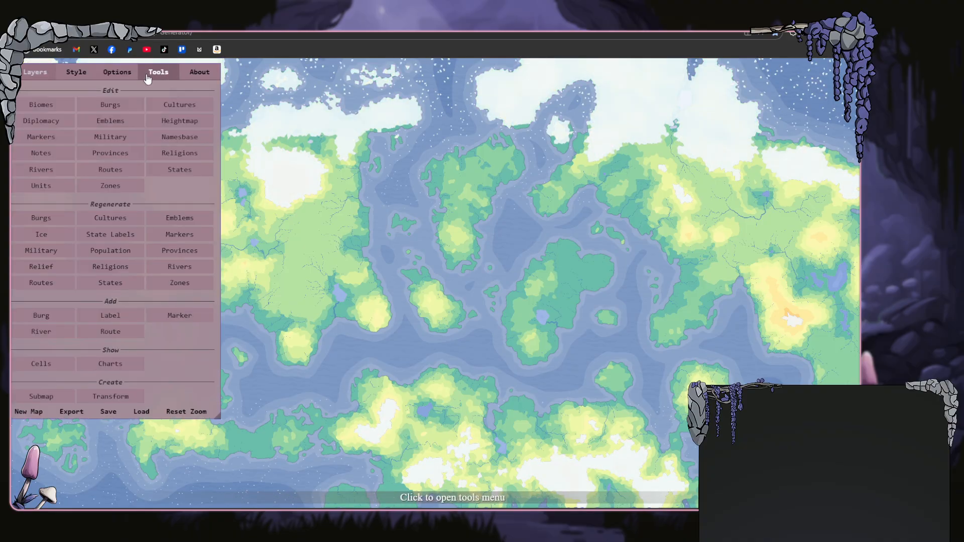
pyautogui.click(173, 123)
pyautogui.click(417, 376)
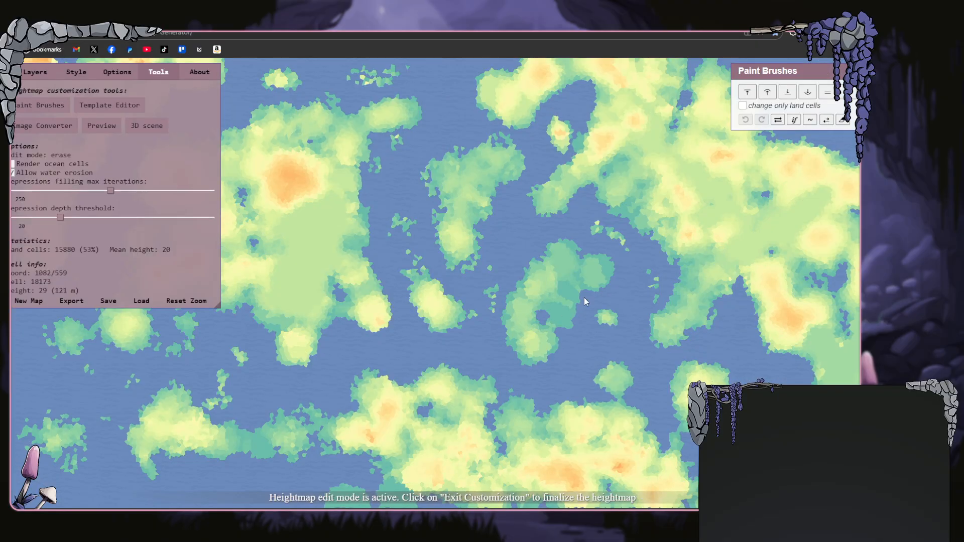
pyautogui.click(787, 92)
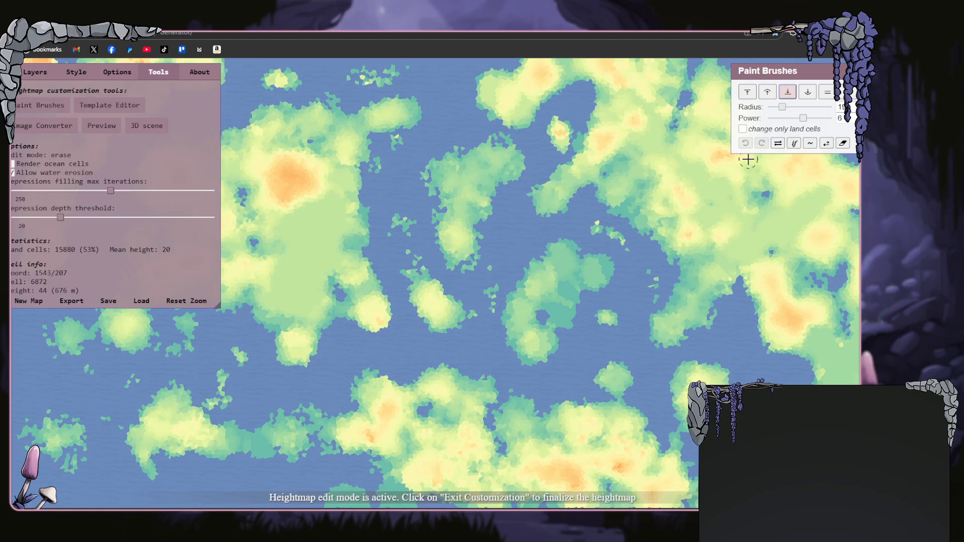
pyautogui.moveTo(767, 300)
pyautogui.mouseDown()
pyautogui.moveTo(769, 275)
pyautogui.moveTo(801, 326)
pyautogui.moveTo(775, 292)
pyautogui.moveTo(782, 327)
pyautogui.moveTo(804, 308)
pyautogui.moveTo(814, 327)
pyautogui.mouseUp()
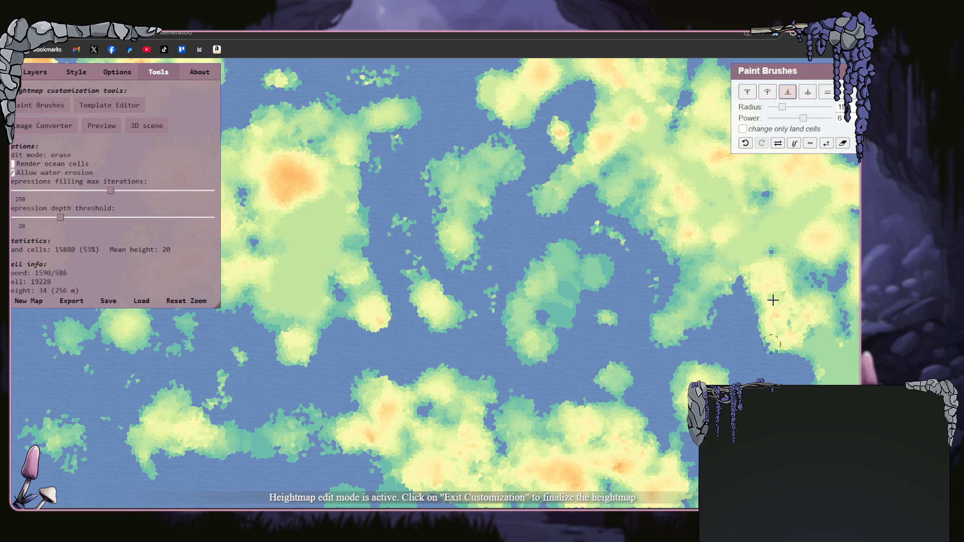
pyautogui.moveTo(813, 213)
pyautogui.mouseDown()
pyautogui.moveTo(856, 281)
pyautogui.moveTo(855, 239)
pyautogui.moveTo(826, 202)
pyautogui.moveTo(832, 191)
pyautogui.moveTo(798, 166)
pyautogui.moveTo(806, 185)
pyautogui.moveTo(777, 150)
pyautogui.mouseUp()
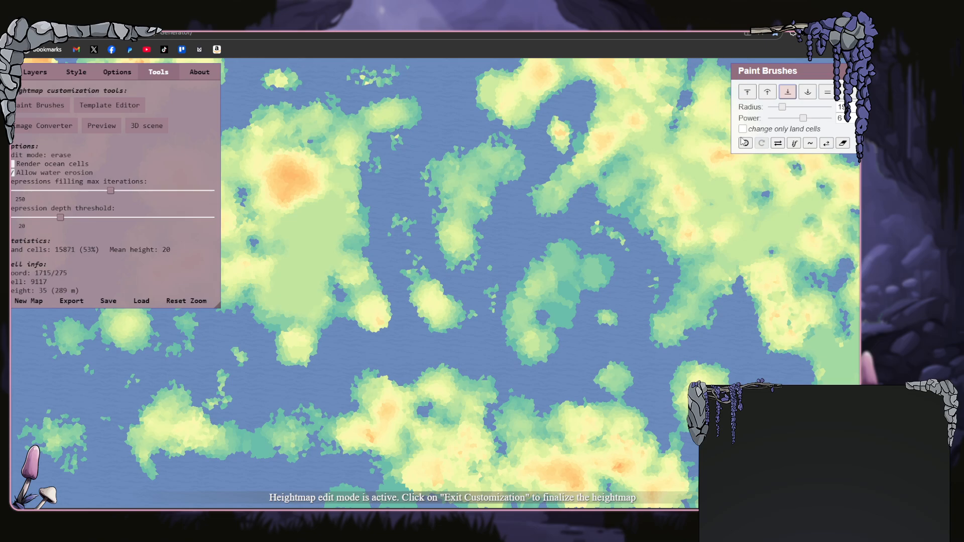
# - Lower the high ground across the eastern continent's northwest and the southern continent's peaks with the Lower brush
pyautogui.moveTo(817, 71)
pyautogui.mouseDown()
pyautogui.moveTo(630, 92)
pyautogui.moveTo(753, 92)
pyautogui.moveTo(397, 105)
pyautogui.moveTo(349, 95)
pyautogui.mouseUp()
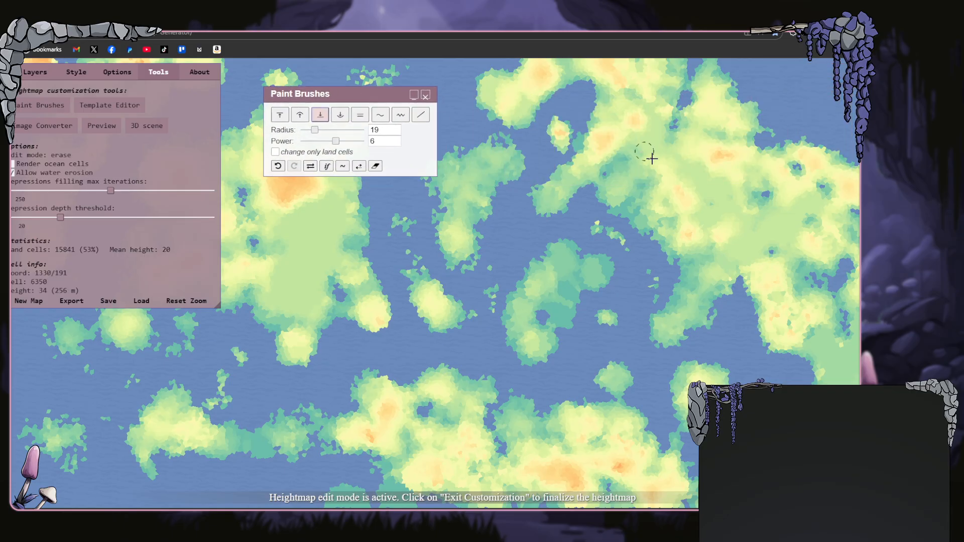
pyautogui.moveTo(597, 140)
pyautogui.mouseDown()
pyautogui.moveTo(626, 127)
pyautogui.moveTo(615, 82)
pyautogui.moveTo(589, 73)
pyautogui.moveTo(531, 85)
pyautogui.moveTo(560, 59)
pyautogui.moveTo(606, 61)
pyautogui.moveTo(615, 83)
pyautogui.moveTo(645, 84)
pyautogui.moveTo(679, 207)
pyautogui.moveTo(733, 262)
pyautogui.moveTo(754, 263)
pyautogui.moveTo(818, 352)
pyautogui.mouseUp()
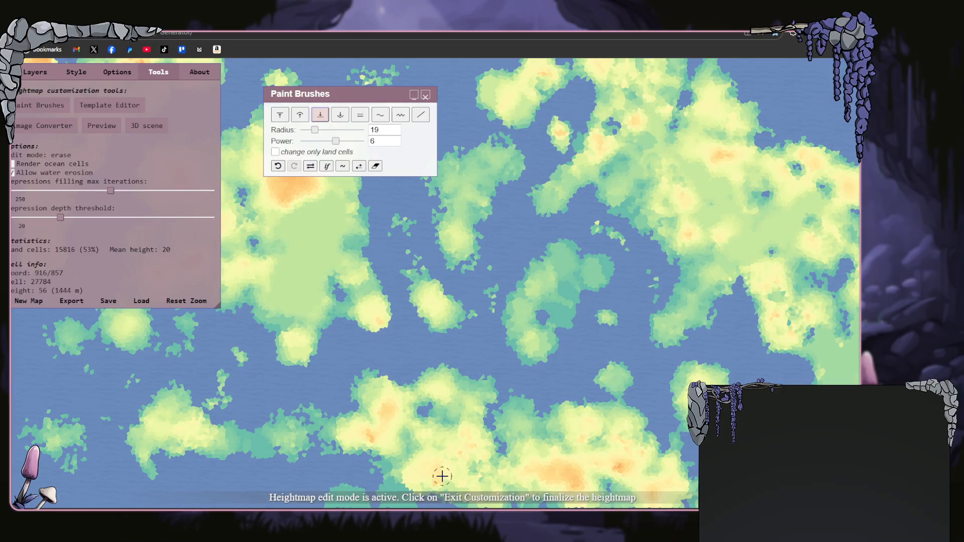
pyautogui.moveTo(375, 441)
pyautogui.mouseDown()
pyautogui.moveTo(390, 401)
pyautogui.moveTo(388, 422)
pyautogui.moveTo(504, 459)
pyautogui.moveTo(561, 460)
pyautogui.moveTo(577, 482)
pyautogui.moveTo(620, 468)
pyautogui.moveTo(631, 475)
pyautogui.moveTo(604, 459)
pyautogui.moveTo(525, 490)
pyautogui.moveTo(550, 465)
pyautogui.moveTo(428, 471)
pyautogui.moveTo(416, 456)
pyautogui.moveTo(448, 461)
pyautogui.moveTo(476, 432)
pyautogui.mouseUp()
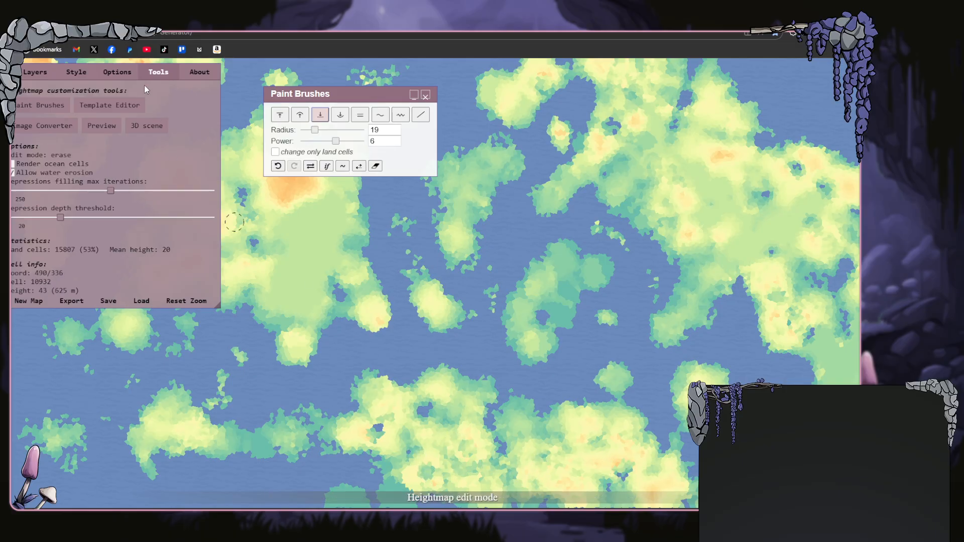
# - Lower the western continent's three high peaks and the northwestern landmass's highlands with the Lower brush
pyautogui.moveTo(301, 94); pyautogui.dragTo(714, 92)
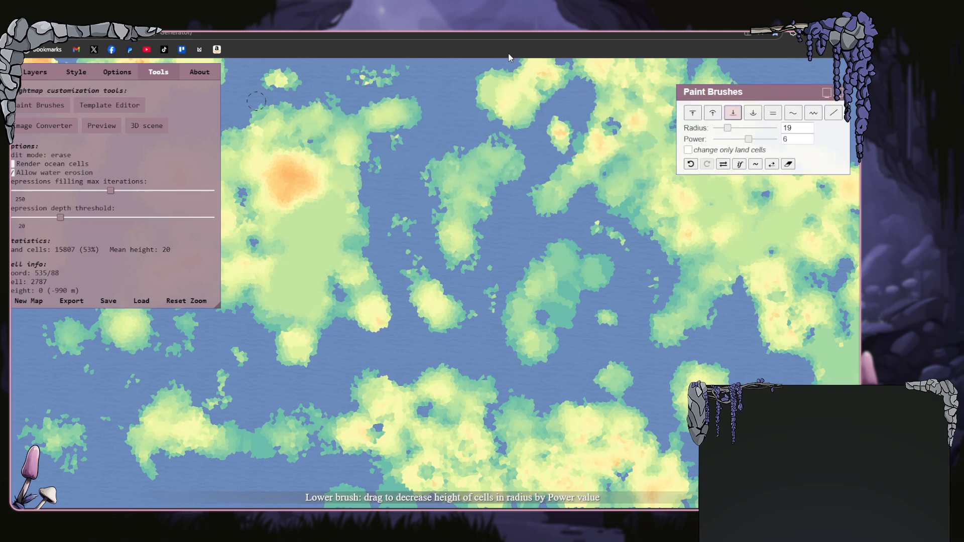
pyautogui.click(11, 71)
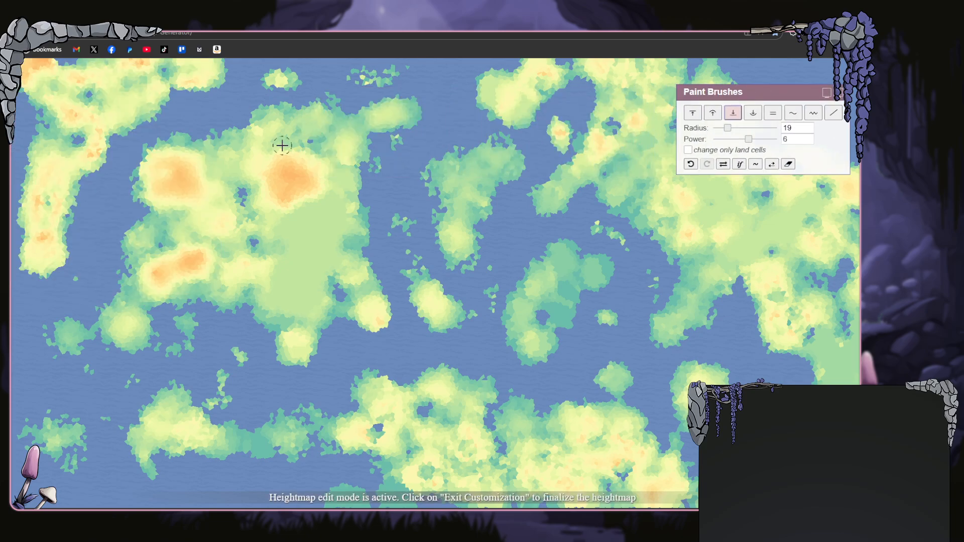
pyautogui.moveTo(279, 161)
pyautogui.mouseDown()
pyautogui.moveTo(286, 151)
pyautogui.moveTo(281, 179)
pyautogui.moveTo(319, 192)
pyautogui.moveTo(287, 176)
pyautogui.mouseUp()
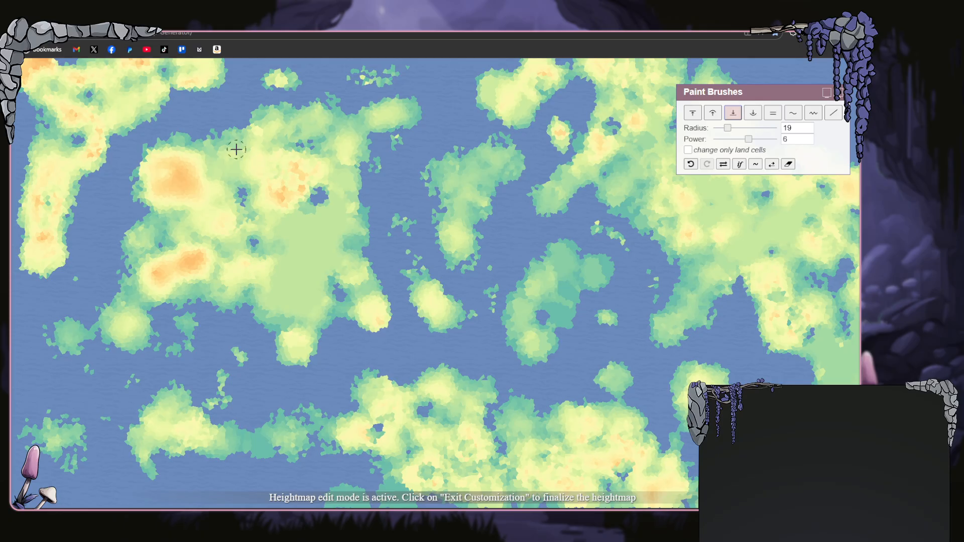
pyautogui.moveTo(191, 249)
pyautogui.mouseDown()
pyautogui.moveTo(157, 266)
pyautogui.moveTo(182, 261)
pyautogui.mouseUp()
pyautogui.moveTo(163, 171)
pyautogui.mouseDown()
pyautogui.moveTo(190, 181)
pyautogui.moveTo(179, 182)
pyautogui.moveTo(180, 167)
pyautogui.moveTo(198, 184)
pyautogui.moveTo(177, 181)
pyautogui.moveTo(198, 177)
pyautogui.mouseUp()
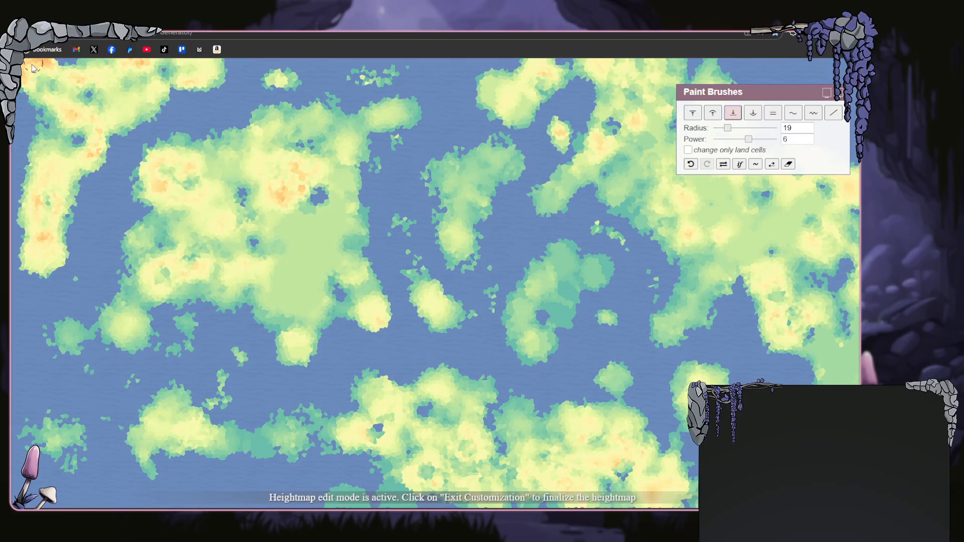
pyautogui.moveTo(89, 74)
pyautogui.mouseDown()
pyautogui.moveTo(67, 82)
pyautogui.moveTo(44, 74)
pyautogui.moveTo(38, 89)
pyautogui.moveTo(74, 123)
pyautogui.moveTo(75, 107)
pyautogui.moveTo(88, 131)
pyautogui.moveTo(60, 188)
pyautogui.moveTo(47, 194)
pyautogui.moveTo(90, 106)
pyautogui.moveTo(144, 64)
pyautogui.moveTo(116, 77)
pyautogui.mouseUp()
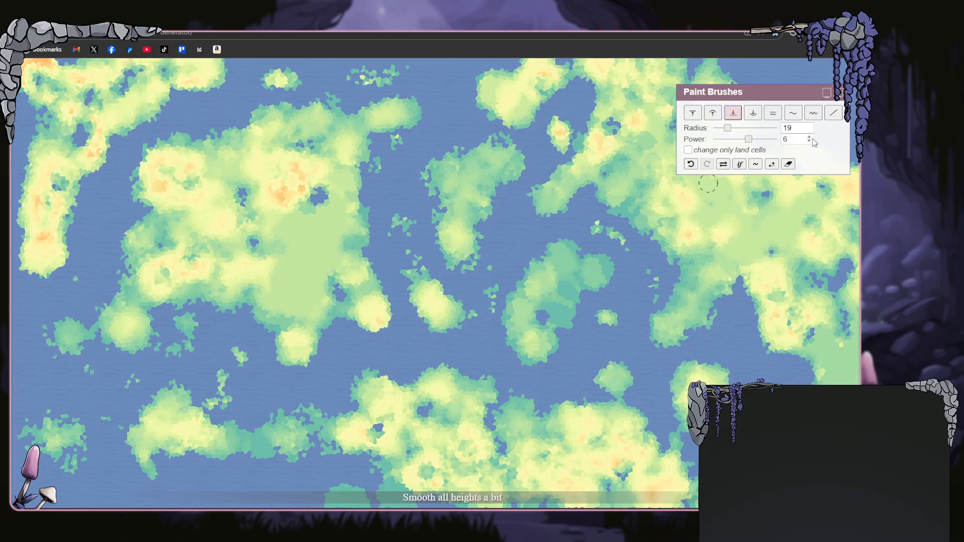
# - Raise gentle hills on the western continent's flat eastern plain with the Elevate brush
pyautogui.click(792, 112)
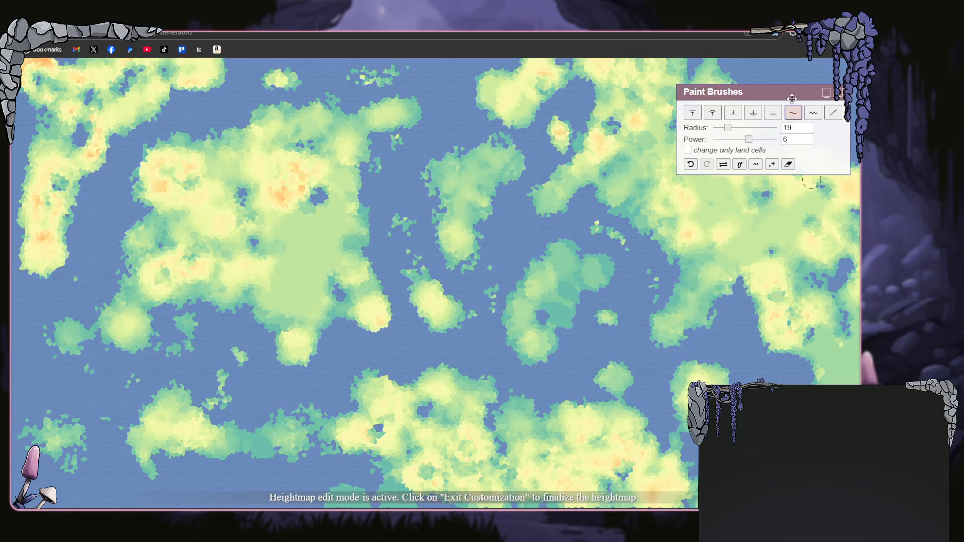
pyautogui.click(707, 115)
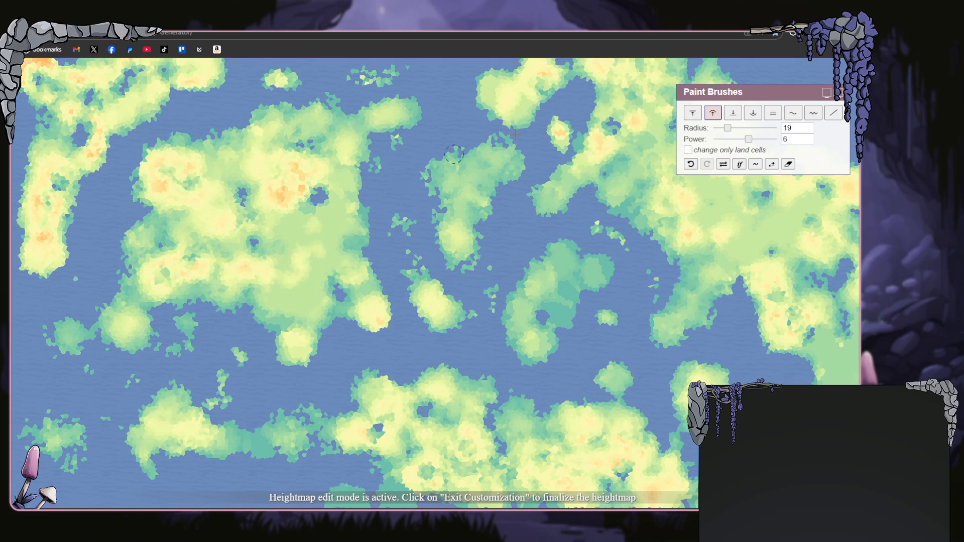
# - Set the Smooth brush radius to 35 and smooth the western continent's peaks and the northwestern landmass
pyautogui.click(793, 112)
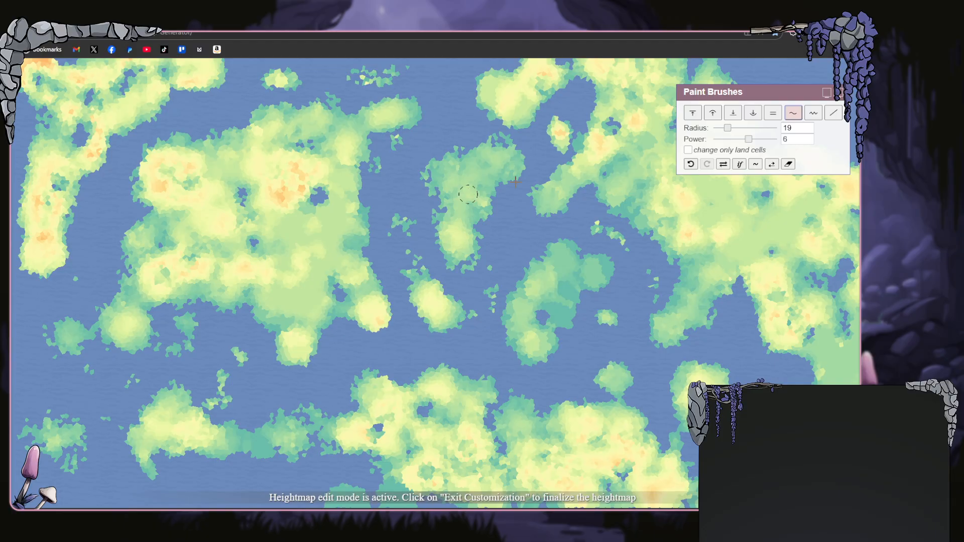
pyautogui.moveTo(727, 128); pyautogui.dragTo(731, 129)
pyautogui.moveTo(284, 215)
pyautogui.mouseDown()
pyautogui.moveTo(304, 161)
pyautogui.moveTo(288, 206)
pyautogui.moveTo(308, 177)
pyautogui.moveTo(289, 178)
pyautogui.moveTo(275, 206)
pyautogui.moveTo(285, 202)
pyautogui.moveTo(277, 168)
pyautogui.mouseUp()
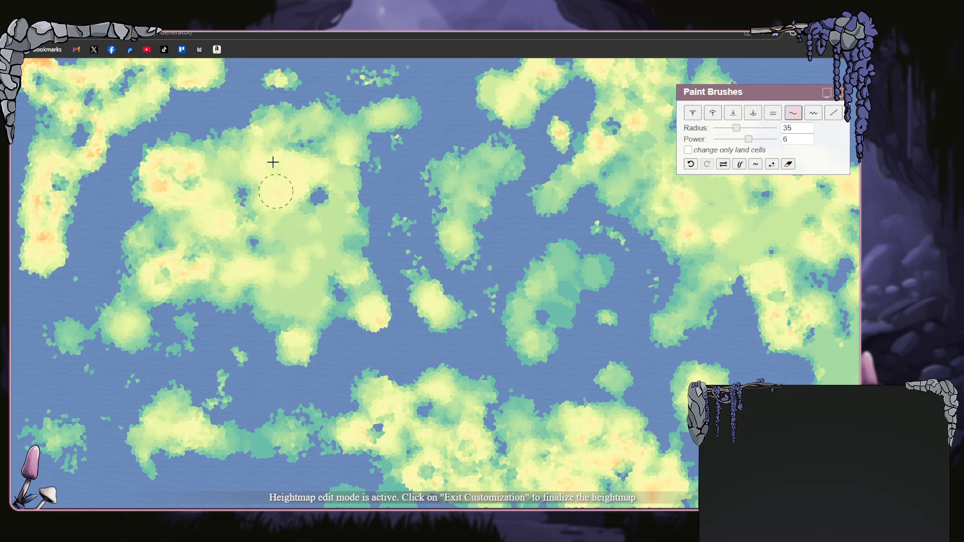
pyautogui.moveTo(196, 170)
pyautogui.mouseDown()
pyautogui.moveTo(167, 187)
pyautogui.moveTo(174, 160)
pyautogui.moveTo(155, 156)
pyautogui.moveTo(190, 177)
pyautogui.mouseUp()
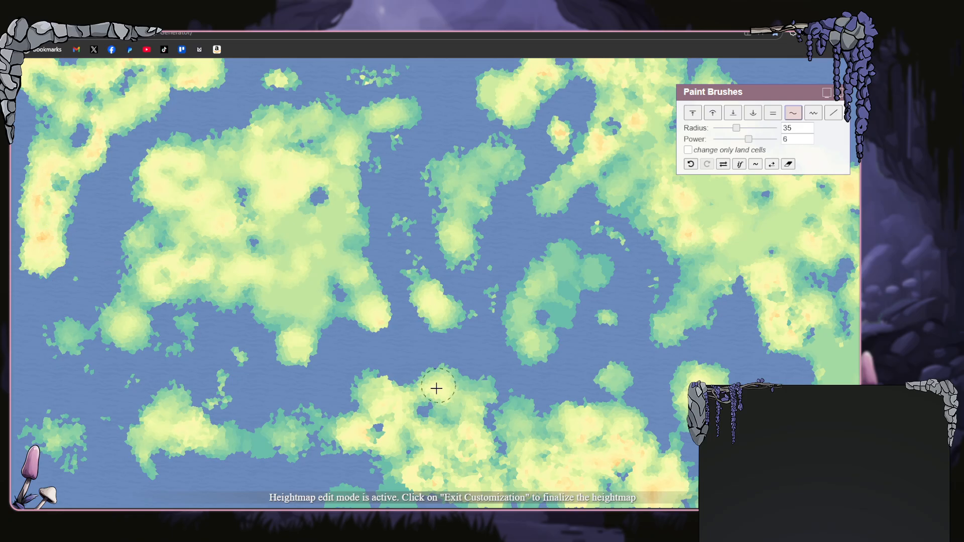
# - Smooth the southern continent, the central island's southern end and the eastern continent's rough terrain with the Smooth brush
pyautogui.moveTo(380, 397)
pyautogui.mouseDown()
pyautogui.moveTo(407, 432)
pyautogui.moveTo(394, 441)
pyautogui.moveTo(345, 436)
pyautogui.moveTo(442, 481)
pyautogui.moveTo(457, 429)
pyautogui.moveTo(475, 447)
pyautogui.moveTo(470, 465)
pyautogui.moveTo(503, 438)
pyautogui.moveTo(597, 439)
pyautogui.mouseUp()
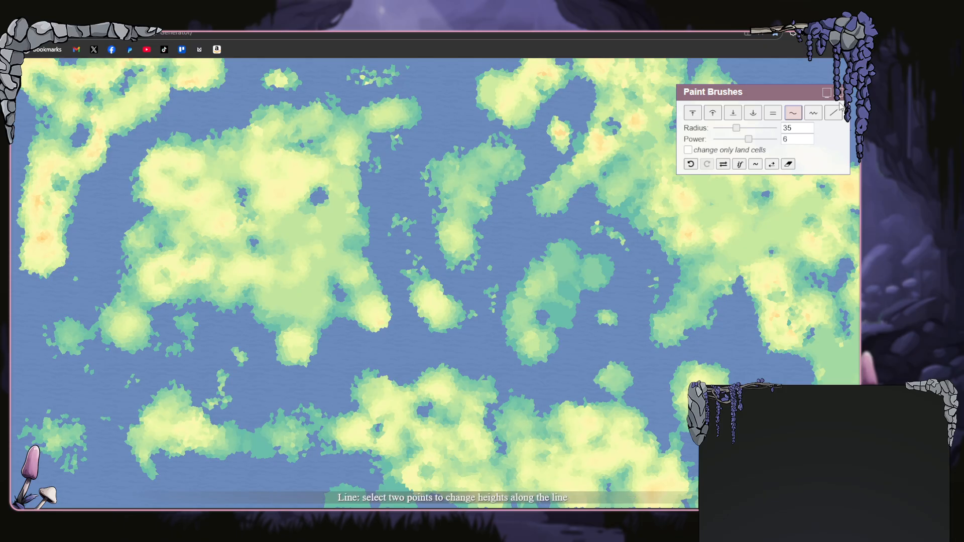
pyautogui.moveTo(773, 95)
pyautogui.mouseDown()
pyautogui.moveTo(231, 102)
pyautogui.moveTo(239, 138)
pyautogui.mouseUp()
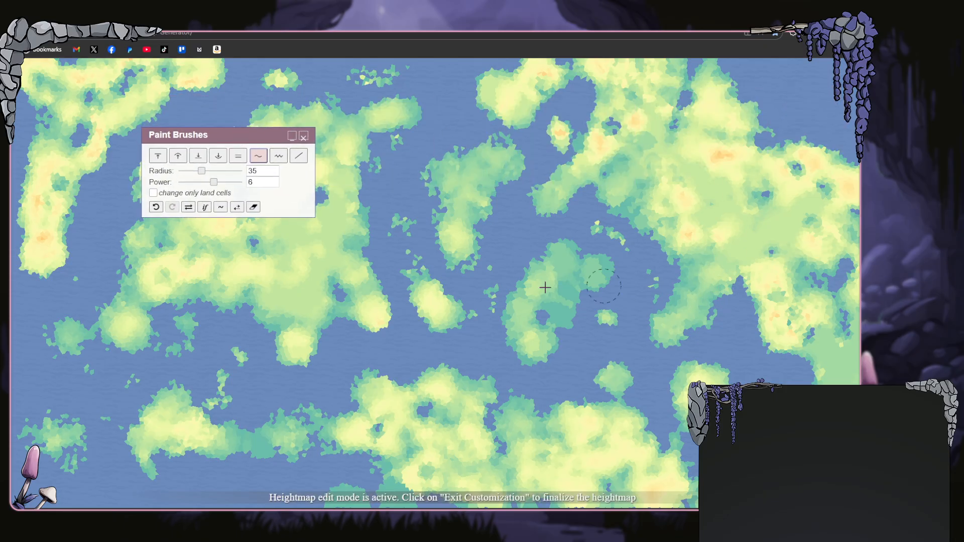
pyautogui.click(536, 340)
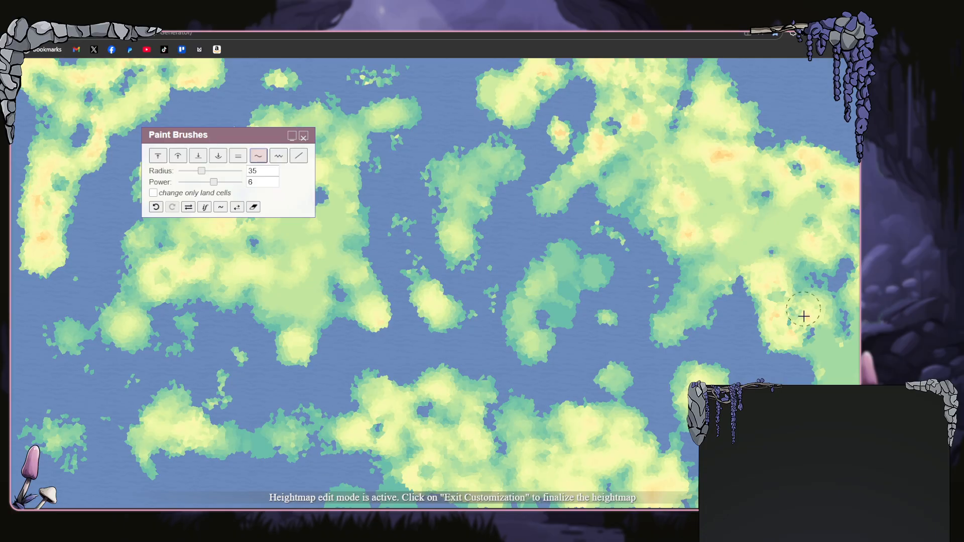
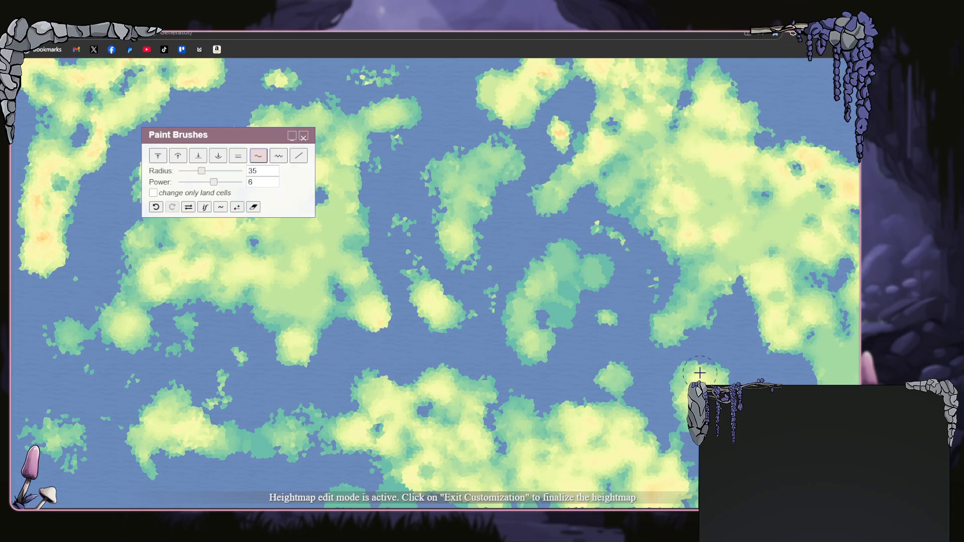
# - Finalize the edited heightmap and regenerate the icebergs and glaciers
pyautogui.click(304, 137)
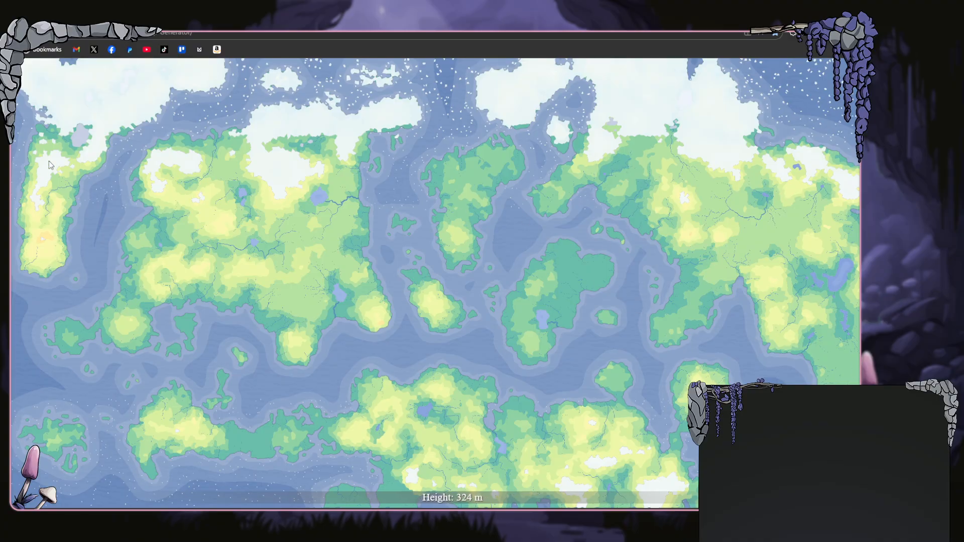
pyautogui.click(40, 71)
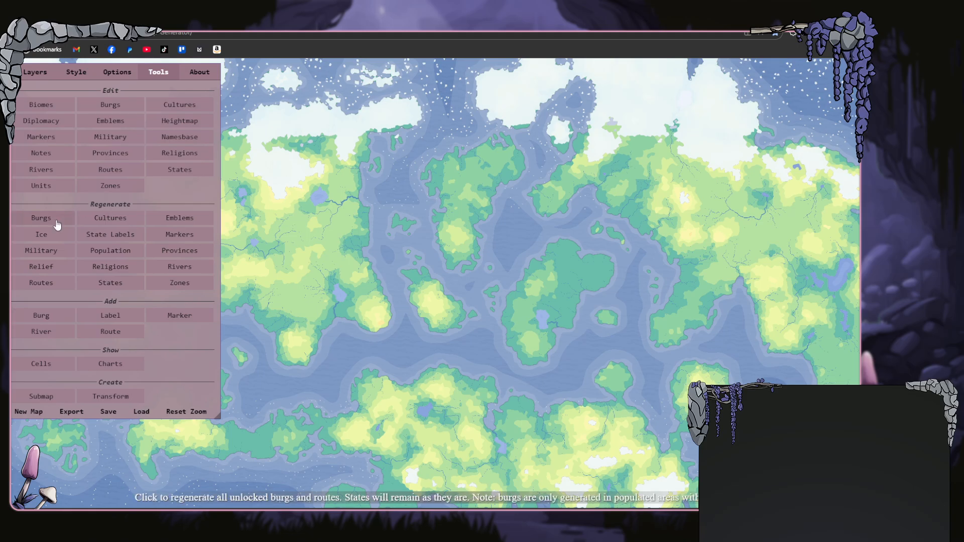
pyautogui.click(46, 237)
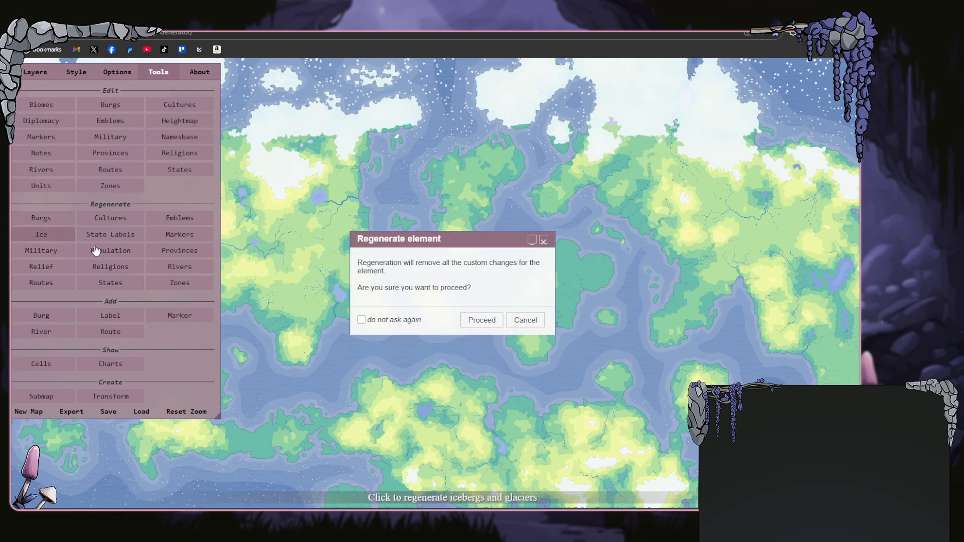
pyautogui.click(479, 323)
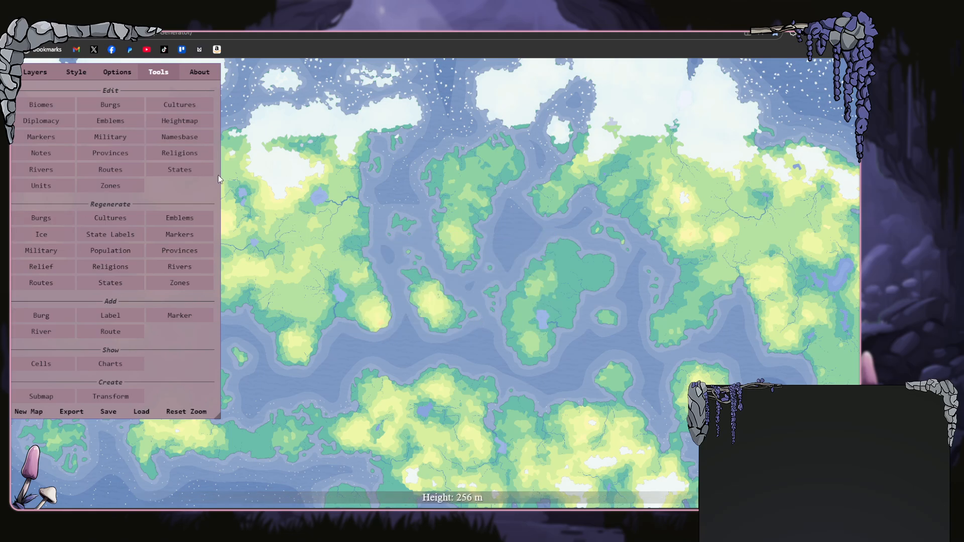
# - Display the Biomes layer on the map together with the Heightmap, Rivers and Ice layers
pyautogui.click(45, 76)
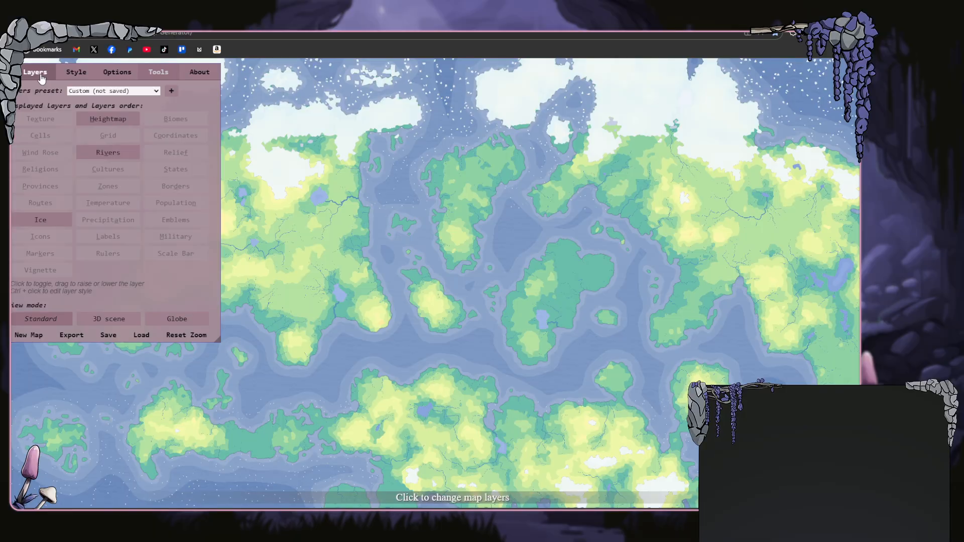
pyautogui.click(174, 120)
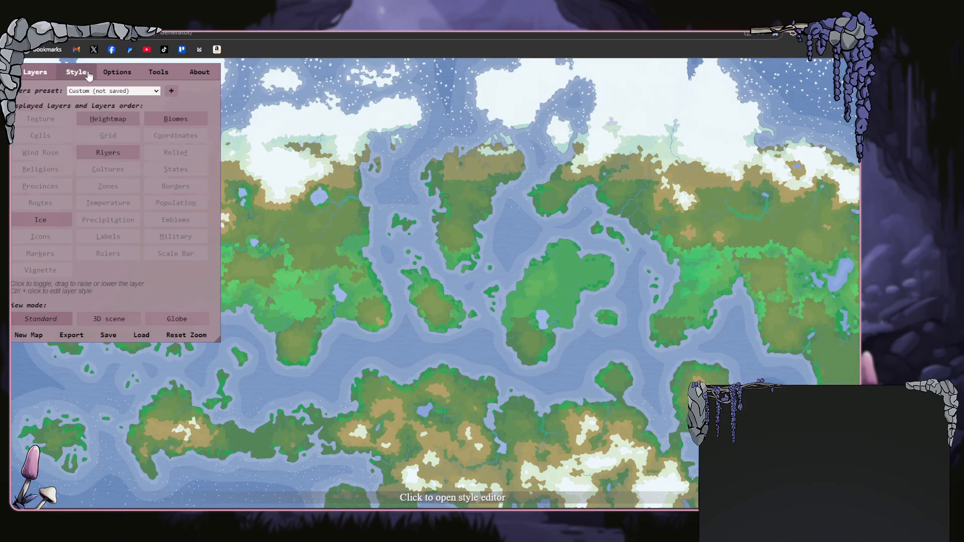
pyautogui.click(159, 72)
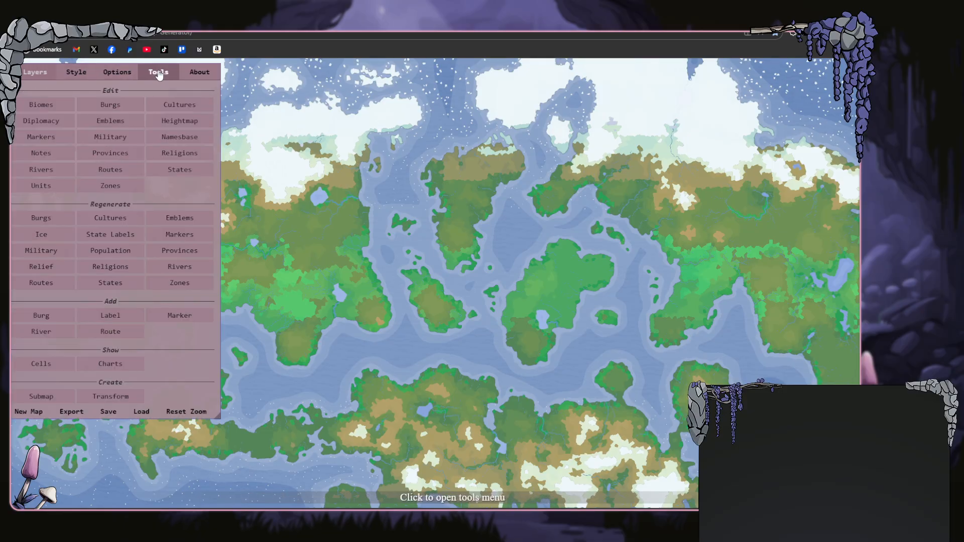
# - Review the biomes and their cell counts in the Biomes Editor, and close the editor
pyautogui.click(48, 106)
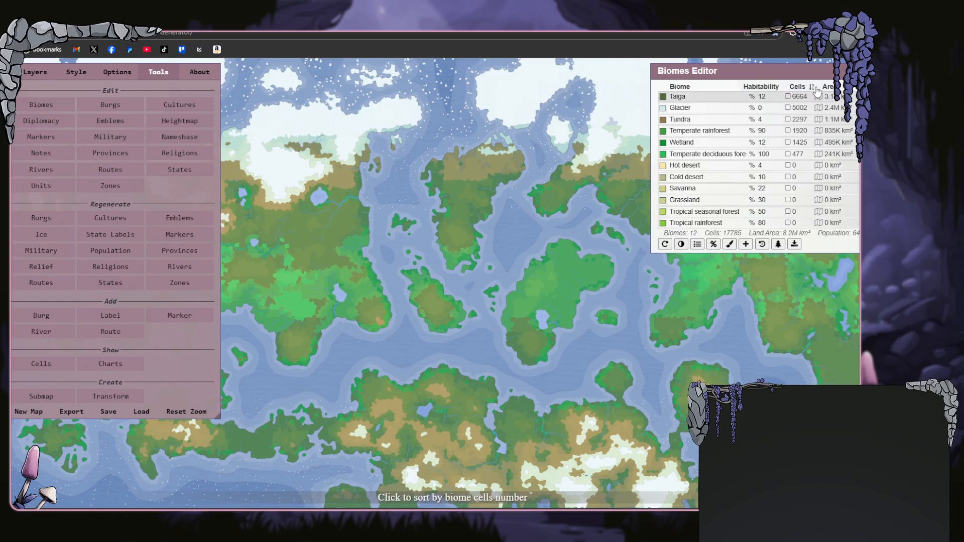
pyautogui.click(851, 70)
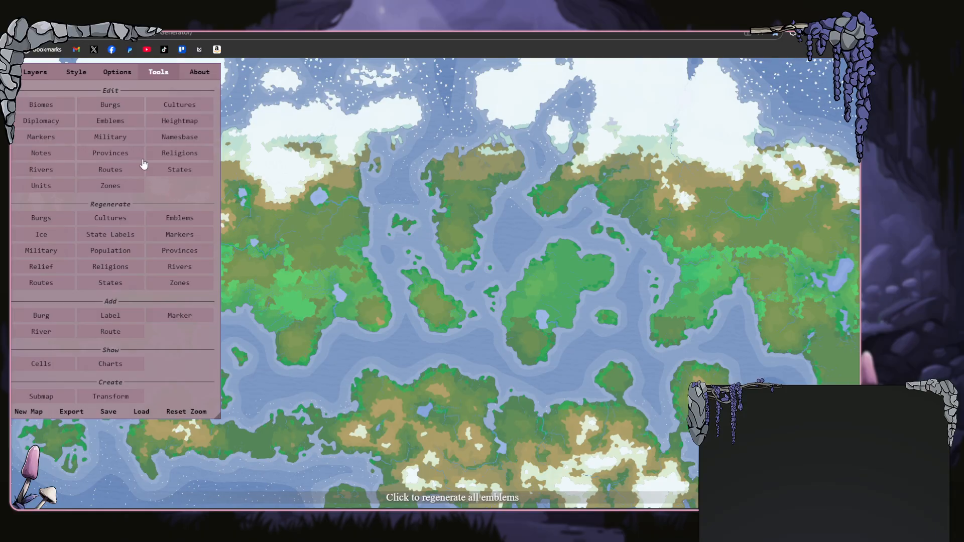
pyautogui.click(88, 76)
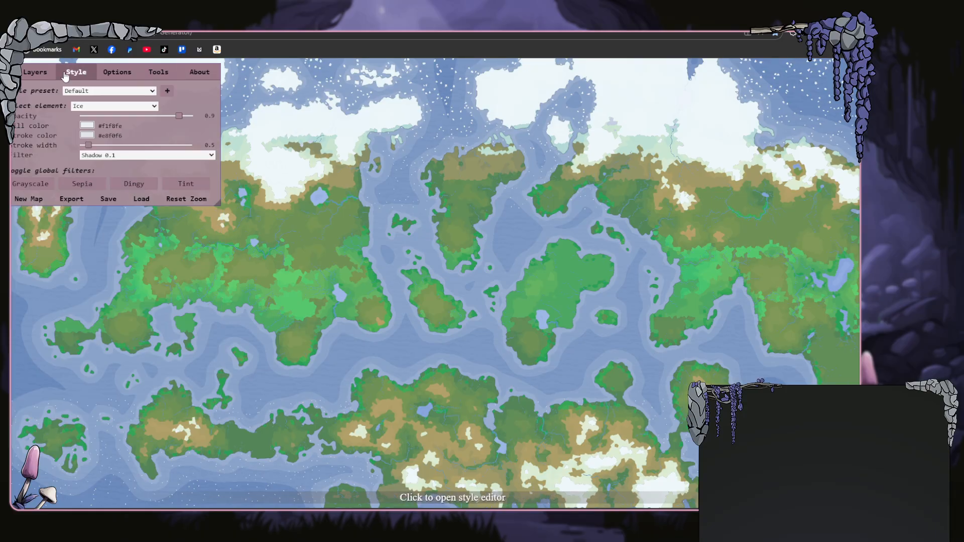
# - View the world in Globe mode, rotate it to the central island and close the 3D mode settings
pyautogui.click(44, 75)
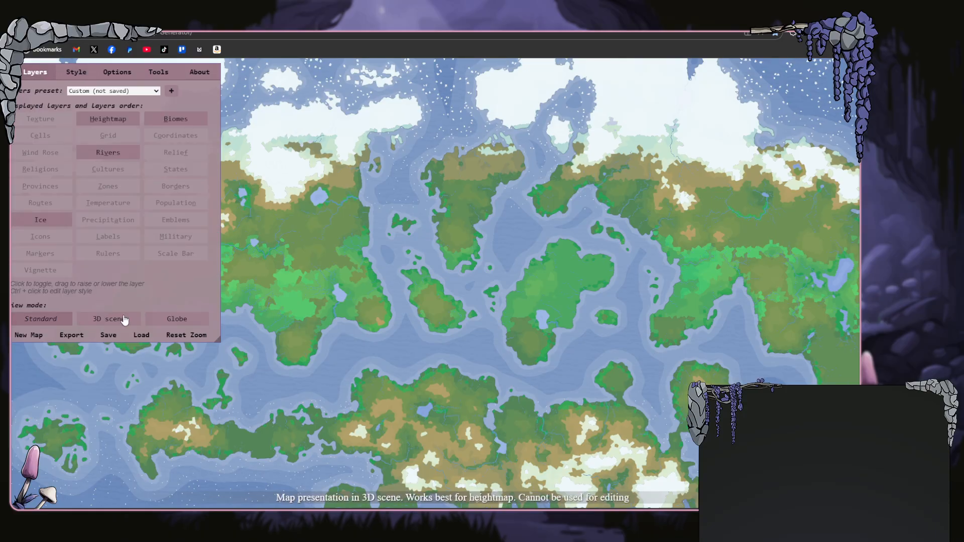
pyautogui.click(166, 322)
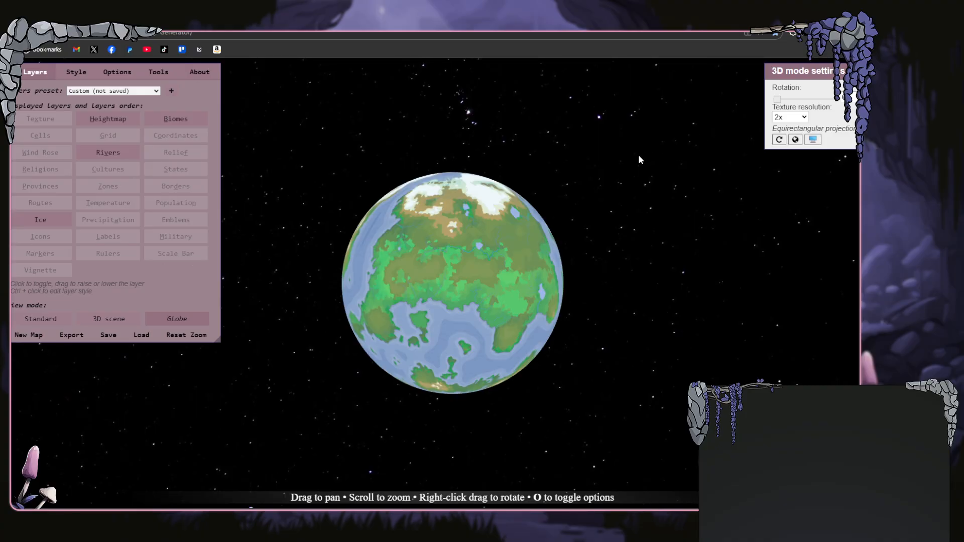
pyautogui.moveTo(496, 283); pyautogui.dragTo(538, 318)
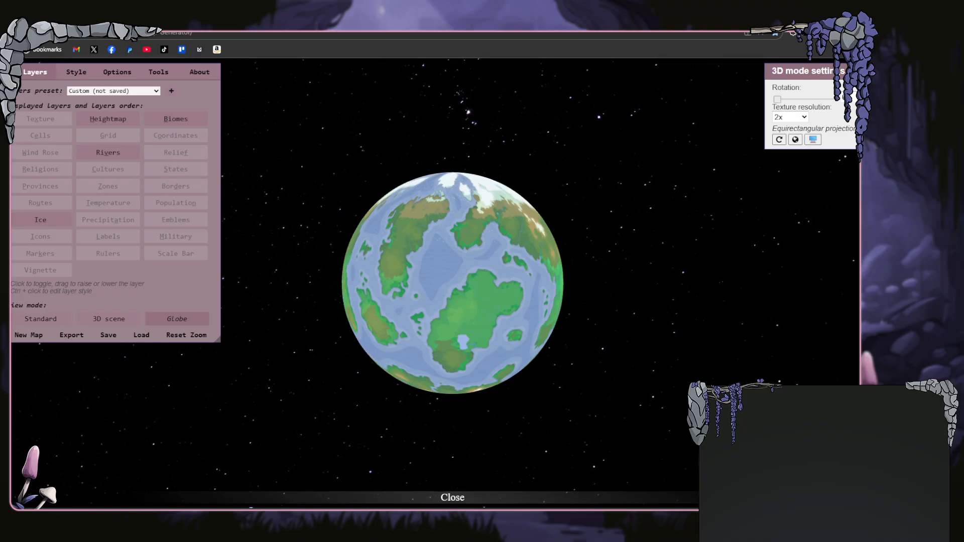
pyautogui.click(849, 71)
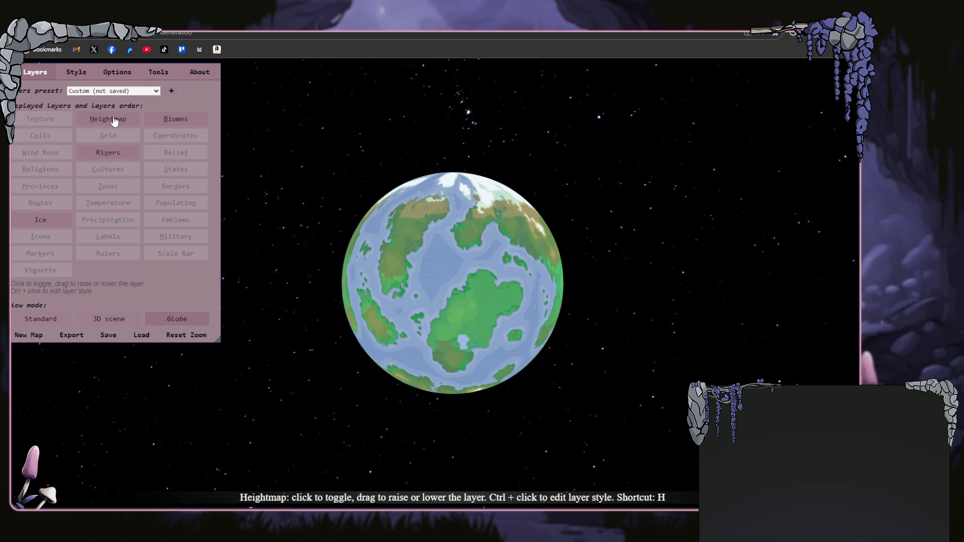
# - Start editing the heightmap in Erase mode and return the map to the Standard view
pyautogui.click(159, 76)
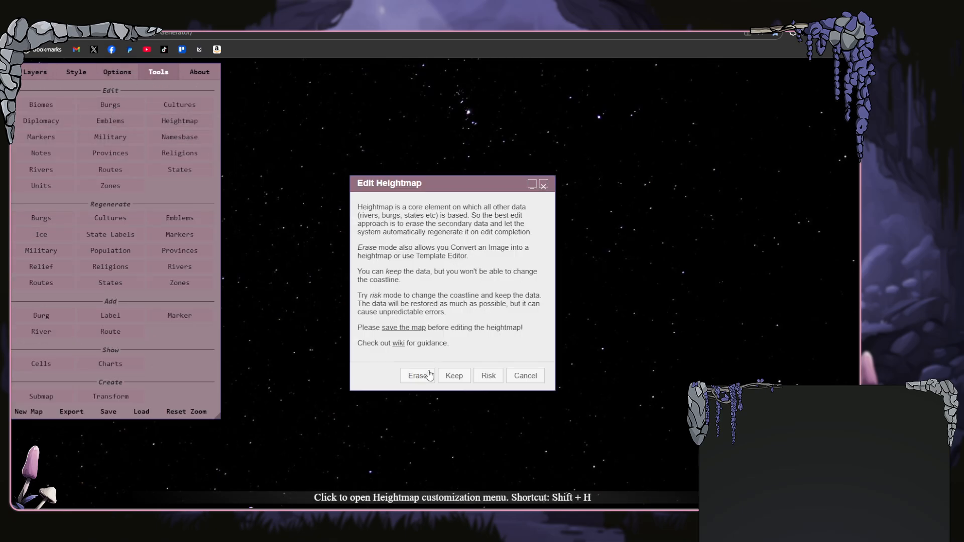
pyautogui.click(421, 376)
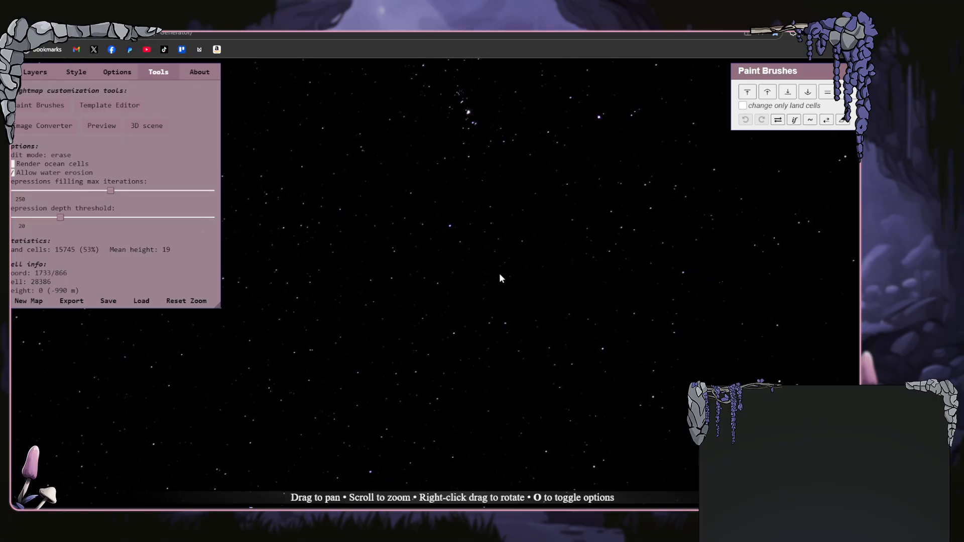
pyautogui.click(35, 72)
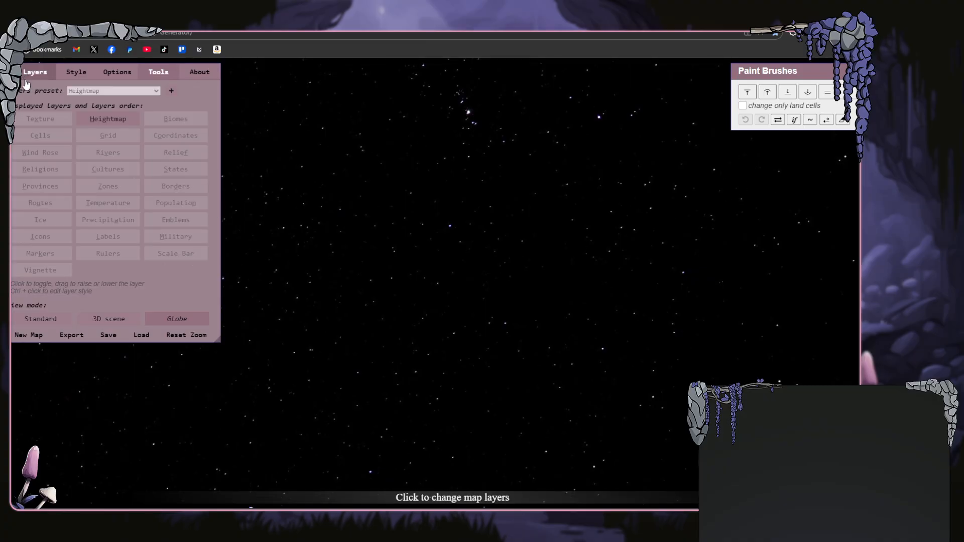
pyautogui.click(69, 313)
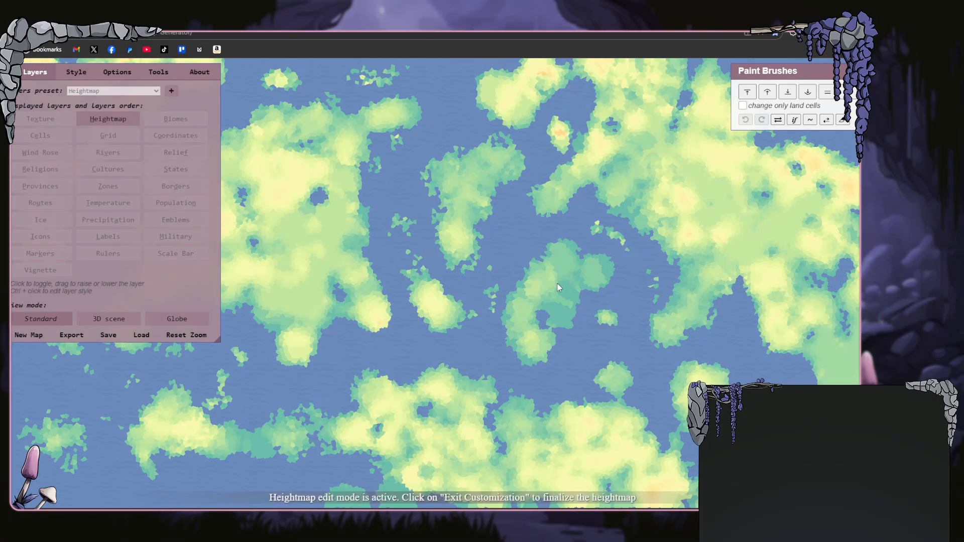
# - Reduce the Elevate brush radius and raise a ridge of higher ground along the central island's western side
pyautogui.click(767, 91)
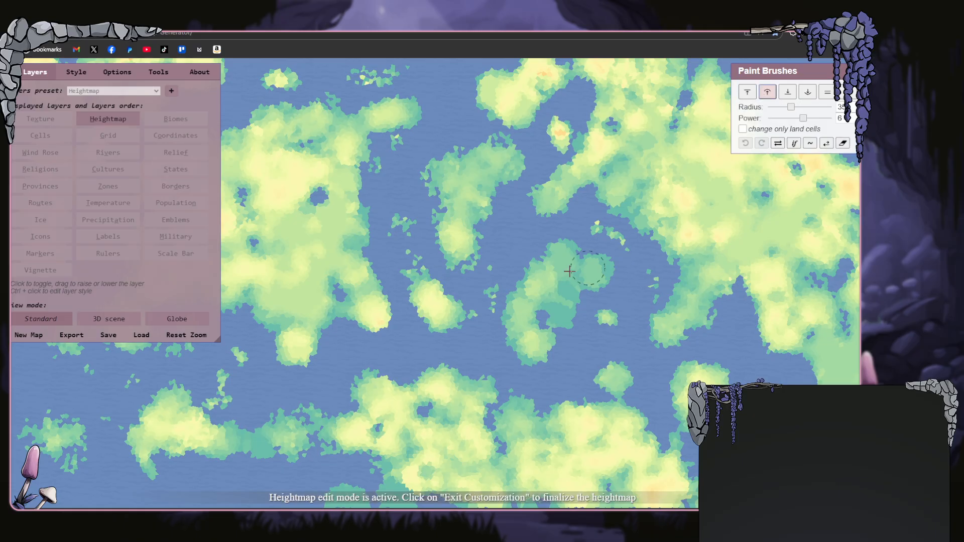
pyautogui.moveTo(791, 107); pyautogui.dragTo(778, 108)
pyautogui.click(531, 293)
pyautogui.moveTo(533, 289)
pyautogui.mouseDown()
pyautogui.moveTo(564, 257)
pyautogui.moveTo(533, 300)
pyautogui.moveTo(568, 268)
pyautogui.moveTo(528, 311)
pyautogui.moveTo(532, 293)
pyautogui.moveTo(576, 261)
pyautogui.moveTo(521, 319)
pyautogui.mouseUp()
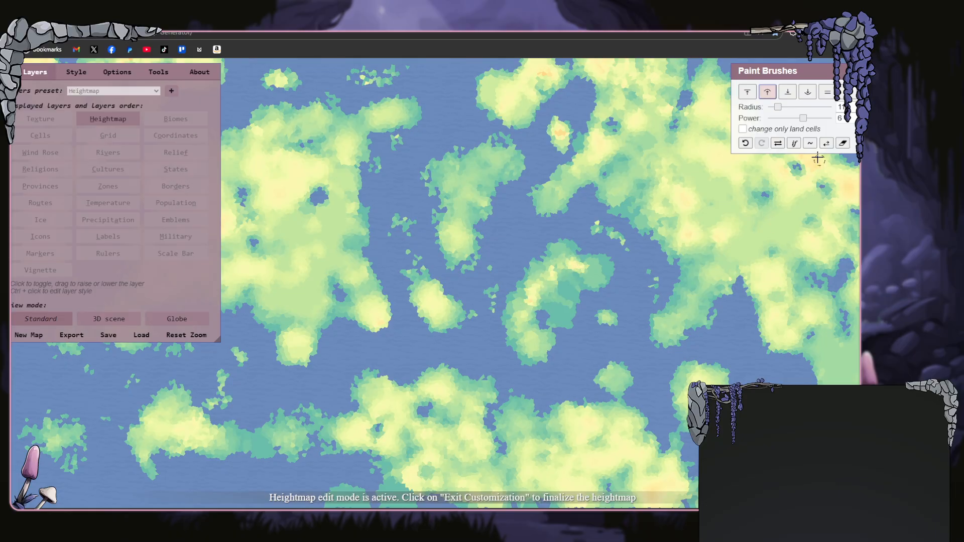
# - Enlarge the brush slightly, depress small basins across the eastern continent and beside the central island's lake, and finalize the heightmap
pyautogui.click(847, 92)
pyautogui.moveTo(781, 112); pyautogui.dragTo(785, 112)
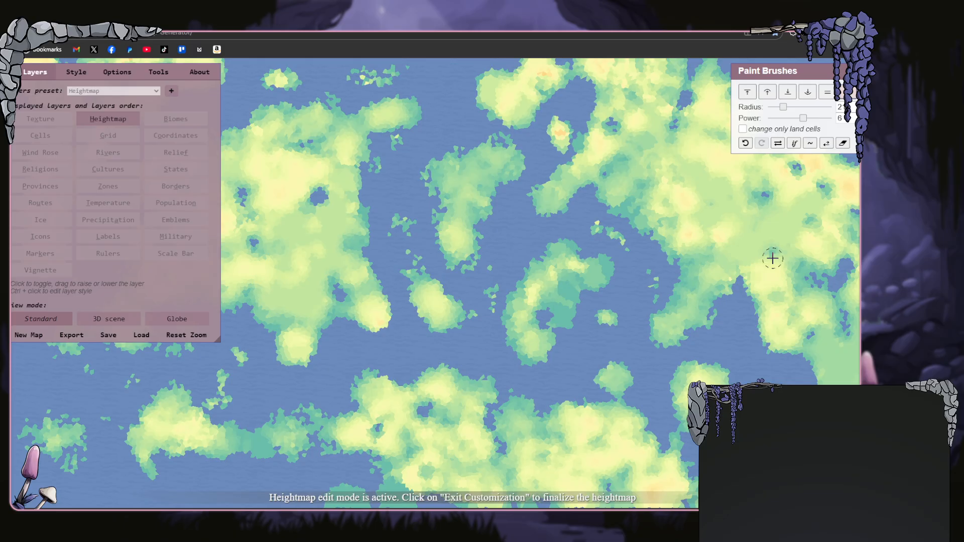
pyautogui.click(808, 92)
pyautogui.moveTo(720, 207)
pyautogui.mouseDown()
pyautogui.moveTo(696, 159)
pyautogui.moveTo(687, 198)
pyautogui.moveTo(673, 180)
pyautogui.moveTo(710, 227)
pyautogui.mouseUp()
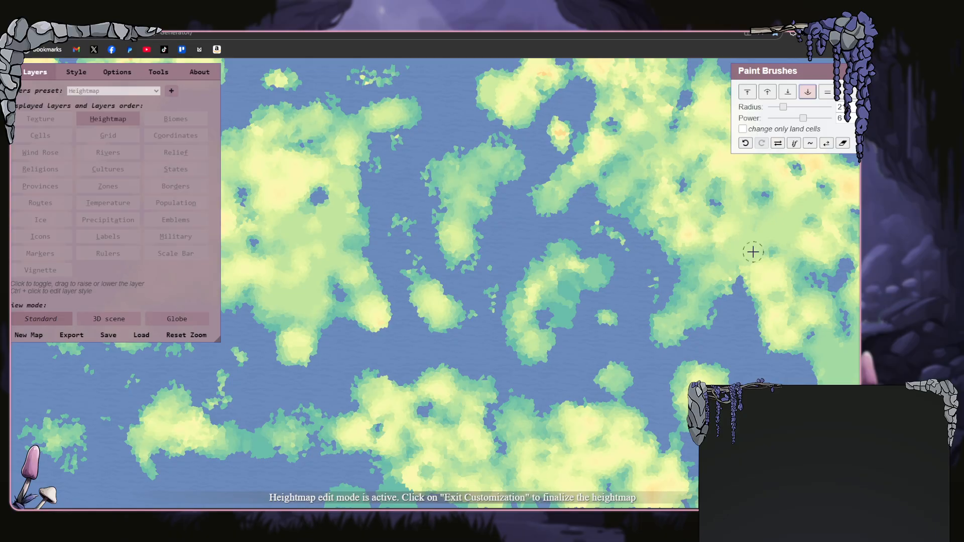
pyautogui.moveTo(753, 252)
pyautogui.mouseDown()
pyautogui.moveTo(758, 231)
pyautogui.moveTo(778, 225)
pyautogui.moveTo(746, 227)
pyautogui.mouseUp()
pyautogui.moveTo(849, 353); pyautogui.dragTo(853, 372)
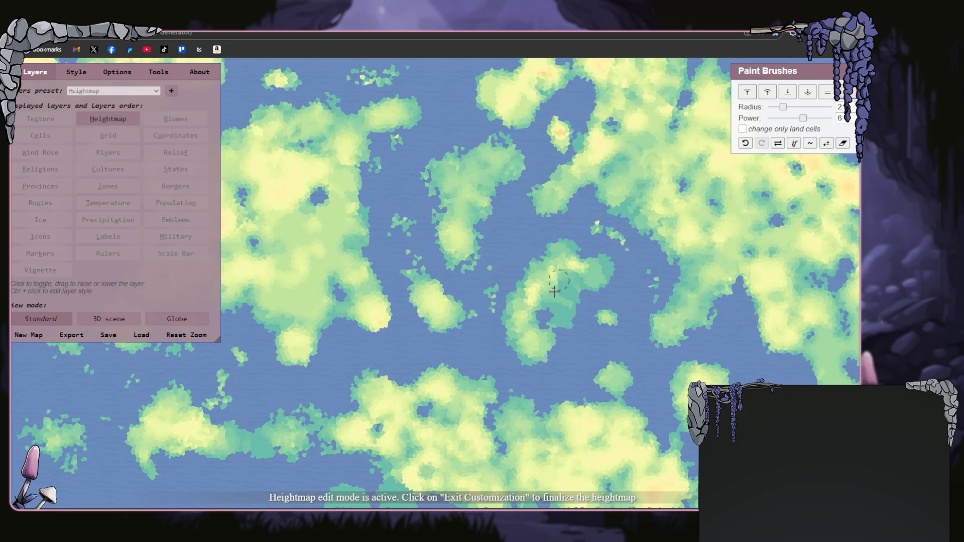
pyautogui.moveTo(538, 294)
pyautogui.mouseDown()
pyautogui.moveTo(534, 348)
pyautogui.moveTo(546, 278)
pyautogui.moveTo(522, 313)
pyautogui.moveTo(554, 265)
pyautogui.moveTo(549, 318)
pyautogui.mouseUp()
pyautogui.click(848, 70)
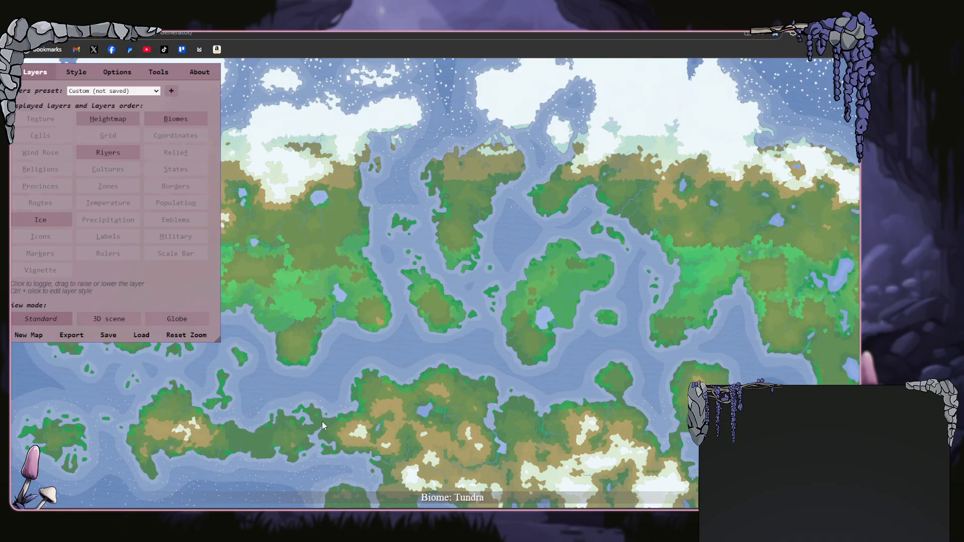
# - Inspect the style settings of the Biomes element and toggle the Rivers layer off and back on
pyautogui.click(79, 74)
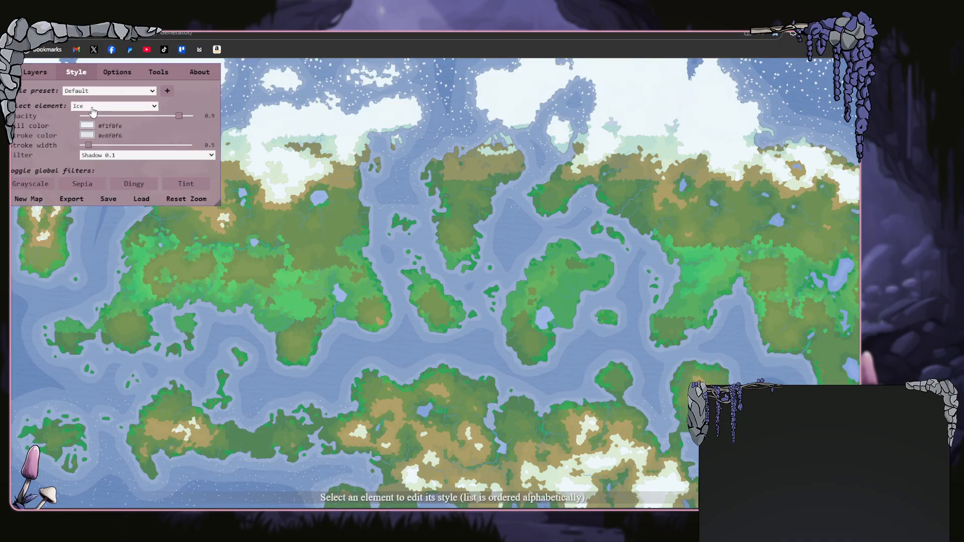
pyautogui.click(104, 132)
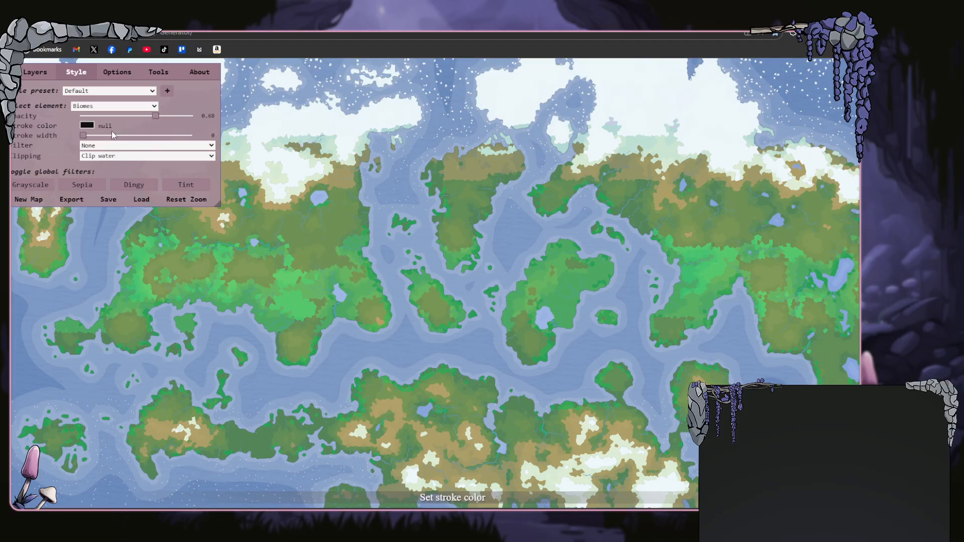
pyautogui.click(35, 71)
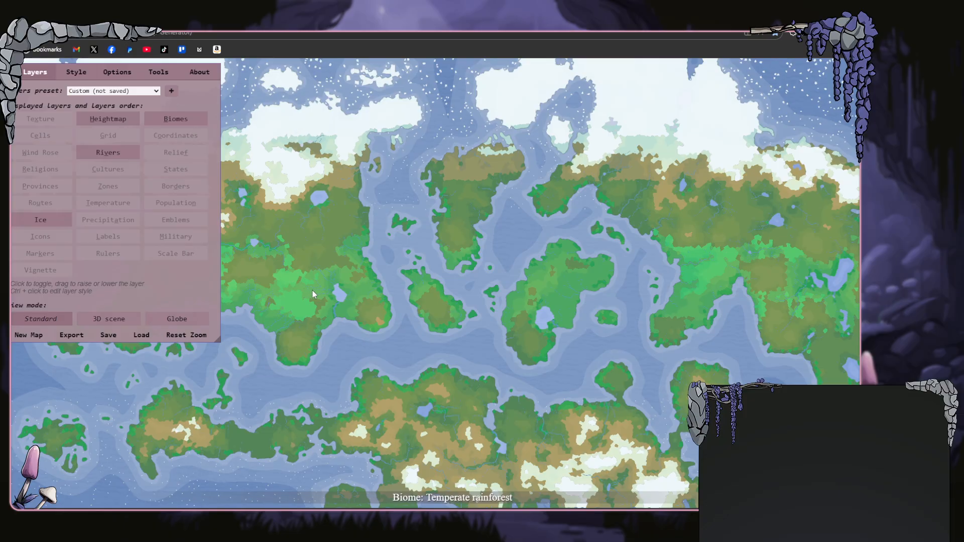
pyautogui.click(122, 159)
pyautogui.click(121, 159)
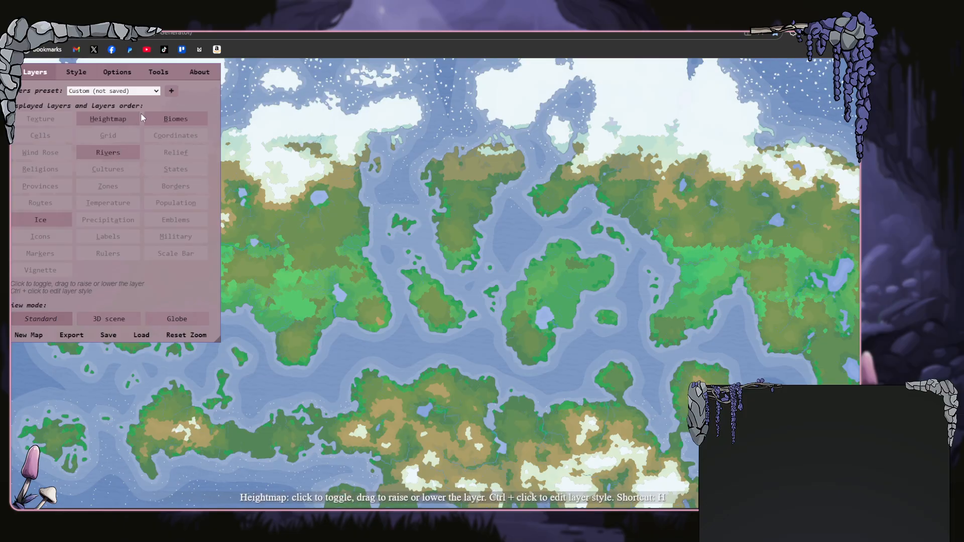
# - Open the world configuration and set the Equator's average temperature to 9 °C
pyautogui.click(120, 74)
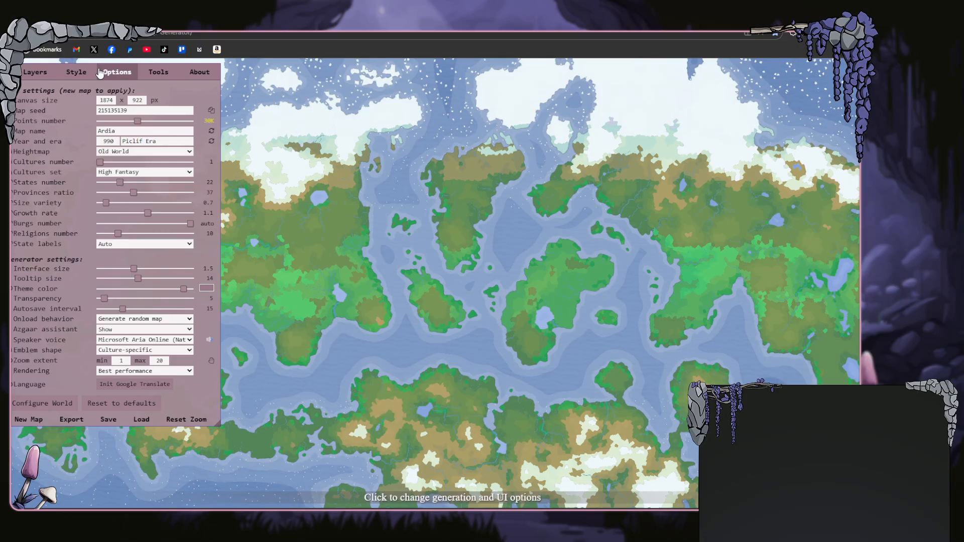
pyautogui.click(159, 75)
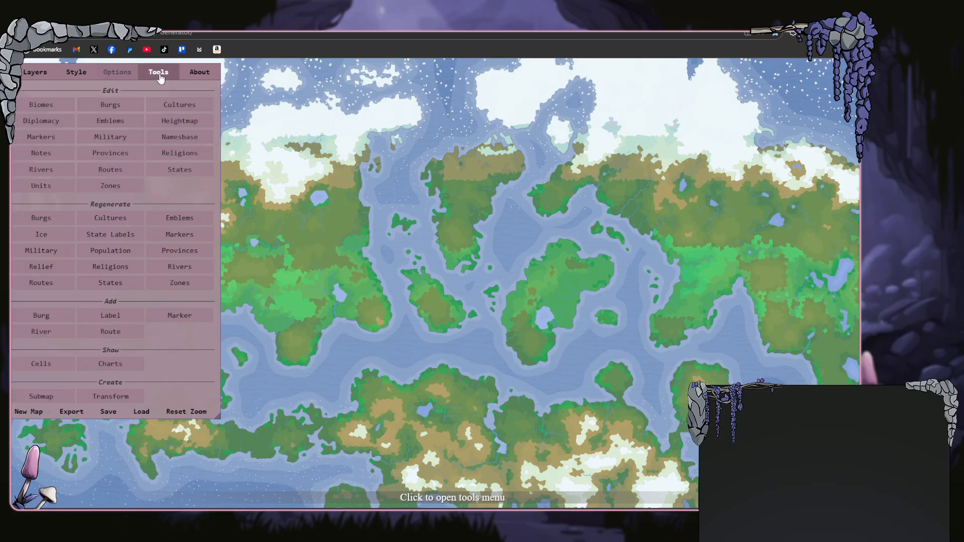
pyautogui.click(115, 73)
pyautogui.click(47, 403)
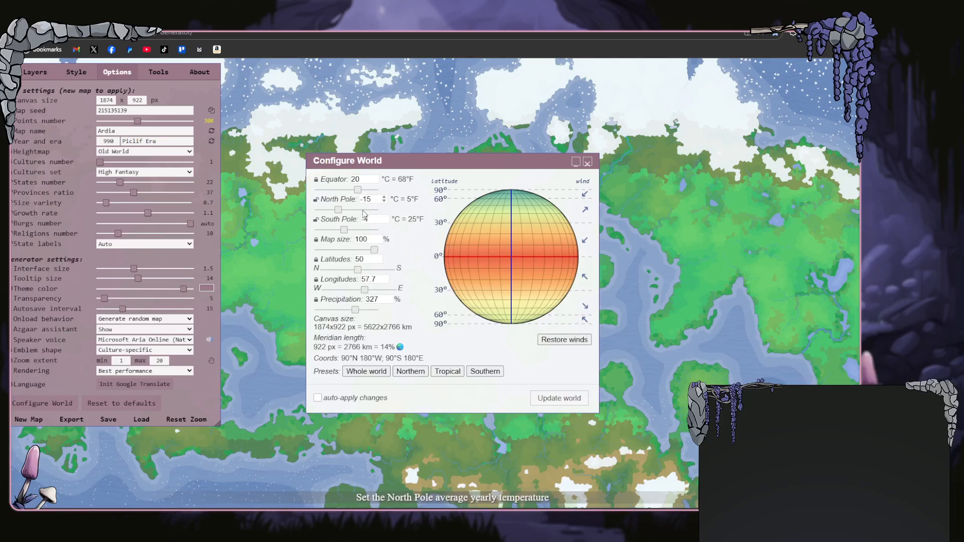
pyautogui.click(375, 182)
pyautogui.click(376, 182)
pyautogui.click(376, 182)
pyautogui.click(376, 181)
pyautogui.click(376, 182)
pyautogui.click(375, 182)
pyautogui.click(375, 182)
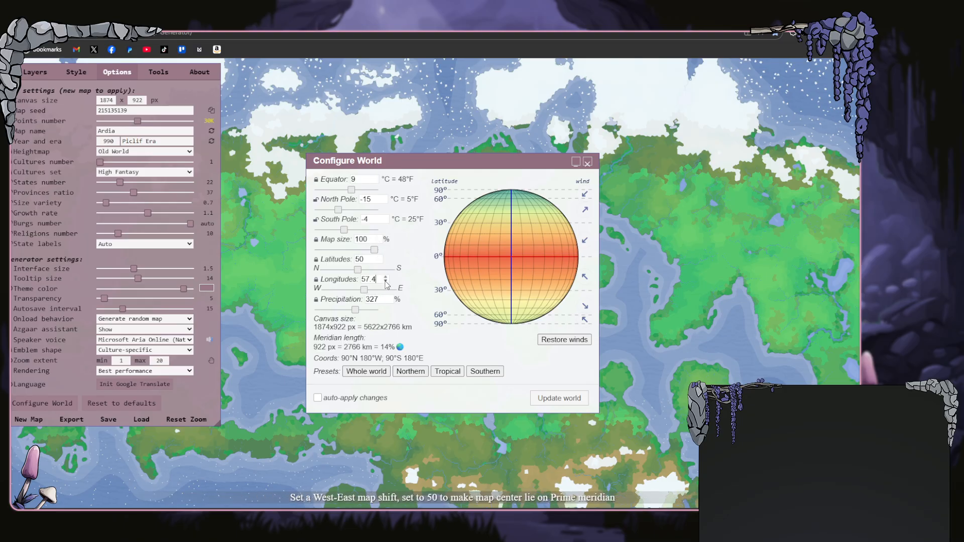
# - Set the world's Longitudes to 50 and its Precipitation to 265%
pyautogui.click(386, 281)
pyautogui.click(385, 281)
pyautogui.click(386, 281)
pyautogui.click(385, 281)
pyautogui.moveTo(355, 311); pyautogui.dragTo(347, 312)
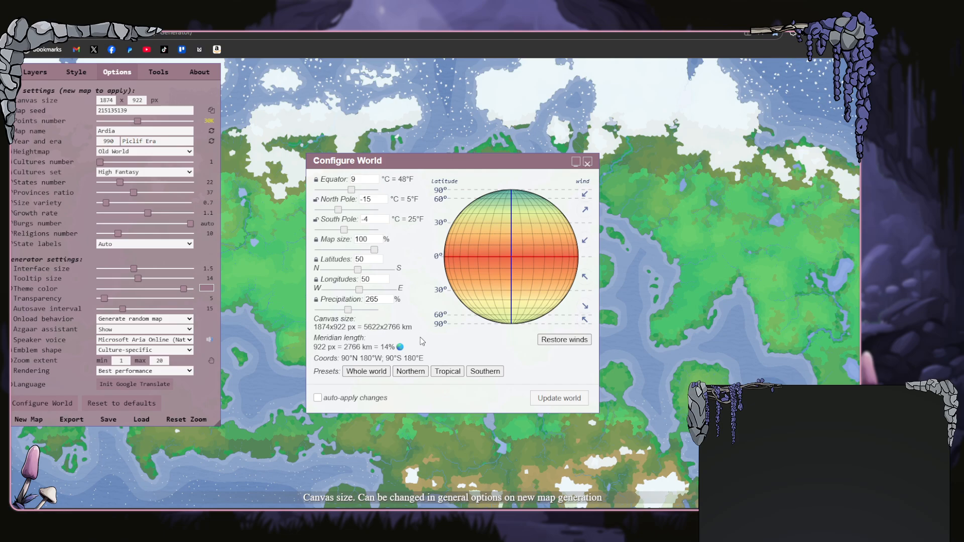
# - Enable auto-apply changes, update the world with the current settings, close the configuration and check the central island's lake and rivers
pyautogui.click(319, 398)
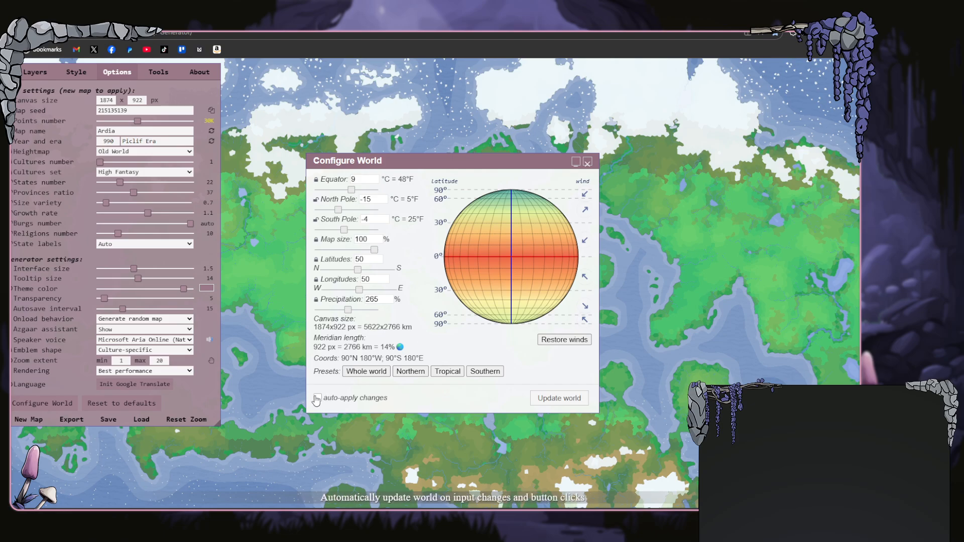
pyautogui.click(570, 400)
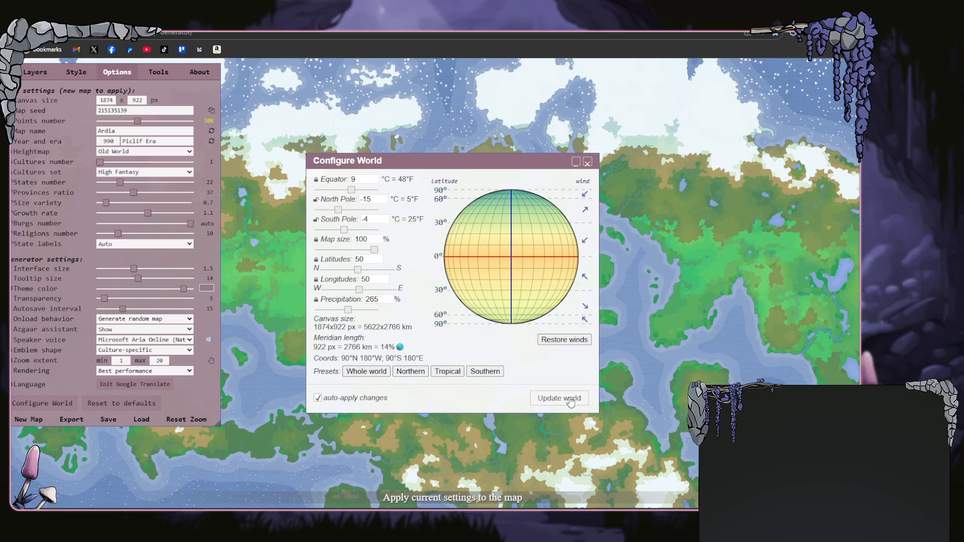
pyautogui.click(587, 162)
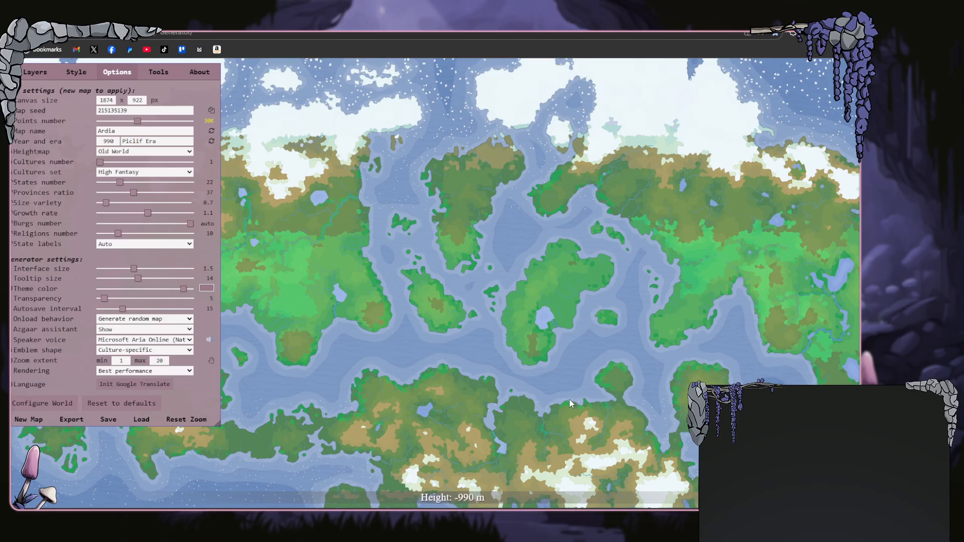
pyautogui.scroll(5, 561, 330)
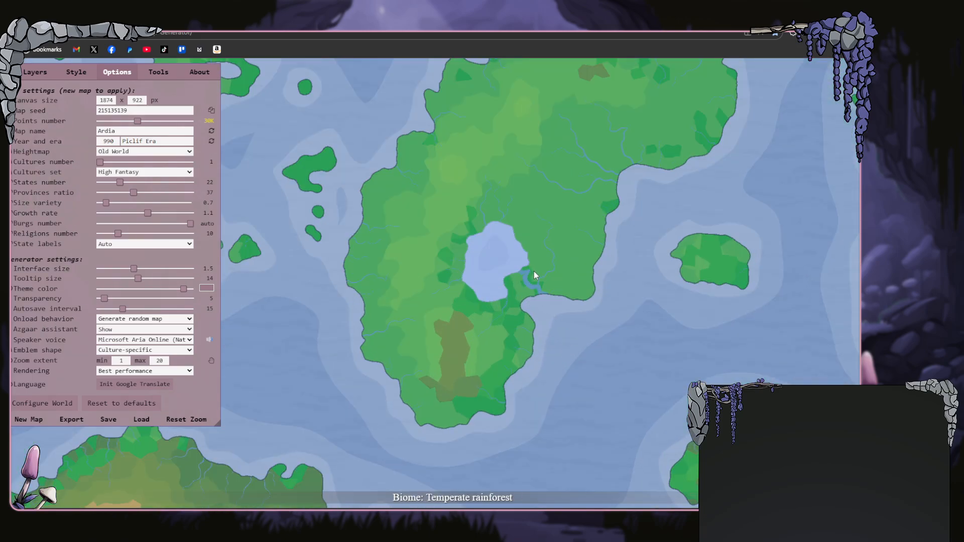
pyautogui.scroll(-6, 528, 312)
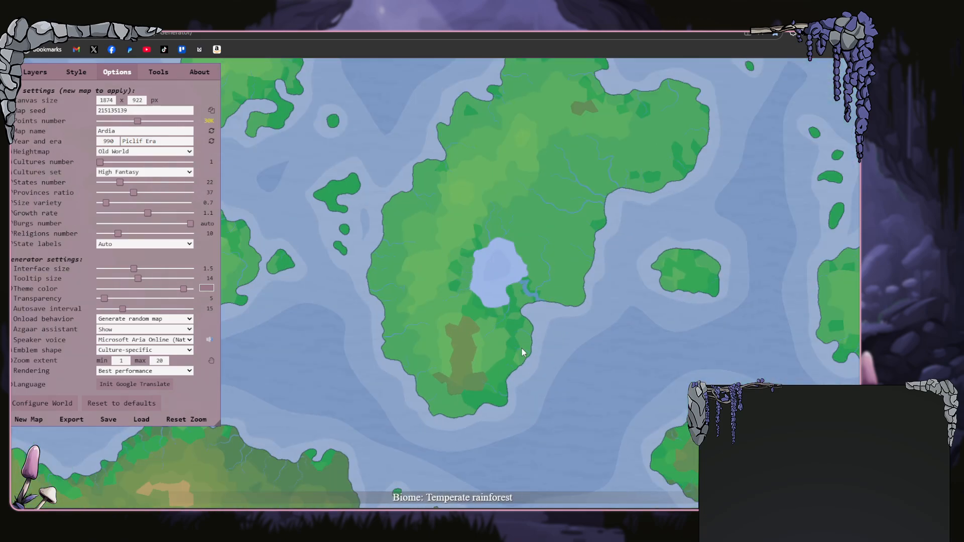
pyautogui.scroll(-1, 522, 348)
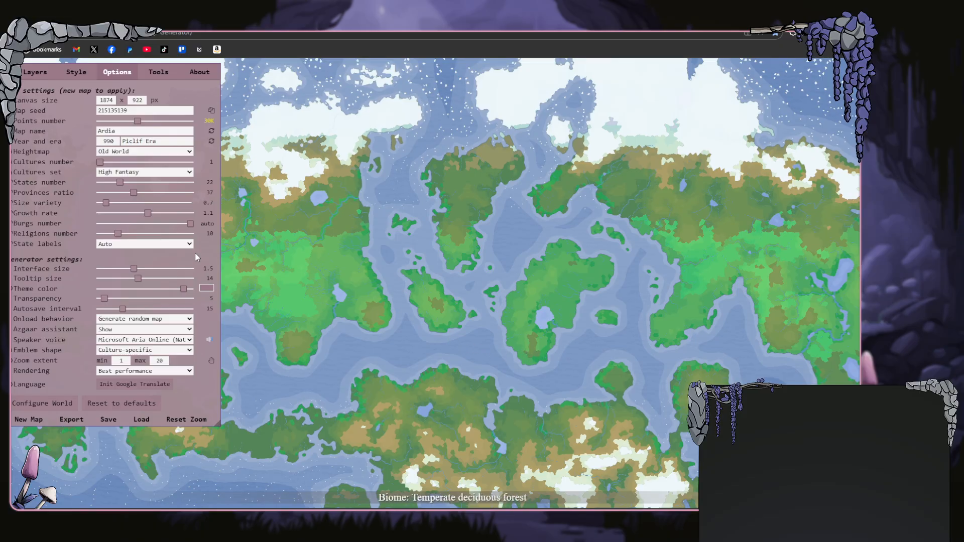
# - Open the Zones Editor and remove the Credakan Invasion zone
pyautogui.click(158, 71)
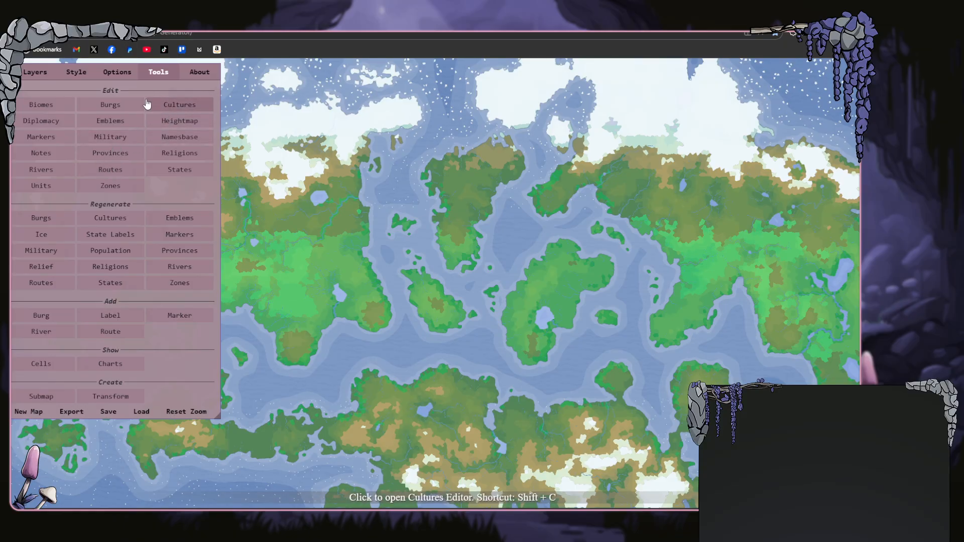
pyautogui.click(111, 187)
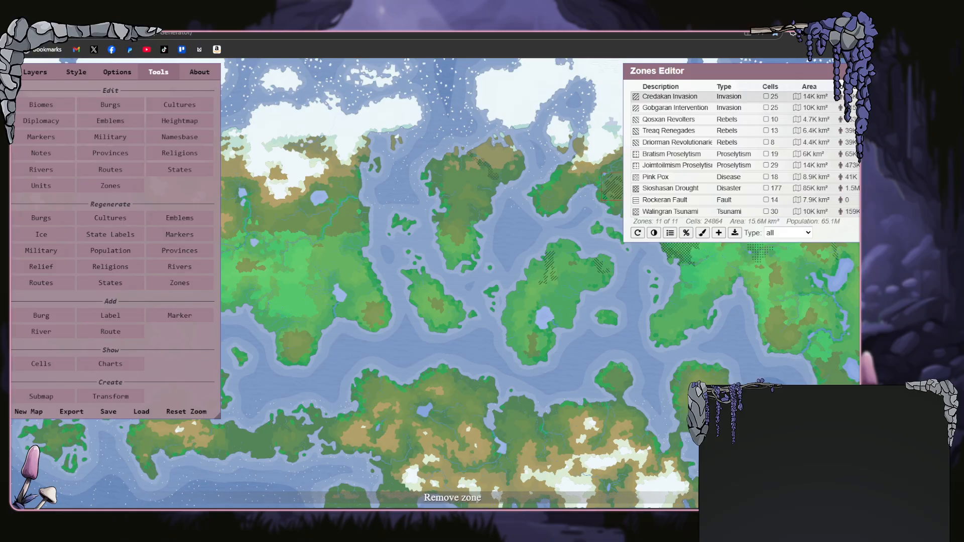
pyautogui.click(881, 96)
pyautogui.click(481, 311)
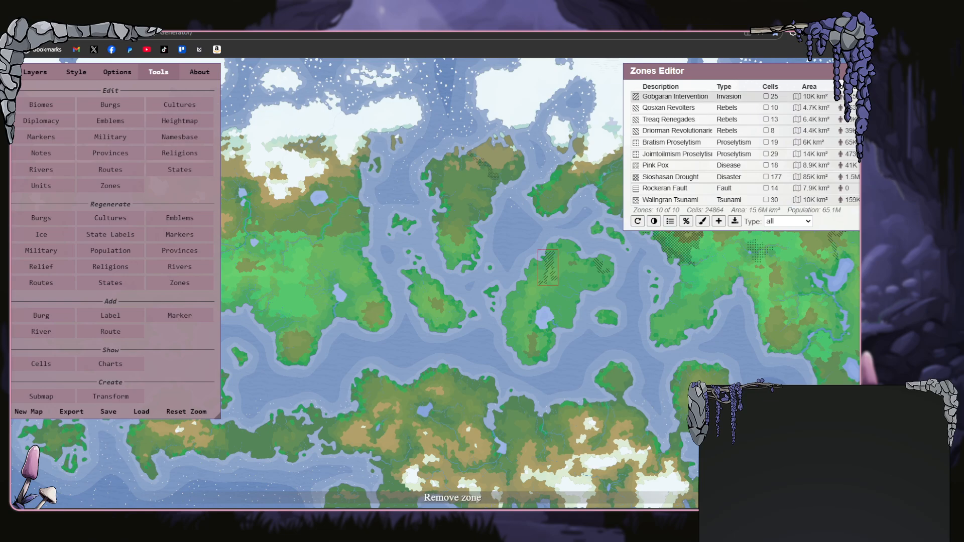
# - Remove the Gobgaran Intervention invasion zone and the three rebel zones: Qosxan Revolters, Treaq Renegades and Driorman Revolutionaries
pyautogui.click(881, 96)
pyautogui.click(489, 312)
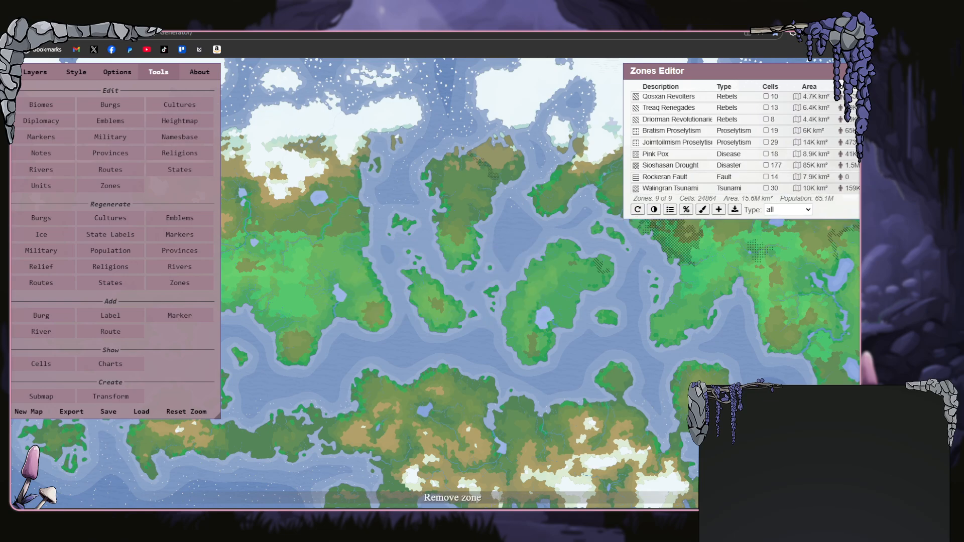
pyautogui.click(881, 96)
pyautogui.click(479, 313)
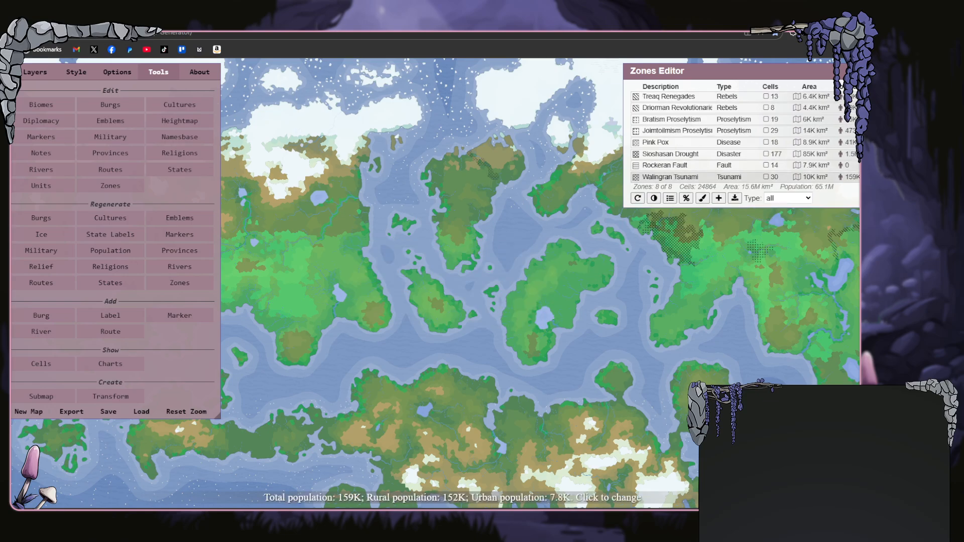
pyautogui.click(881, 96)
pyautogui.click(476, 314)
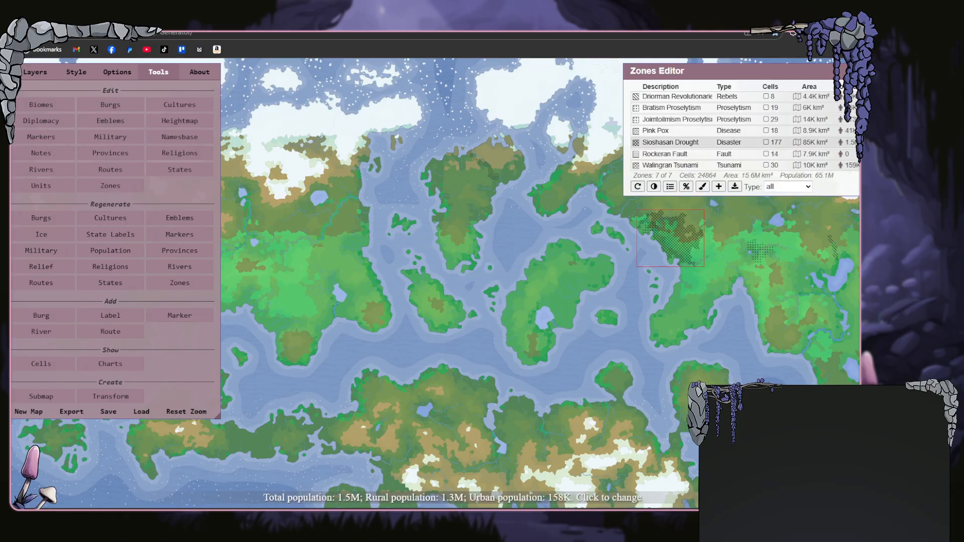
pyautogui.click(881, 96)
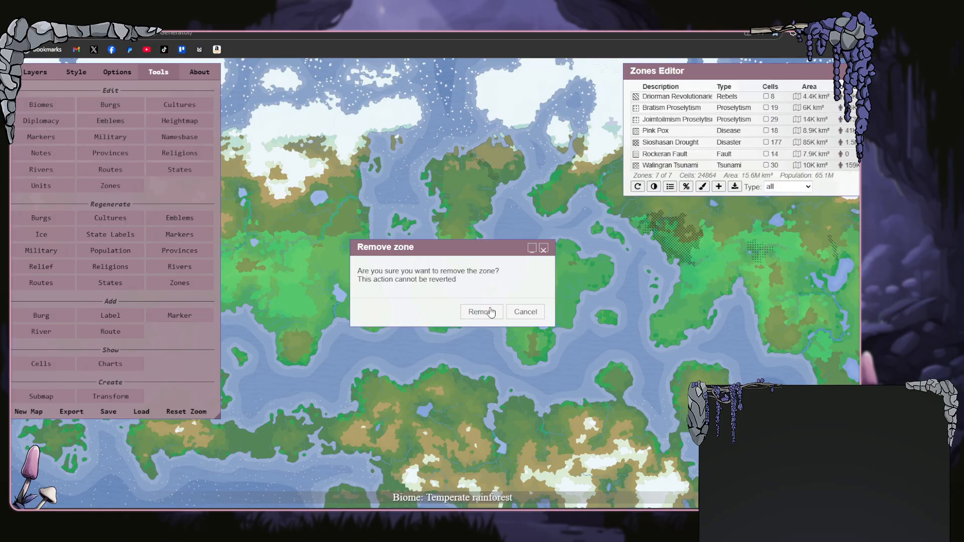
pyautogui.click(490, 311)
# - Remove the Bratism Proselytism, Jointoilmism Proselytism and Pink Pox zones
pyautogui.click(881, 96)
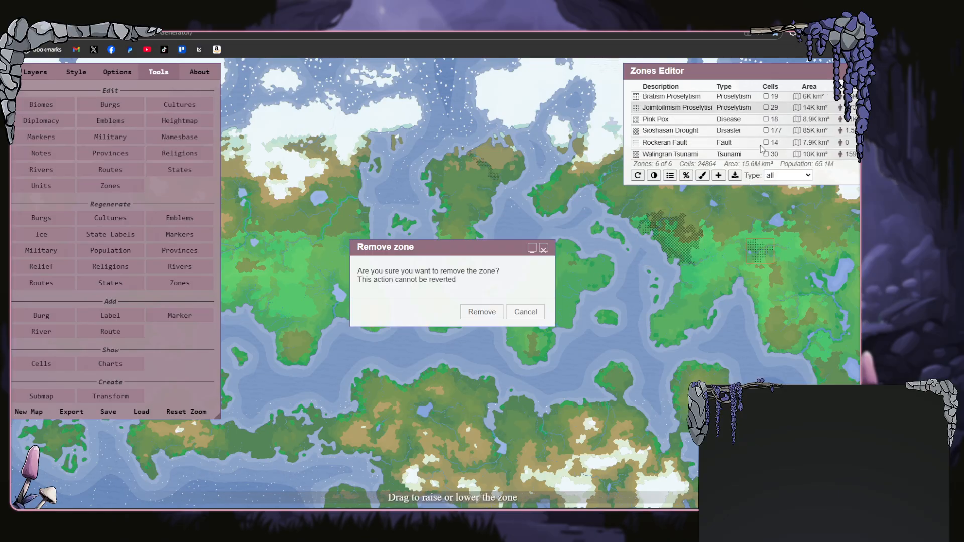
pyautogui.click(478, 311)
pyautogui.click(881, 97)
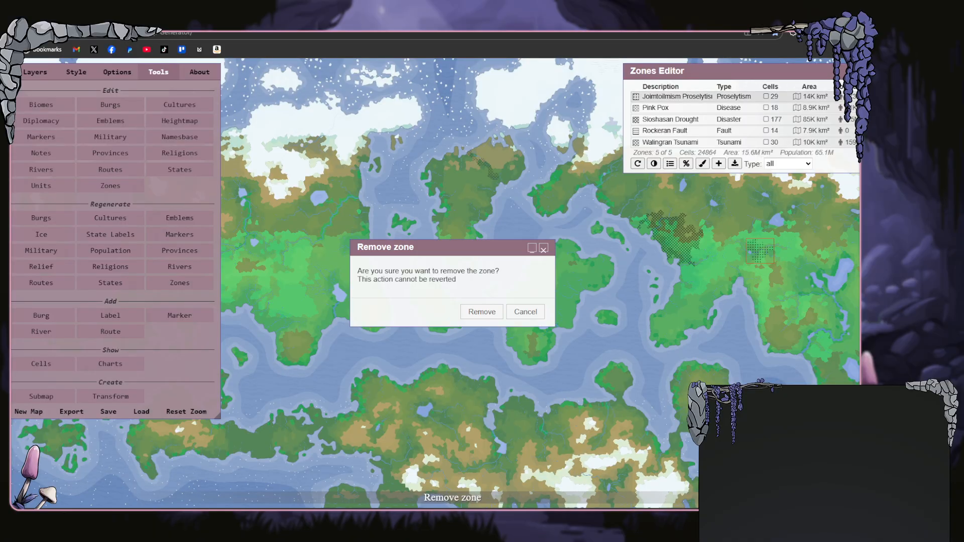
pyautogui.click(482, 311)
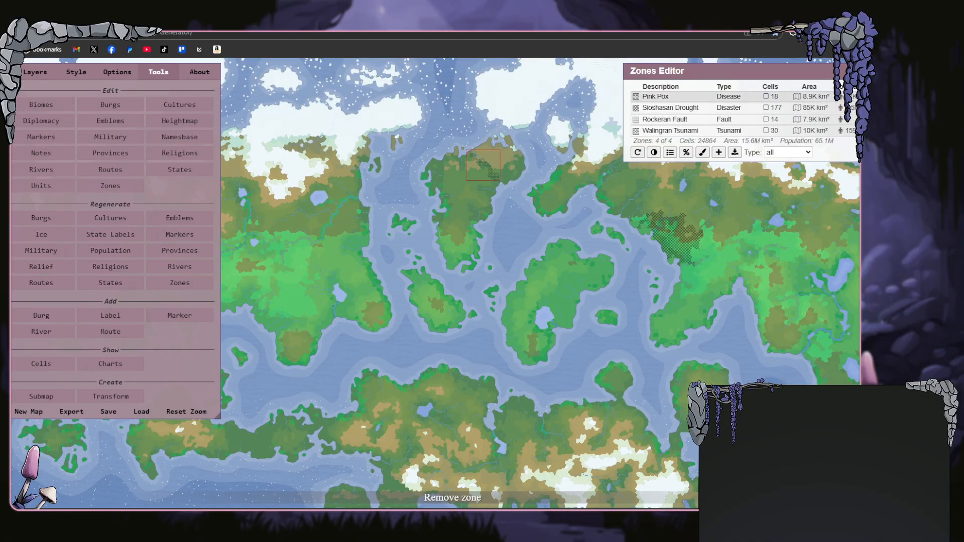
pyautogui.click(881, 96)
pyautogui.click(483, 312)
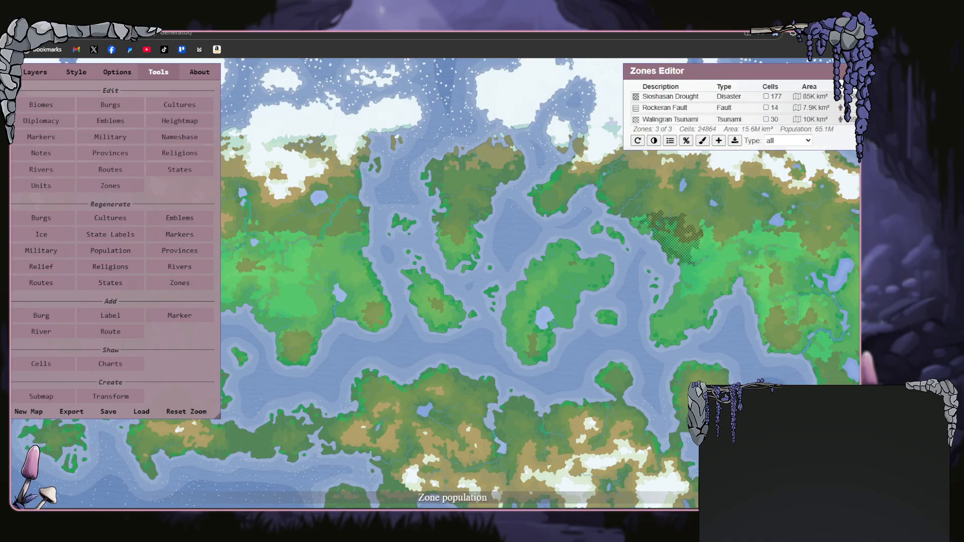
# - Remove the last three zones: Sioshasan Drought, Rockeran Fault and Walingran Tsunami
pyautogui.click(880, 96)
pyautogui.click(470, 311)
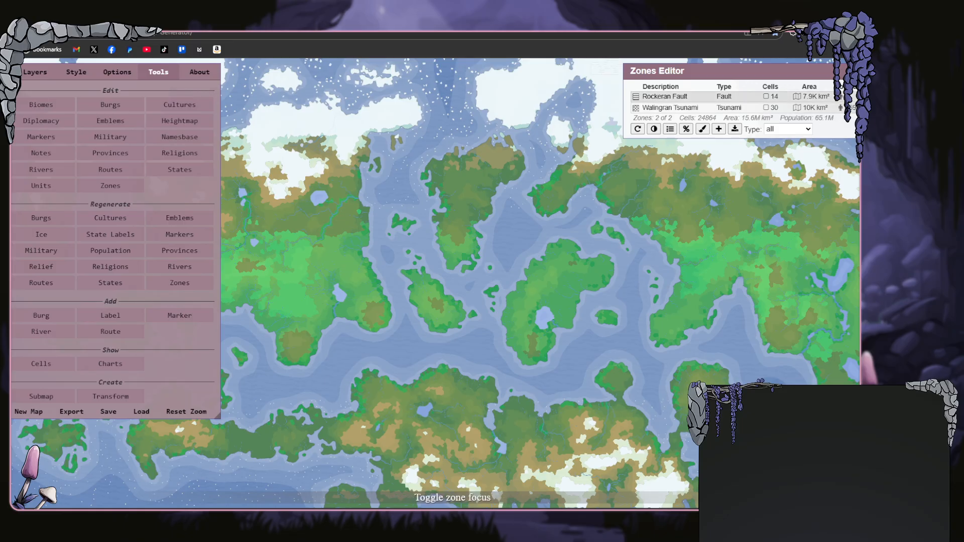
pyautogui.click(881, 97)
pyautogui.click(480, 312)
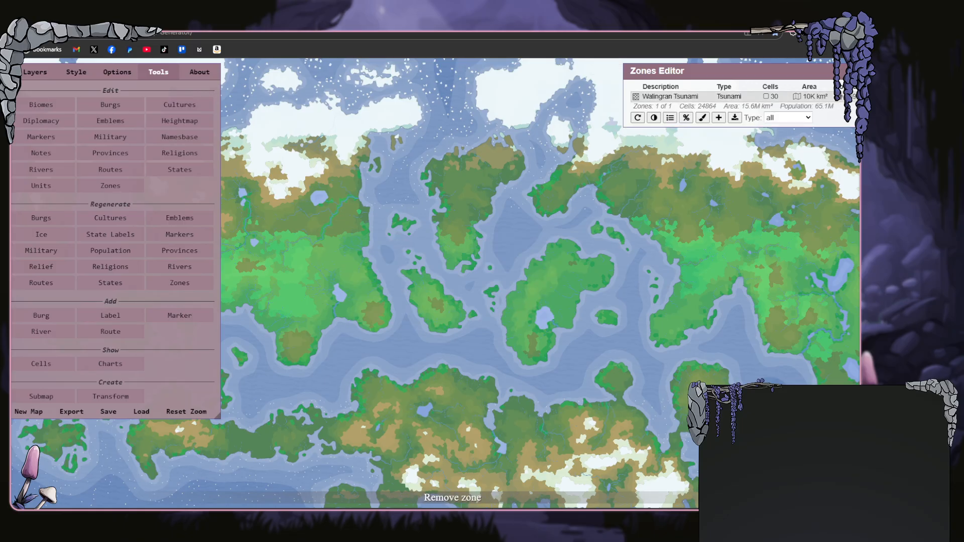
pyautogui.click(852, 96)
pyautogui.click(474, 312)
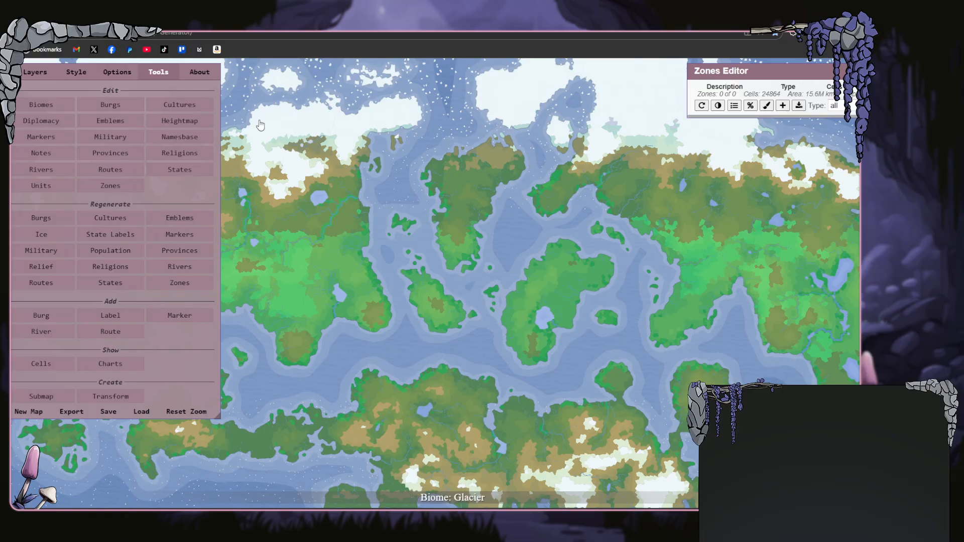
# - Open the Cultures Editor and remove the Kobold (Goblin) culture, leaving only the Wildlands
pyautogui.click(179, 105)
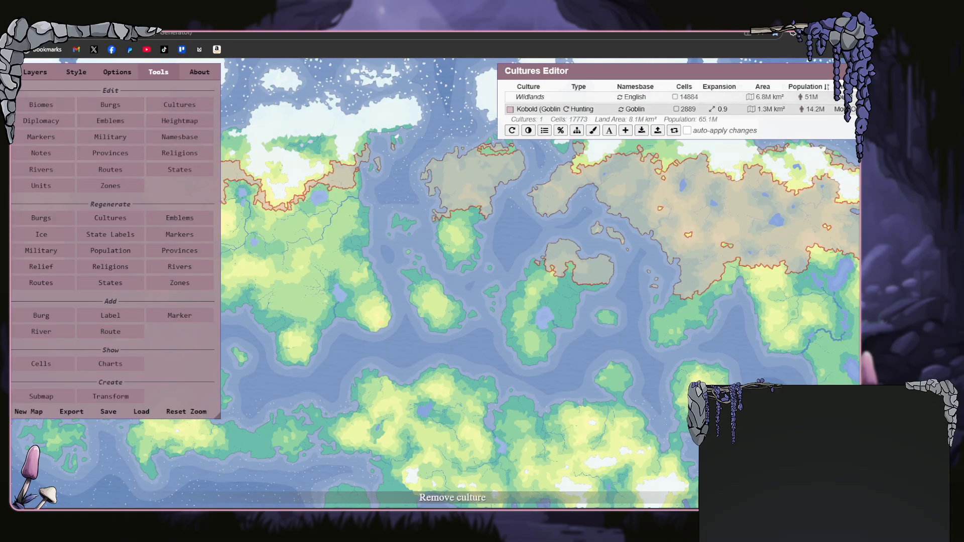
pyautogui.click(852, 109)
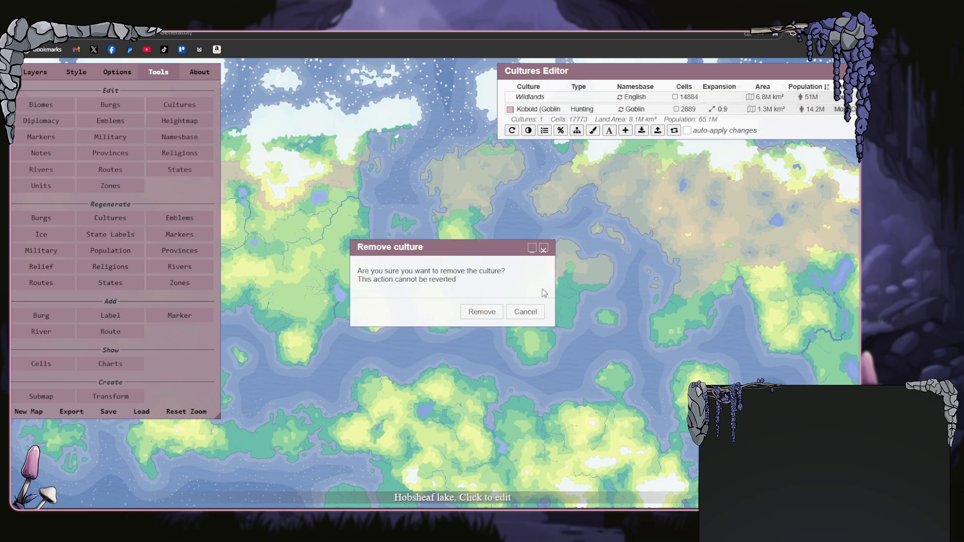
pyautogui.click(477, 312)
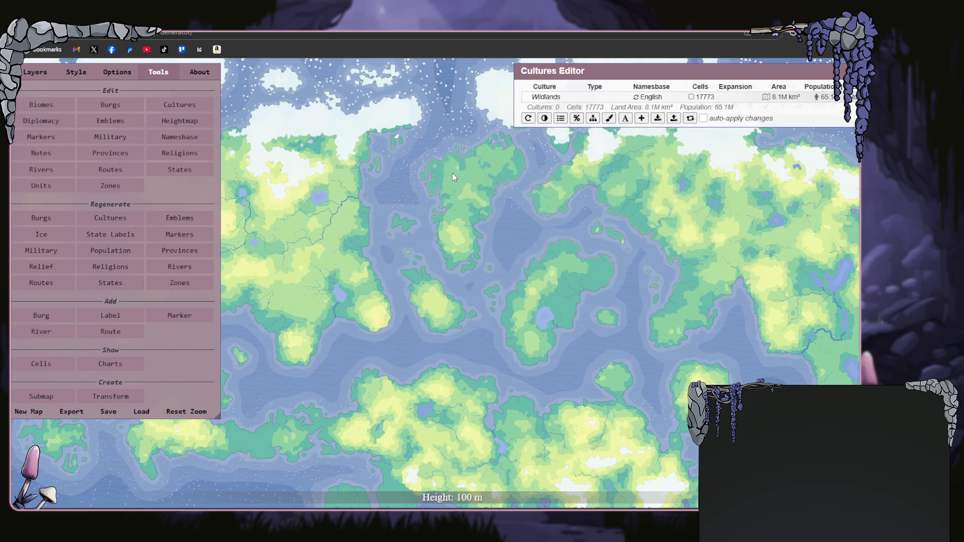
# - Remove all unlocked non-capital burgs from the Burgs Overview, and close the overview and the Cultures Editor
pyautogui.click(122, 106)
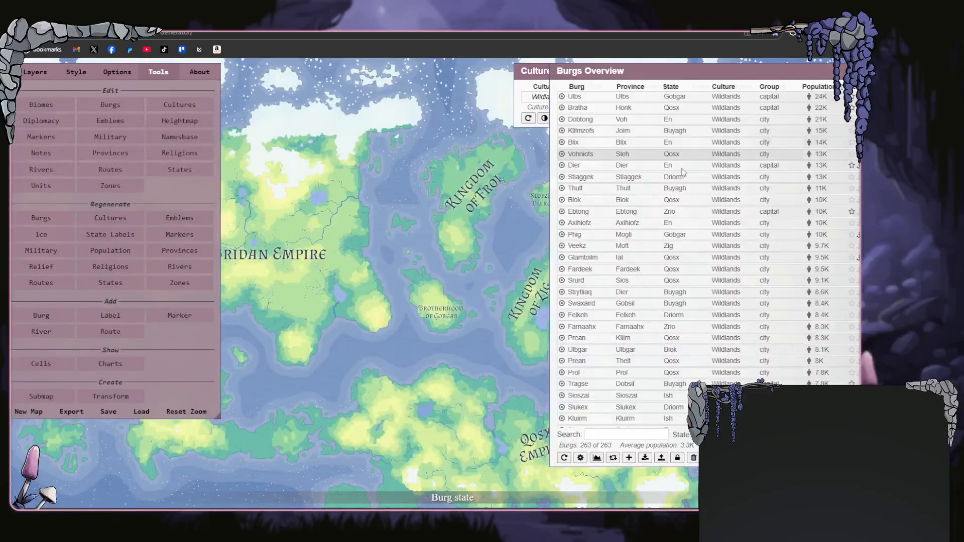
pyautogui.click(693, 458)
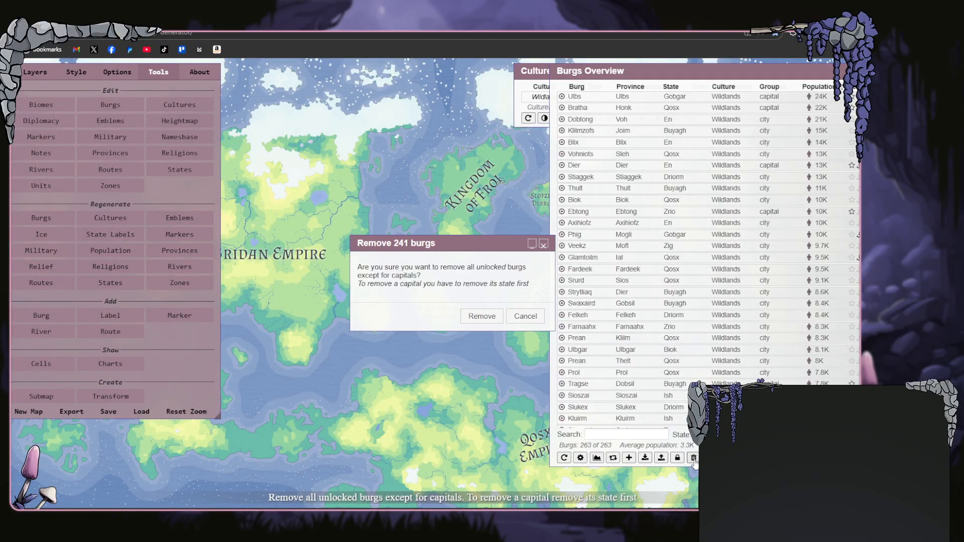
pyautogui.click(482, 316)
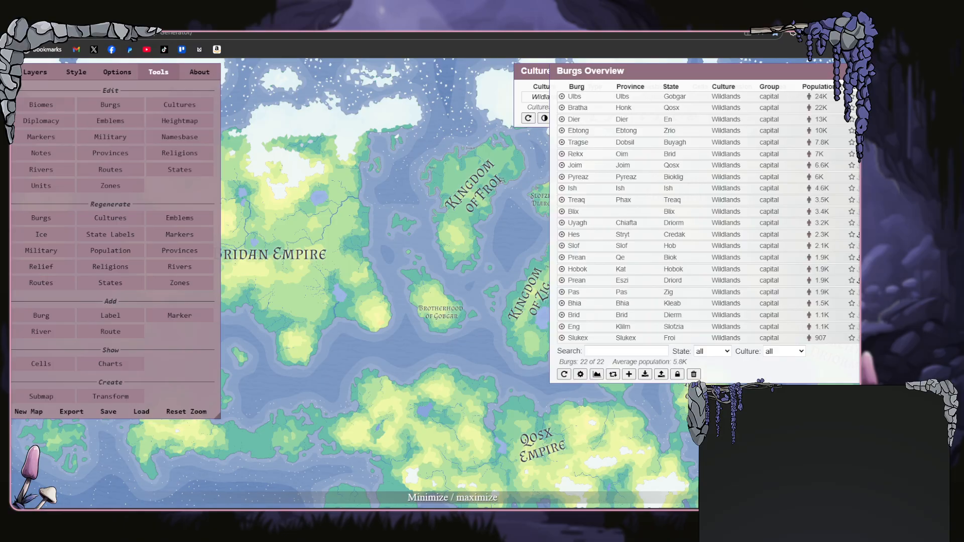
pyautogui.click(851, 71)
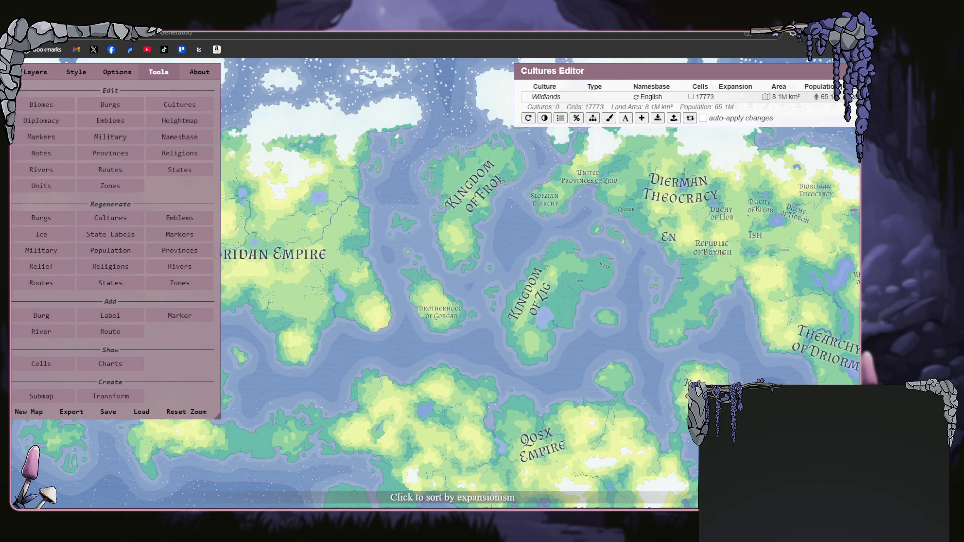
pyautogui.click(851, 71)
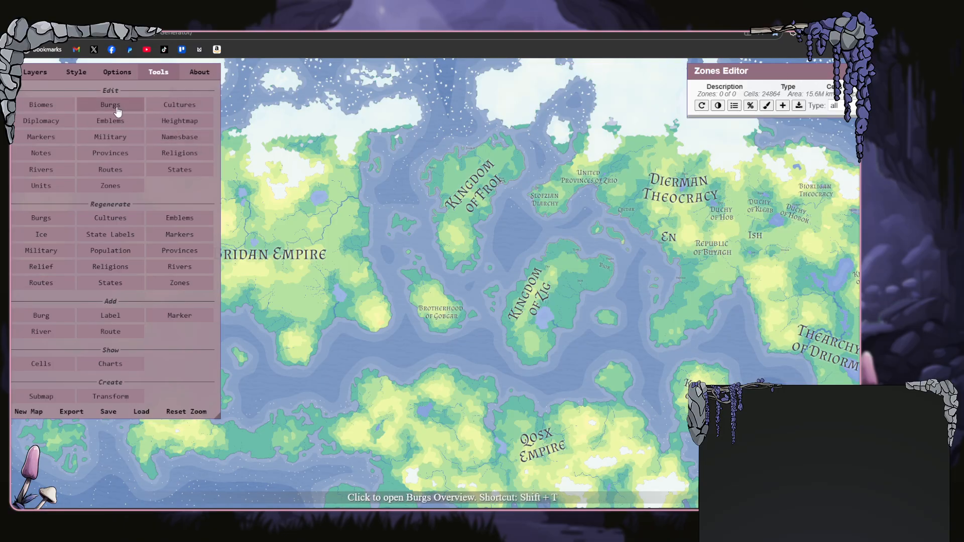
# - Open the States Editor and remove the Brid Empire, the Driorm Thearchy and the Qosx Empire
pyautogui.click(160, 173)
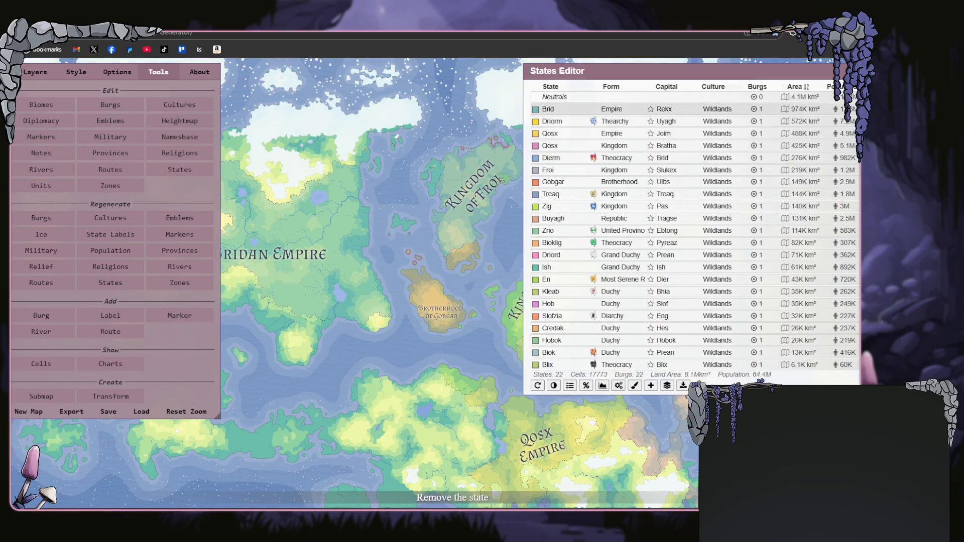
pyautogui.click(856, 109)
pyautogui.click(477, 312)
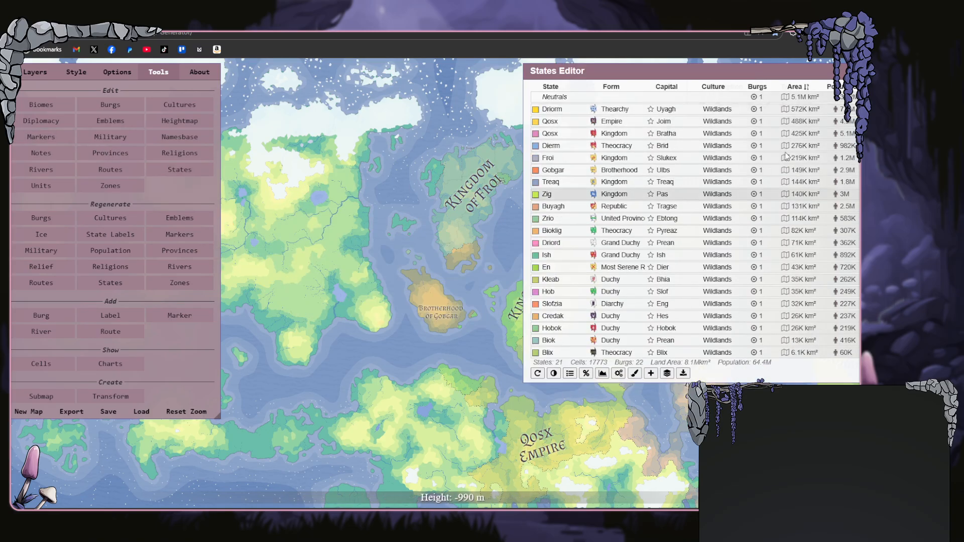
pyautogui.click(856, 206)
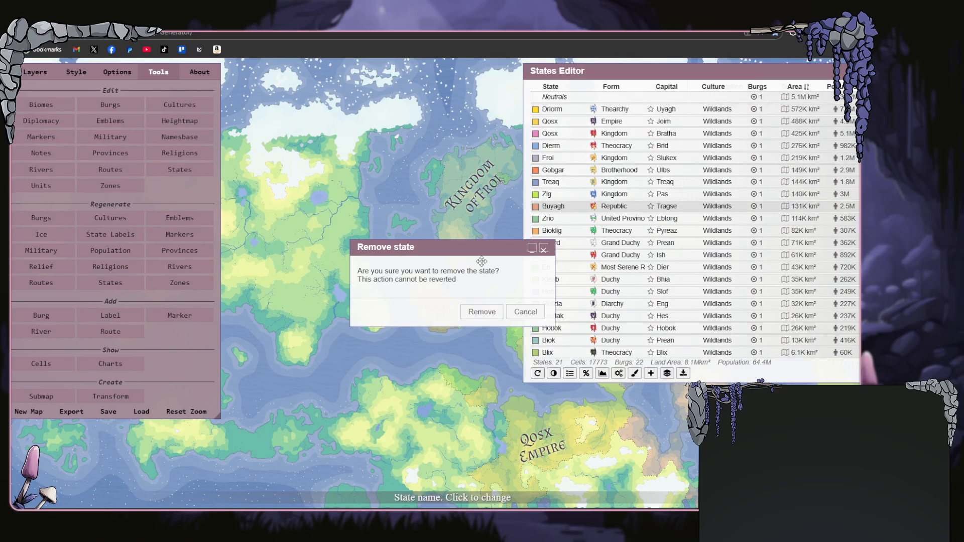
pyautogui.click(474, 312)
pyautogui.click(856, 109)
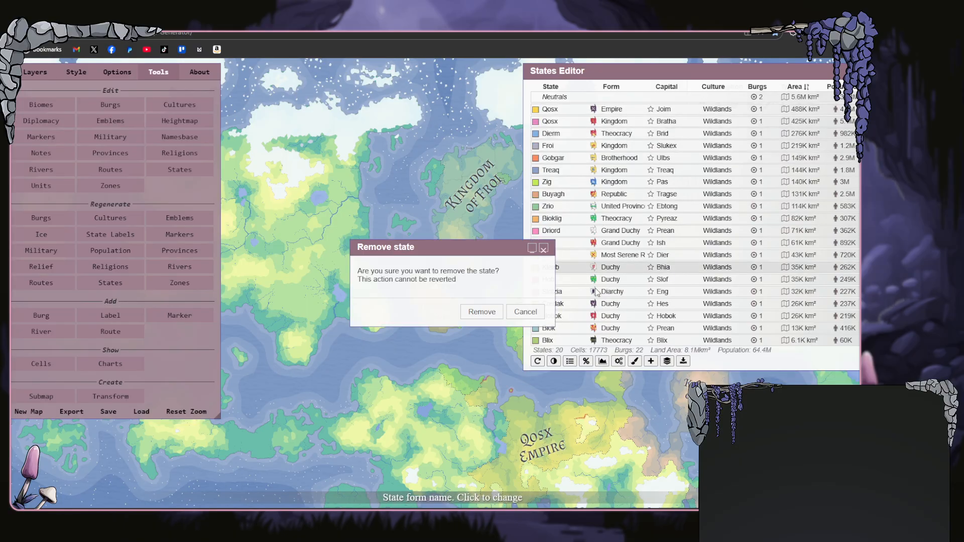
pyautogui.click(477, 311)
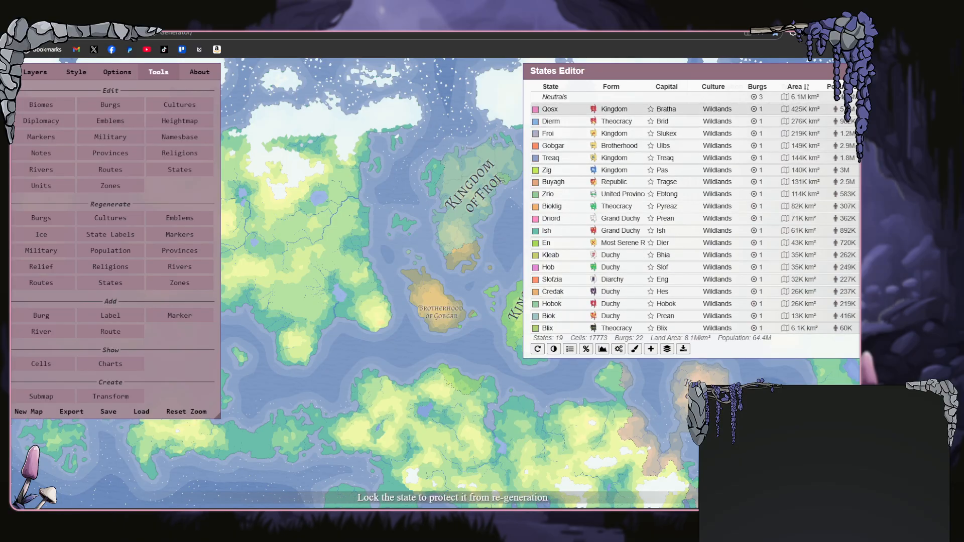
# - Remove the Qosx Kingdom, the Dierm Theocracy and the Froi Kingdom from the states
pyautogui.click(856, 194)
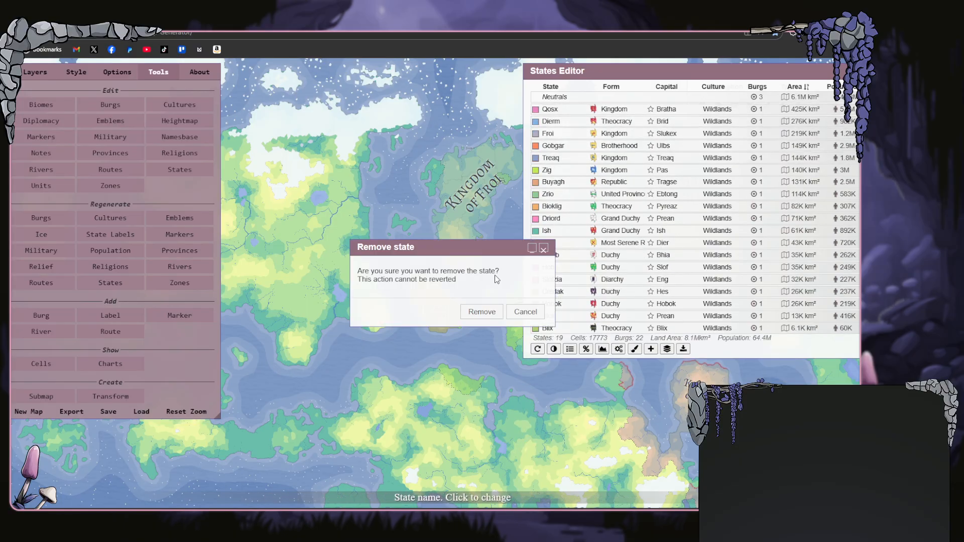
pyautogui.click(479, 311)
pyautogui.click(856, 108)
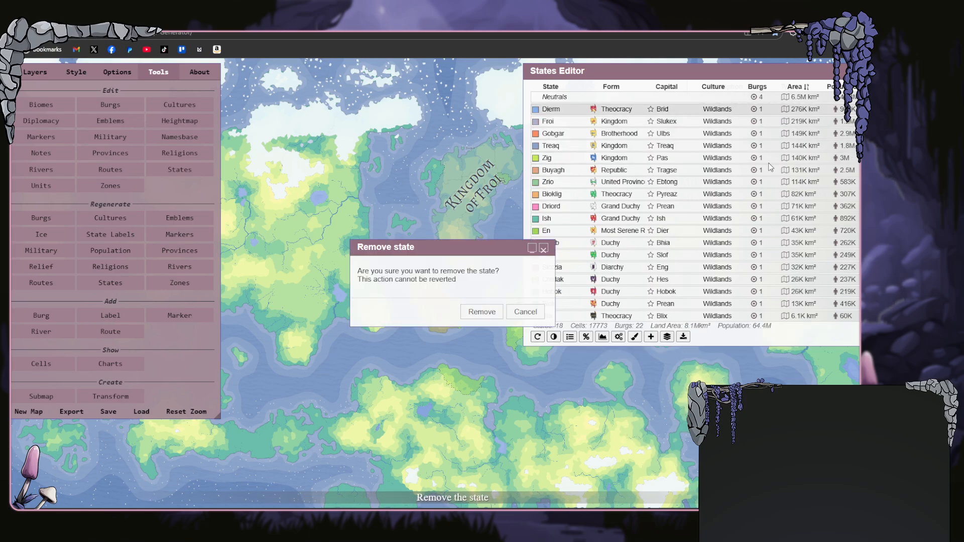
pyautogui.click(481, 311)
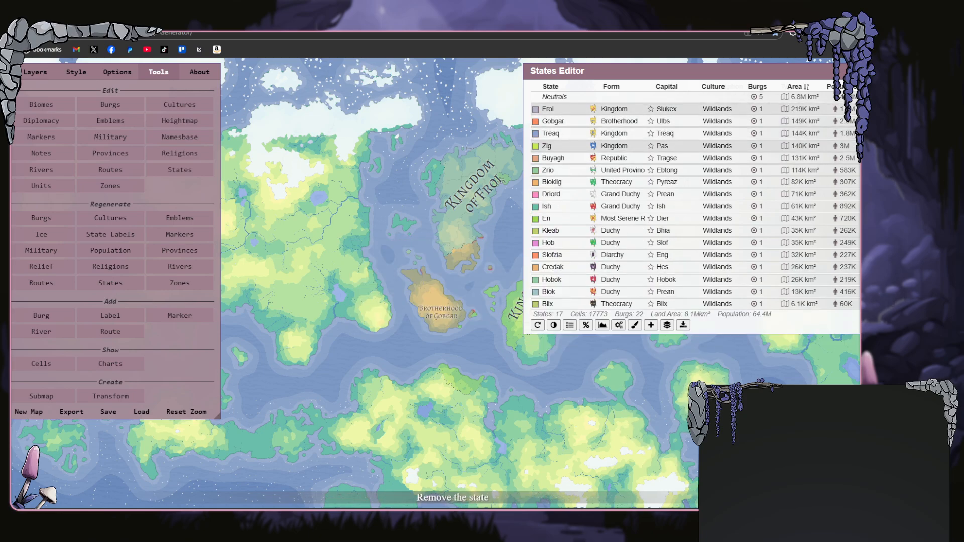
pyautogui.click(856, 108)
pyautogui.click(479, 311)
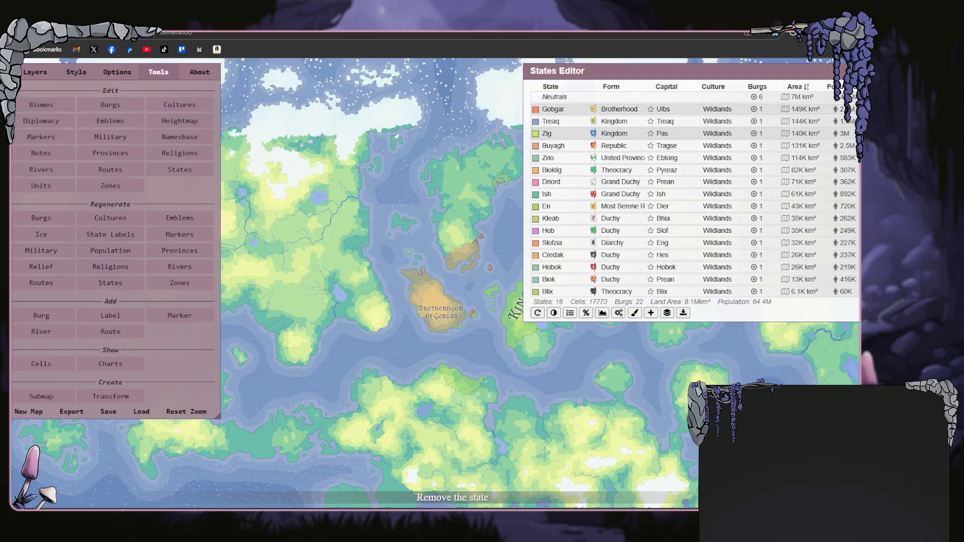
# - Remove the Gobgar Brotherhood, the Treaq Kingdom and the Zig Kingdom from the states
pyautogui.click(856, 109)
pyautogui.click(479, 312)
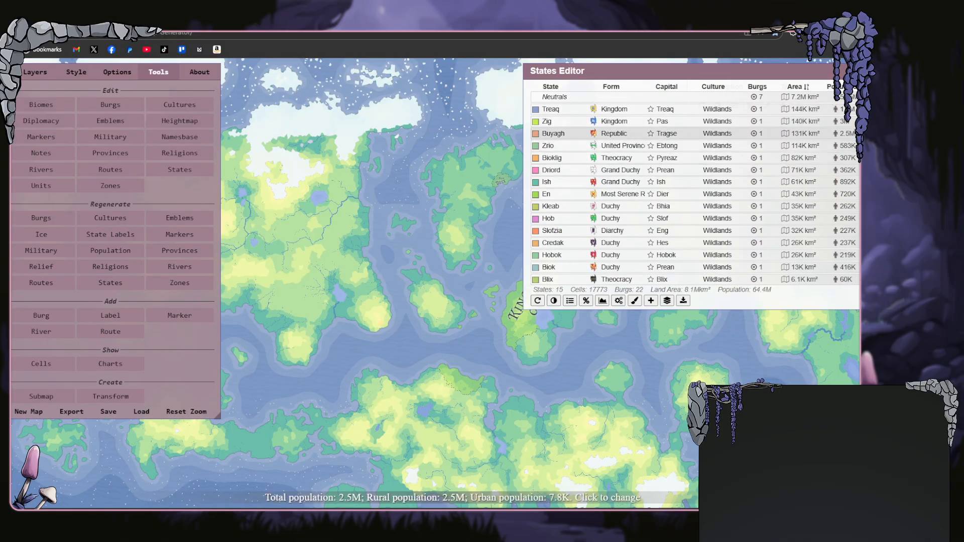
pyautogui.click(856, 109)
pyautogui.click(492, 316)
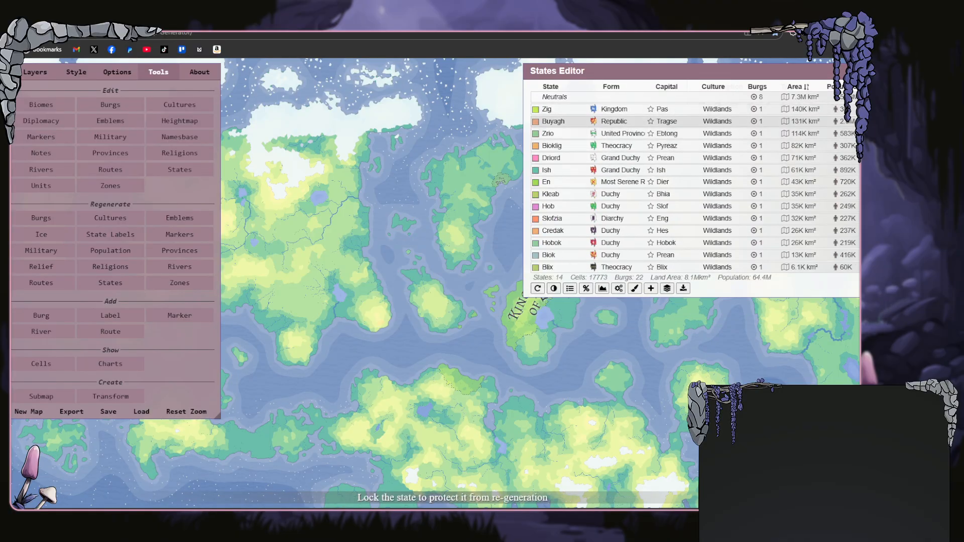
pyautogui.click(856, 109)
pyautogui.click(475, 312)
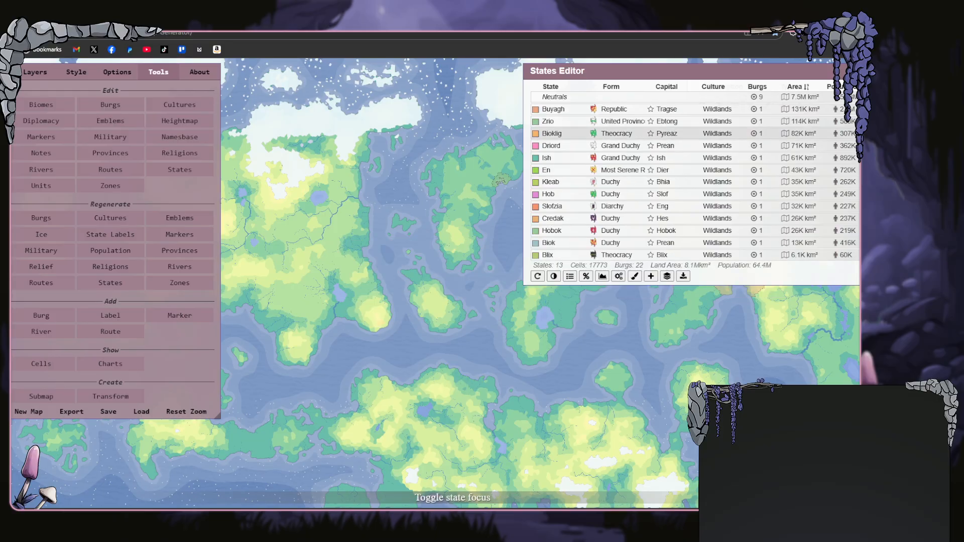
# - Remove the Buyagh Republic, the United Provinces of Zrio, the Bioklig Theocracy and the Driord Grand Duchy from the states
pyautogui.click(856, 109)
pyautogui.click(476, 312)
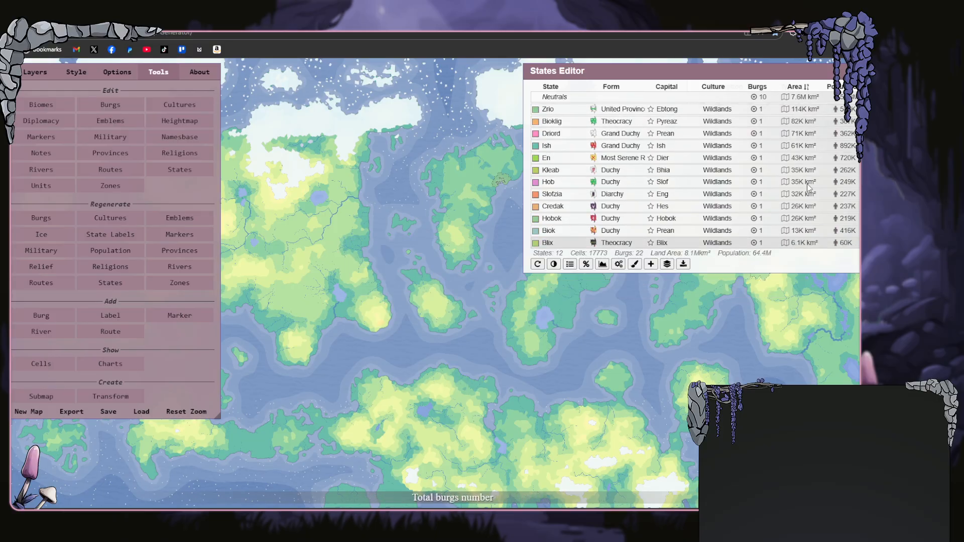
pyautogui.click(856, 109)
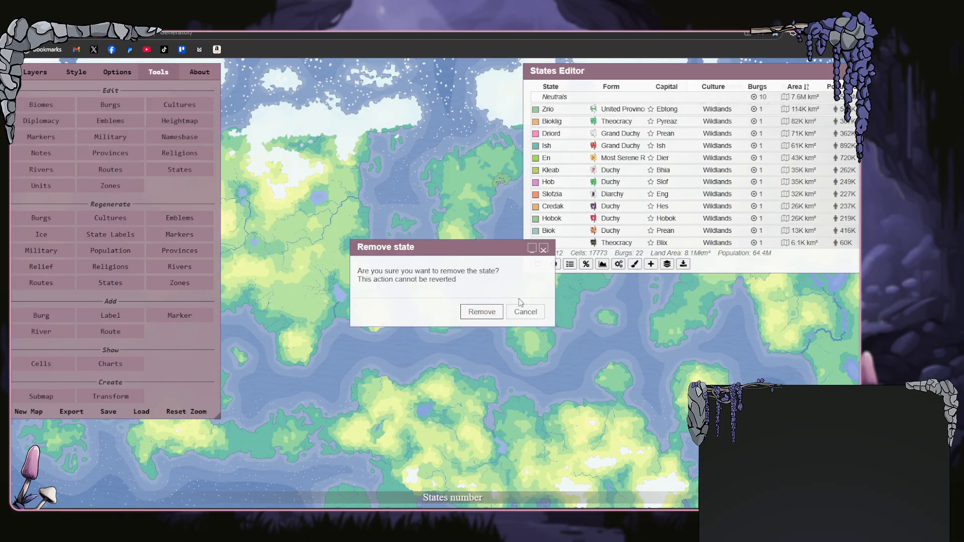
pyautogui.click(482, 312)
pyautogui.click(856, 109)
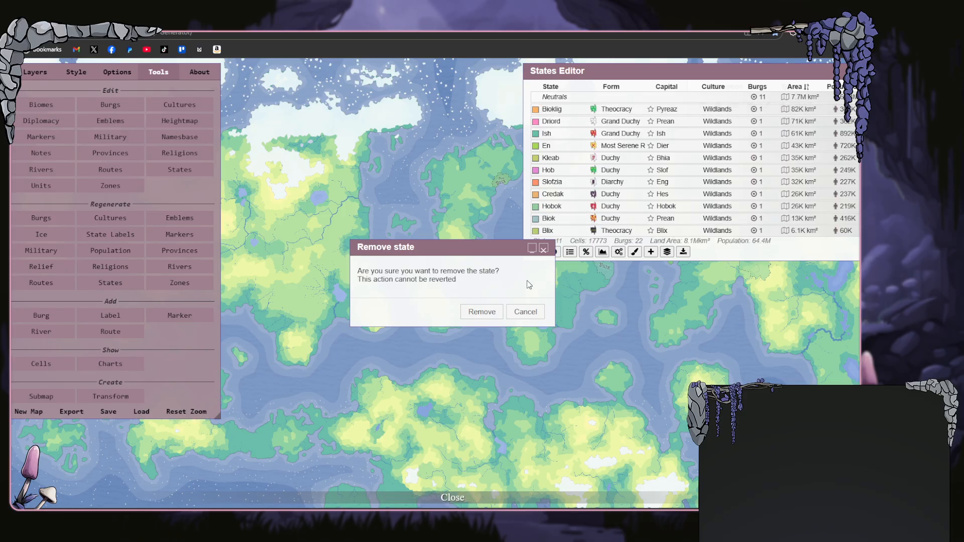
pyautogui.click(494, 312)
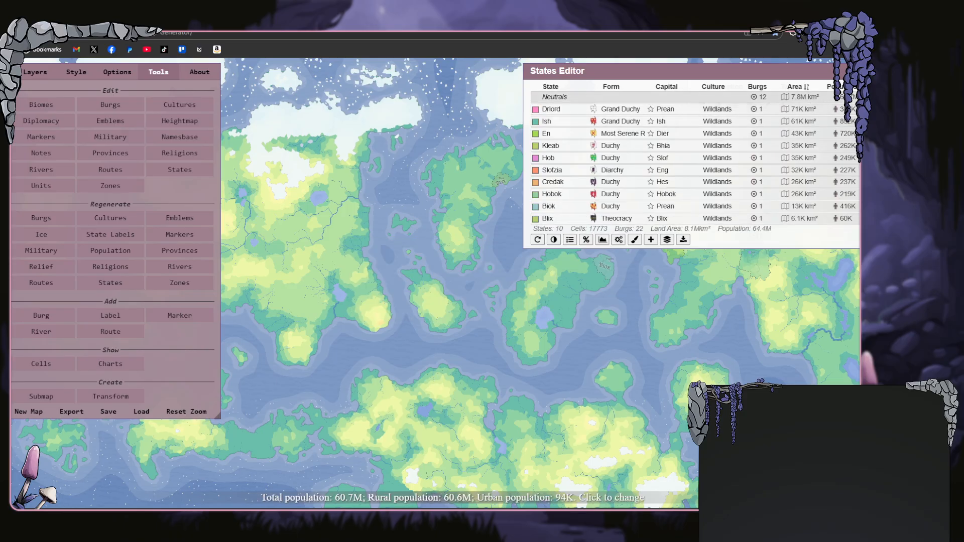
pyautogui.click(855, 109)
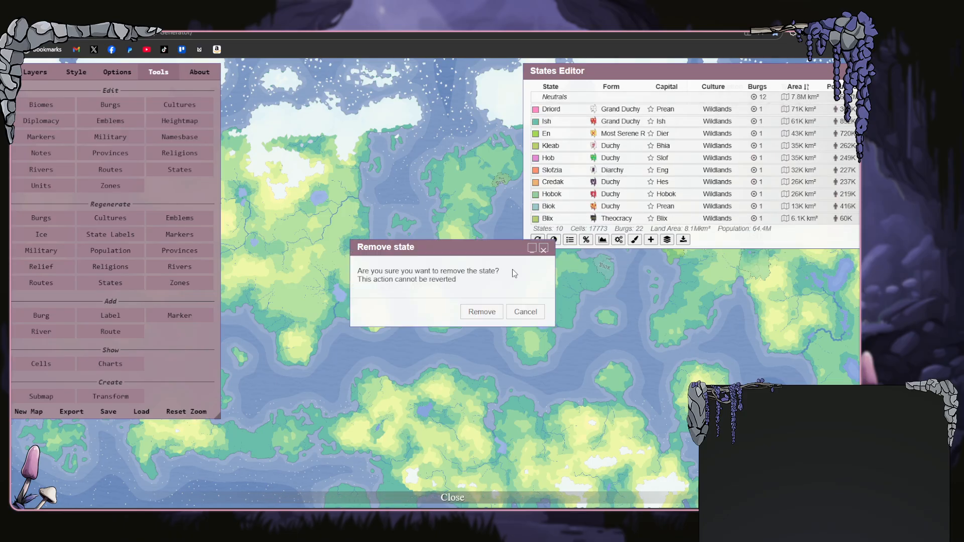
# - Remove the states Driord, Ish, En, Kleab and Hob from the map
pyautogui.click(483, 312)
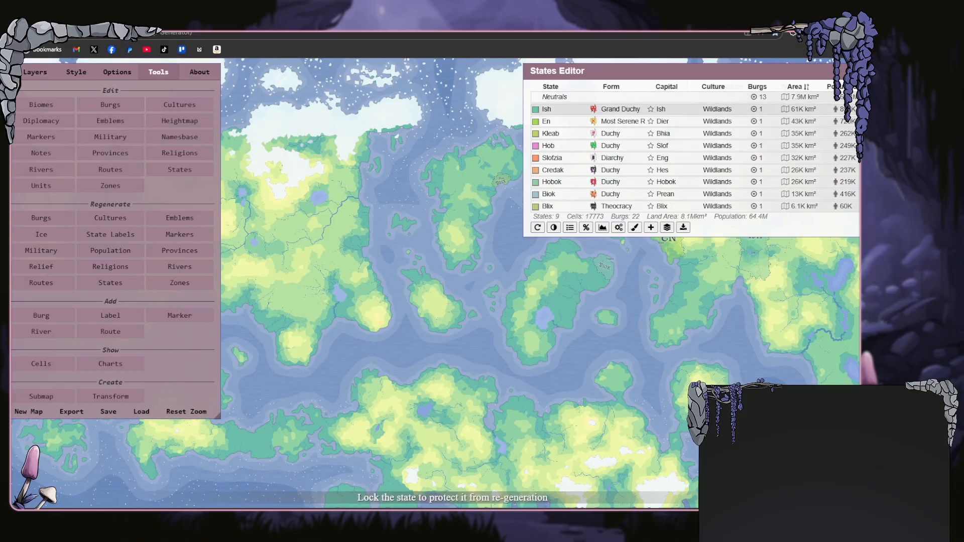
pyautogui.click(855, 109)
pyautogui.click(482, 312)
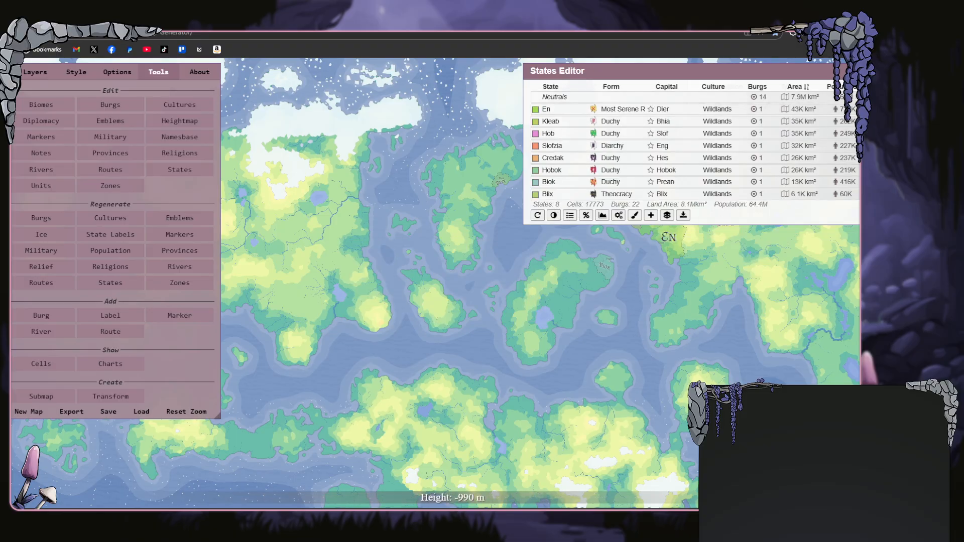
pyautogui.click(855, 109)
pyautogui.click(483, 313)
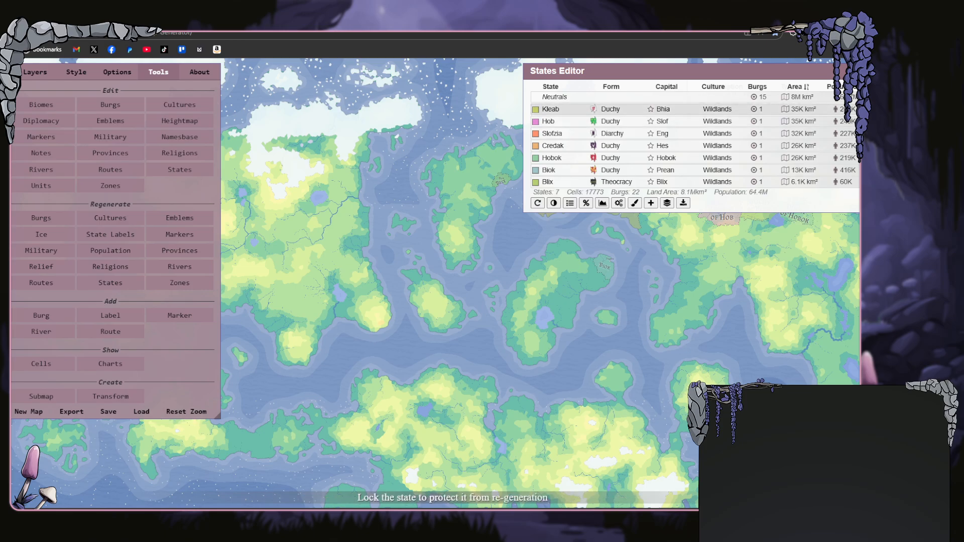
pyautogui.click(856, 109)
pyautogui.click(475, 311)
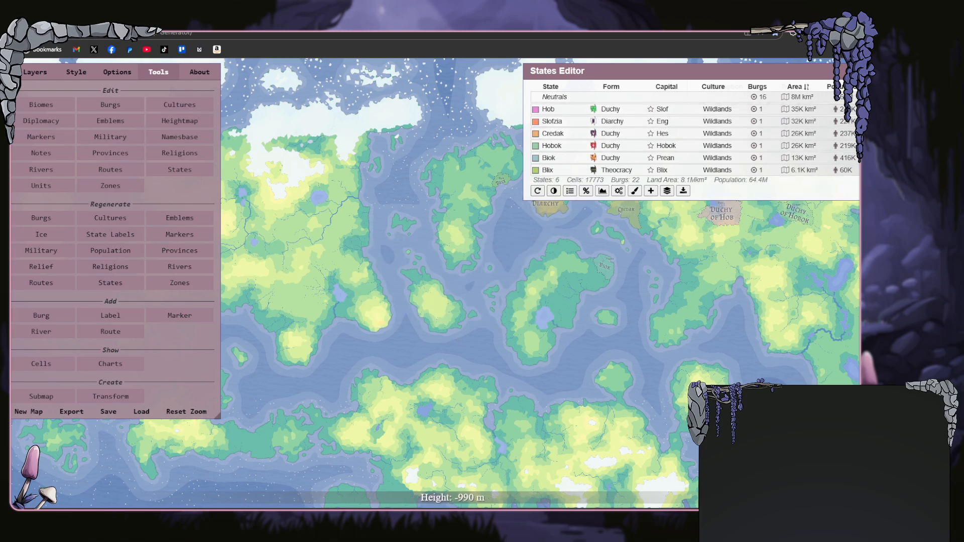
pyautogui.click(856, 109)
pyautogui.click(478, 312)
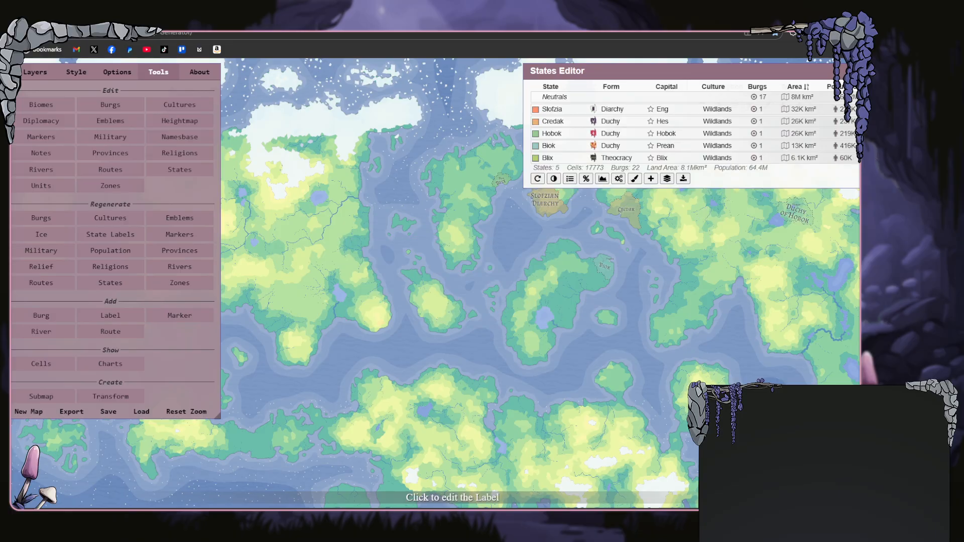
# - Remove the states Slofzia, Credak, Hobok, Biok and Blix, leaving only Neutrals in the states list
pyautogui.click(856, 109)
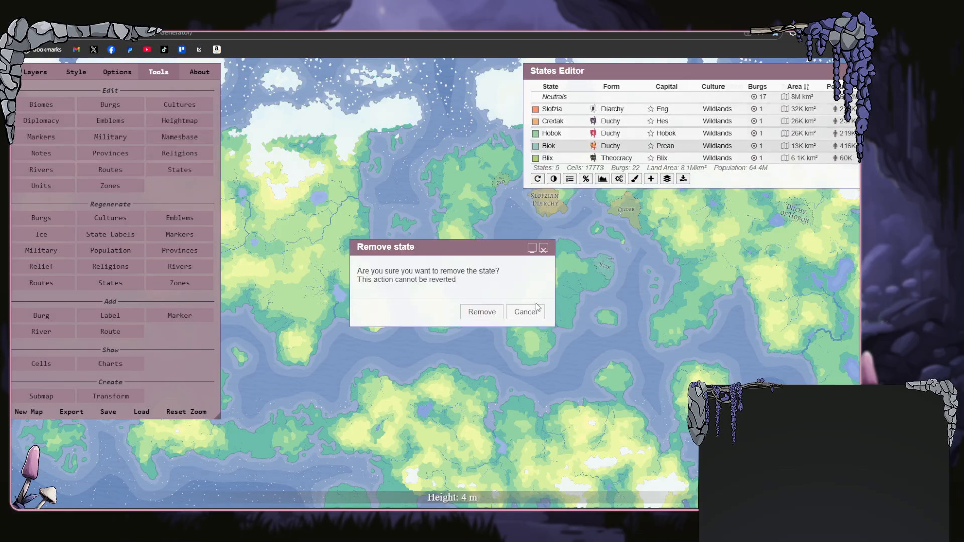
pyautogui.click(489, 315)
pyautogui.click(856, 108)
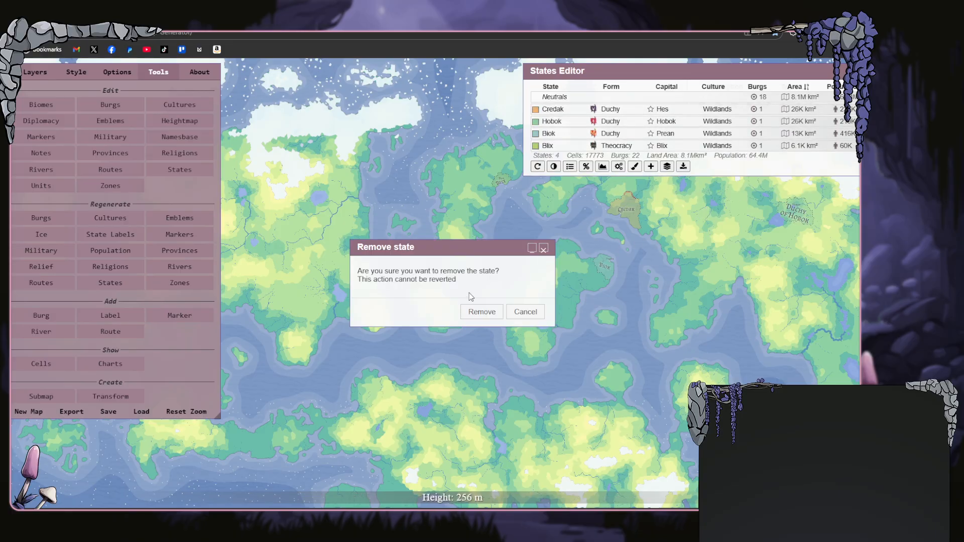
pyautogui.click(488, 309)
pyautogui.click(855, 109)
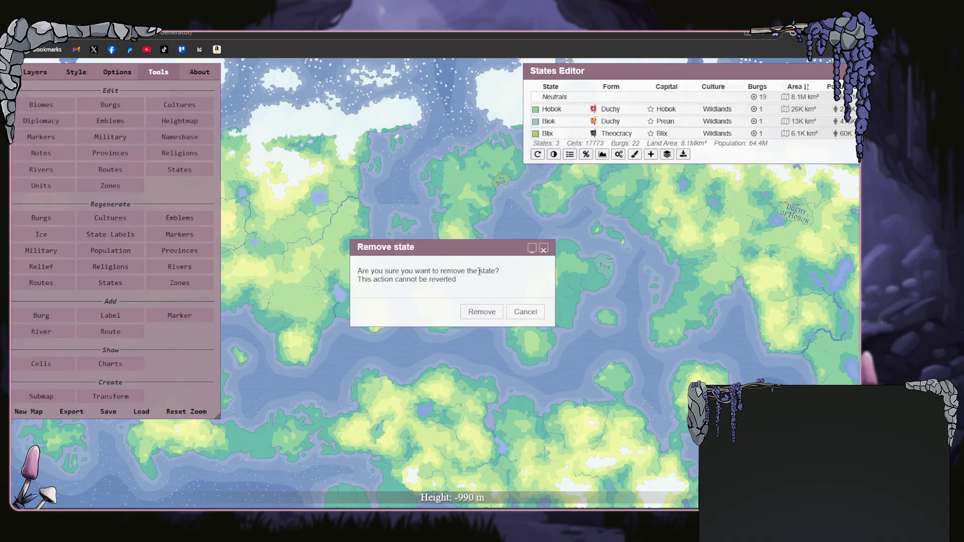
pyautogui.click(479, 311)
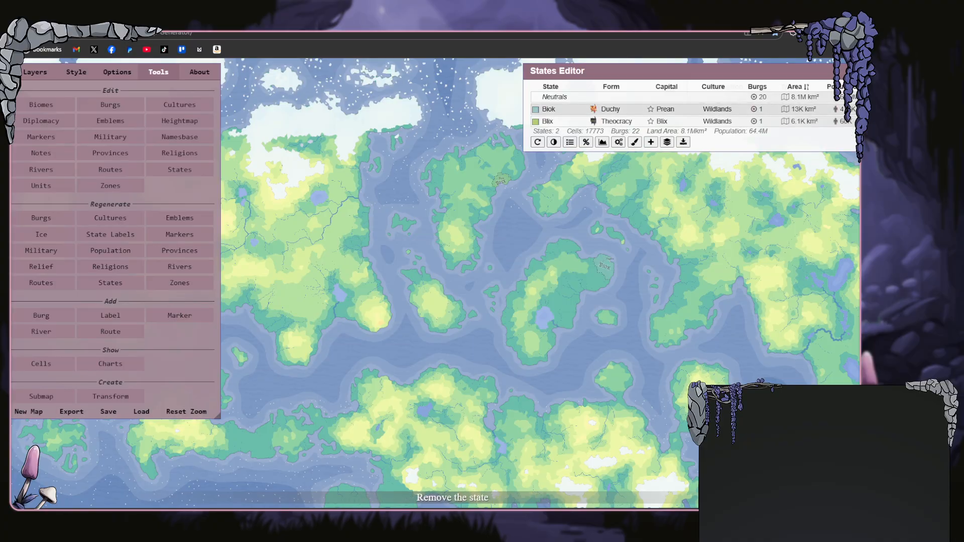
pyautogui.click(855, 109)
pyautogui.click(499, 313)
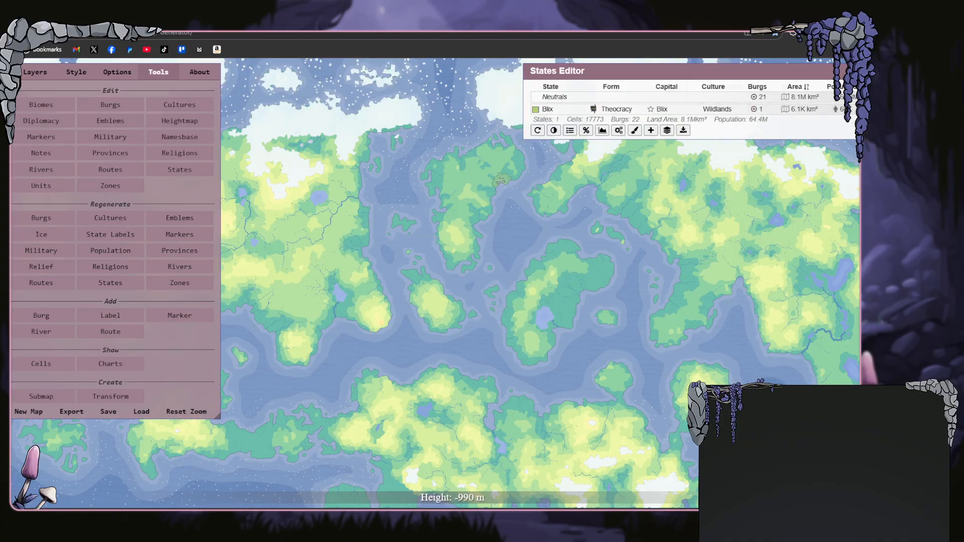
pyautogui.click(856, 109)
pyautogui.click(486, 308)
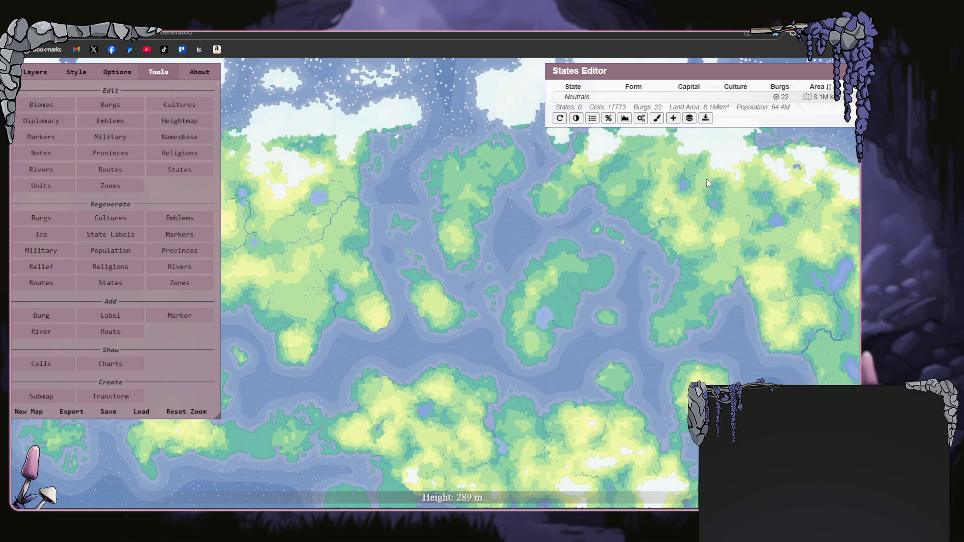
# - Remove all burgs from the map and check the military overview for remaining forces
pyautogui.click(111, 185)
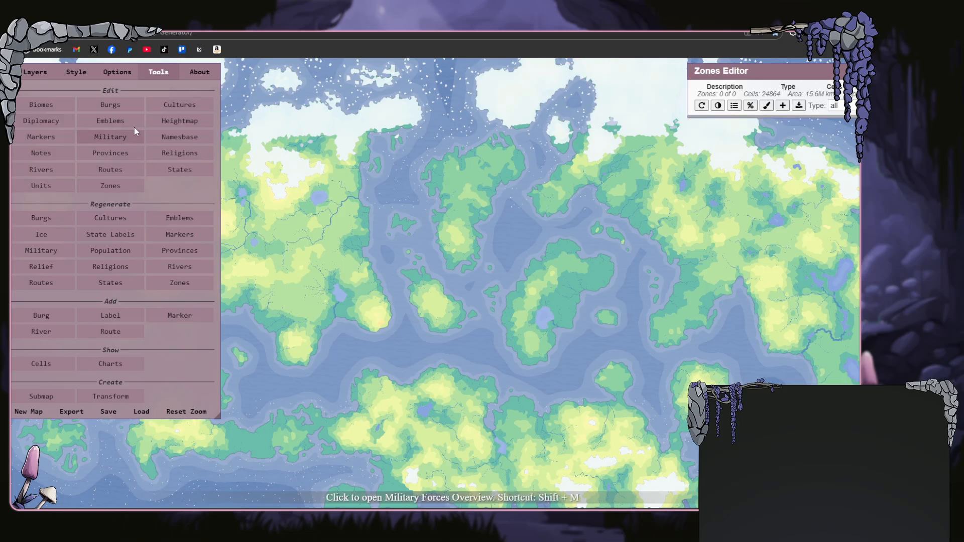
pyautogui.click(125, 105)
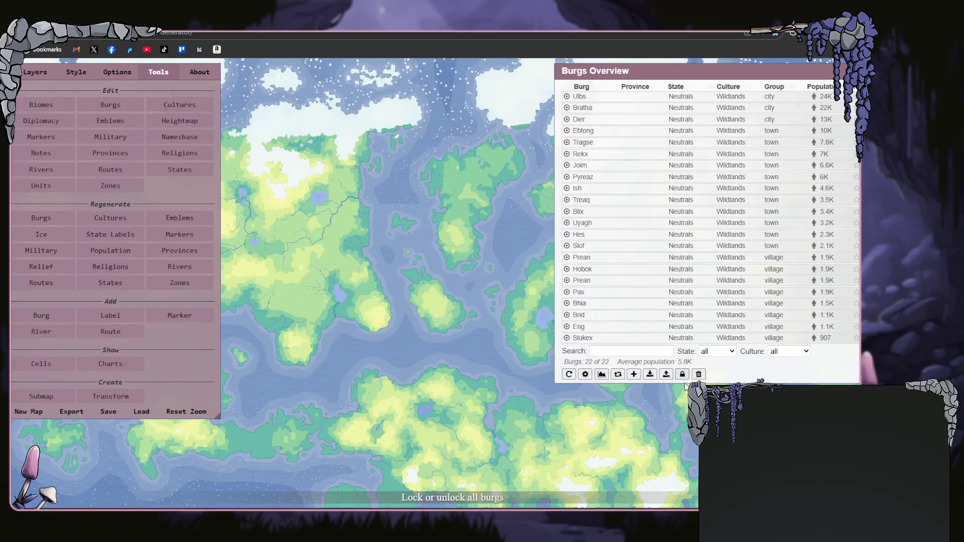
pyautogui.click(698, 374)
pyautogui.click(484, 316)
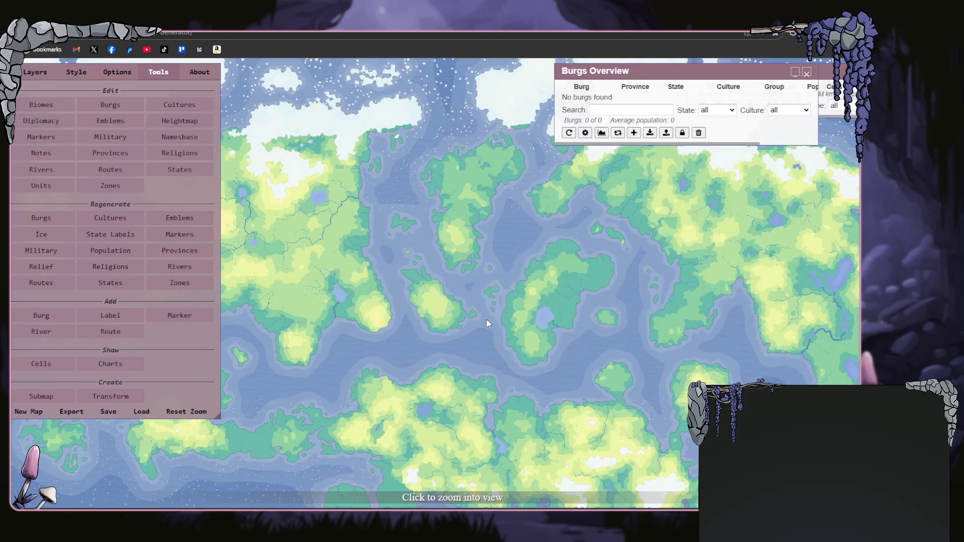
pyautogui.click(806, 72)
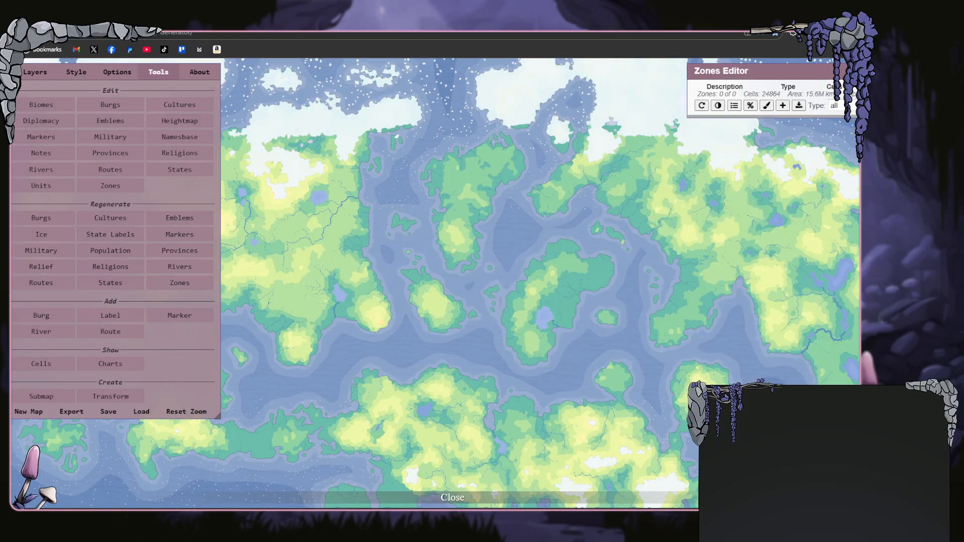
pyautogui.click(128, 140)
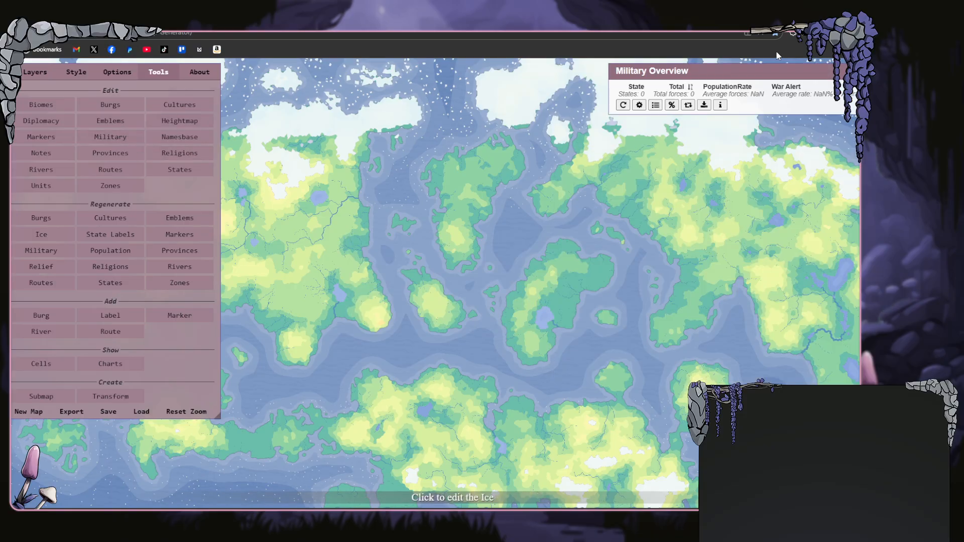
pyautogui.click(844, 71)
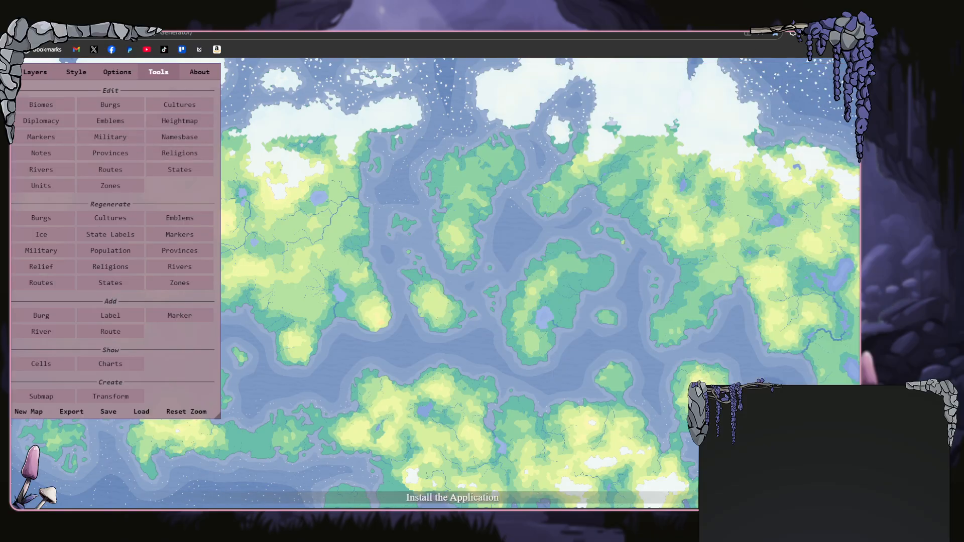
# - Remove the organized religions Jointoilimism, Ulbs Deities, Choxism and Way of Vohzaarm
pyautogui.click(196, 156)
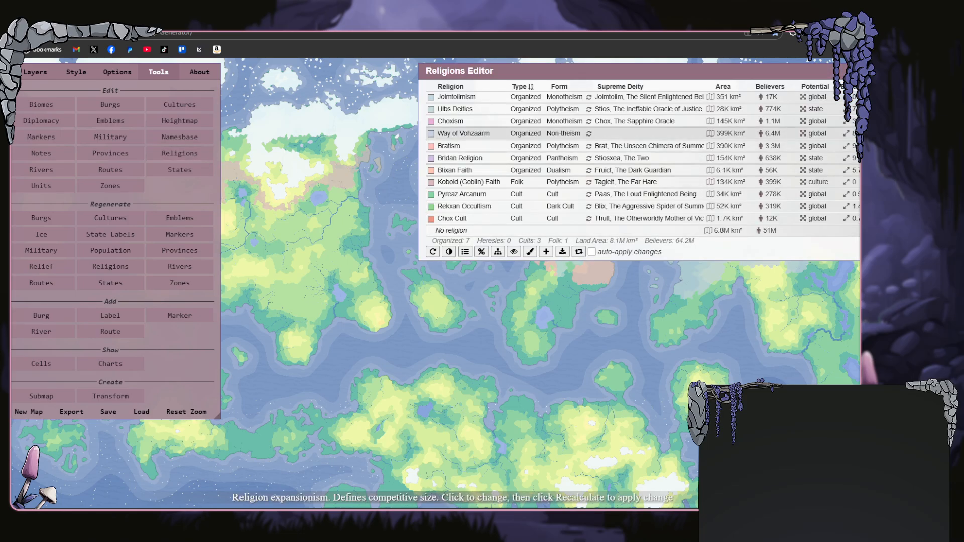
pyautogui.click(864, 97)
pyautogui.click(483, 310)
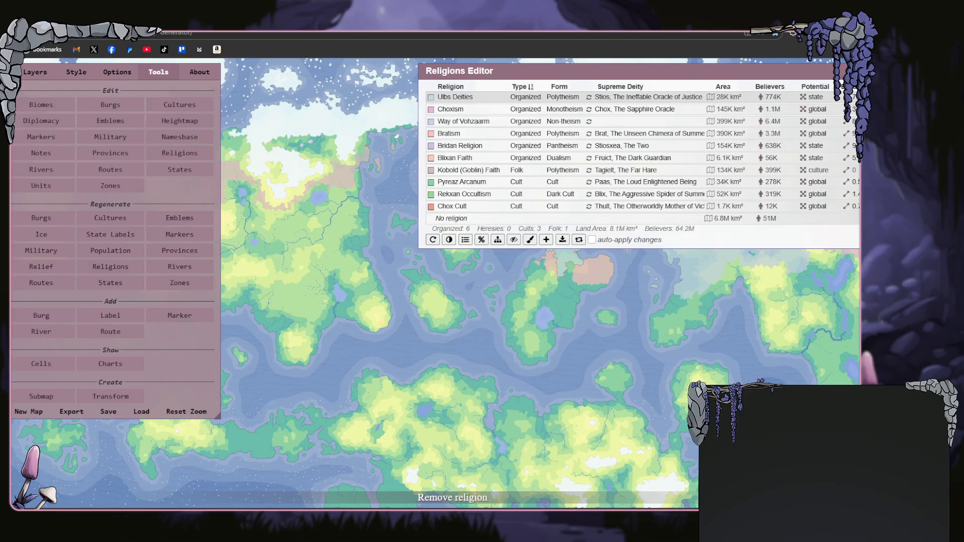
pyautogui.click(864, 97)
pyautogui.click(469, 314)
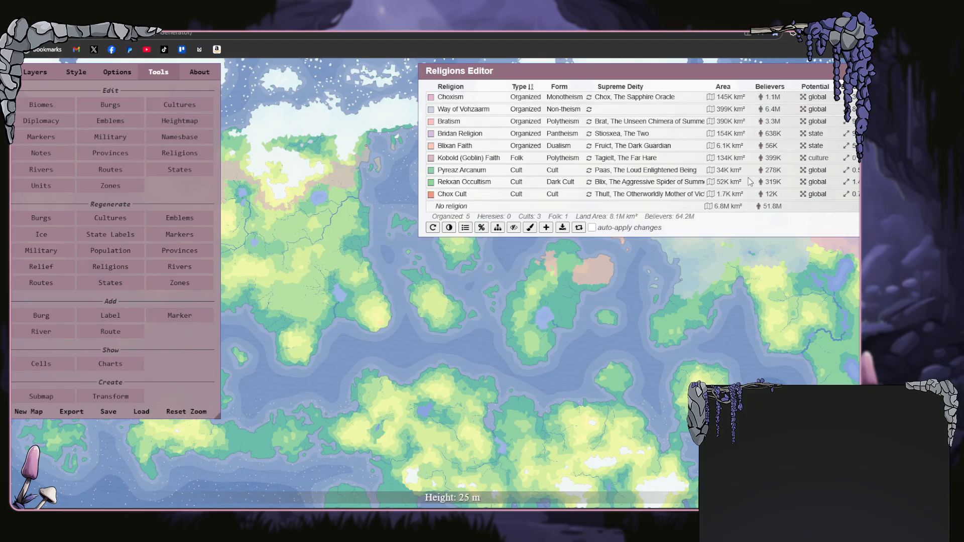
pyautogui.click(864, 97)
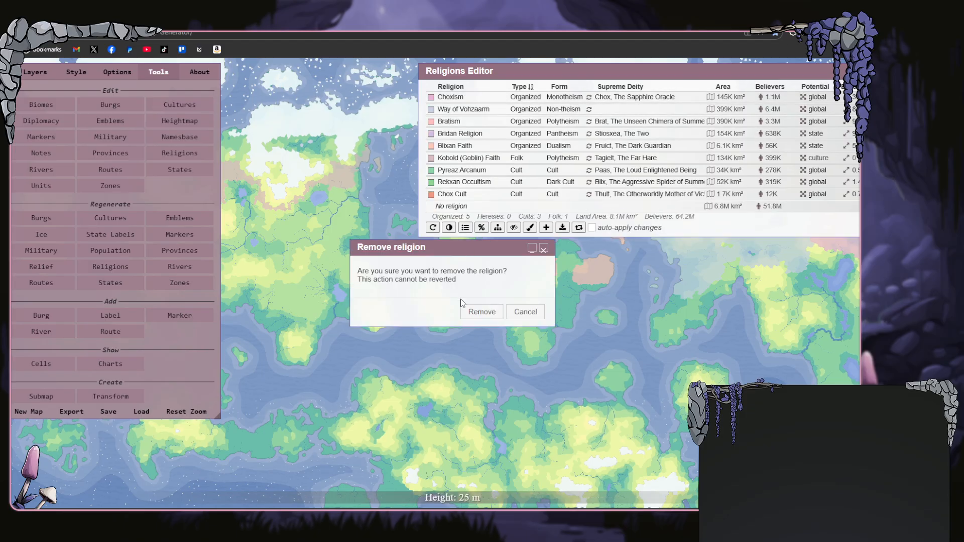
pyautogui.click(475, 313)
pyautogui.click(865, 97)
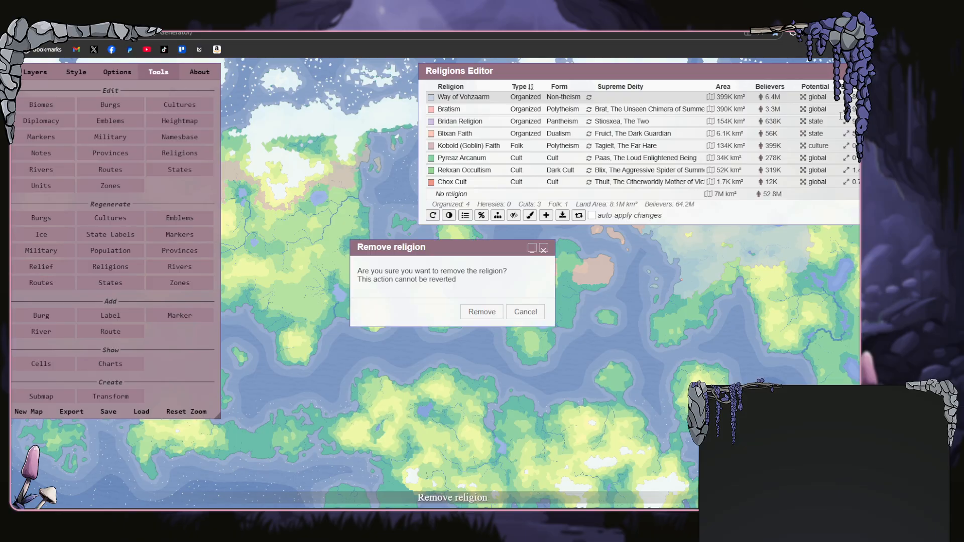
pyautogui.click(484, 312)
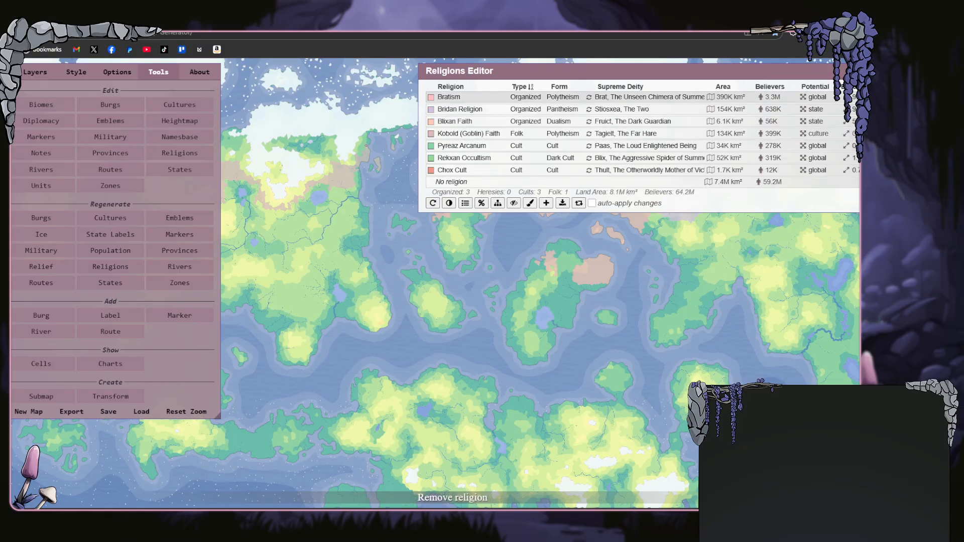
# - Remove the organized religions Bratism, Bridan Religion and Blixan Faith
pyautogui.click(864, 97)
pyautogui.click(483, 312)
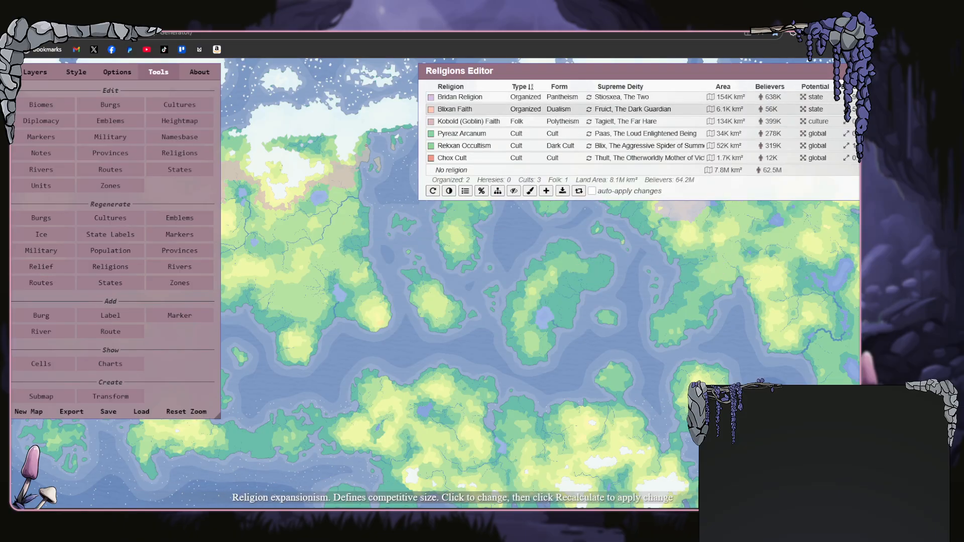
pyautogui.click(864, 97)
pyautogui.click(494, 312)
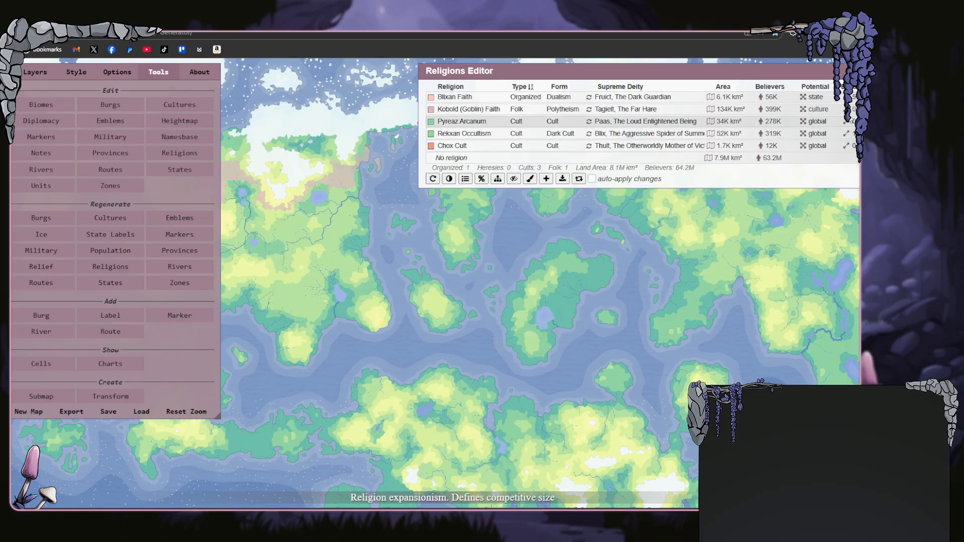
pyautogui.click(864, 97)
pyautogui.click(495, 312)
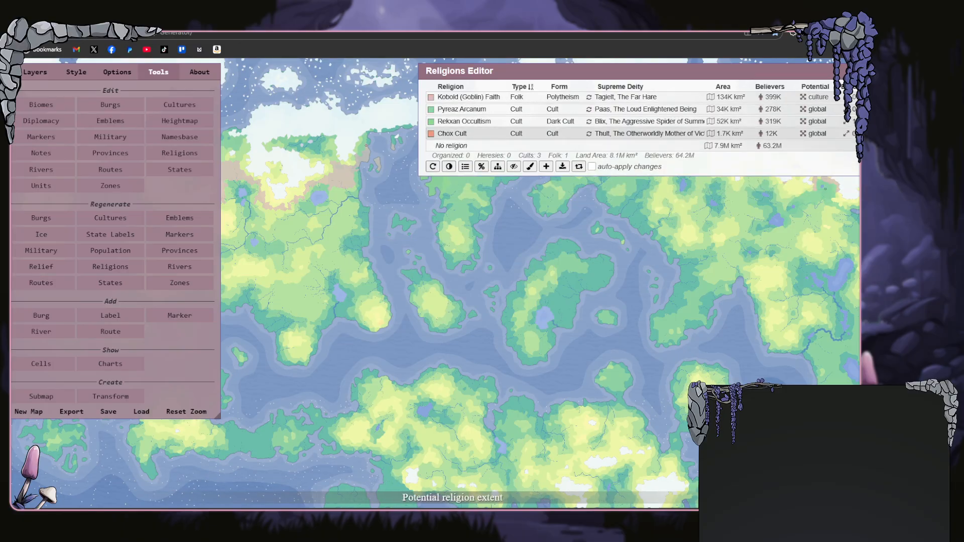
# - Remove the Kobold (Goblin) Faith and the cults Pyreaz Arcanum, Rekxan Occultism and Chox Cult, and close the religions editor
pyautogui.click(865, 96)
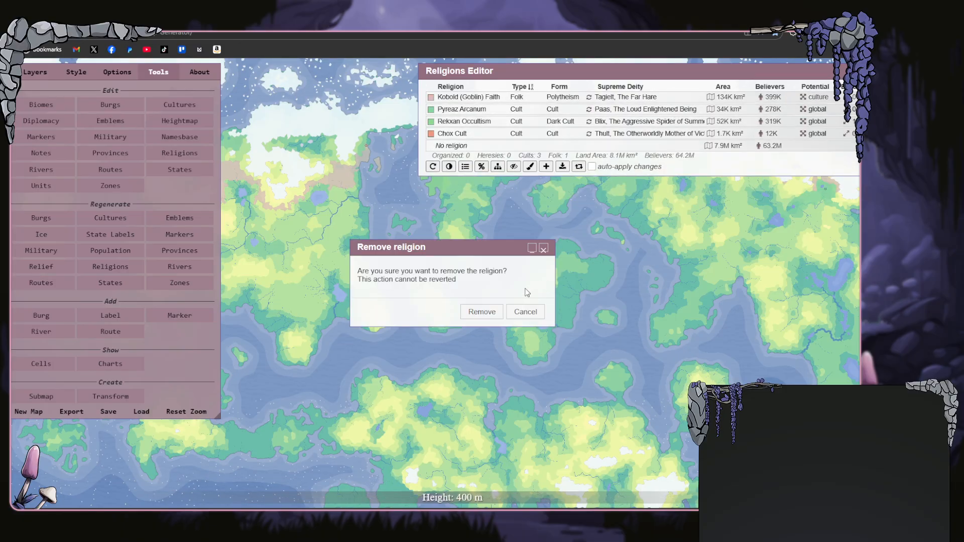
pyautogui.click(489, 312)
pyautogui.click(864, 97)
pyautogui.click(490, 311)
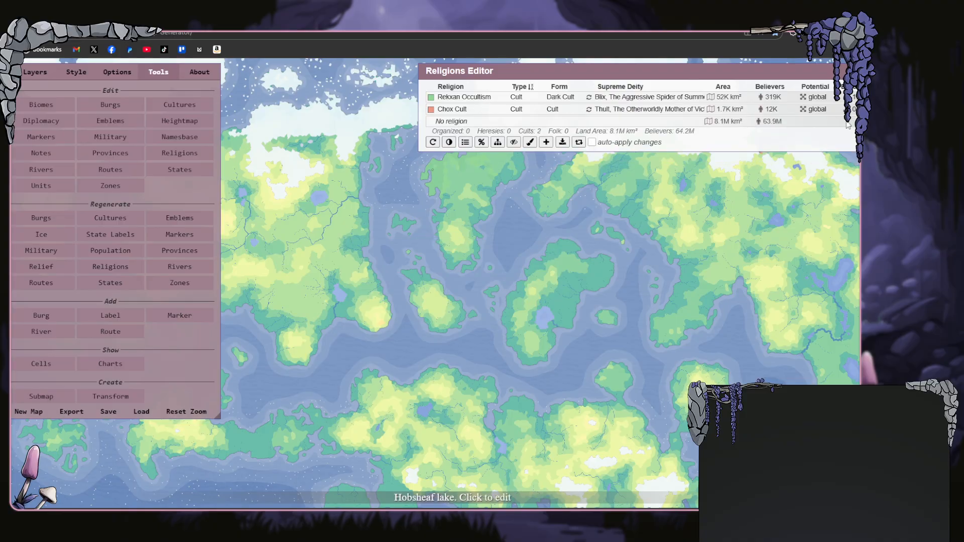
pyautogui.click(865, 96)
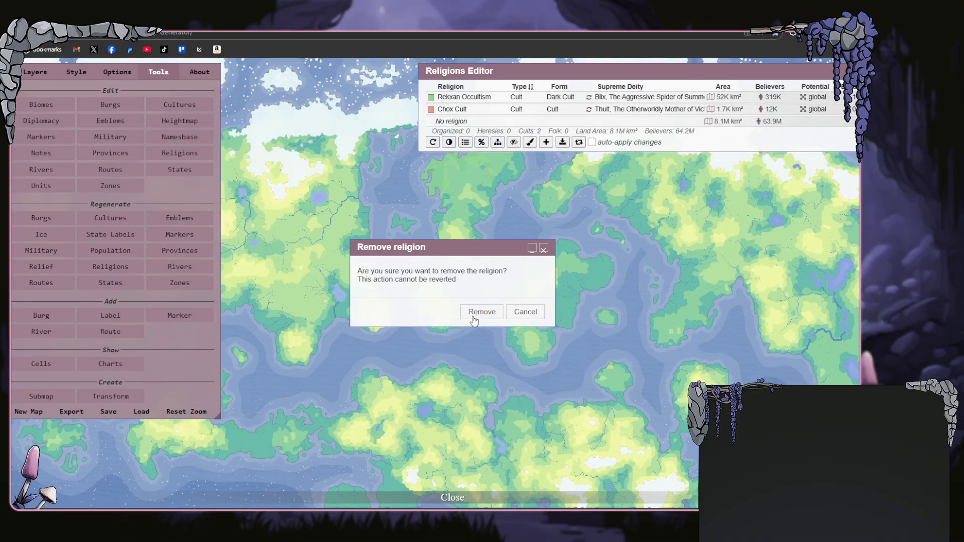
pyautogui.click(474, 314)
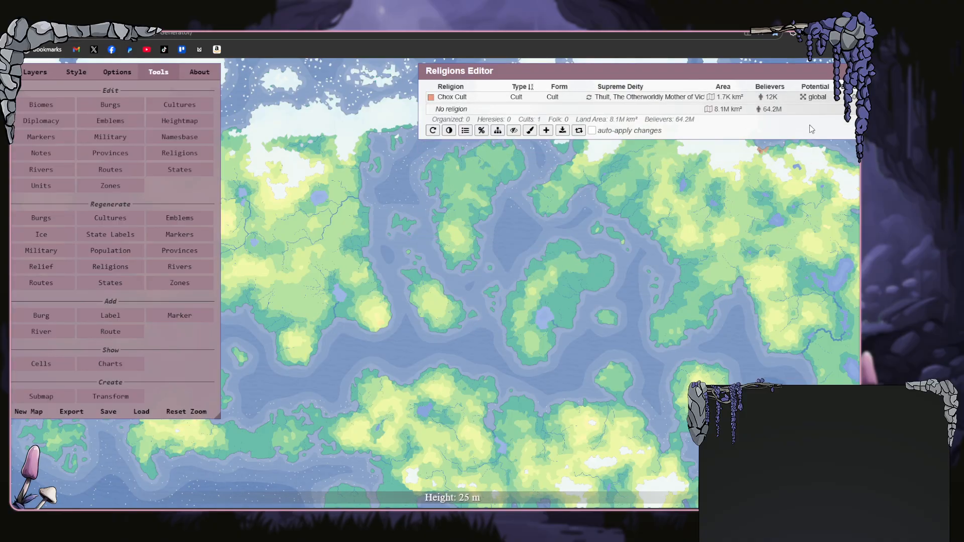
pyautogui.click(864, 97)
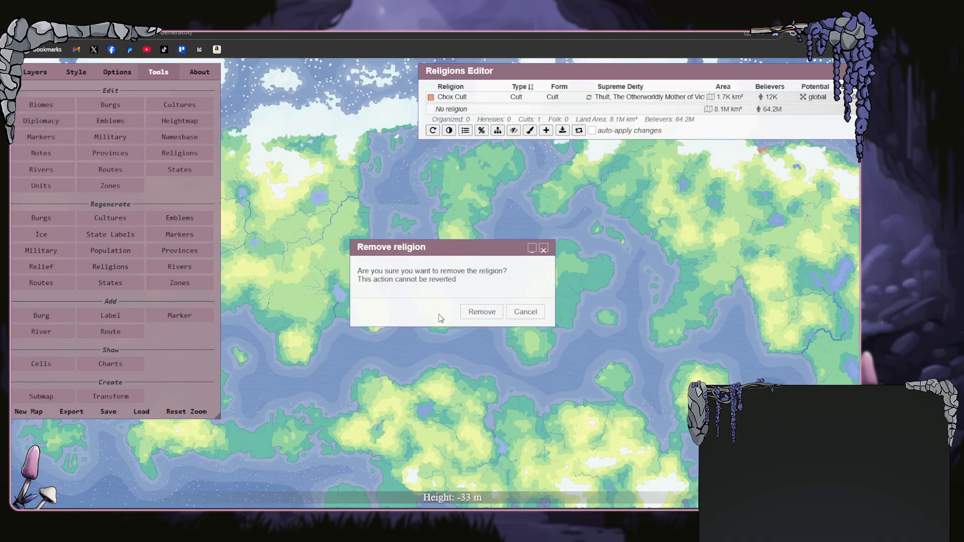
pyautogui.click(488, 313)
pyautogui.click(849, 70)
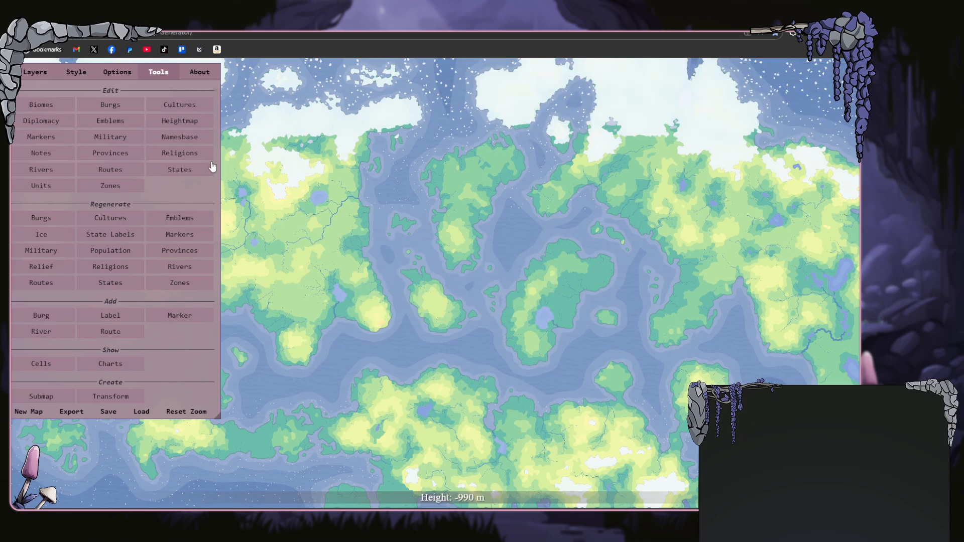
# - Check the military overview and remove all unlocked markers from the map, closing both overviews
pyautogui.click(119, 126)
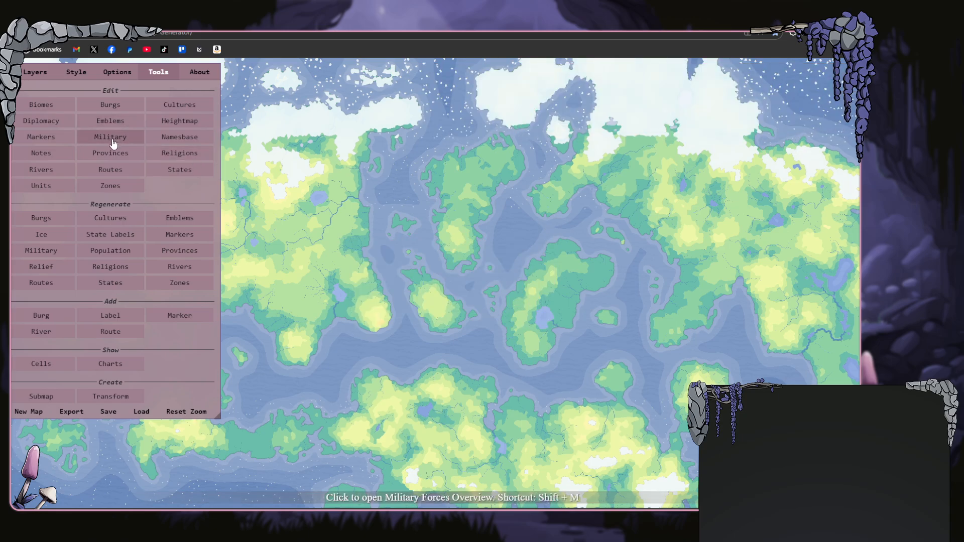
pyautogui.click(113, 143)
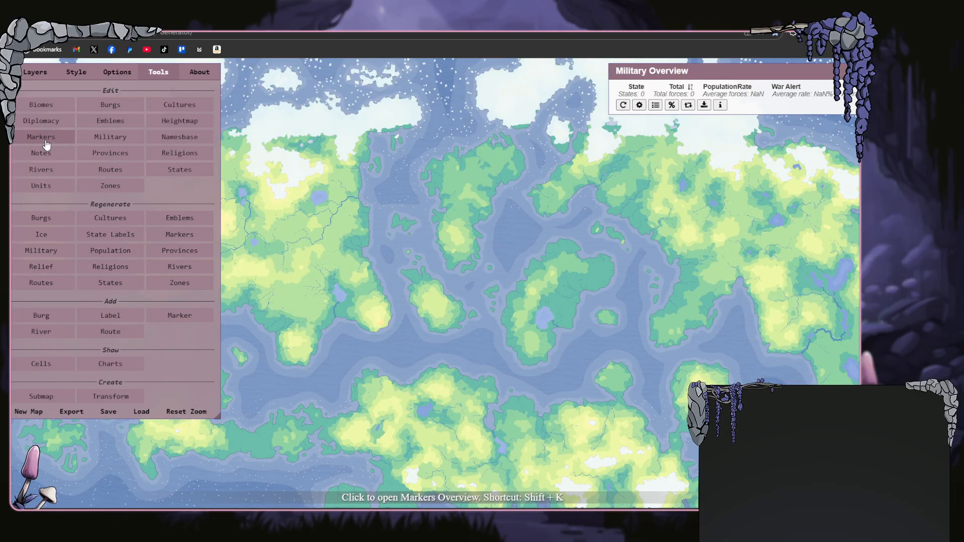
pyautogui.click(45, 141)
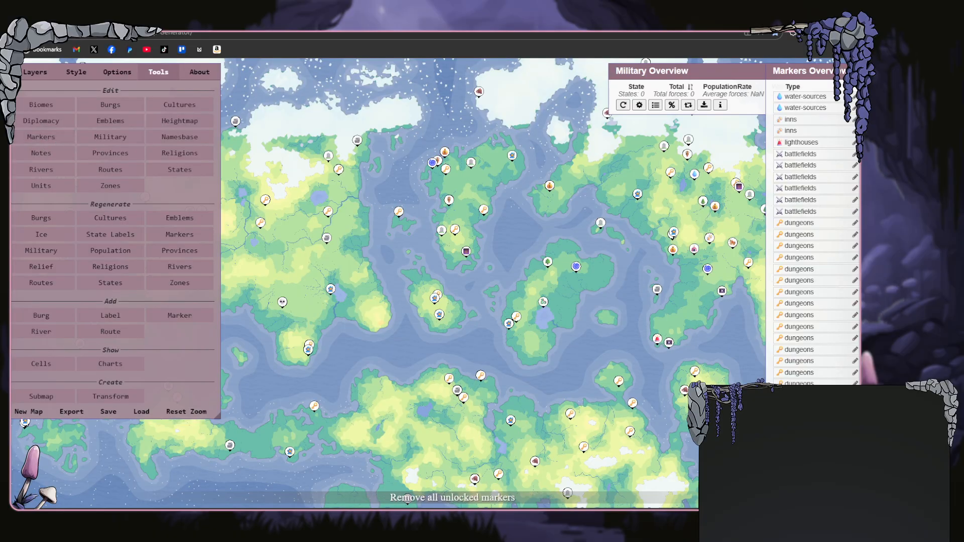
pyautogui.click(478, 314)
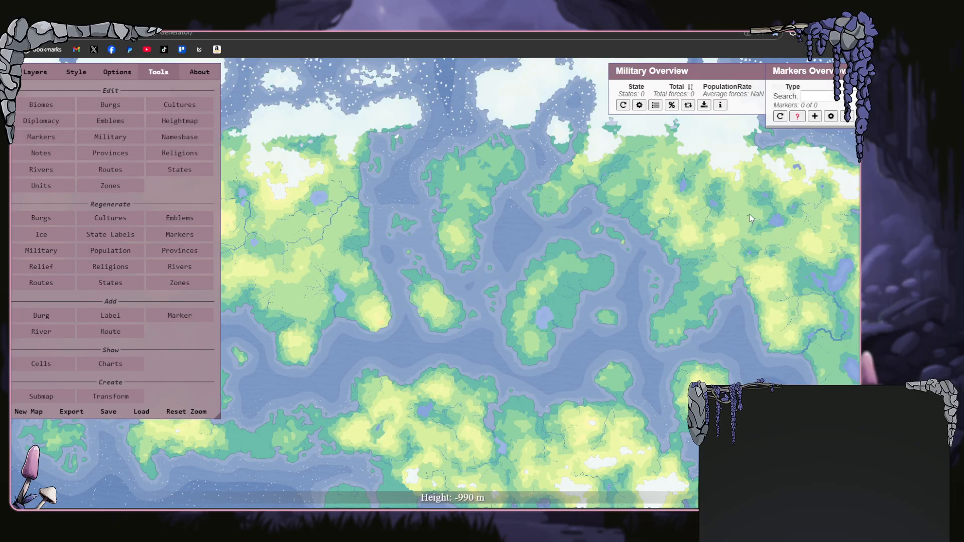
pyautogui.click(846, 70)
pyautogui.click(836, 71)
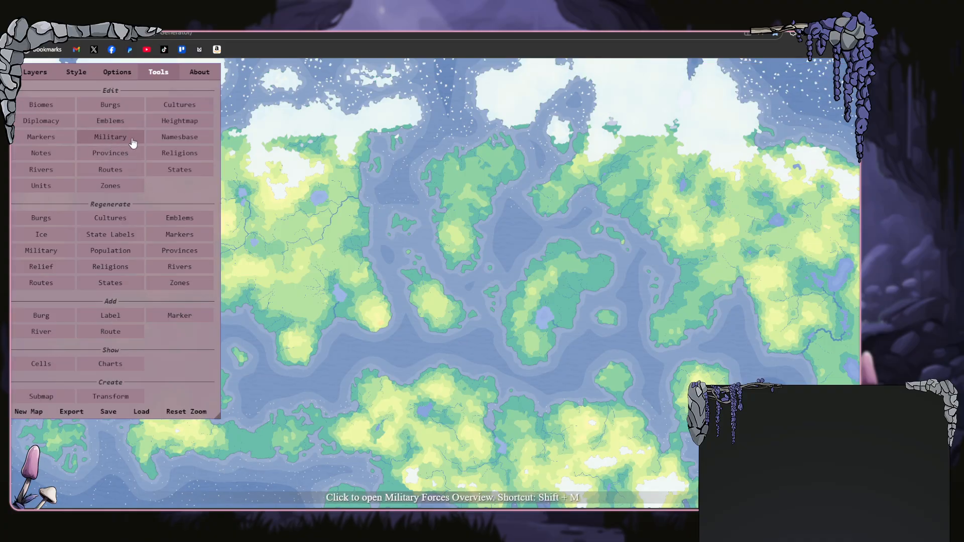
# - Check the provinces editor for remaining provinces and remove all routes from the map
pyautogui.click(114, 152)
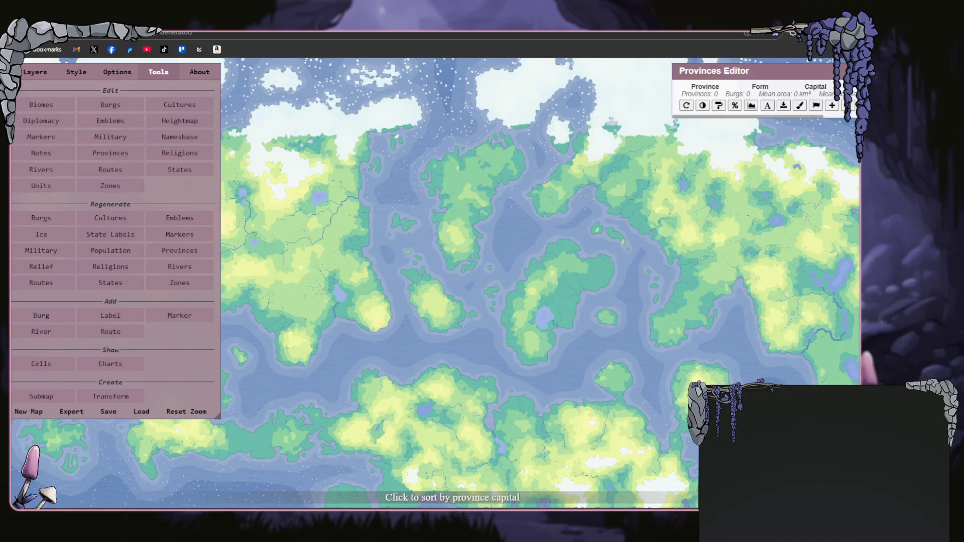
pyautogui.click(839, 71)
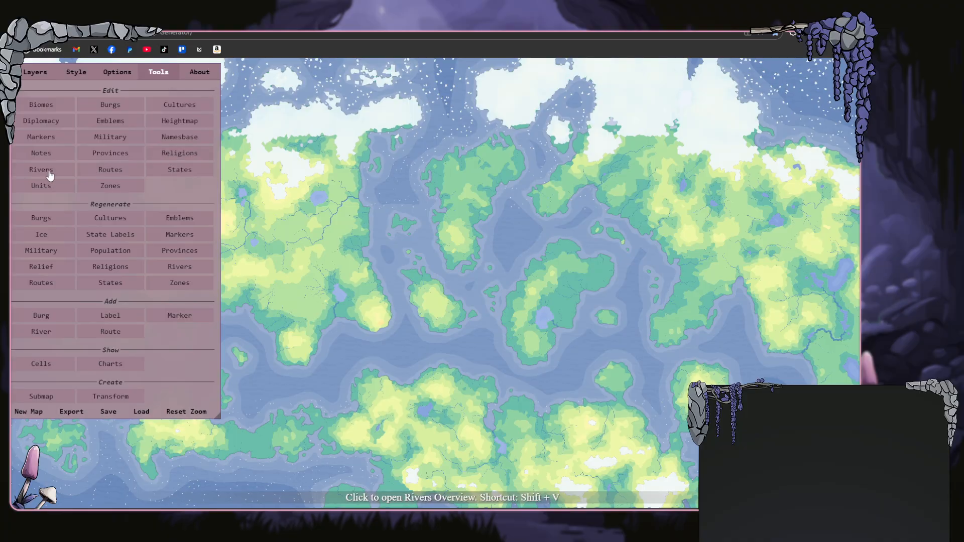
pyautogui.click(111, 169)
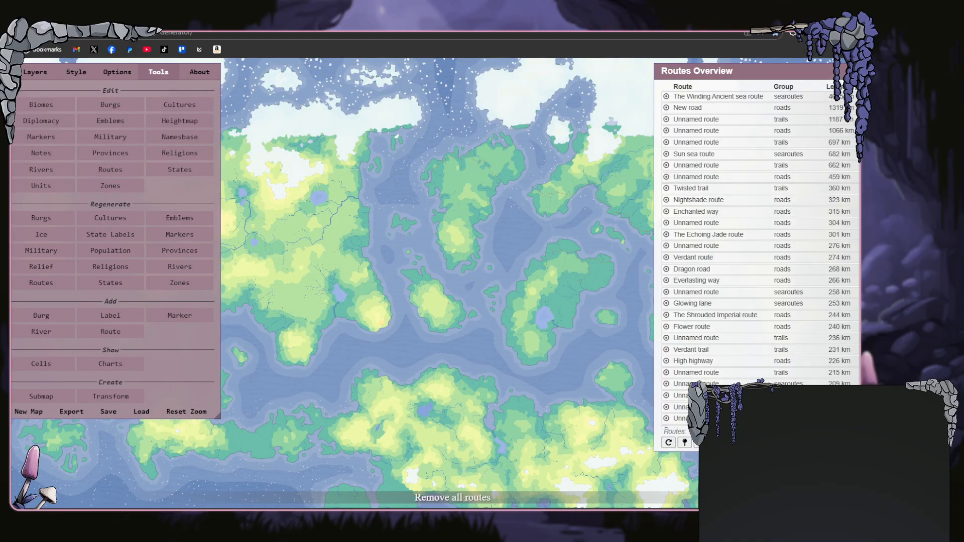
pyautogui.click(733, 442)
pyautogui.click(495, 315)
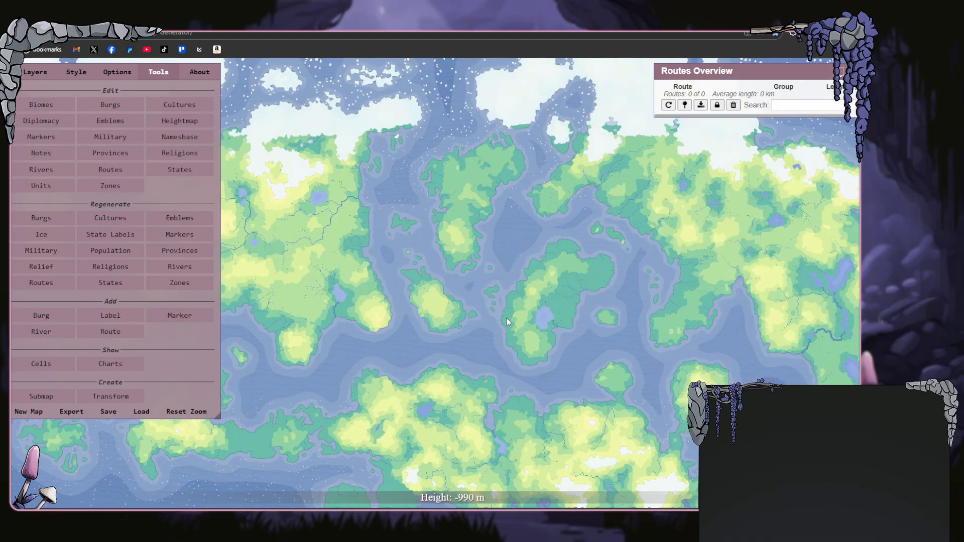
pyautogui.click(839, 70)
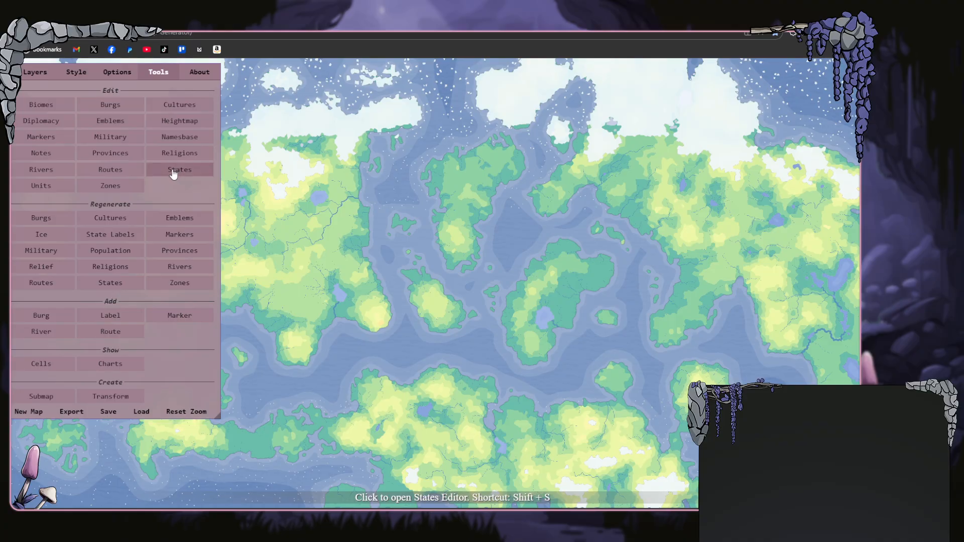
# - Inspect the states, units and zones editors for anything left to clear, closing each one
pyautogui.click(173, 170)
pyautogui.click(839, 70)
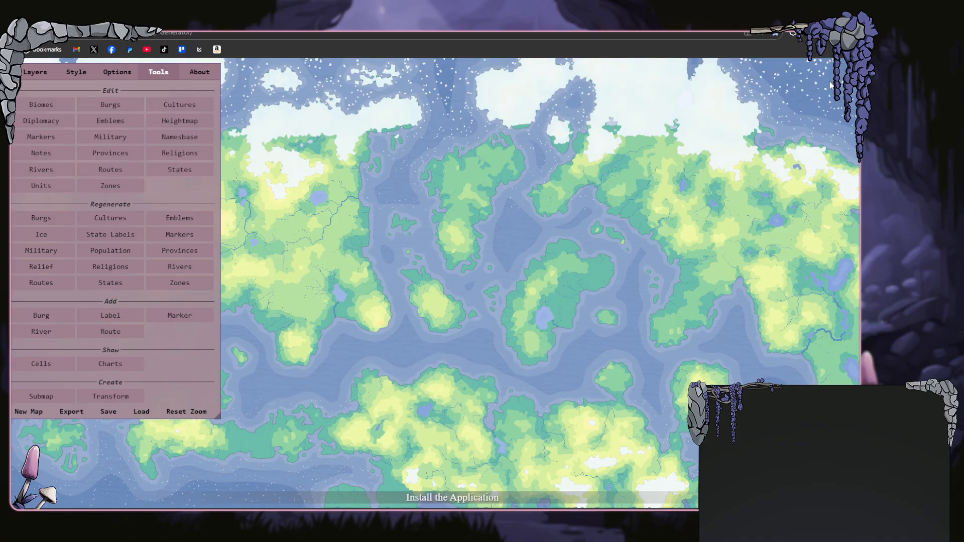
pyautogui.click(63, 186)
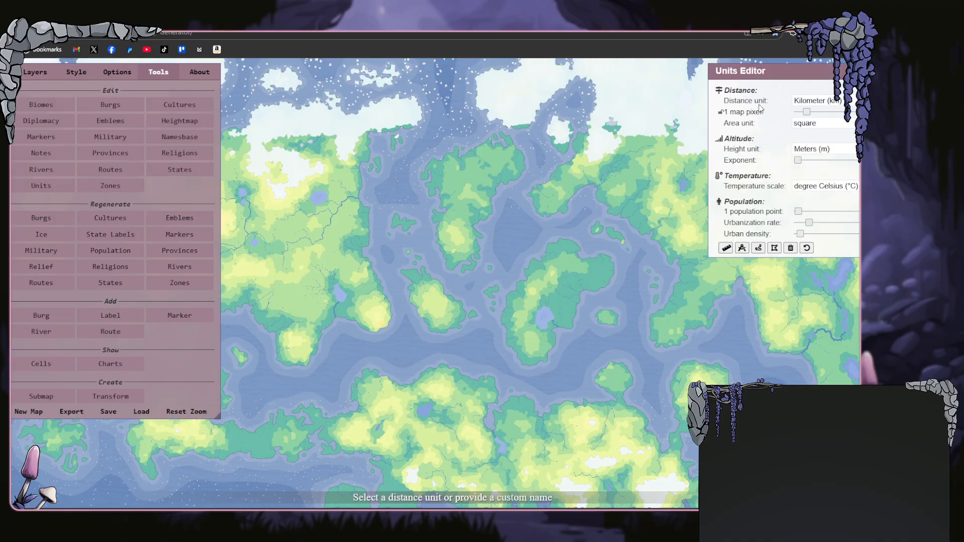
pyautogui.click(840, 71)
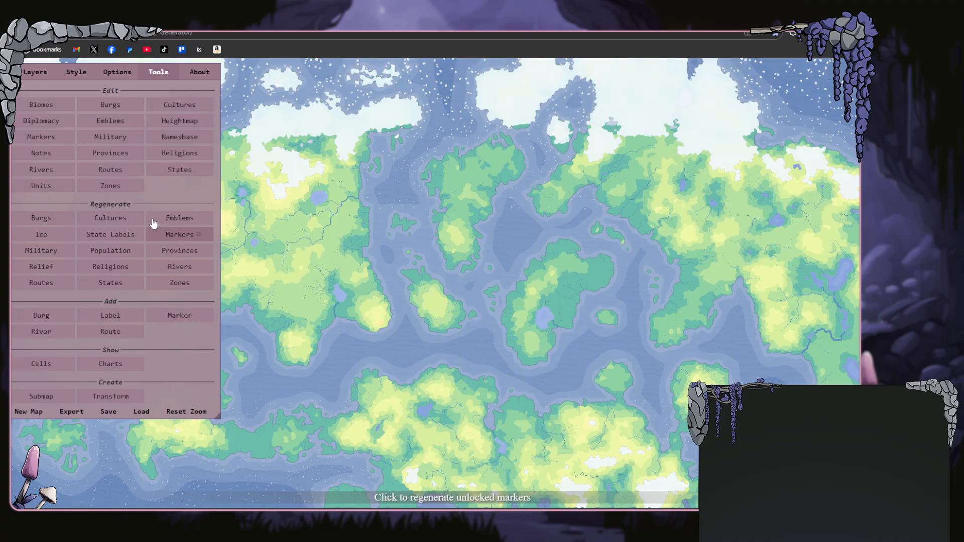
pyautogui.click(120, 187)
pyautogui.click(840, 71)
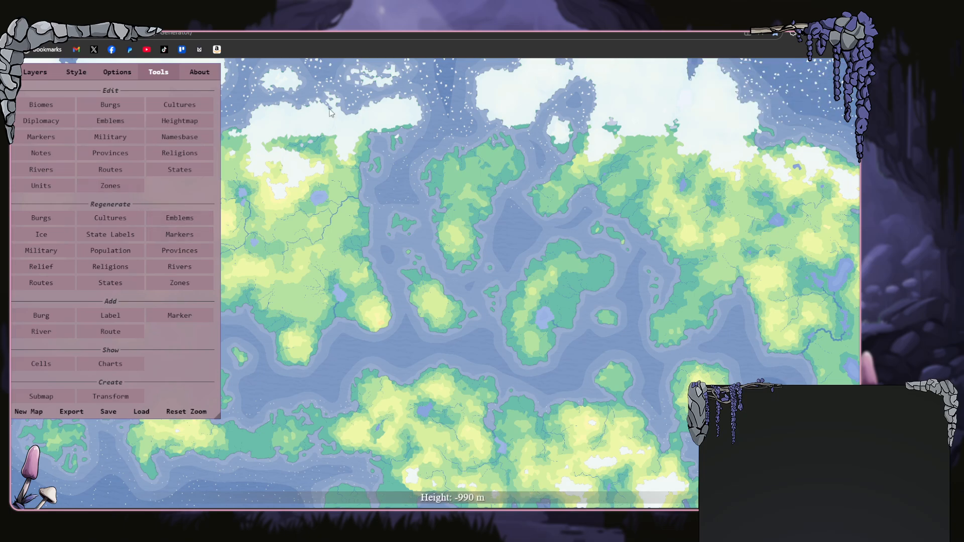
# - Preview the Precipitation and Temperature layers on the map, hiding each one again
pyautogui.click(23, 75)
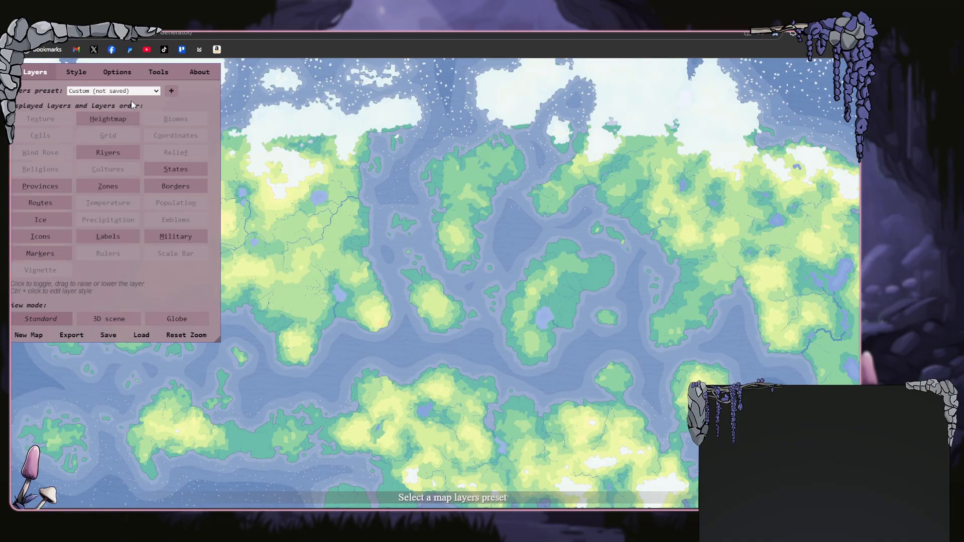
pyautogui.click(103, 219)
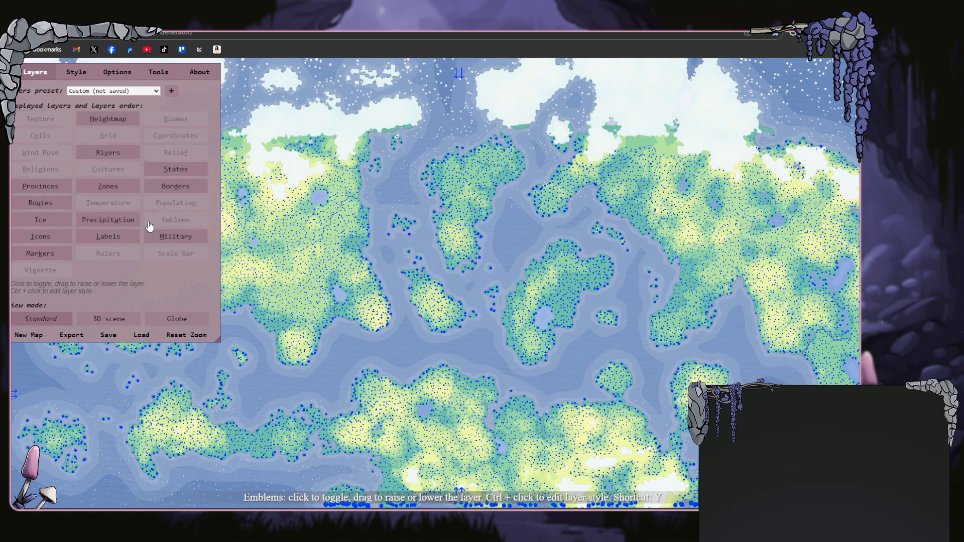
pyautogui.click(116, 219)
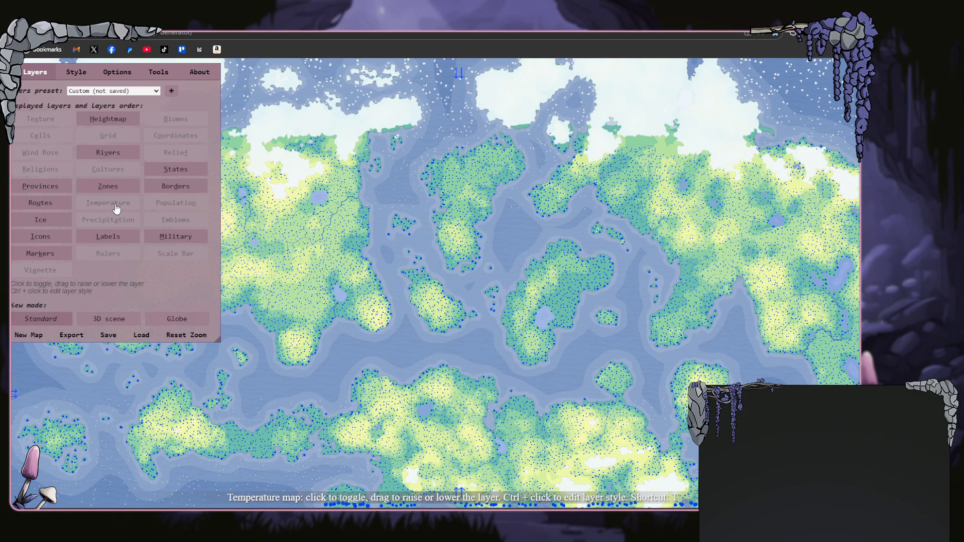
pyautogui.click(116, 204)
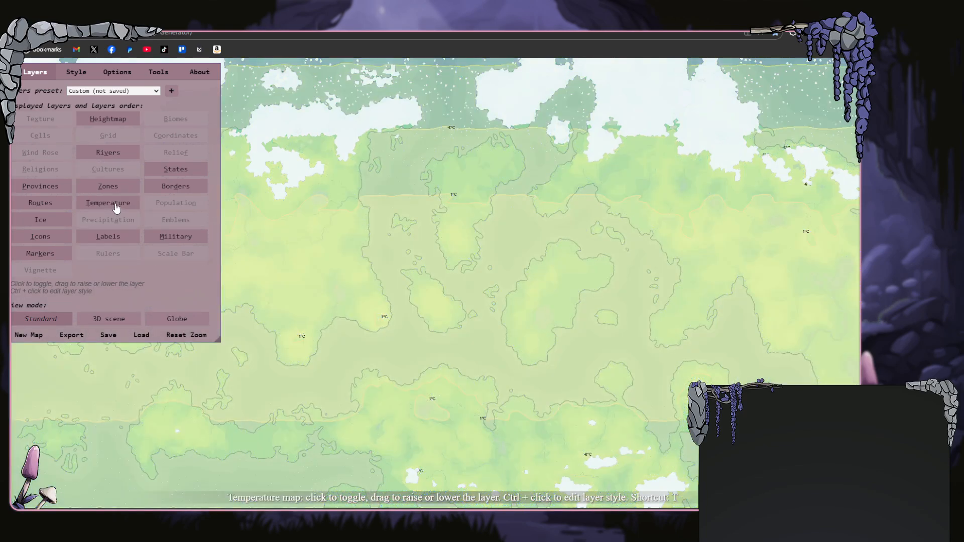
pyautogui.click(116, 205)
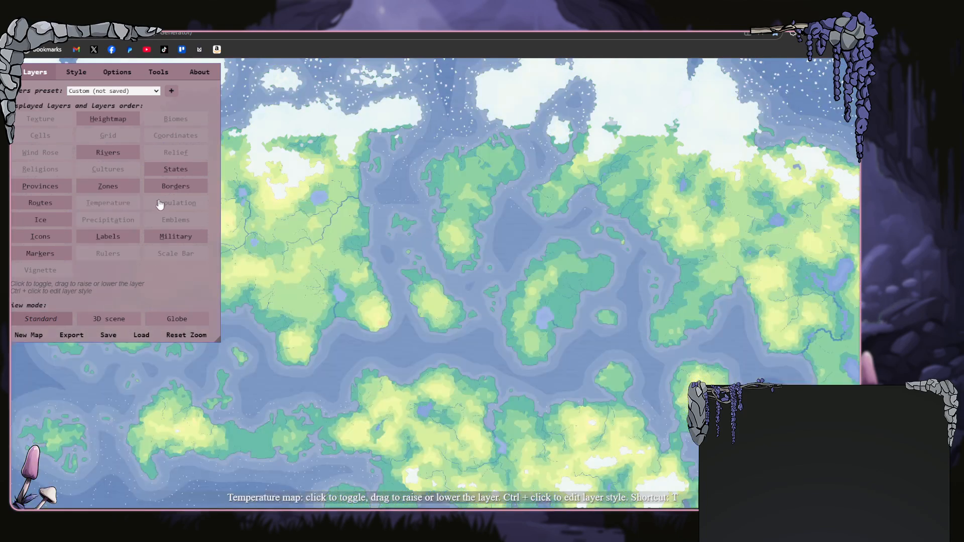
# - Check the effect of the Borders and Wind Rose layers, returning both to their original visibility
pyautogui.click(167, 192)
pyautogui.click(168, 190)
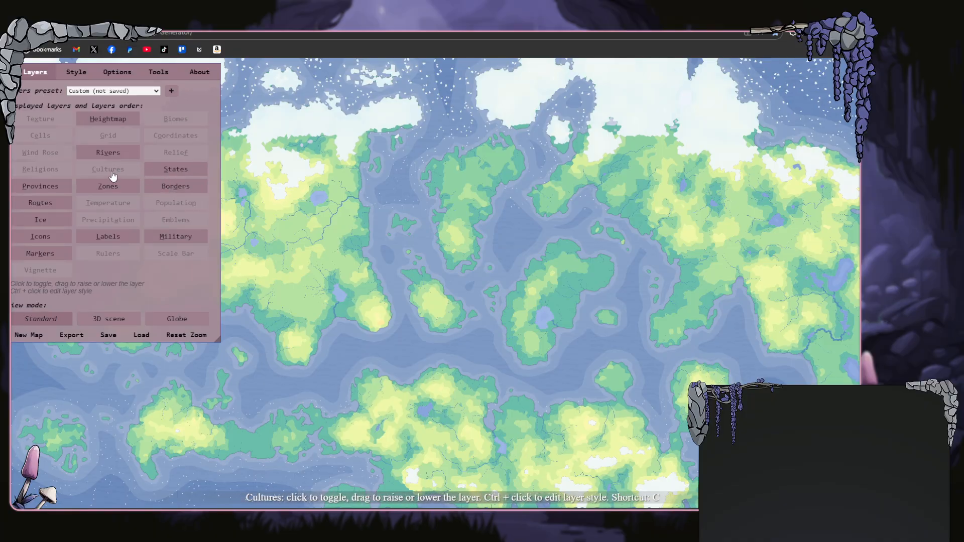
pyautogui.click(44, 159)
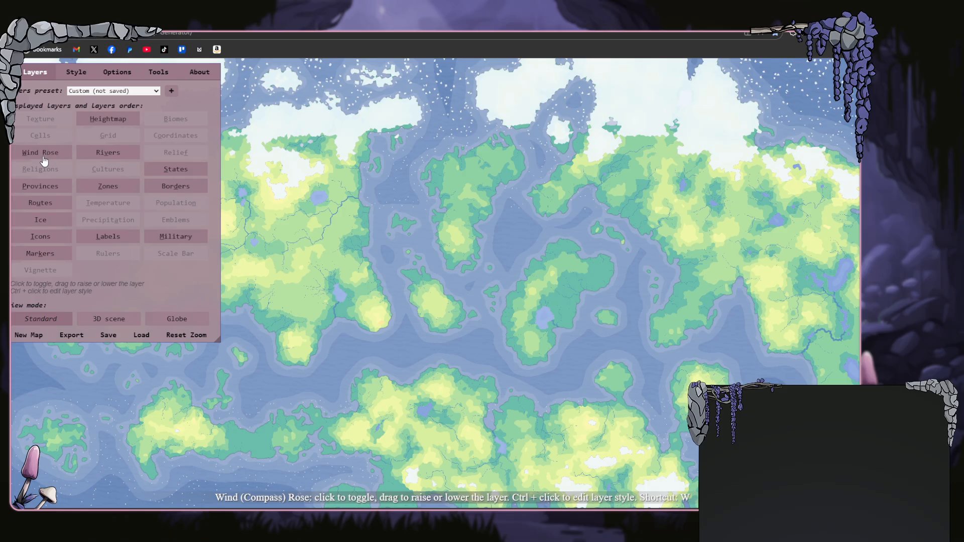
pyautogui.click(44, 159)
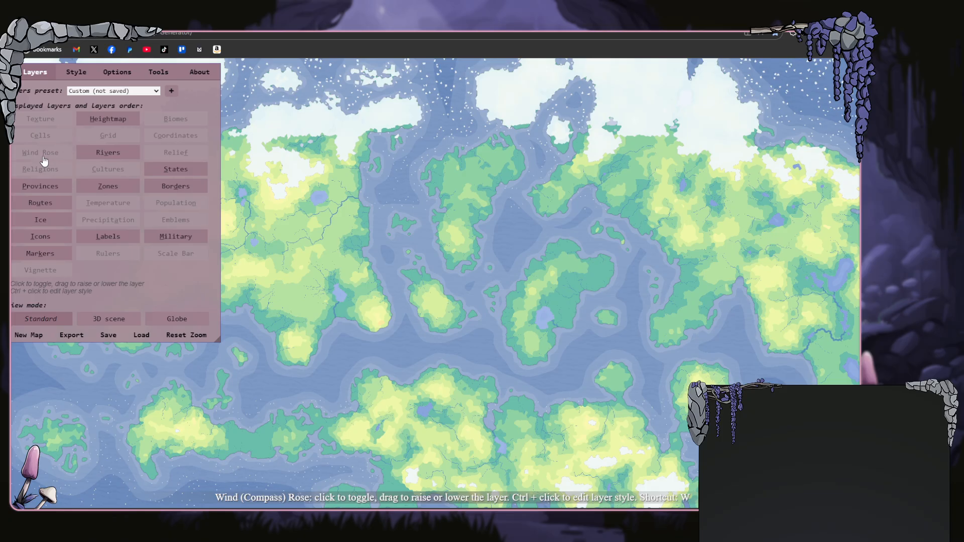
# - Hide the Provinces, Routes, Icons, Markers, Labels, Military, Borders, States and Zones layers
pyautogui.click(38, 190)
pyautogui.click(39, 205)
pyautogui.click(38, 237)
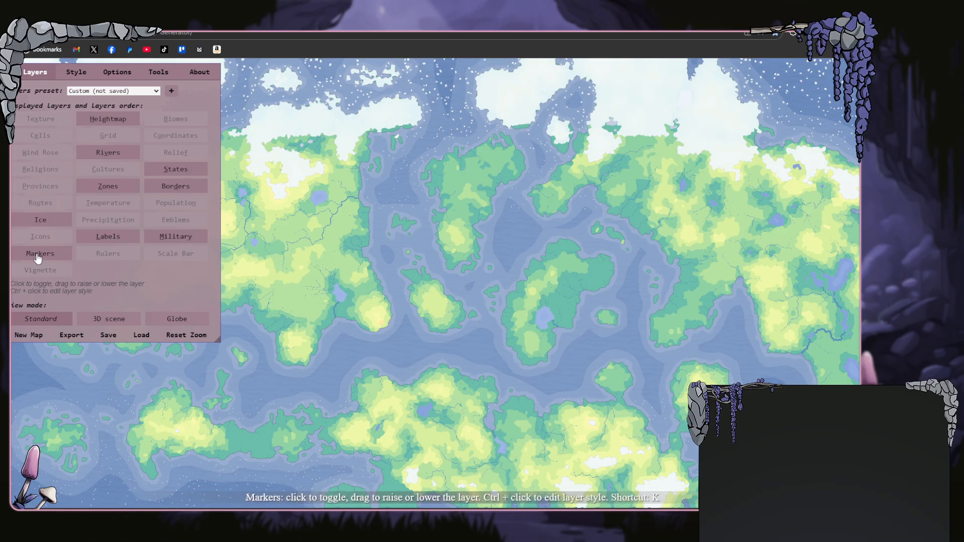
pyautogui.click(37, 256)
pyautogui.click(105, 239)
pyautogui.click(176, 239)
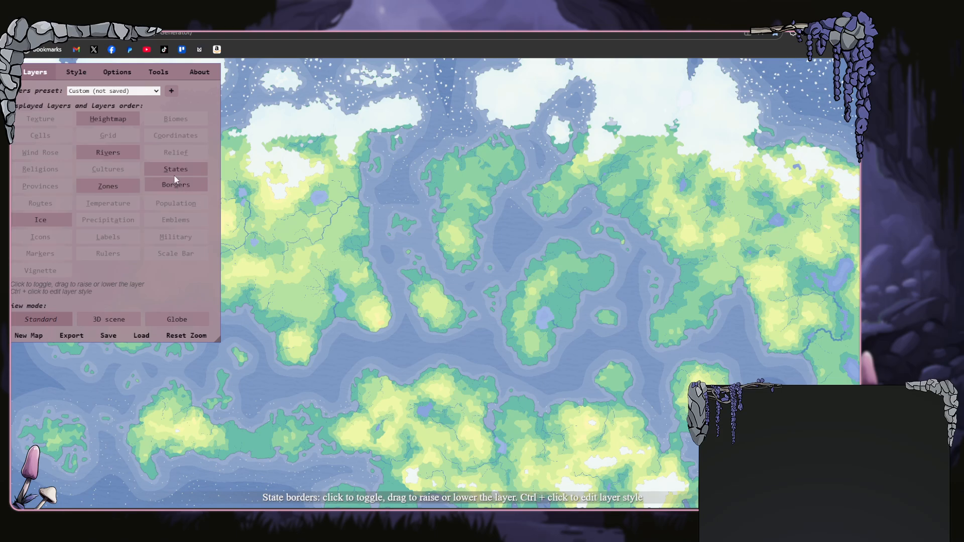
pyautogui.click(175, 170)
pyautogui.click(133, 187)
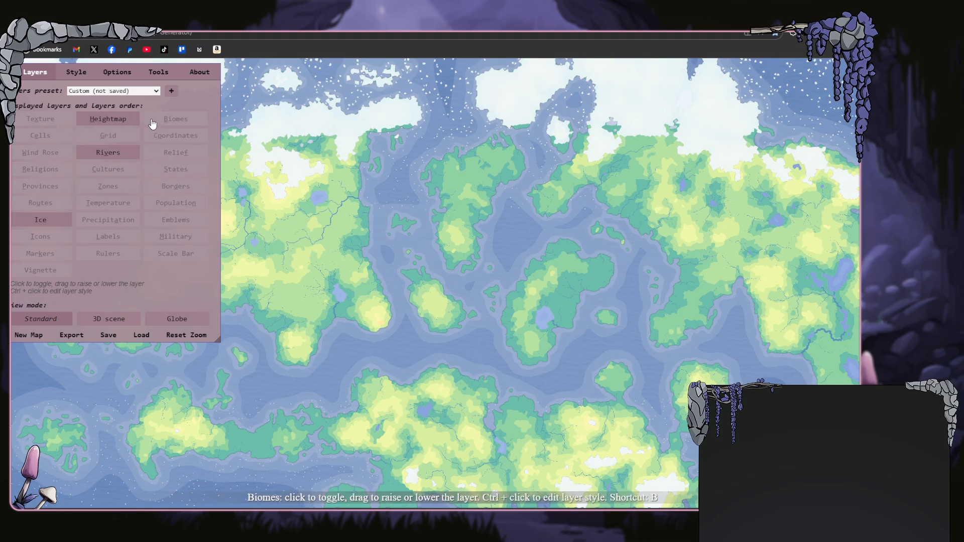
# - Preview the map without the Ice layer and look through the Cultures style settings and the map generation options
pyautogui.click(40, 224)
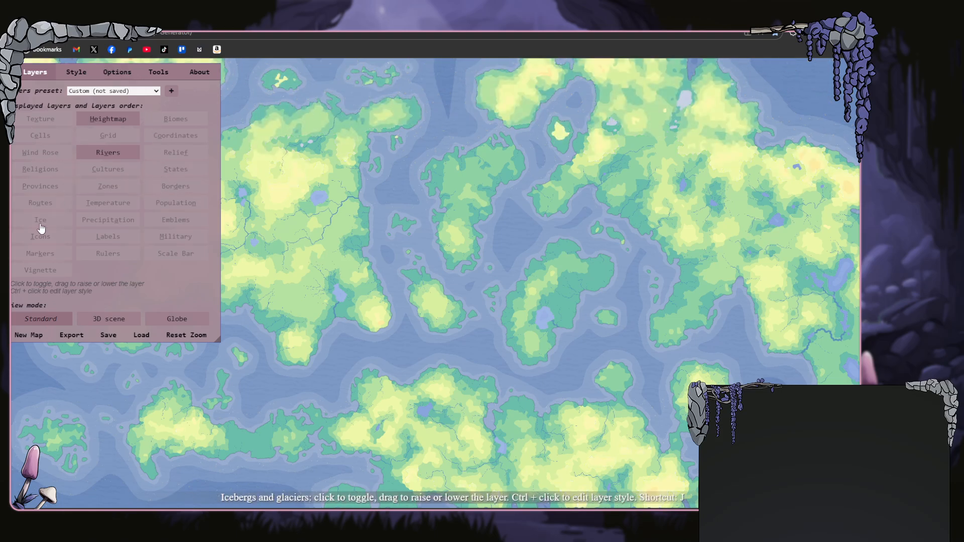
pyautogui.click(40, 224)
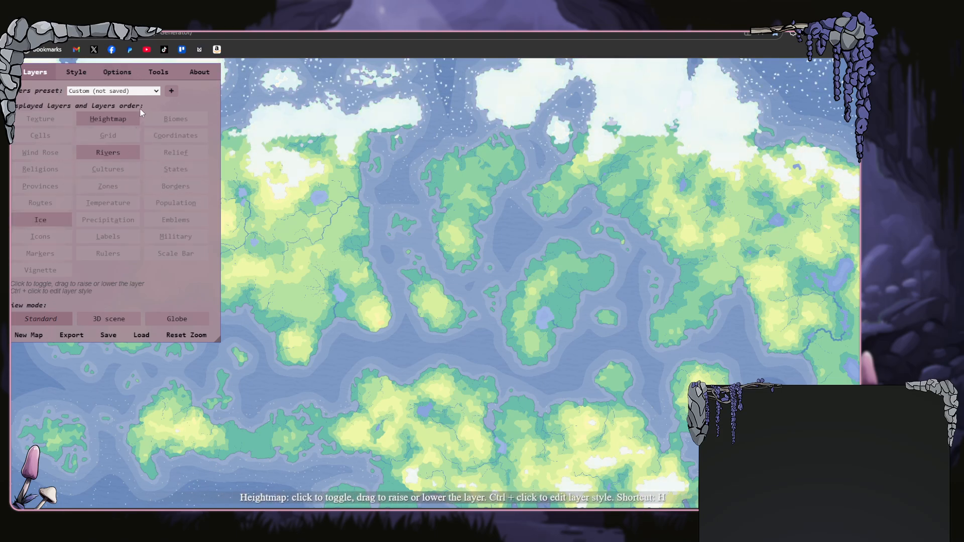
pyautogui.click(120, 76)
pyautogui.click(80, 74)
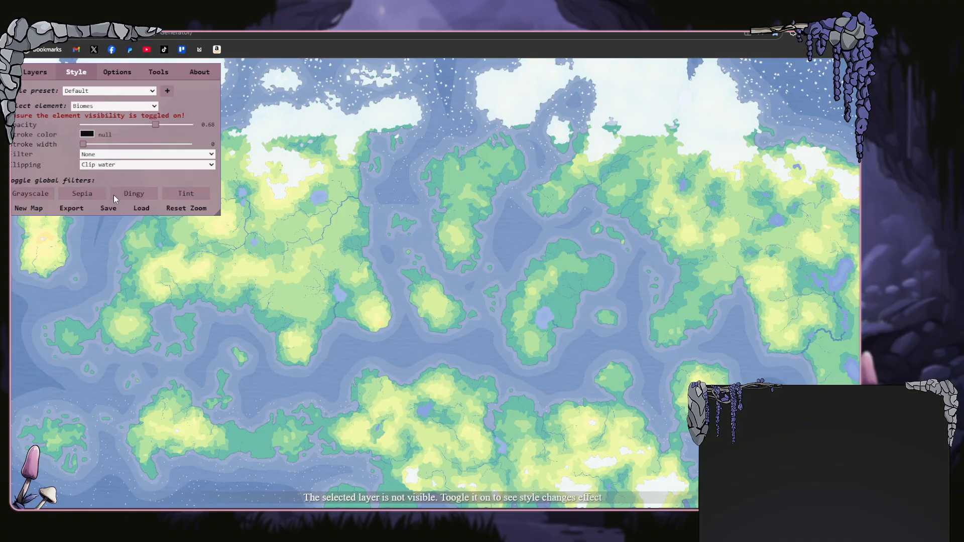
pyautogui.click(103, 205)
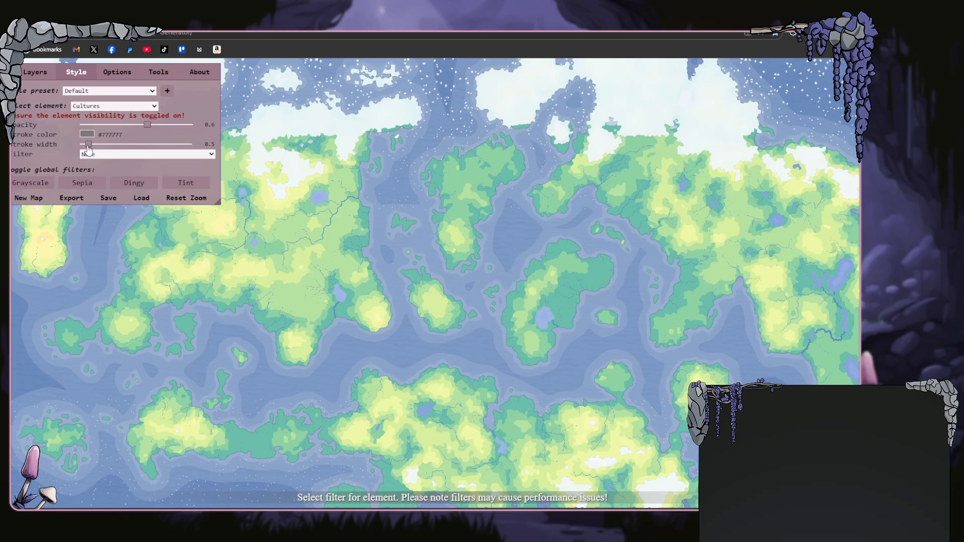
pyautogui.click(119, 74)
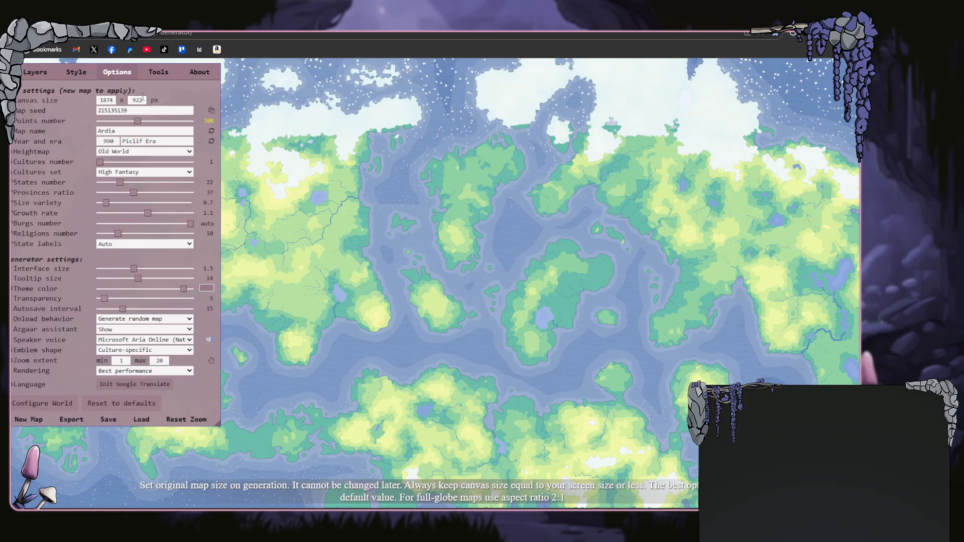
pyautogui.click(162, 79)
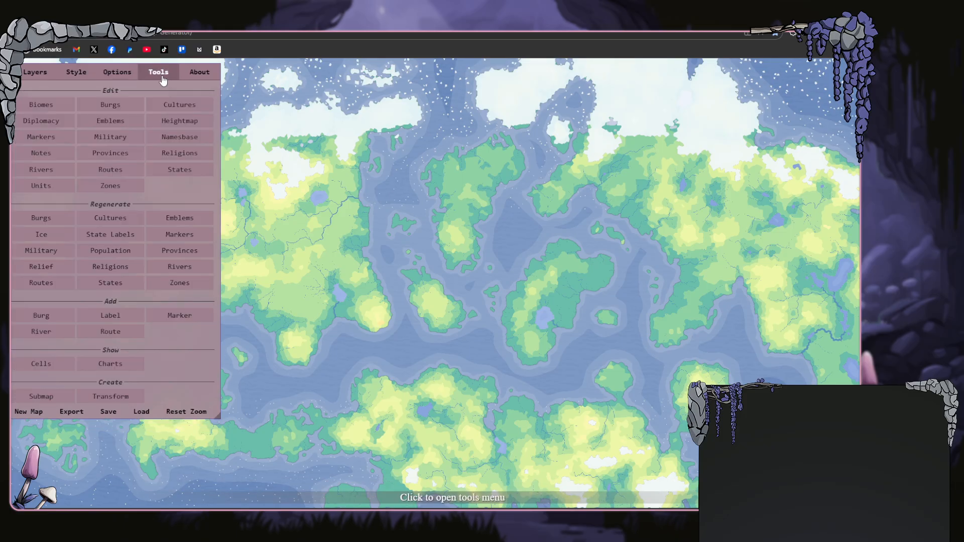
pyautogui.click(53, 73)
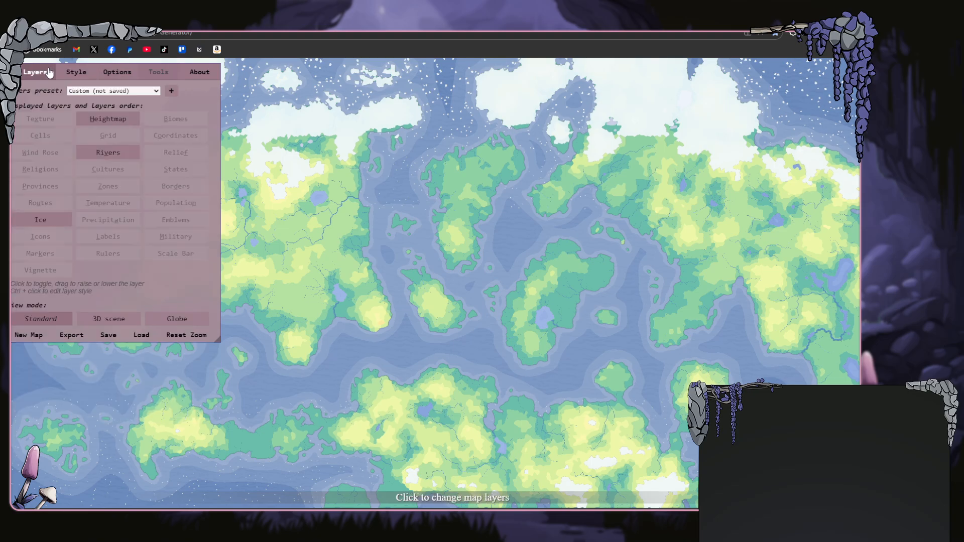
# - Regenerate the map's ice, accepting the loss of custom changes
pyautogui.click(158, 72)
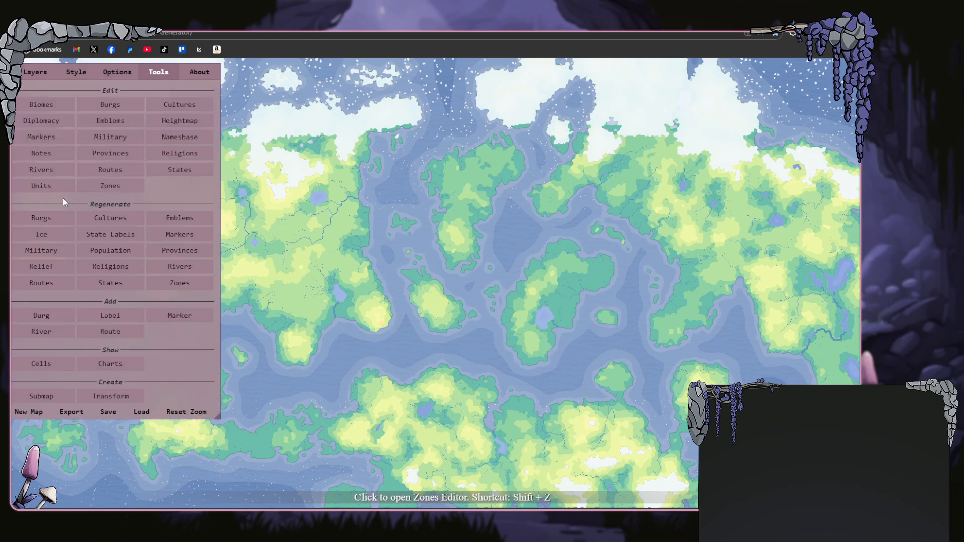
pyautogui.click(42, 236)
pyautogui.click(479, 323)
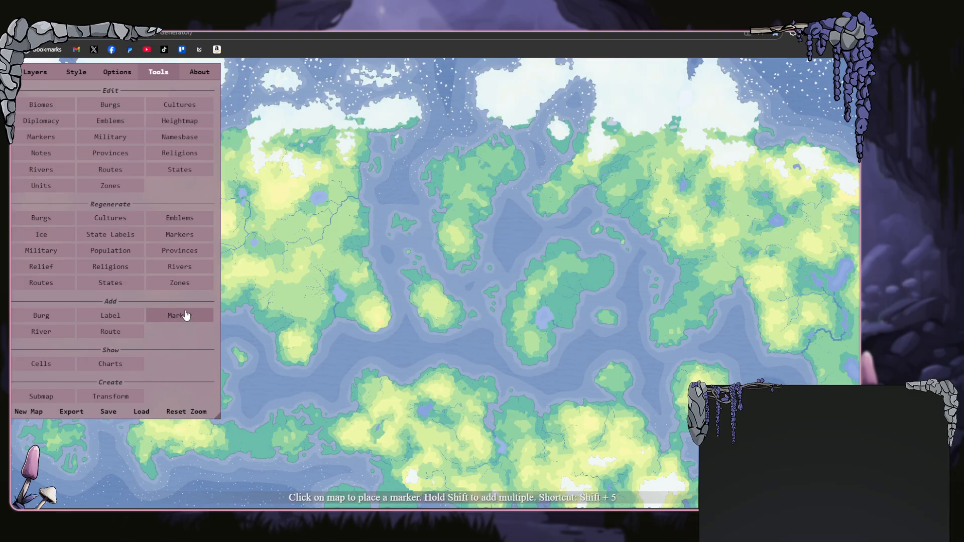
# - Regenerate the map's rivers, accepting the loss of custom changes, and cancel the zone regeneration
pyautogui.click(179, 266)
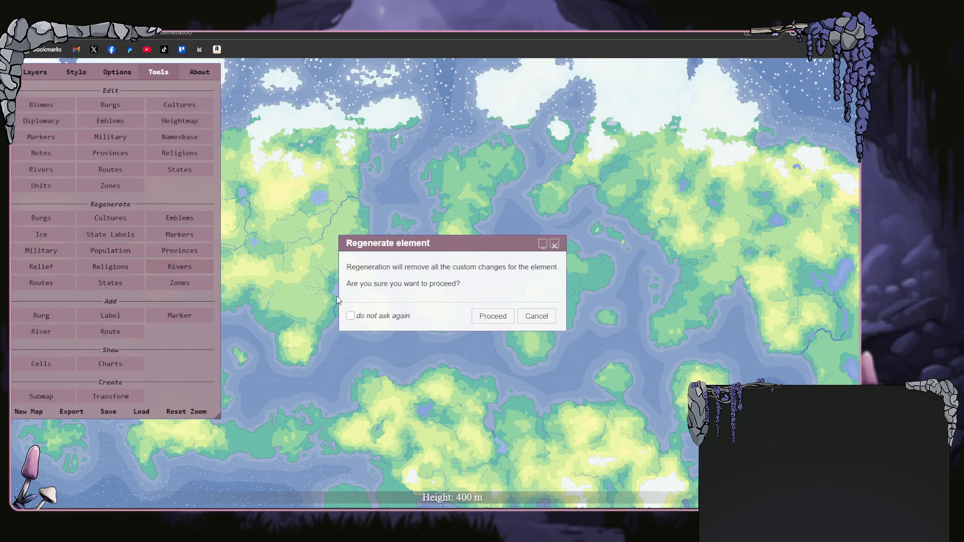
pyautogui.click(488, 317)
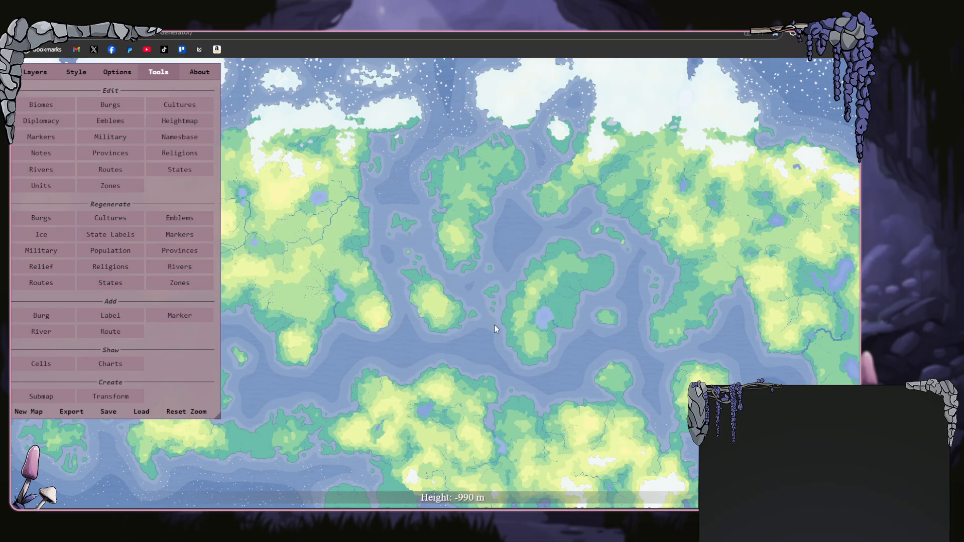
pyautogui.click(182, 287)
pyautogui.click(539, 317)
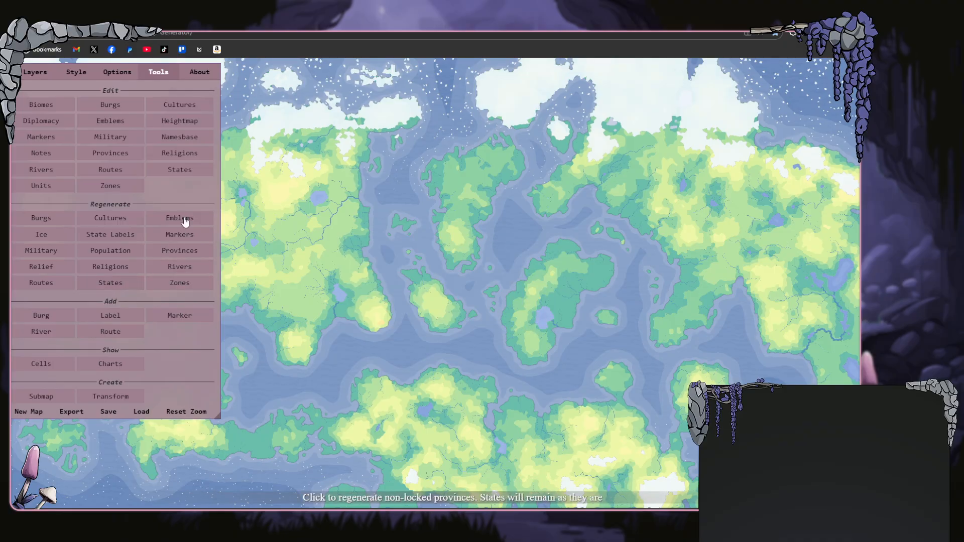
# - Look through the States Editor, the Cultures Editor, the Cultures style settings and the layer list
pyautogui.click(182, 170)
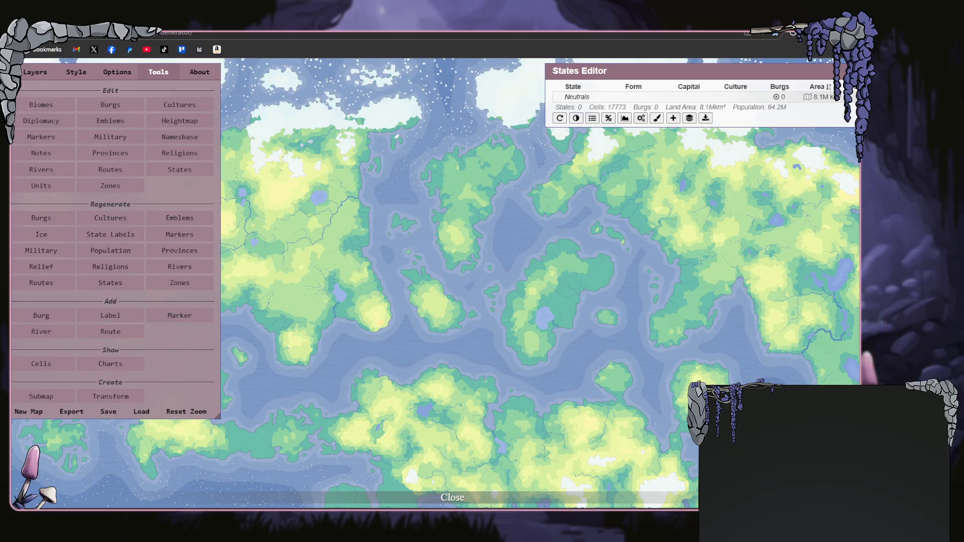
pyautogui.press('Escape')
pyautogui.click(172, 105)
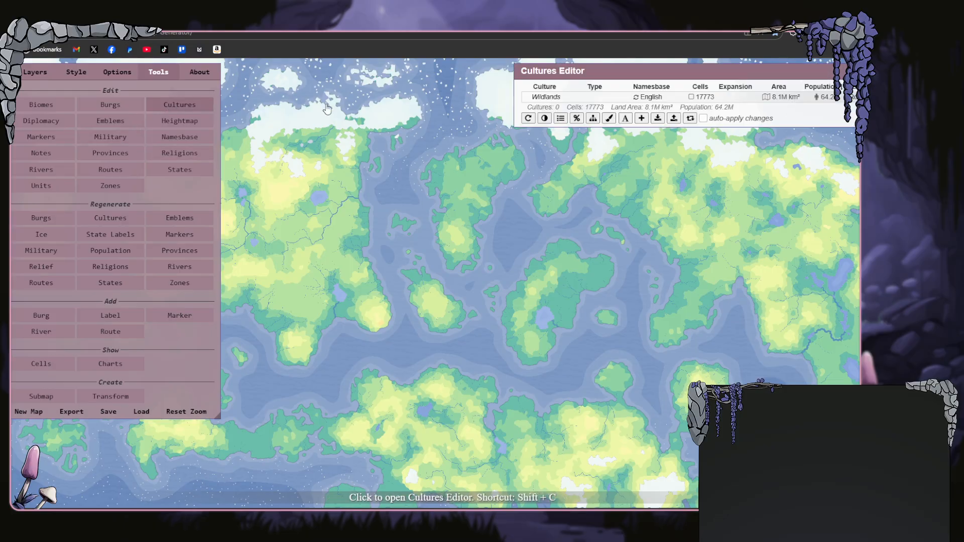
pyautogui.click(544, 118)
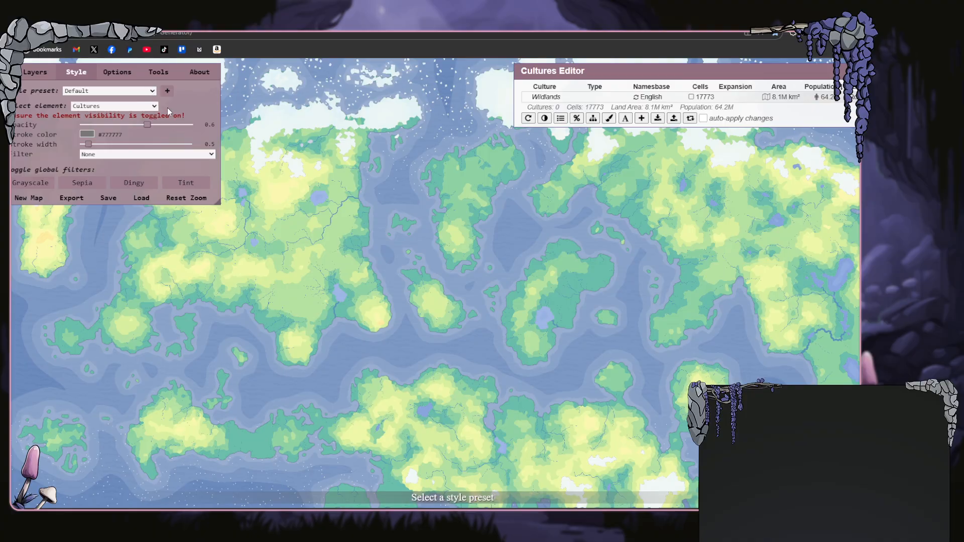
pyautogui.click(35, 72)
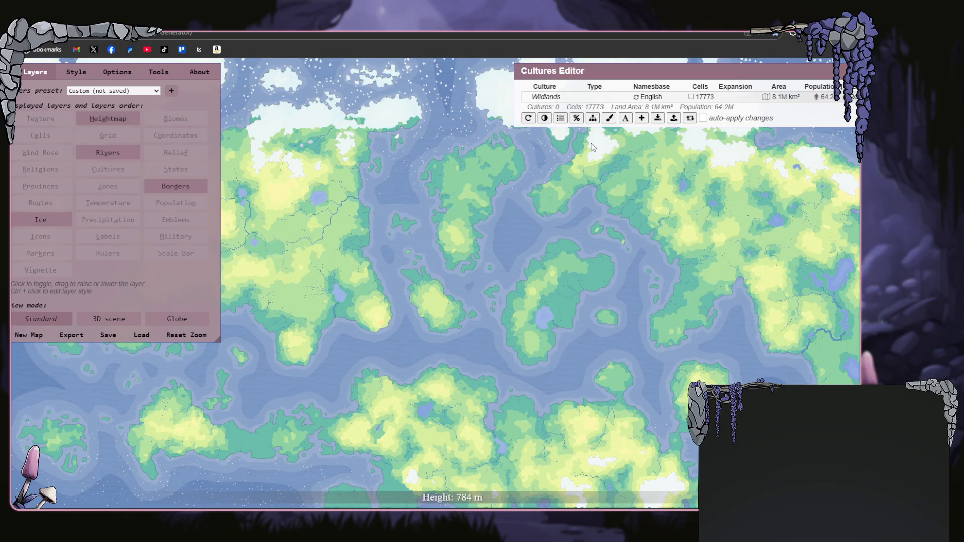
pyautogui.click(76, 72)
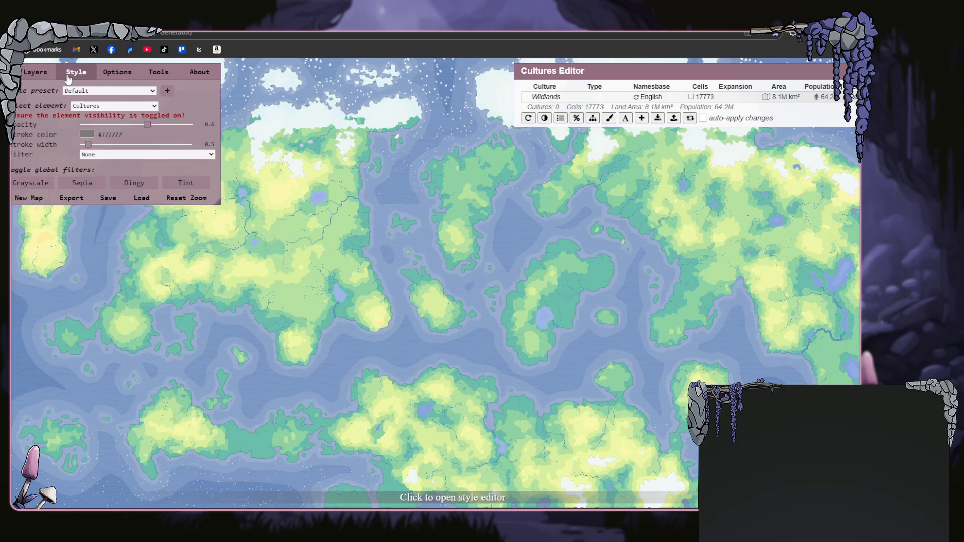
pyautogui.click(35, 72)
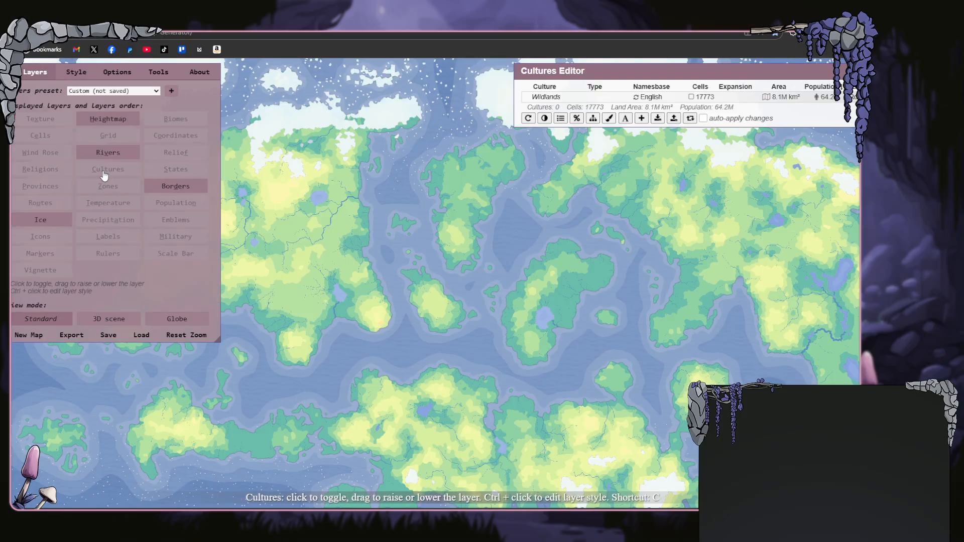
# - Move the Cultures layer after Provinces in the layer order, keep States hidden, and close the Cultures Editor
pyautogui.moveTo(104, 175)
pyautogui.mouseDown()
pyautogui.moveTo(102, 187)
pyautogui.moveTo(103, 175)
pyautogui.mouseUp()
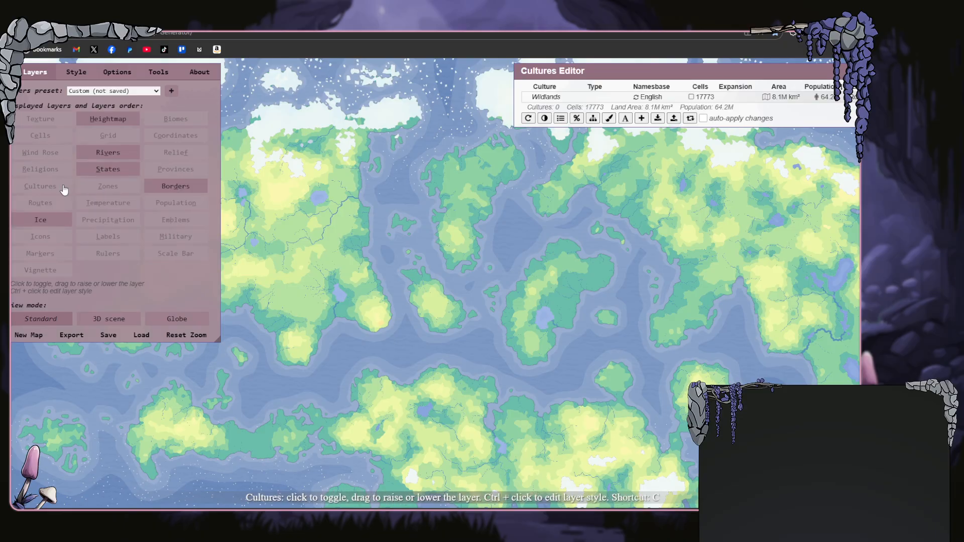
pyautogui.click(102, 171)
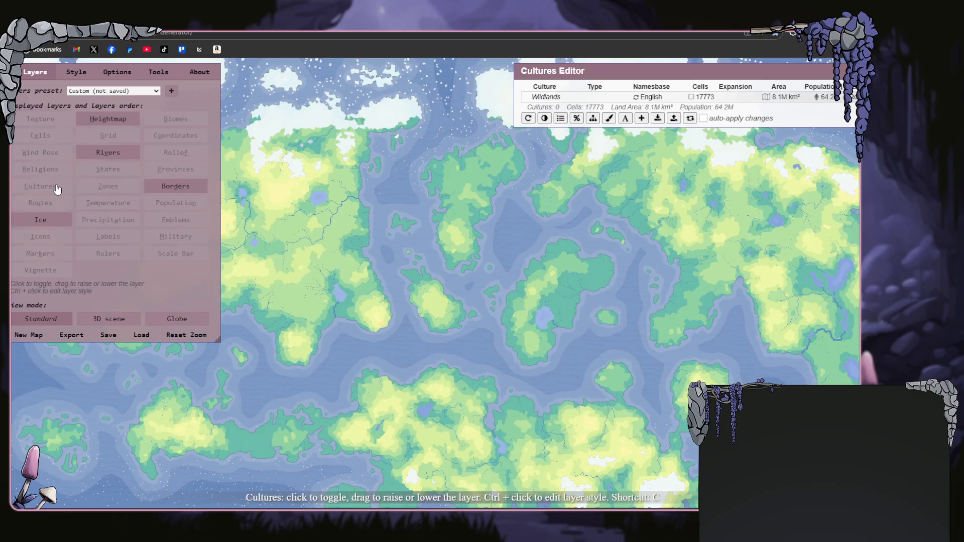
pyautogui.click(847, 71)
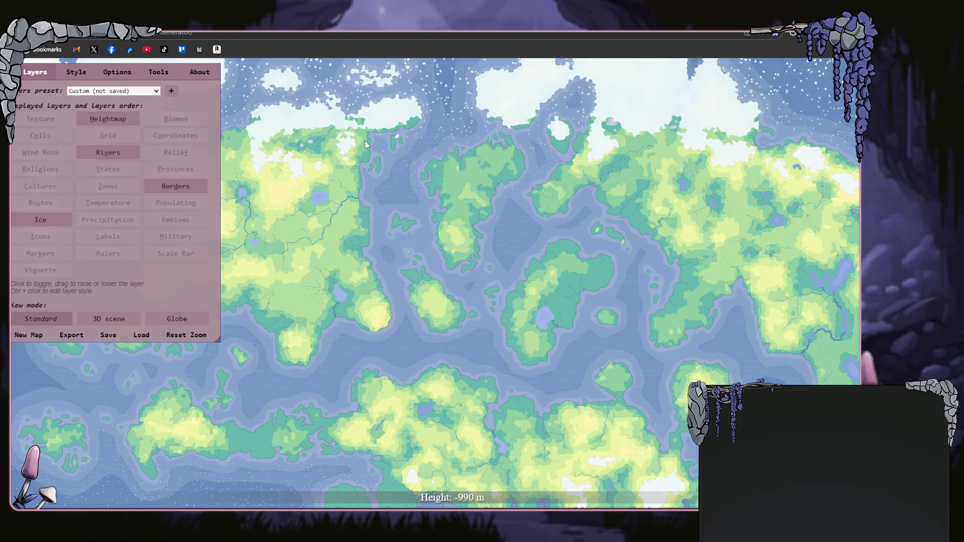
# - Set the cultures set to All-world and the number of cultures to 5 in the map generation settings
pyautogui.click(76, 71)
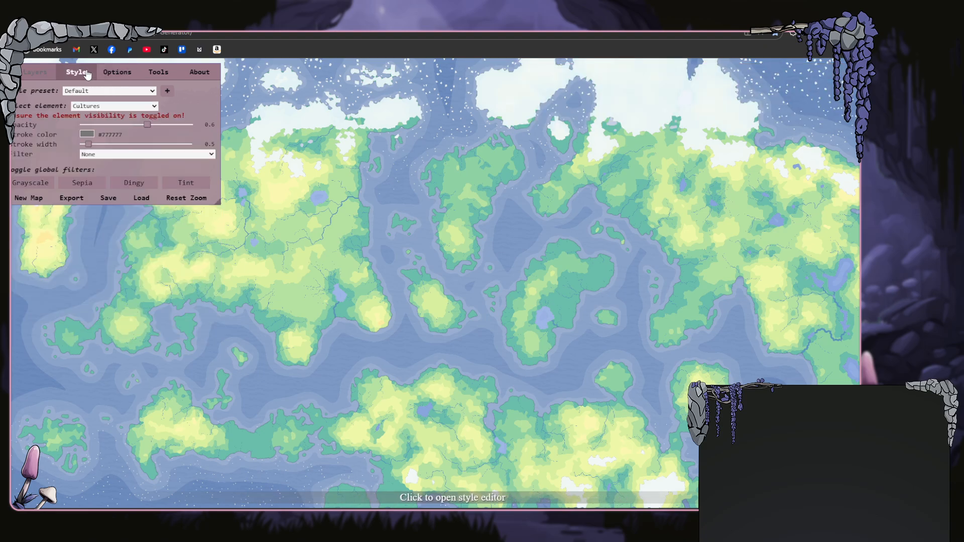
pyautogui.click(123, 75)
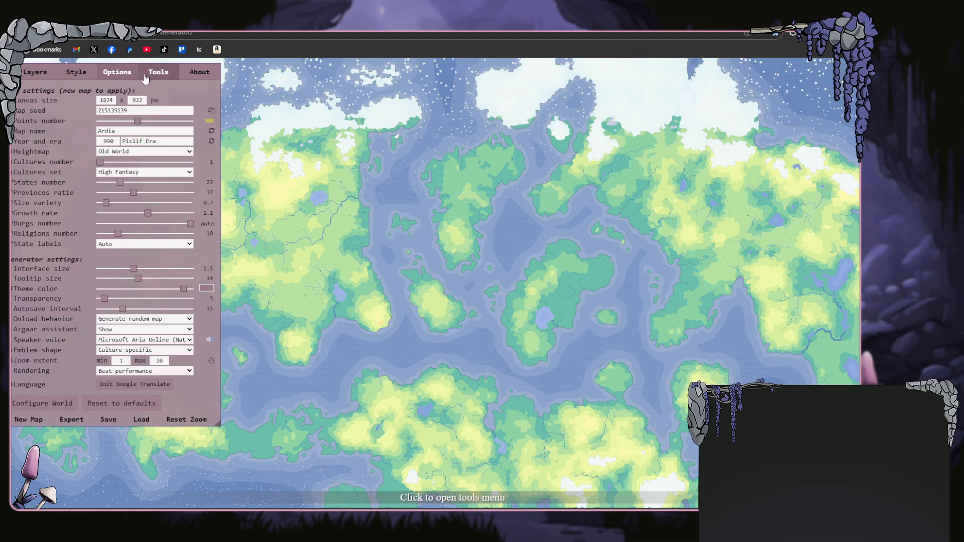
pyautogui.click(113, 184)
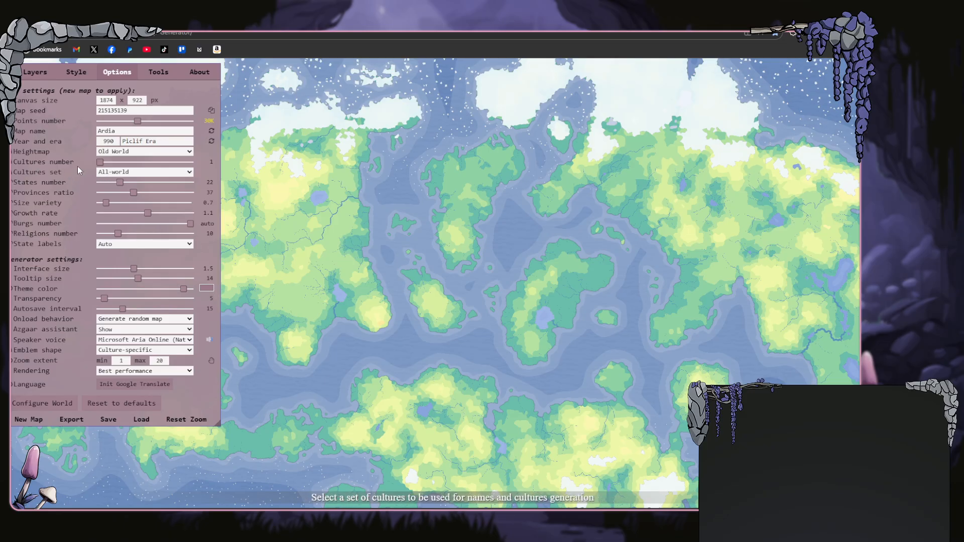
pyautogui.click(104, 163)
pyautogui.moveTo(104, 165); pyautogui.dragTo(112, 164)
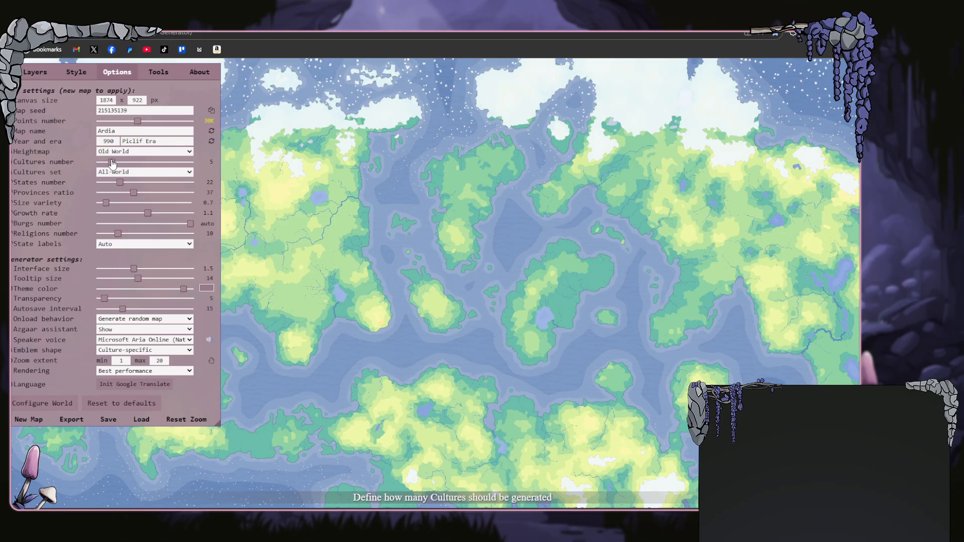
# - Add a new culture on the central island and set its namesbase to Draconic
pyautogui.click(158, 72)
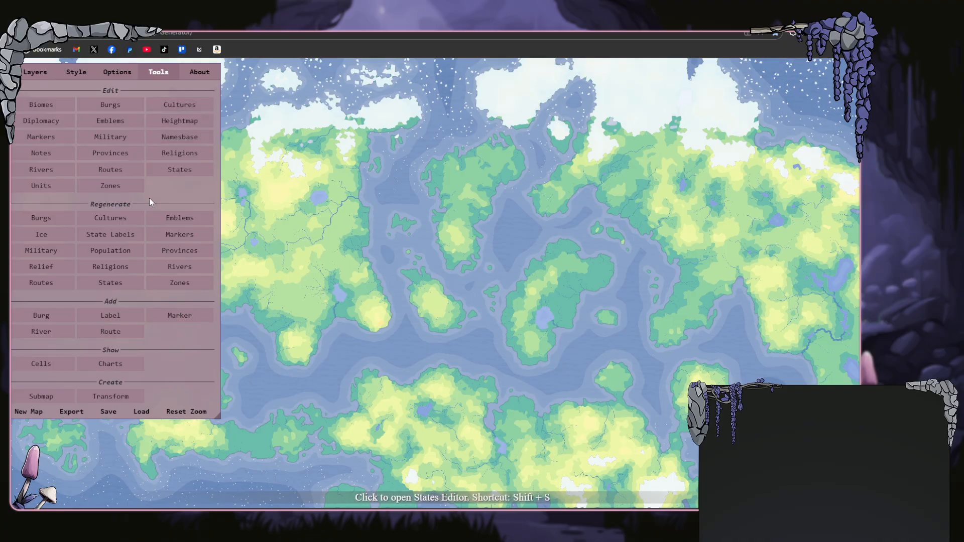
pyautogui.click(169, 109)
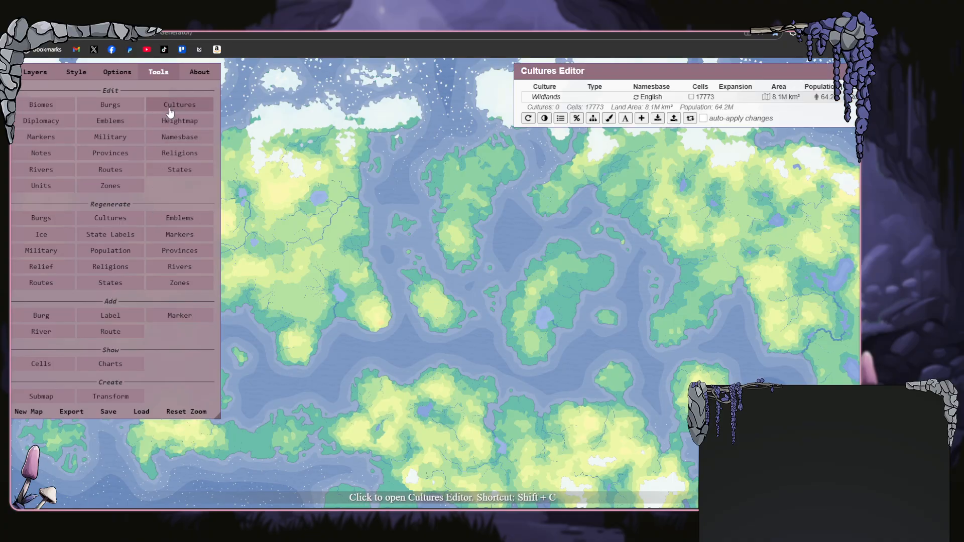
pyautogui.click(642, 119)
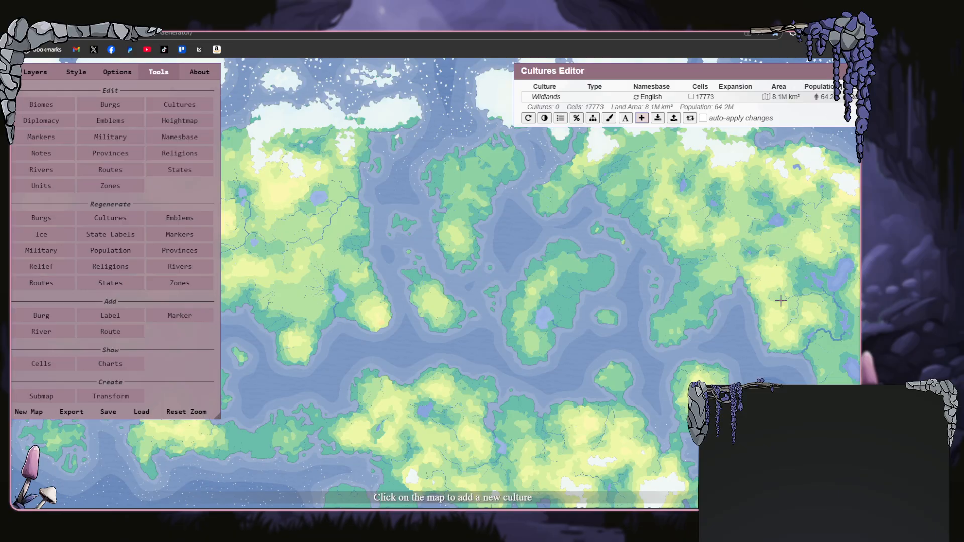
pyautogui.click(570, 279)
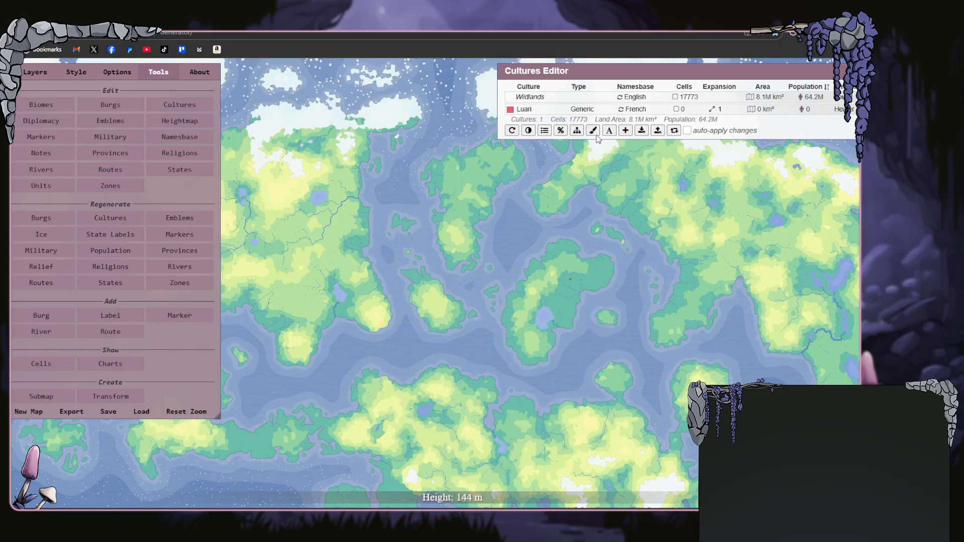
pyautogui.click(645, 312)
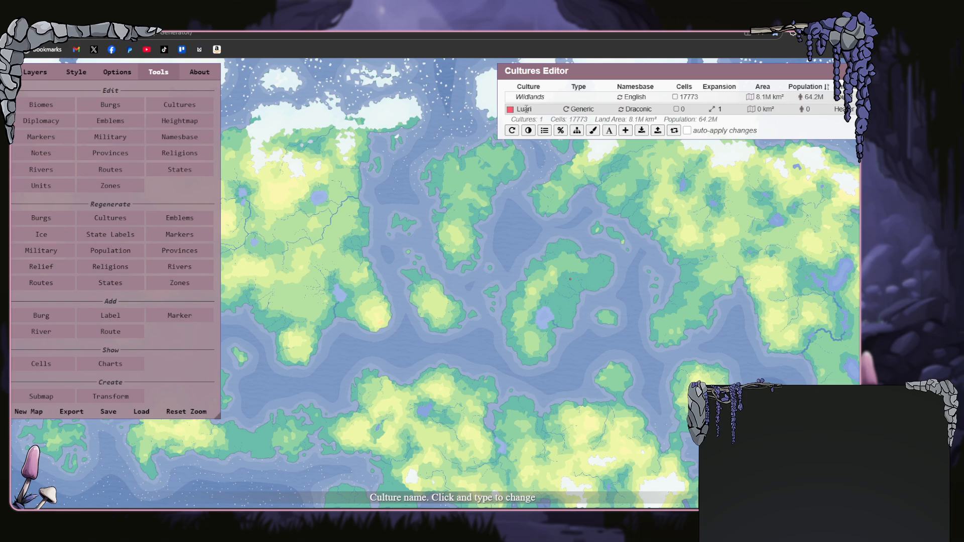
# - Move the Draconic culture's center westward to the edge of the central island's highlands
pyautogui.scroll(5, 588, 277)
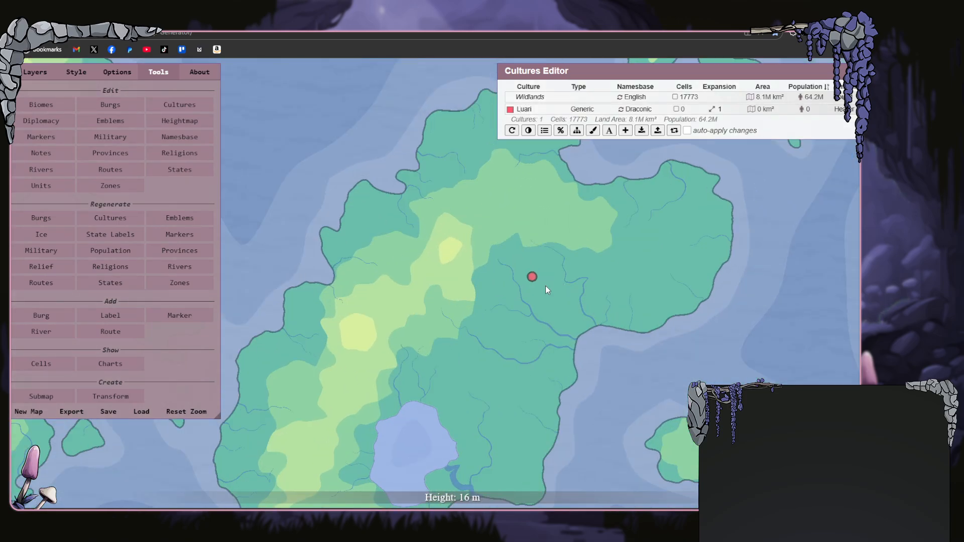
pyautogui.scroll(2, 547, 291)
pyautogui.moveTo(525, 272)
pyautogui.mouseDown()
pyautogui.moveTo(521, 286)
pyautogui.moveTo(484, 293)
pyautogui.moveTo(393, 256)
pyautogui.moveTo(364, 273)
pyautogui.mouseUp()
pyautogui.scroll(-2, 421, 275)
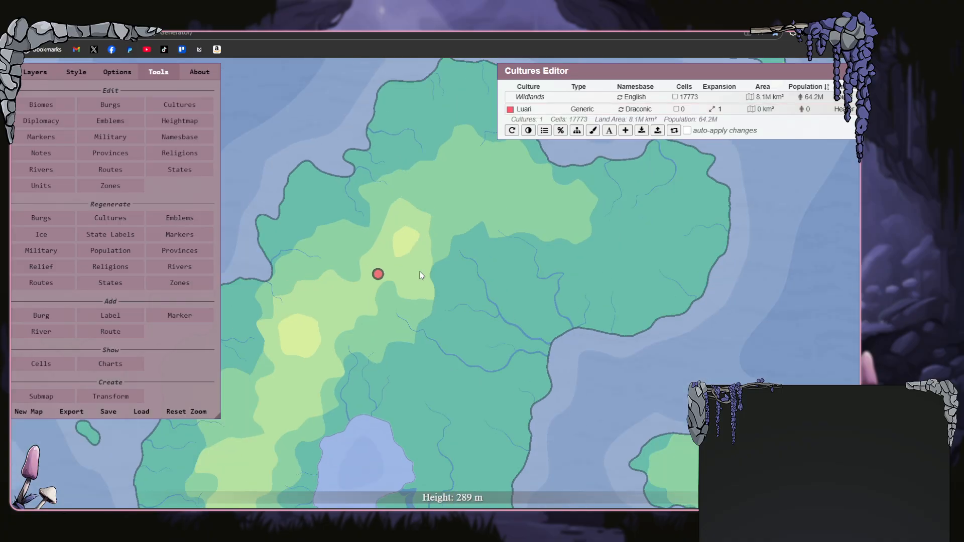
pyautogui.scroll(-5, 422, 273)
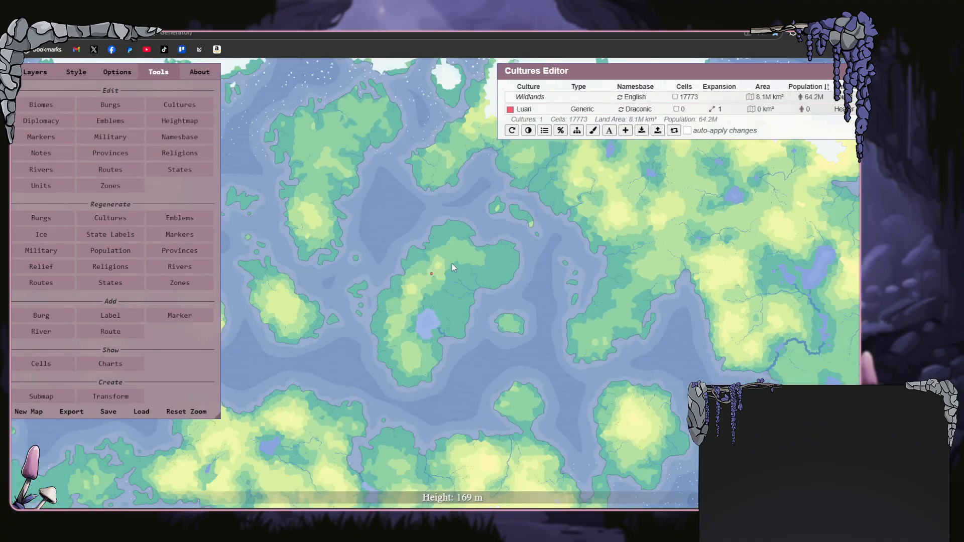
# - Regenerate the Draconic culture's name three times
pyautogui.click(566, 110)
pyautogui.click(565, 110)
pyautogui.click(566, 111)
pyautogui.scroll(-2, 554, 214)
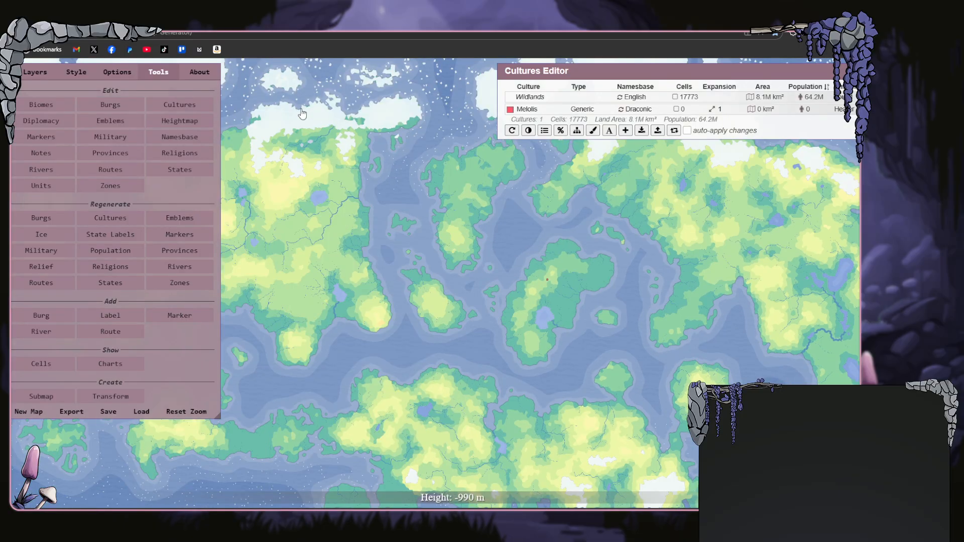
# - Hide the options menu and add a second culture on the southern continent's north coast, south of the central island
pyautogui.click(13, 72)
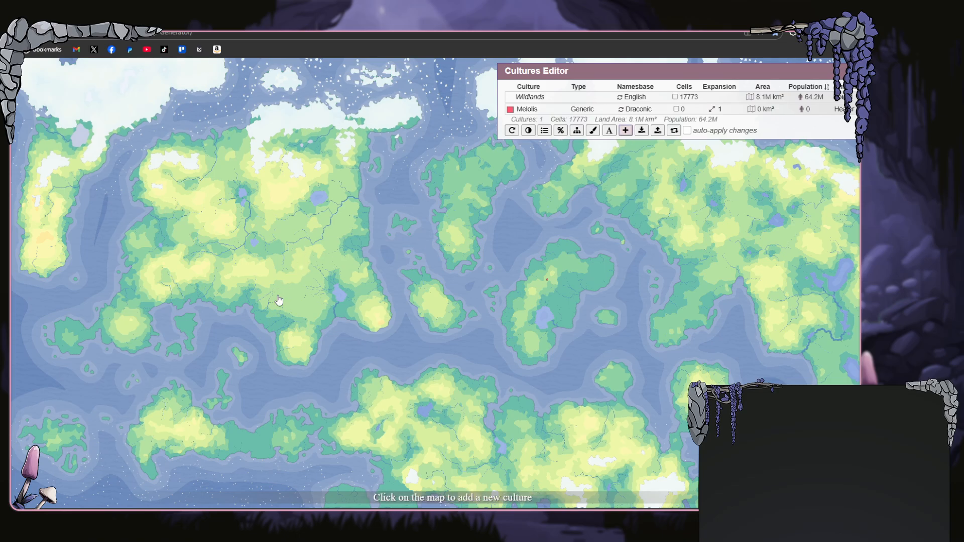
pyautogui.scroll(3, 276, 293)
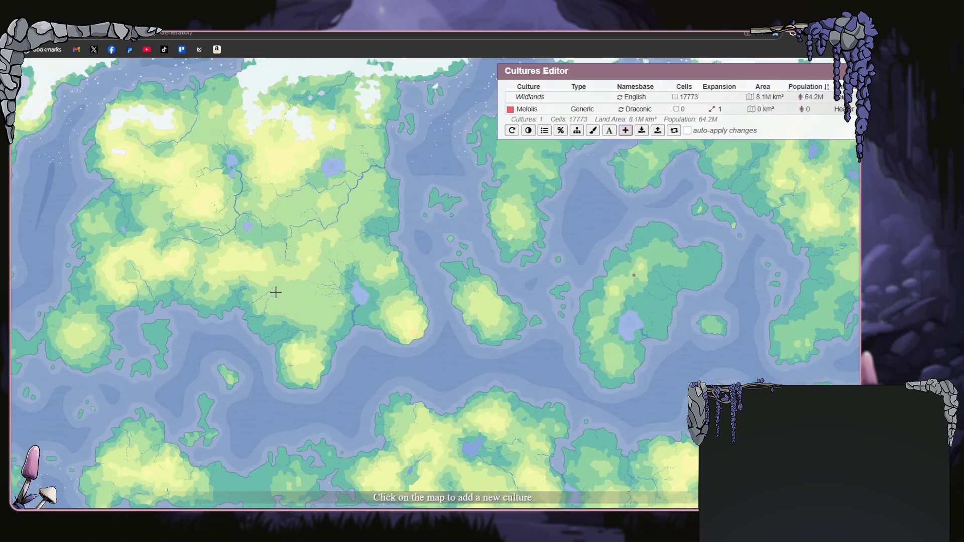
pyautogui.scroll(-2, 276, 292)
pyautogui.scroll(3, 522, 428)
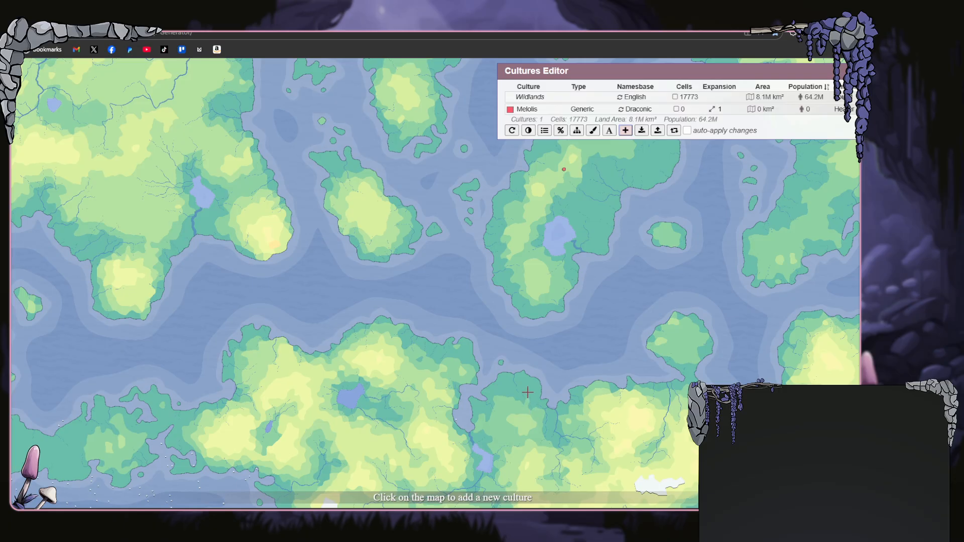
pyautogui.scroll(2, 527, 392)
pyautogui.click(524, 390)
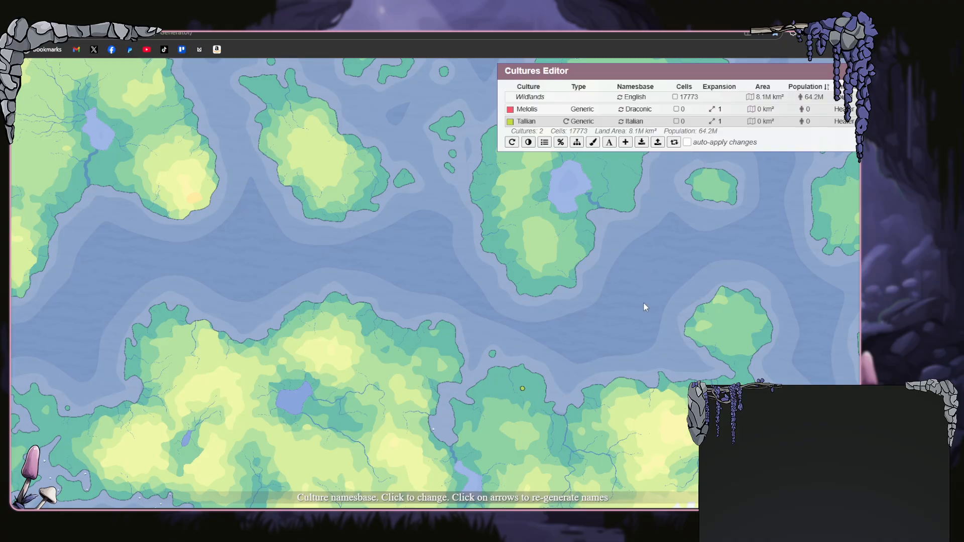
# - Set the second culture's namesbase to Serpents and regenerate its name three times
pyautogui.click(643, 343)
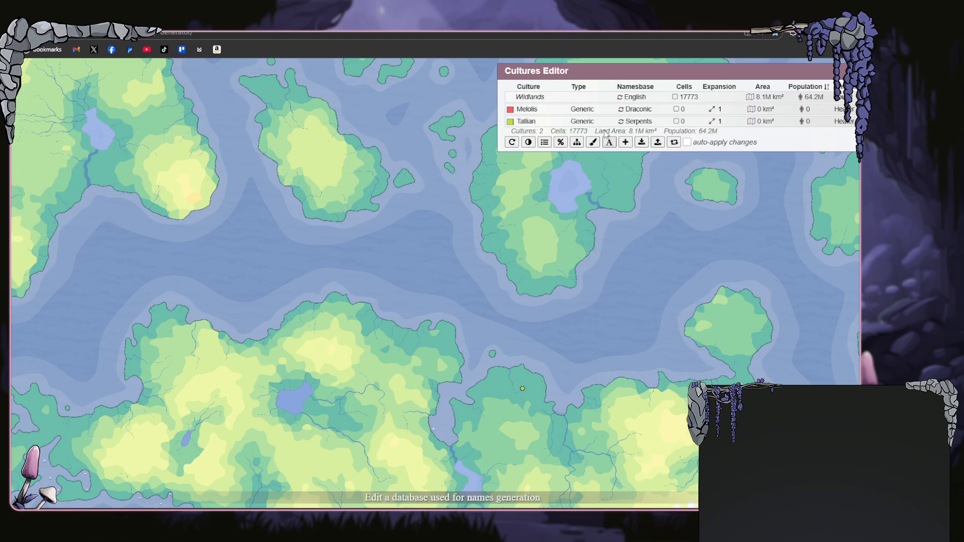
pyautogui.click(565, 121)
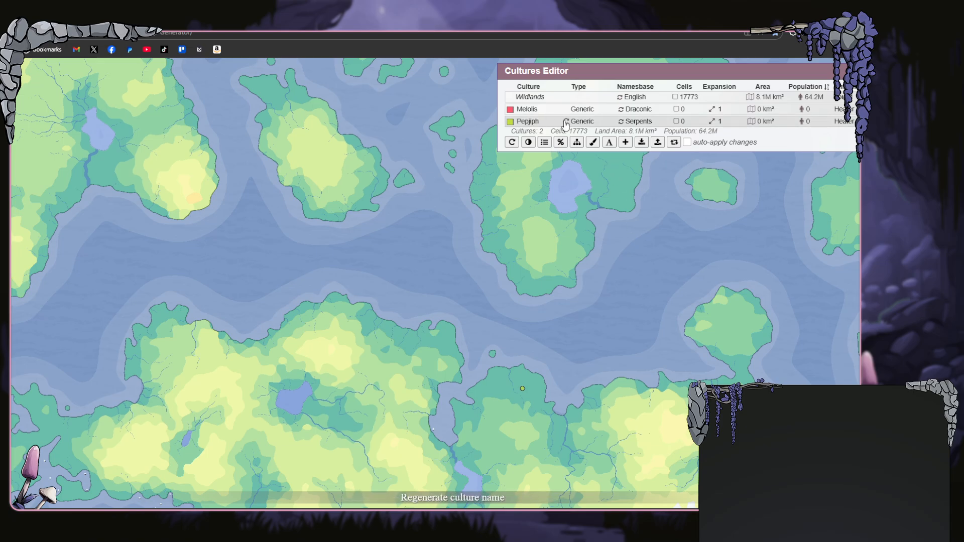
pyautogui.click(566, 122)
pyautogui.click(566, 122)
pyautogui.scroll(-5, 546, 279)
pyautogui.scroll(-1, 546, 278)
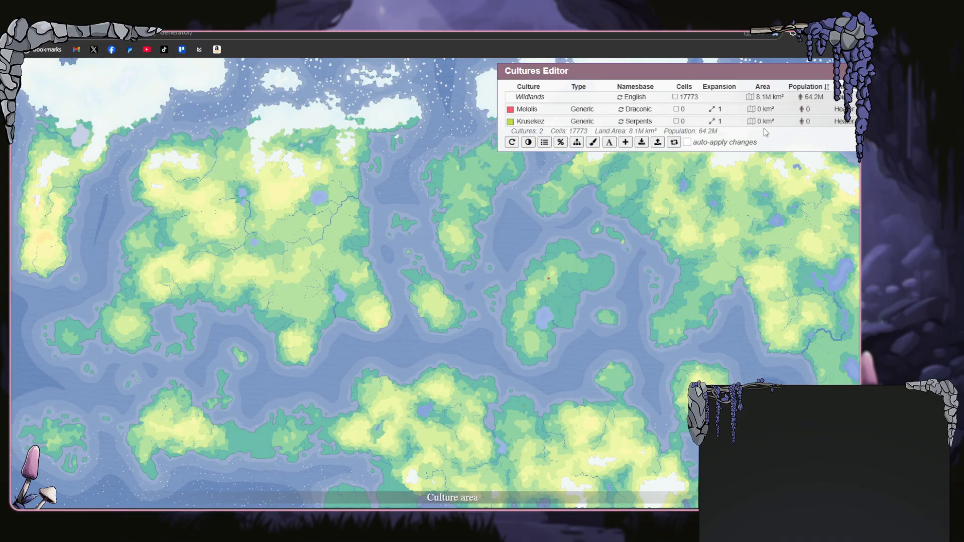
# - View the cultures tree, check the percentage display mode and return to absolute values, then close the tree
pyautogui.click(576, 143)
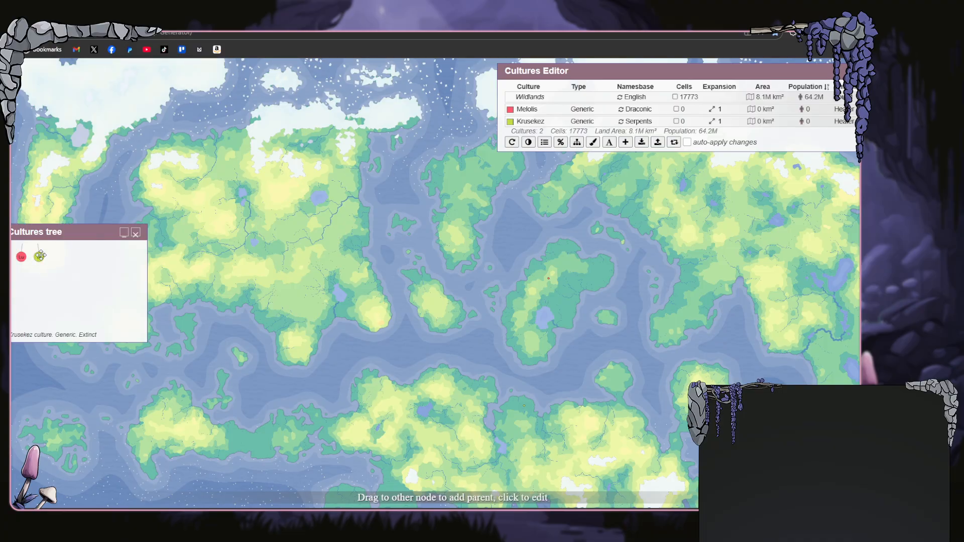
pyautogui.click(561, 144)
pyautogui.click(560, 144)
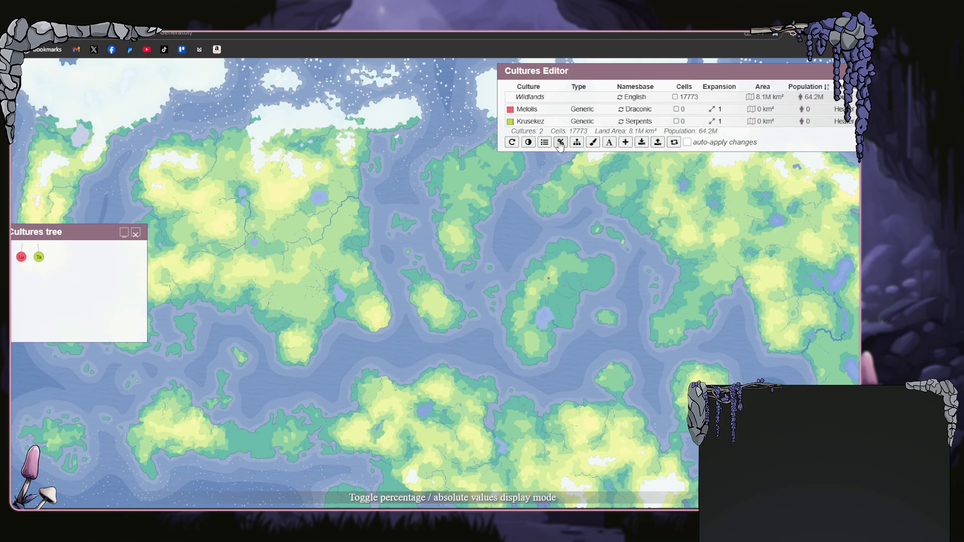
pyautogui.click(137, 236)
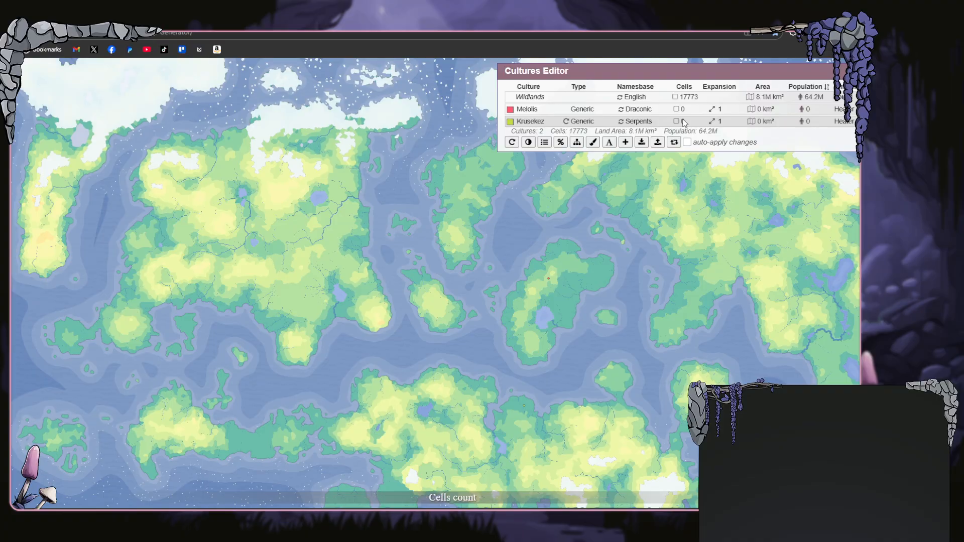
# - Add a third culture inland on the large northwestern continent with the Nordic namesbase, then move its center toward the continent's northern part
pyautogui.click(807, 122)
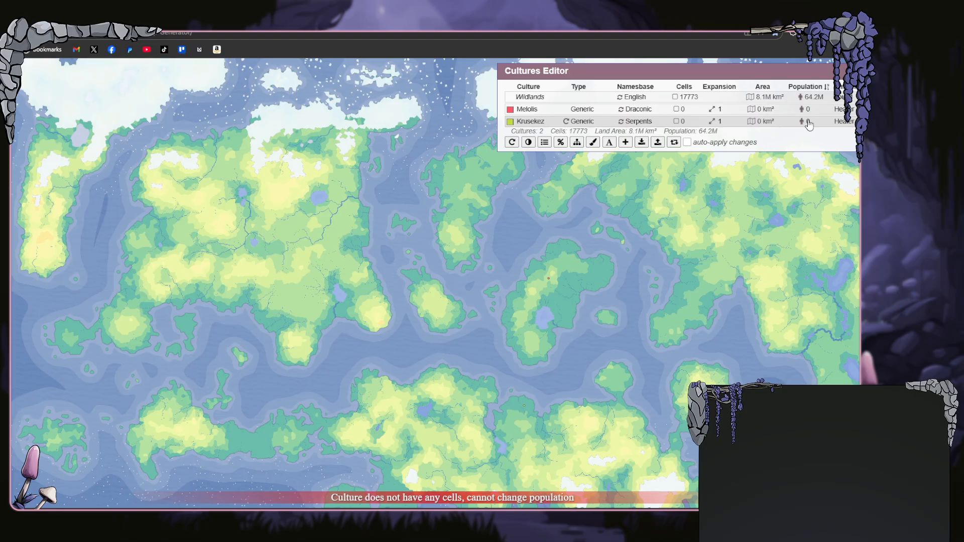
pyautogui.click(625, 143)
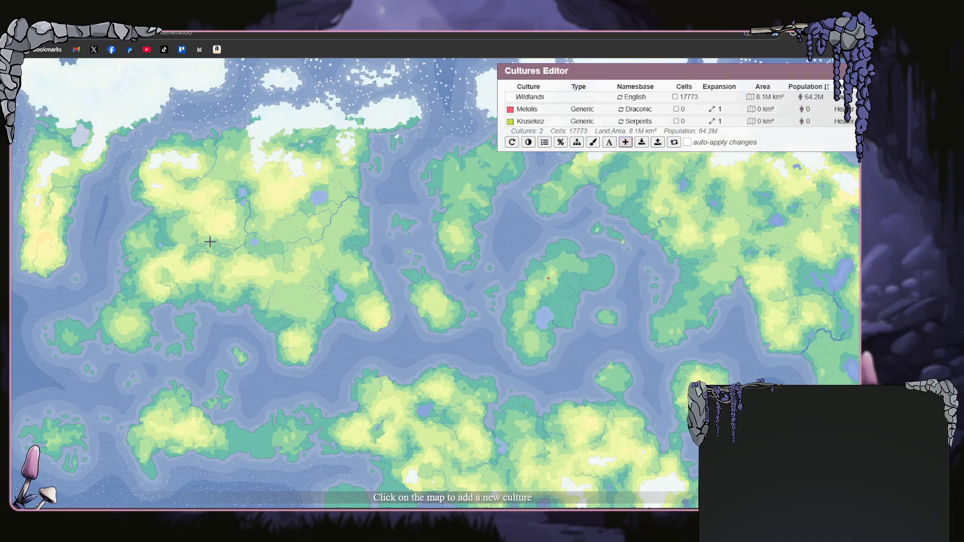
pyautogui.click(278, 235)
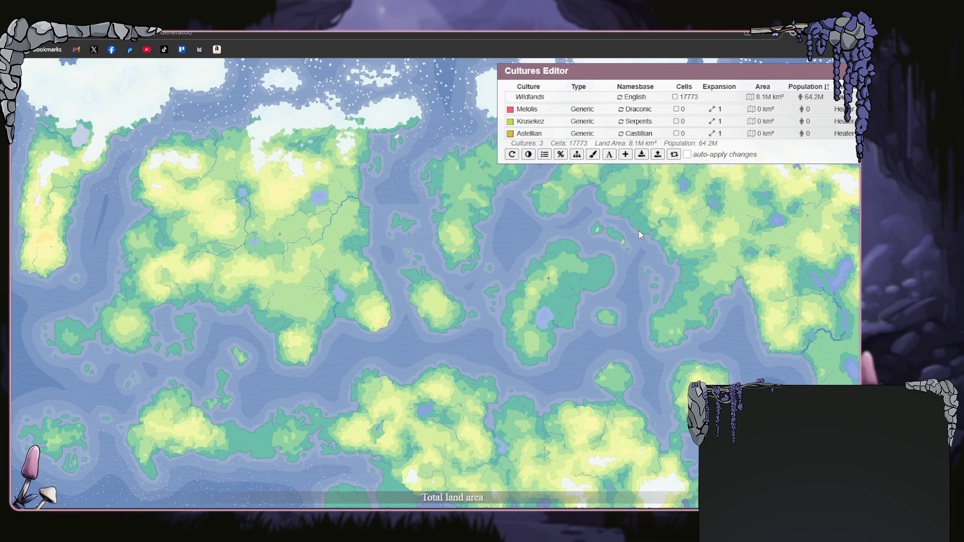
pyautogui.click(640, 212)
pyautogui.moveTo(280, 234); pyautogui.dragTo(201, 165)
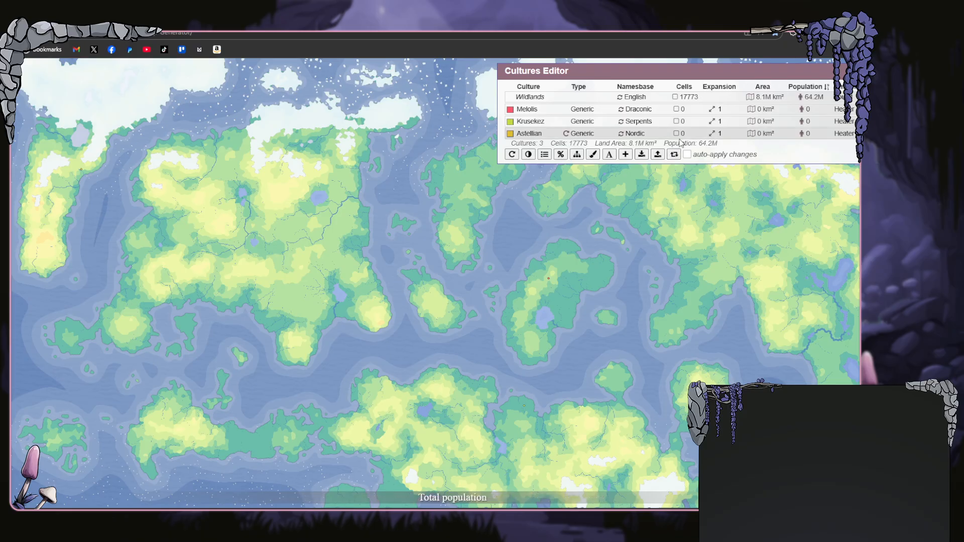
# - Regenerate the Nordic culture's name three times
pyautogui.click(566, 134)
pyautogui.click(567, 134)
pyautogui.click(566, 134)
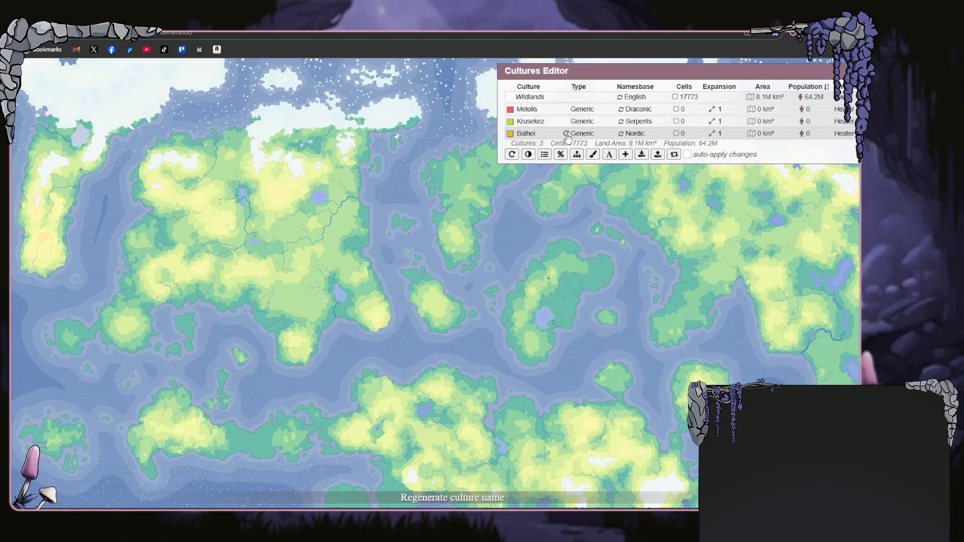
# - Add a fourth culture near the eastern continent's southeastern end with the Elven namesbase and regenerate its name twice
pyautogui.click(625, 155)
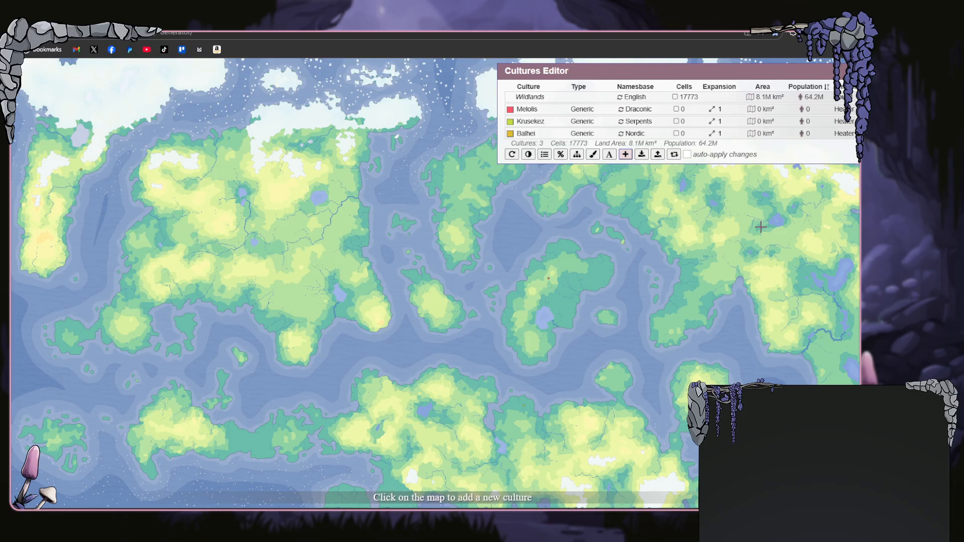
pyautogui.click(843, 348)
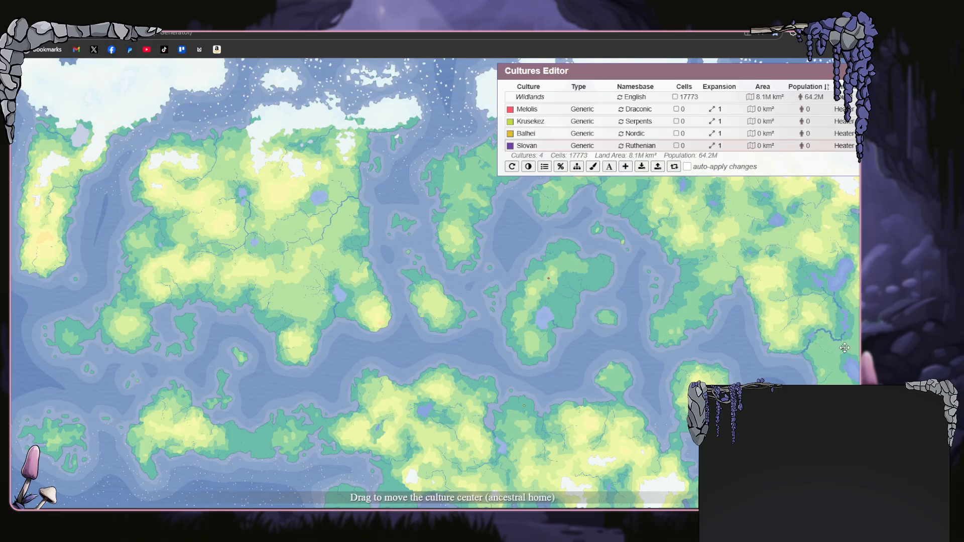
pyautogui.click(620, 147)
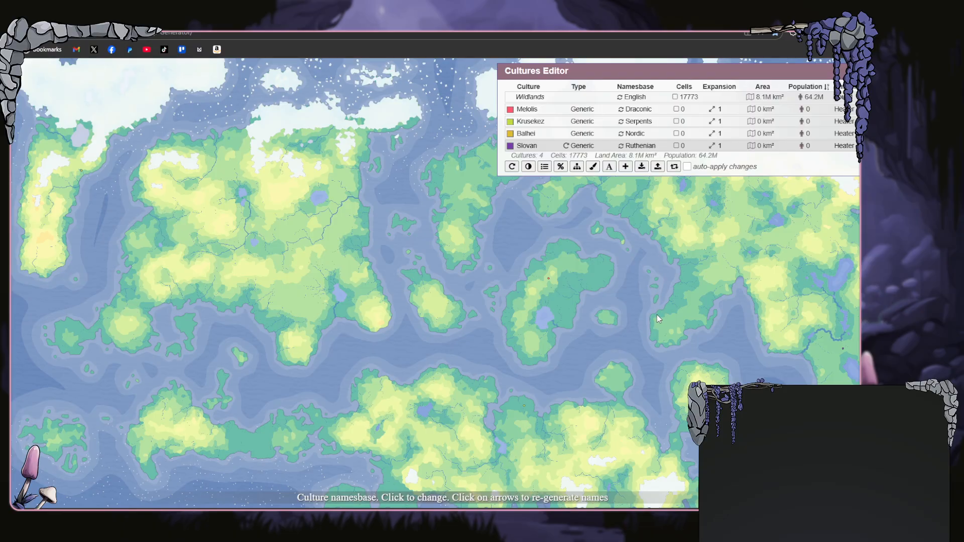
pyautogui.click(643, 273)
pyautogui.click(566, 145)
pyautogui.click(566, 145)
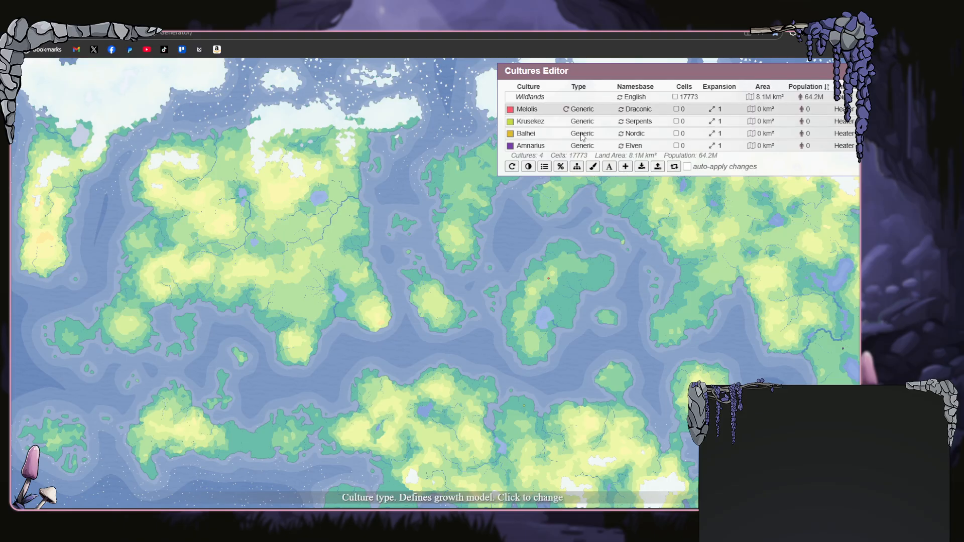
# - Set the culture types to Highland for Melolis, Hunting for Krusekez, River for Balhei and Nomadic for Amnarius
pyautogui.click(582, 172)
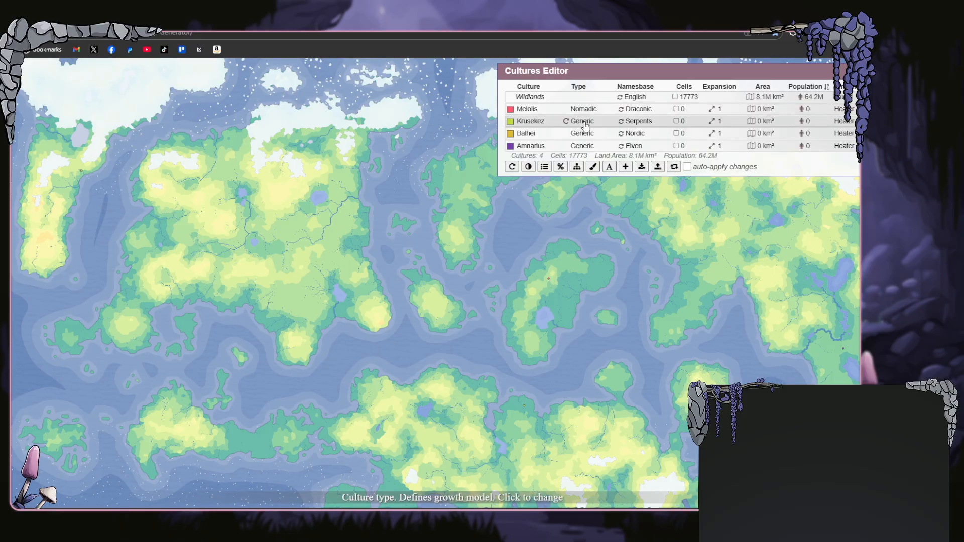
pyautogui.click(588, 197)
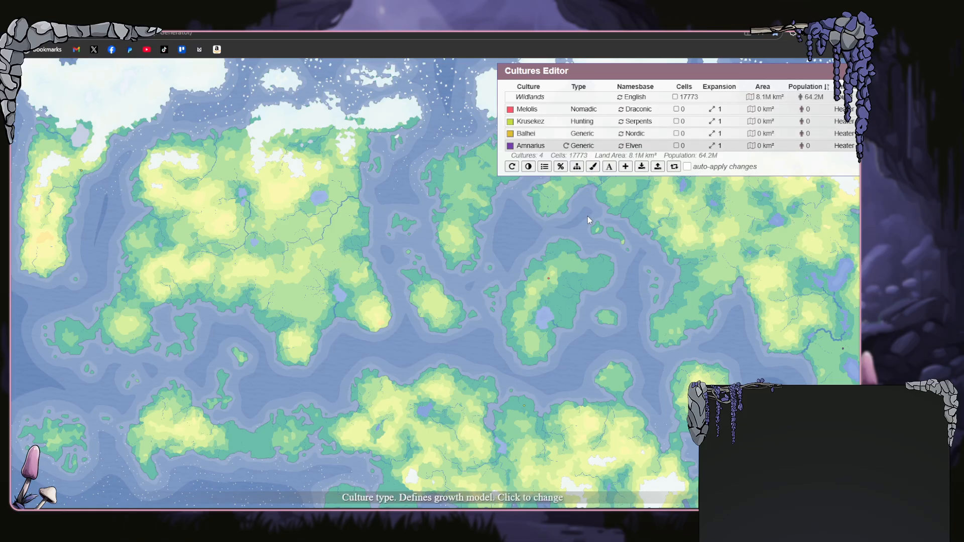
pyautogui.click(583, 133)
pyautogui.click(588, 111)
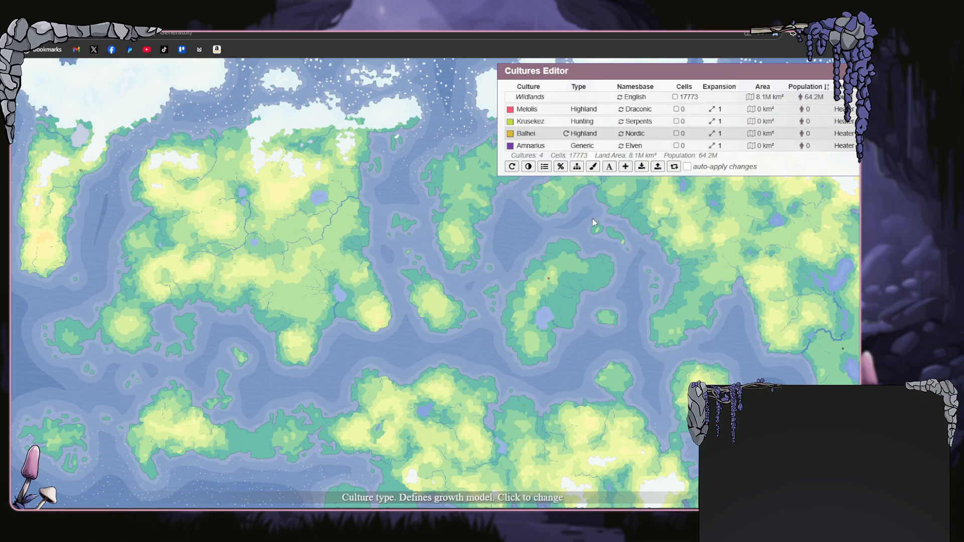
pyautogui.click(586, 170)
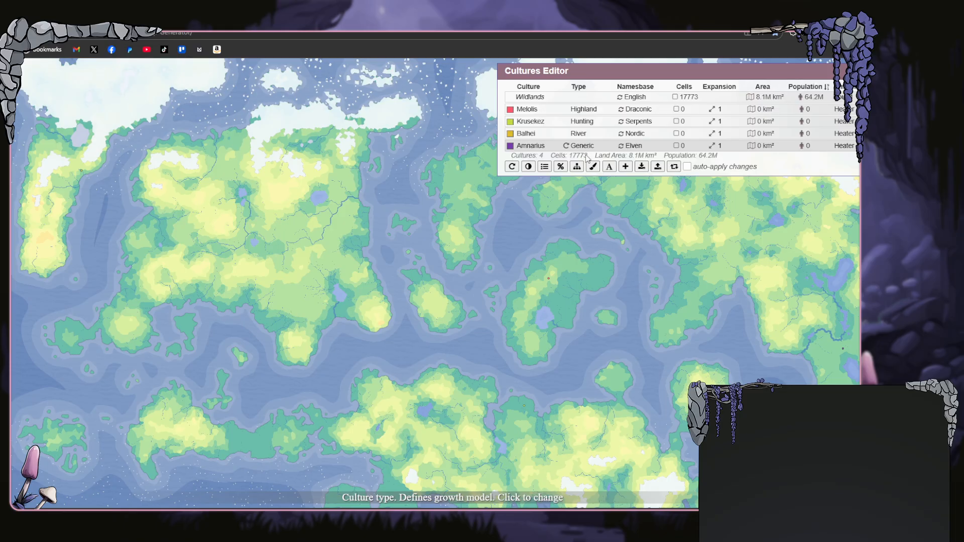
pyautogui.click(588, 208)
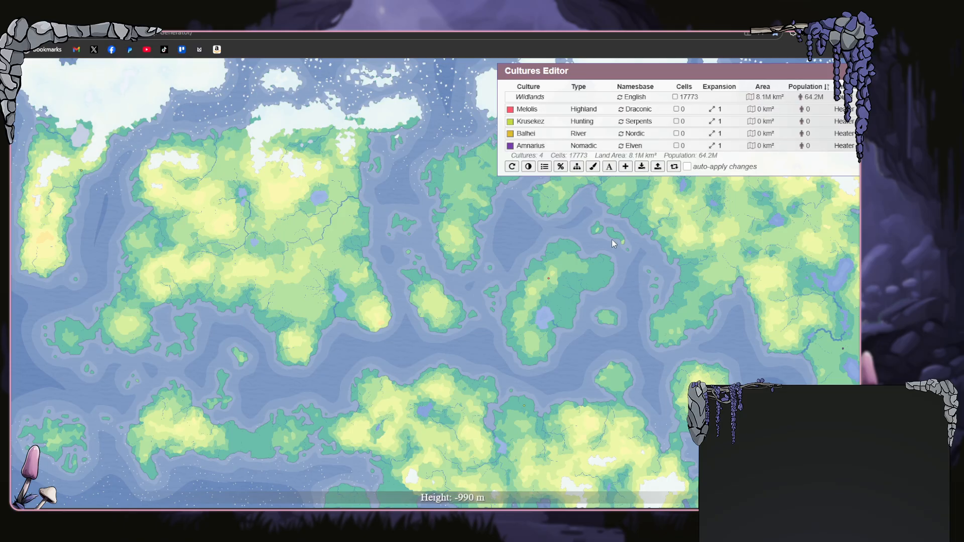
# - Add a fifth culture beside the small central lake on the northwestern continent, with the Human Generic namesbase and Lake type, and regenerate its name
pyautogui.click(625, 169)
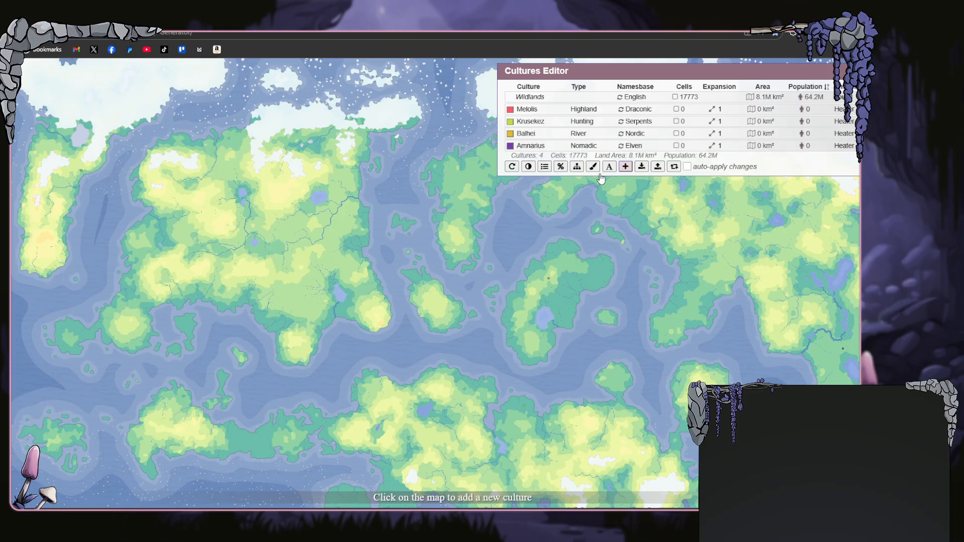
pyautogui.click(258, 245)
pyautogui.scroll(5, 257, 245)
pyautogui.scroll(2, 254, 249)
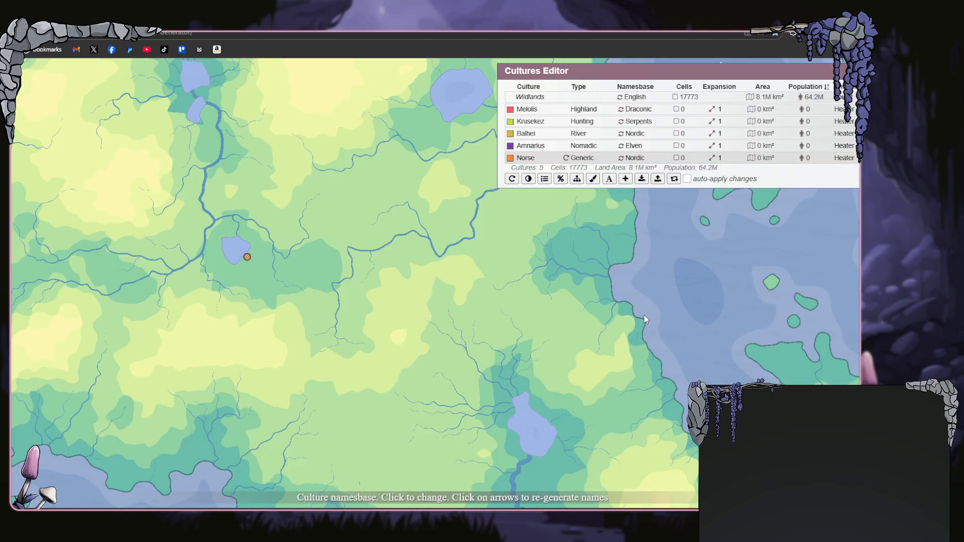
pyautogui.click(648, 278)
pyautogui.click(566, 160)
pyautogui.click(566, 160)
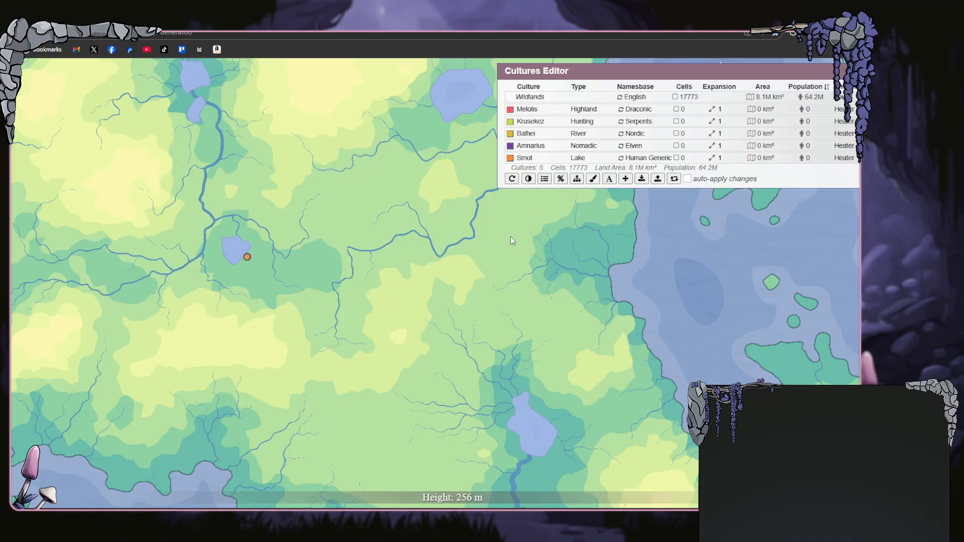
# - Add a sixth culture by the snowy highlands in the north of the eastern continent and set its namesbase to Dwarven
pyautogui.scroll(-3, 510, 236)
pyautogui.scroll(-3, 473, 247)
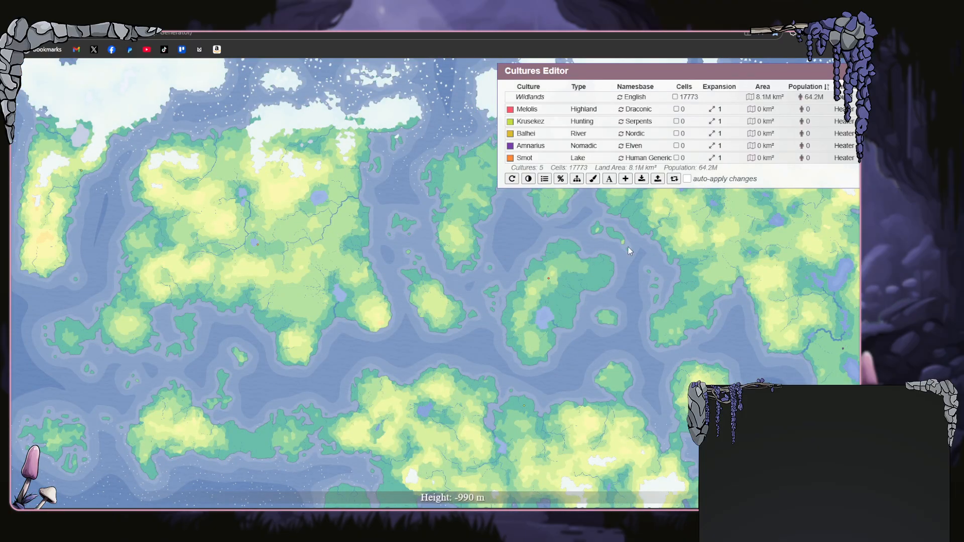
pyautogui.moveTo(758, 72); pyautogui.dragTo(468, 104)
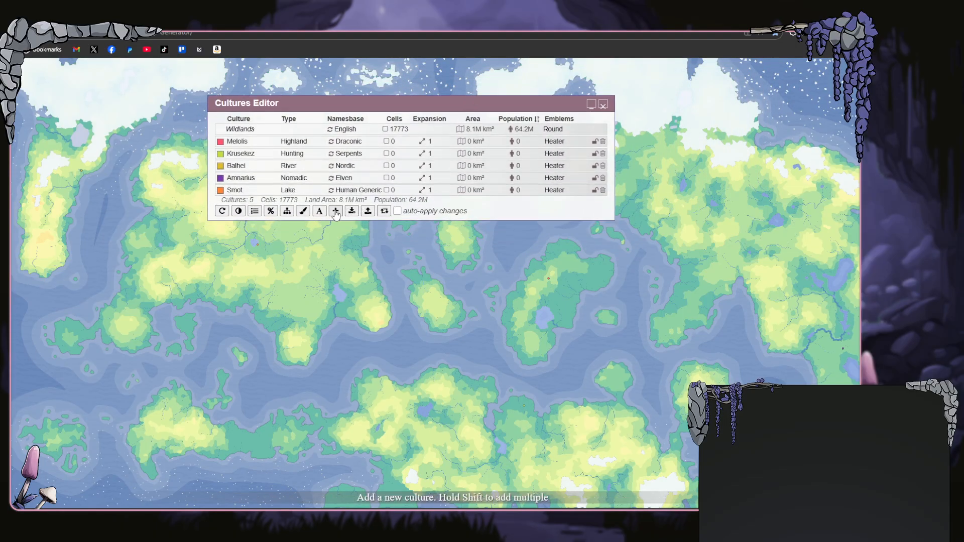
pyautogui.scroll(2, 738, 181)
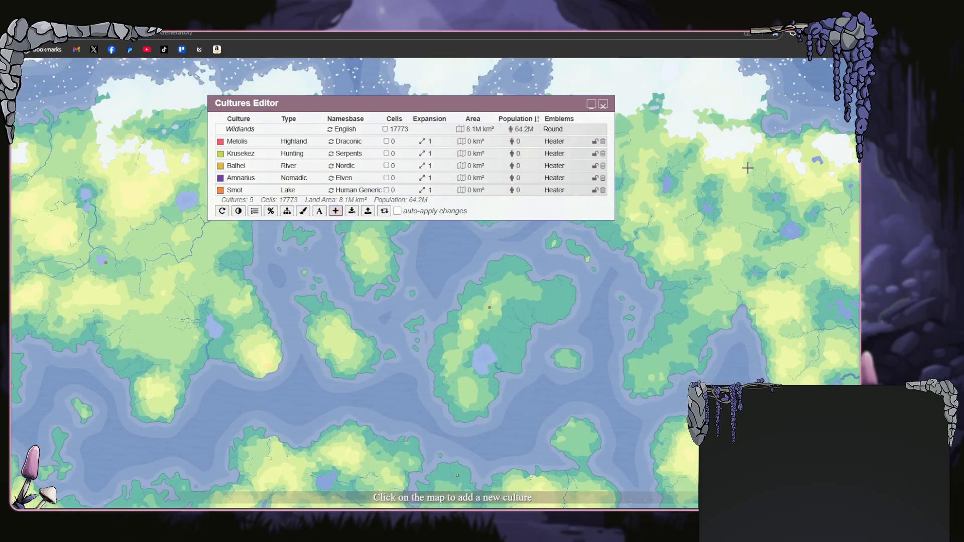
pyautogui.click(749, 166)
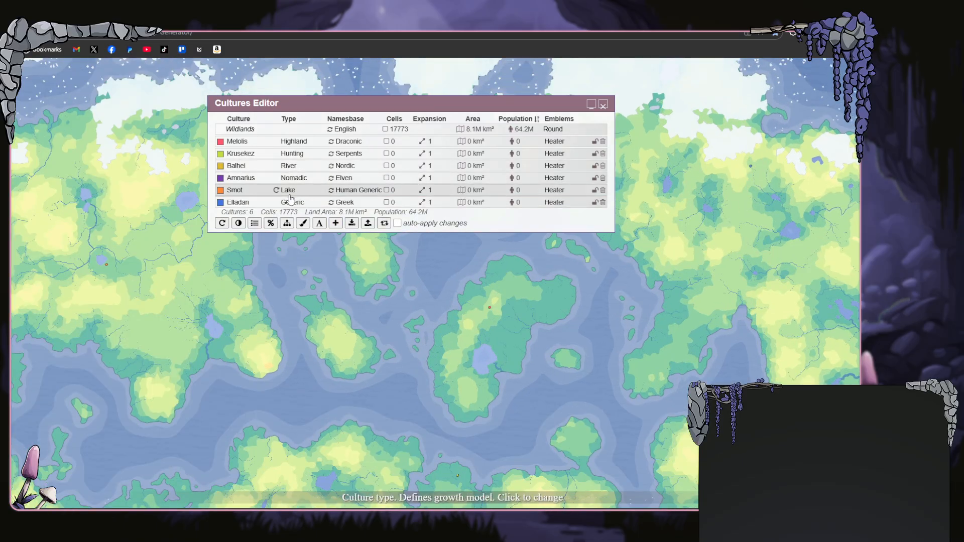
pyautogui.click(355, 359)
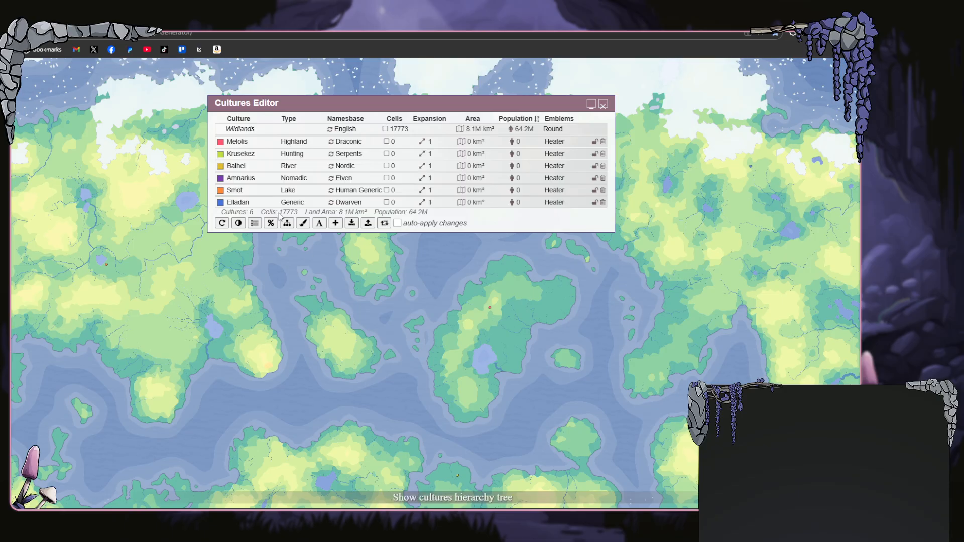
# - Regenerate the Dwarven culture's name and set its type to Highland
pyautogui.doubleClick(273, 202)
pyautogui.write('Nar')
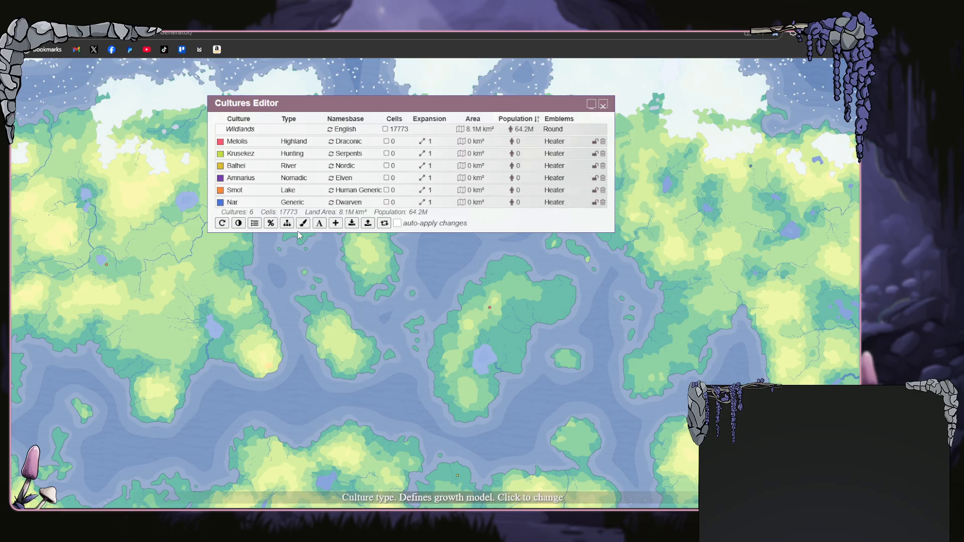
pyautogui.click(276, 203)
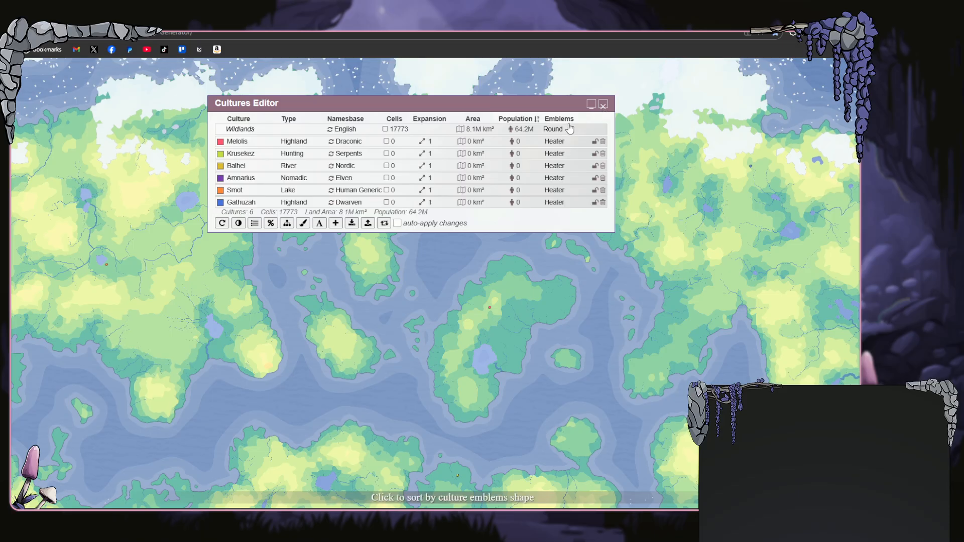
# - Check the Wildlands population settings, sort the cultures by emblem shape, and leave the population dialog without applying anything
pyautogui.click(527, 133)
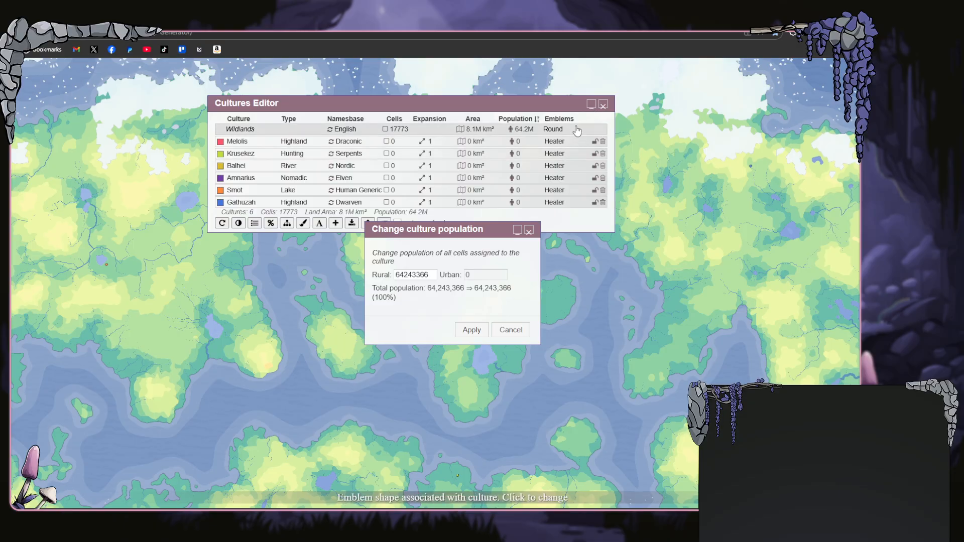
pyautogui.click(582, 119)
pyautogui.click(584, 120)
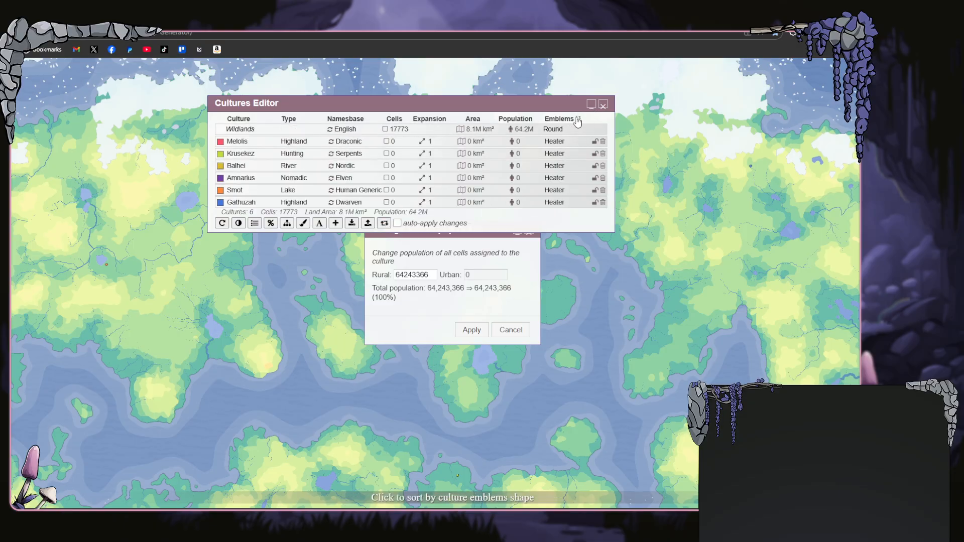
pyautogui.click(501, 332)
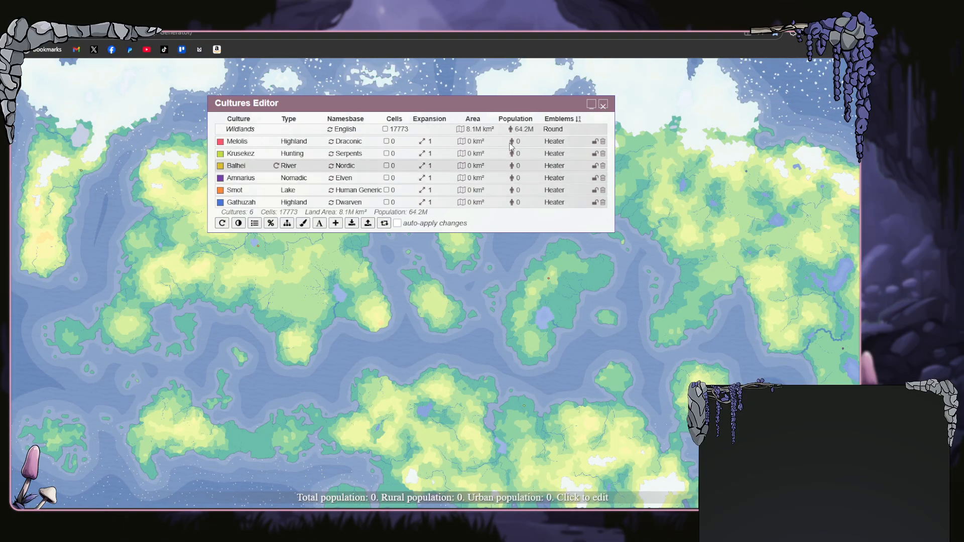
# - Reposition the Cultures Editor and add a seventh culture near the southern continent's northwest coast
pyautogui.moveTo(489, 102); pyautogui.dragTo(556, 83)
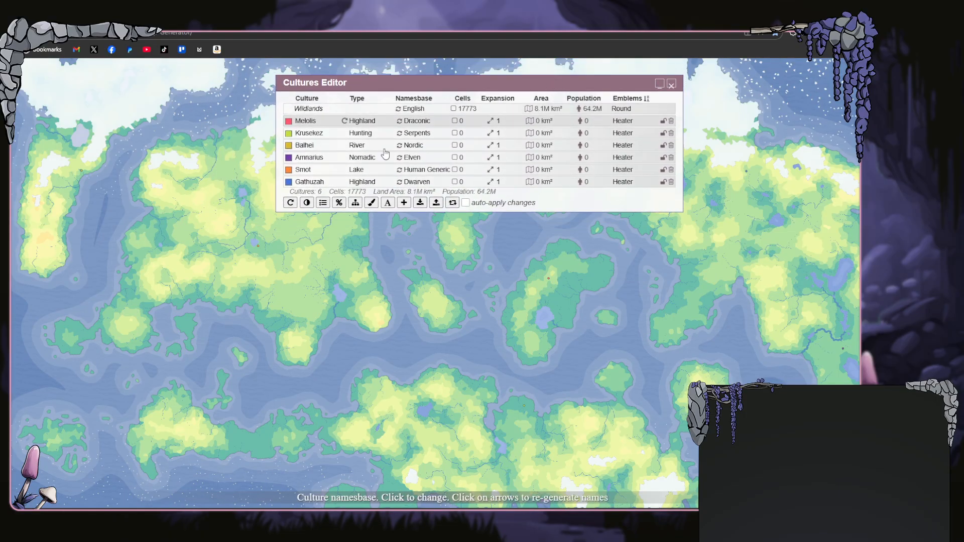
pyautogui.click(404, 204)
pyautogui.click(373, 392)
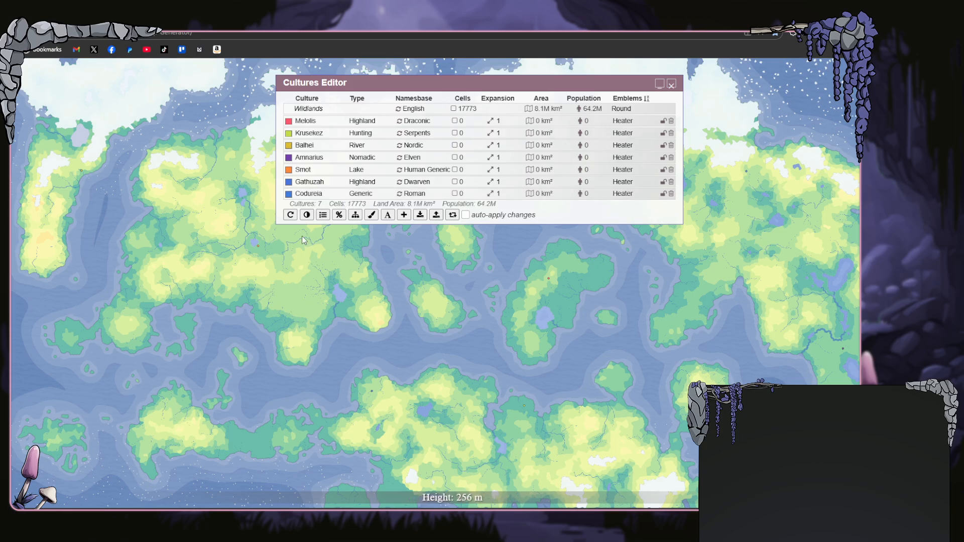
# - Add an eighth culture on the southwestern landmass's north coast and set its type to Naval
pyautogui.click(404, 214)
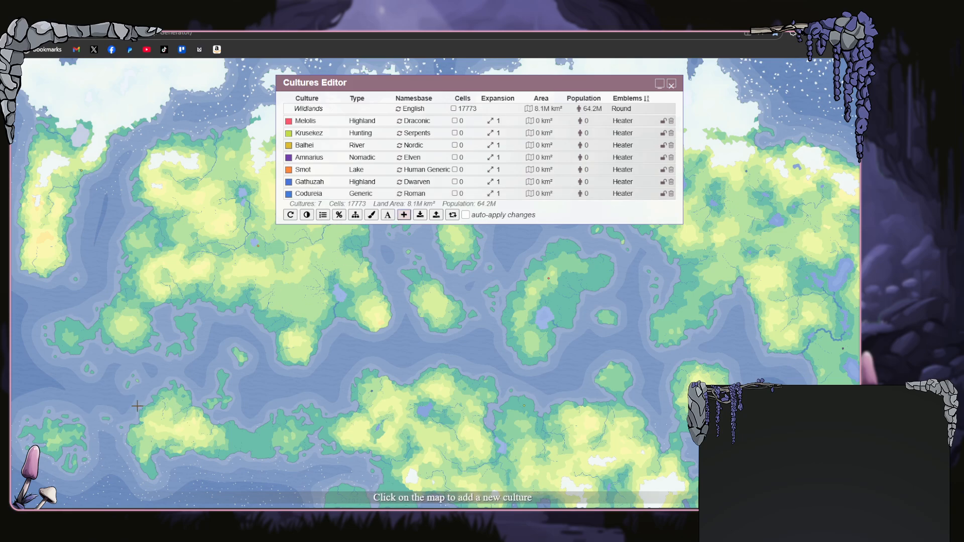
pyautogui.click(164, 411)
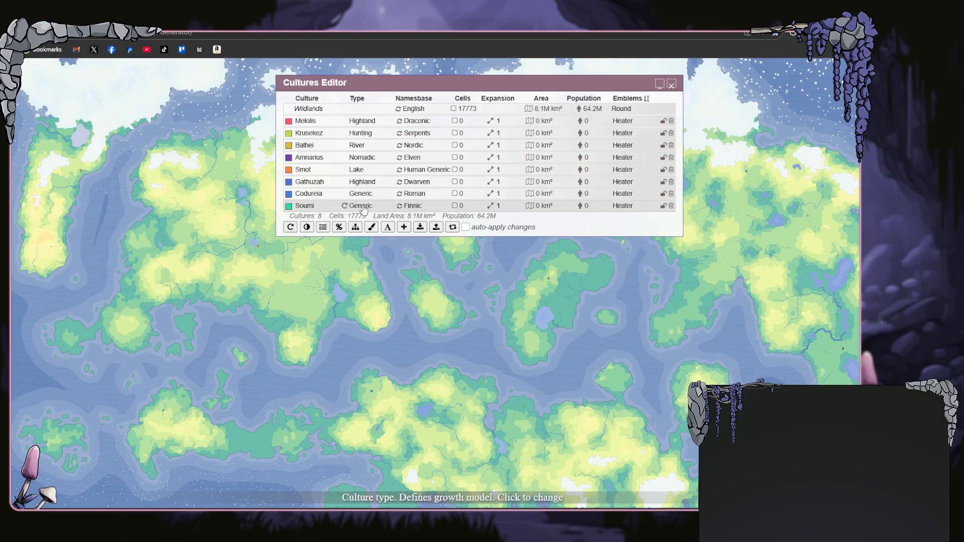
pyautogui.click(358, 259)
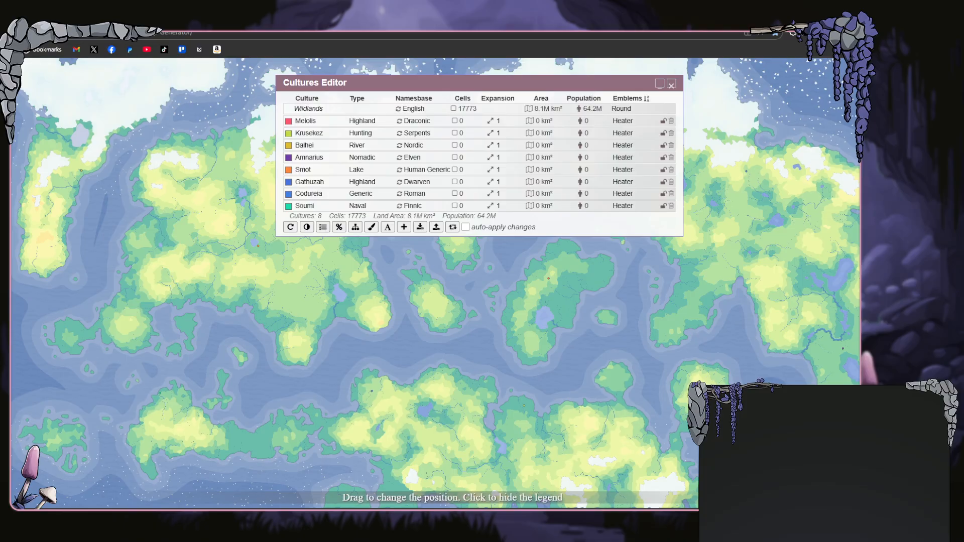
# - Set the expansion of all eight cultures to 2 and recalculate the cultures
pyautogui.click(355, 227)
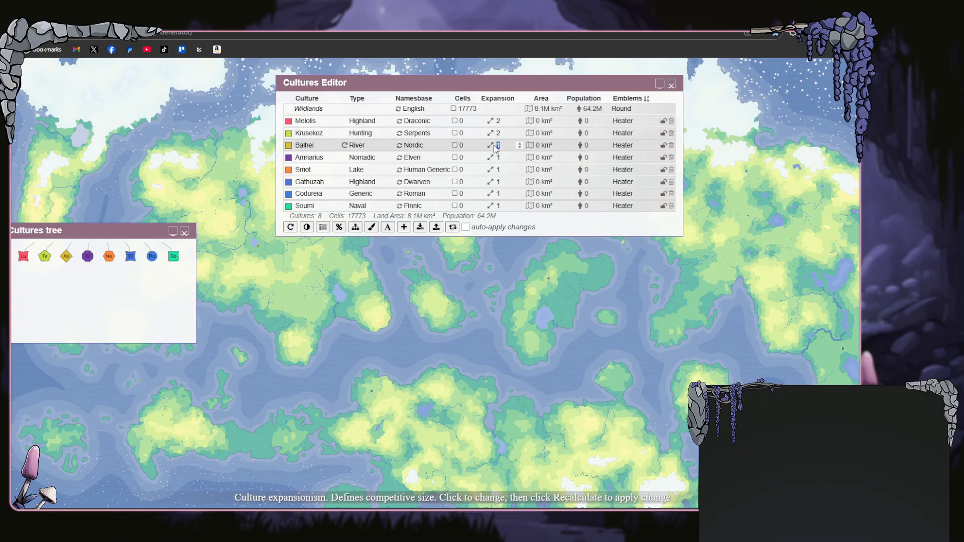
pyautogui.write('2')
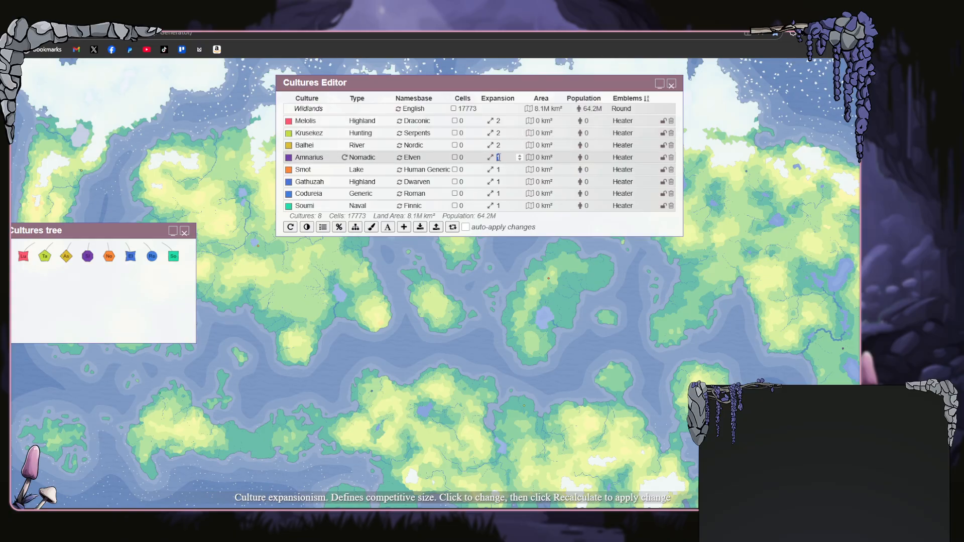
pyautogui.write('2')
pyautogui.doubleClick(498, 182)
pyautogui.write('2')
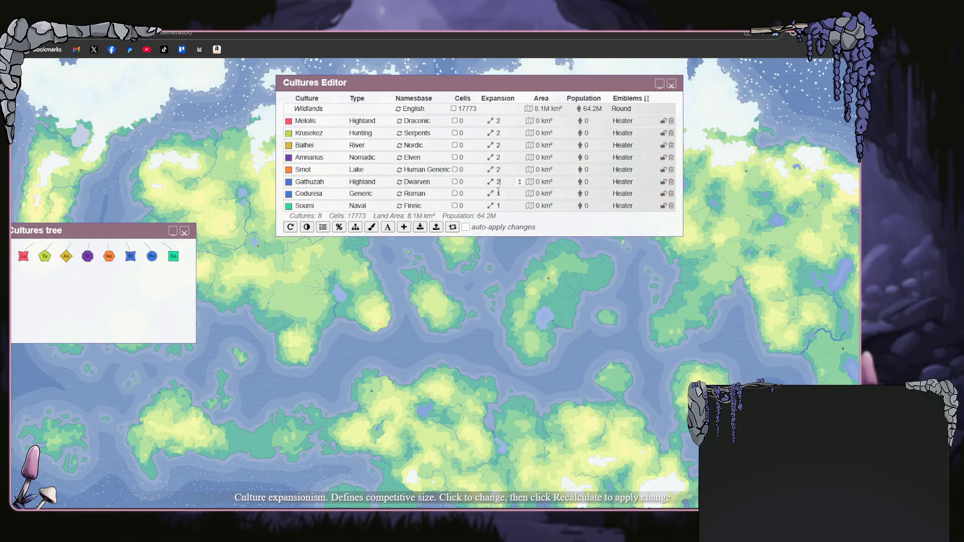
pyautogui.write('2')
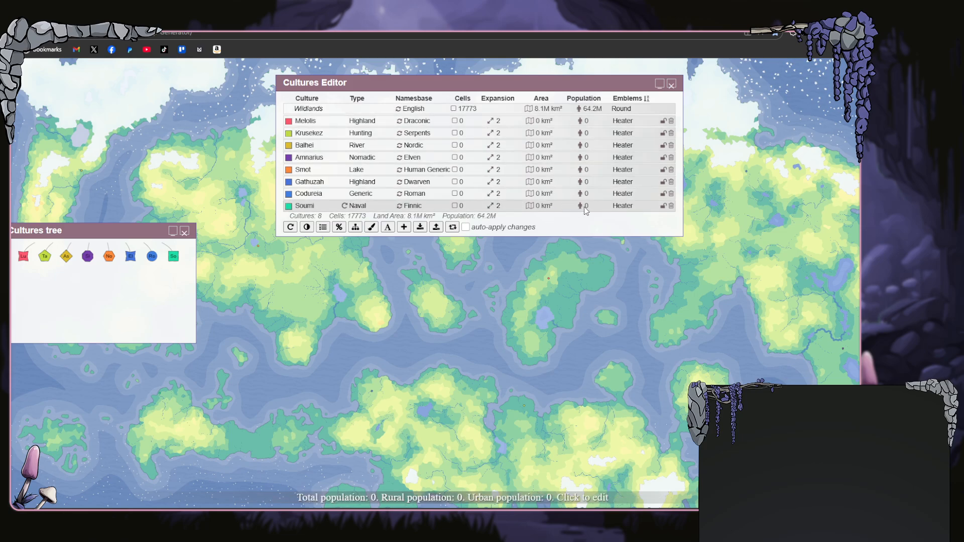
pyautogui.click(453, 227)
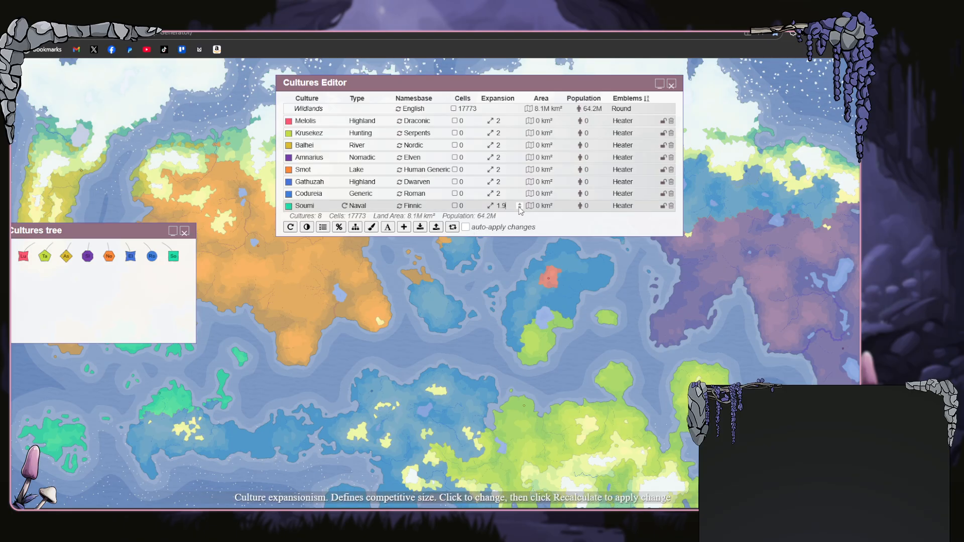
# - Raise the expansion of the Soumi culture to 2.5 and recalculate the culture areas with the Cultures layer shown
pyautogui.click(185, 231)
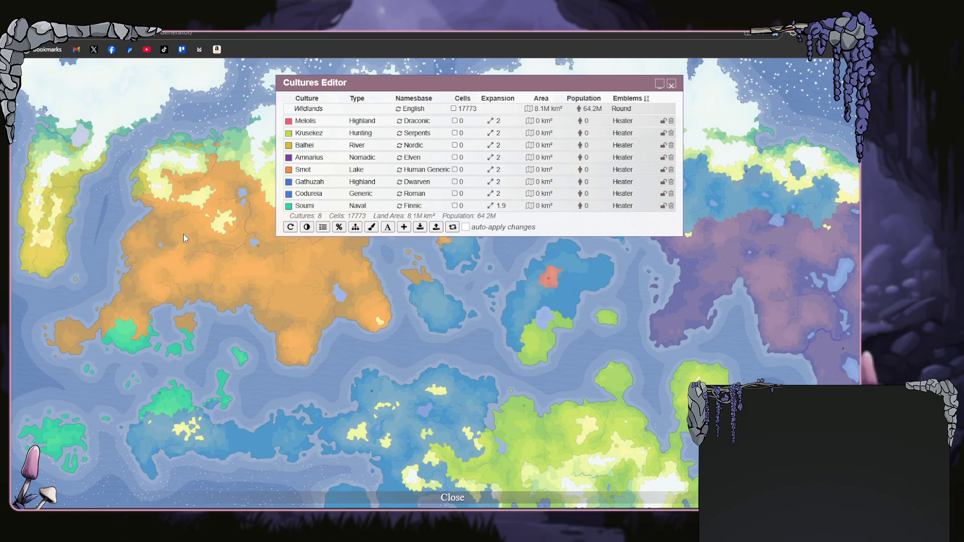
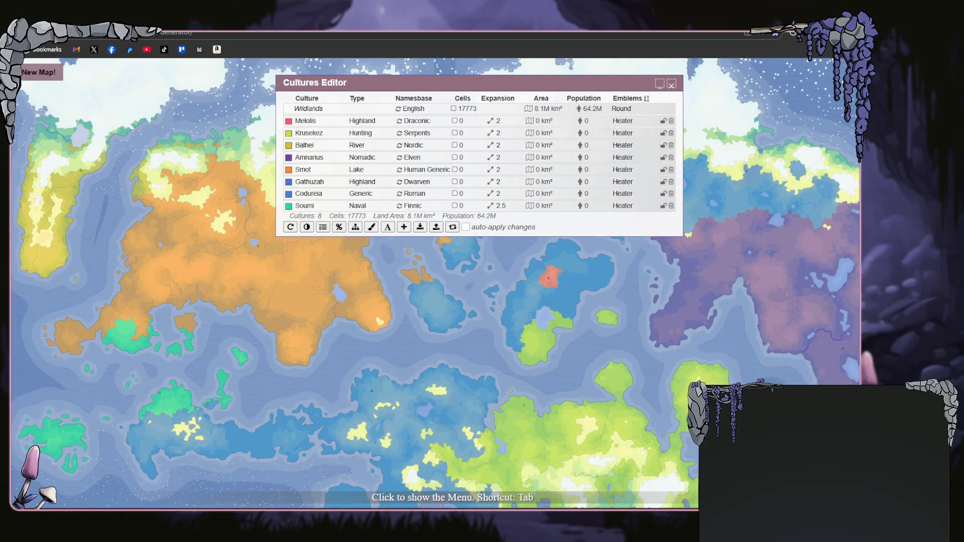
pyautogui.click(41, 73)
pyautogui.click(35, 72)
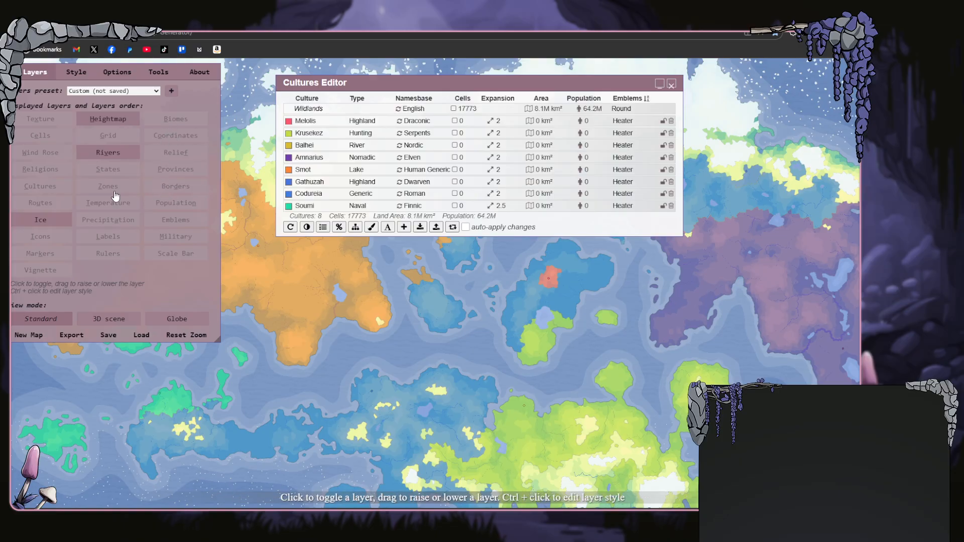
pyautogui.click(40, 190)
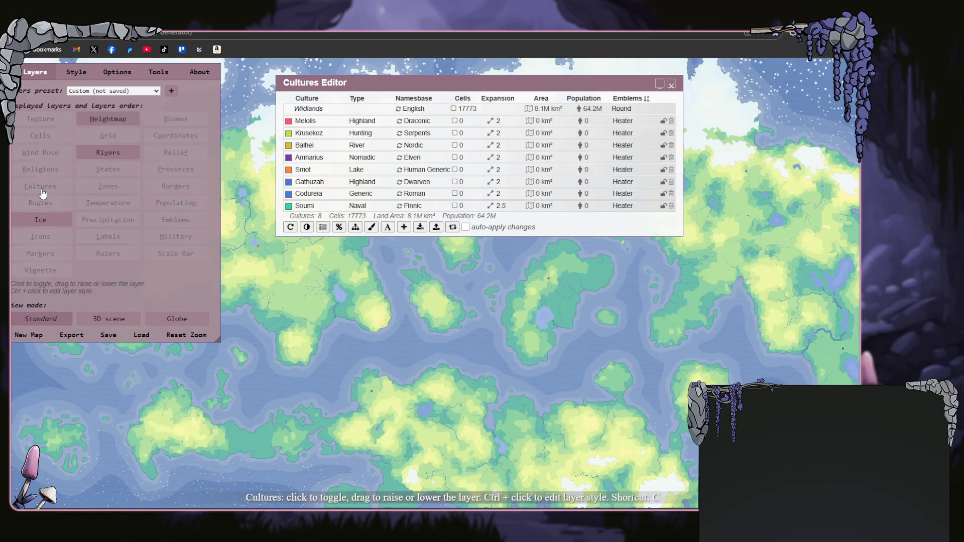
pyautogui.click(43, 186)
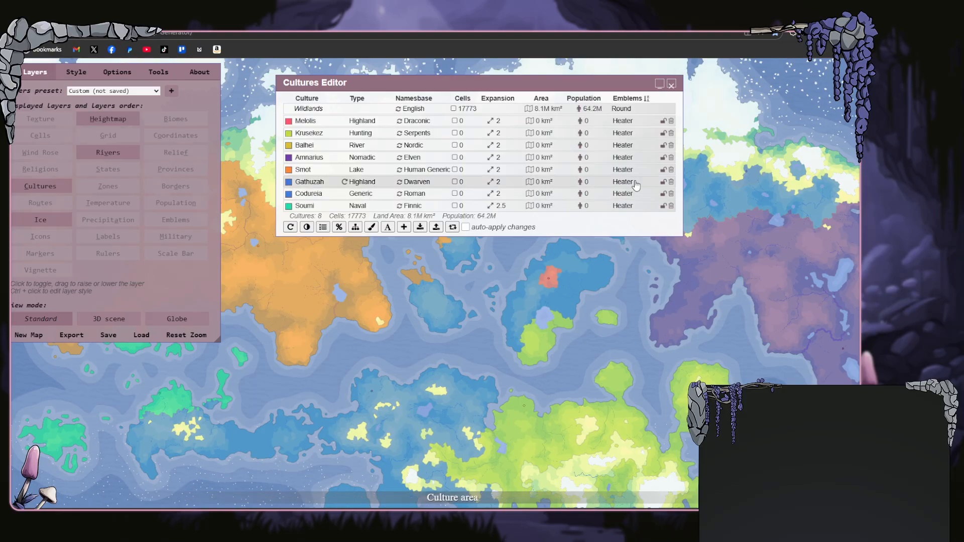
pyautogui.click(451, 228)
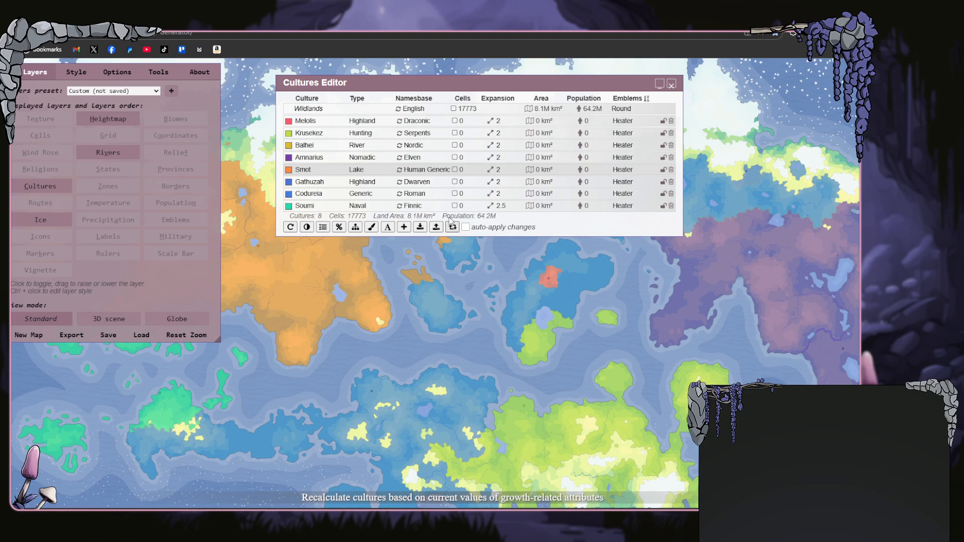
# - Try to edit the population of the Melolis culture, and close the Cultures Editor
pyautogui.click(586, 122)
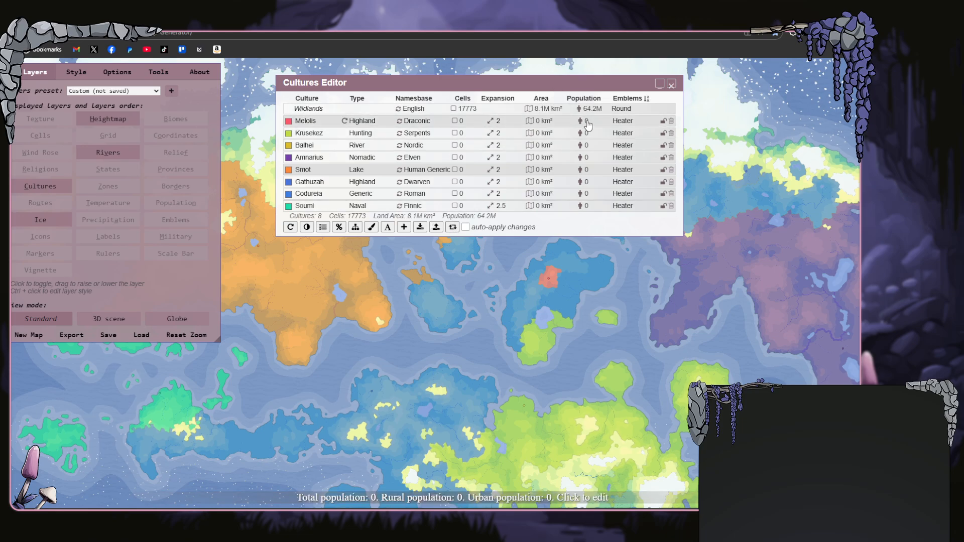
pyautogui.click(587, 122)
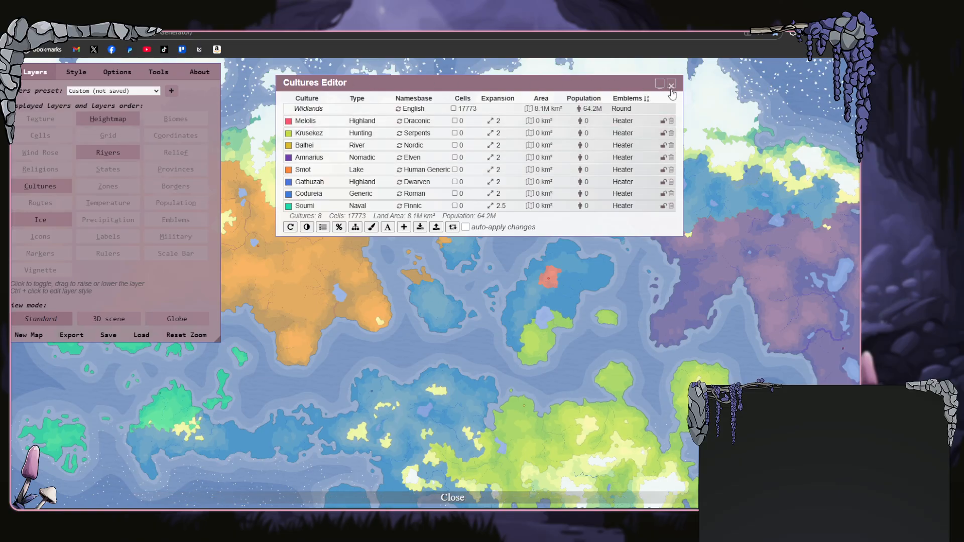
pyautogui.click(671, 86)
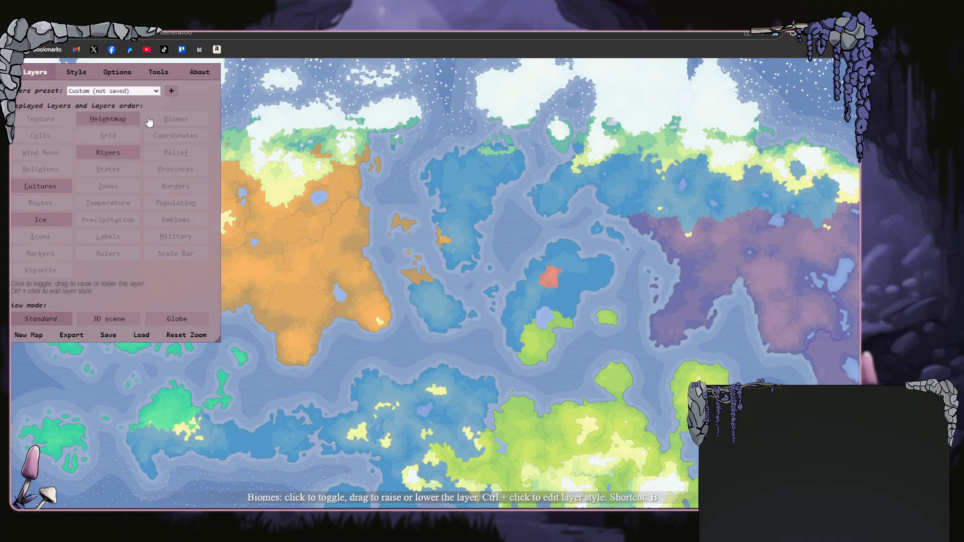
# - Regenerate the burgs, accepting the loss of custom changes, and inspect the new burgs on the map
pyautogui.click(117, 72)
pyautogui.click(153, 73)
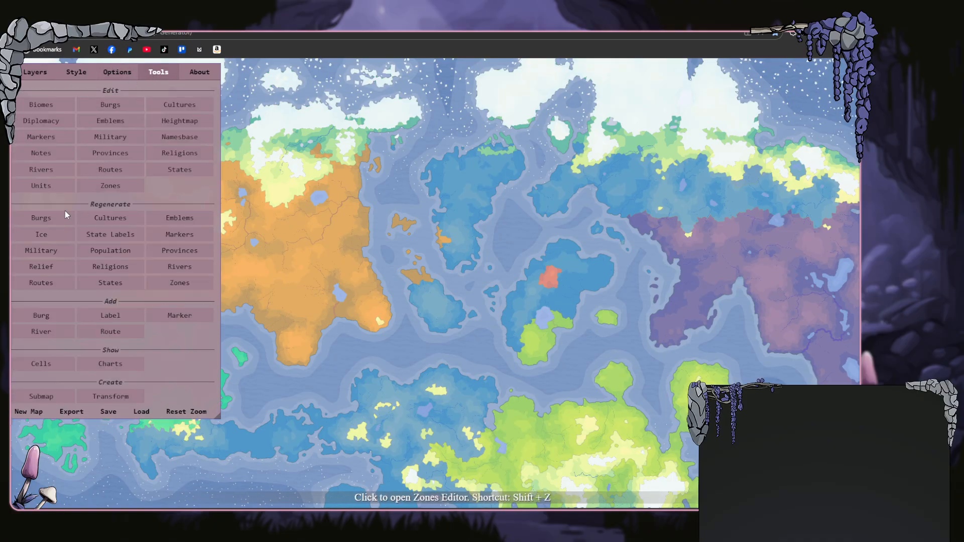
pyautogui.click(57, 221)
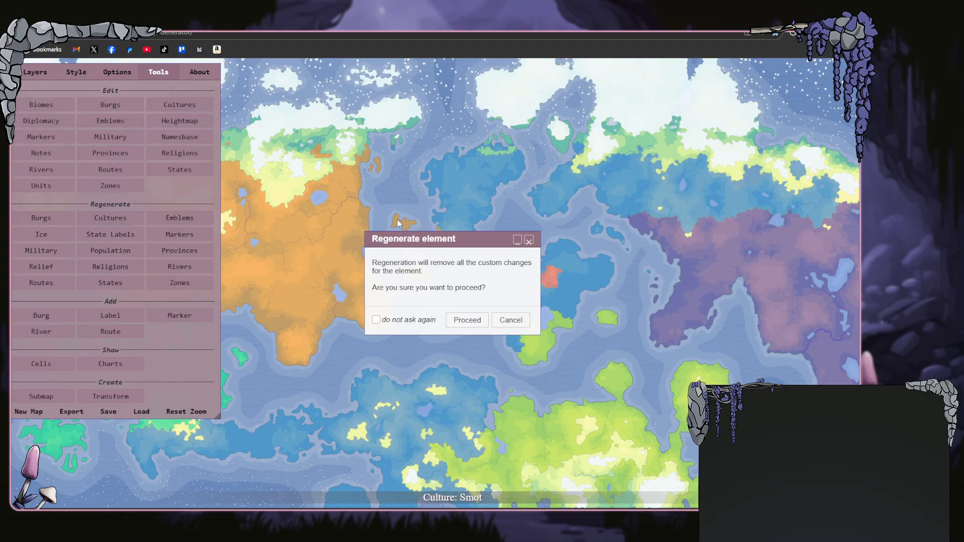
pyautogui.click(466, 319)
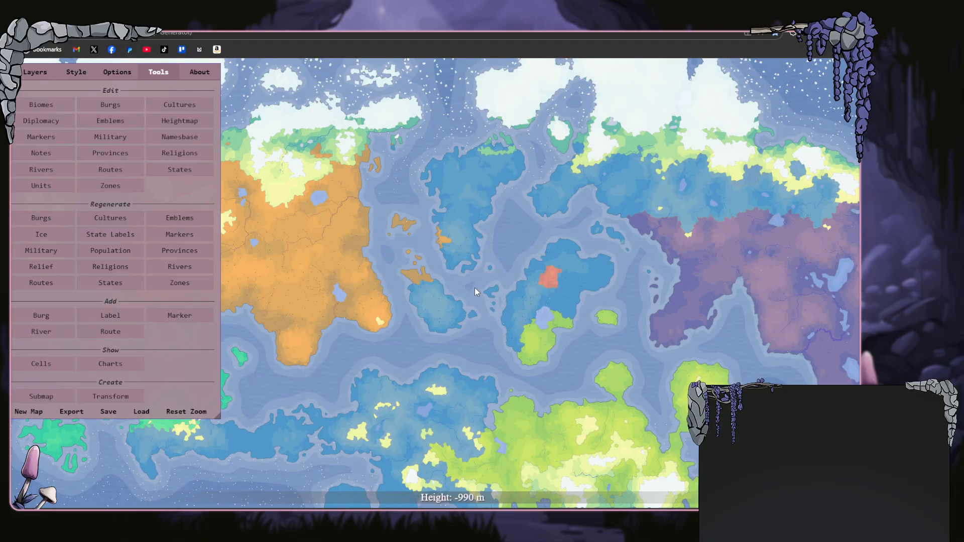
pyautogui.scroll(5, 477, 285)
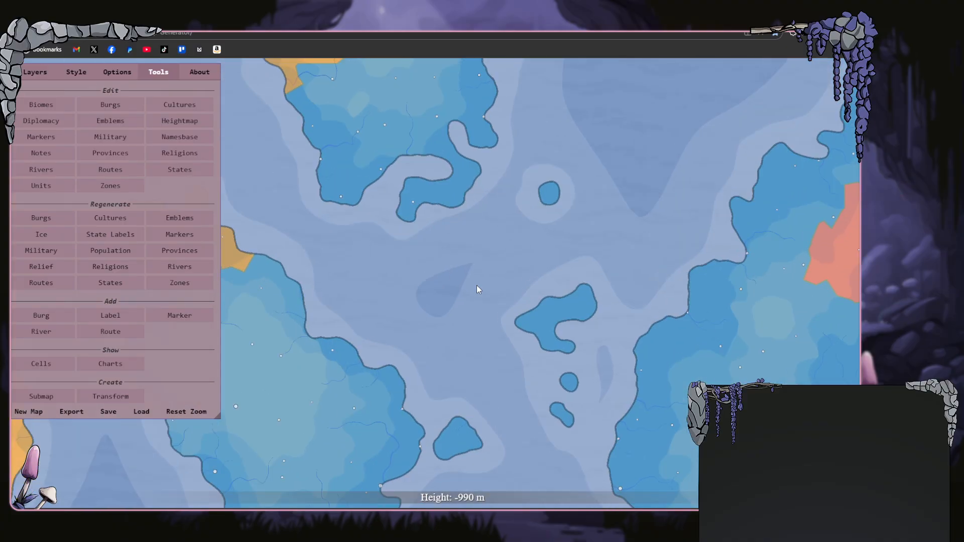
pyautogui.scroll(-7, 476, 285)
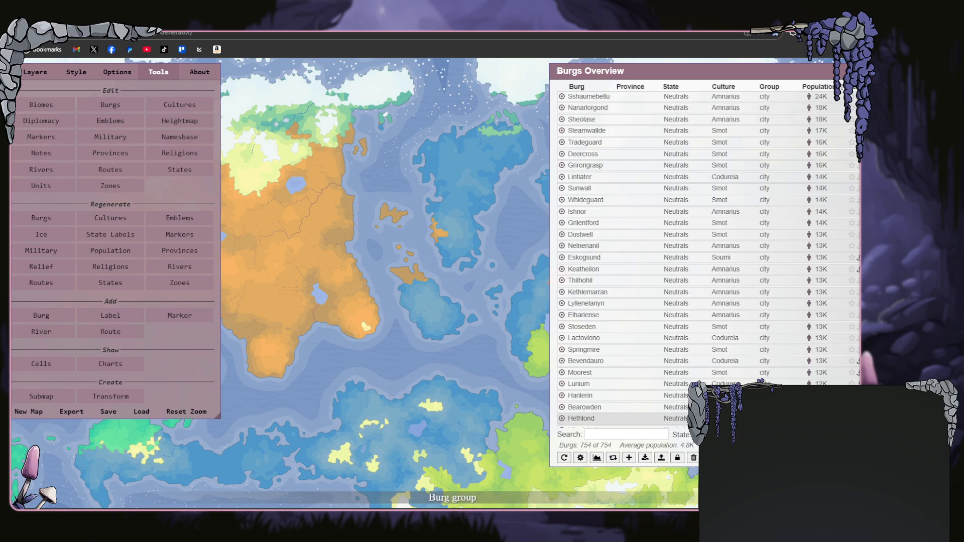
# - Remove all unlocked burgs from the Burgs Overview and close it
pyautogui.click(693, 458)
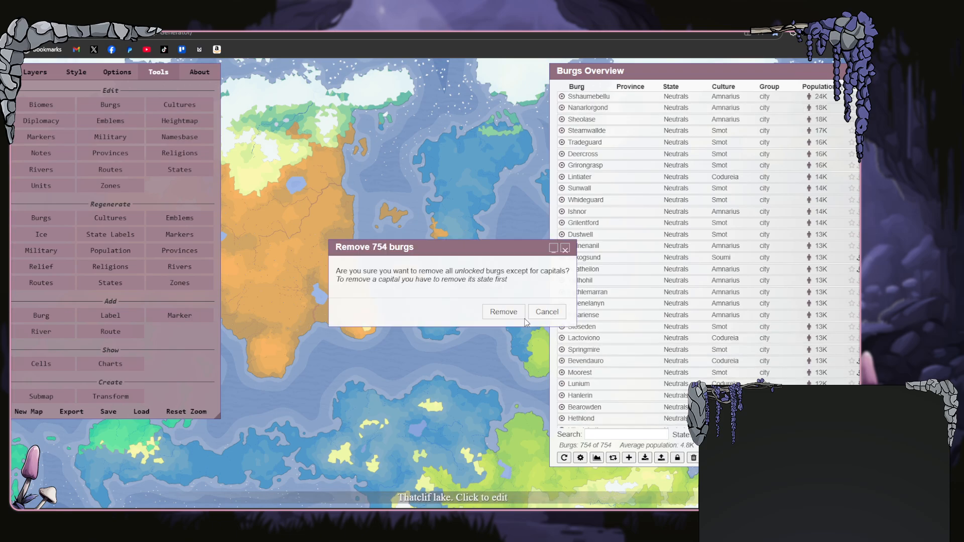
pyautogui.click(503, 312)
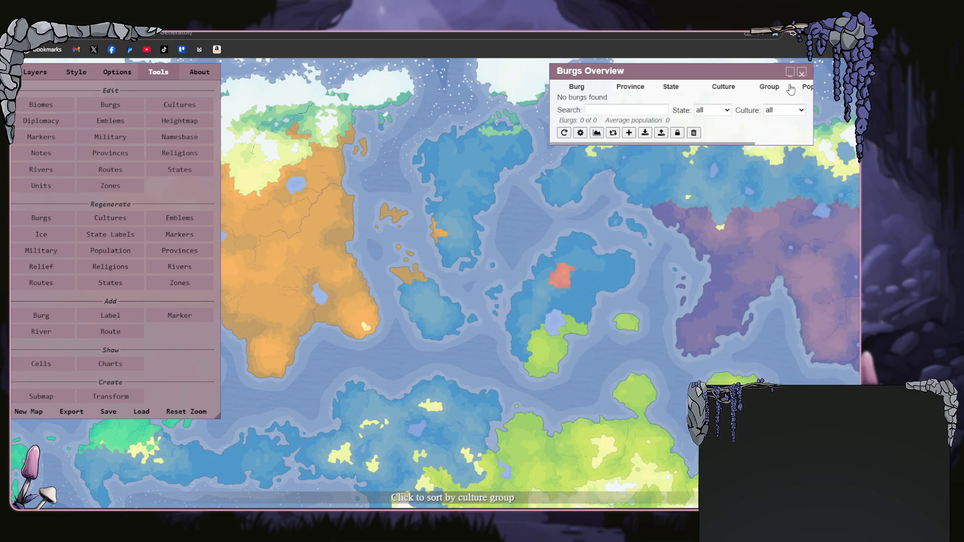
pyautogui.click(801, 74)
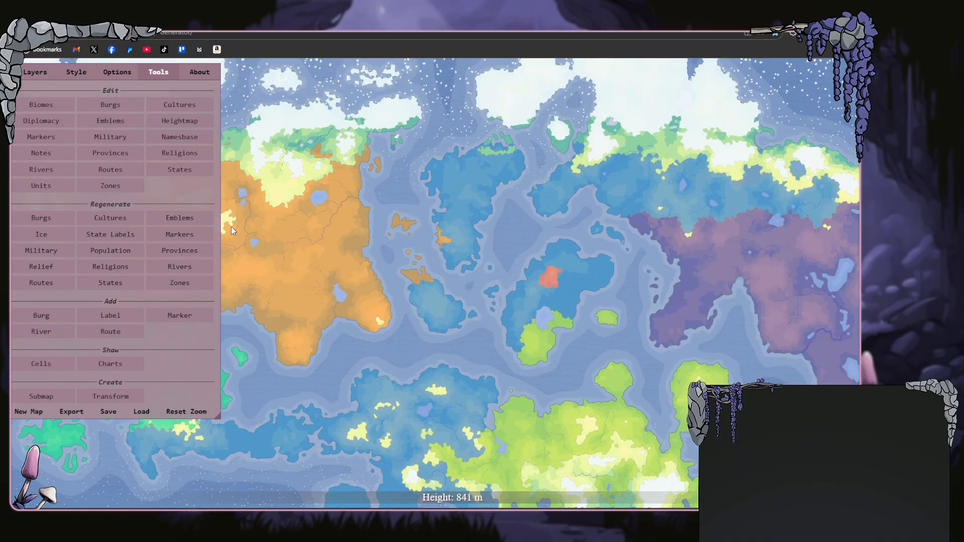
# - Check the Biomes Editor and reopen the Burgs Overview
pyautogui.click(41, 107)
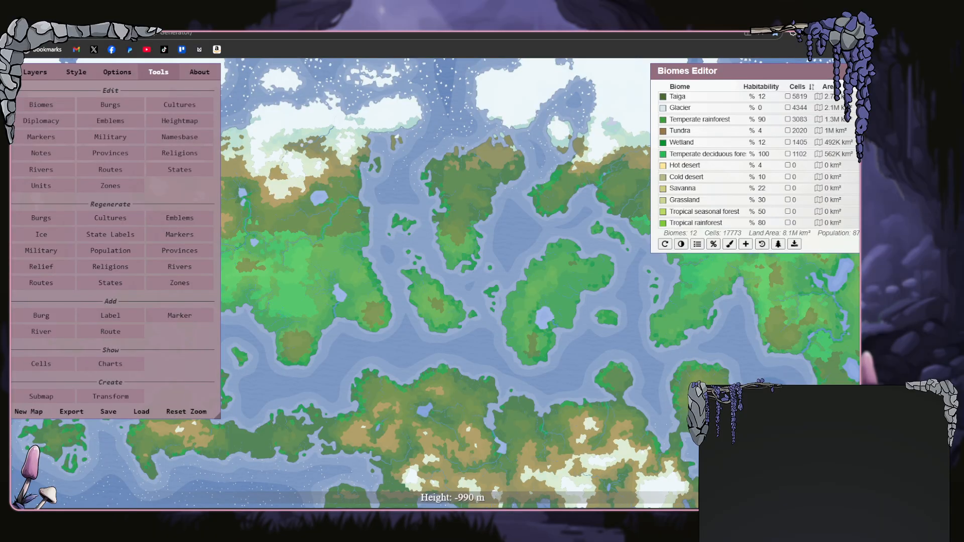
pyautogui.click(852, 71)
pyautogui.click(129, 104)
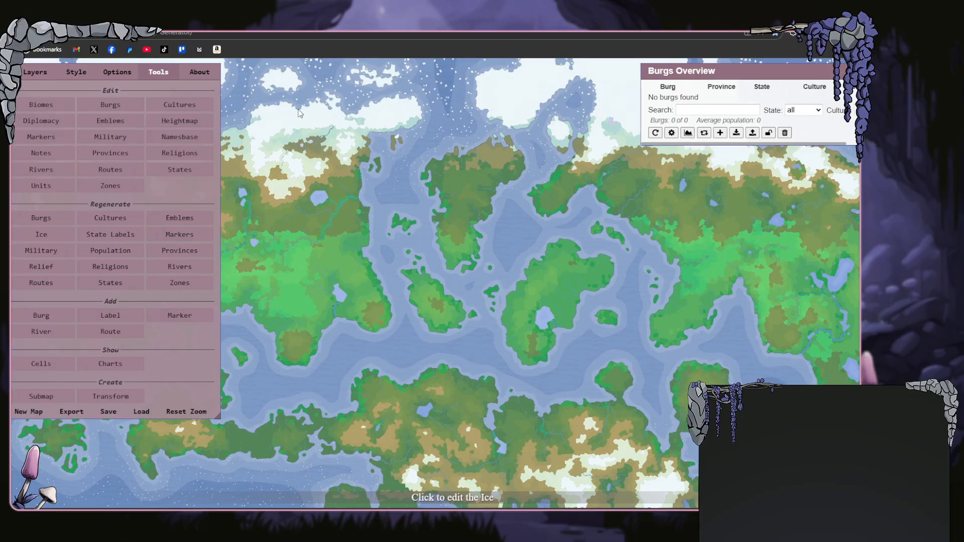
# - Replace the Biomes layer with the Cultures layer on the map and look over the culture areas
pyautogui.click(33, 75)
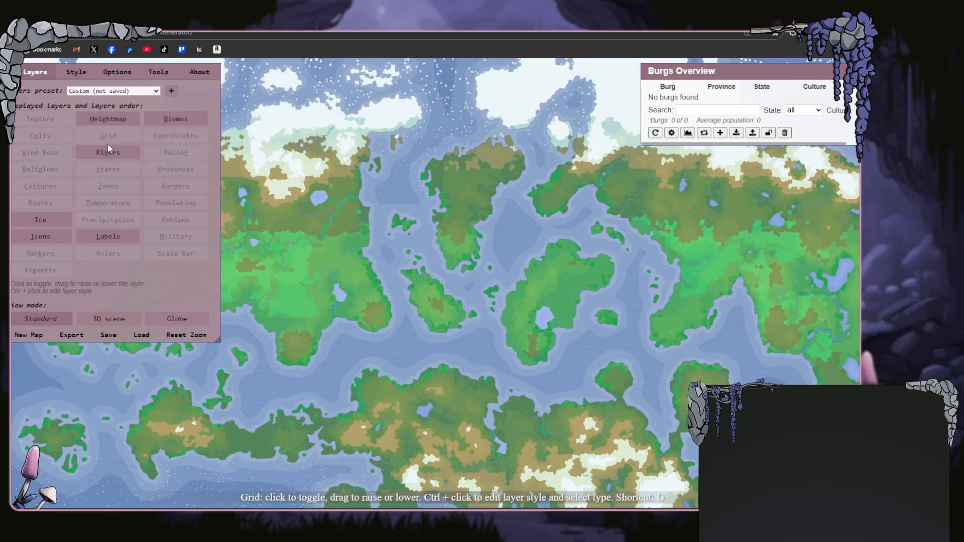
pyautogui.click(175, 120)
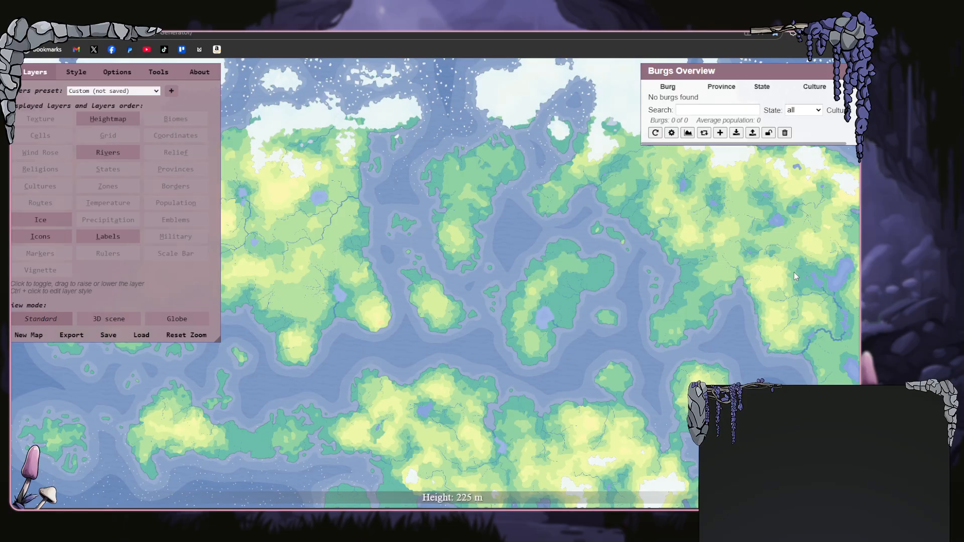
pyautogui.scroll(2, 806, 287)
pyautogui.moveTo(680, 310); pyautogui.dragTo(621, 254)
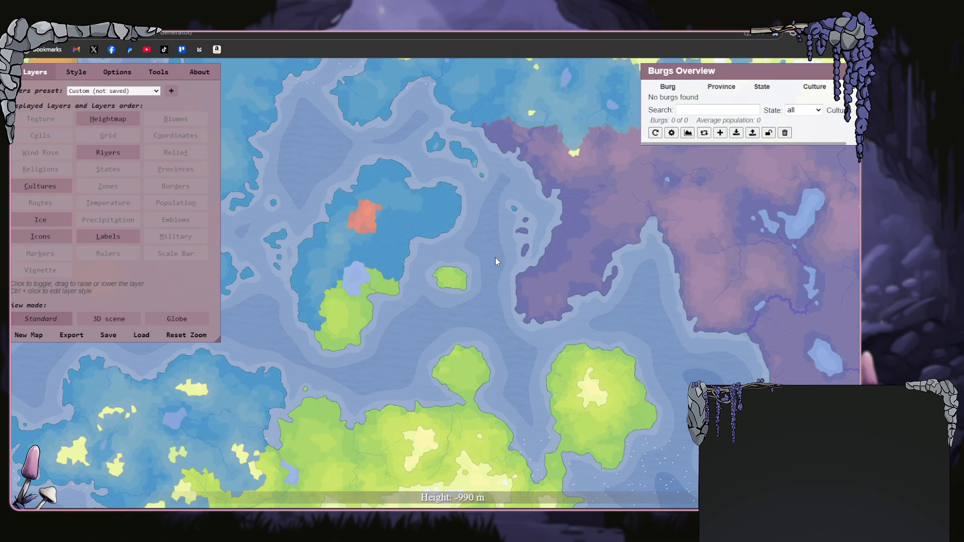
pyautogui.scroll(-1, 781, 229)
pyautogui.scroll(-2, 781, 234)
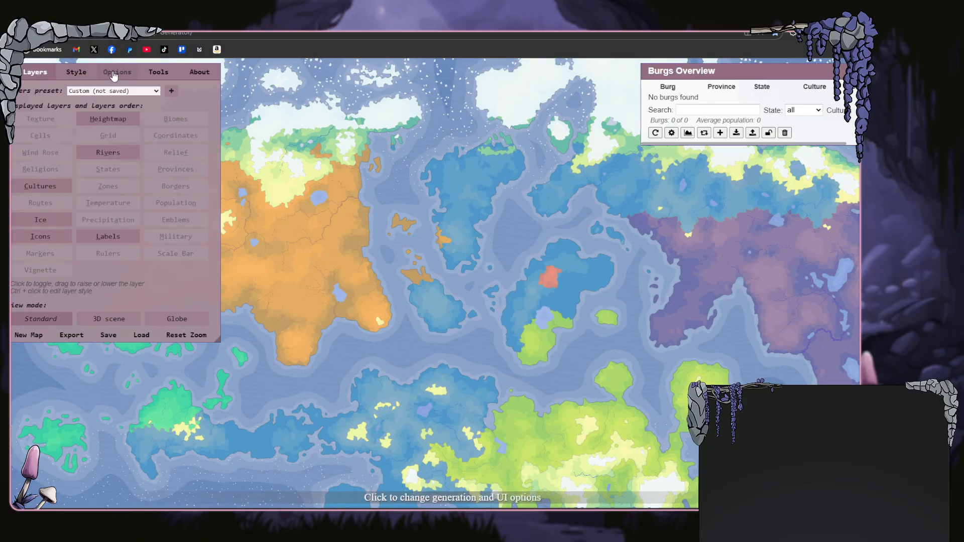
# - Set the expansion of all eight cultures to 1 in the Cultures Editor and recalculate the cultures
pyautogui.click(158, 72)
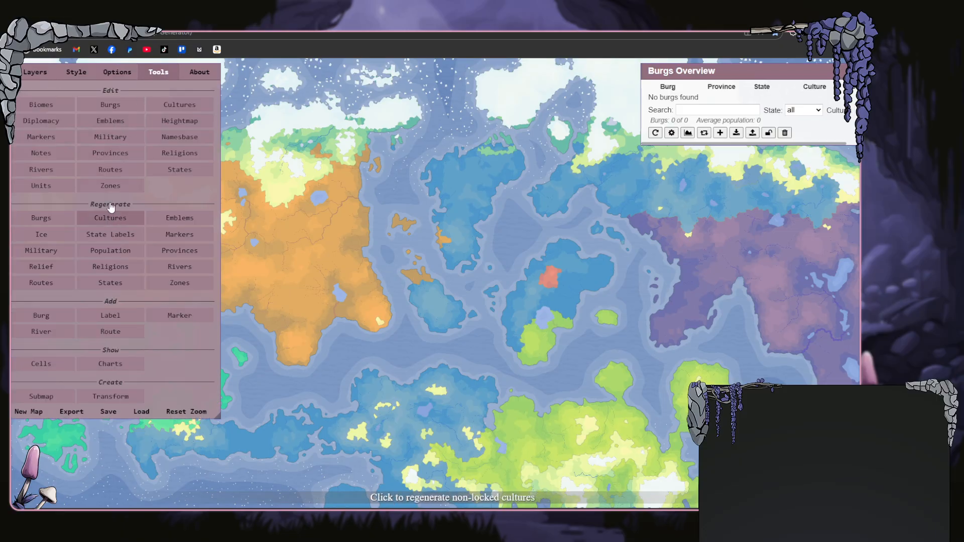
pyautogui.click(179, 105)
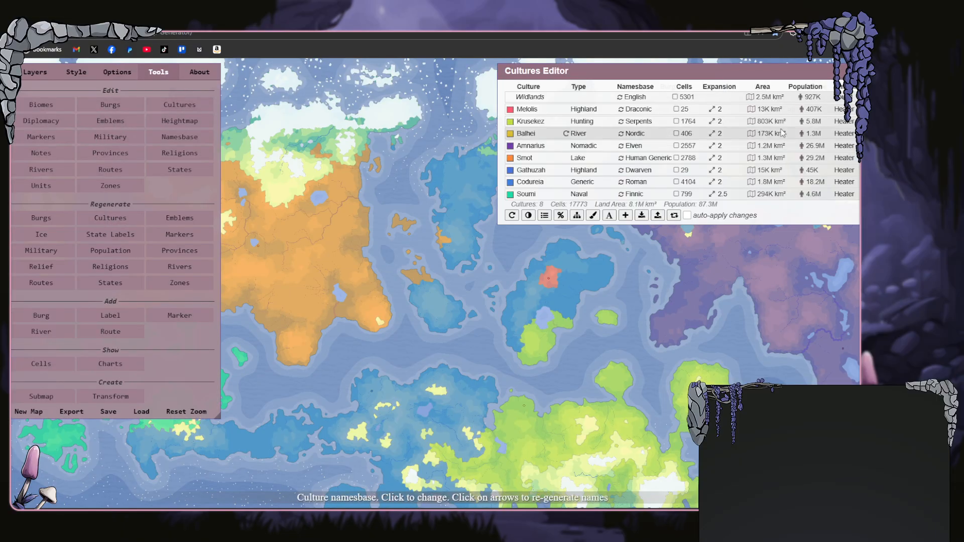
pyautogui.click(741, 108)
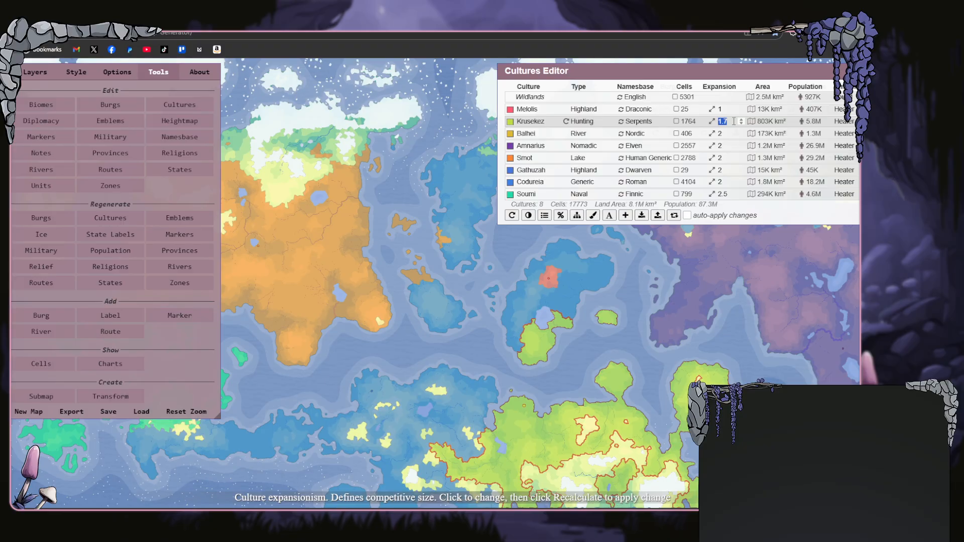
pyautogui.doubleClick(719, 133)
pyautogui.write('1')
pyautogui.doubleClick(719, 146)
pyautogui.write('1')
pyautogui.doubleClick(720, 158)
pyautogui.write('1')
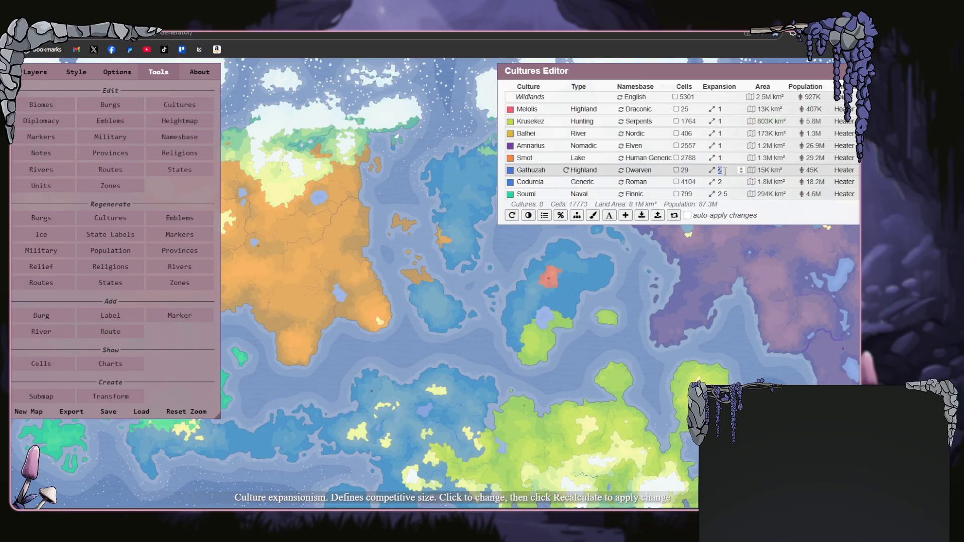
pyautogui.write('1')
pyautogui.doubleClick(723, 181)
pyautogui.write('1')
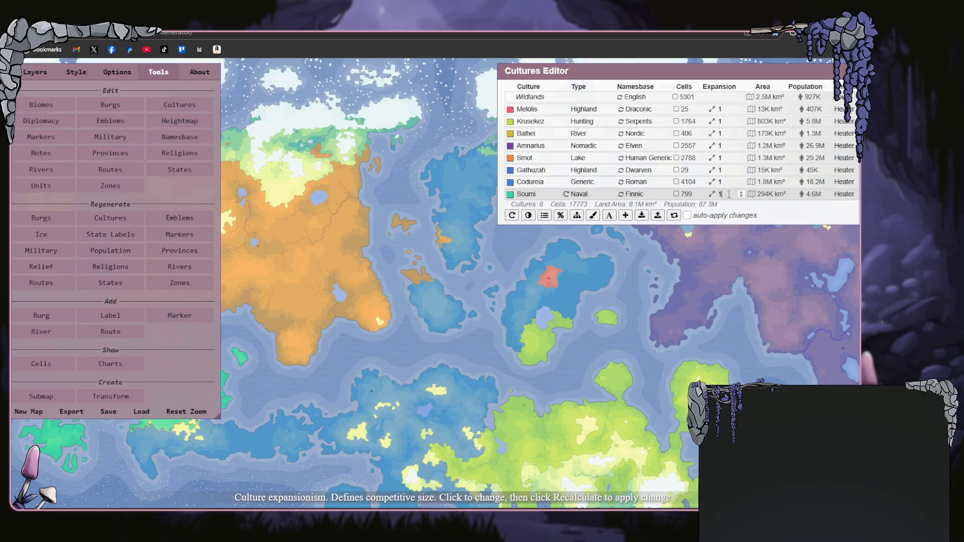
pyautogui.click(673, 215)
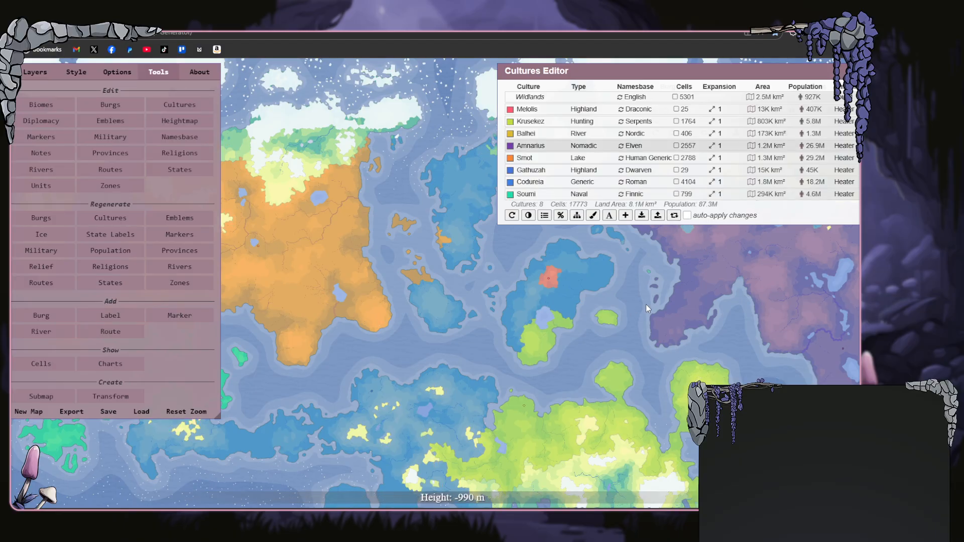
pyautogui.scroll(6, 530, 416)
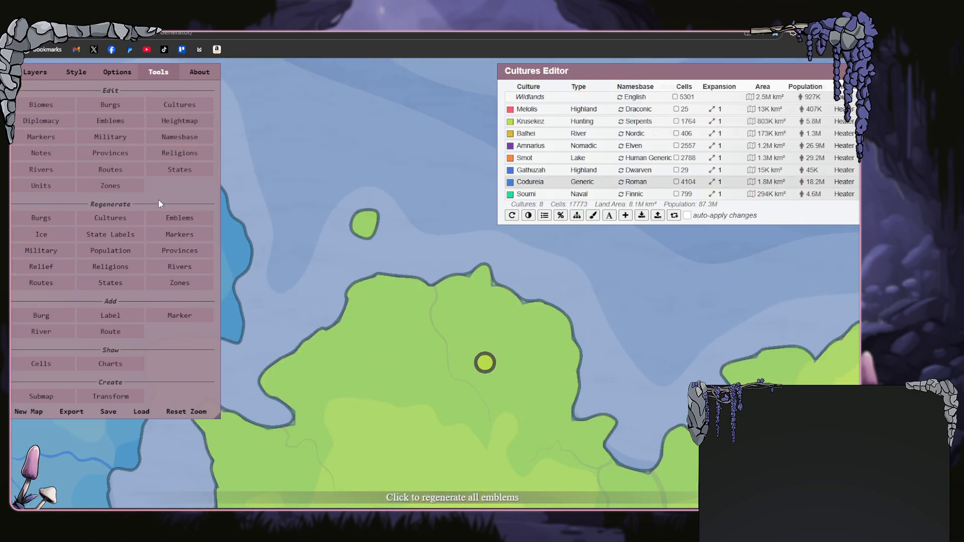
# - Add a burg at the Krusekez culture center and arrange the Burgs Overview and Cultures Editor so both are visible
pyautogui.click(106, 106)
pyautogui.click(721, 133)
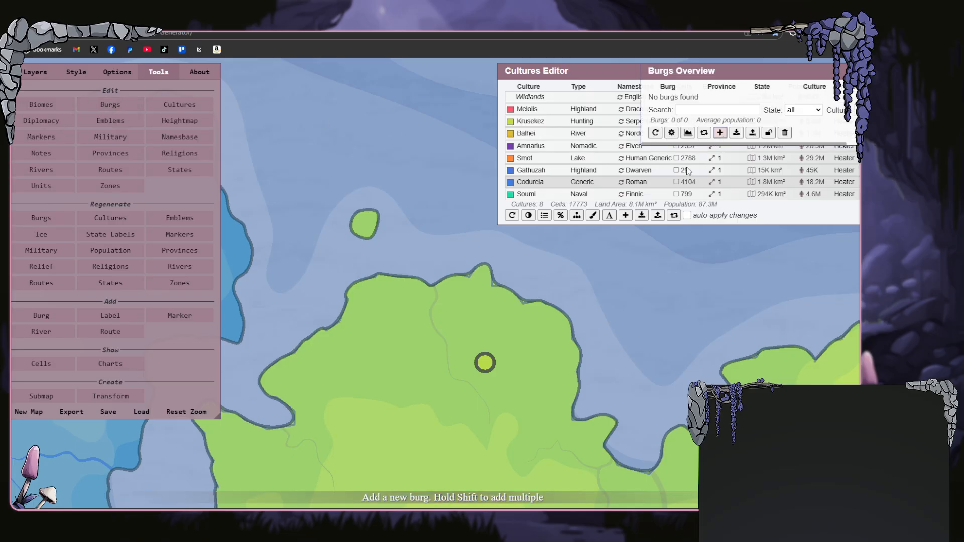
pyautogui.click(485, 363)
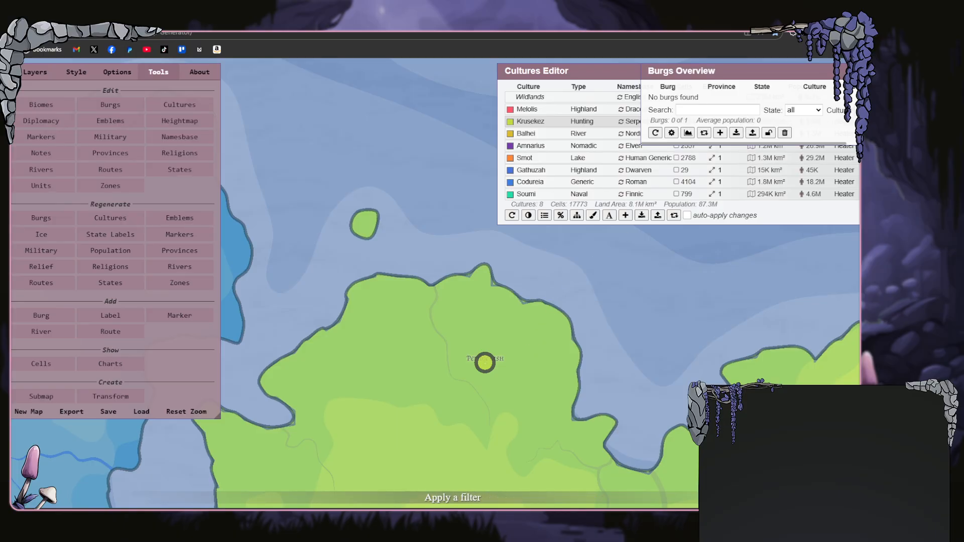
pyautogui.click(853, 120)
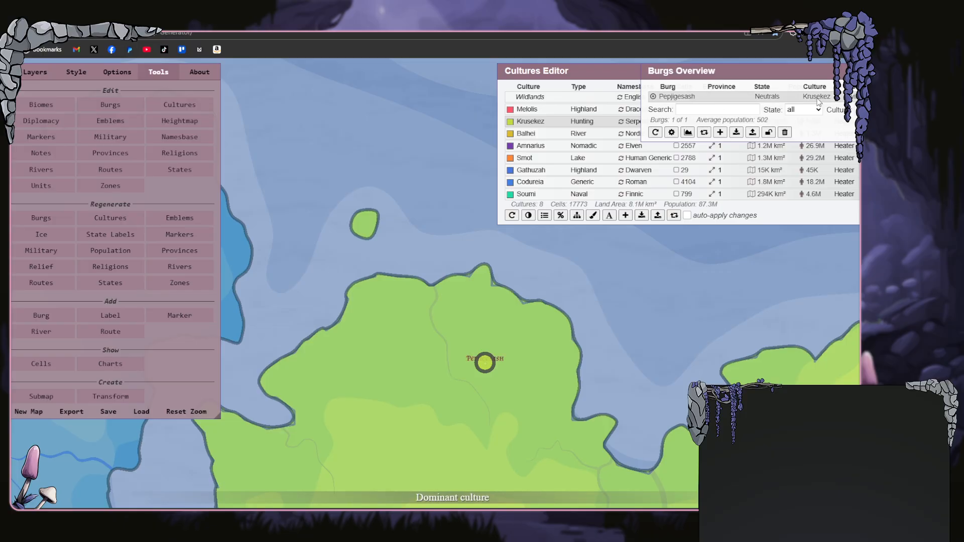
pyautogui.moveTo(802, 72); pyautogui.dragTo(708, 90)
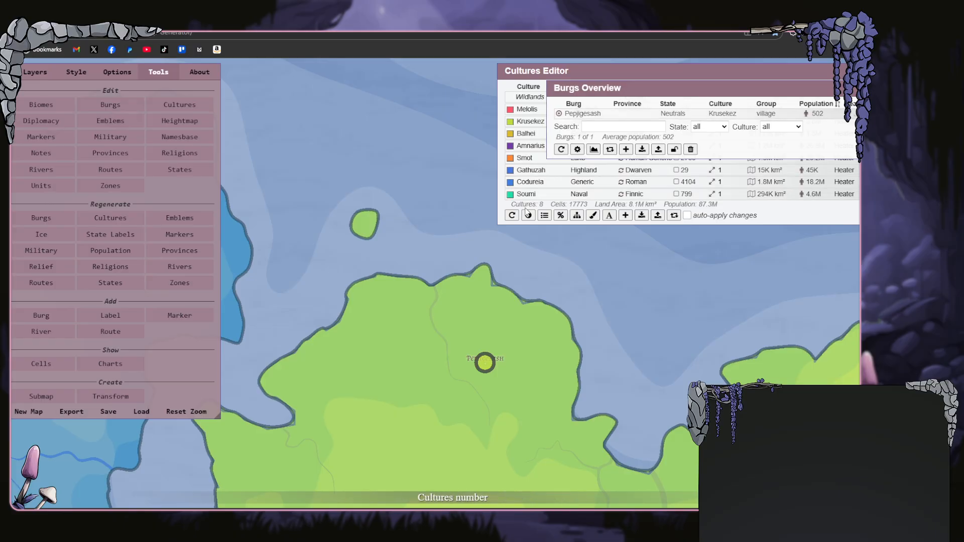
pyautogui.moveTo(595, 69); pyautogui.dragTo(600, 178)
# - Add a burg at the Codureia culture center on the large blue landmass
pyautogui.scroll(-1, 417, 207)
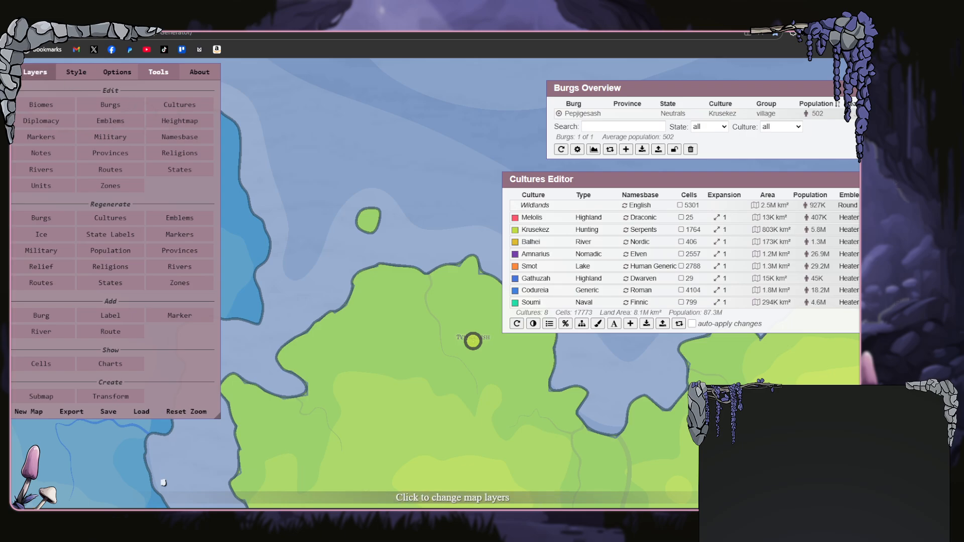
pyautogui.click(13, 71)
pyautogui.scroll(-6, 167, 249)
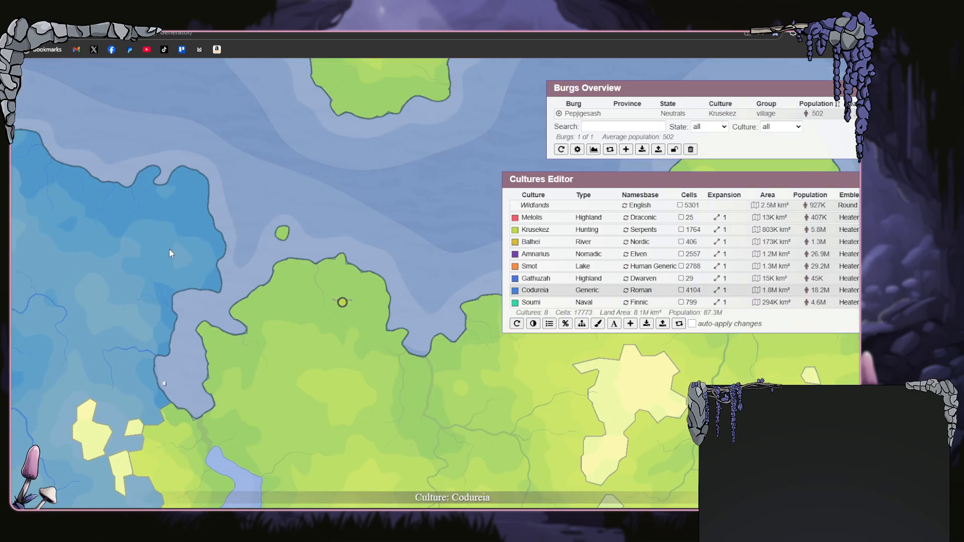
pyautogui.moveTo(146, 252); pyautogui.dragTo(554, 234)
pyautogui.moveTo(267, 225); pyautogui.dragTo(410, 234)
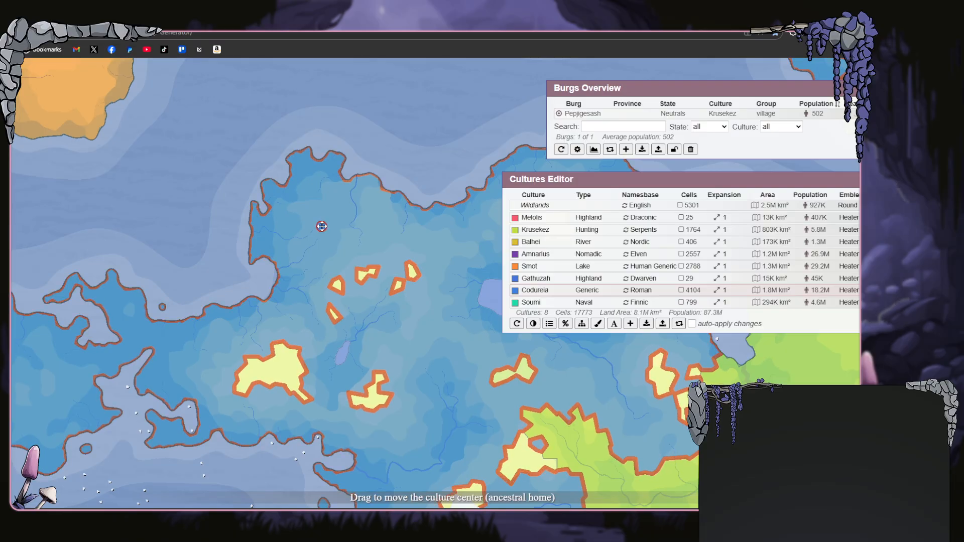
pyautogui.scroll(5, 321, 227)
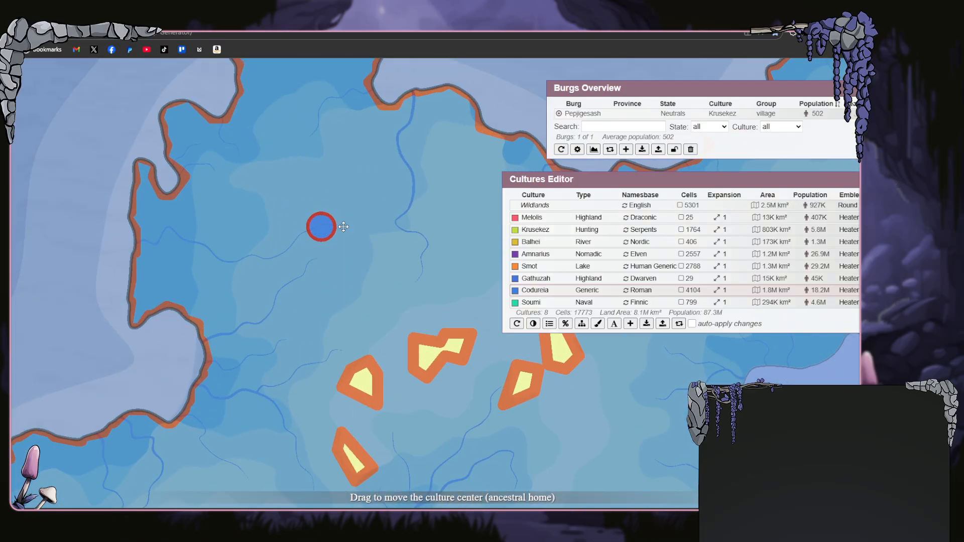
pyautogui.click(626, 149)
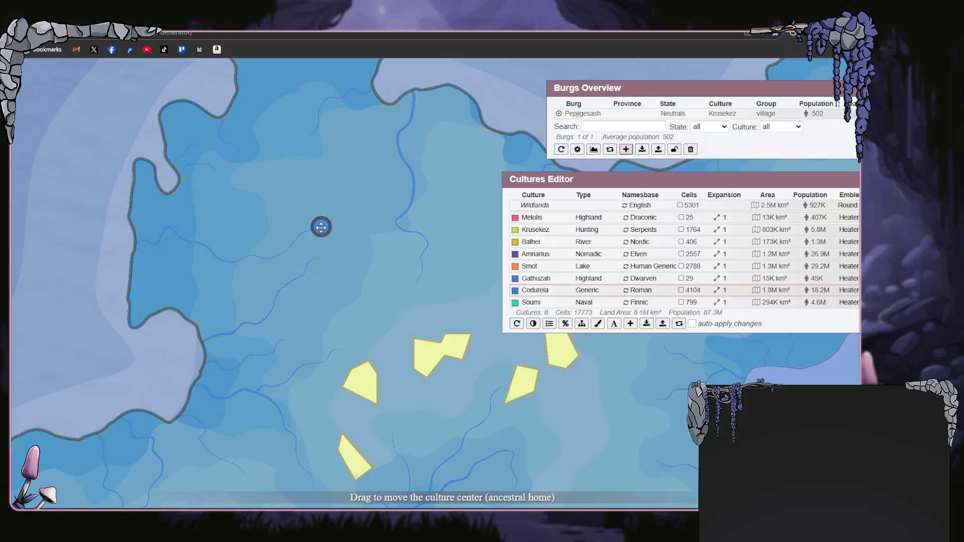
pyautogui.click(321, 227)
# - Add a burg at the Soumi culture center on the northern coast of the green naval culture's area
pyautogui.scroll(-1, 390, 228)
pyautogui.scroll(-4, 390, 228)
pyautogui.moveTo(257, 237); pyautogui.dragTo(506, 234)
pyautogui.scroll(-2, 248, 227)
pyautogui.moveTo(151, 209); pyautogui.dragTo(416, 240)
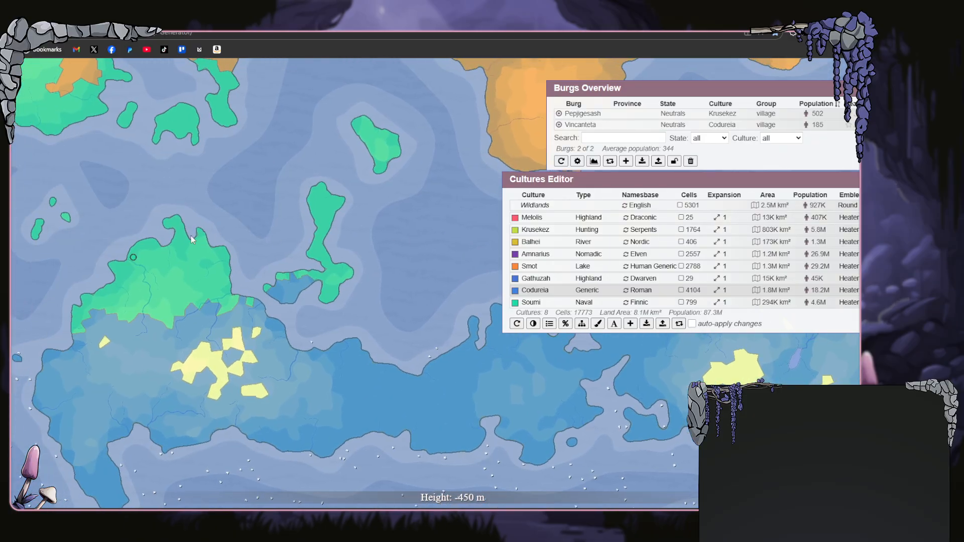
pyautogui.moveTo(193, 240); pyautogui.dragTo(354, 236)
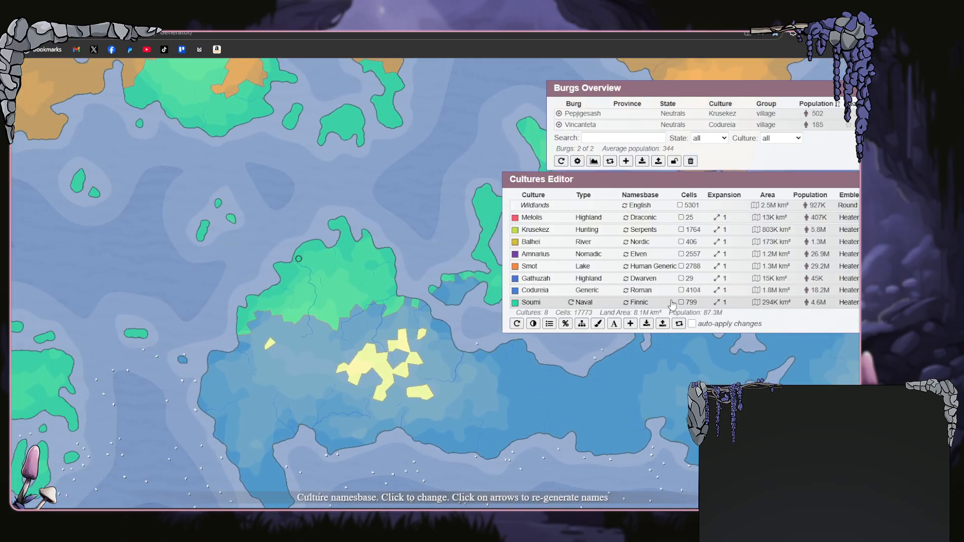
pyautogui.click(625, 161)
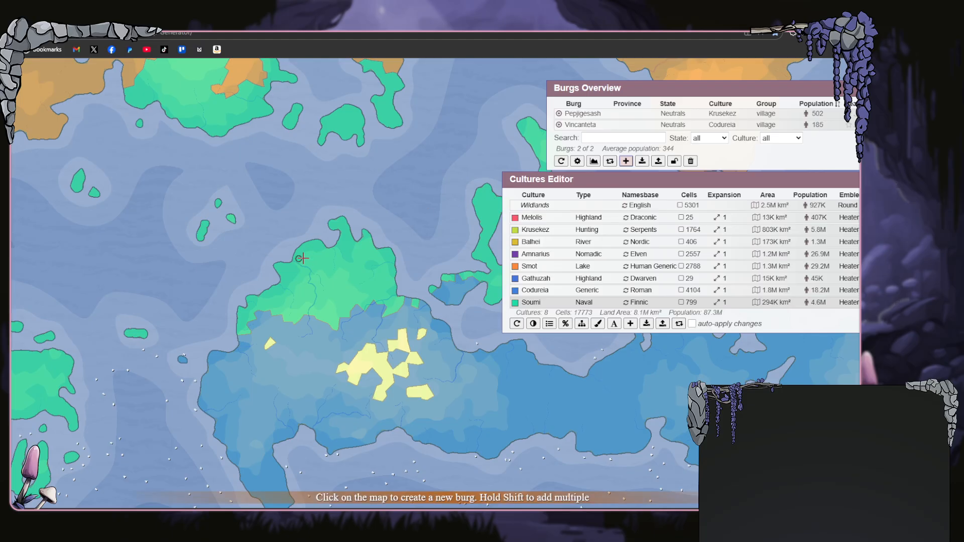
pyautogui.click(300, 259)
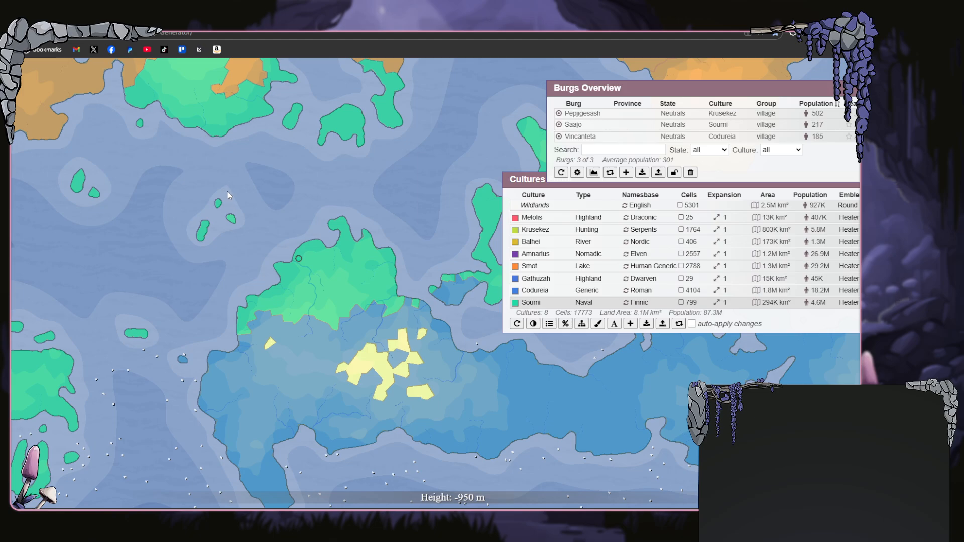
# - Add a burg at the Balhei culture center near the coast of the yellow culture area
pyautogui.scroll(-3, 227, 191)
pyautogui.moveTo(377, 208); pyautogui.dragTo(424, 334)
pyautogui.moveTo(140, 128); pyautogui.dragTo(141, 254)
pyautogui.moveTo(184, 141); pyautogui.dragTo(186, 245)
pyautogui.scroll(4, 186, 244)
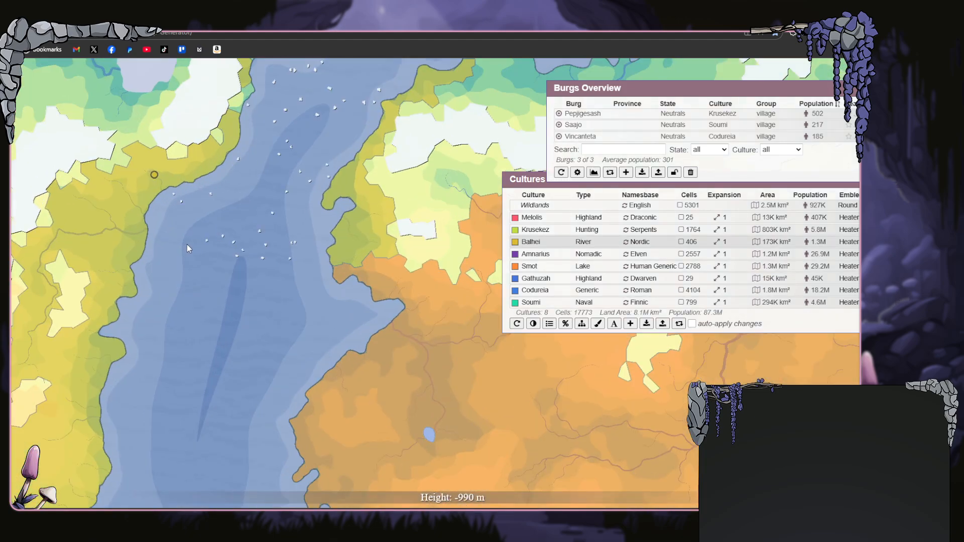
pyautogui.scroll(1, 186, 245)
pyautogui.click(626, 172)
pyautogui.click(150, 164)
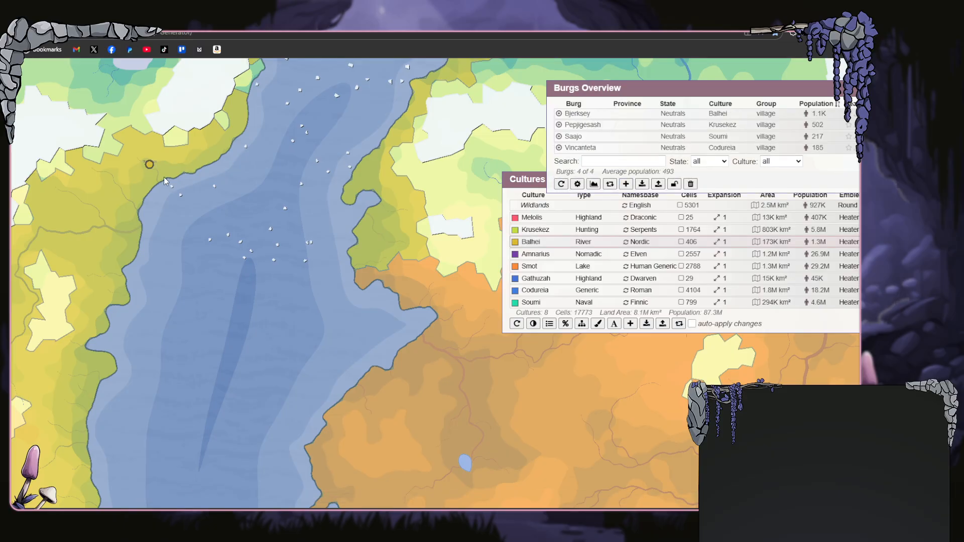
# - Add a burg at the Smot culture center beside the small inland lake of the orange continent
pyautogui.scroll(-3, 316, 283)
pyautogui.moveTo(404, 328); pyautogui.dragTo(185, 233)
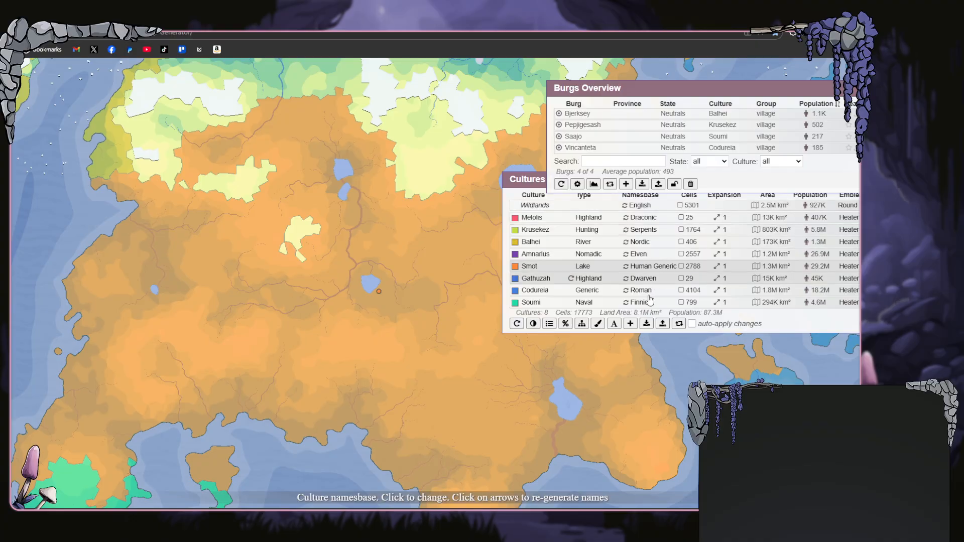
pyautogui.click(630, 323)
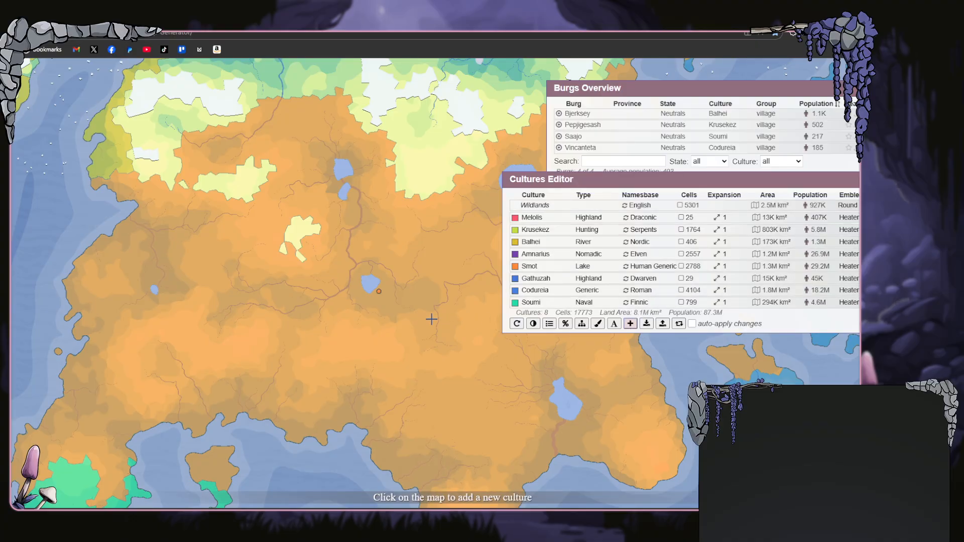
pyautogui.click(378, 292)
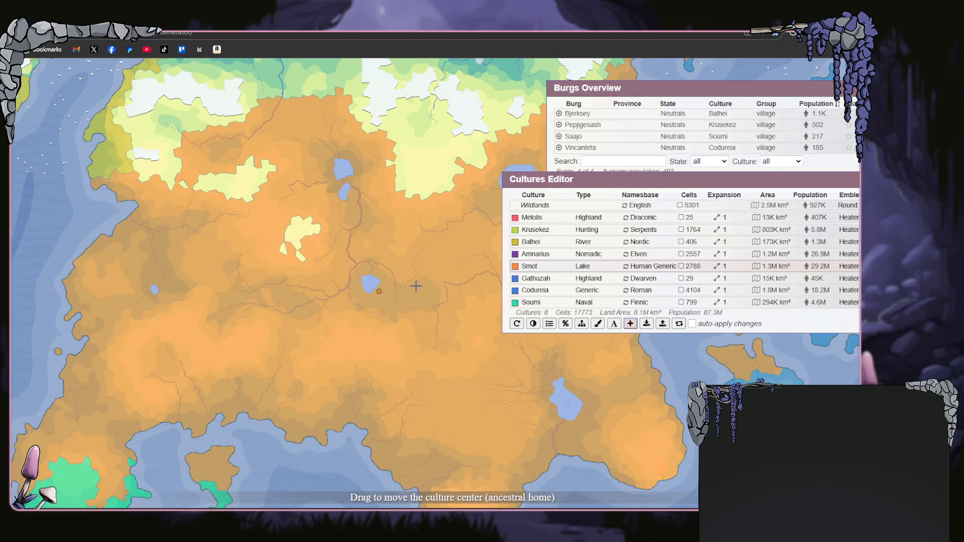
pyautogui.moveTo(678, 180); pyautogui.dragTo(677, 212)
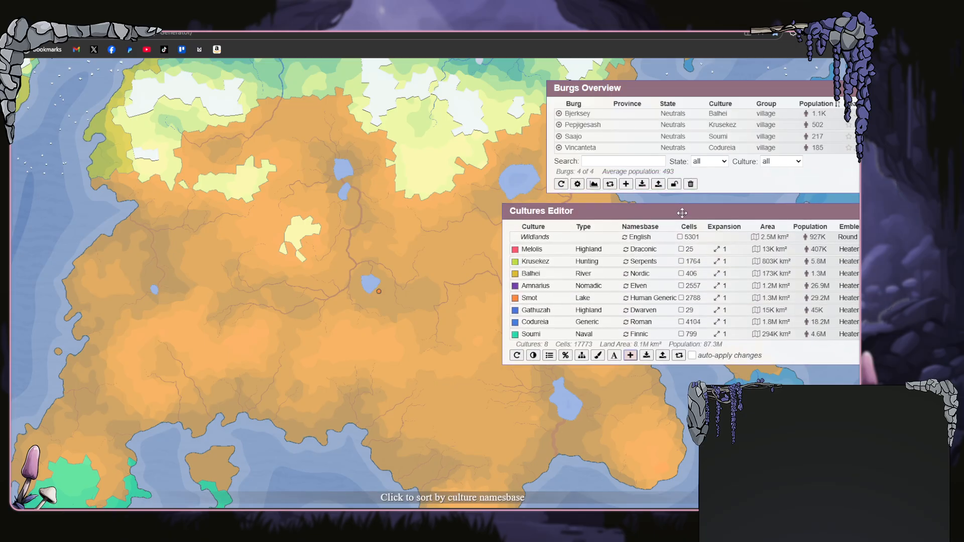
pyautogui.click(626, 183)
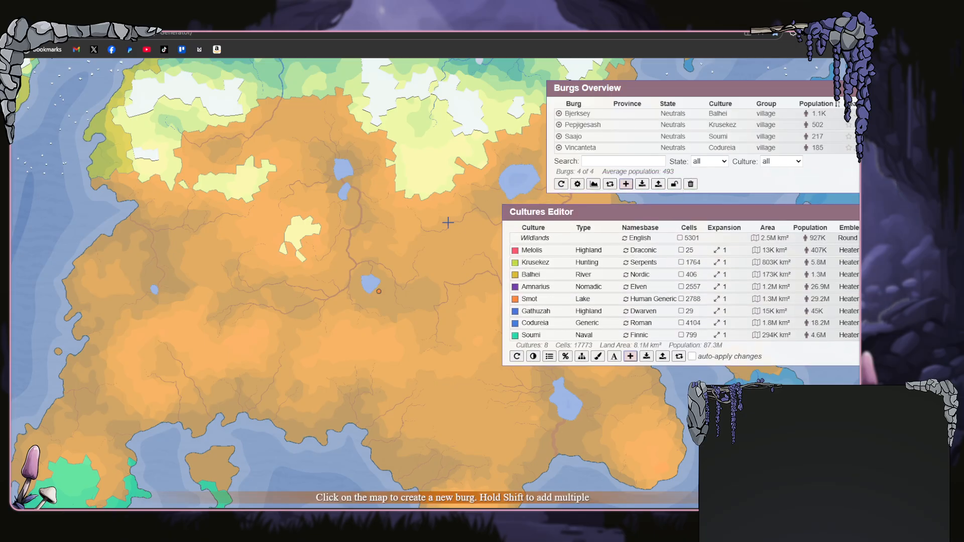
pyautogui.click(379, 291)
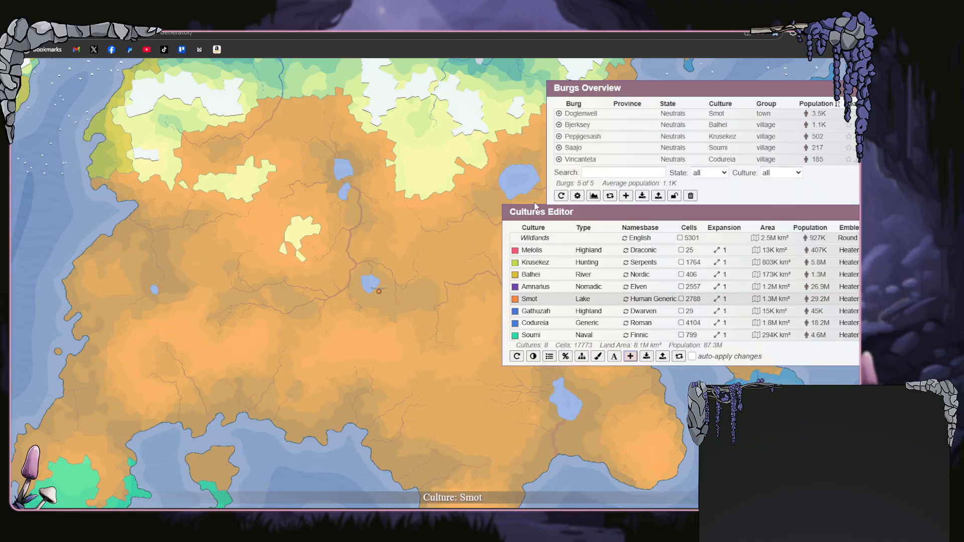
# - Move both editor windows off the eastern part of the map and add a burg at the Melolis culture center
pyautogui.scroll(-2, 438, 209)
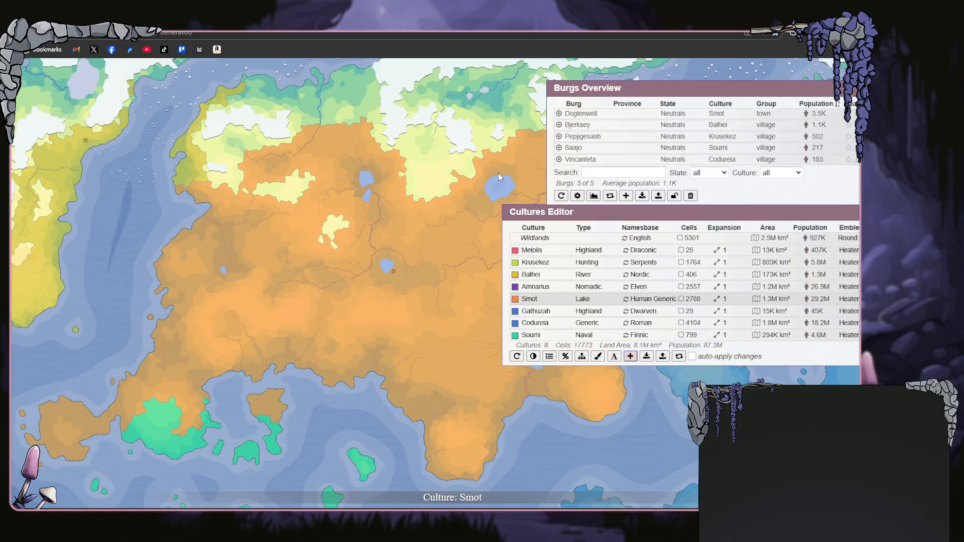
pyautogui.moveTo(660, 210); pyautogui.dragTo(186, 194)
pyautogui.moveTo(584, 81); pyautogui.dragTo(82, 69)
pyautogui.moveTo(758, 228); pyautogui.dragTo(441, 179)
pyautogui.moveTo(585, 255); pyautogui.dragTo(565, 212)
pyautogui.click(123, 184)
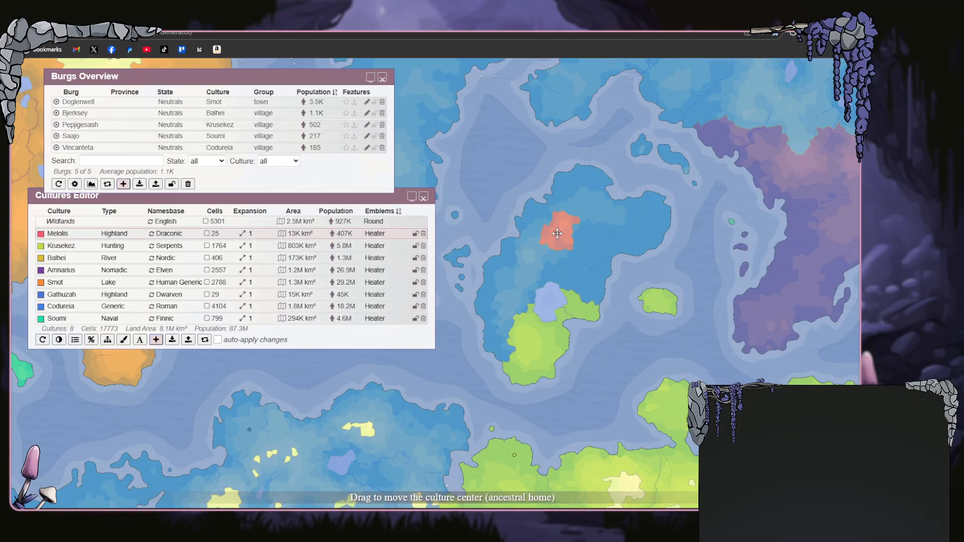
pyautogui.click(556, 234)
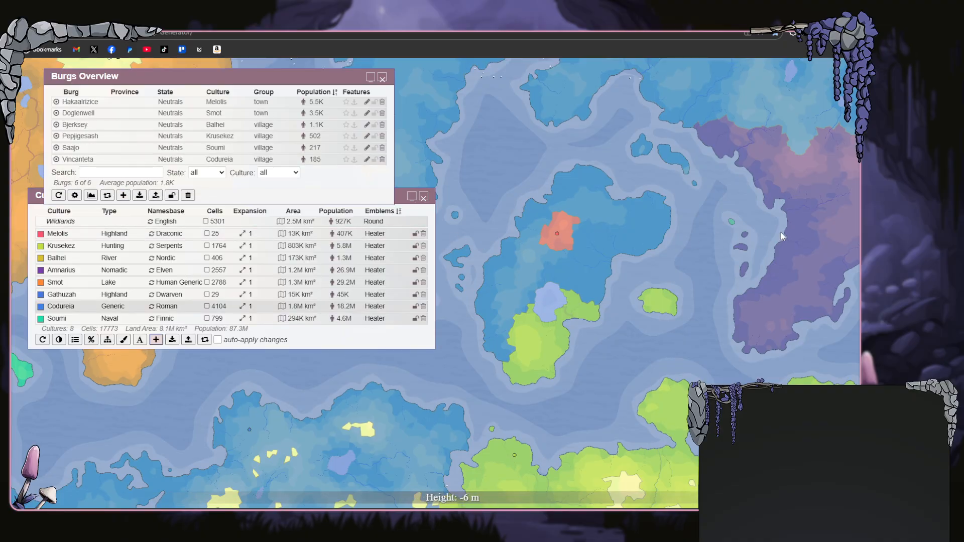
# - Add a burg at the Amnarius culture center in the purple area
pyautogui.moveTo(753, 233); pyautogui.dragTo(423, 248)
pyautogui.moveTo(620, 277); pyautogui.dragTo(673, 219)
pyautogui.click(122, 195)
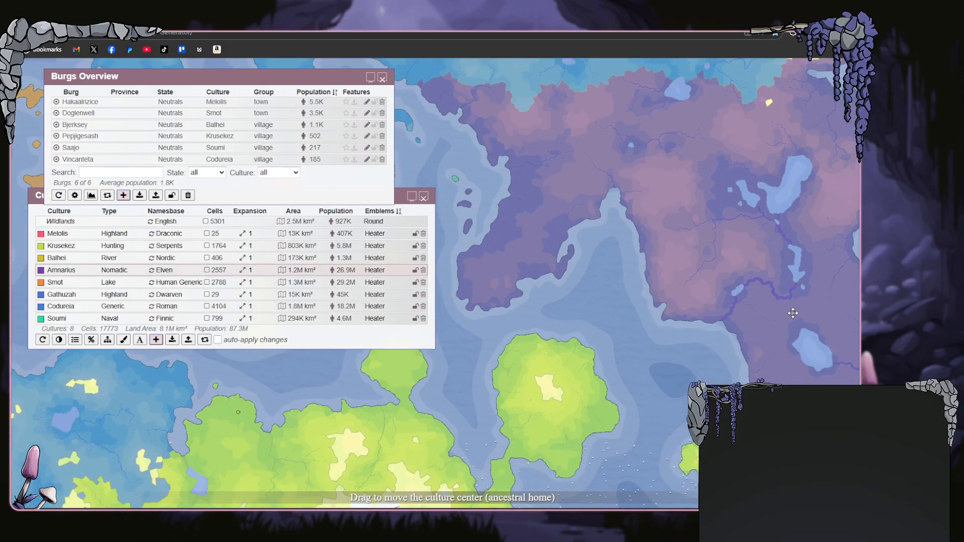
pyautogui.click(792, 313)
# - Add a burg at the Gathuzah culture center in the blue area north of Amnarius
pyautogui.moveTo(585, 209); pyautogui.dragTo(620, 394)
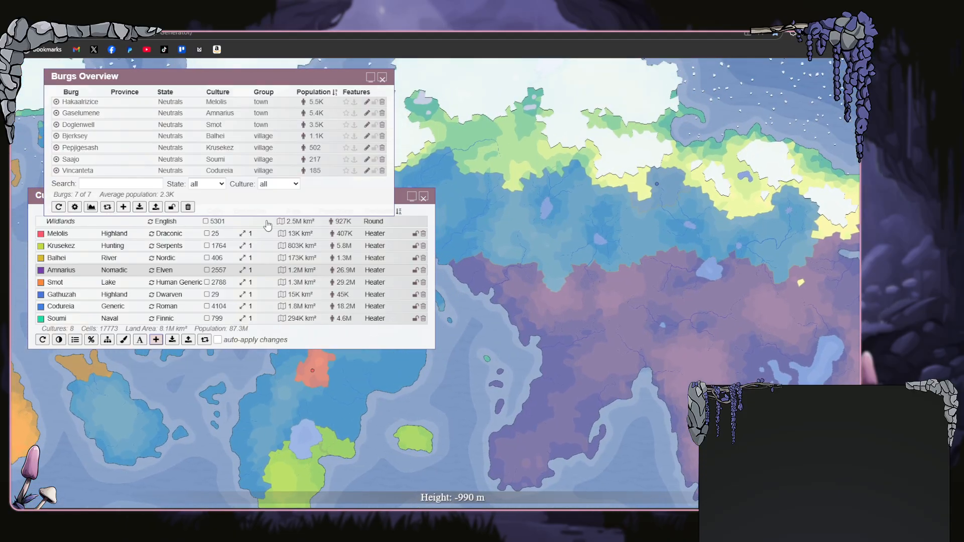
pyautogui.click(123, 207)
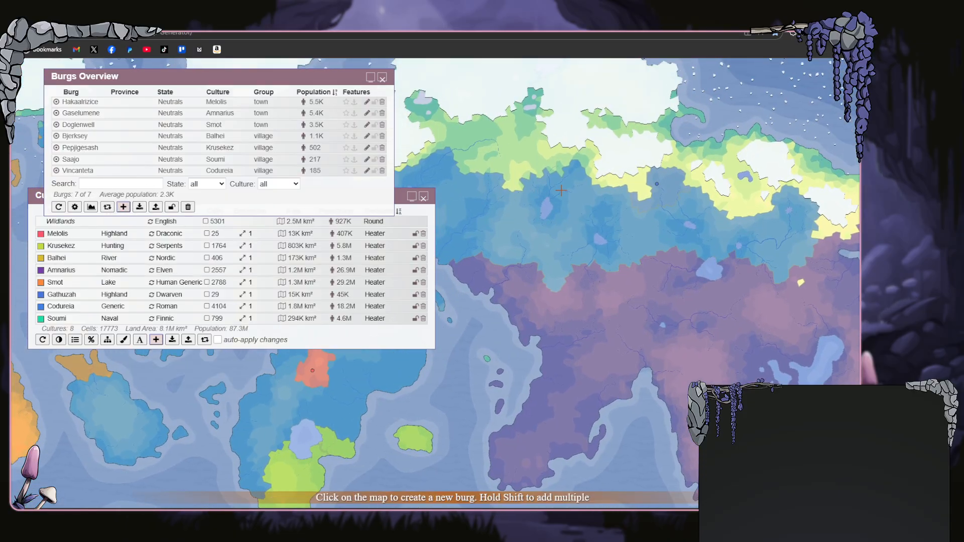
pyautogui.click(657, 184)
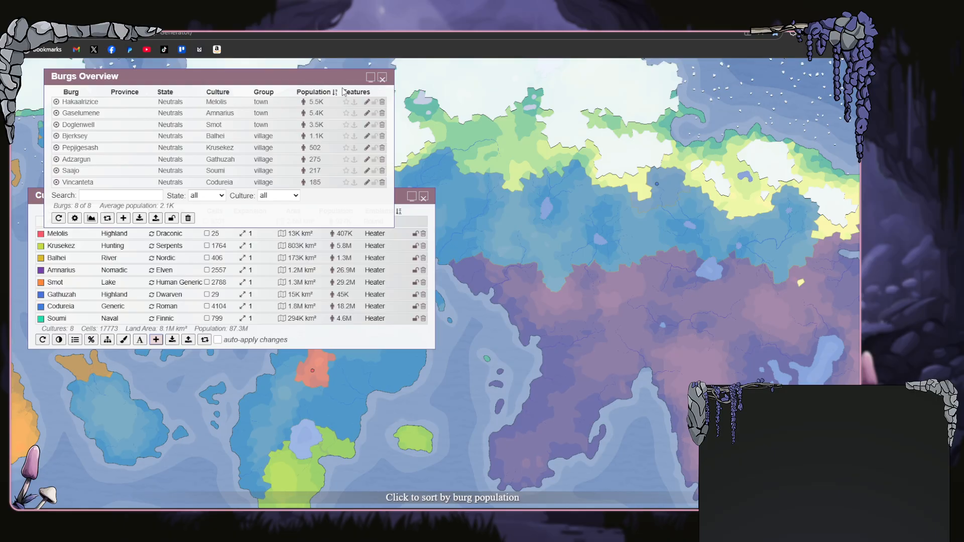
# - Close the Burgs Overview and the Cultures Editor
pyautogui.click(382, 78)
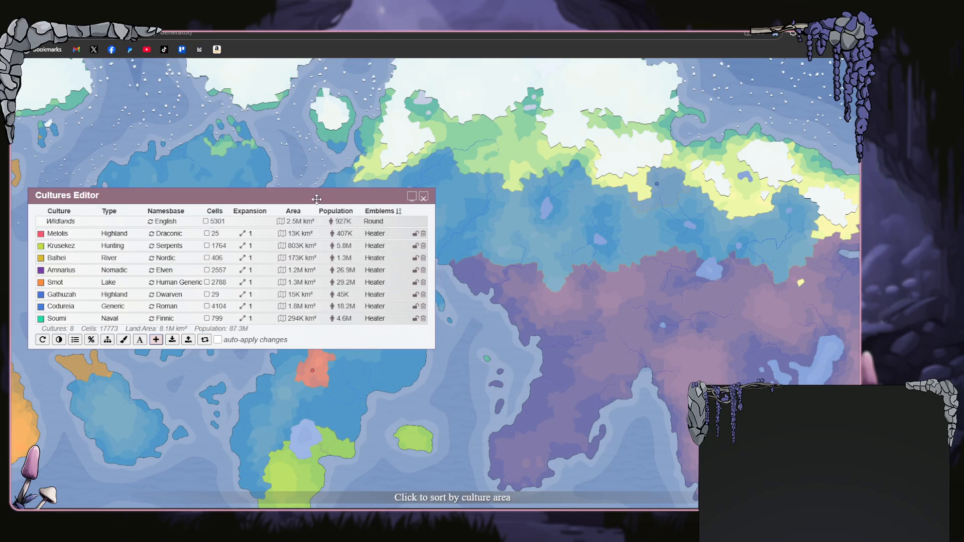
pyautogui.scroll(-3, 560, 264)
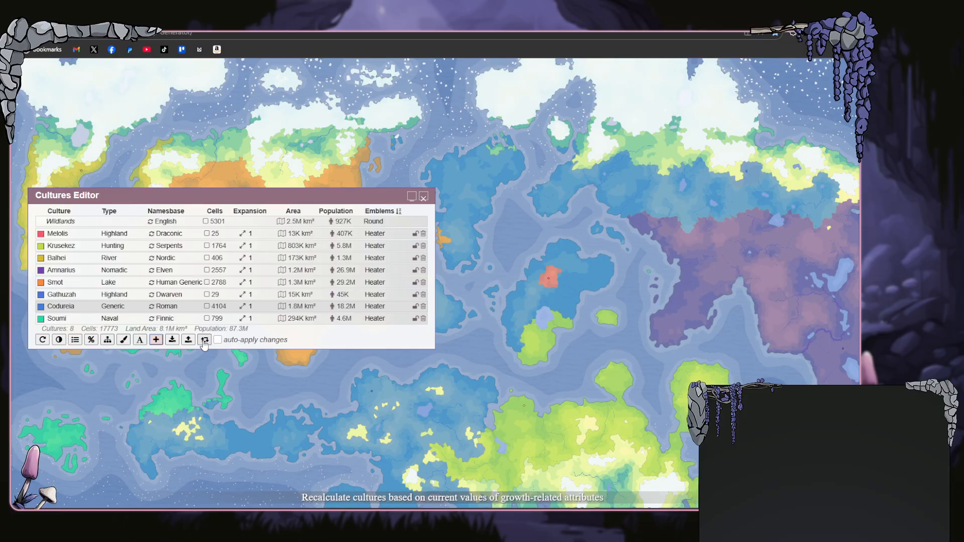
pyautogui.click(422, 197)
# - Show the States and Borders layers on the map and hide the Cultures layer
pyautogui.click(40, 73)
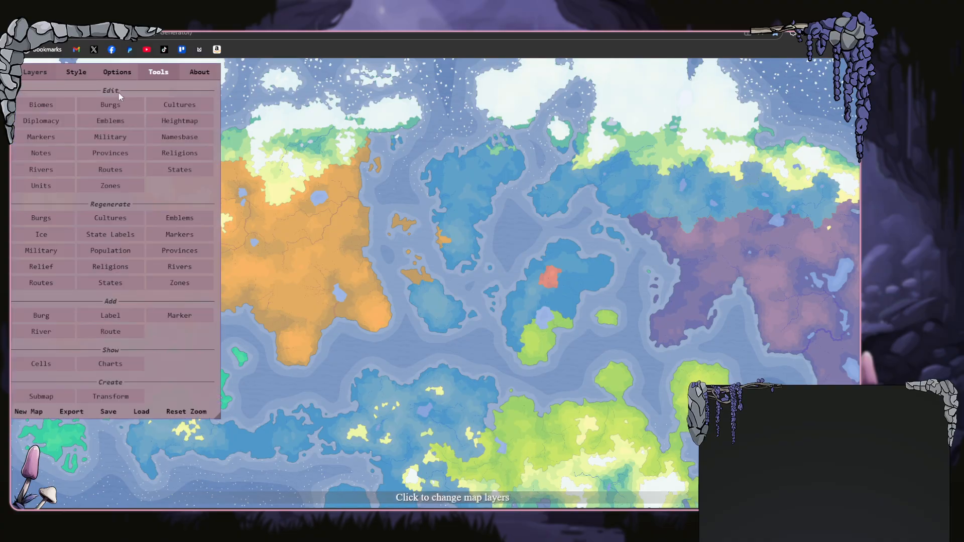
pyautogui.click(76, 74)
pyautogui.click(43, 76)
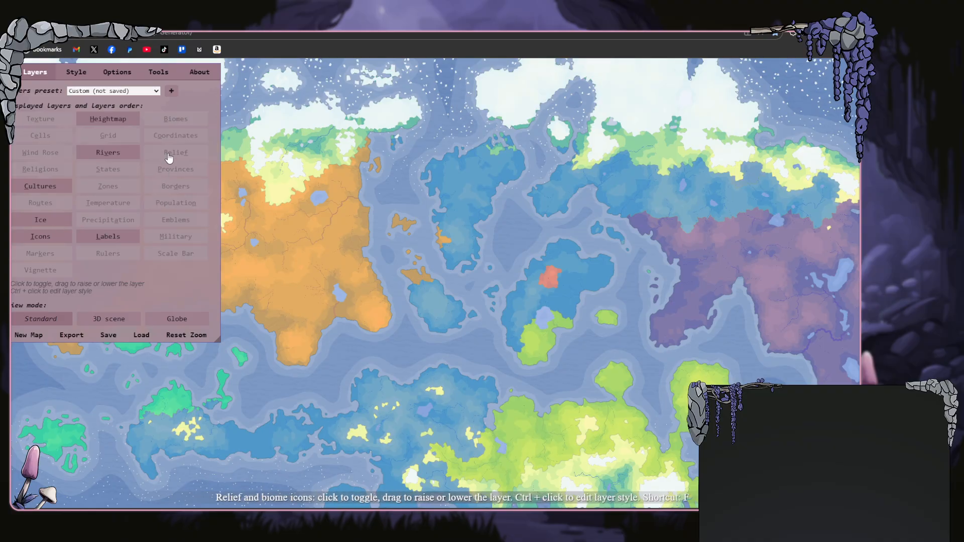
pyautogui.click(111, 170)
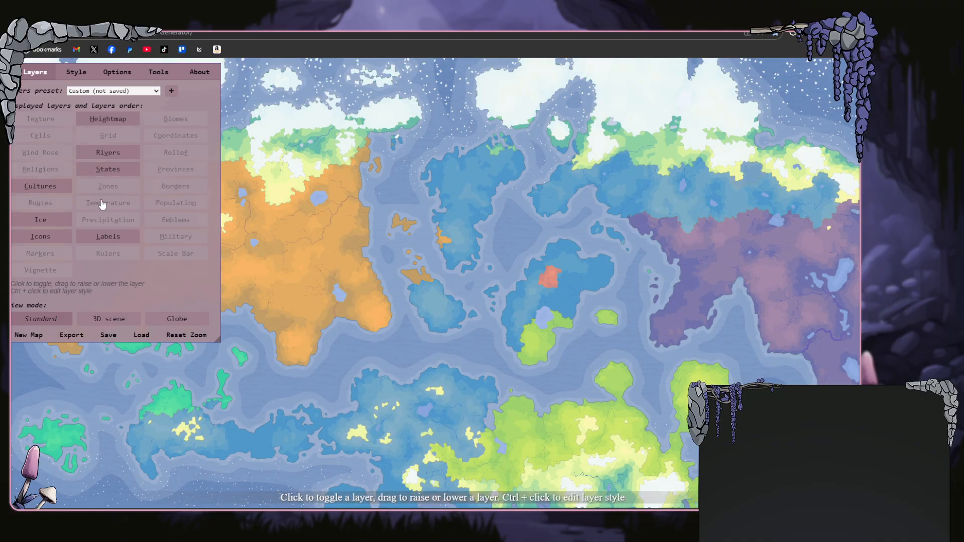
pyautogui.click(50, 188)
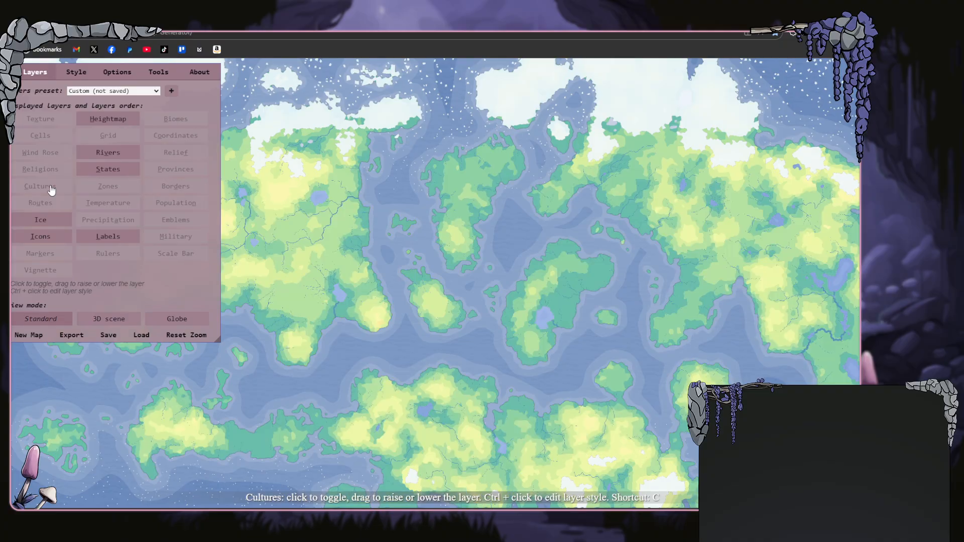
pyautogui.click(170, 187)
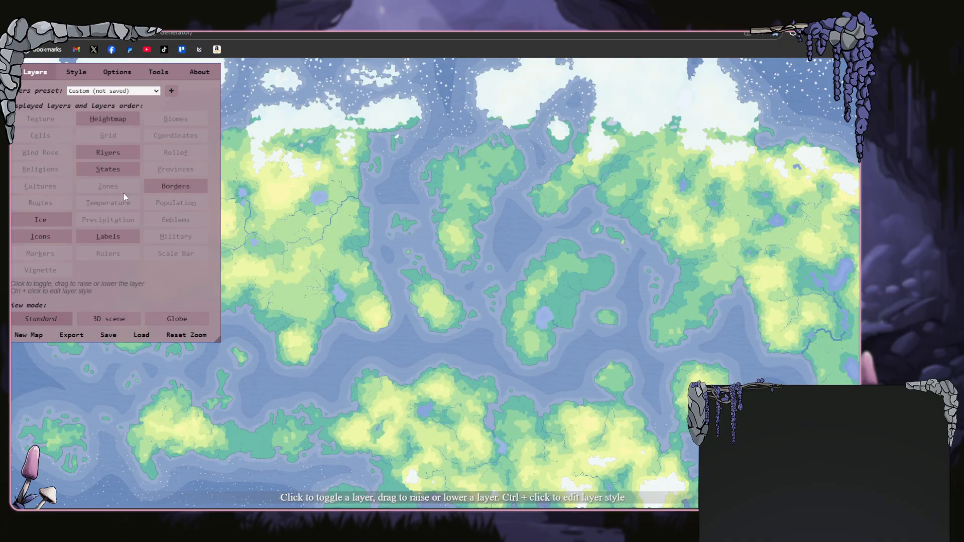
# - Open the Cultures Editor and set the expansion of the Melolis culture to 1.5
pyautogui.click(158, 72)
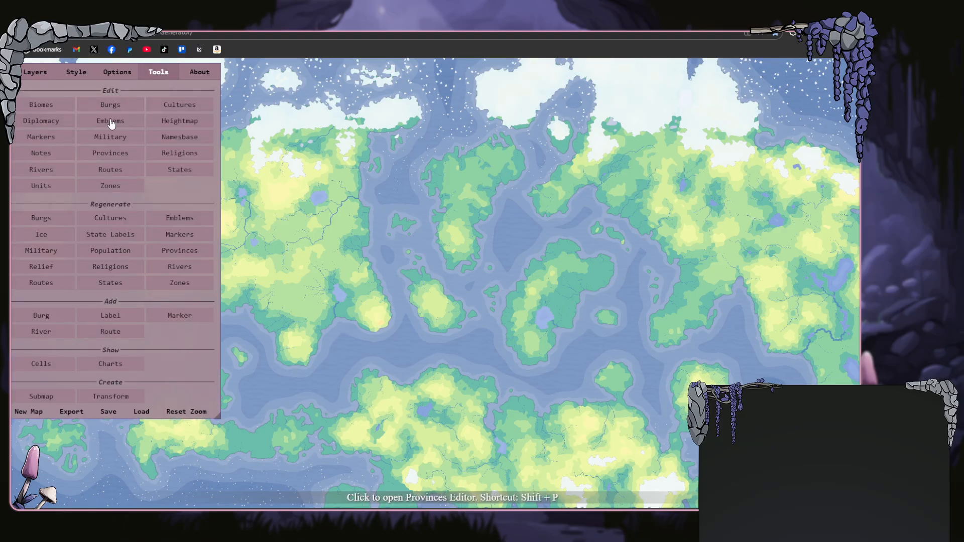
pyautogui.click(170, 106)
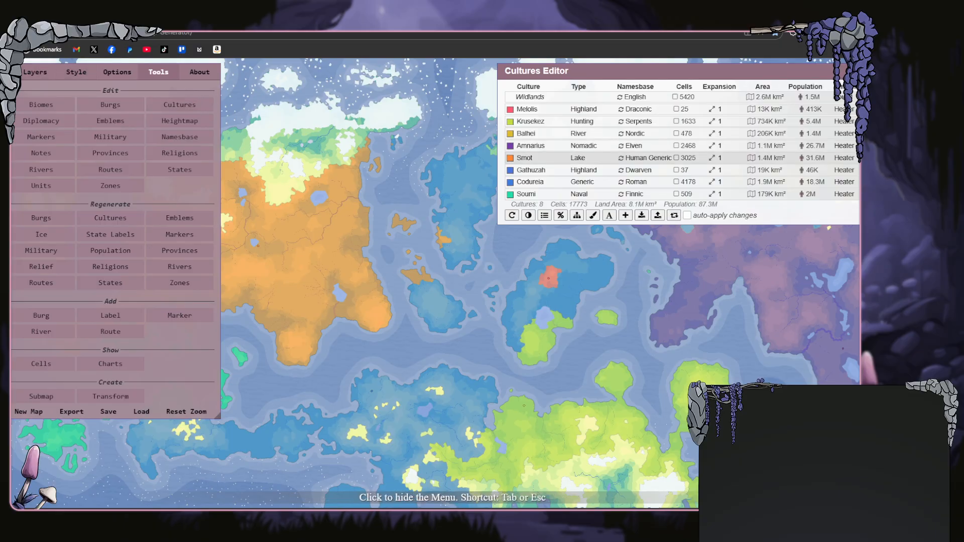
pyautogui.click(14, 72)
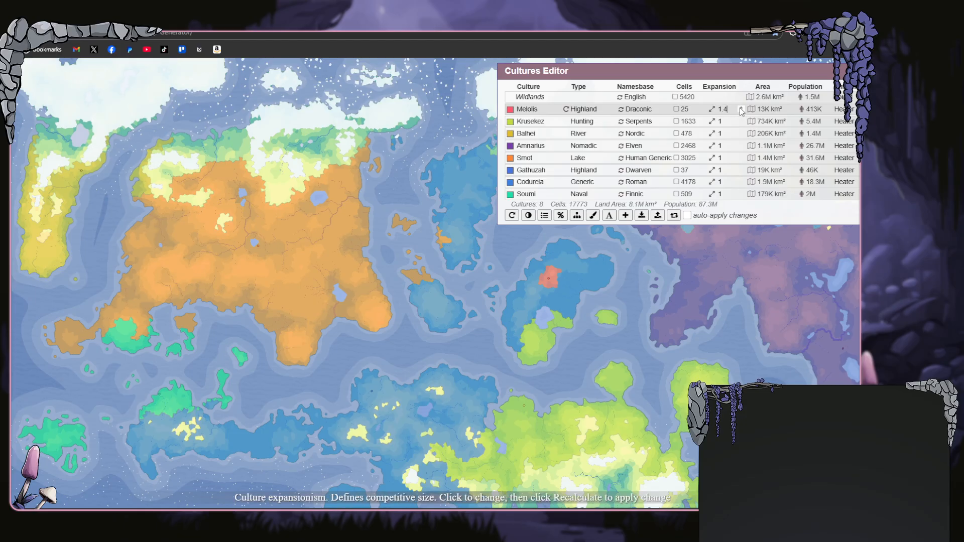
pyautogui.click(740, 107)
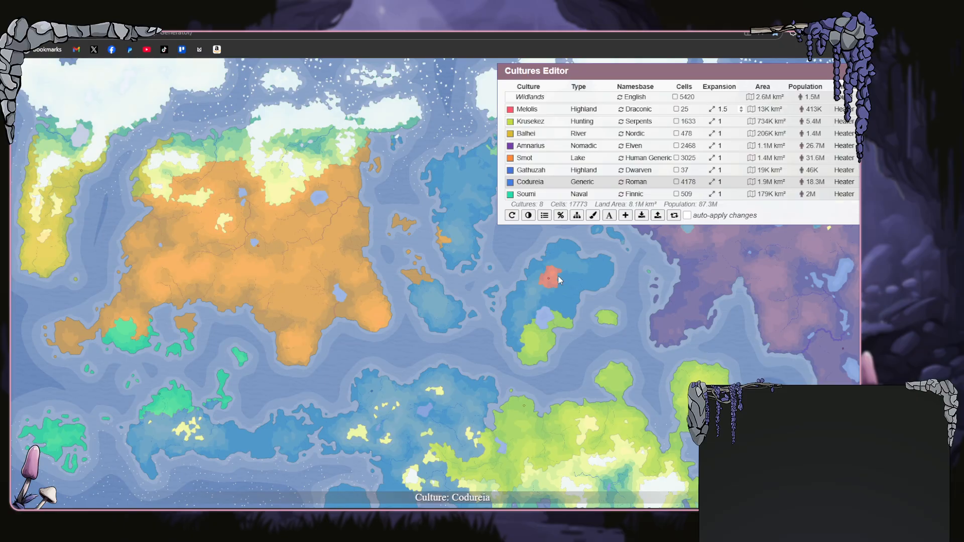
pyautogui.scroll(4, 558, 276)
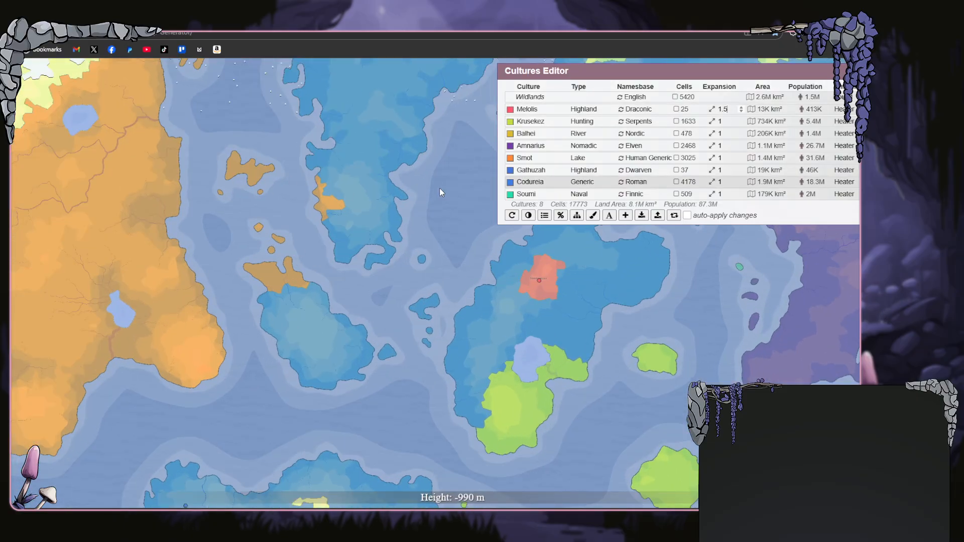
pyautogui.click(593, 216)
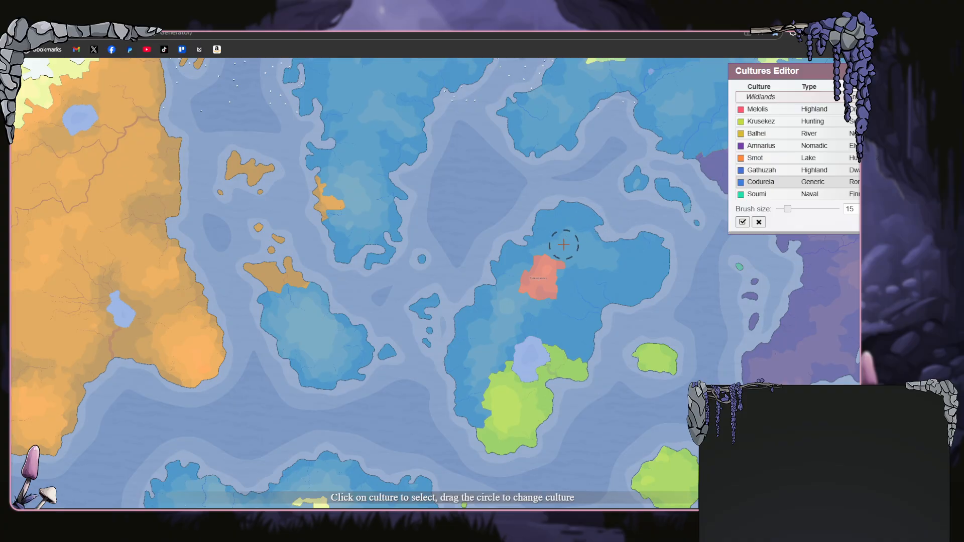
pyautogui.click(810, 111)
pyautogui.moveTo(566, 275)
pyautogui.mouseDown()
pyautogui.moveTo(631, 267)
pyautogui.moveTo(621, 253)
pyautogui.moveTo(649, 243)
pyautogui.moveTo(657, 258)
pyautogui.moveTo(635, 283)
pyautogui.moveTo(600, 294)
pyautogui.moveTo(658, 292)
pyautogui.moveTo(621, 292)
pyautogui.moveTo(571, 327)
pyautogui.moveTo(564, 383)
pyautogui.moveTo(580, 309)
pyautogui.moveTo(542, 368)
pyautogui.moveTo(541, 288)
pyautogui.moveTo(564, 290)
pyautogui.mouseUp()
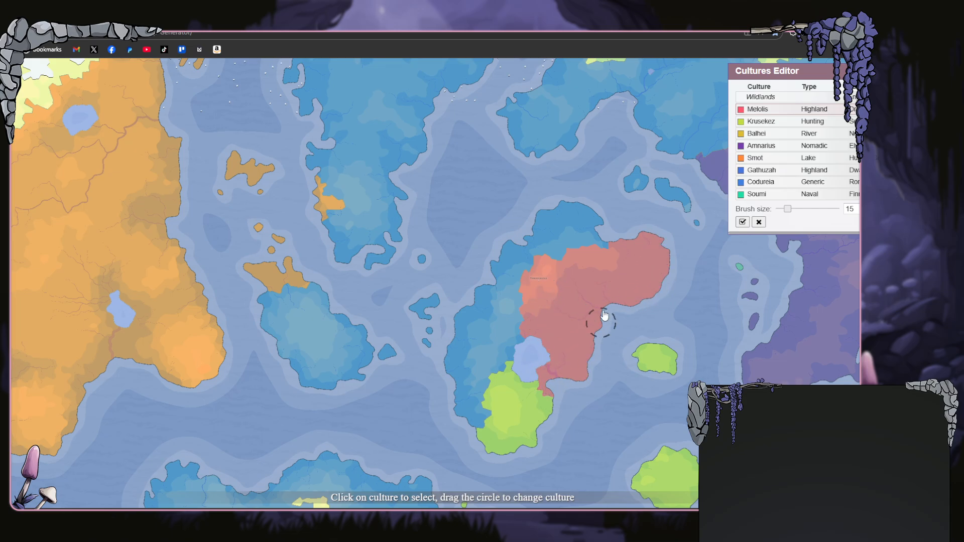
pyautogui.moveTo(581, 221); pyautogui.dragTo(611, 249)
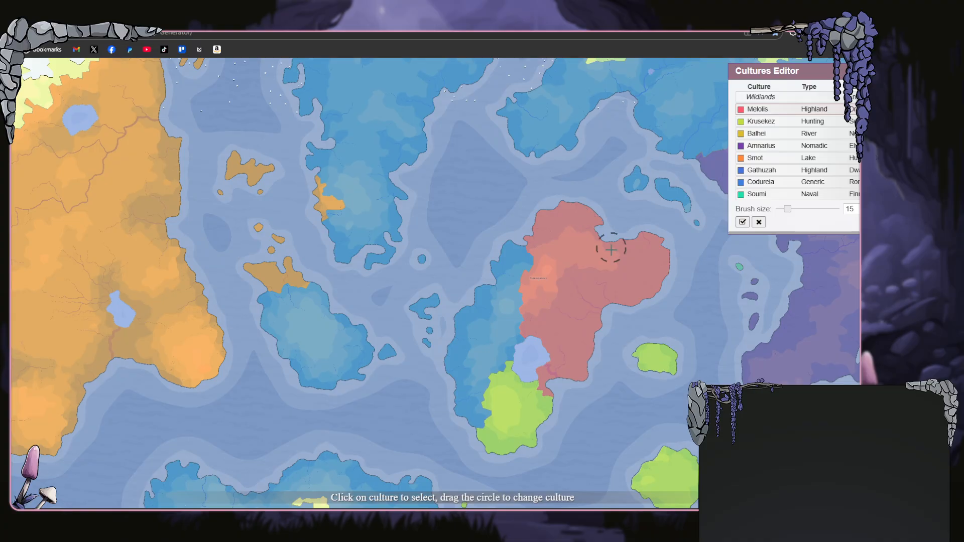
pyautogui.moveTo(515, 249); pyautogui.dragTo(481, 297)
pyautogui.moveTo(474, 334)
pyautogui.mouseDown()
pyautogui.moveTo(527, 284)
pyautogui.moveTo(500, 345)
pyautogui.mouseUp()
pyautogui.moveTo(462, 395)
pyautogui.mouseDown()
pyautogui.moveTo(518, 445)
pyautogui.moveTo(491, 397)
pyautogui.moveTo(483, 416)
pyautogui.moveTo(498, 441)
pyautogui.moveTo(540, 402)
pyautogui.moveTo(502, 355)
pyautogui.moveTo(523, 329)
pyautogui.moveTo(514, 372)
pyautogui.moveTo(530, 411)
pyautogui.moveTo(510, 394)
pyautogui.moveTo(525, 372)
pyautogui.mouseUp()
pyautogui.scroll(-4, 541, 315)
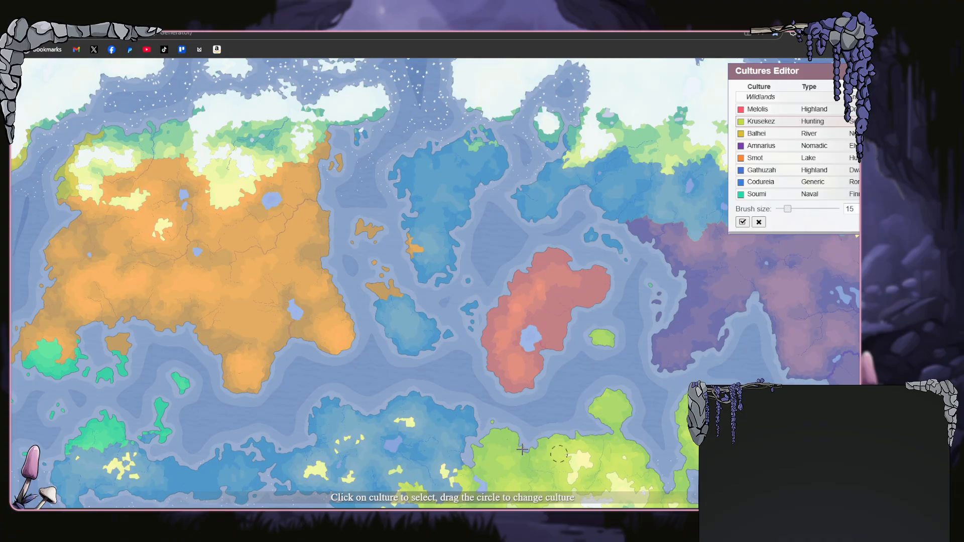
pyautogui.moveTo(441, 471)
pyautogui.mouseDown()
pyautogui.moveTo(462, 467)
pyautogui.moveTo(467, 413)
pyautogui.mouseUp()
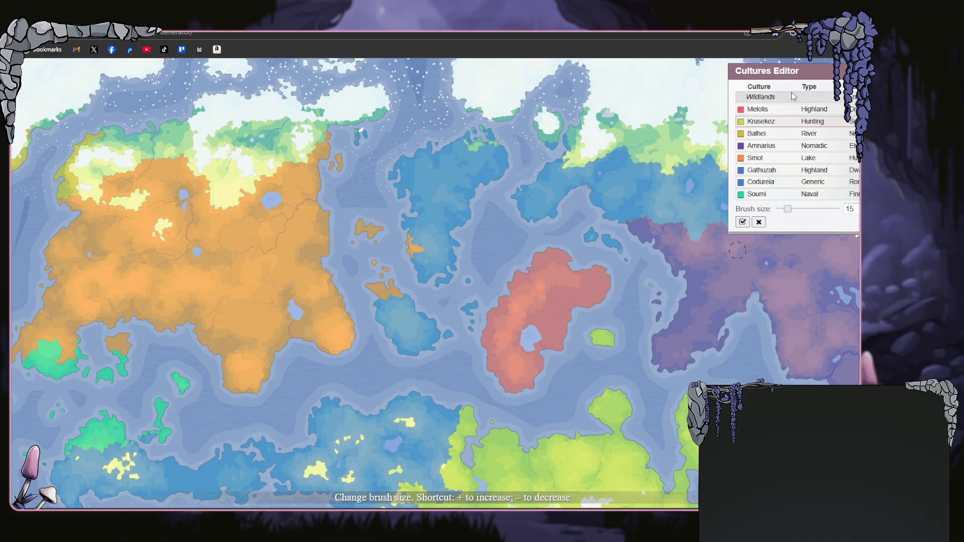
pyautogui.moveTo(433, 442)
pyautogui.mouseDown()
pyautogui.moveTo(450, 420)
pyautogui.moveTo(442, 416)
pyautogui.moveTo(436, 437)
pyautogui.moveTo(413, 405)
pyautogui.moveTo(413, 419)
pyautogui.moveTo(401, 425)
pyautogui.moveTo(418, 456)
pyautogui.moveTo(447, 422)
pyautogui.moveTo(427, 475)
pyautogui.moveTo(412, 487)
pyautogui.moveTo(427, 451)
pyautogui.moveTo(420, 406)
pyautogui.moveTo(430, 407)
pyautogui.moveTo(402, 403)
pyautogui.moveTo(402, 430)
pyautogui.moveTo(384, 431)
pyautogui.moveTo(391, 421)
pyautogui.moveTo(361, 428)
pyautogui.moveTo(399, 406)
pyautogui.moveTo(436, 410)
pyautogui.mouseUp()
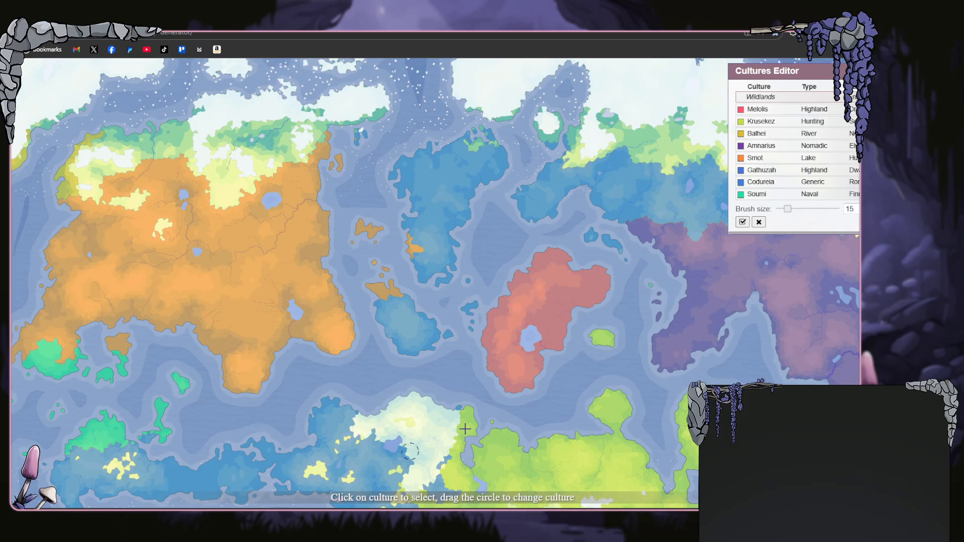
pyautogui.click(817, 186)
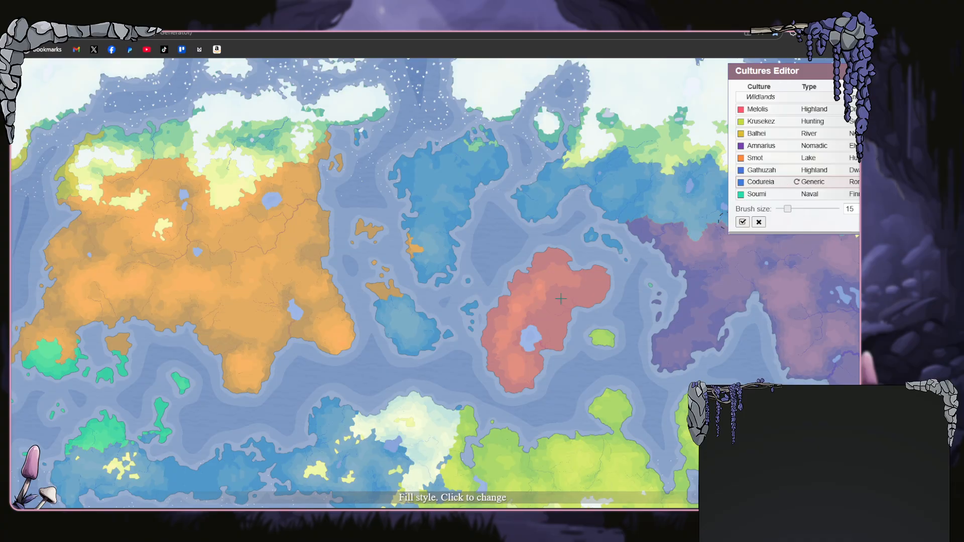
pyautogui.moveTo(312, 468)
pyautogui.mouseDown()
pyautogui.moveTo(352, 482)
pyautogui.moveTo(377, 476)
pyautogui.mouseUp()
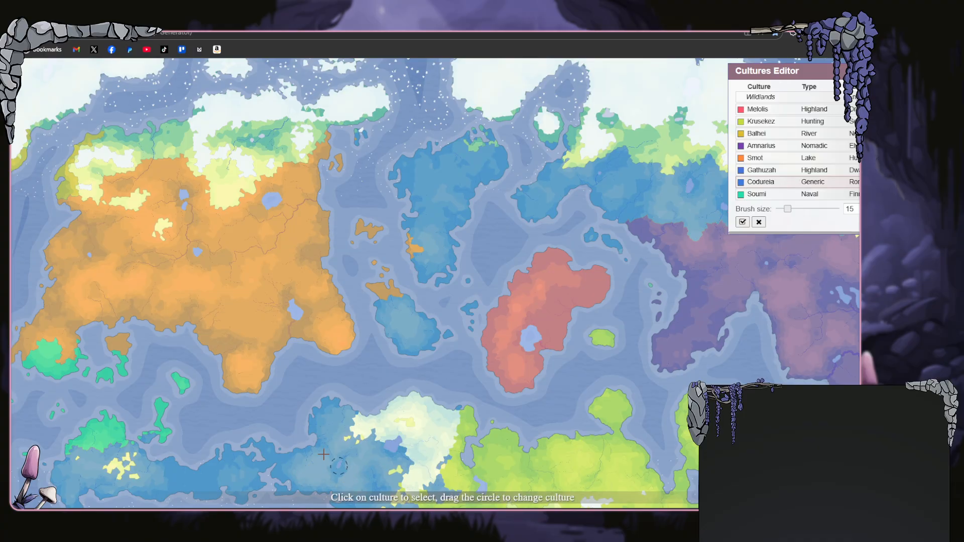
pyautogui.click(757, 222)
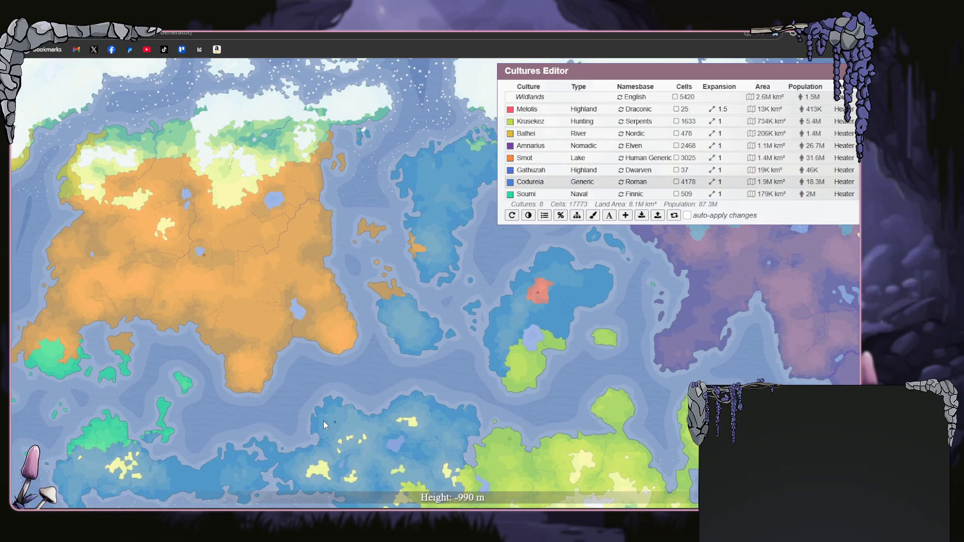
pyautogui.scroll(2, 337, 422)
pyautogui.moveTo(357, 423); pyautogui.dragTo(339, 333)
pyautogui.scroll(-2, 633, 450)
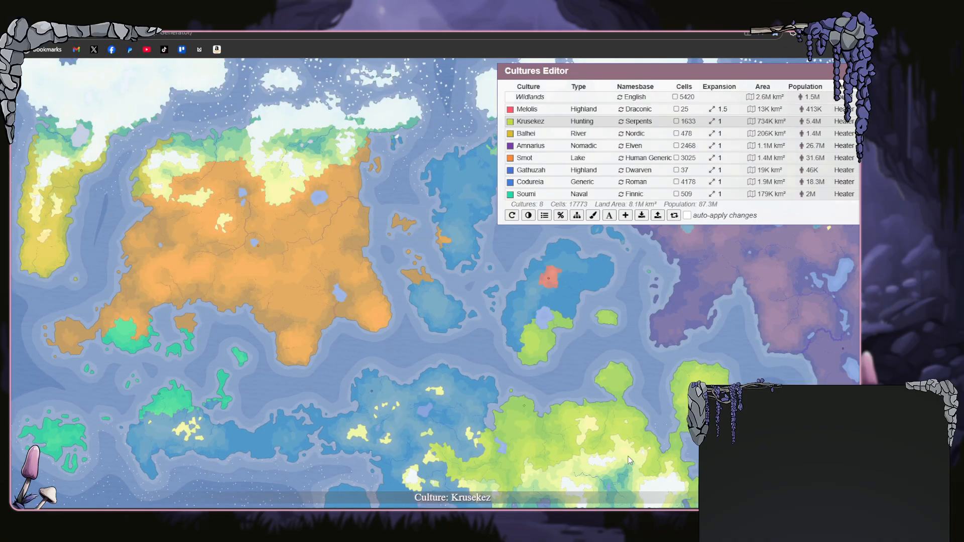
pyautogui.scroll(4, 607, 471)
pyautogui.scroll(-2, 607, 469)
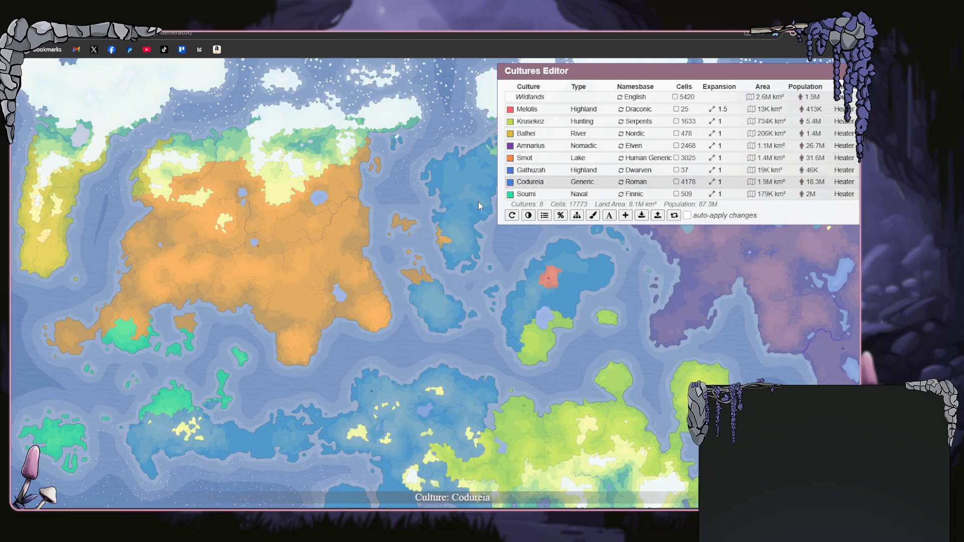
pyautogui.click(593, 215)
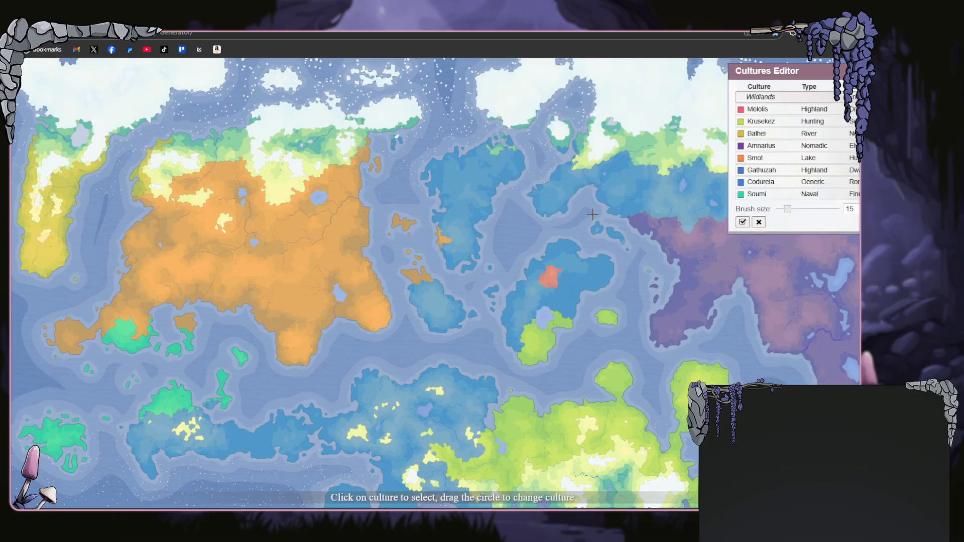
pyautogui.click(747, 196)
pyautogui.moveTo(190, 416)
pyautogui.mouseDown()
pyautogui.moveTo(144, 424)
pyautogui.moveTo(142, 415)
pyautogui.moveTo(122, 434)
pyautogui.moveTo(132, 447)
pyautogui.moveTo(196, 425)
pyautogui.moveTo(198, 415)
pyautogui.moveTo(163, 423)
pyautogui.moveTo(217, 400)
pyautogui.moveTo(208, 421)
pyautogui.moveTo(142, 443)
pyautogui.moveTo(152, 477)
pyautogui.moveTo(158, 445)
pyautogui.moveTo(184, 434)
pyautogui.moveTo(172, 452)
pyautogui.moveTo(190, 450)
pyautogui.moveTo(205, 429)
pyautogui.moveTo(190, 440)
pyautogui.moveTo(208, 449)
pyautogui.moveTo(216, 428)
pyautogui.moveTo(219, 455)
pyautogui.moveTo(243, 433)
pyautogui.mouseUp()
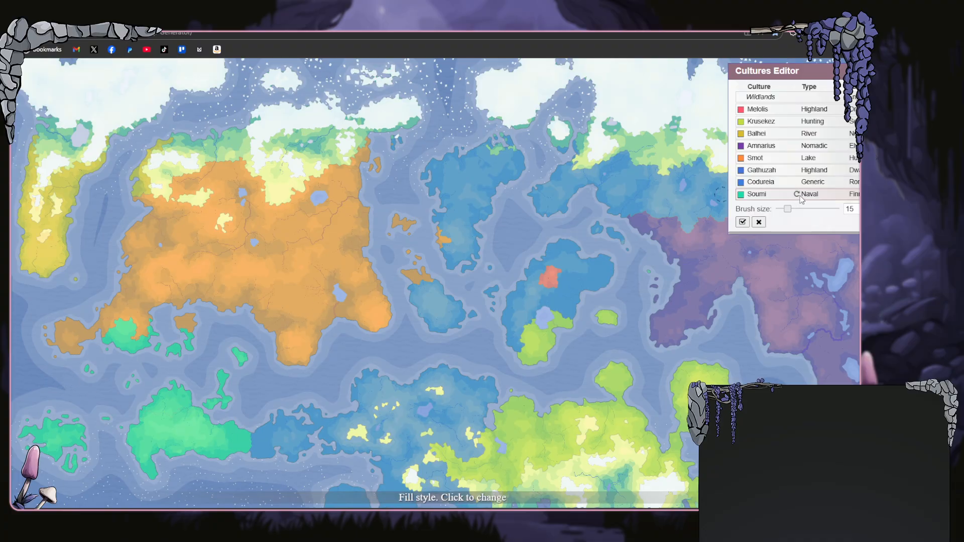
pyautogui.click(759, 222)
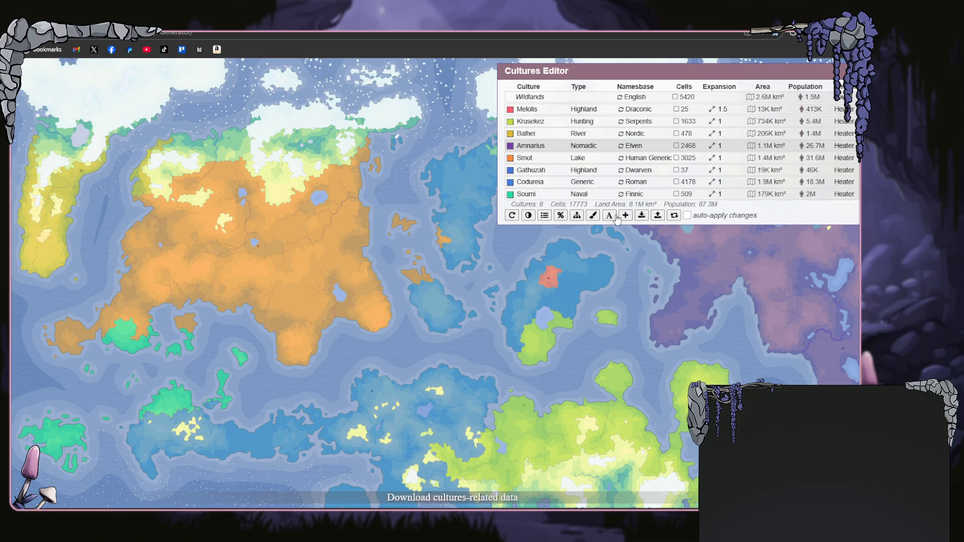
# - Paint the Soumi culture over the western end of the southern landmass and apply the assignment
pyautogui.click(592, 216)
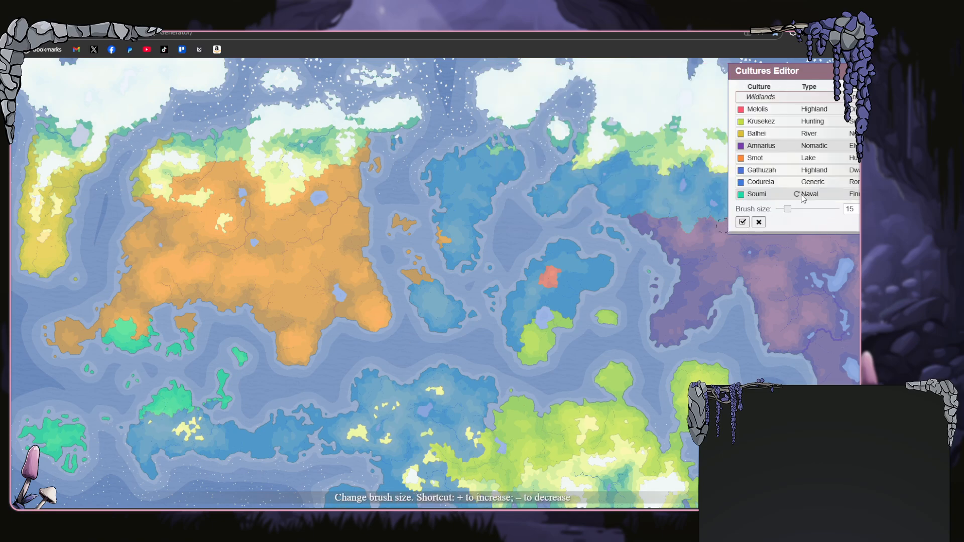
pyautogui.moveTo(148, 419)
pyautogui.mouseDown()
pyautogui.moveTo(123, 448)
pyautogui.moveTo(115, 427)
pyautogui.moveTo(147, 477)
pyautogui.moveTo(174, 430)
pyautogui.moveTo(132, 444)
pyautogui.moveTo(167, 414)
pyautogui.moveTo(161, 447)
pyautogui.moveTo(199, 421)
pyautogui.moveTo(192, 443)
pyautogui.moveTo(201, 414)
pyautogui.moveTo(257, 414)
pyautogui.moveTo(219, 443)
pyautogui.moveTo(240, 442)
pyautogui.moveTo(195, 446)
pyautogui.moveTo(213, 438)
pyautogui.moveTo(248, 442)
pyautogui.mouseUp()
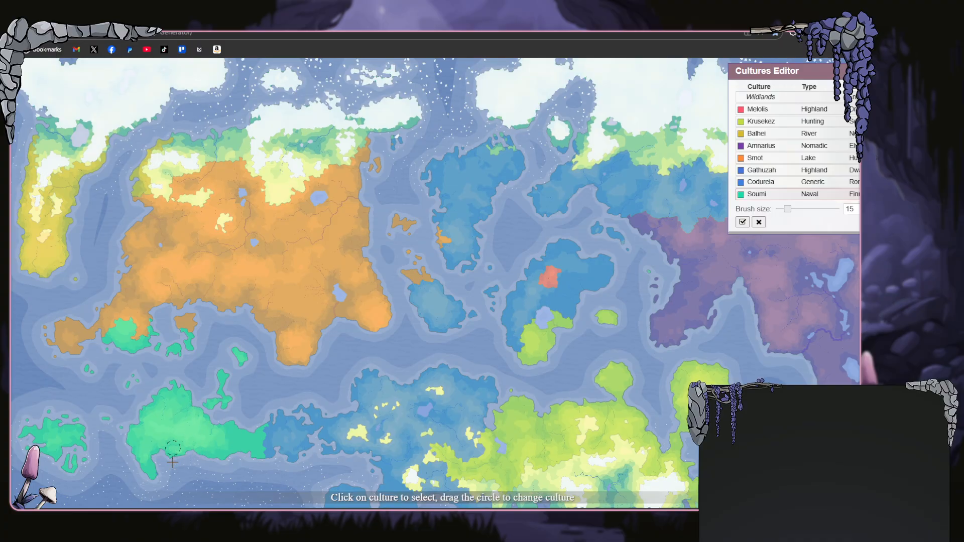
pyautogui.click(743, 221)
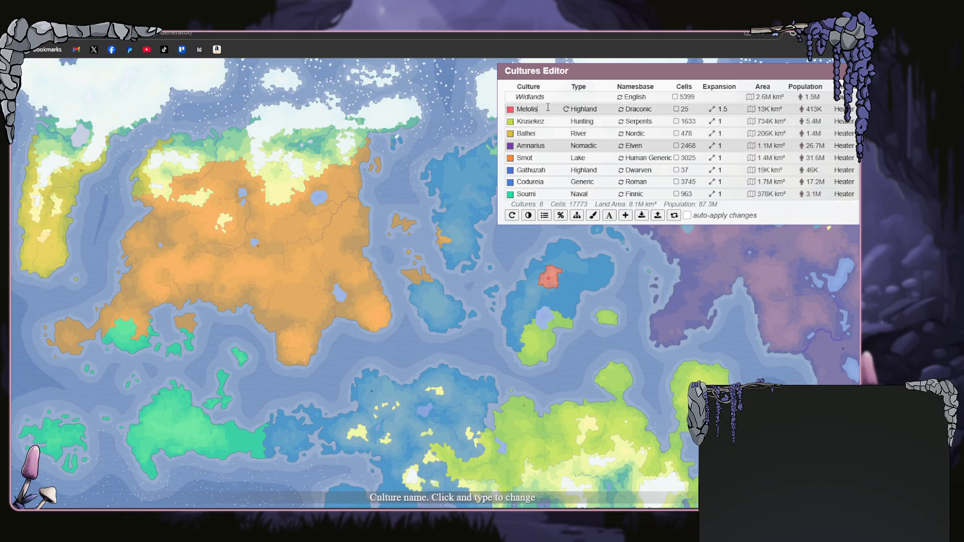
# - Paint the Melolis culture over the entire central island and the islets to its west, and apply the assignment
pyautogui.click(593, 215)
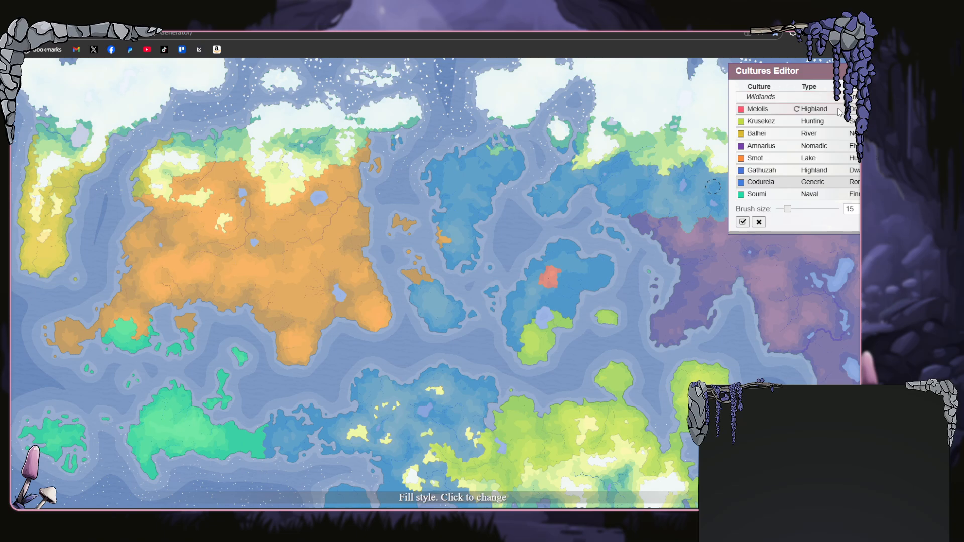
pyautogui.moveTo(550, 314)
pyautogui.mouseDown()
pyautogui.moveTo(530, 358)
pyautogui.moveTo(556, 335)
pyautogui.moveTo(551, 358)
pyautogui.moveTo(533, 360)
pyautogui.moveTo(512, 324)
pyautogui.moveTo(522, 358)
pyautogui.moveTo(510, 314)
pyautogui.moveTo(520, 289)
pyautogui.moveTo(510, 325)
pyautogui.moveTo(538, 335)
pyautogui.mouseUp()
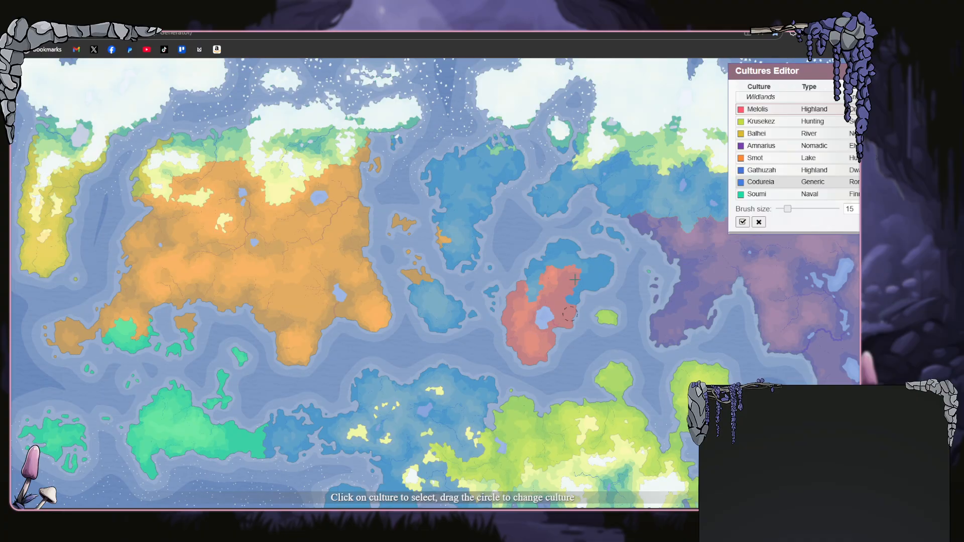
pyautogui.moveTo(599, 273); pyautogui.dragTo(605, 263)
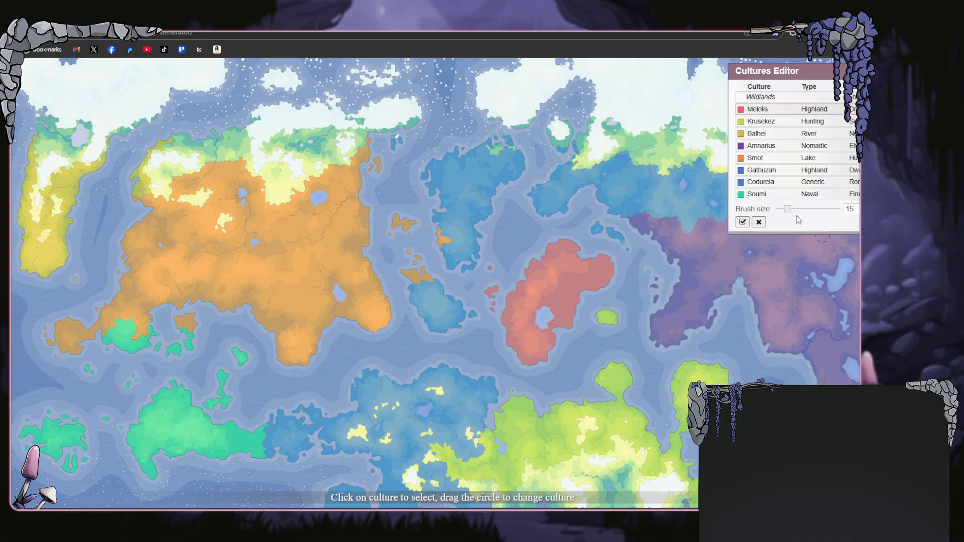
pyautogui.click(742, 221)
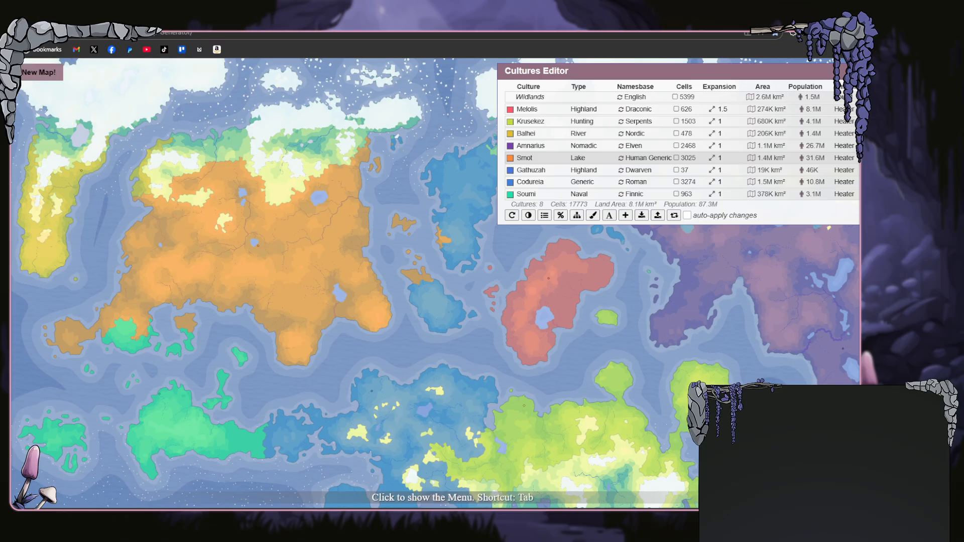
# - Open the States Editor and create a state by promoting the burg at the Krusekez culture center to capital
pyautogui.click(15, 72)
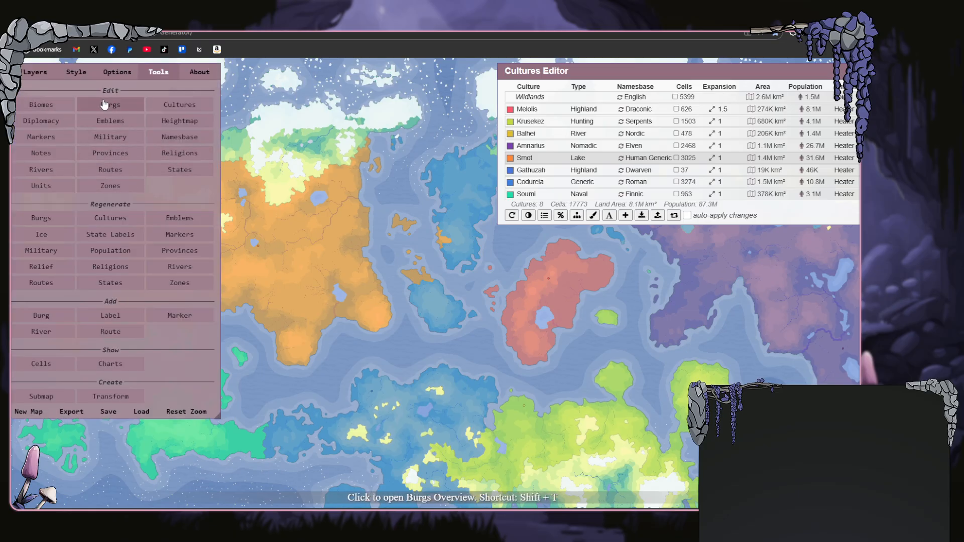
pyautogui.click(176, 169)
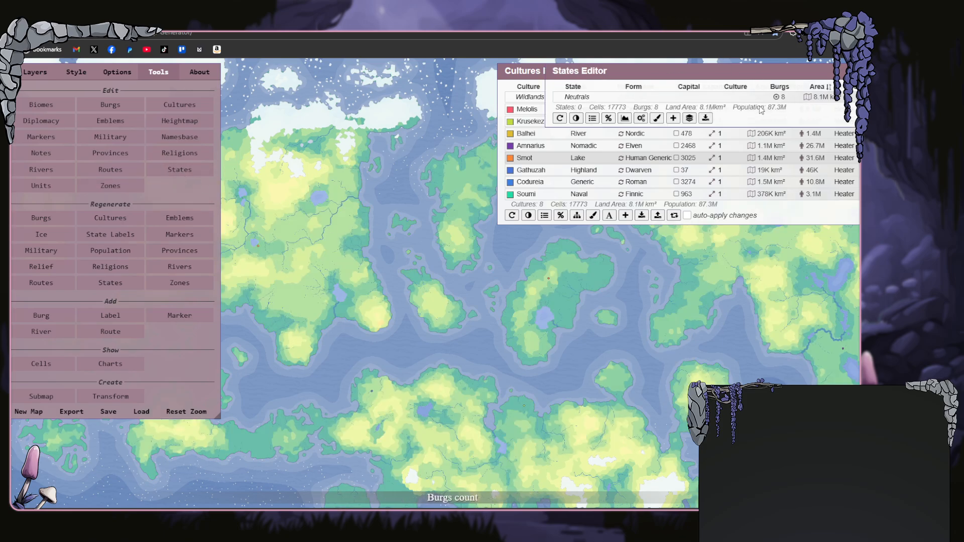
pyautogui.click(673, 121)
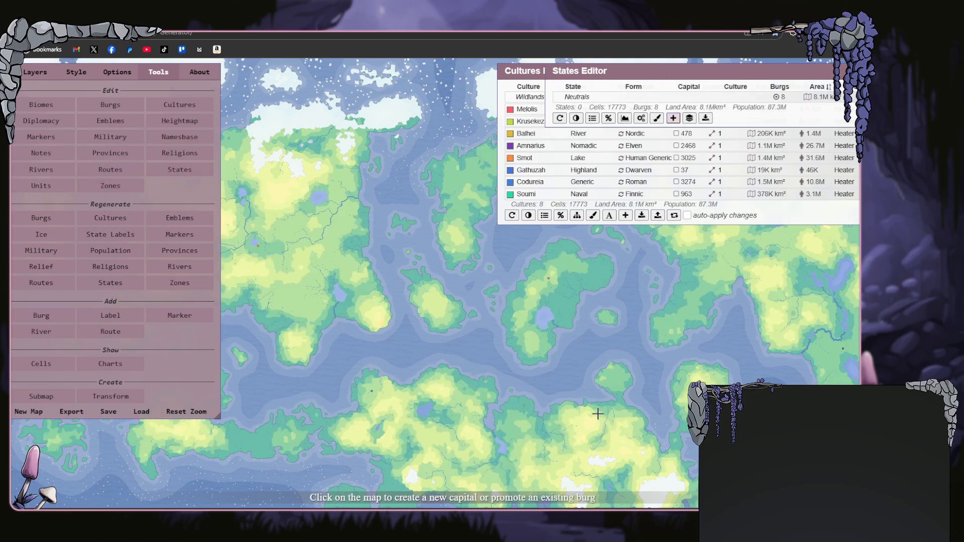
pyautogui.scroll(3, 531, 407)
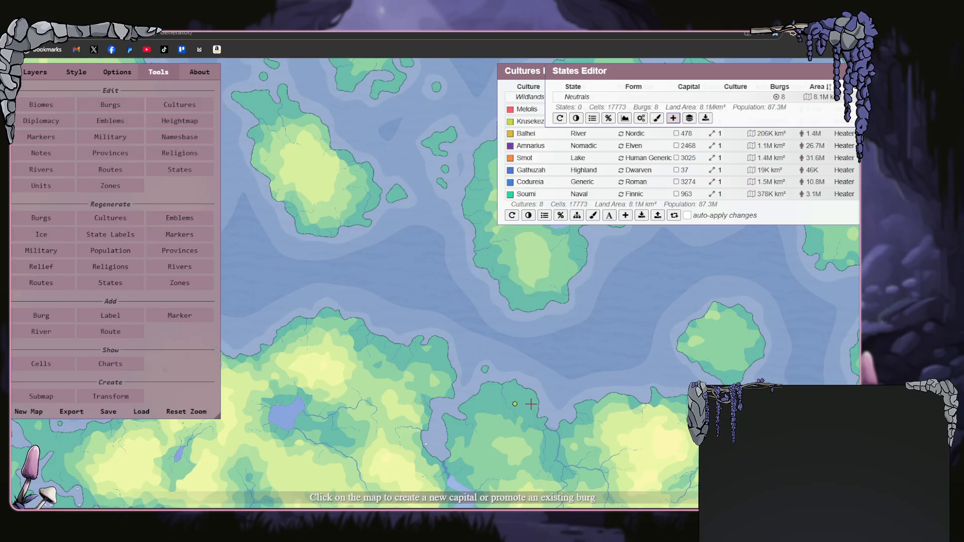
pyautogui.scroll(2, 531, 404)
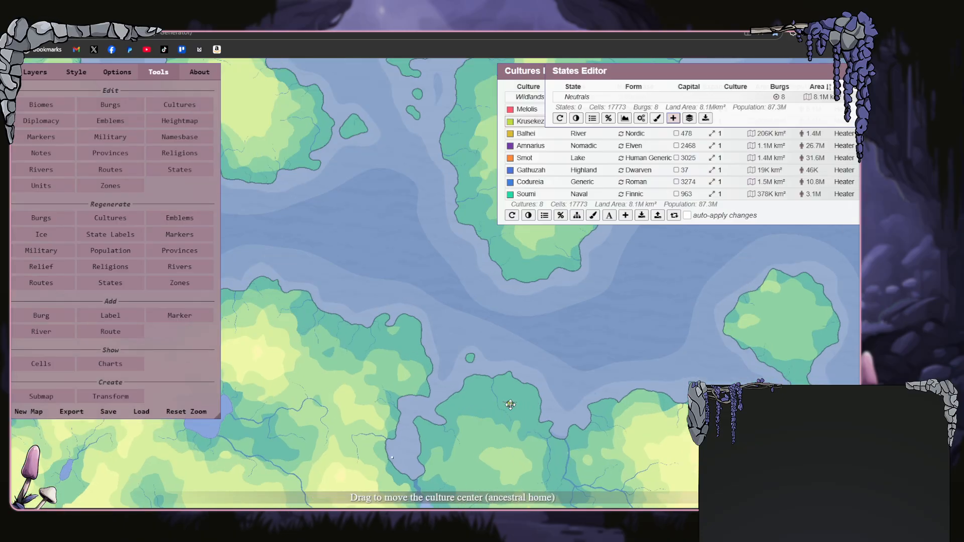
pyautogui.click(510, 404)
# - Create a state by promoting the burg at the Codureia culture center, in the northwest of the southern continent, to capital
pyautogui.scroll(-3, 630, 297)
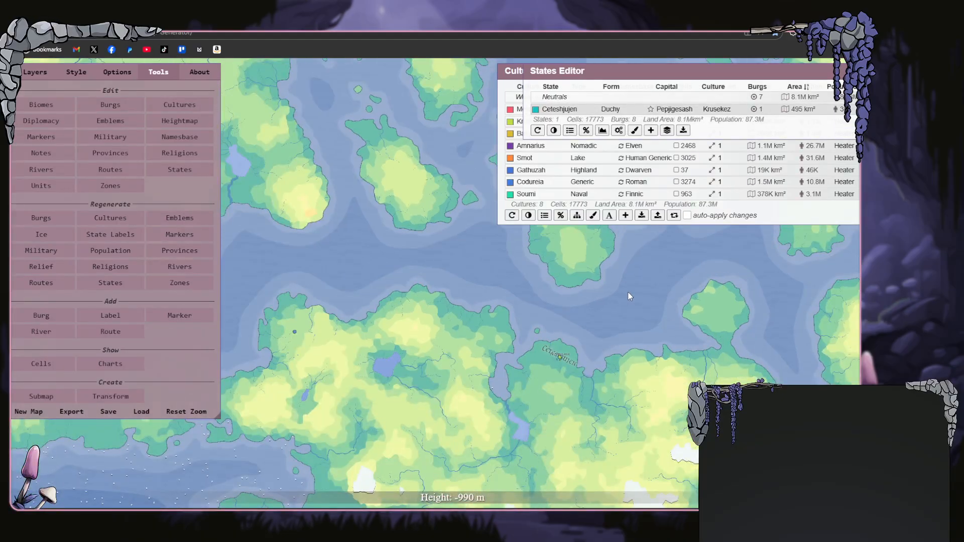
pyautogui.scroll(-1, 628, 293)
pyautogui.scroll(3, 346, 344)
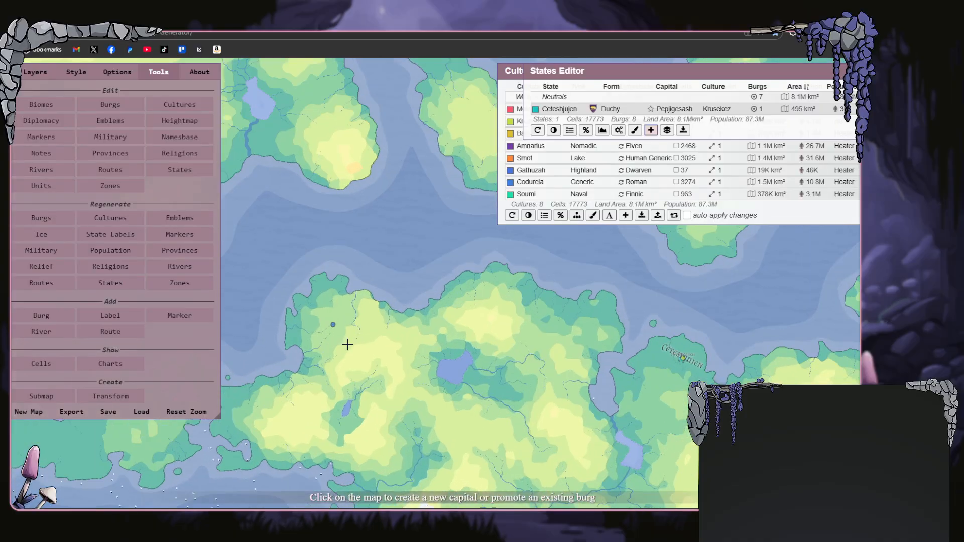
pyautogui.click(325, 314)
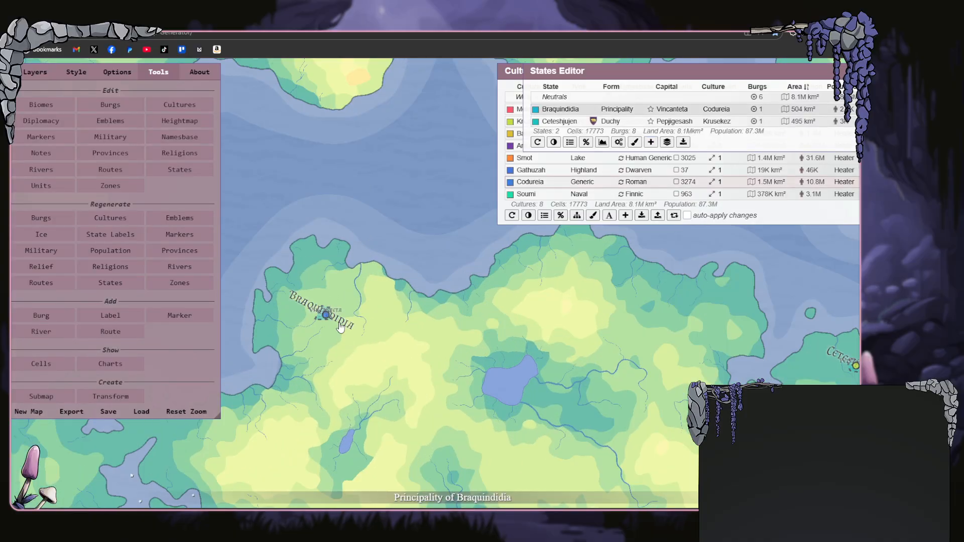
pyautogui.scroll(-5, 351, 321)
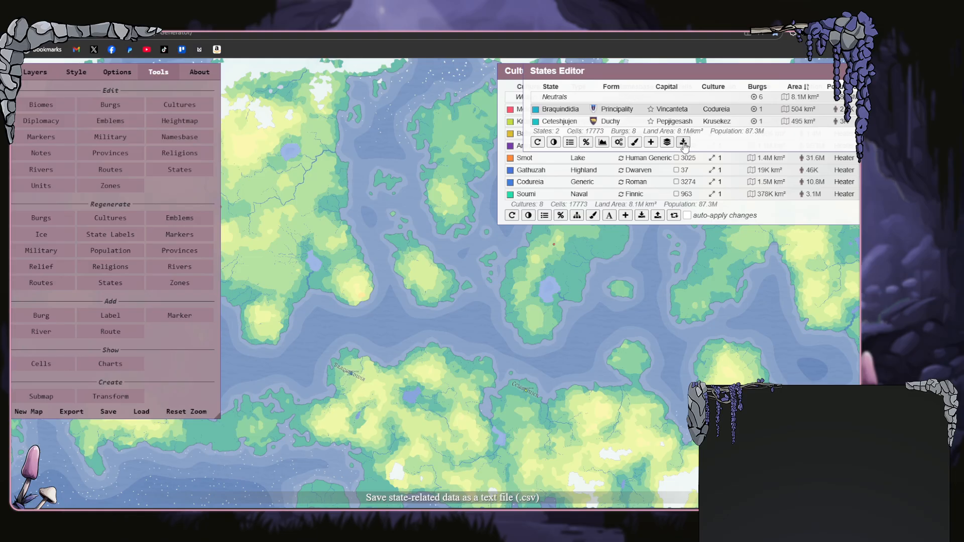
# - Create a state by promoting the burg at the Soumi culture center, at the southern landmass's western end, to capital
pyautogui.click(651, 142)
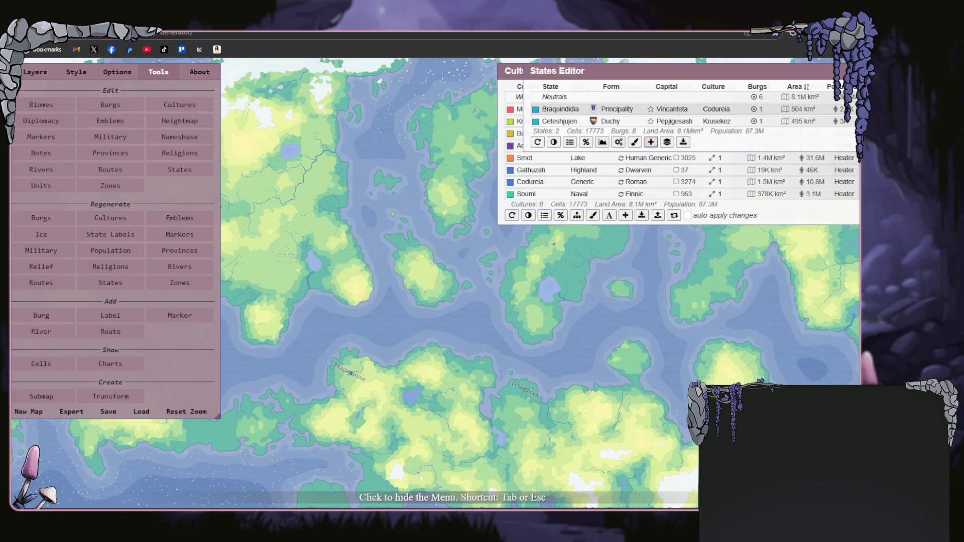
pyautogui.click(16, 72)
pyautogui.scroll(1, 120, 405)
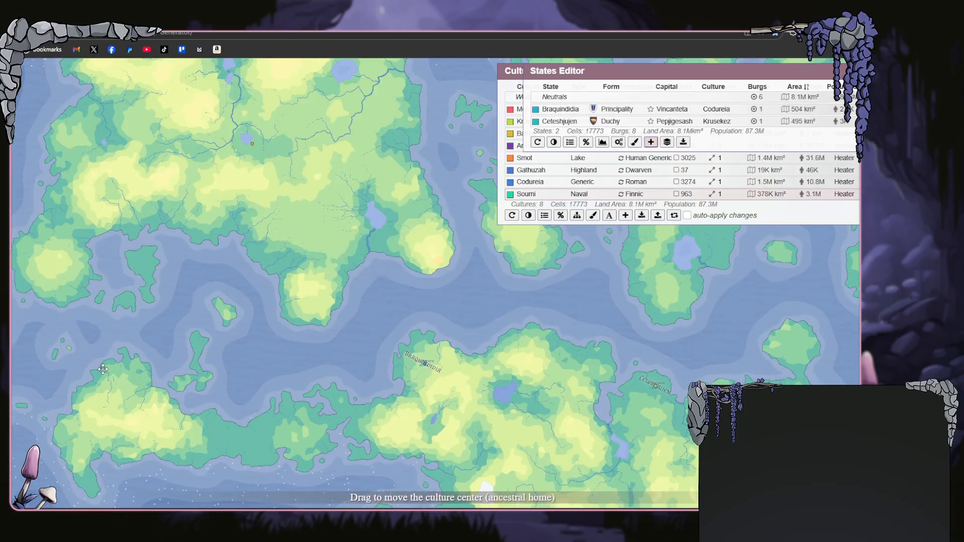
pyautogui.click(103, 369)
pyautogui.scroll(-2, 288, 249)
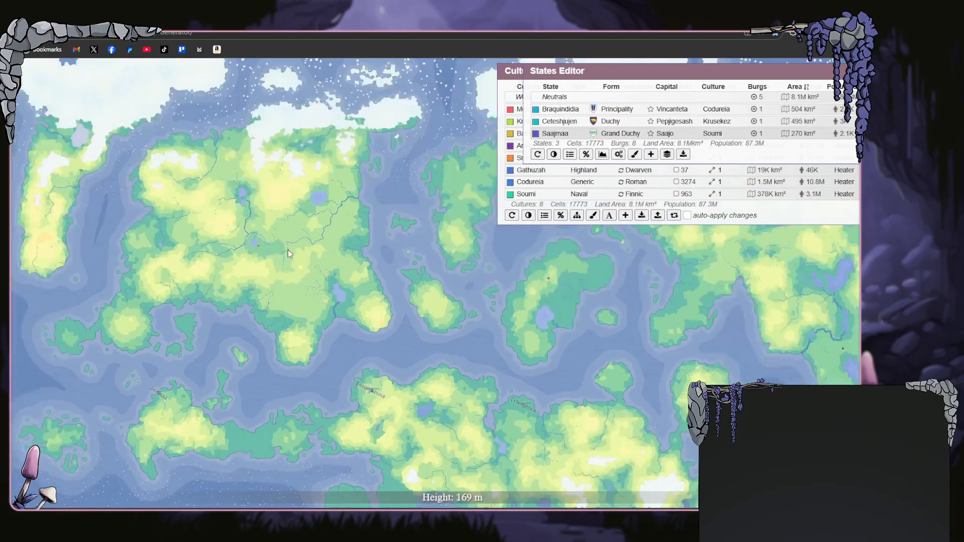
# - Create a state by promoting the burg at the Smot culture center, in the middle of the large northwestern continent, to capital
pyautogui.scroll(2, 209, 233)
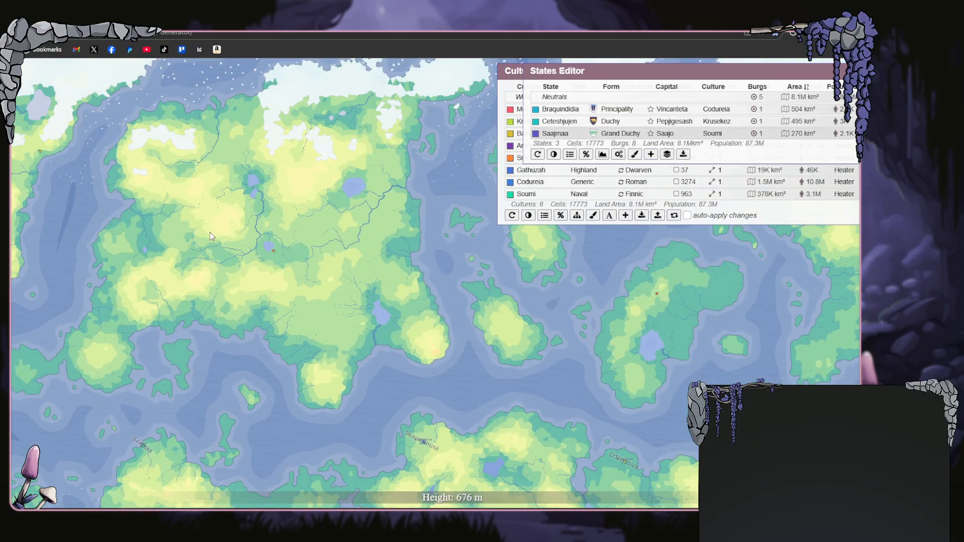
pyautogui.click(635, 154)
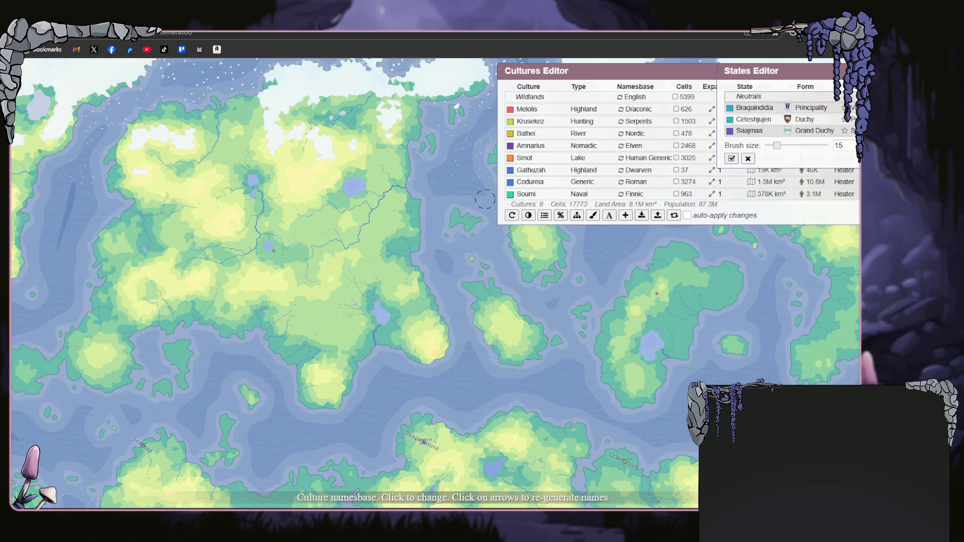
pyautogui.click(749, 158)
pyautogui.click(650, 154)
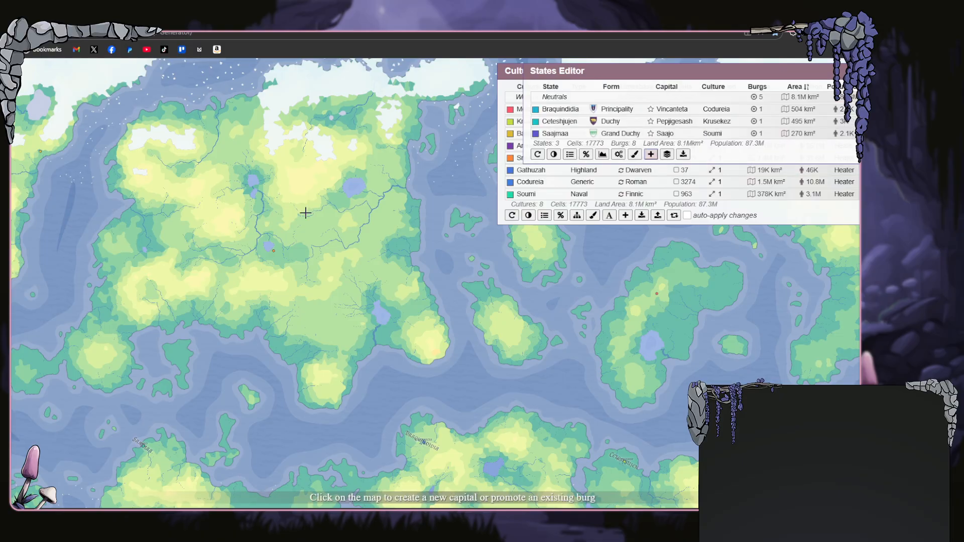
pyautogui.click(273, 251)
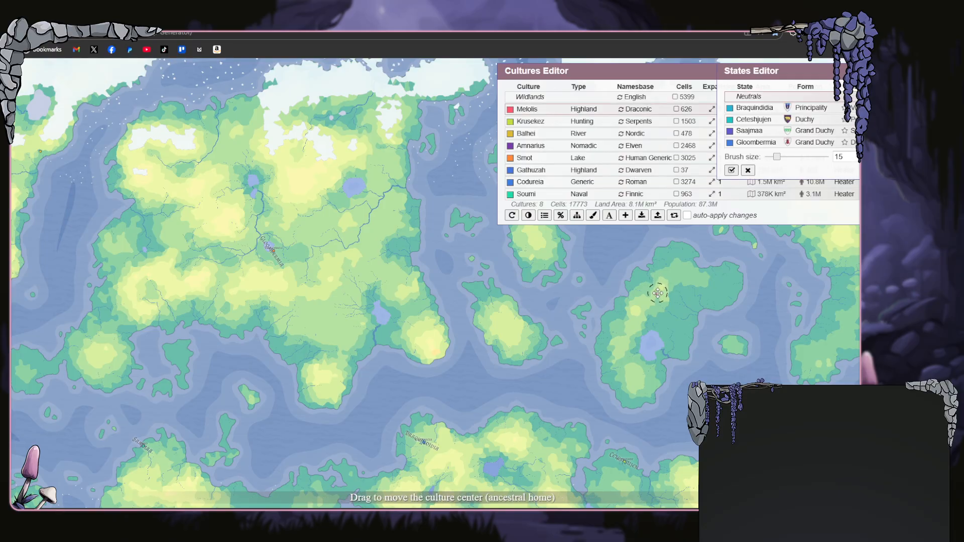
pyautogui.click(731, 170)
# - Create states from the burgs at the Melolis center on the central island and the Balhei center on the far western landmass
pyautogui.click(649, 167)
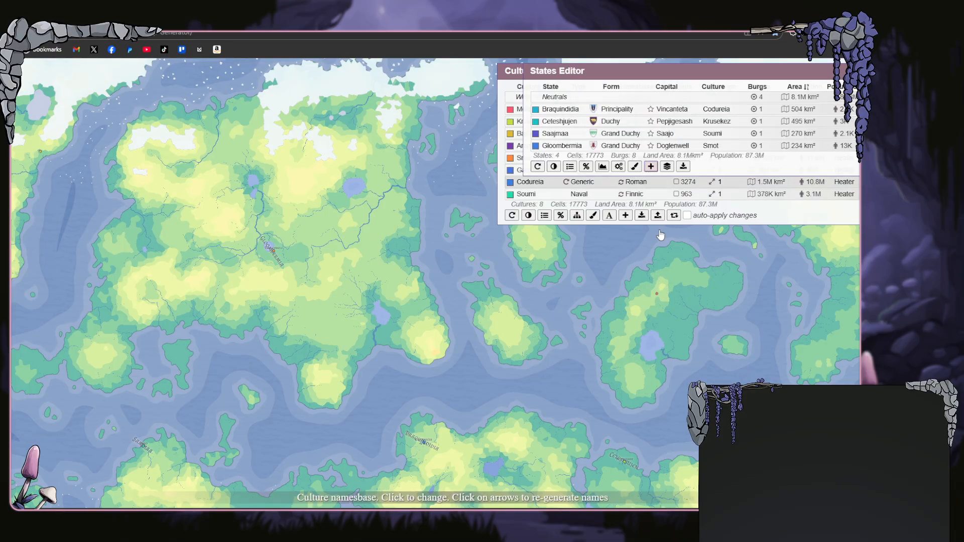
pyautogui.click(658, 294)
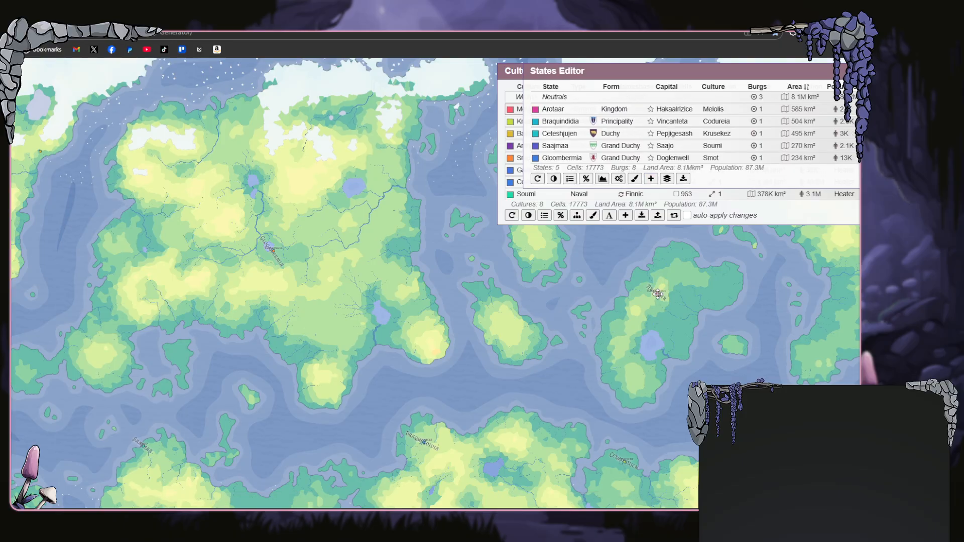
pyautogui.click(650, 179)
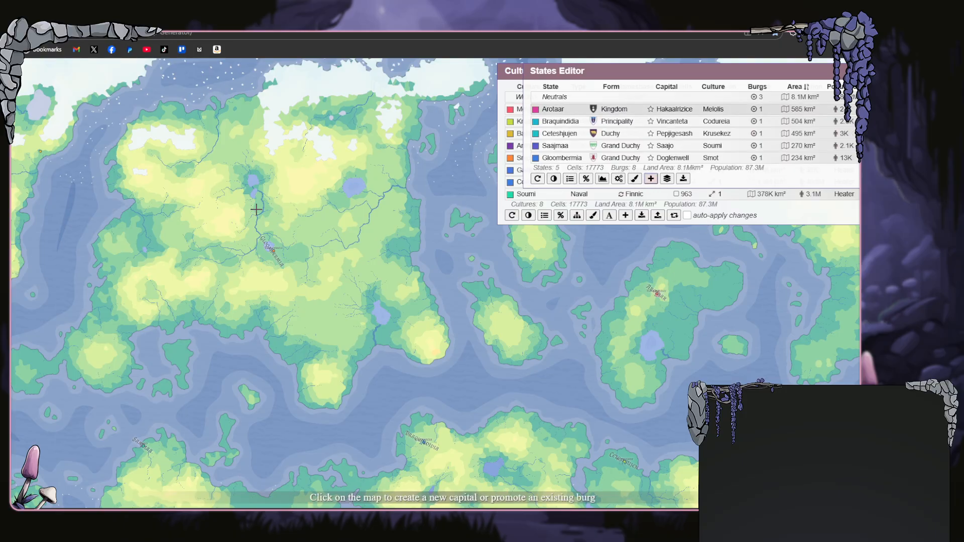
pyautogui.scroll(-1, 206, 220)
pyautogui.click(82, 171)
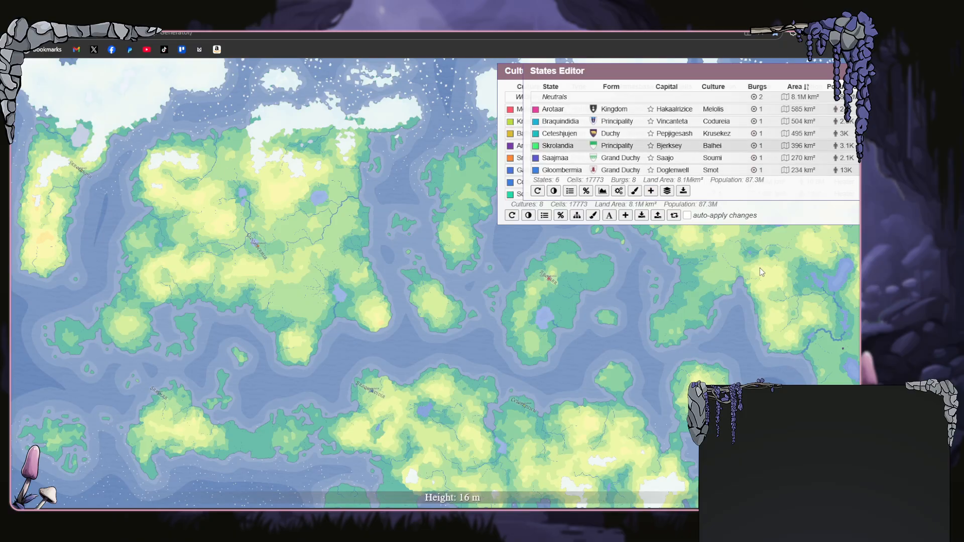
# - Create states from the burgs at the Amnarius center in the east and the Gathuzah center on the northeastern continent
pyautogui.click(649, 193)
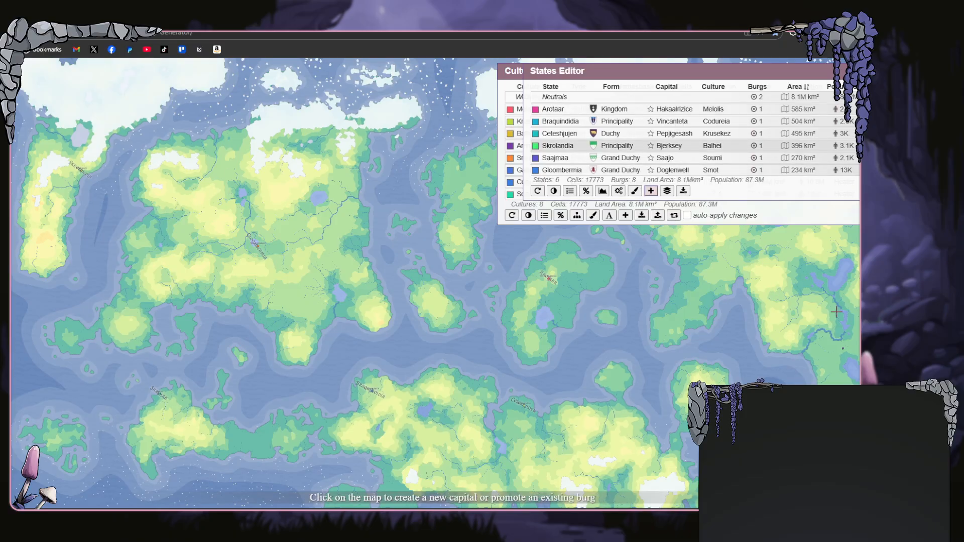
pyautogui.click(844, 348)
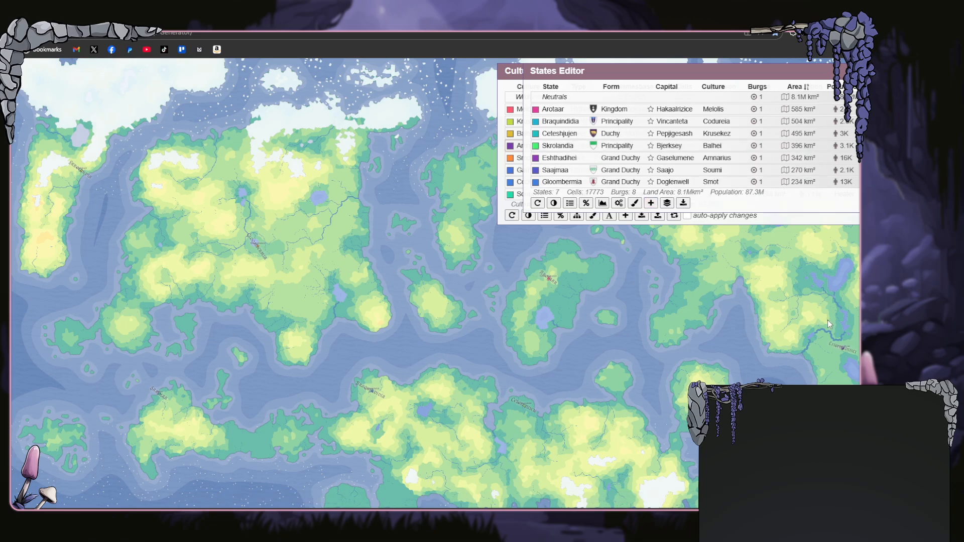
pyautogui.moveTo(753, 73); pyautogui.dragTo(365, 117)
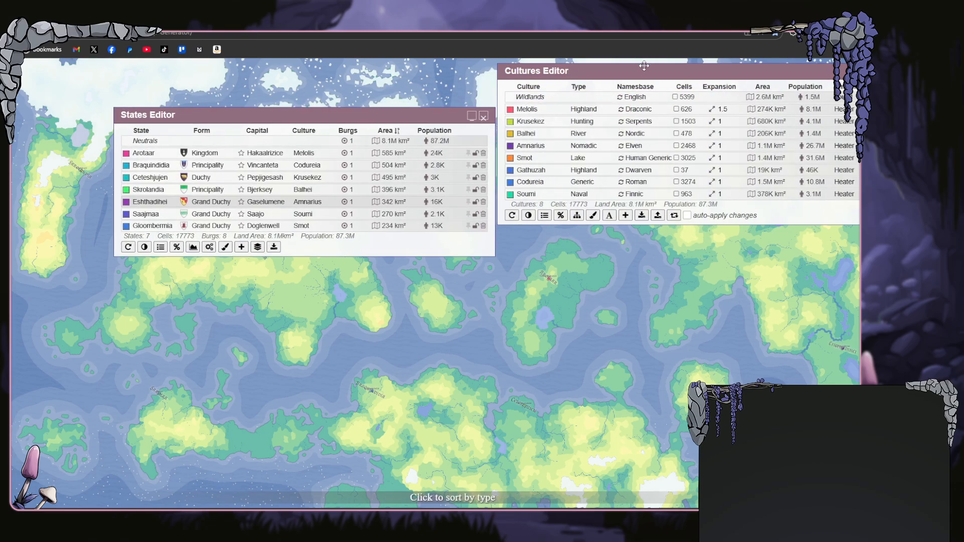
pyautogui.moveTo(662, 69); pyautogui.dragTo(256, 273)
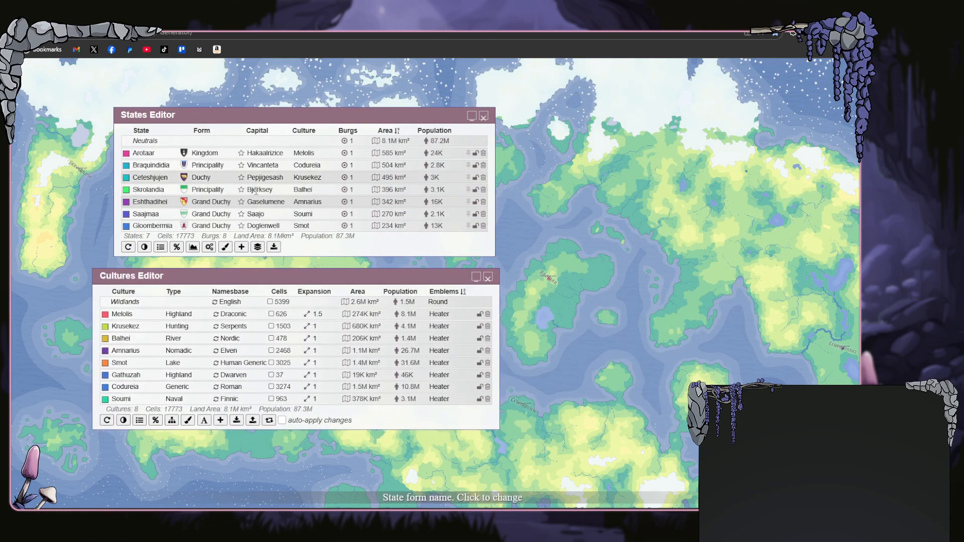
pyautogui.click(241, 247)
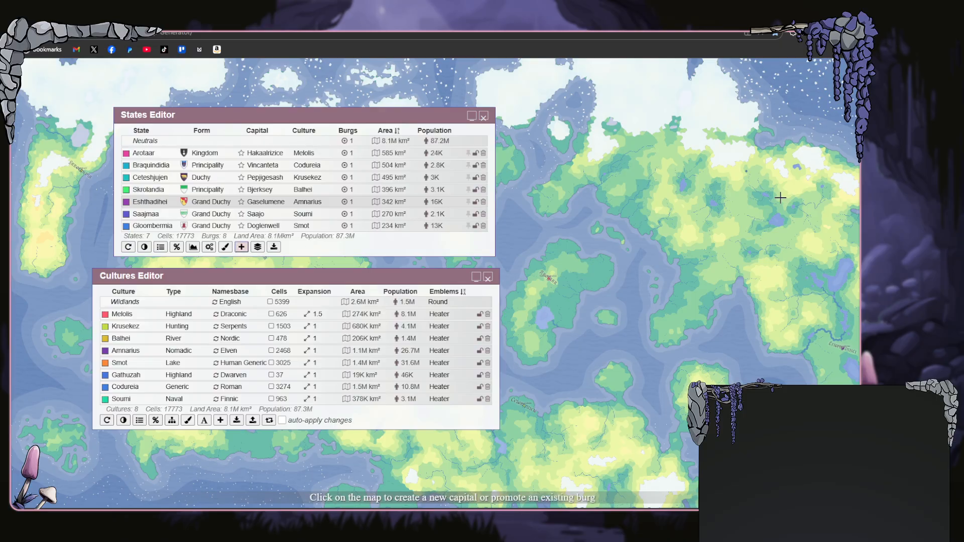
pyautogui.click(747, 172)
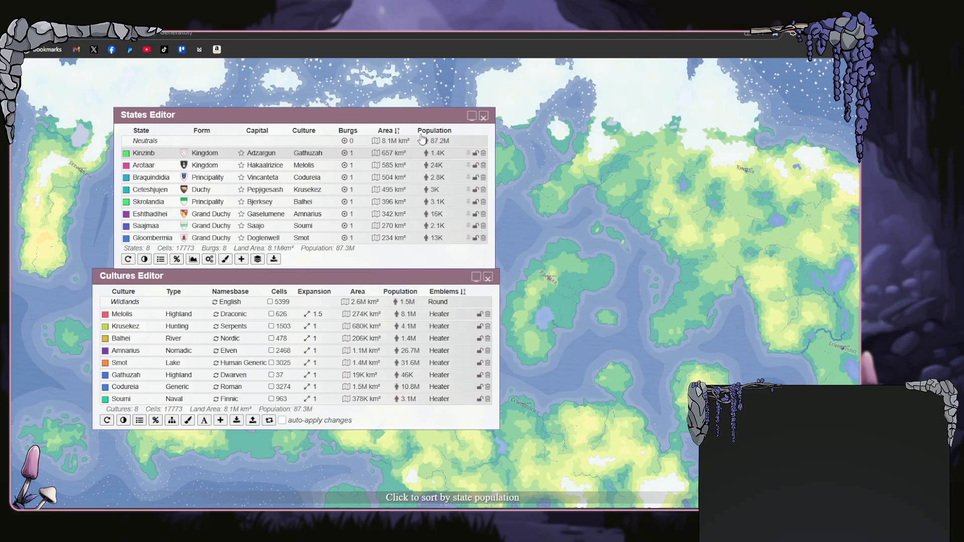
# - Close the States Editor, display the Cultures layer, and recalculate the cultures from their current growth attributes
pyautogui.click(484, 118)
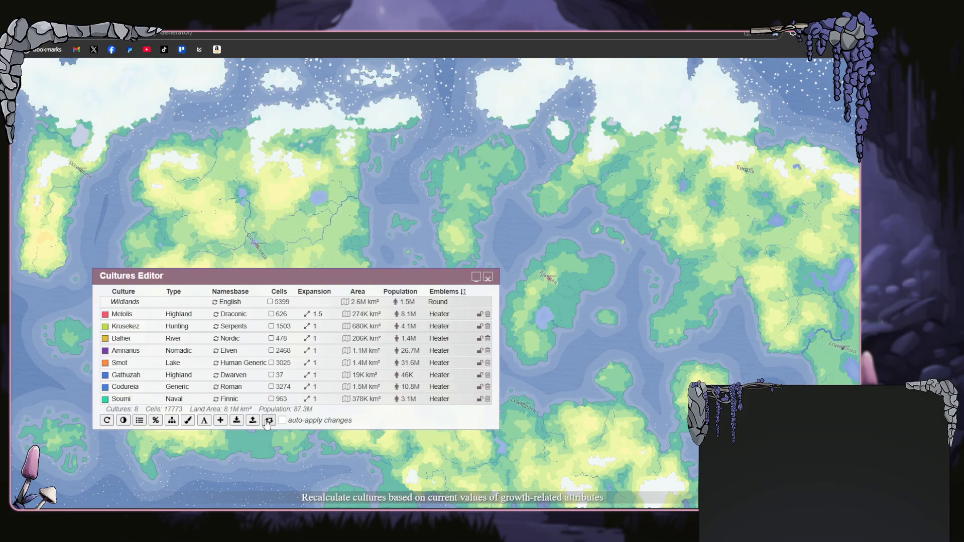
pyautogui.click(15, 72)
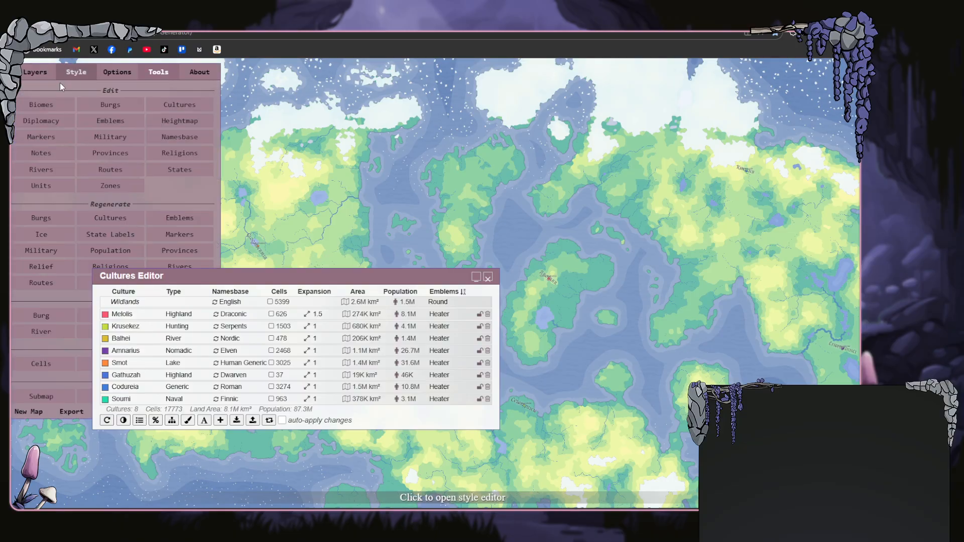
pyautogui.click(36, 74)
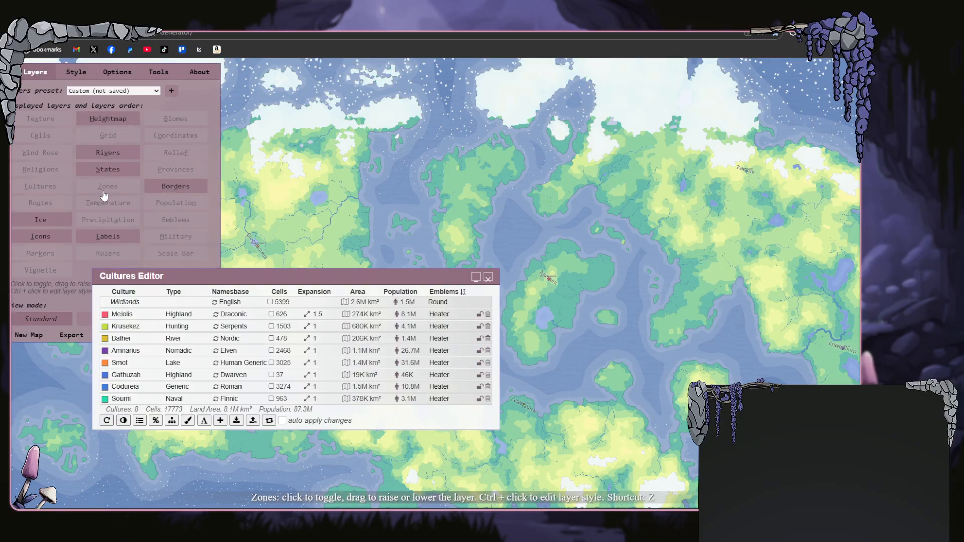
pyautogui.click(48, 194)
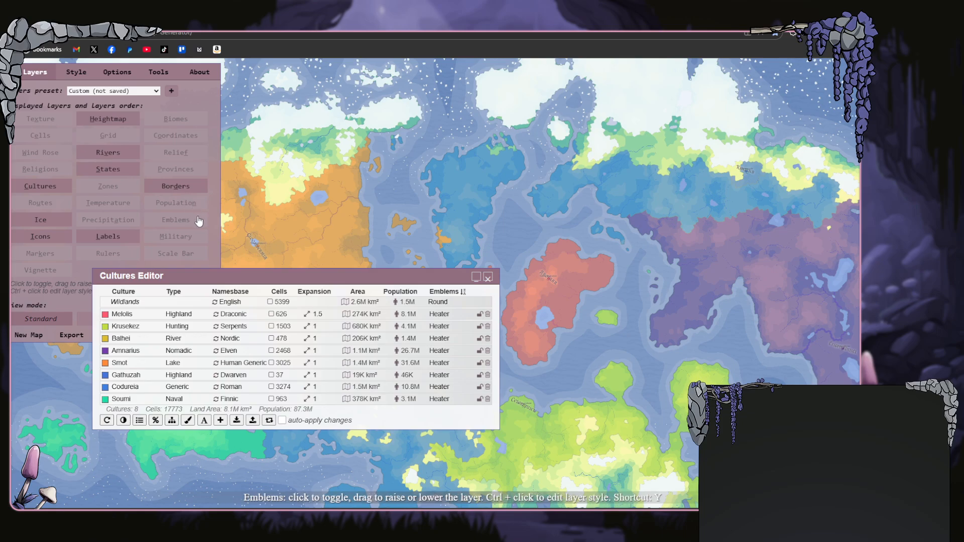
pyautogui.click(269, 421)
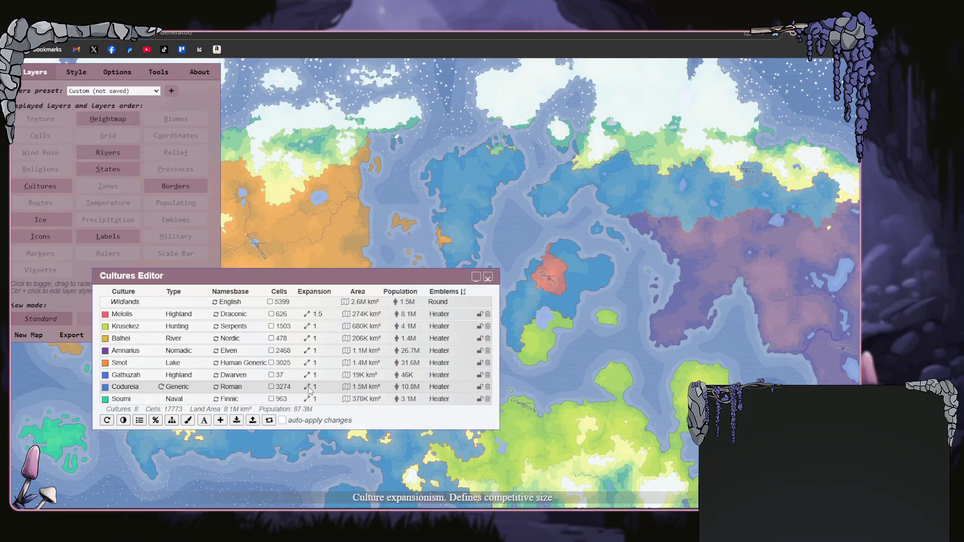
# - Change the Codureia culture's namesbase to Levantine and regenerate the culture's name
pyautogui.moveTo(415, 276); pyautogui.dragTo(689, 334)
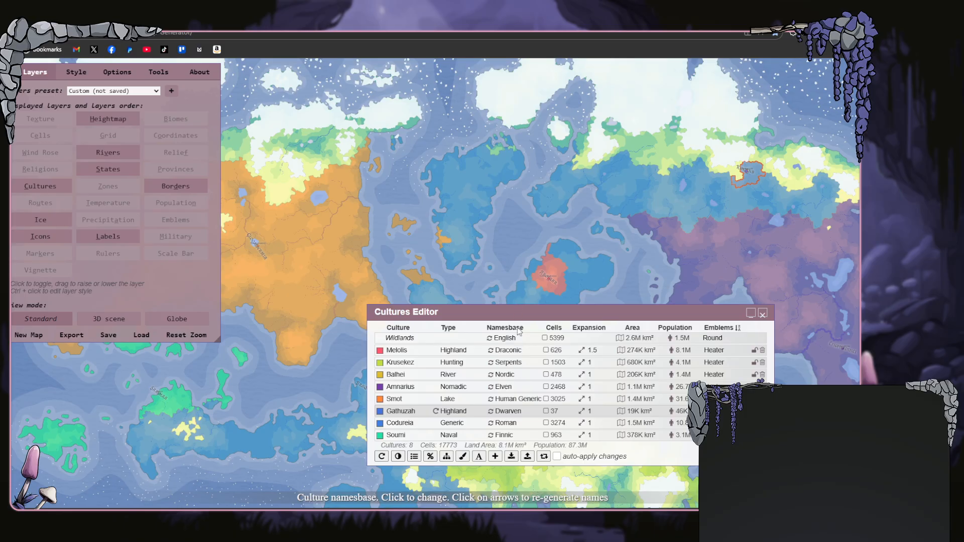
pyautogui.click(513, 401)
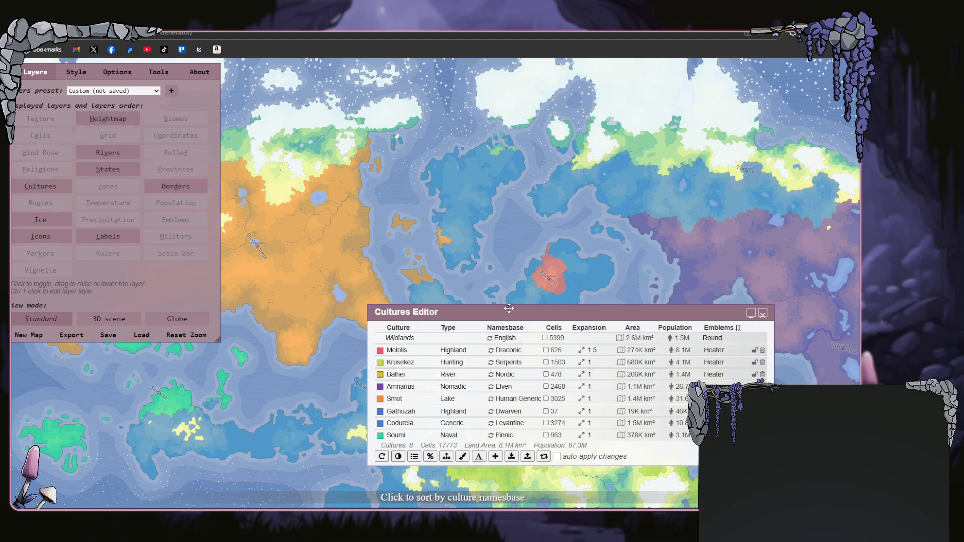
pyautogui.click(543, 458)
pyautogui.moveTo(572, 314); pyautogui.dragTo(642, 250)
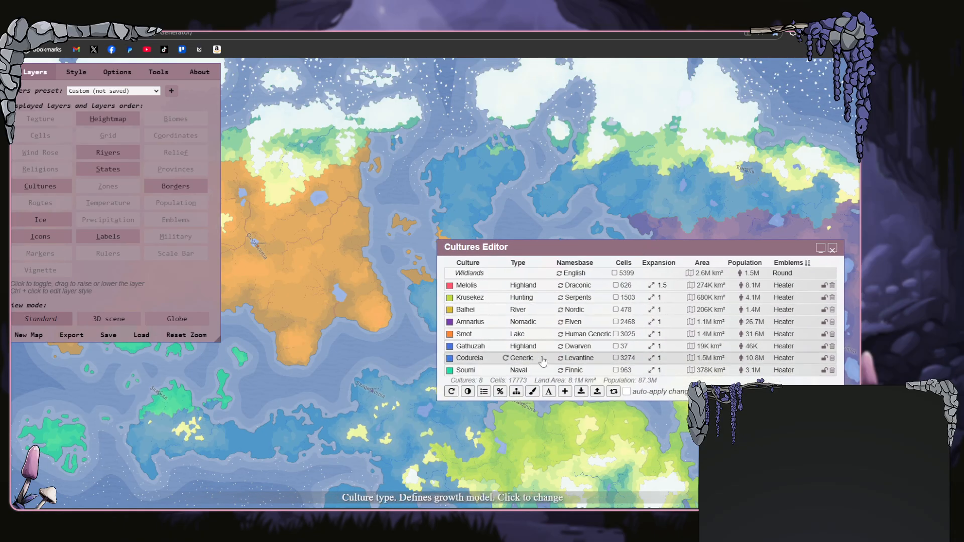
pyautogui.click(505, 358)
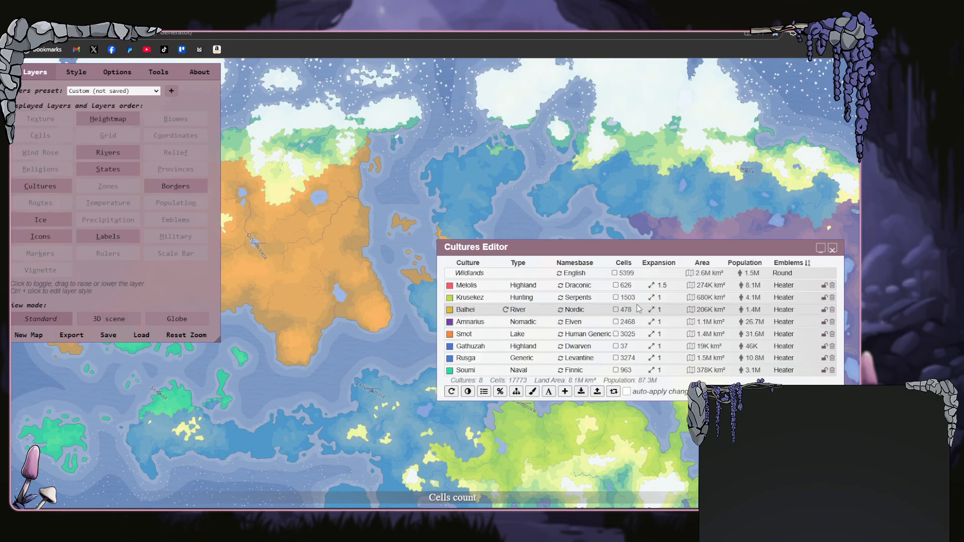
pyautogui.moveTo(626, 243); pyautogui.dragTo(452, 300)
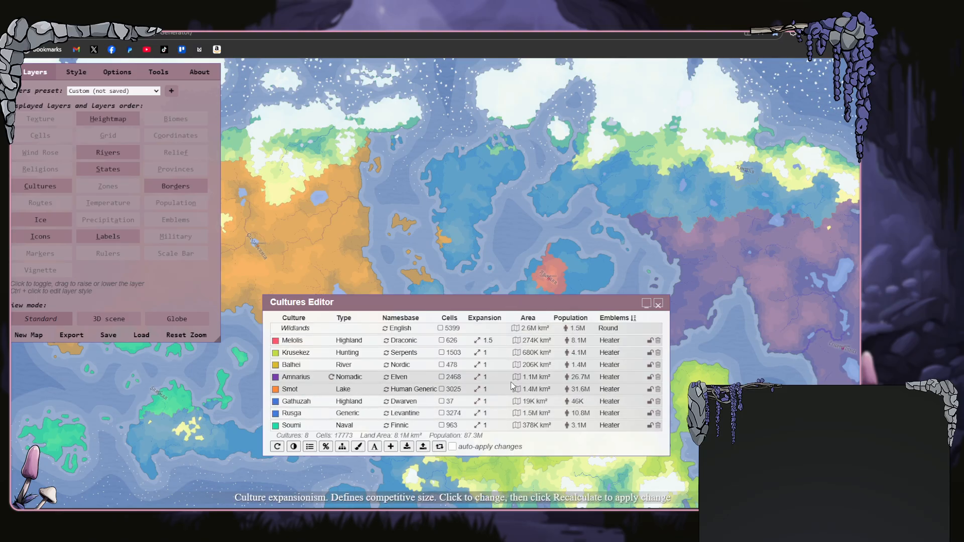
pyautogui.scroll(1, 789, 318)
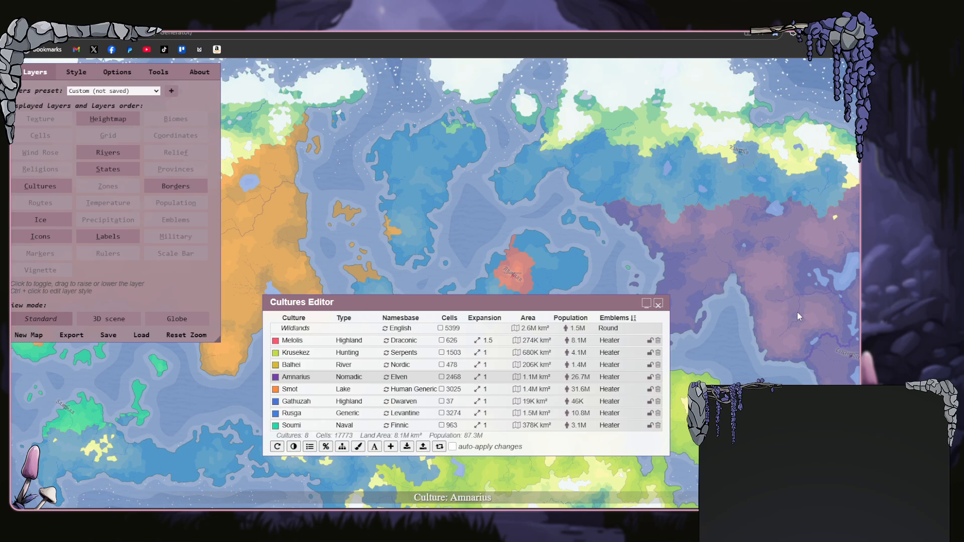
pyautogui.scroll(1, 796, 312)
pyautogui.scroll(-1, 797, 311)
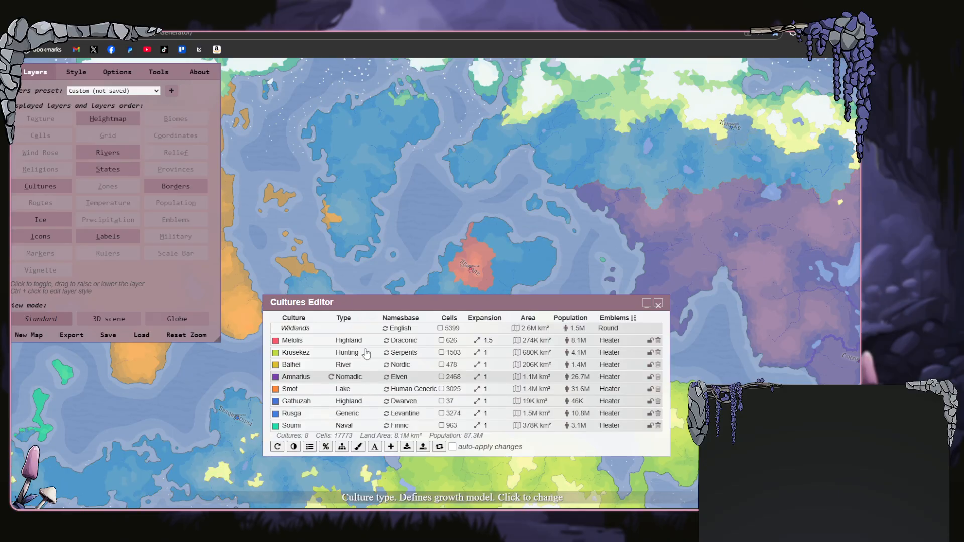
# - Change the Rusga culture's color from the palette to red (#e1433f) and close the Color Picker
pyautogui.click(11, 71)
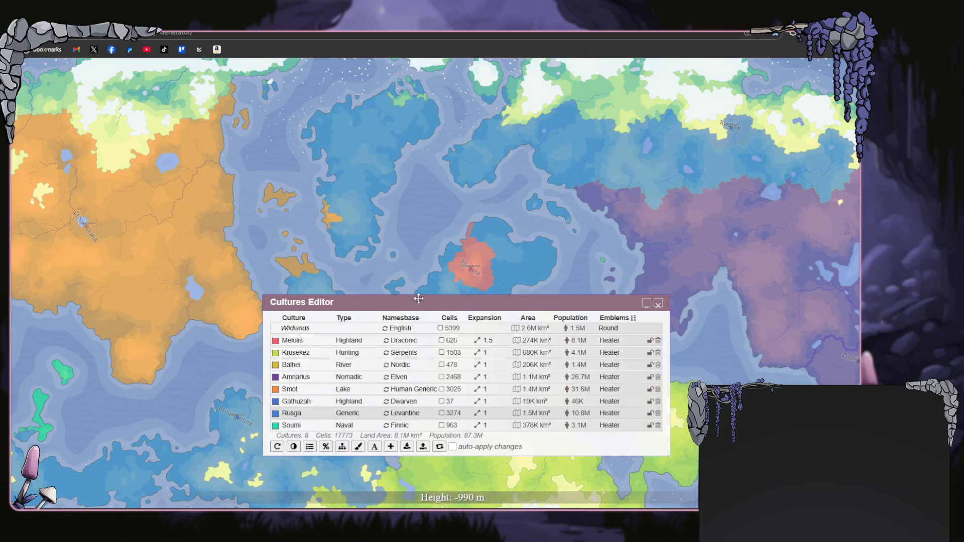
pyautogui.scroll(-2, 172, 351)
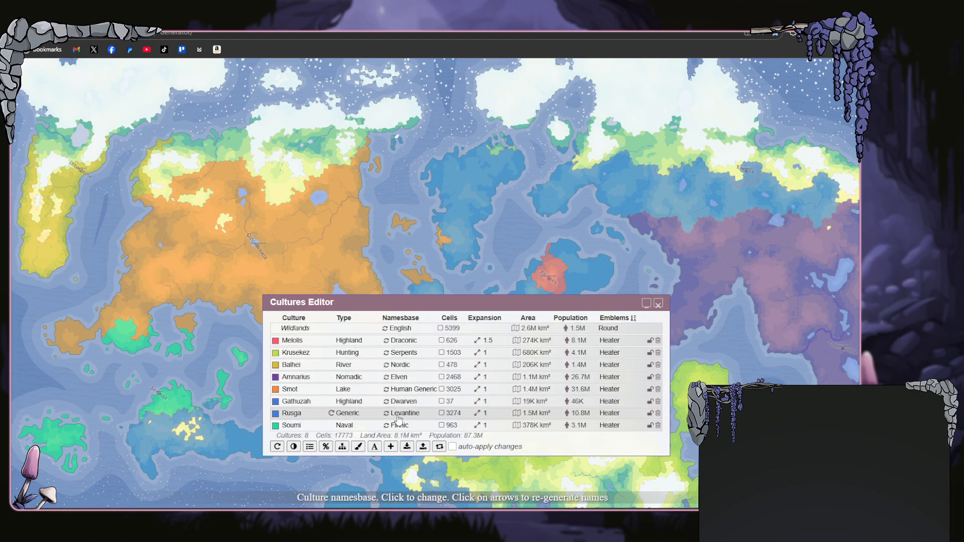
pyautogui.click(275, 414)
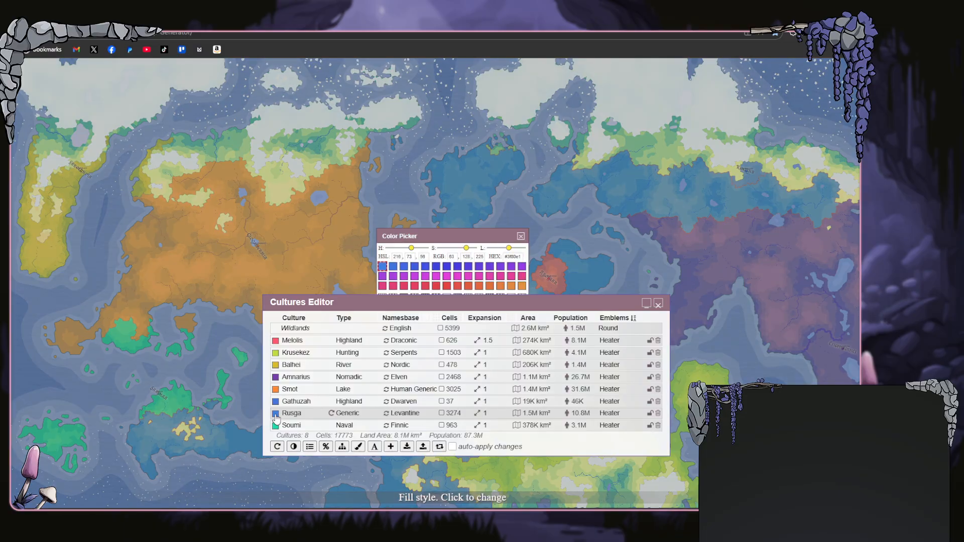
pyautogui.moveTo(397, 302); pyautogui.dragTo(601, 330)
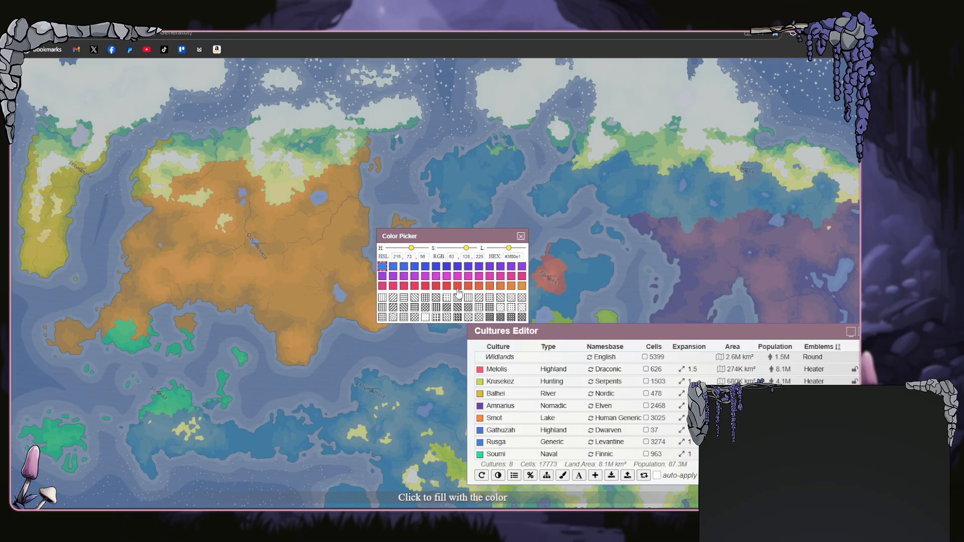
pyautogui.click(522, 287)
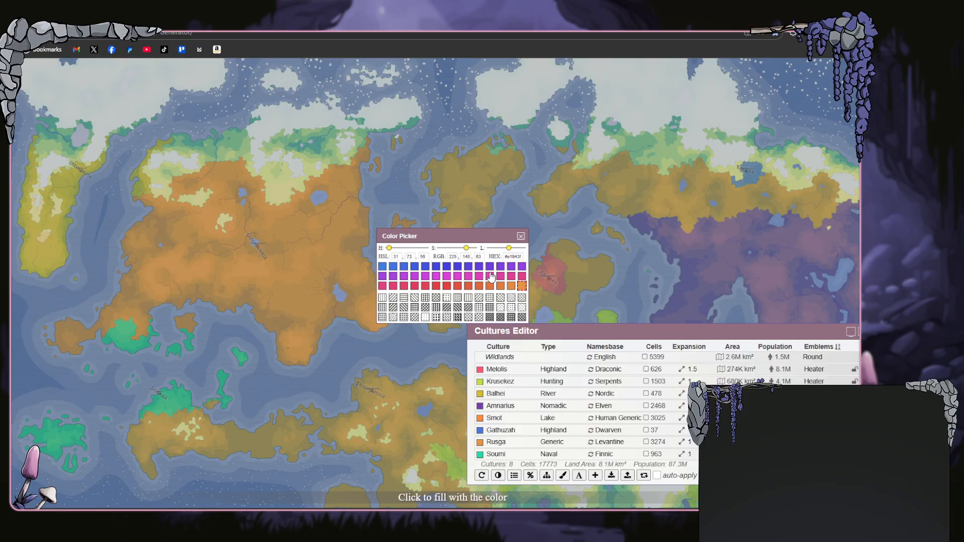
pyautogui.click(446, 287)
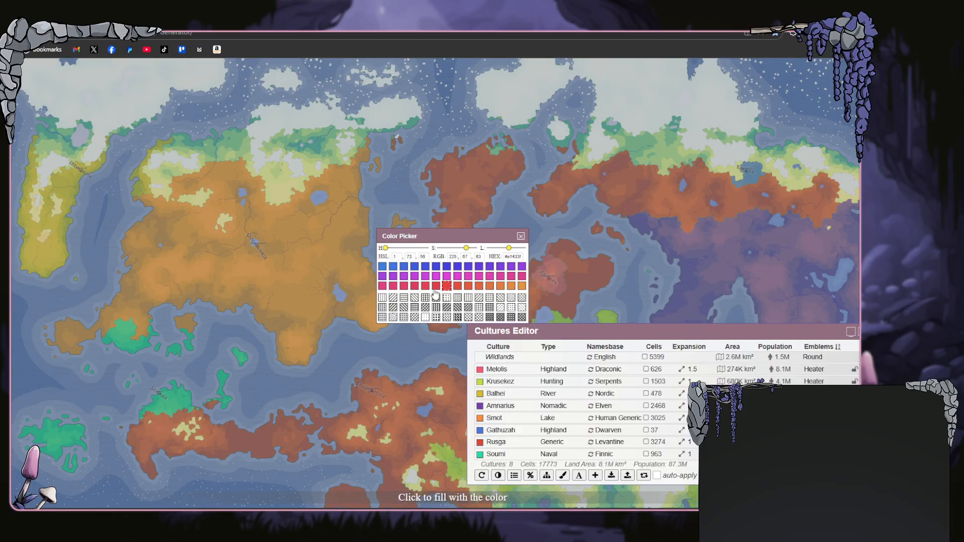
pyautogui.click(520, 237)
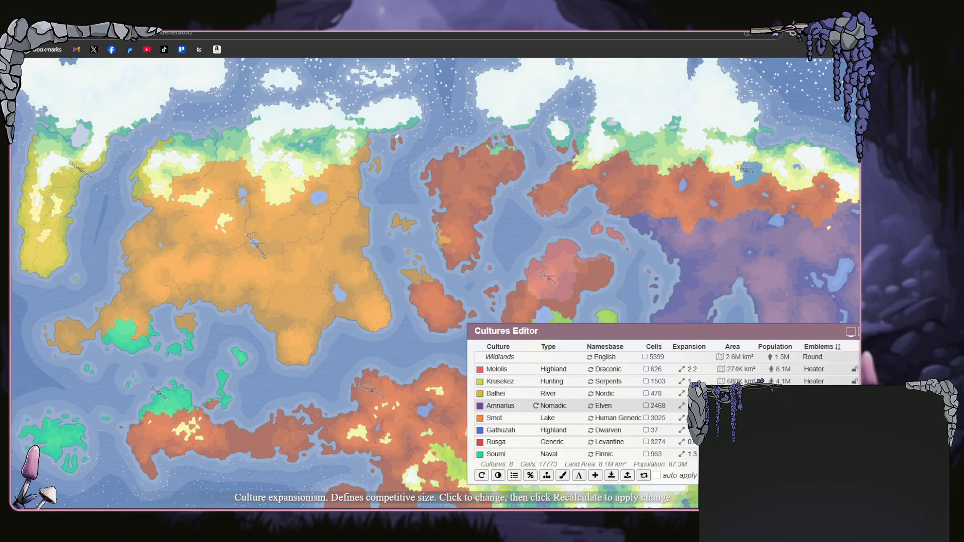
# - Recalculate the cultures from their current expansion values and switch from the Cultures Editor to the States Editor
pyautogui.click(644, 475)
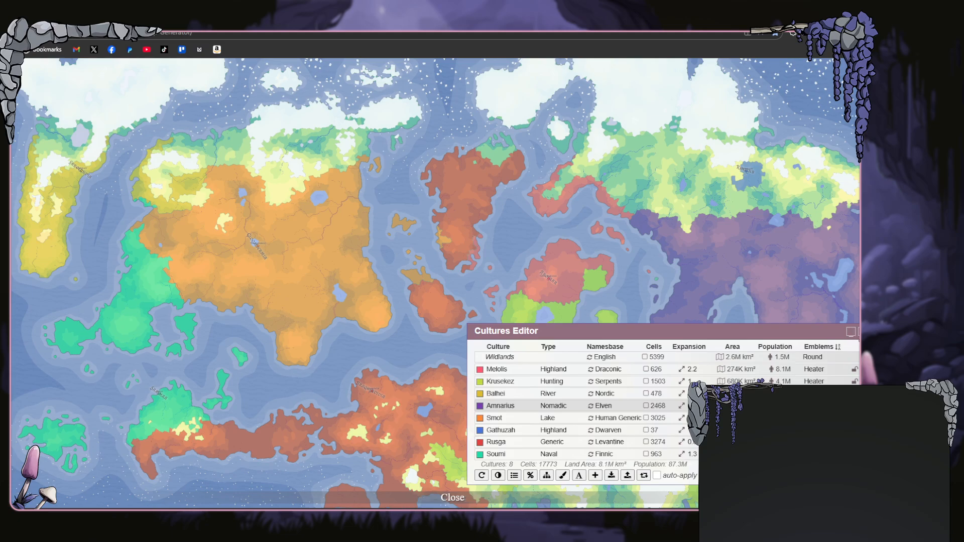
pyautogui.click(850, 333)
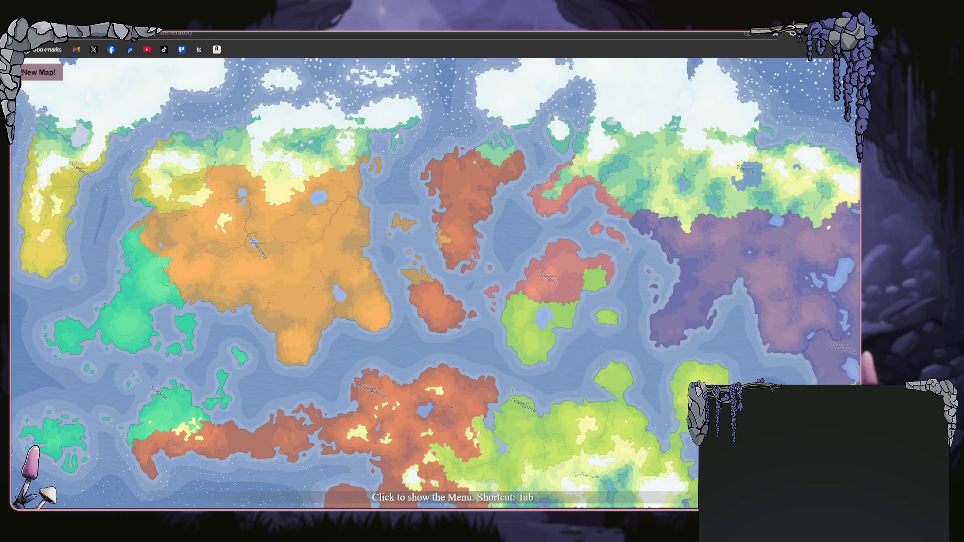
pyautogui.click(38, 69)
pyautogui.click(145, 75)
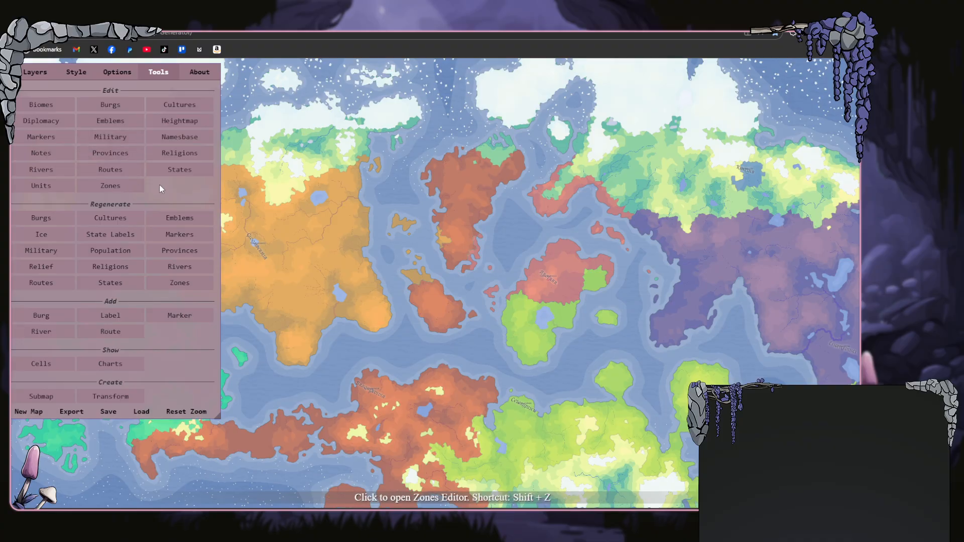
pyautogui.click(176, 173)
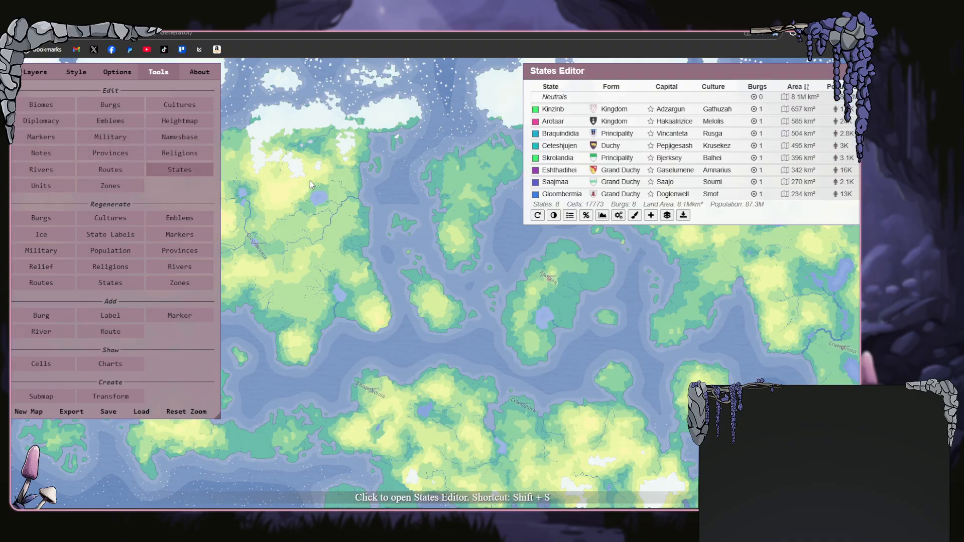
# - Create states on the north-central island, the island northeast of the southern continent, and the eastern continent's western coast
pyautogui.click(648, 219)
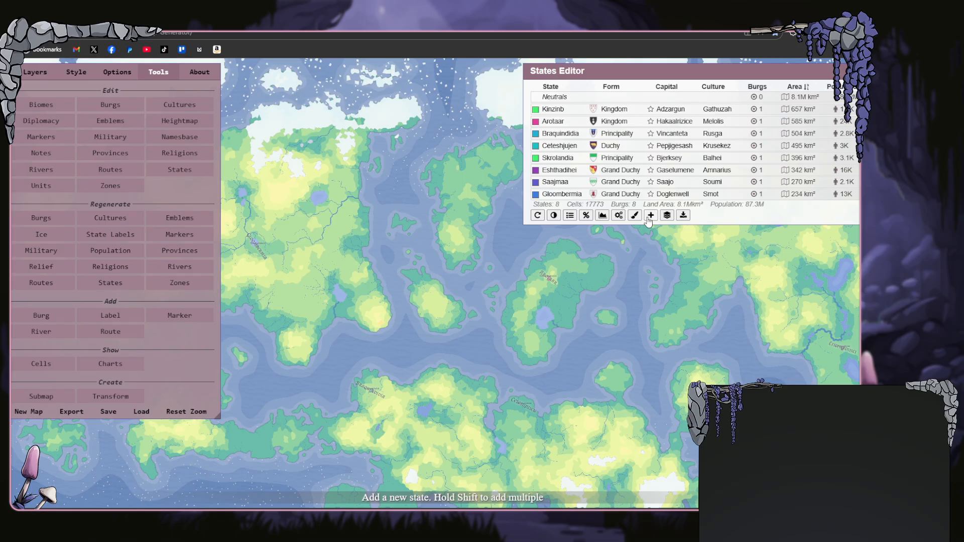
pyautogui.click(464, 197)
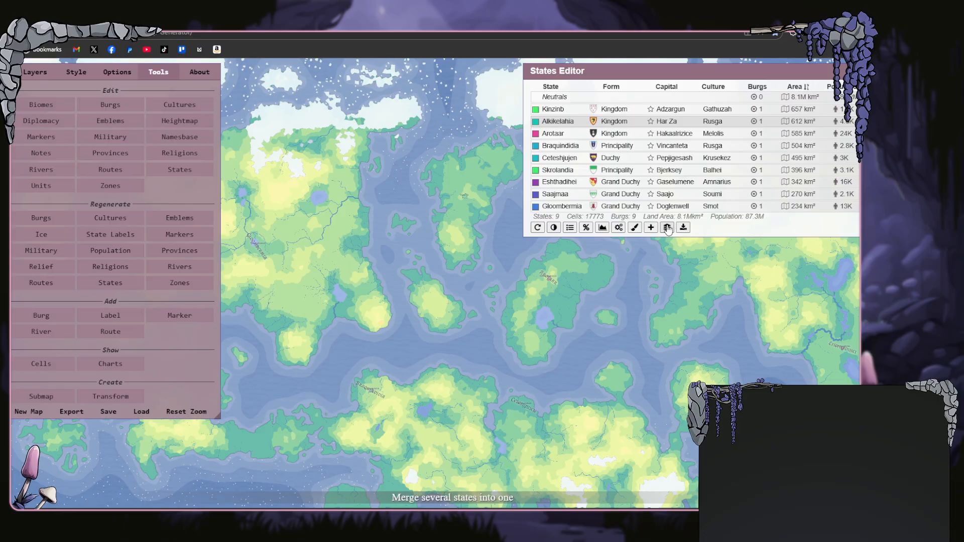
pyautogui.click(650, 227)
pyautogui.click(698, 381)
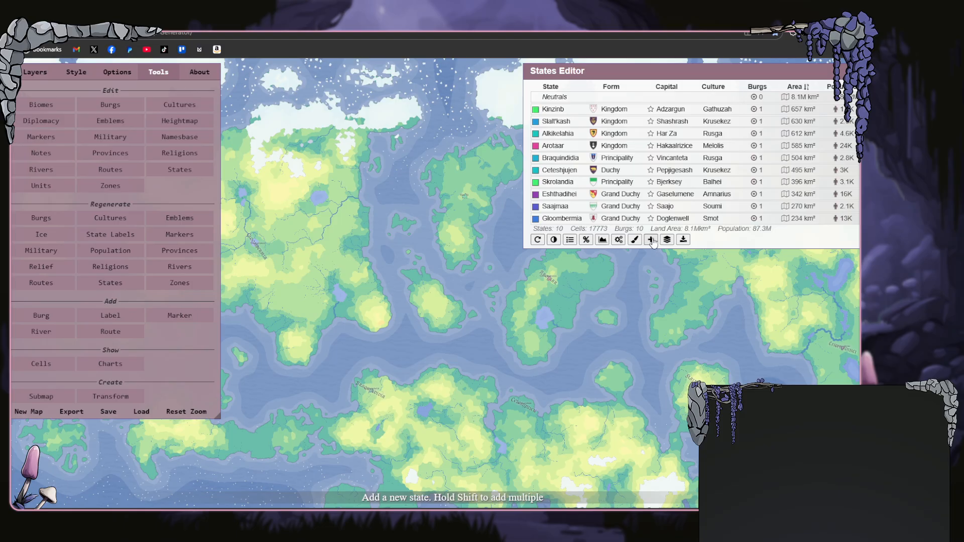
pyautogui.click(652, 240)
pyautogui.click(688, 260)
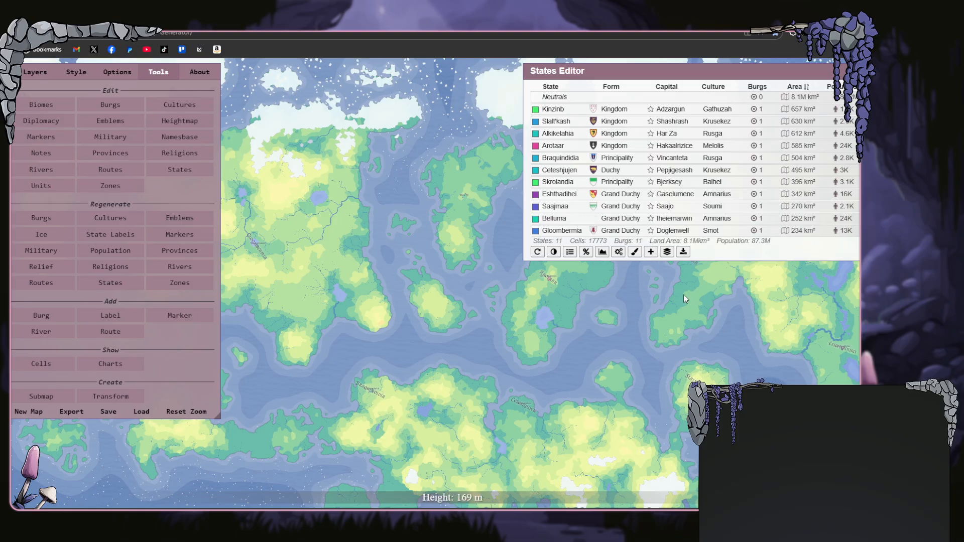
# - Create two states in Smot territory on the large western continent, at its southern tip and on its eastern coast
pyautogui.click(300, 345)
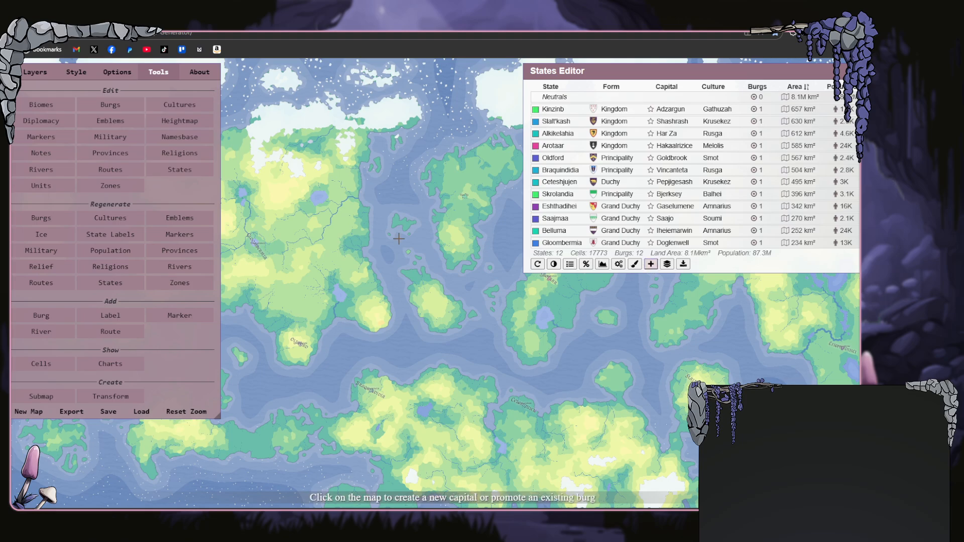
pyautogui.click(363, 212)
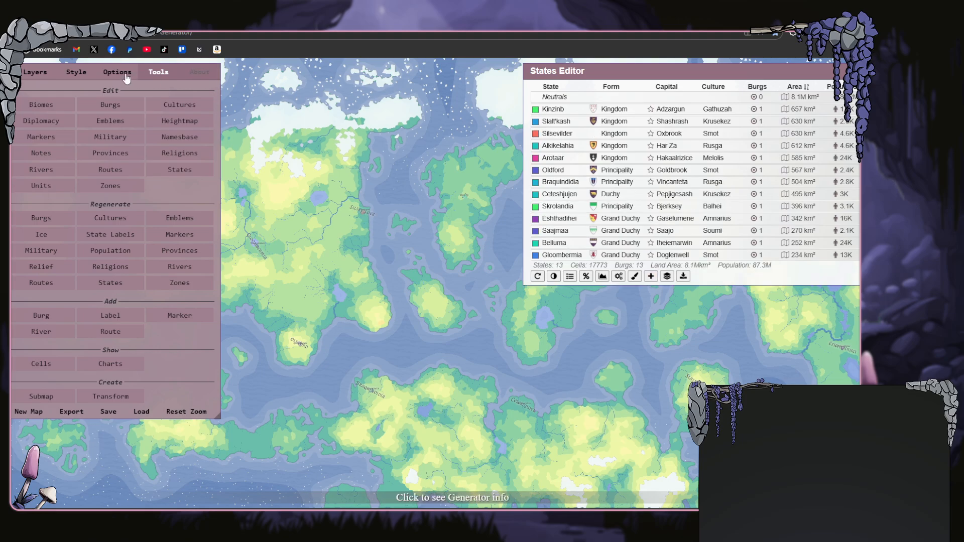
pyautogui.click(34, 73)
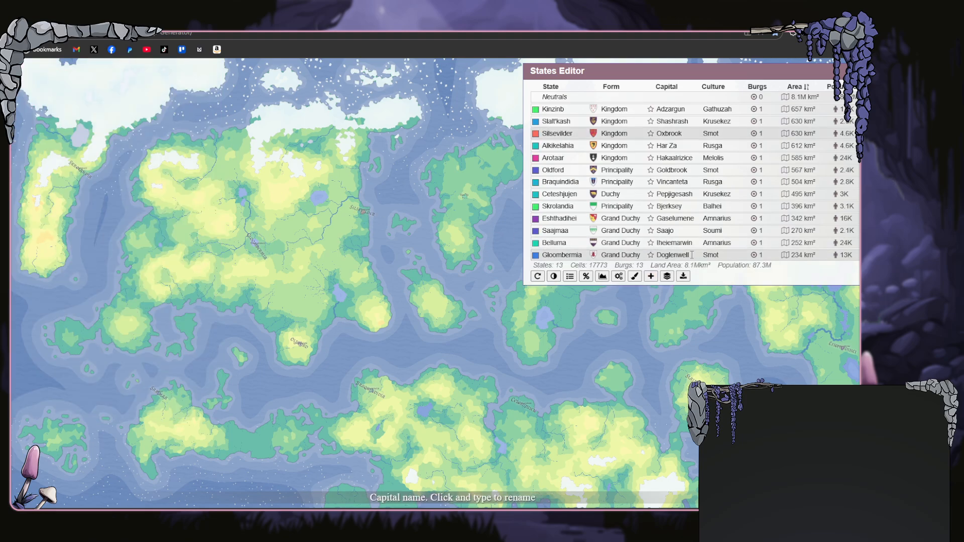
# - Create states at the southern end of the far western landmass and on the large western continent's northwestern coast
pyautogui.click(650, 277)
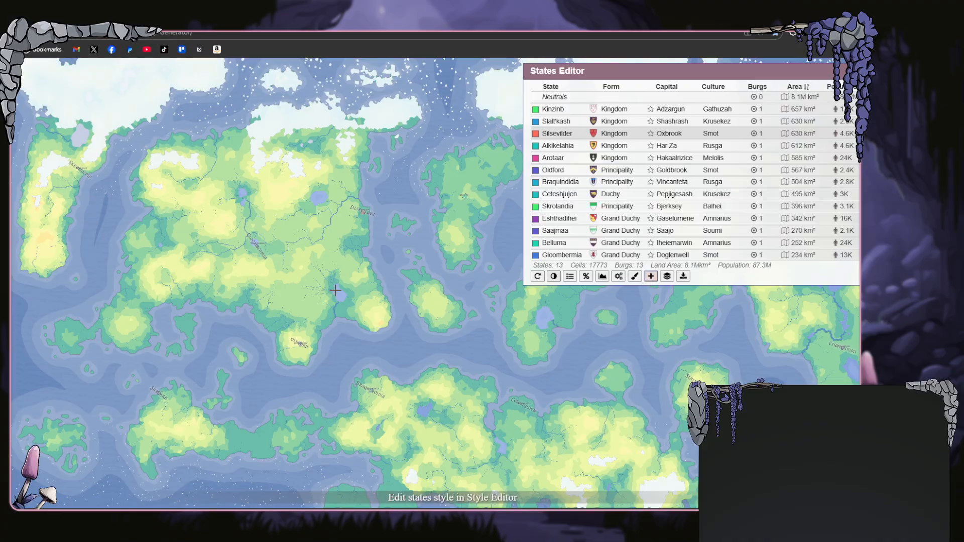
pyautogui.click(46, 272)
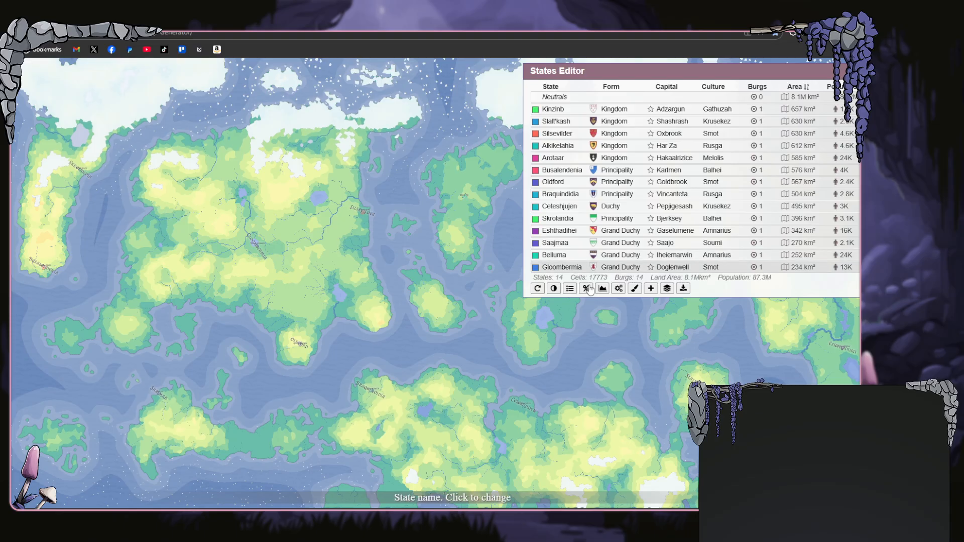
pyautogui.click(651, 288)
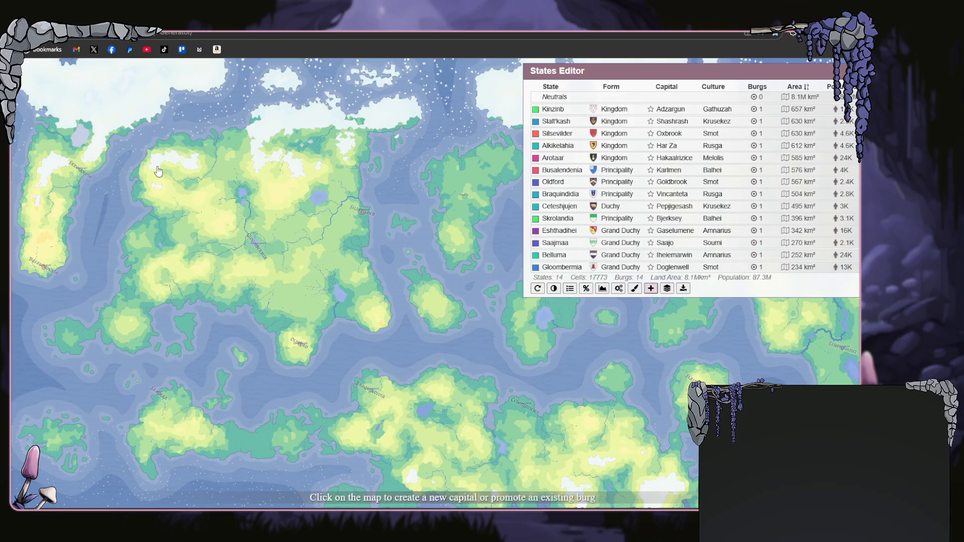
pyautogui.click(144, 182)
# - Move the States Editor aside and create states on the eastern continent's northwestern peninsula and its southwestern peninsula
pyautogui.moveTo(709, 78); pyautogui.dragTo(303, 195)
pyautogui.scroll(2, 464, 179)
pyautogui.scroll(-2, 492, 180)
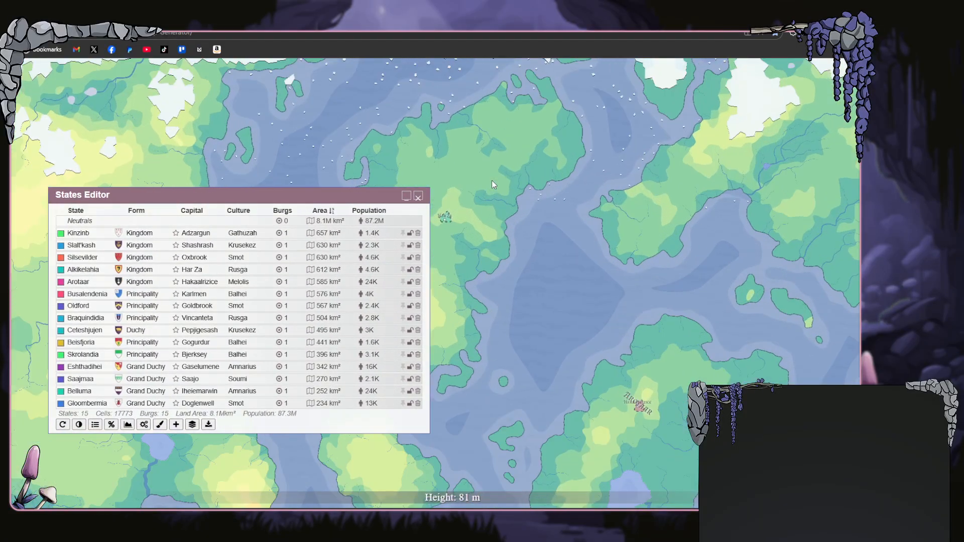
pyautogui.scroll(-1, 492, 180)
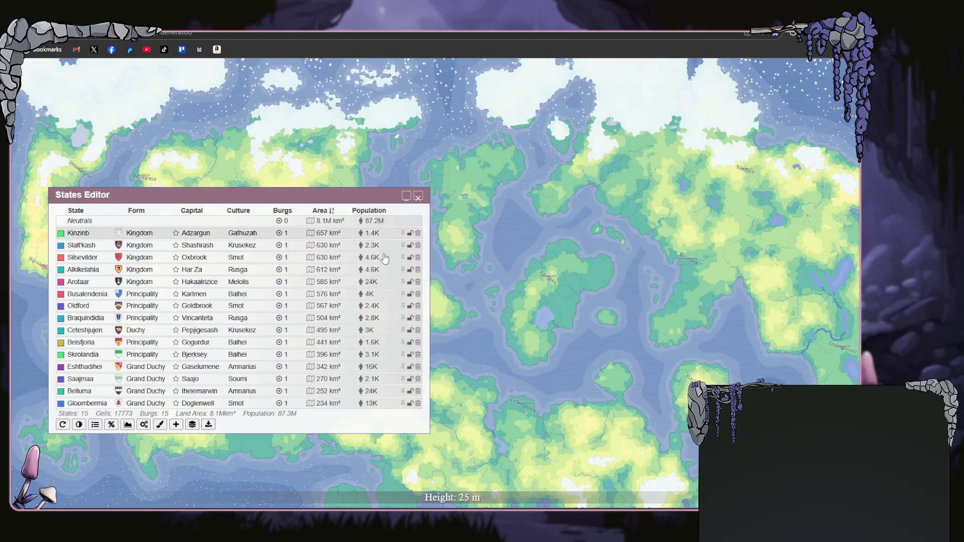
pyautogui.click(175, 425)
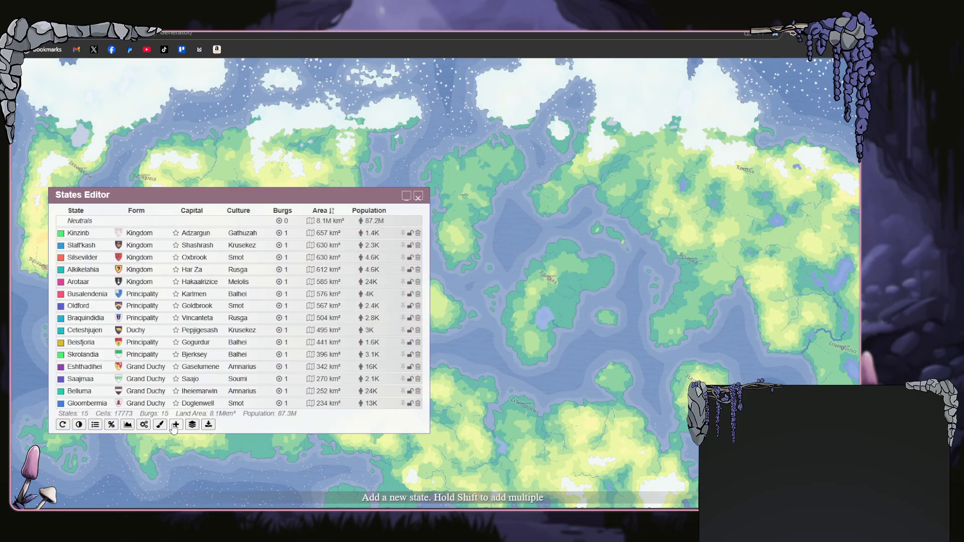
pyautogui.click(571, 194)
pyautogui.click(176, 437)
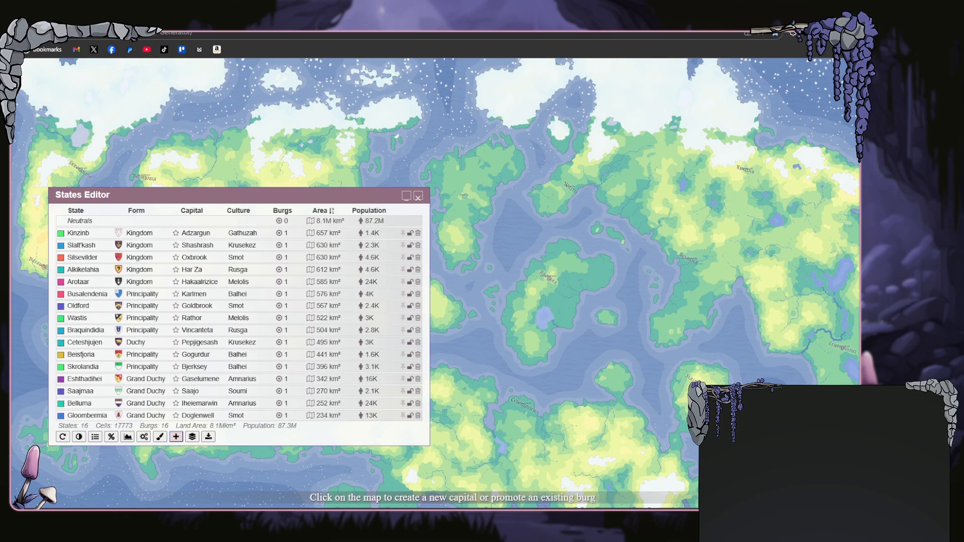
pyautogui.click(722, 301)
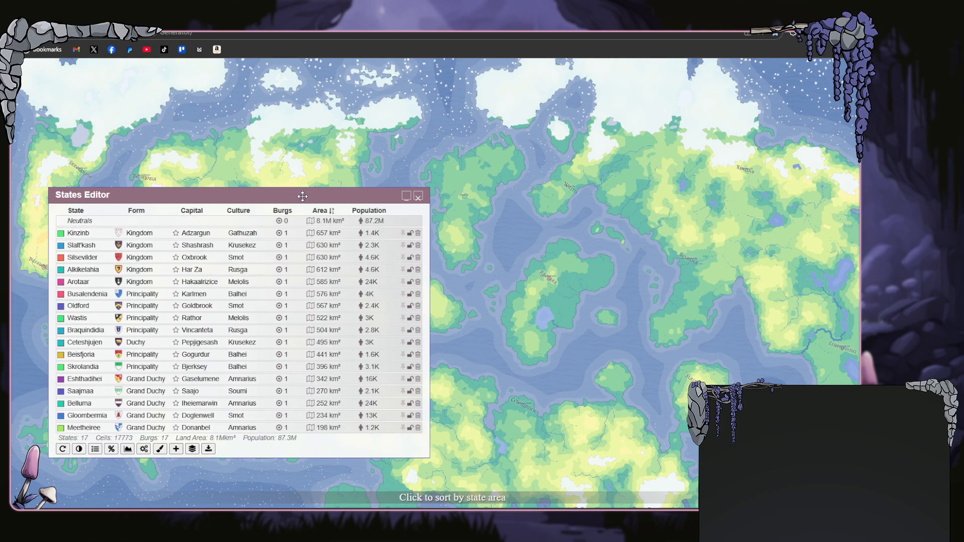
# - Create two states in Soumi territory, on the far southwestern island and the western continent's southwestern outlying land
pyautogui.moveTo(300, 195); pyautogui.dragTo(383, 244)
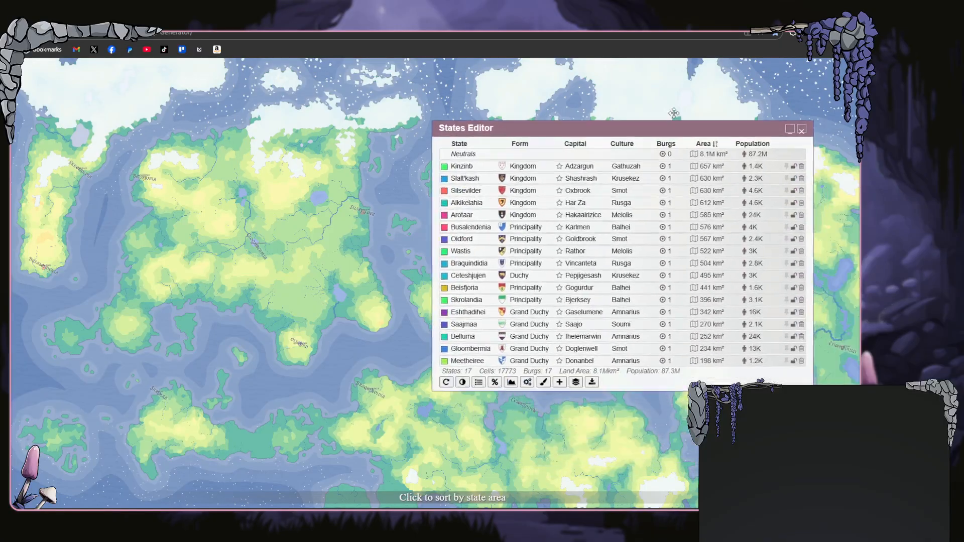
pyautogui.click(539, 328)
pyautogui.click(53, 435)
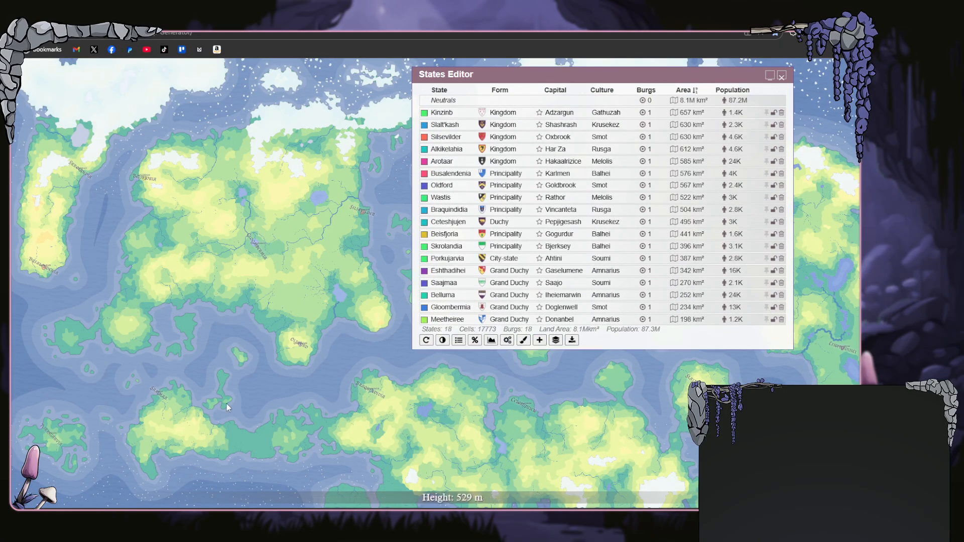
pyautogui.click(69, 346)
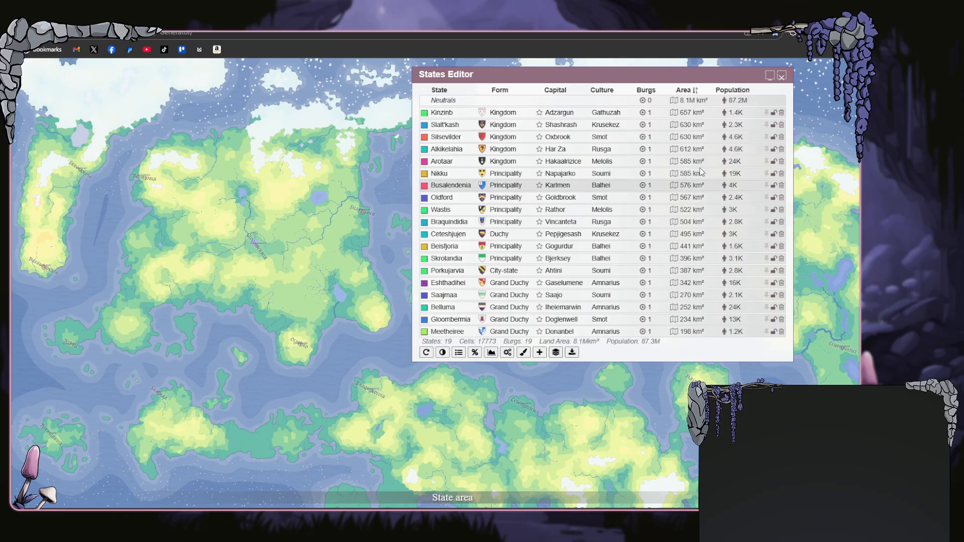
# - Close the States Editor and recalculate the cultures again in the Cultures Editor
pyautogui.click(782, 75)
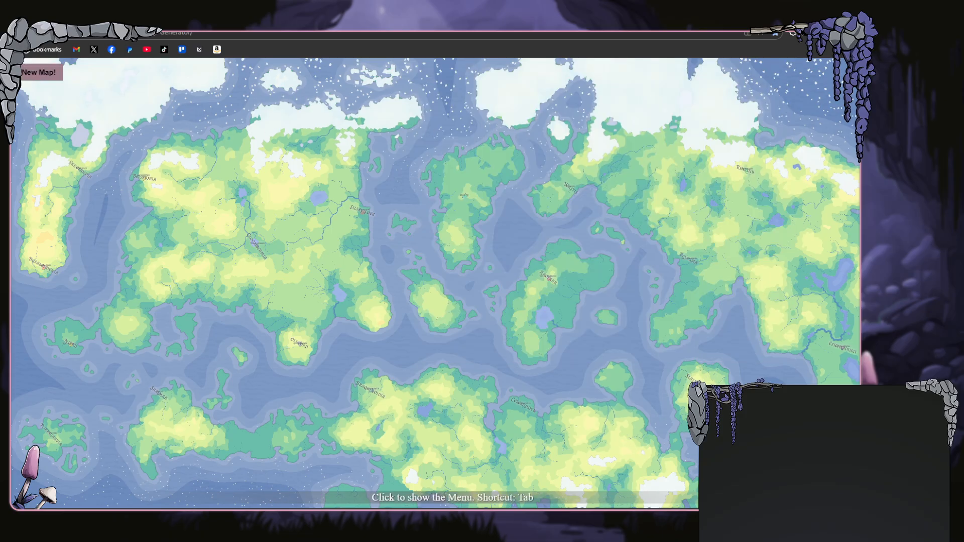
pyautogui.click(40, 72)
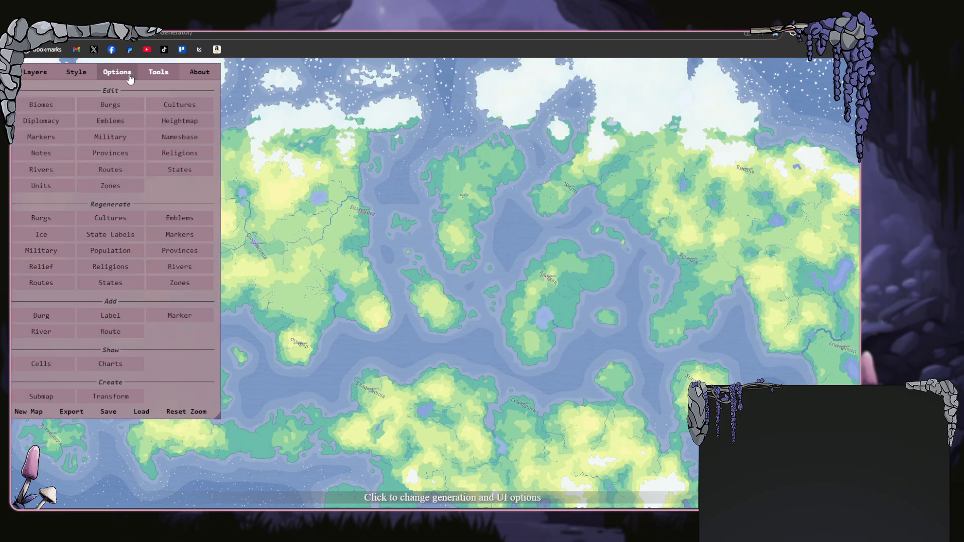
pyautogui.click(167, 104)
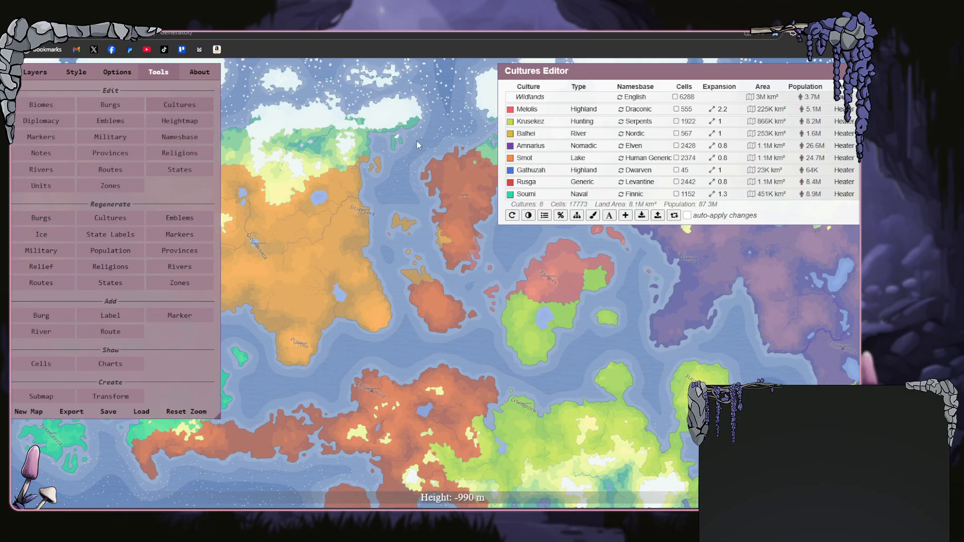
pyautogui.click(672, 219)
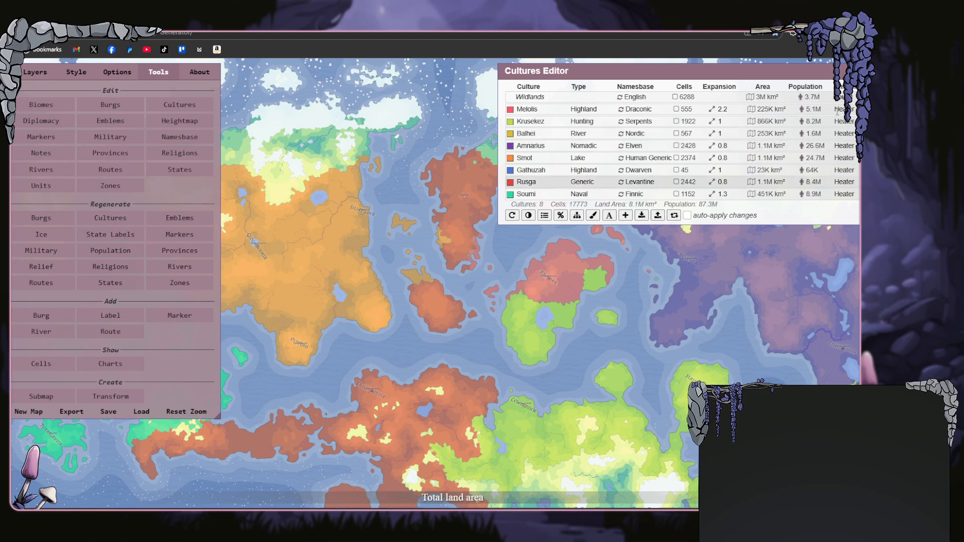
# - Close the Cultures Editor and open the Military Overview
pyautogui.click(848, 71)
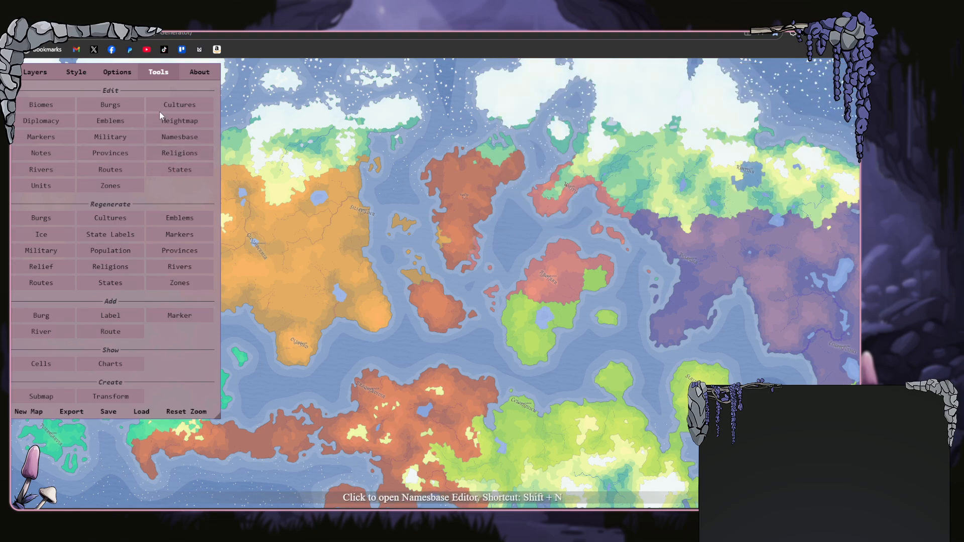
pyautogui.click(112, 137)
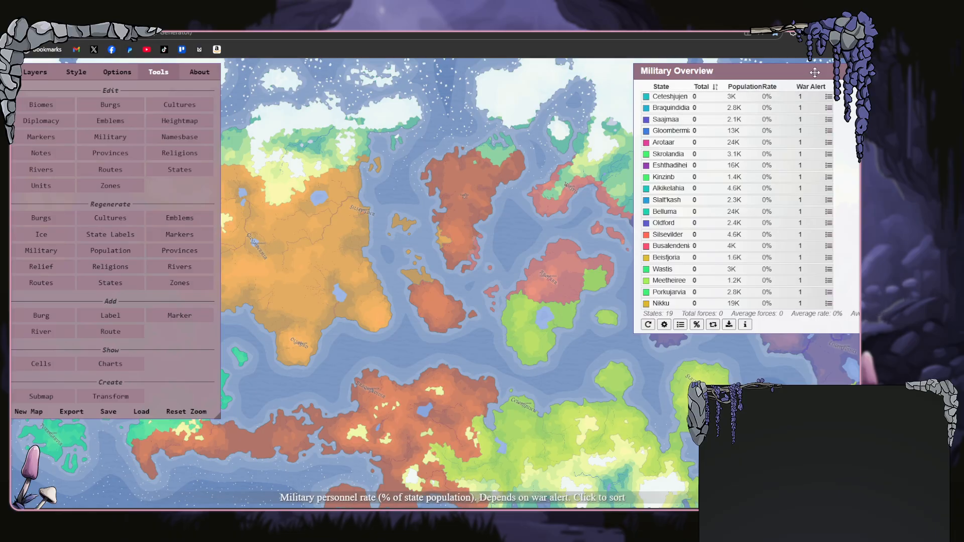
# - Recalculate the military forces for all states in the Military Overview and close the overview
pyautogui.moveTo(820, 71); pyautogui.dragTo(772, 77)
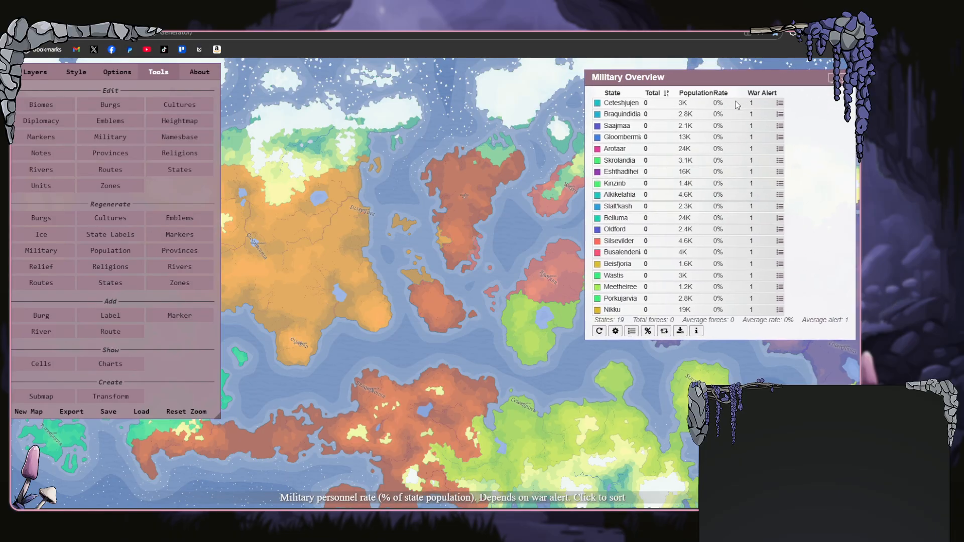
pyautogui.click(664, 331)
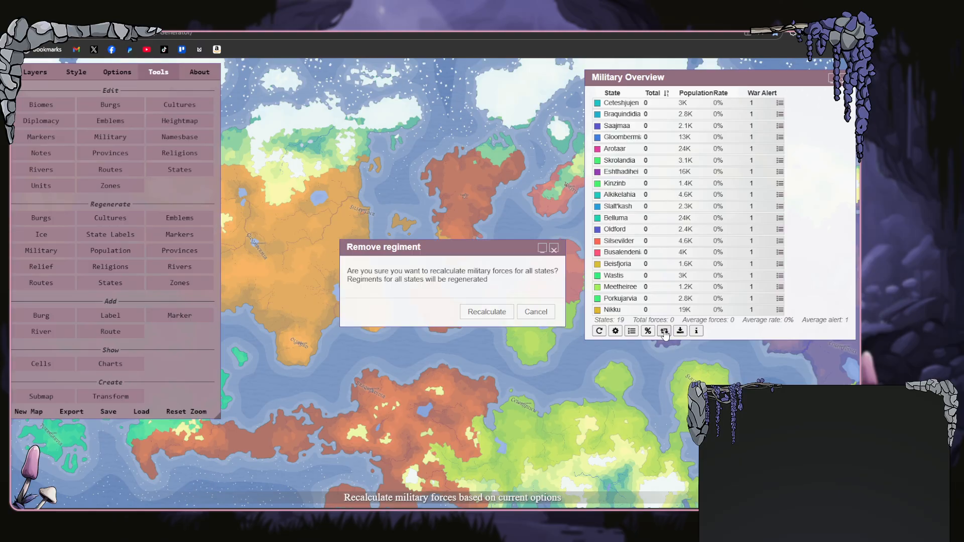
pyautogui.click(487, 312)
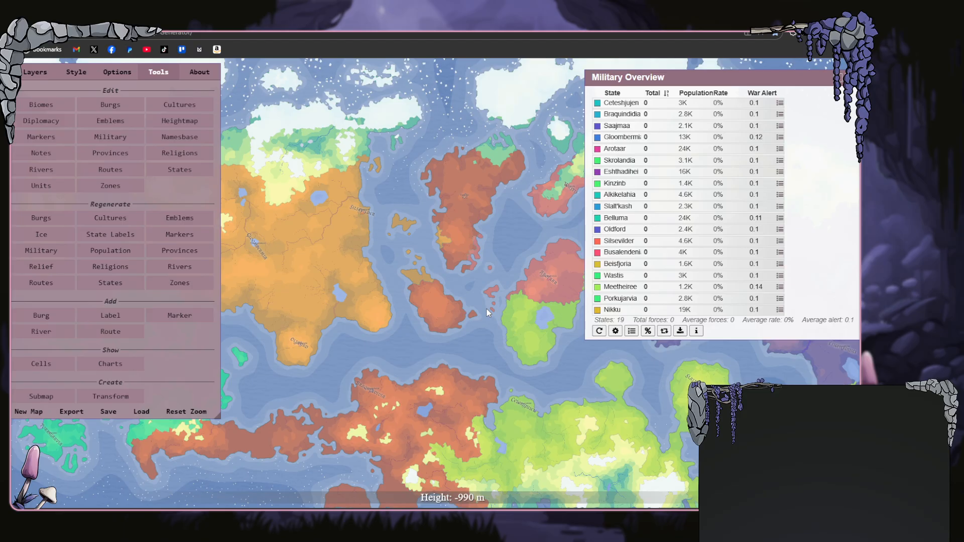
pyautogui.press('Escape')
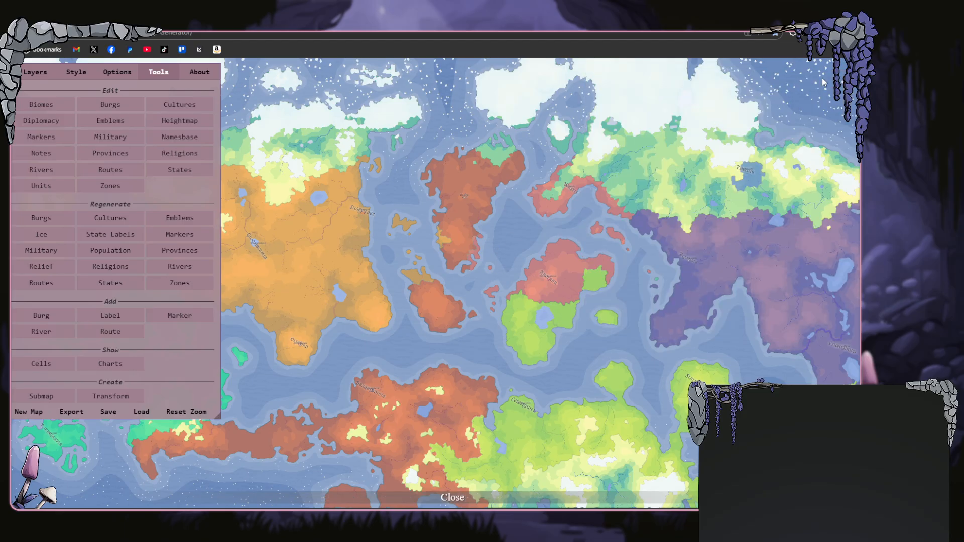
# - Hide the Cultures, Ice and Military layers on the map
pyautogui.click(35, 72)
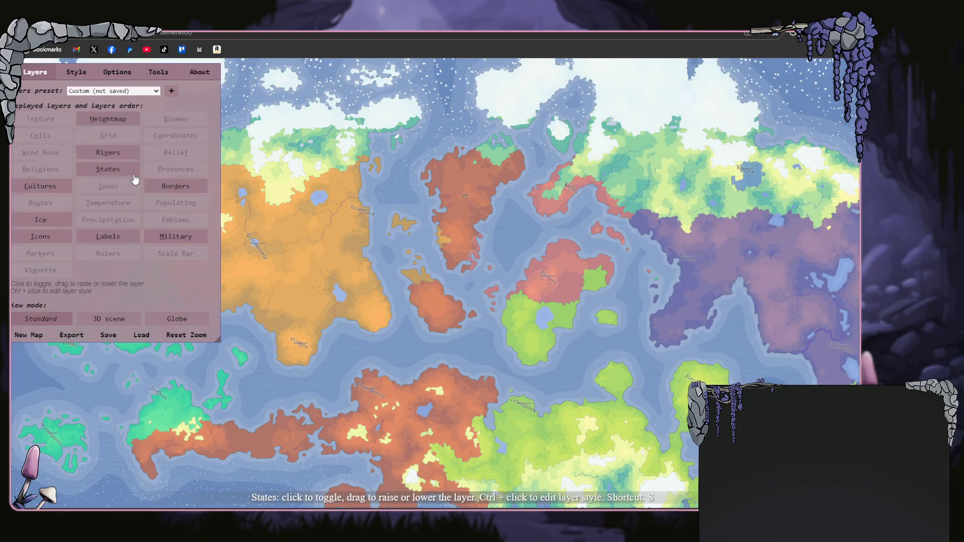
pyautogui.click(40, 186)
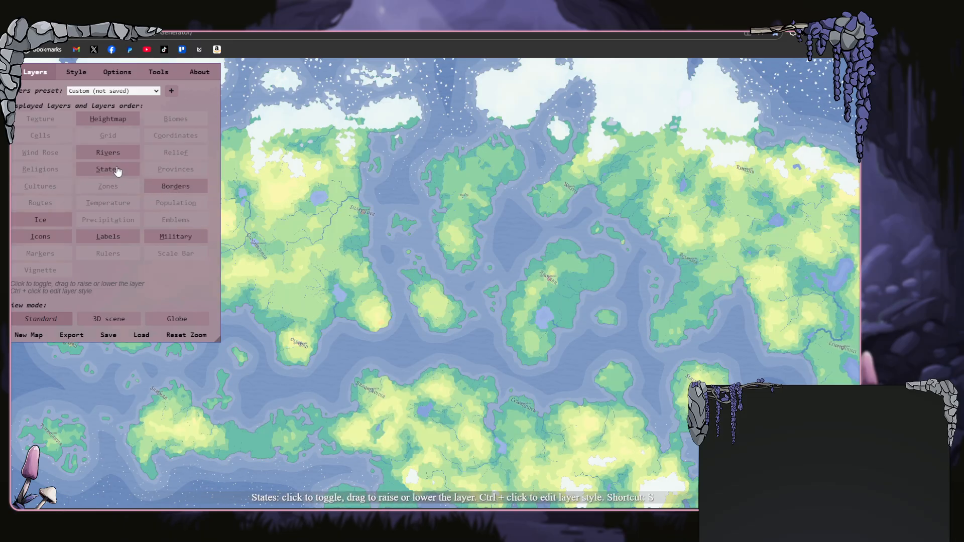
pyautogui.click(43, 220)
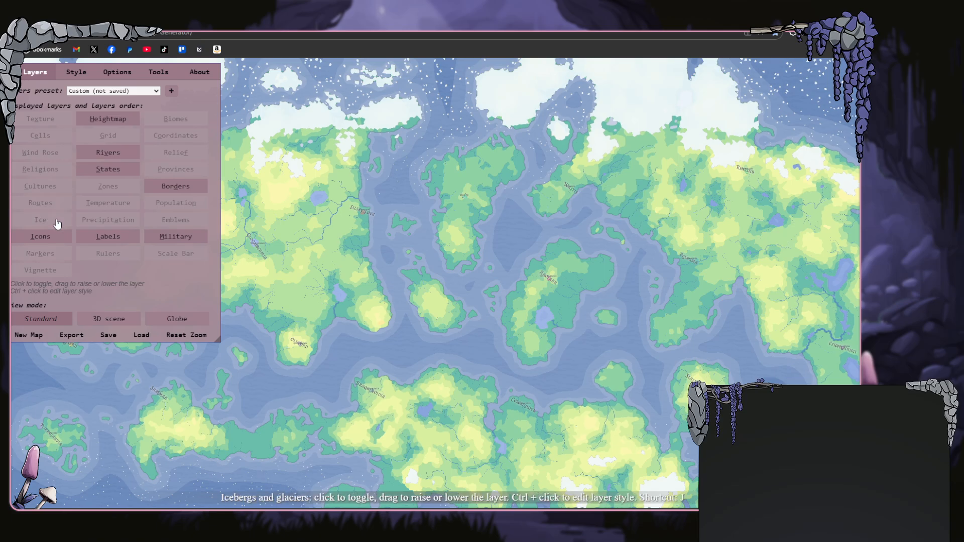
pyautogui.click(164, 241)
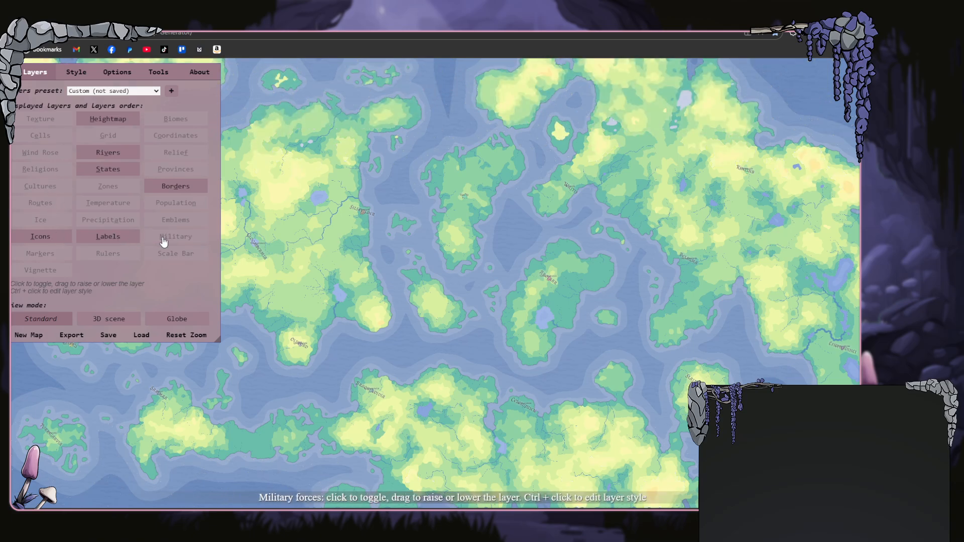
pyautogui.click(94, 241)
pyautogui.click(93, 240)
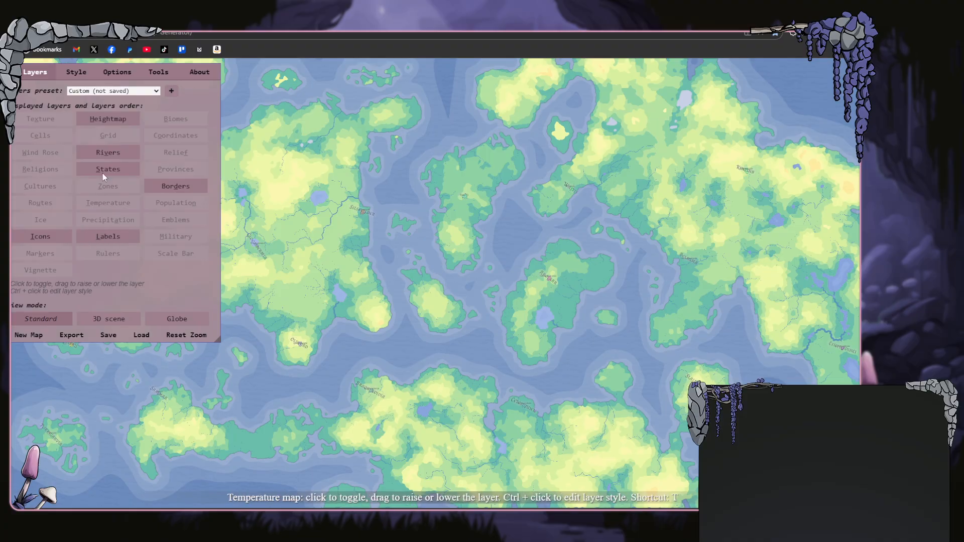
# - Open the States Editor and regenerate the name of Silsevilder's capital burg from its culture in the Burgs Overview
pyautogui.click(146, 75)
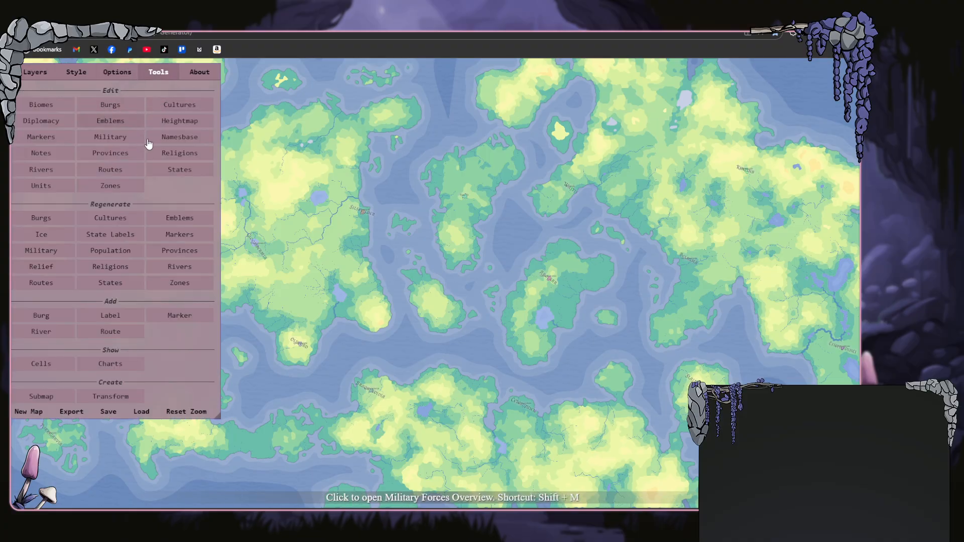
pyautogui.click(166, 170)
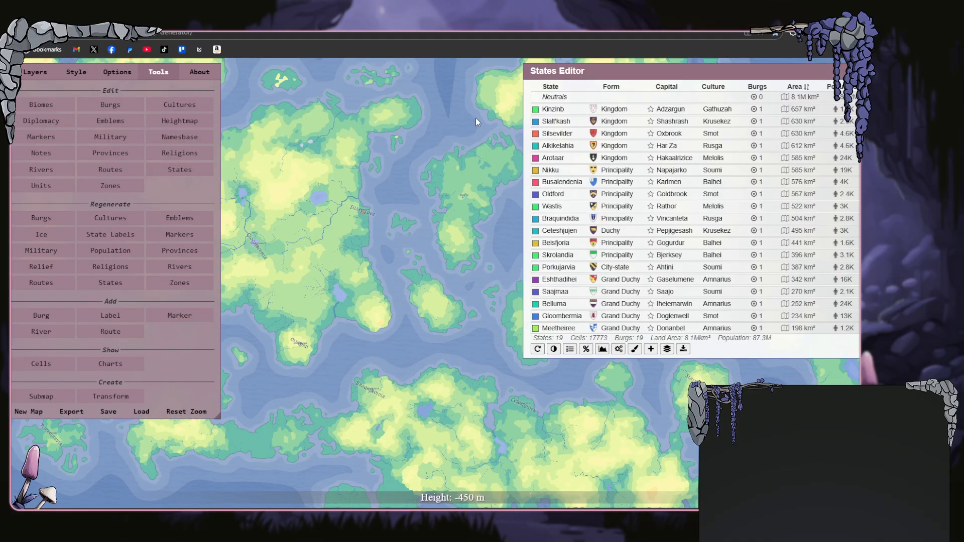
pyautogui.click(757, 135)
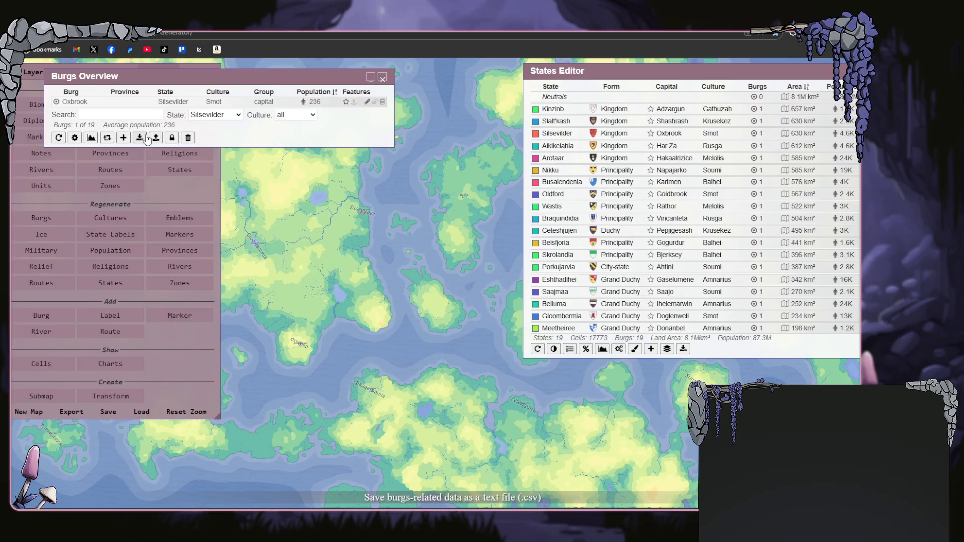
pyautogui.click(107, 141)
pyautogui.click(107, 139)
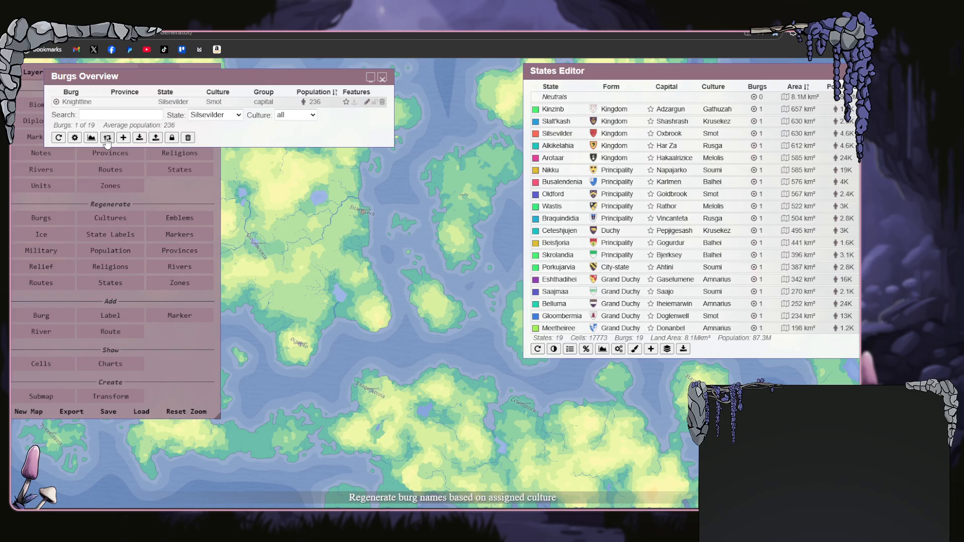
pyautogui.click(382, 79)
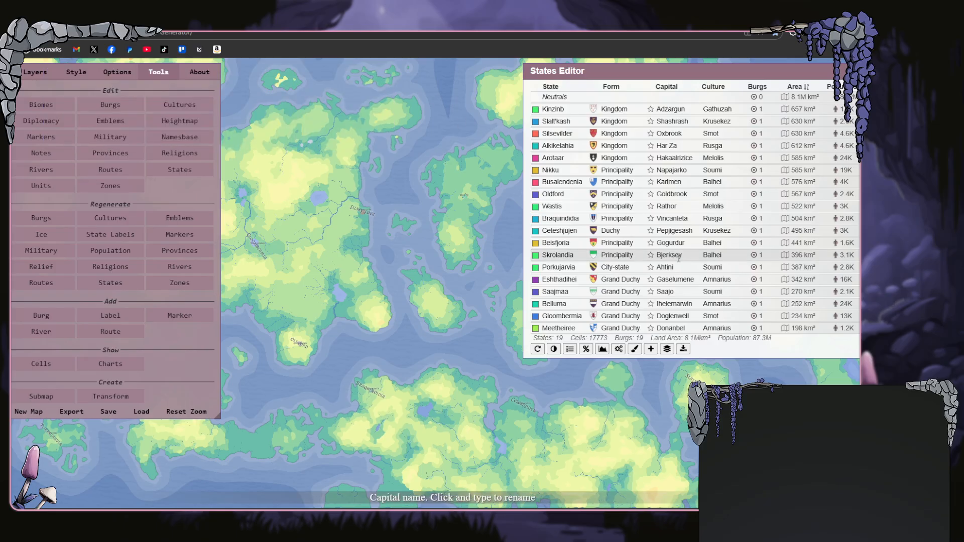
# - Show the state recalculation options with growth rate in the States Editor
pyautogui.click(585, 350)
pyautogui.click(585, 350)
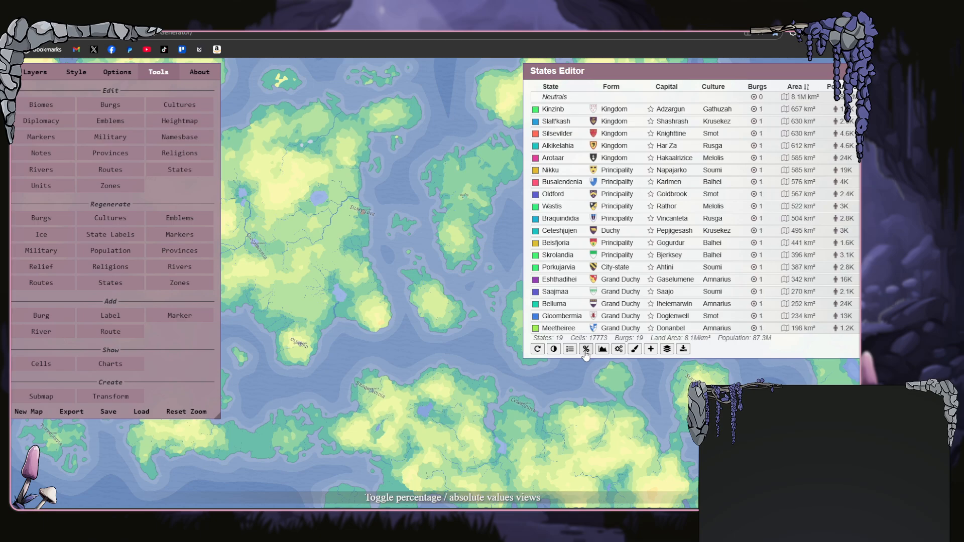
pyautogui.click(618, 349)
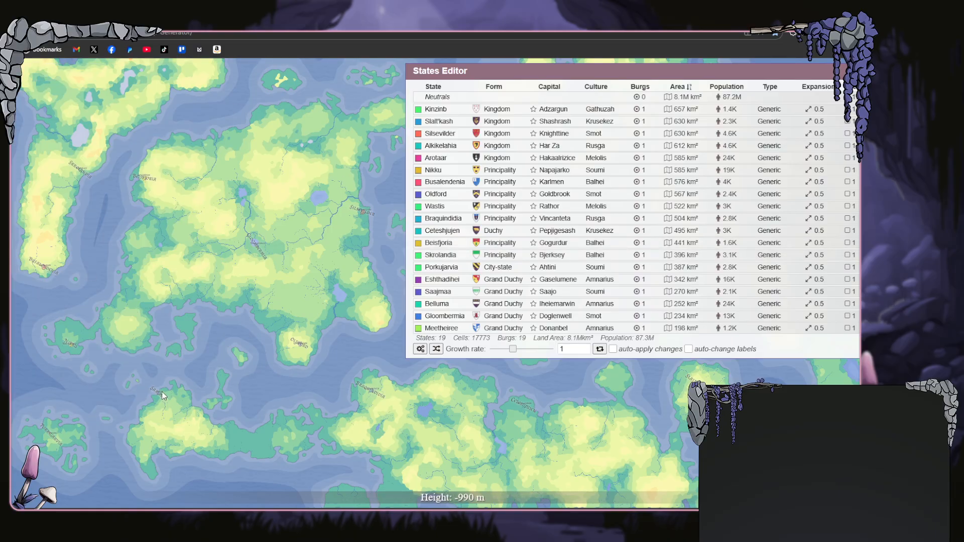
# - Open the burg editor for Saajo, the capital of Saajmaa, and set the burg type to Naval
pyautogui.scroll(2, 162, 400)
pyautogui.scroll(3, 162, 400)
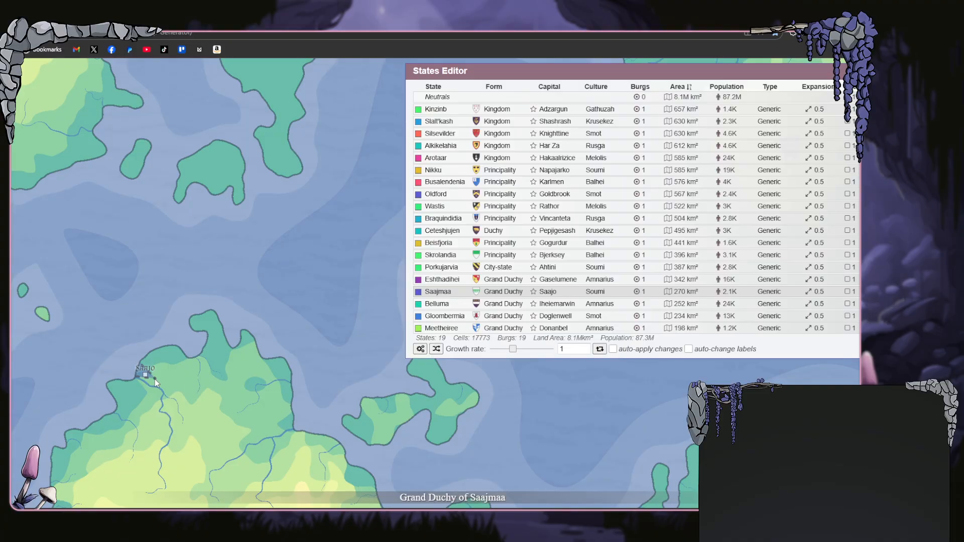
pyautogui.scroll(1, 155, 378)
pyautogui.moveTo(167, 381); pyautogui.dragTo(332, 335)
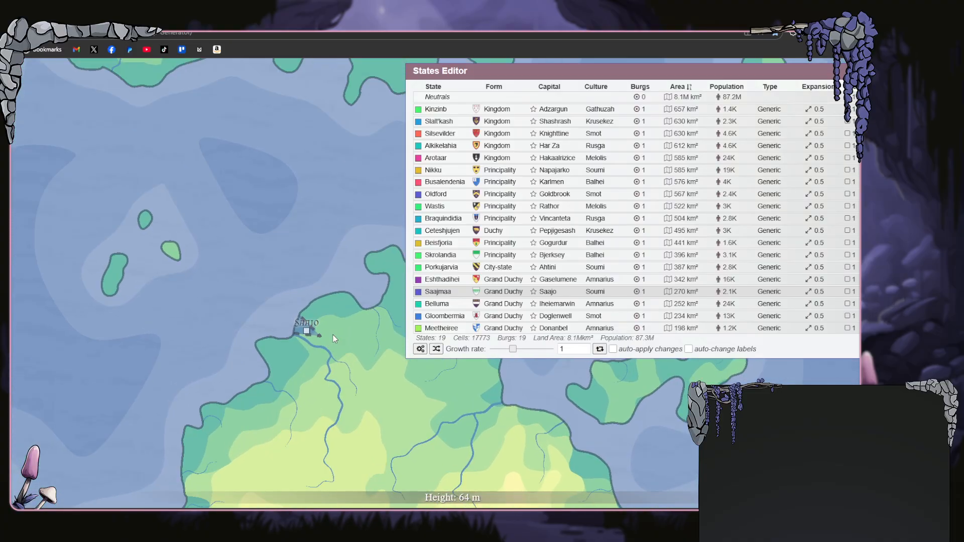
pyautogui.click(306, 330)
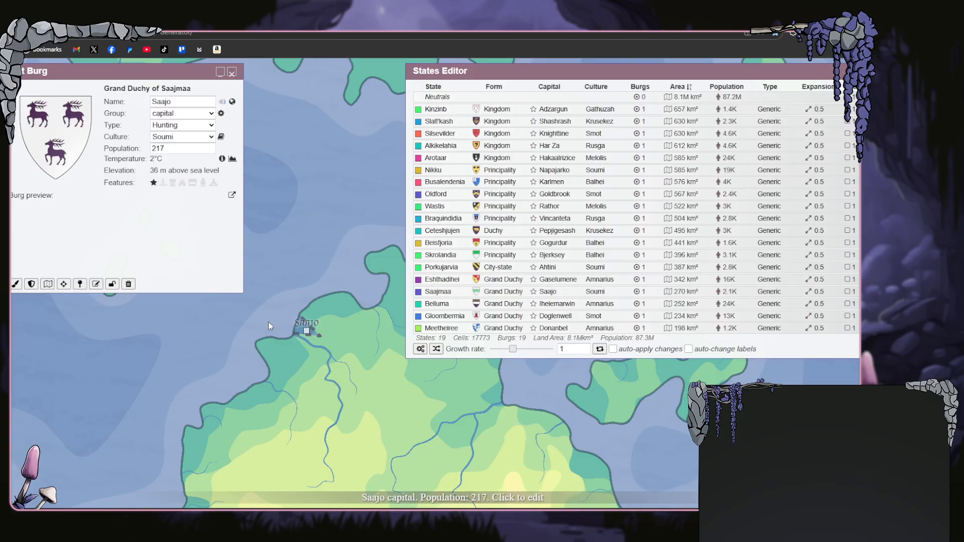
pyautogui.click(210, 130)
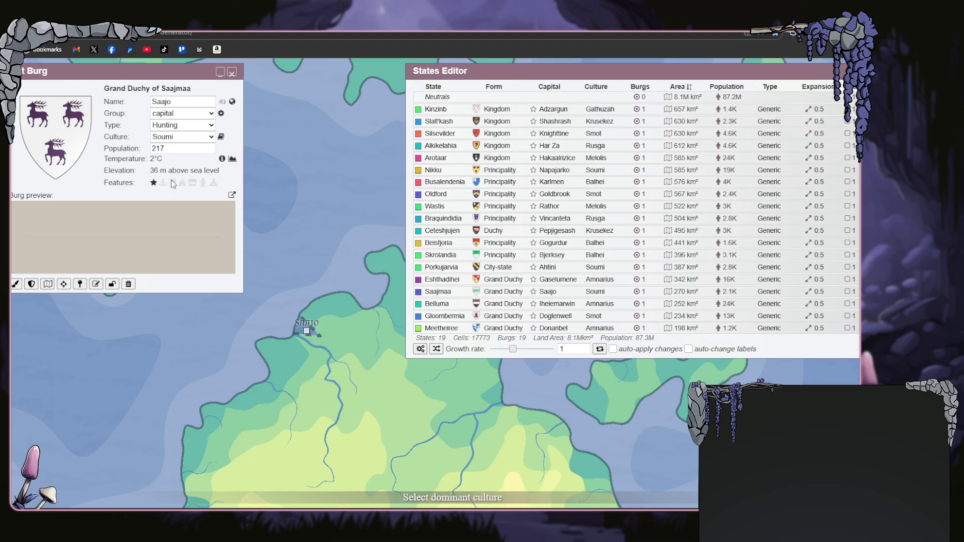
pyautogui.click(171, 177)
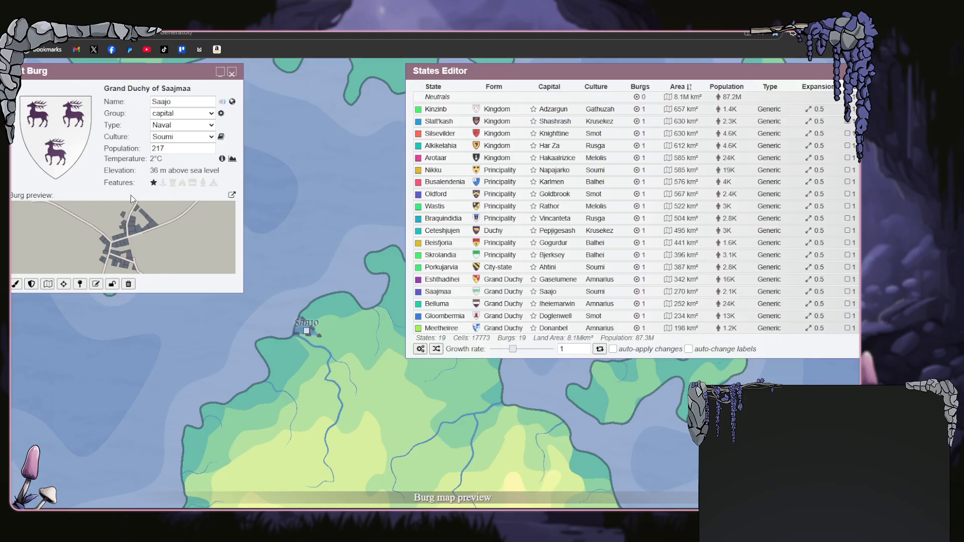
# - View Saajo's temperature graph, and give the burg a port, a citadel and walls
pyautogui.click(232, 160)
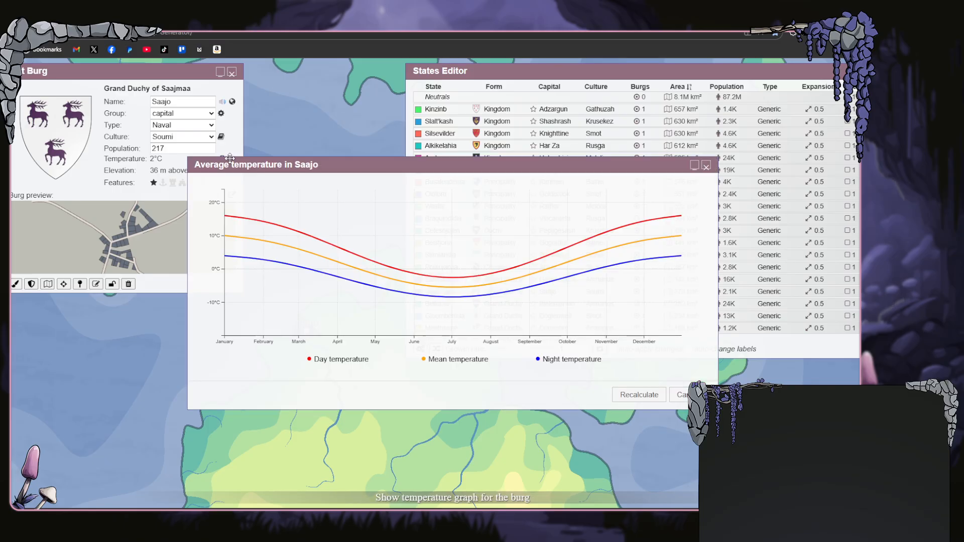
pyautogui.click(706, 166)
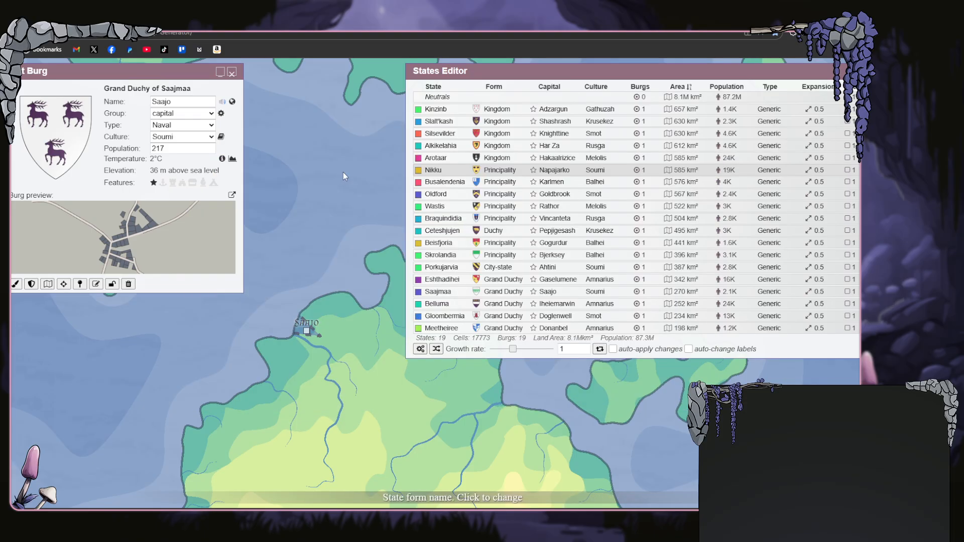
pyautogui.click(162, 184)
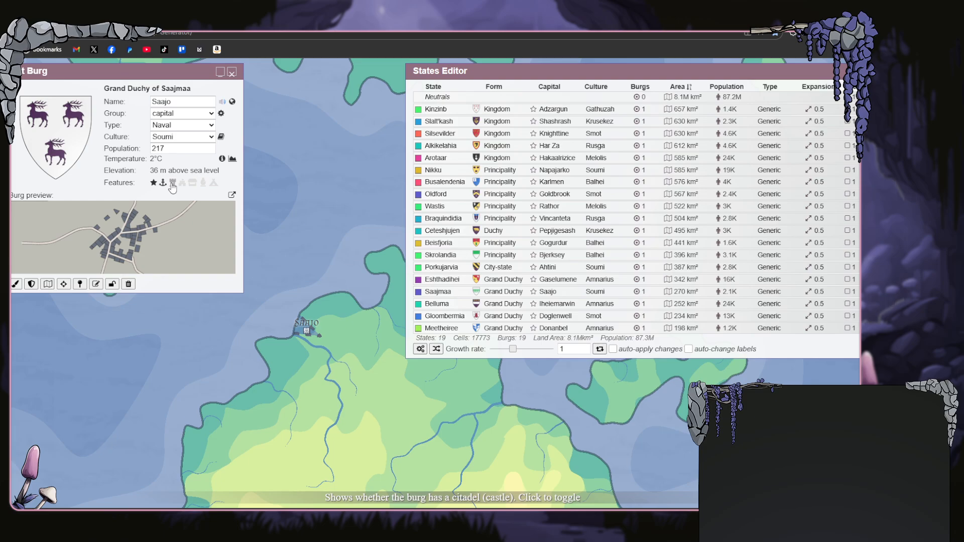
pyautogui.click(172, 184)
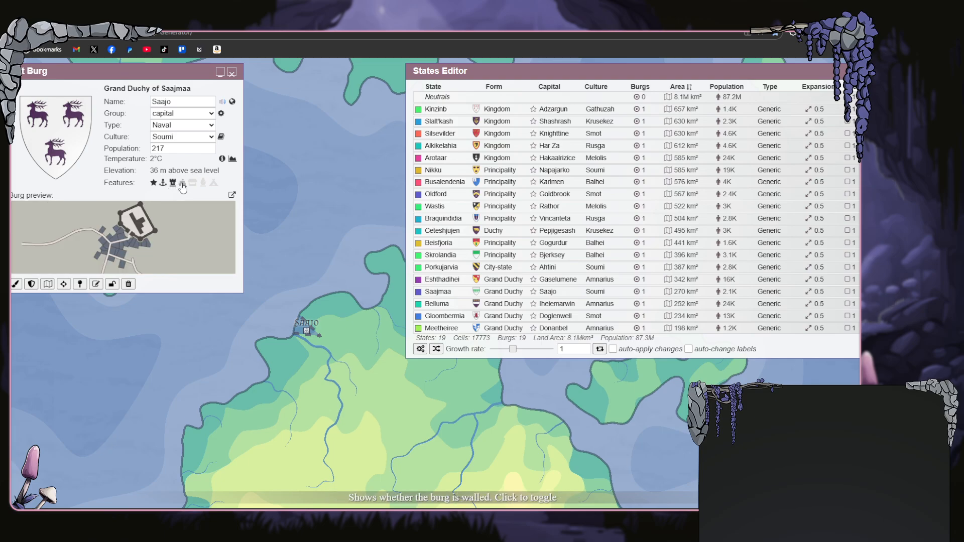
pyautogui.click(182, 186)
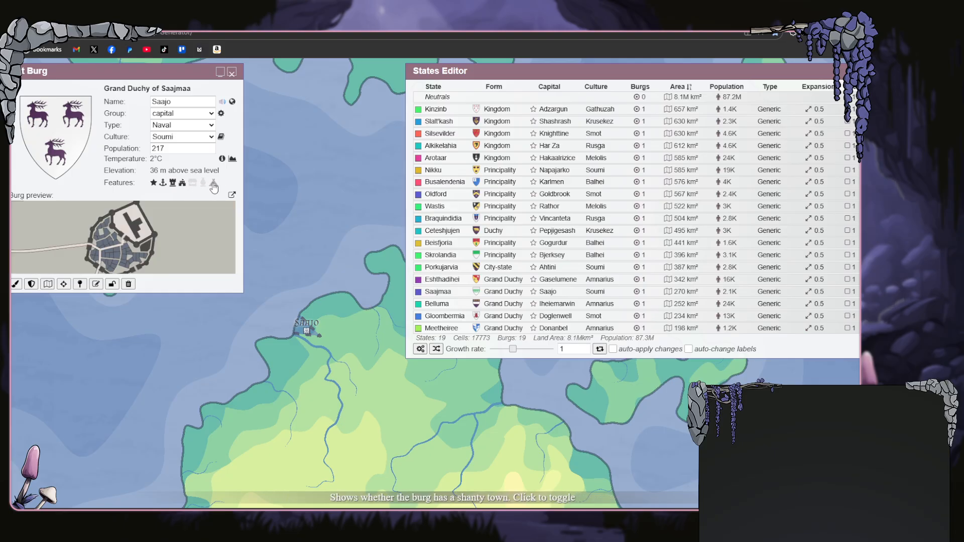
# - Relocate the Saajo burg slightly northwest within its land cell, right up to the coastline
pyautogui.click(17, 284)
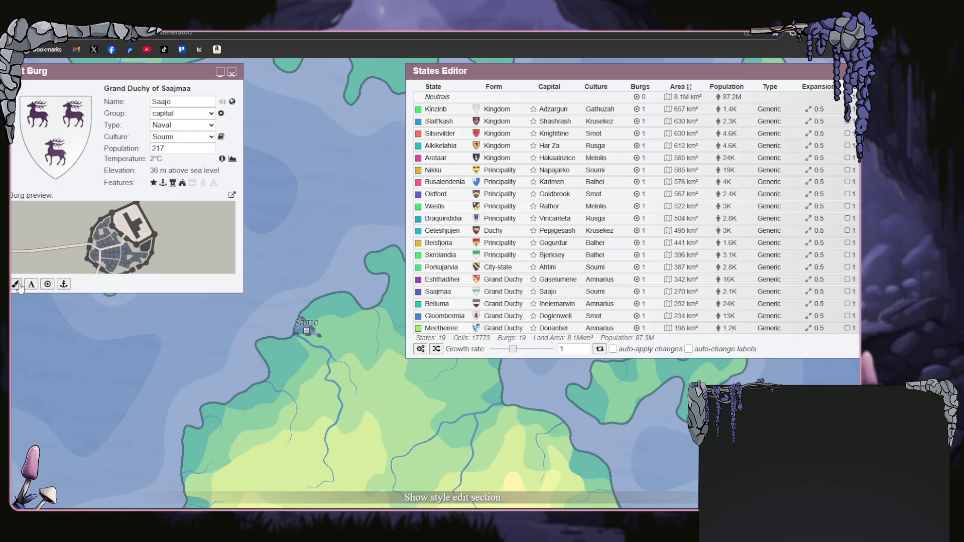
pyautogui.click(17, 284)
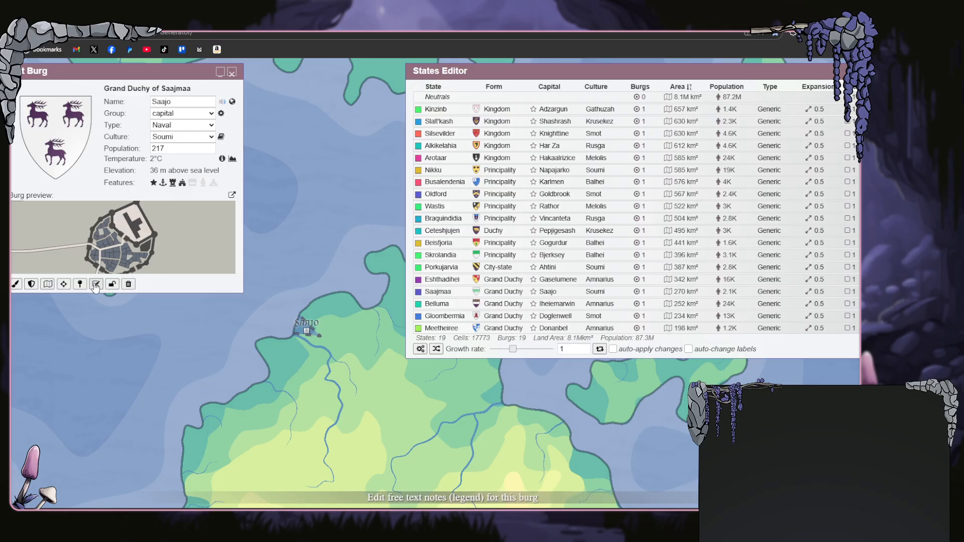
pyautogui.click(64, 284)
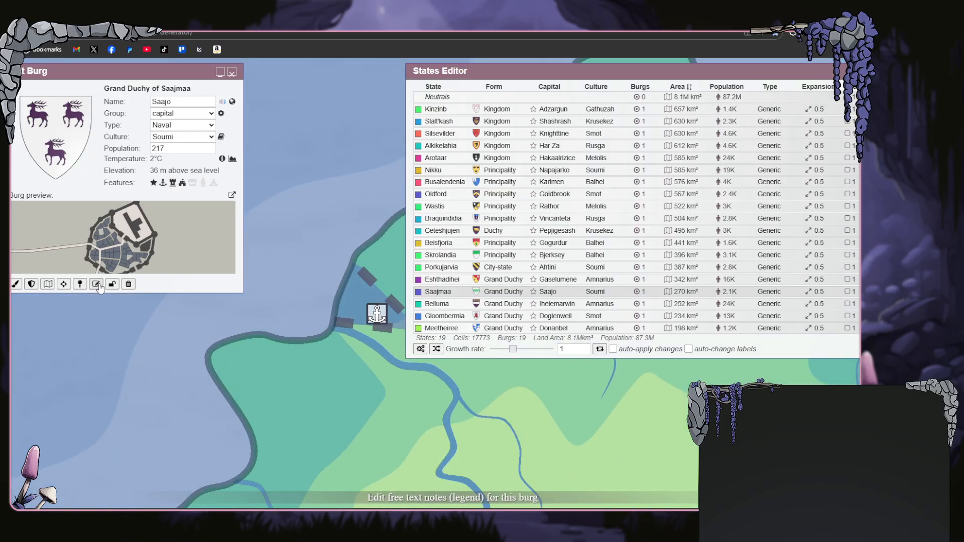
pyautogui.click(81, 285)
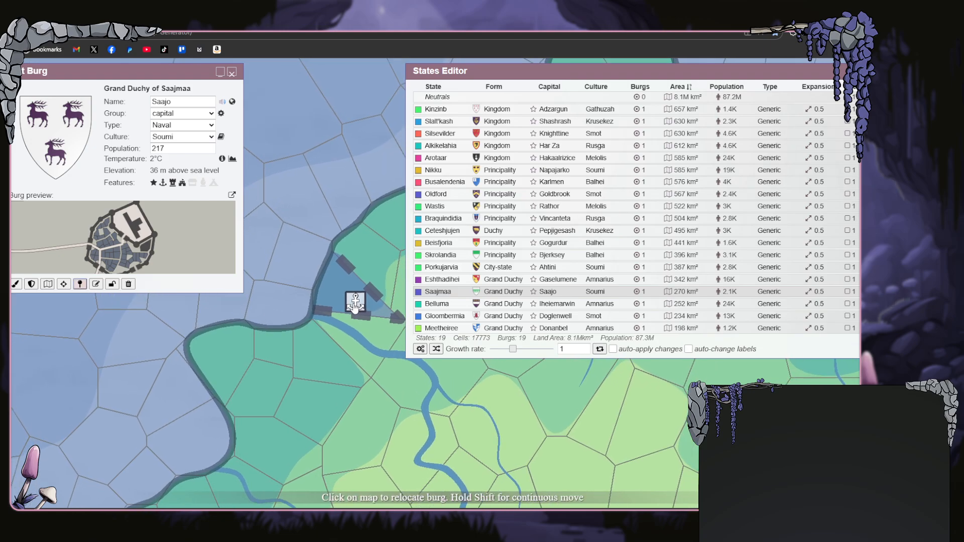
pyautogui.click(328, 269)
pyautogui.click(329, 269)
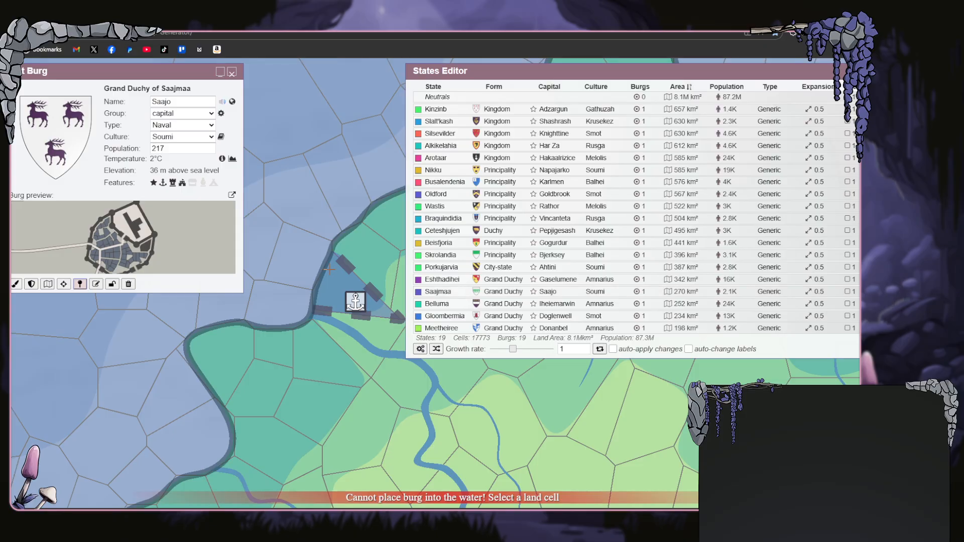
pyautogui.click(330, 279)
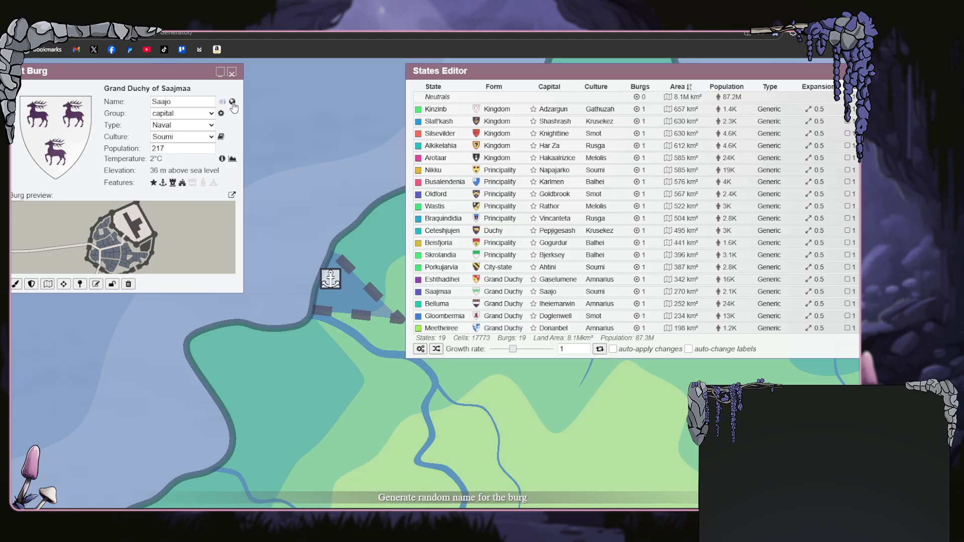
# - Generate a random name for the Saajo burg and replace it with a generated Soumi culture-specific name
pyautogui.click(233, 103)
pyautogui.click(232, 103)
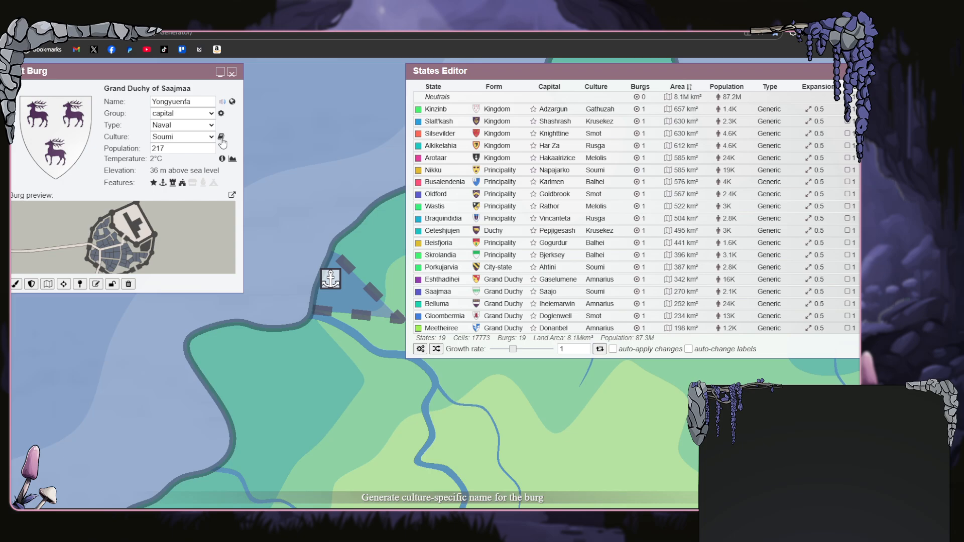
pyautogui.click(221, 138)
pyautogui.click(221, 138)
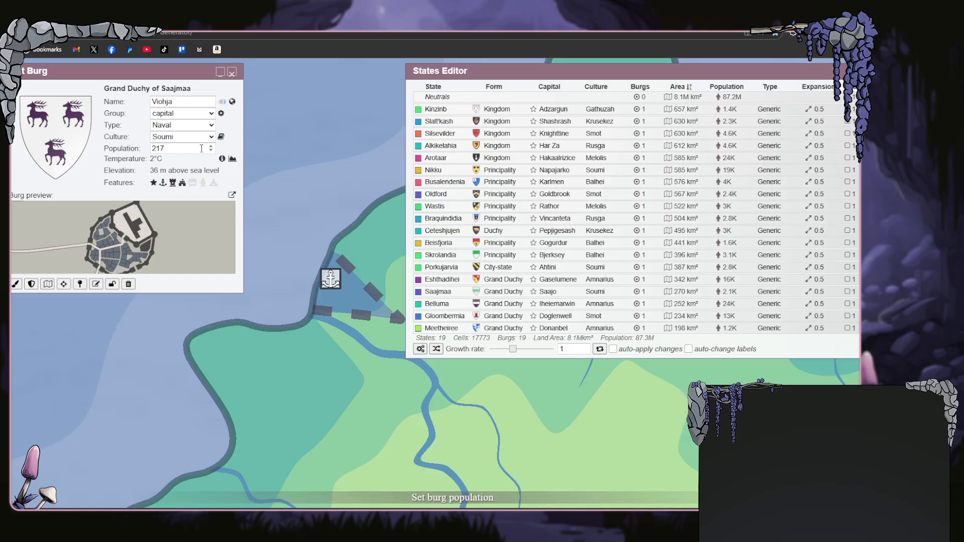
# - Raise the population of Saajmaa's capital burg to 240
pyautogui.click(211, 147)
pyautogui.click(211, 147)
pyautogui.click(211, 146)
pyautogui.click(211, 147)
pyautogui.click(211, 147)
pyautogui.click(211, 147)
pyautogui.click(211, 147)
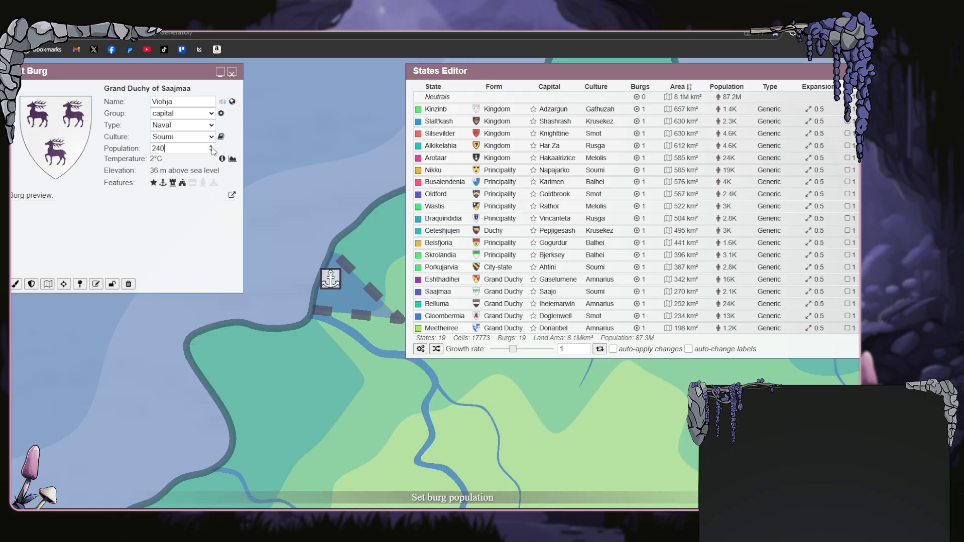
# - Raise the population of the Viohja capital burg to 271
pyautogui.click(211, 147)
pyautogui.click(211, 147)
pyautogui.click(212, 147)
# - View Viohja's generated city map at full size, and close the map and the burg editor
pyautogui.click(232, 195)
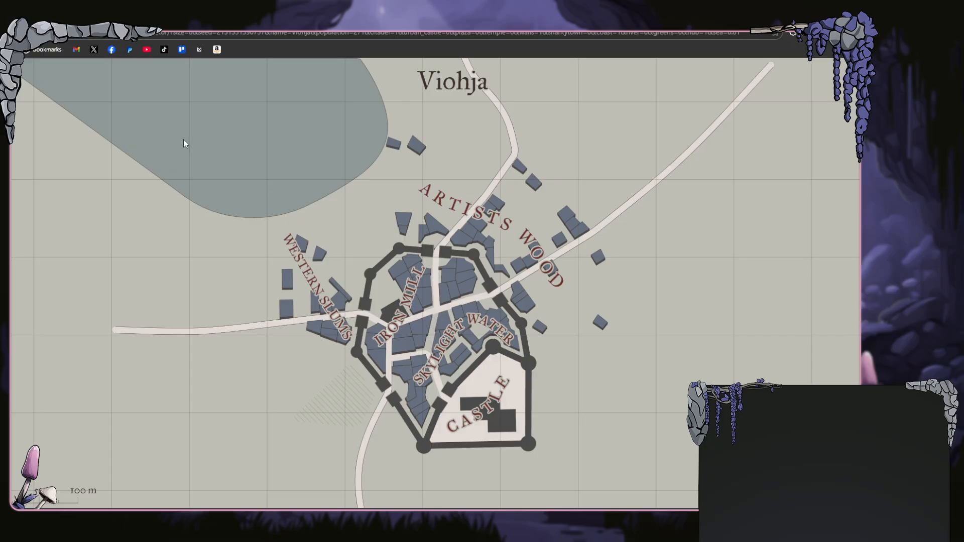
pyautogui.moveTo(20, 91)
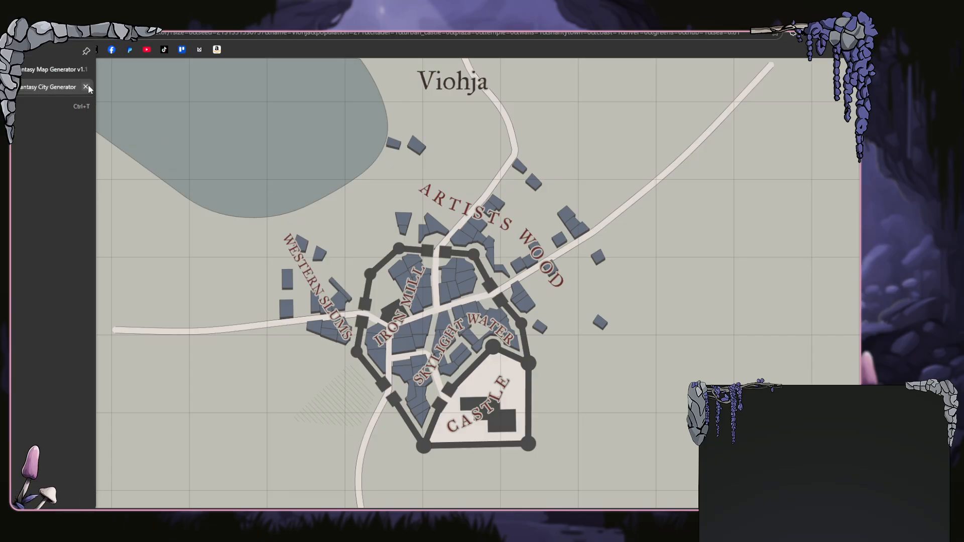
pyautogui.click(86, 87)
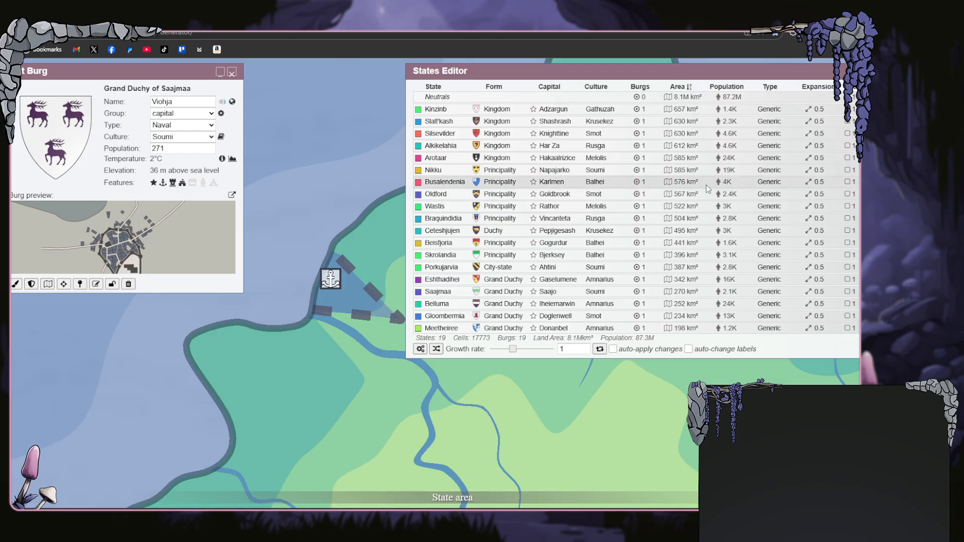
pyautogui.click(231, 74)
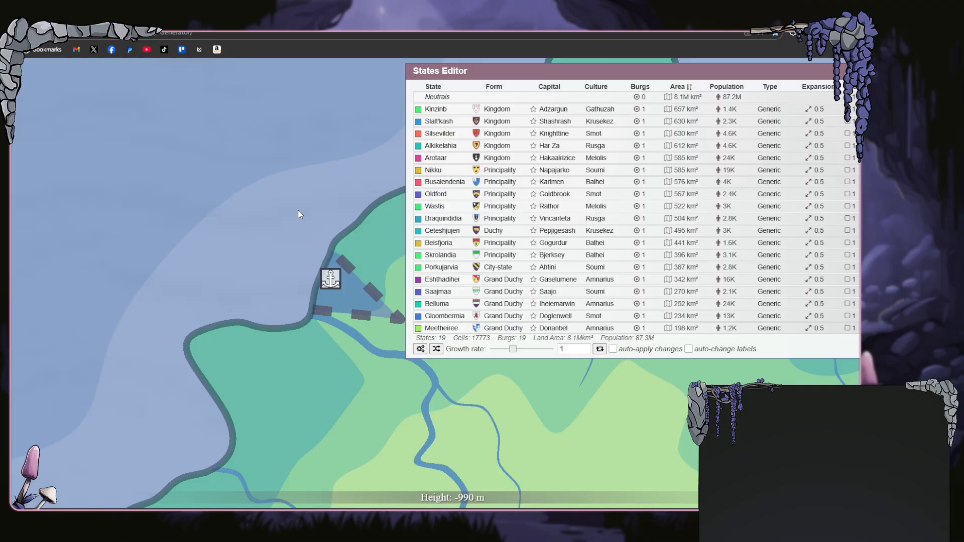
# - Examine the military overview of all states, sorting it by personnel rate and by state name
pyautogui.scroll(-4, 284, 210)
pyautogui.scroll(-4, 275, 211)
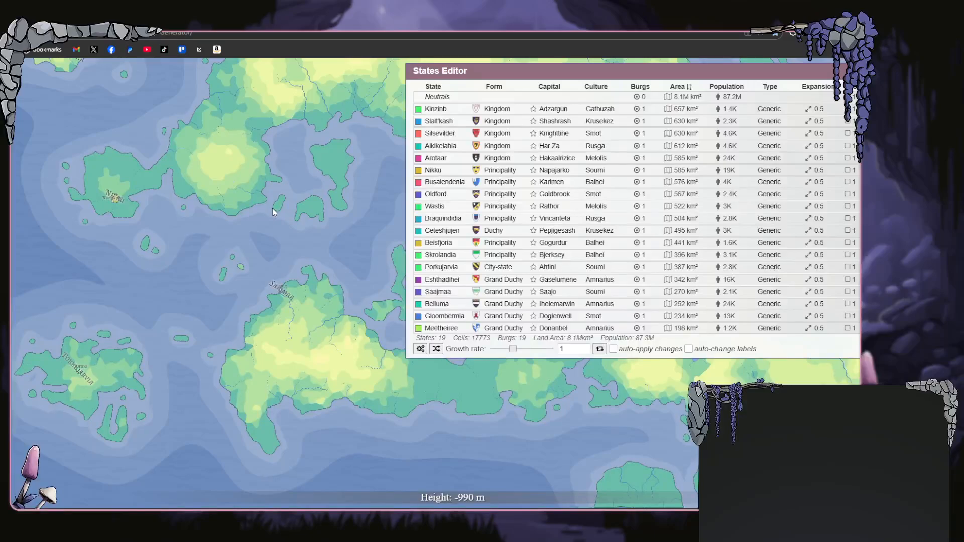
pyautogui.click(23, 76)
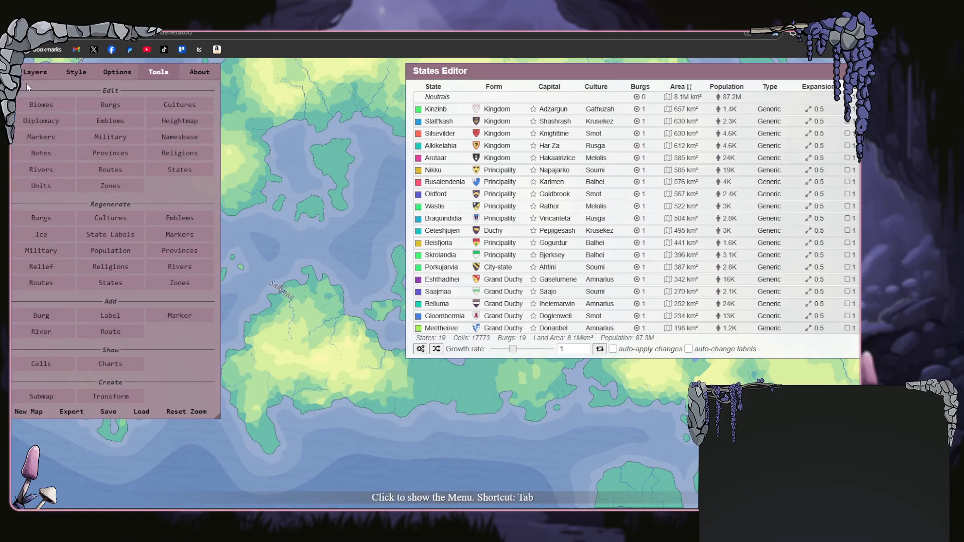
pyautogui.click(133, 144)
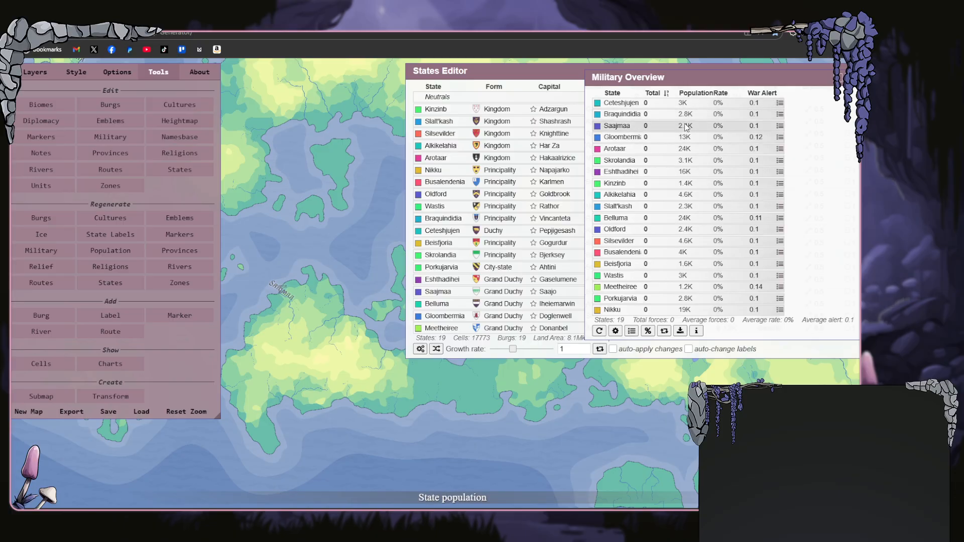
pyautogui.click(721, 95)
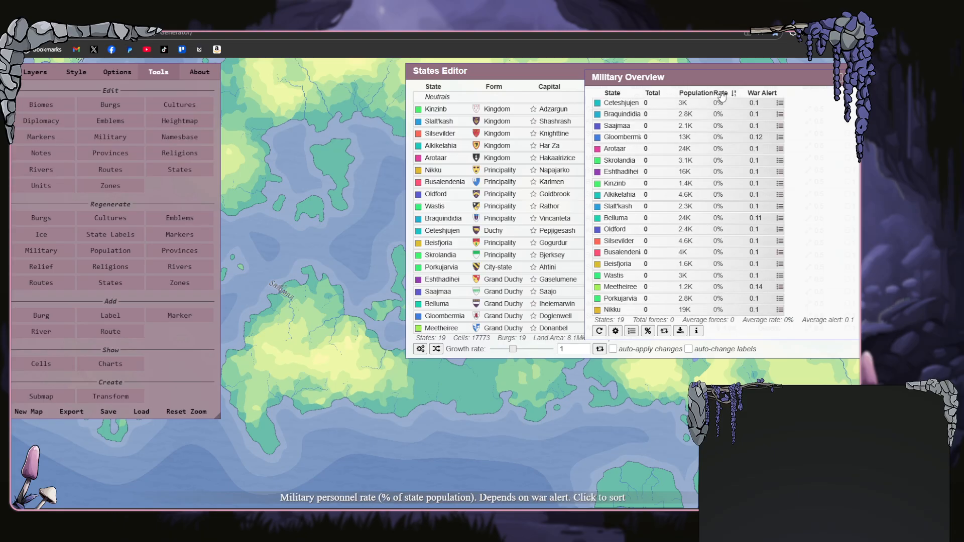
pyautogui.click(613, 93)
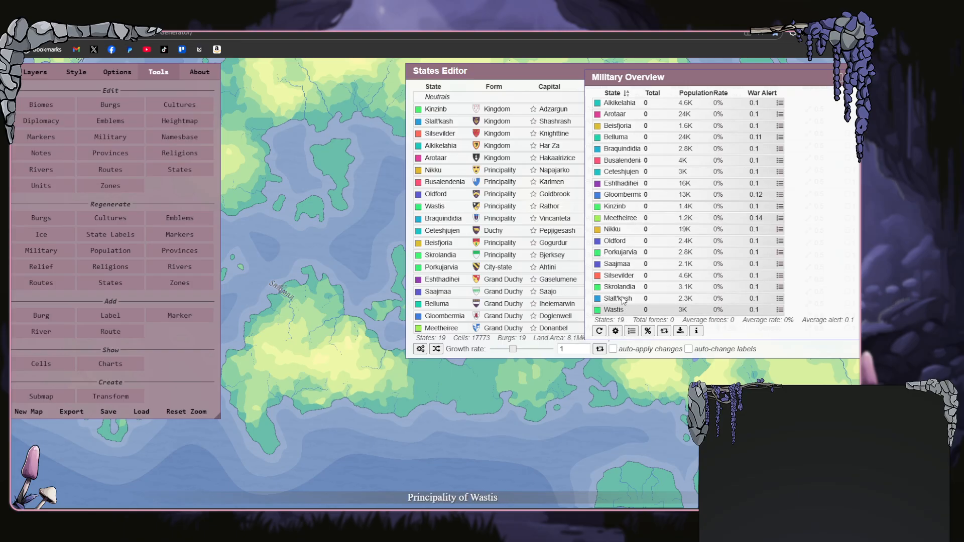
pyautogui.click(849, 77)
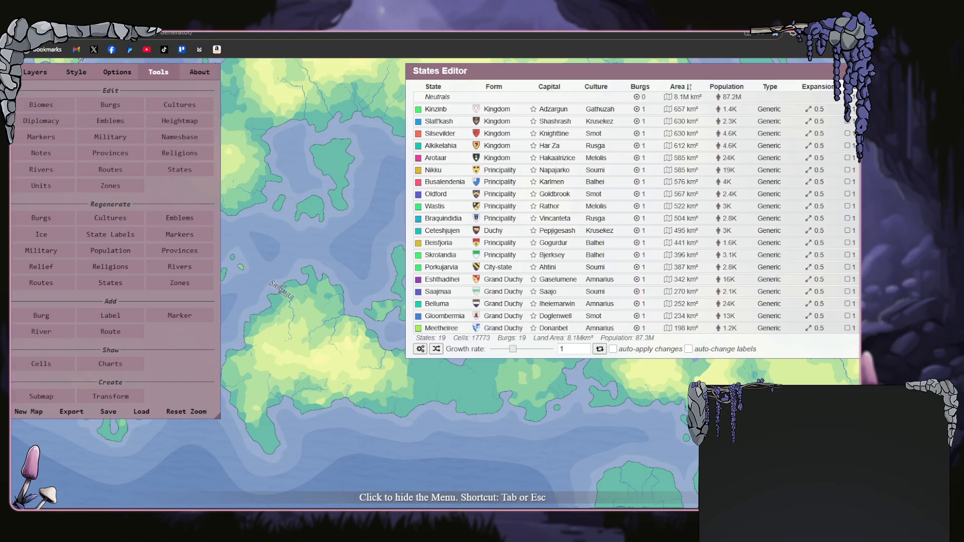
# - Recalculate the states from their current growth attributes, with automatic label changes enabled
pyautogui.click(158, 72)
pyautogui.scroll(5, 286, 231)
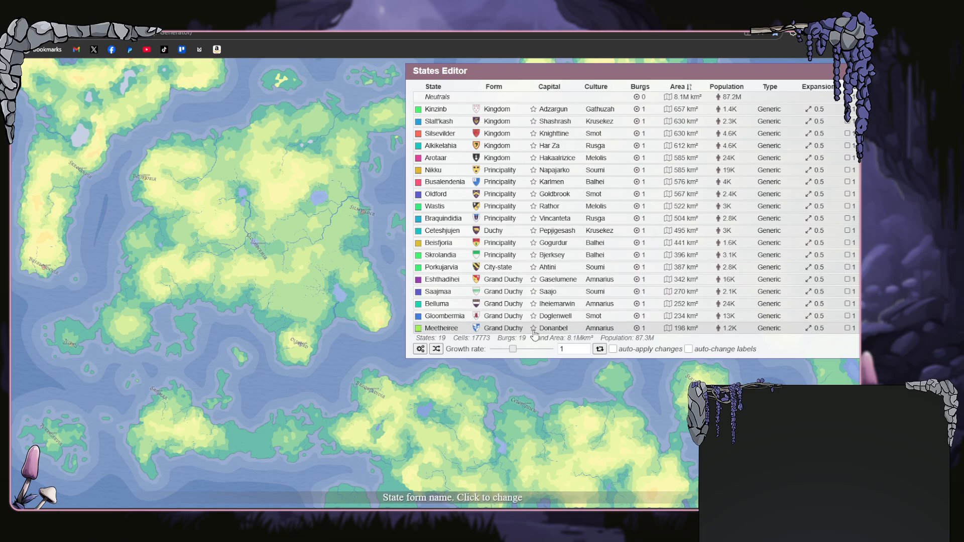
pyautogui.click(600, 349)
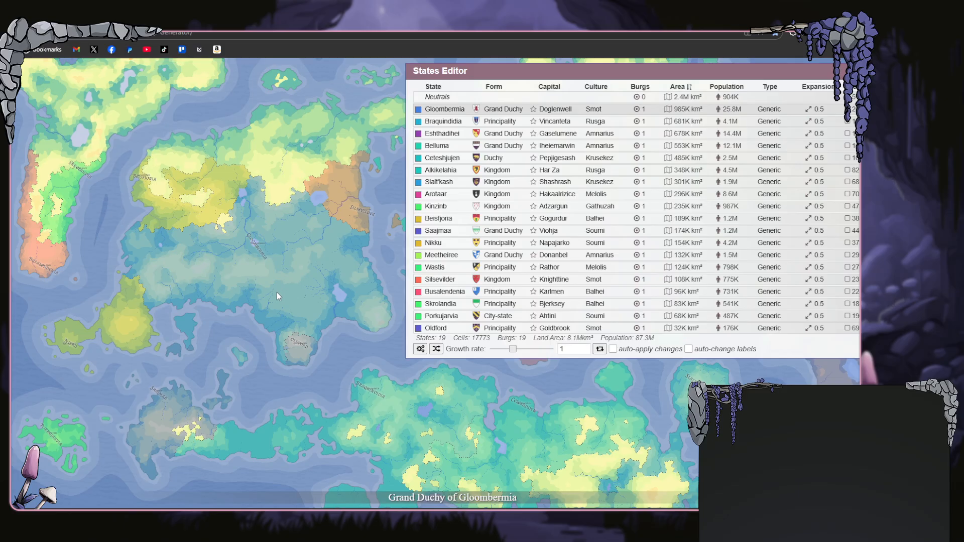
pyautogui.click(600, 350)
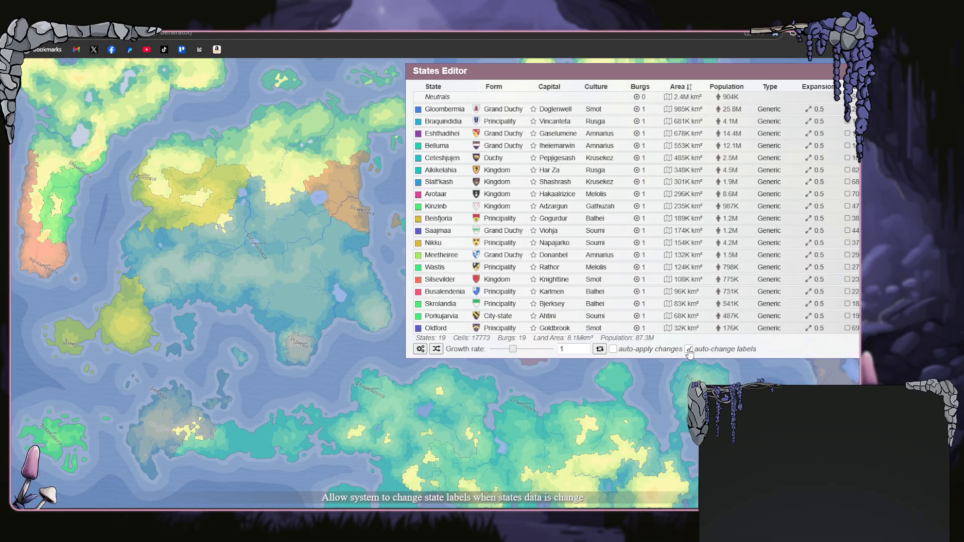
pyautogui.click(600, 351)
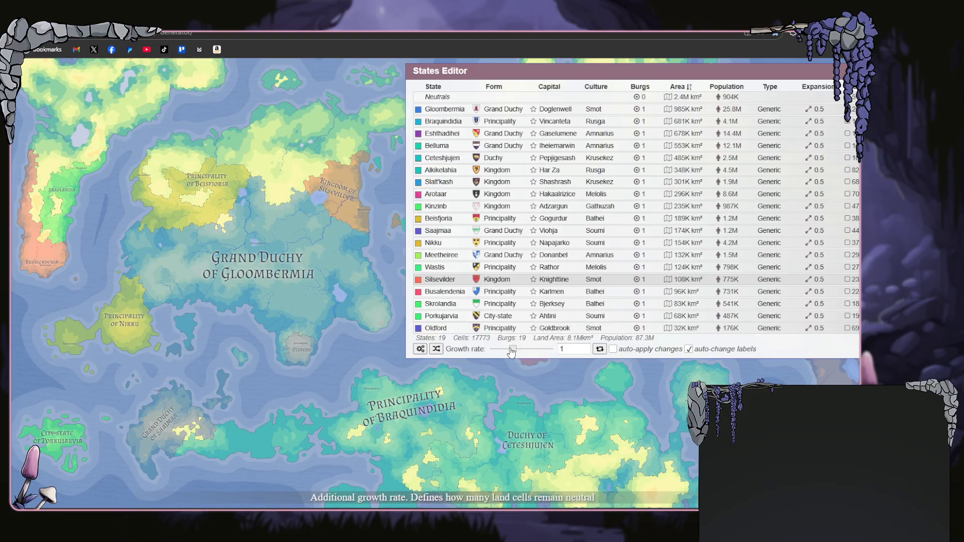
# - Randomize the expansion values of all states, recalculate their territories, and hide the regeneration options
pyautogui.click(438, 351)
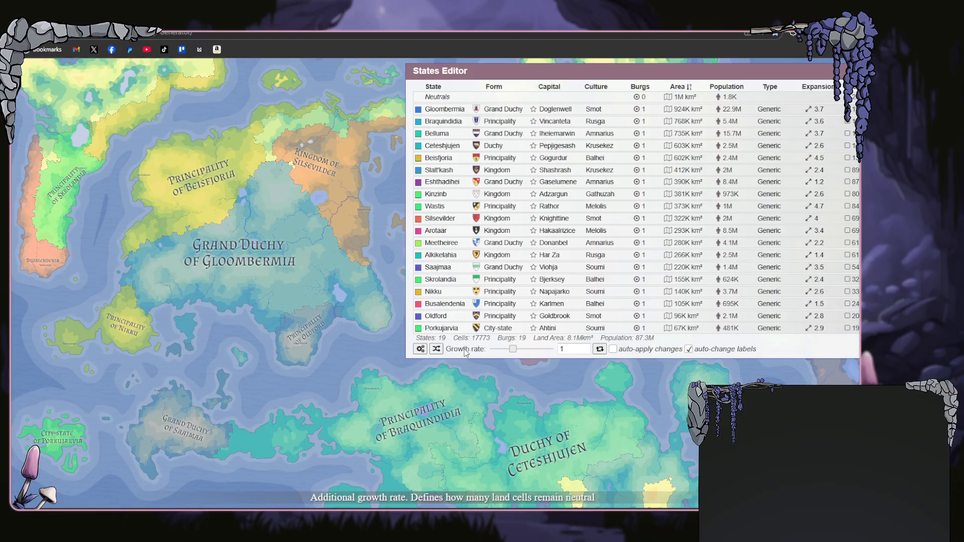
pyautogui.click(600, 351)
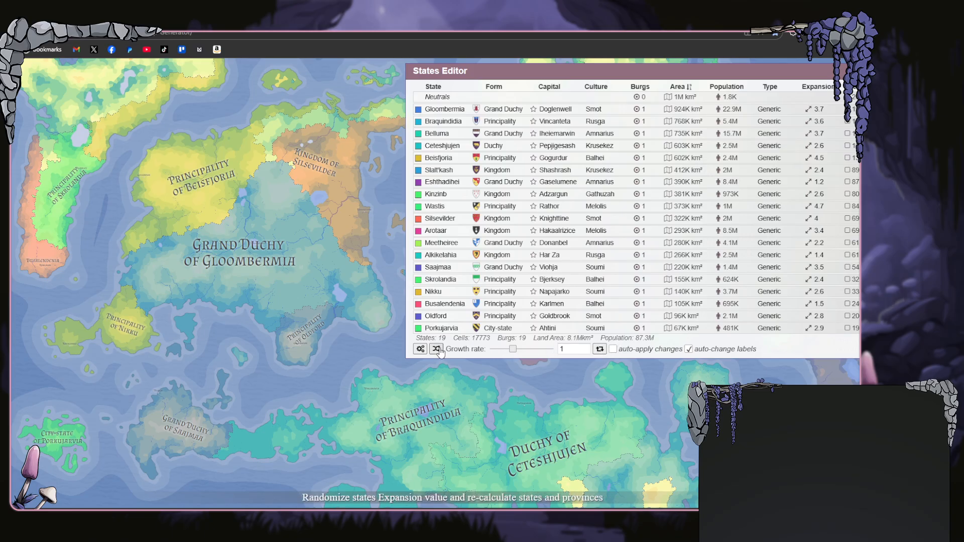
pyautogui.click(420, 350)
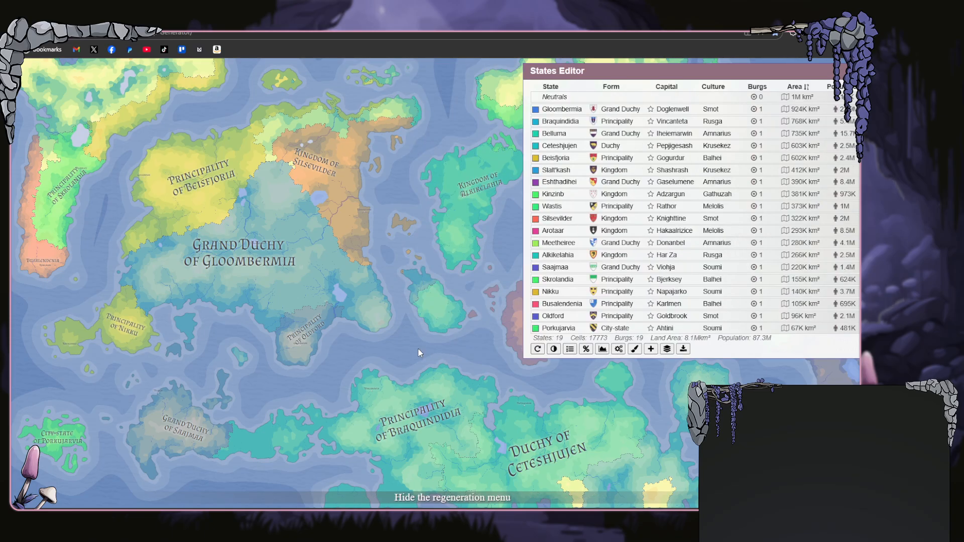
# - Set the body opacity of the States layer to 0.46
pyautogui.click(552, 349)
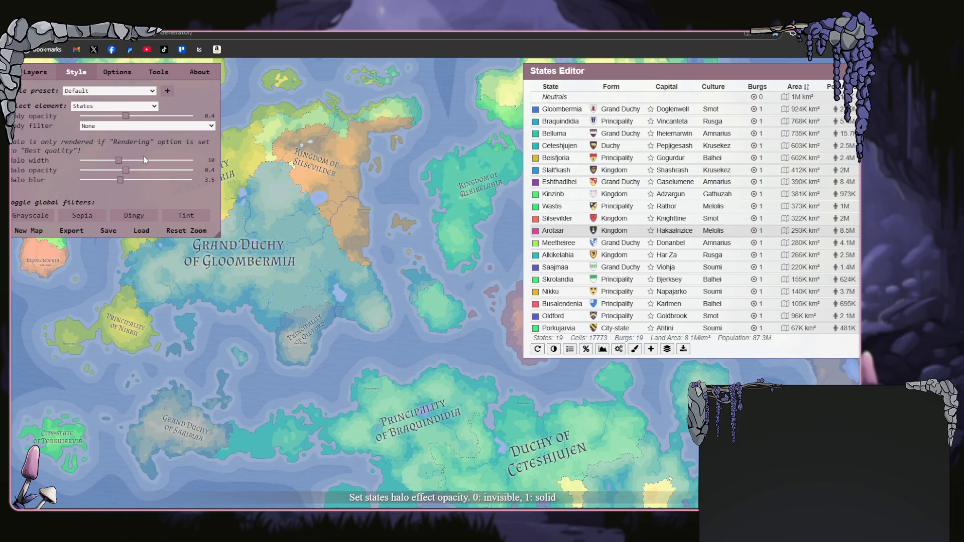
pyautogui.moveTo(126, 116); pyautogui.dragTo(134, 118)
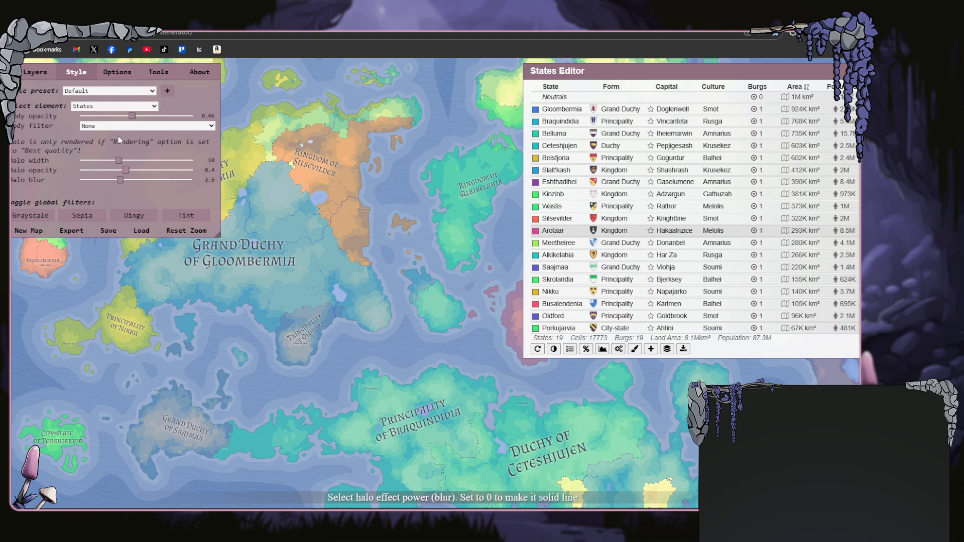
pyautogui.click(16, 72)
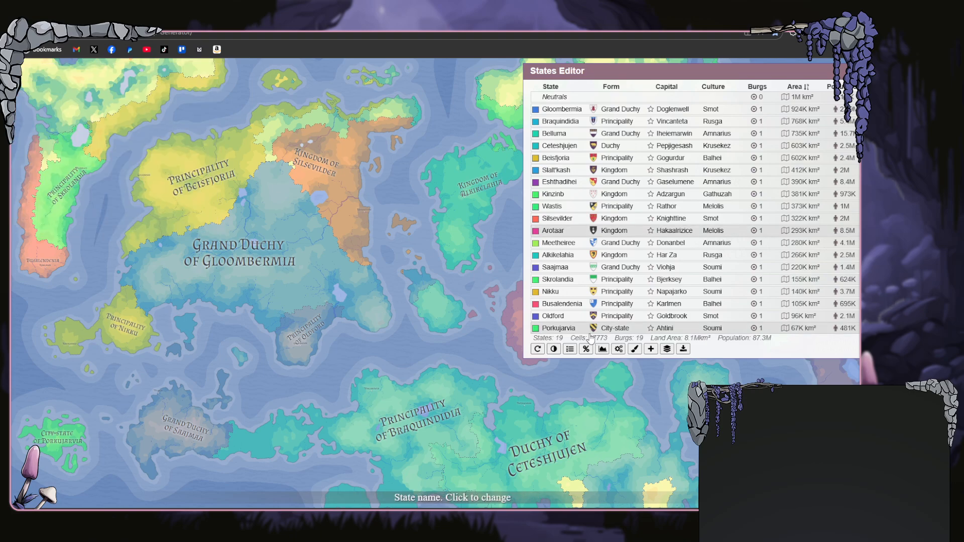
# - View the states bubble chart by area, and show the state regeneration options again
pyautogui.click(602, 350)
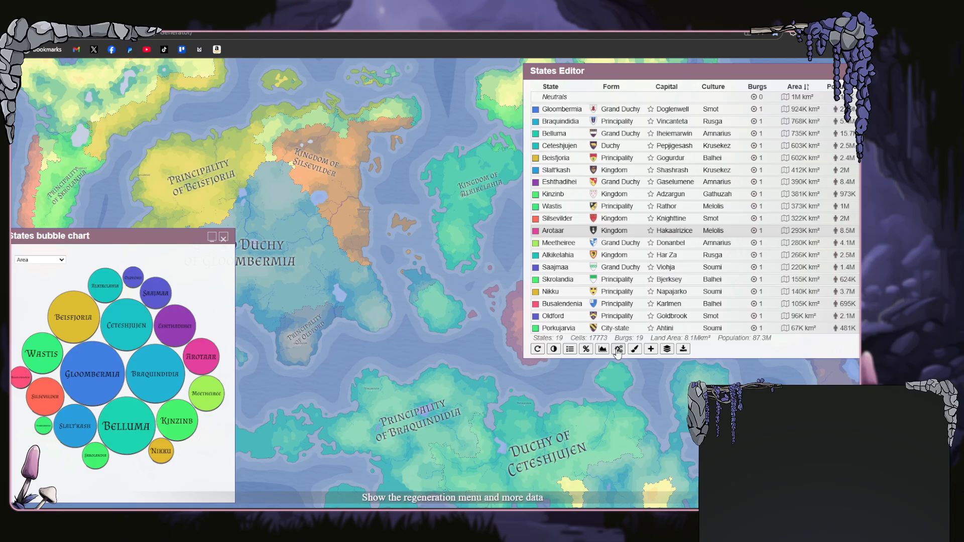
pyautogui.click(618, 350)
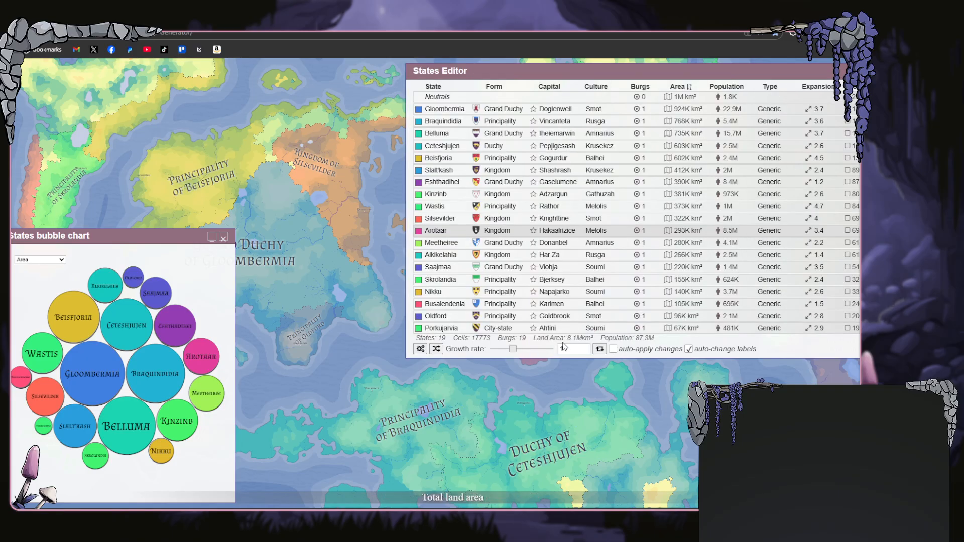
pyautogui.click(421, 349)
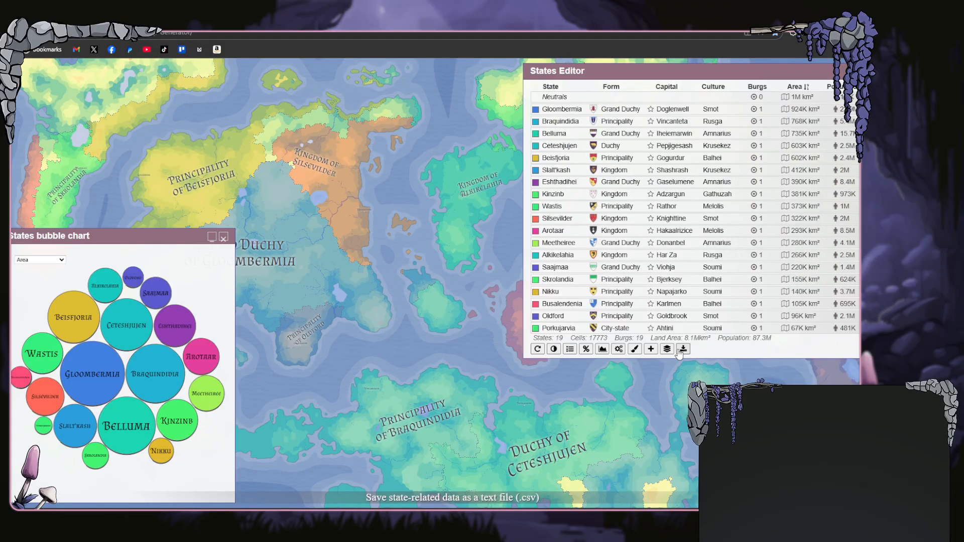
pyautogui.click(619, 350)
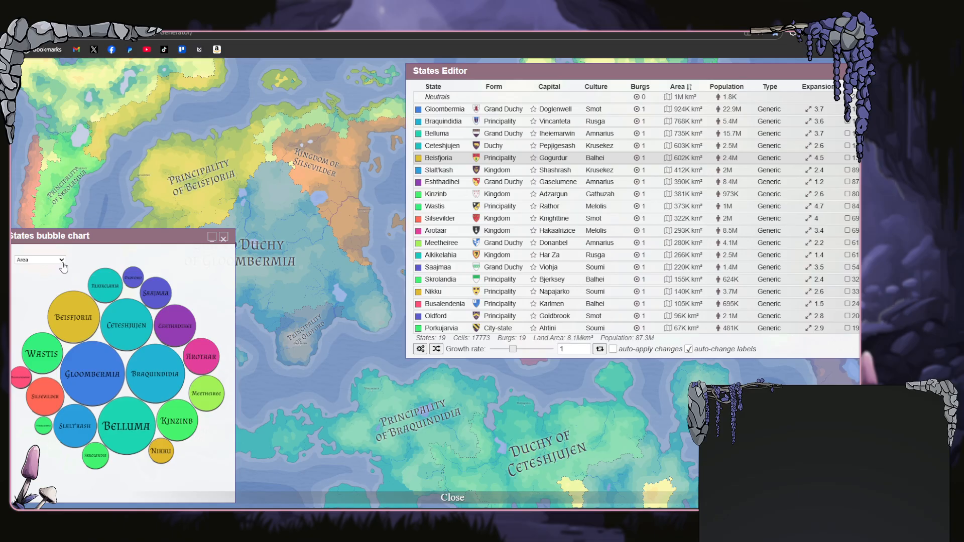
pyautogui.click(223, 237)
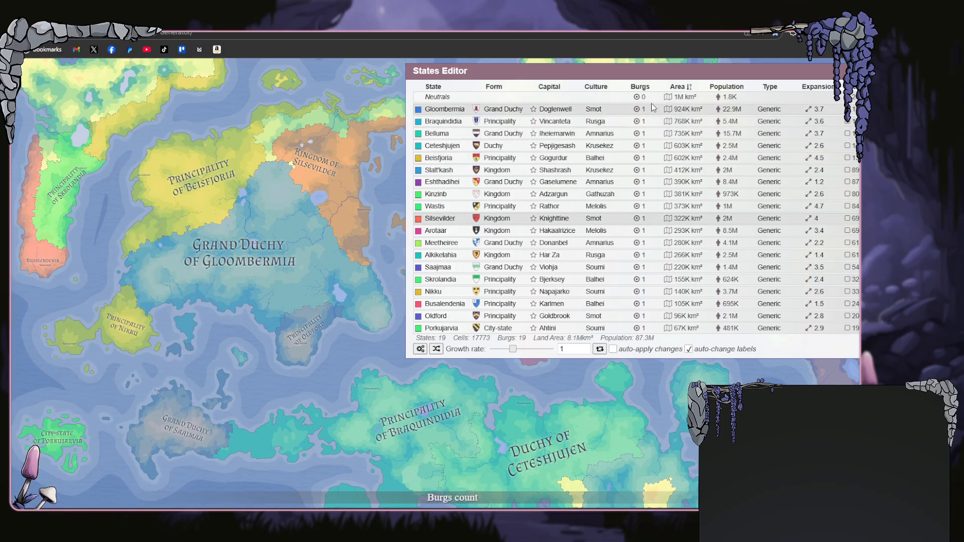
# - Randomize the states' expansion values again, and recalculate the territories with a growth rate of 1.3
pyautogui.moveTo(686, 72); pyautogui.dragTo(646, 87)
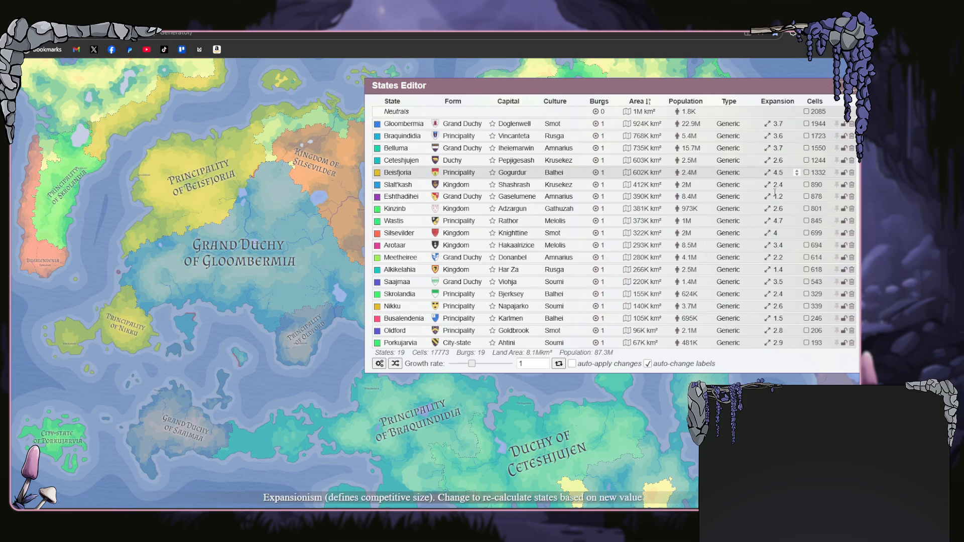
pyautogui.click(394, 364)
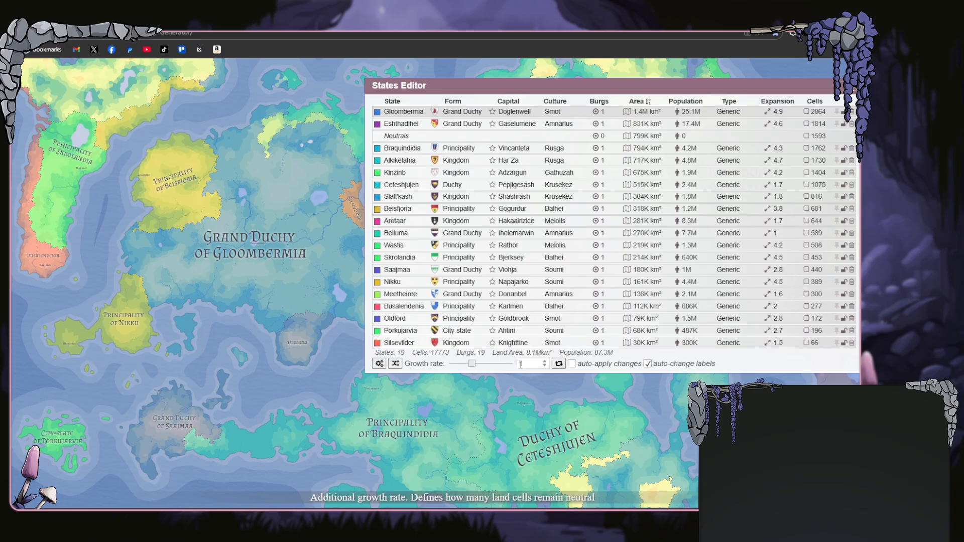
pyautogui.click(546, 365)
pyautogui.click(545, 364)
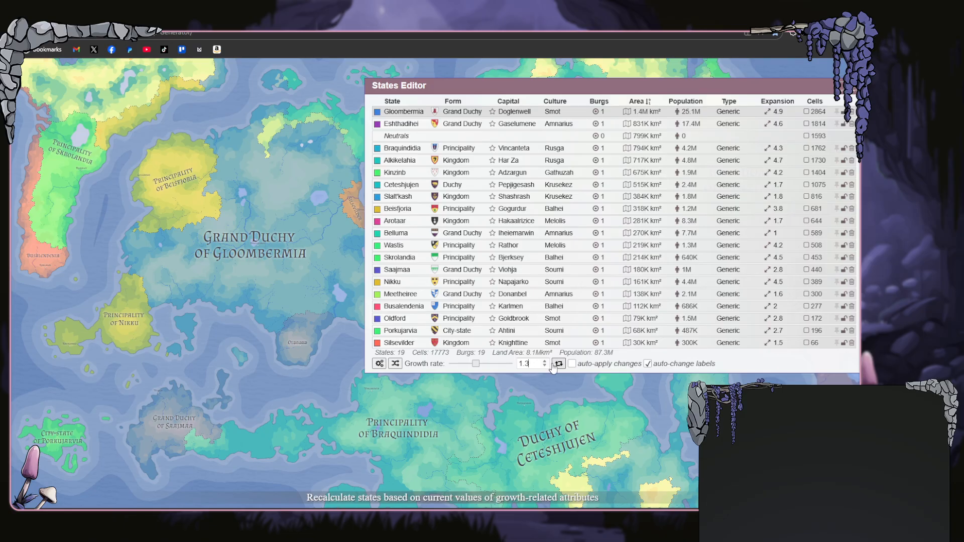
pyautogui.click(558, 364)
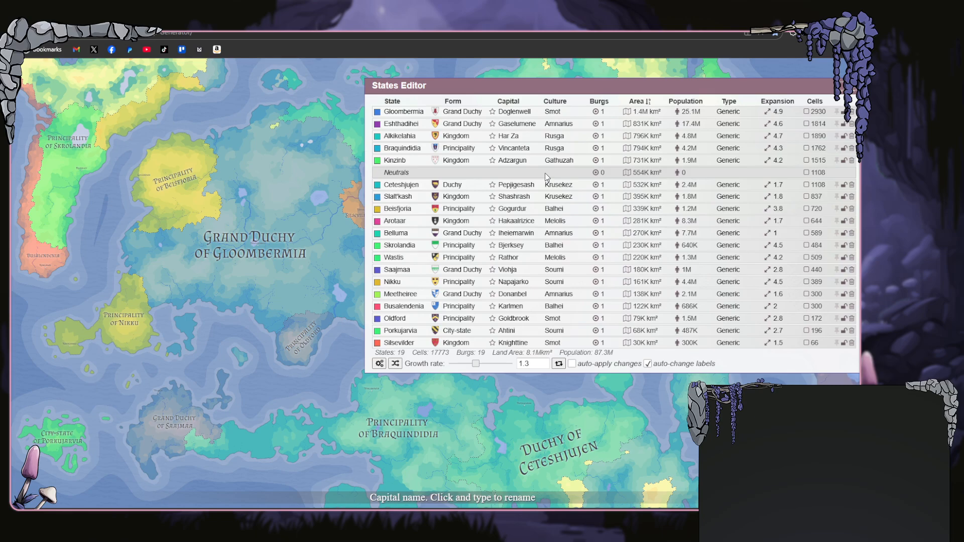
# - Sort the states by name, enable auto-apply changes, and randomize all expansion values once more before closing the editor
pyautogui.click(402, 103)
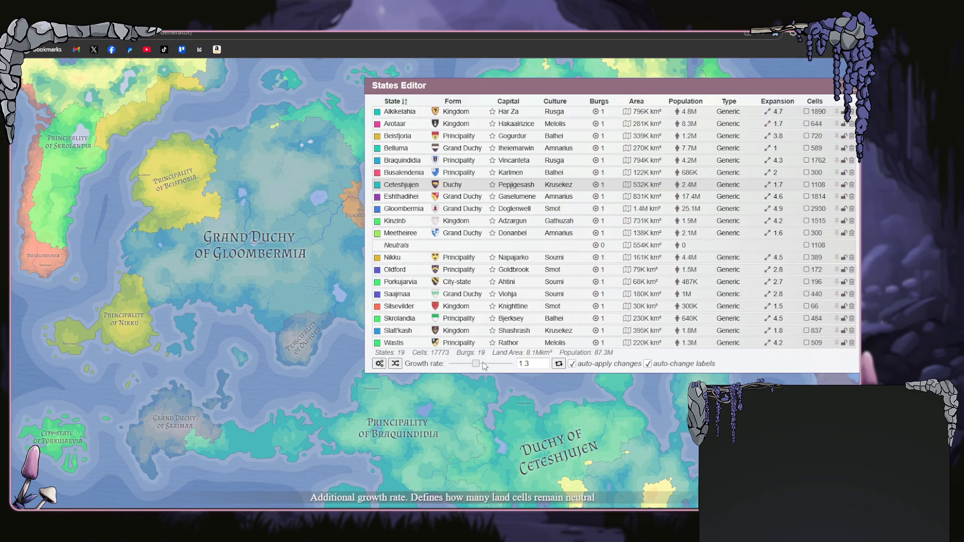
pyautogui.click(395, 364)
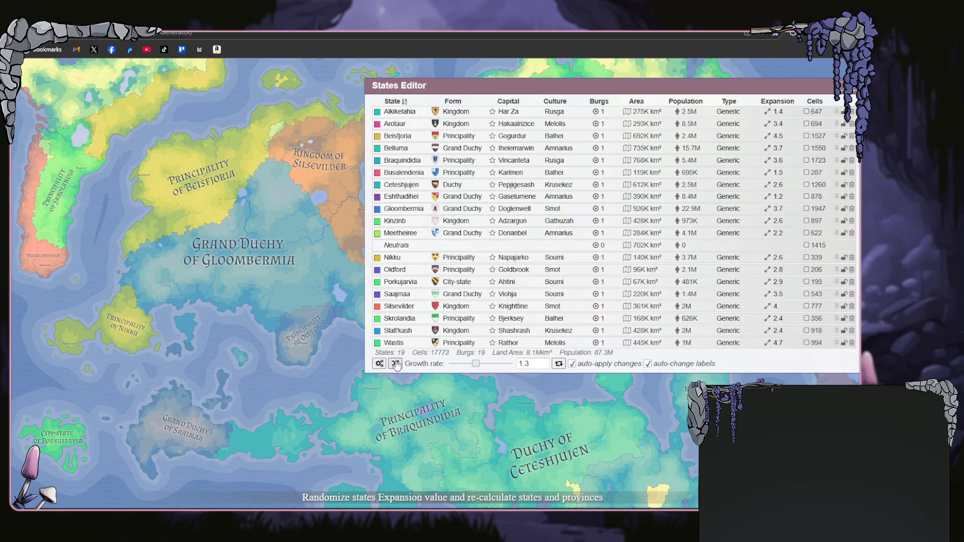
pyautogui.click(853, 89)
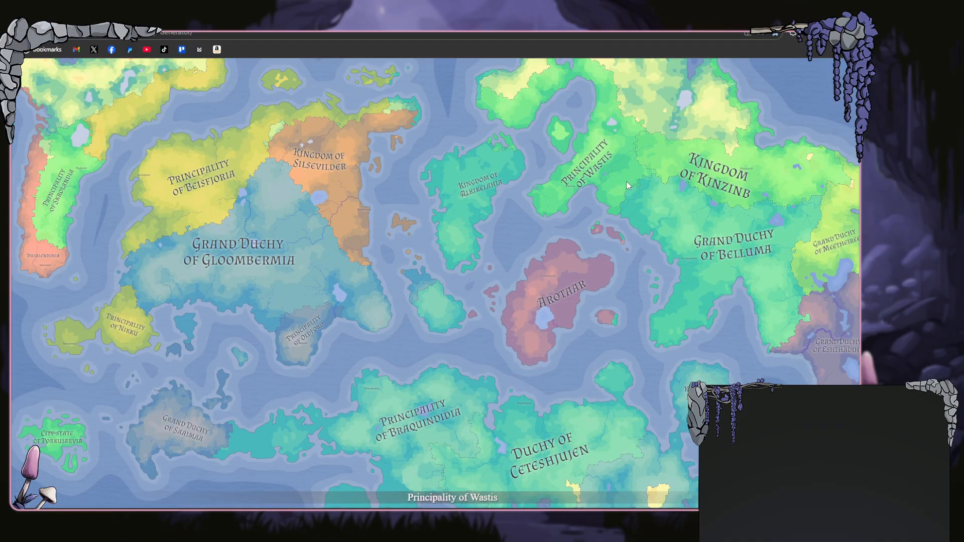
# - Save the map as a file on the local machine
pyautogui.click(37, 72)
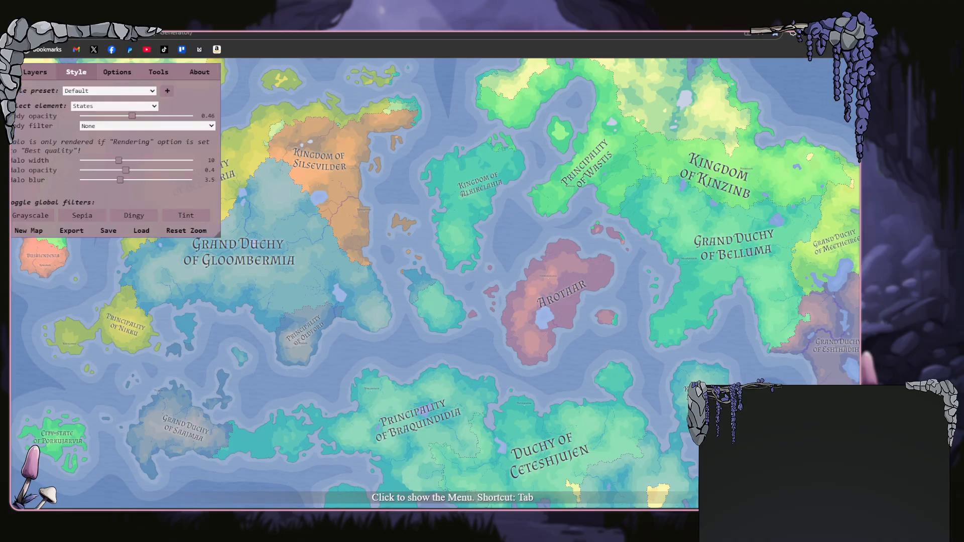
pyautogui.click(108, 230)
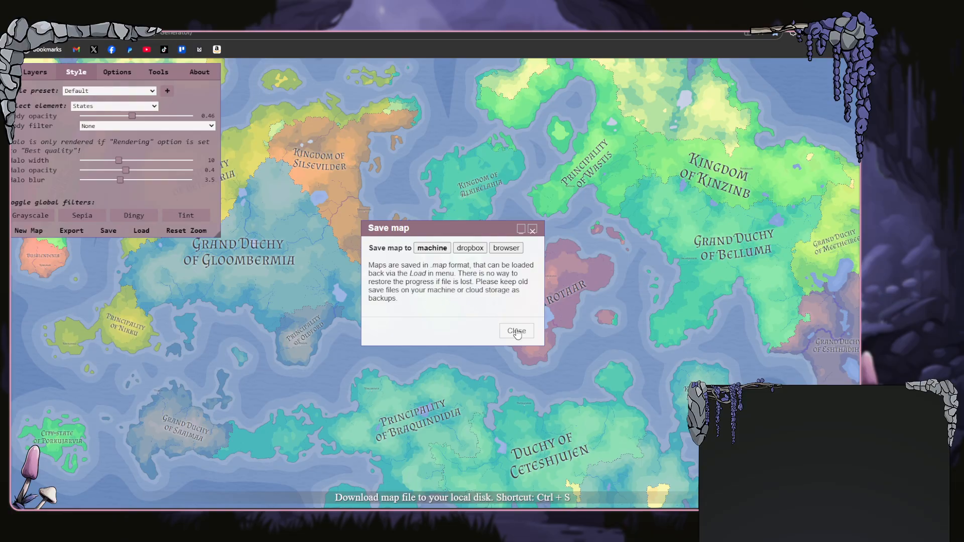
pyautogui.click(435, 248)
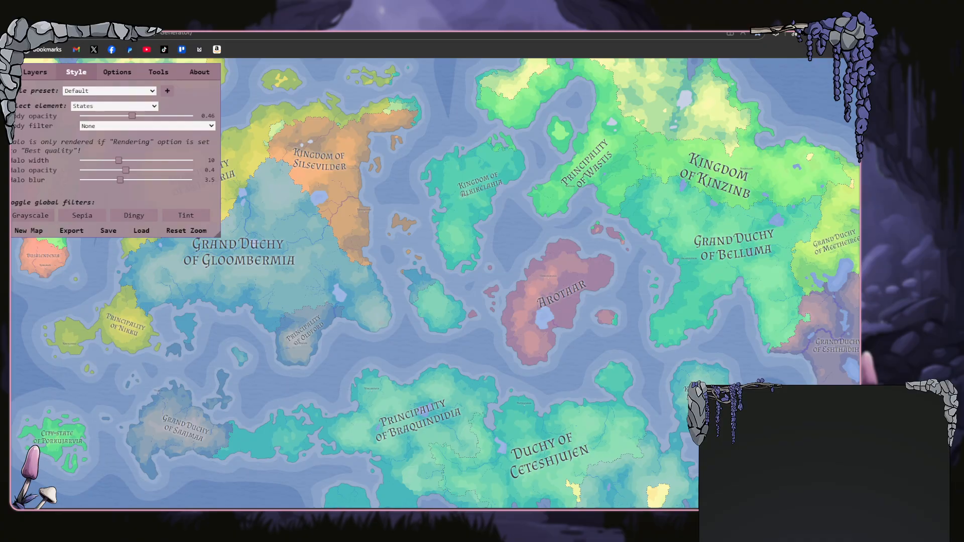
pyautogui.click(31, 73)
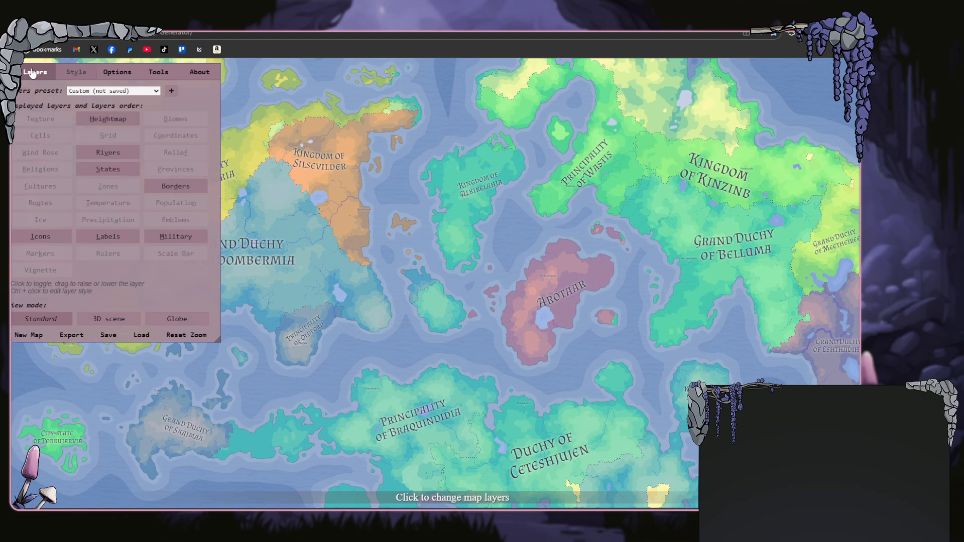
pyautogui.click(16, 72)
pyautogui.click(16, 71)
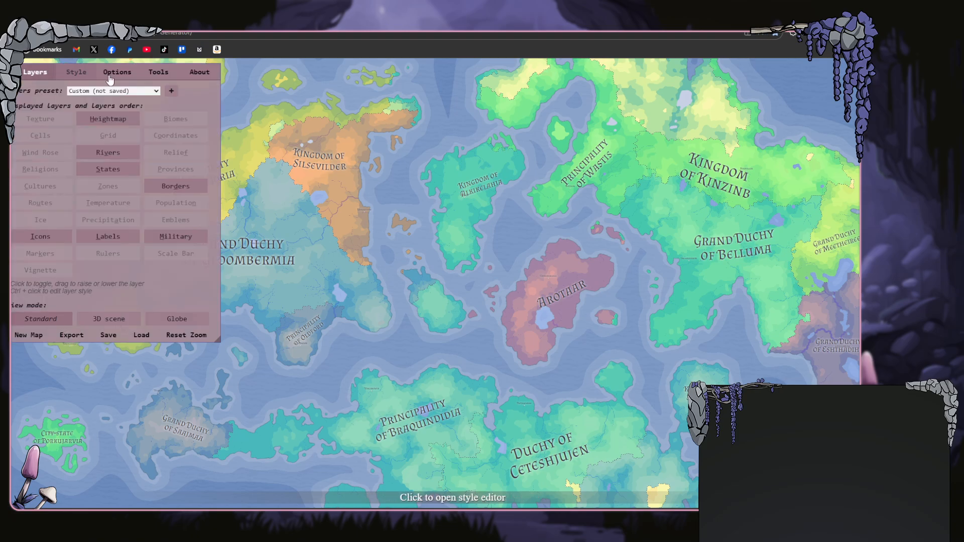
pyautogui.click(158, 72)
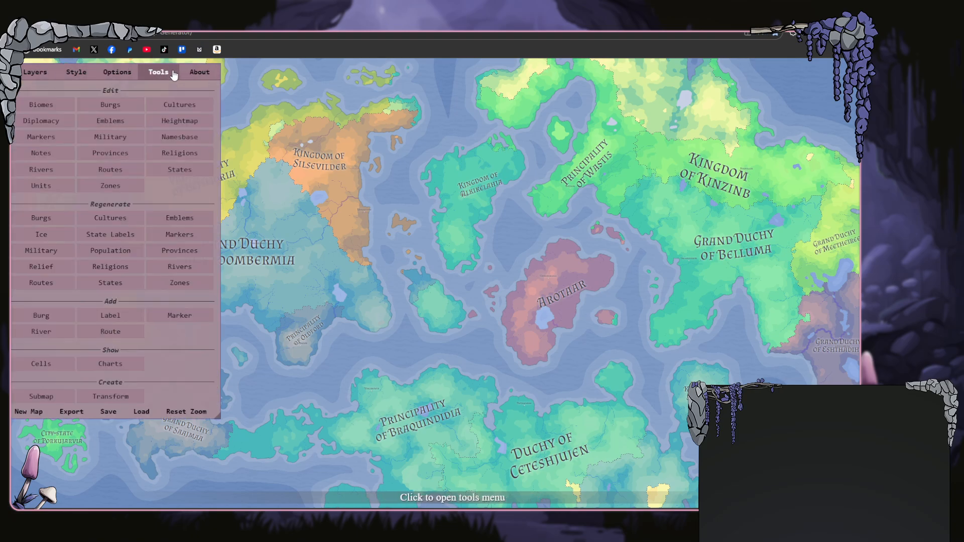
pyautogui.click(126, 74)
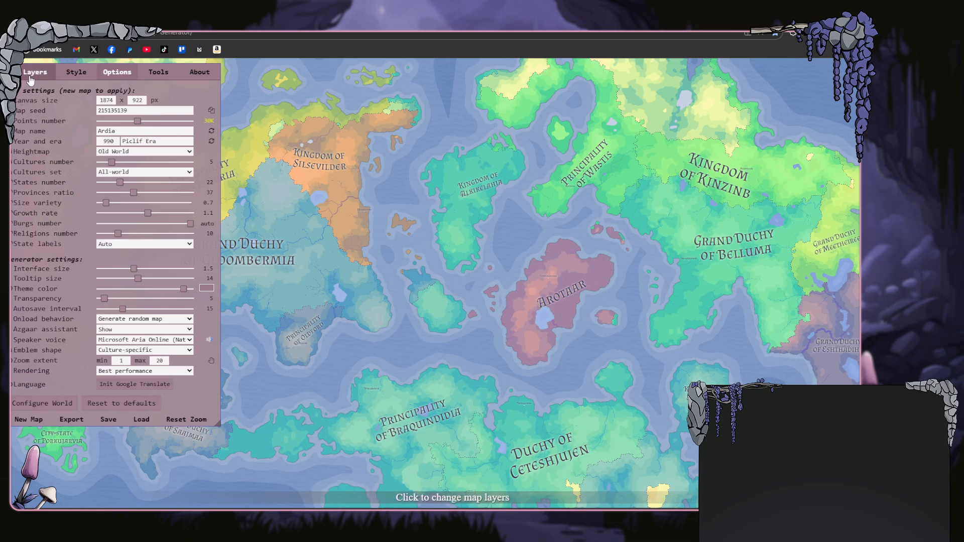
# - View the map's provinces in the provinces editor, close the editor, and hide the menu to show the whole map
pyautogui.click(158, 72)
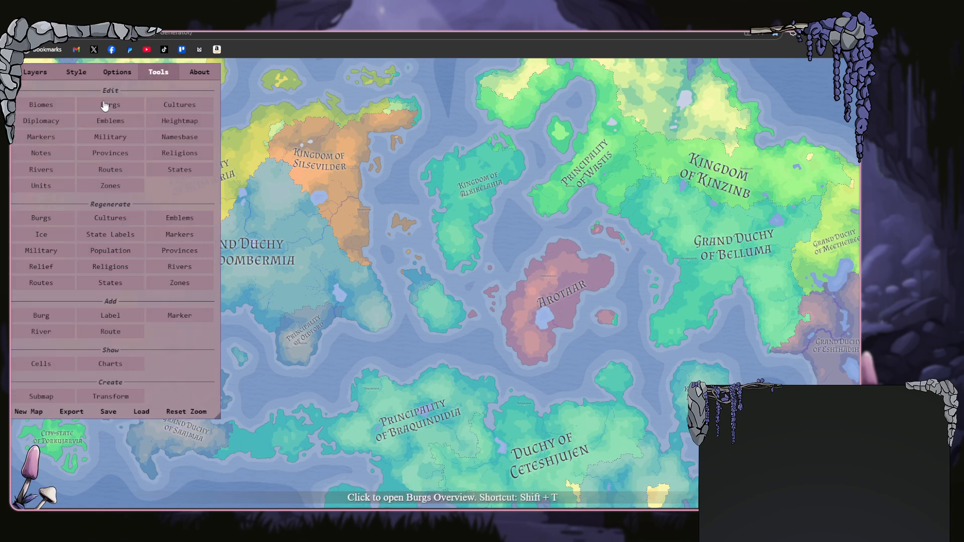
pyautogui.click(126, 154)
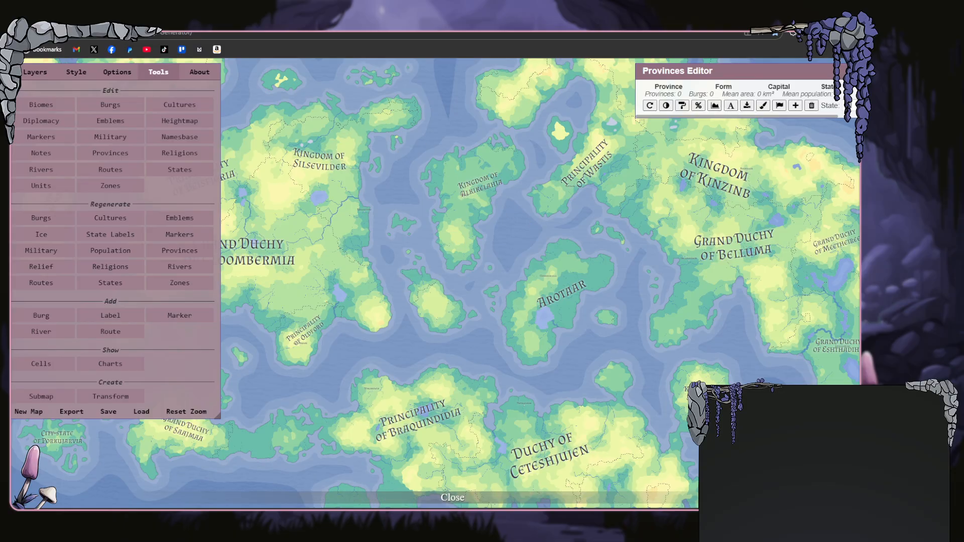
pyautogui.click(846, 71)
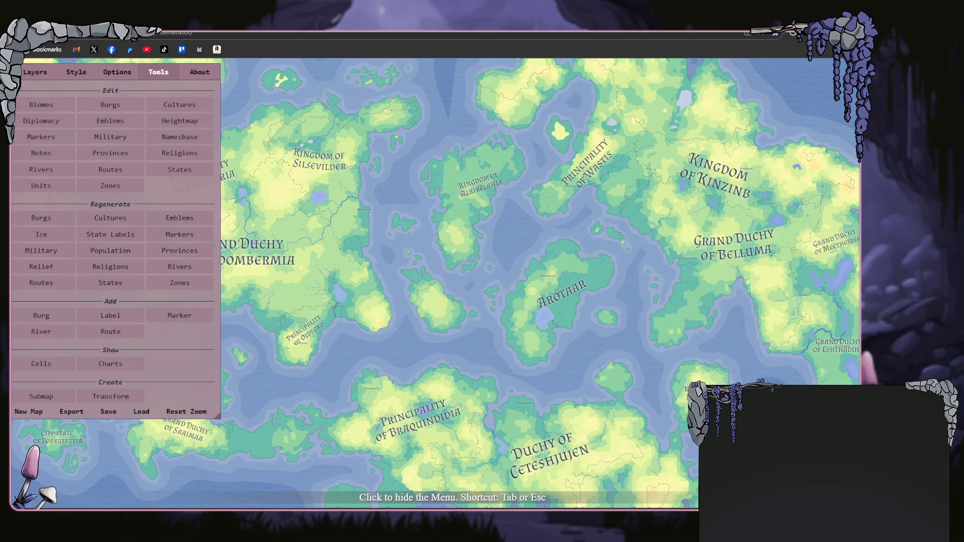
pyautogui.click(16, 72)
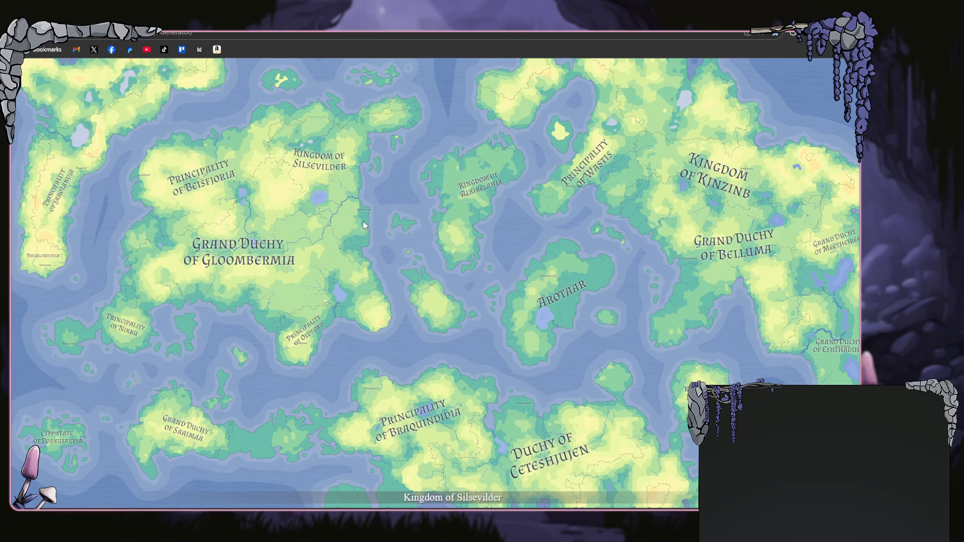